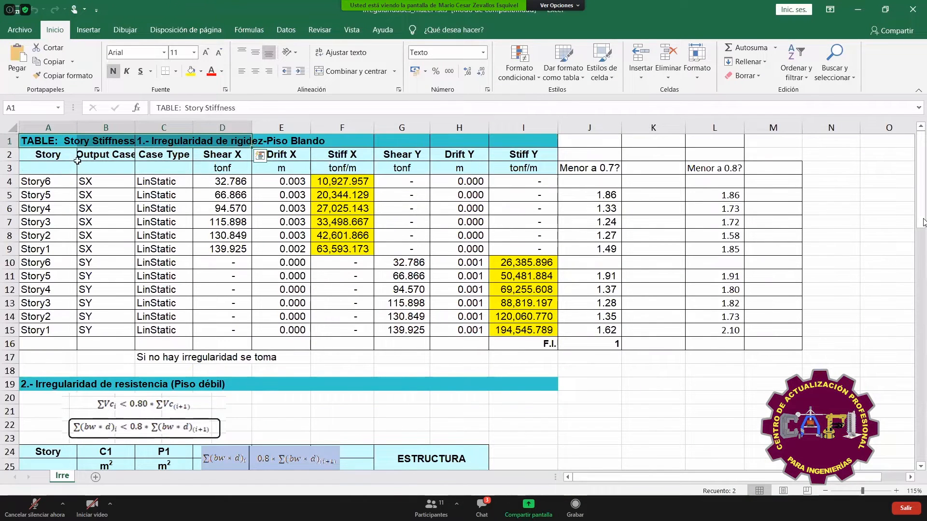
- Examine the heading of the "1.- Irregularidad de rigidez-Piso Blando" table in the worksheet
{"action": "left_click", "coordinate": [95, 194]}
{"action": "left_click", "coordinate": [195, 141]}
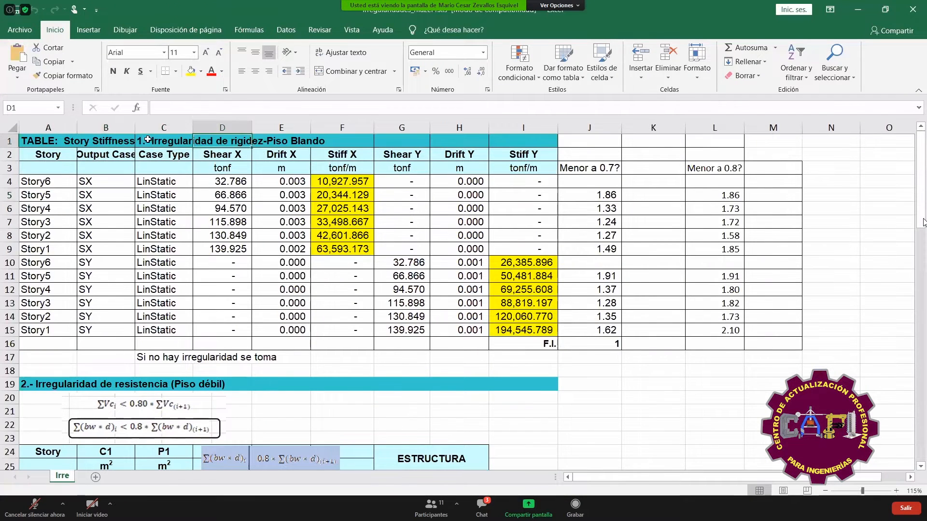
{"action": "left_click", "coordinate": [132, 142]}
{"action": "left_click", "coordinate": [175, 141]}
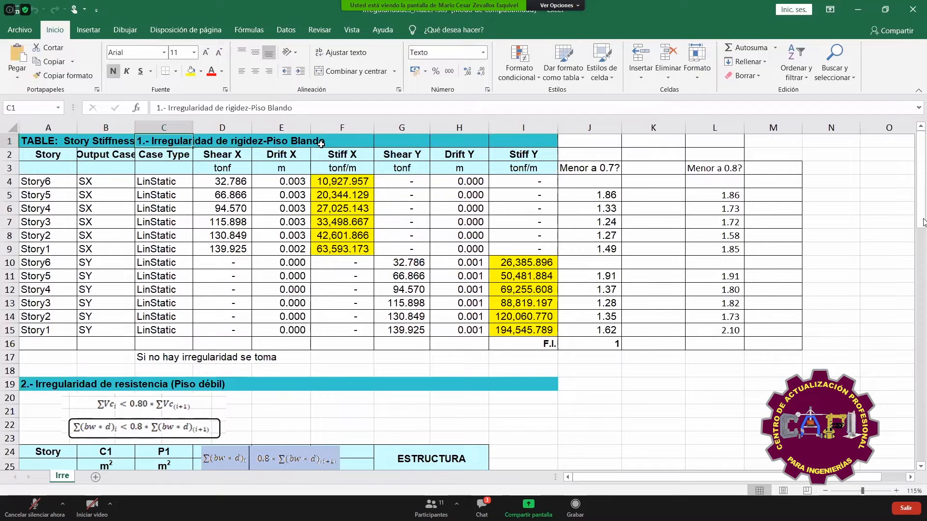
- Switch to the ModeloClase2 model in ETABS, run the analysis and return the 3D view to the undeformed shape
{"action": "key", "text": "alt+Tab"}
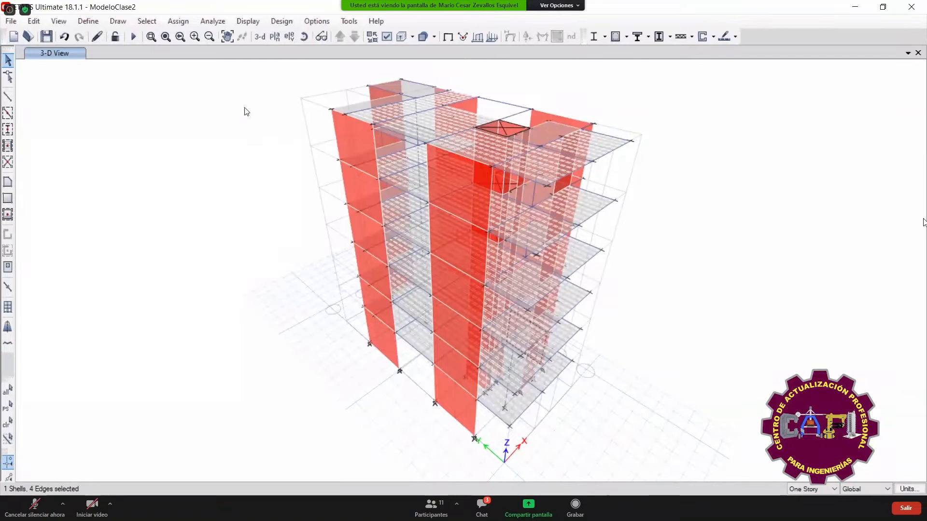
{"action": "left_click", "coordinate": [135, 38]}
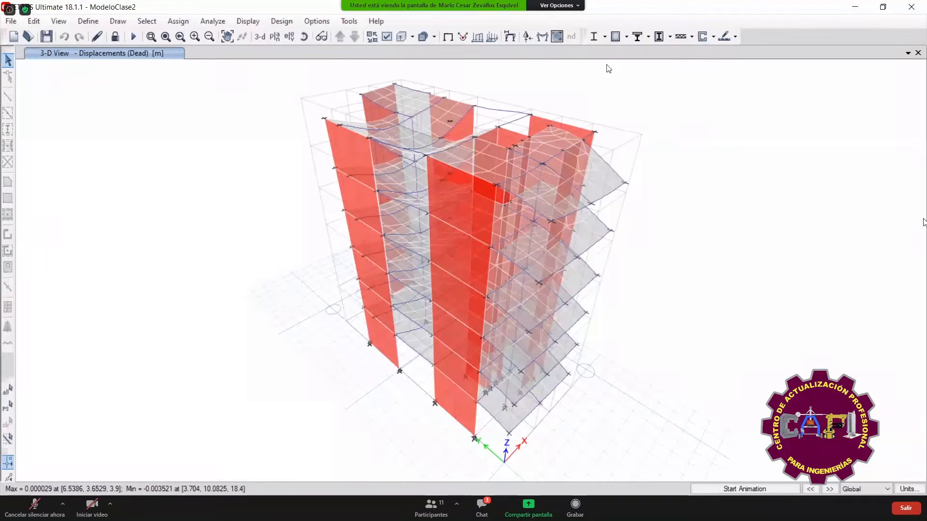
{"action": "left_click", "coordinate": [453, 41]}
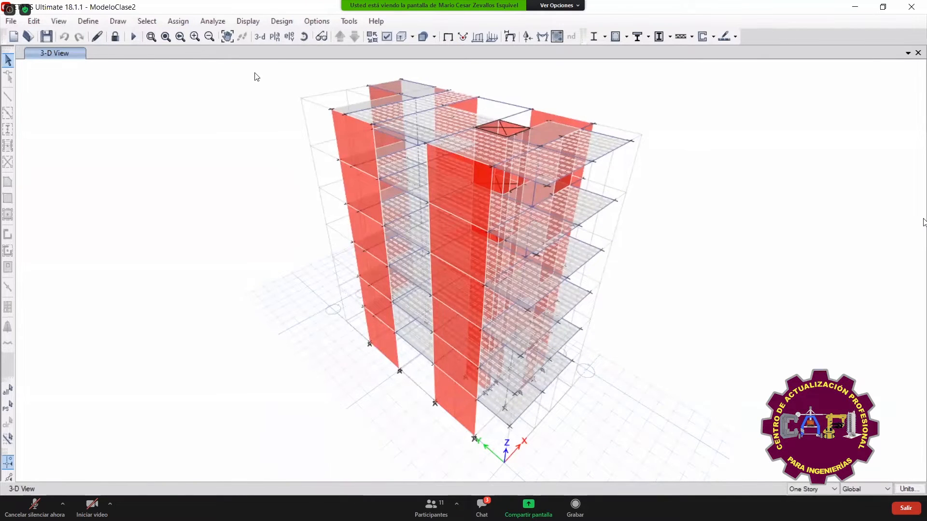
- Open the table selection for display and deselect all Miscellaneous Data and Element Output tables
{"action": "left_click", "coordinate": [248, 22]}
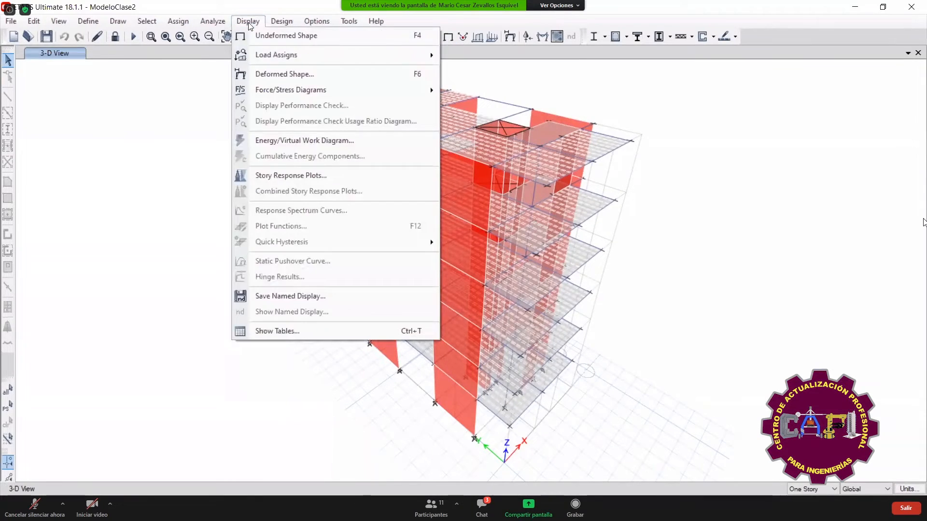
{"action": "left_click", "coordinate": [277, 332]}
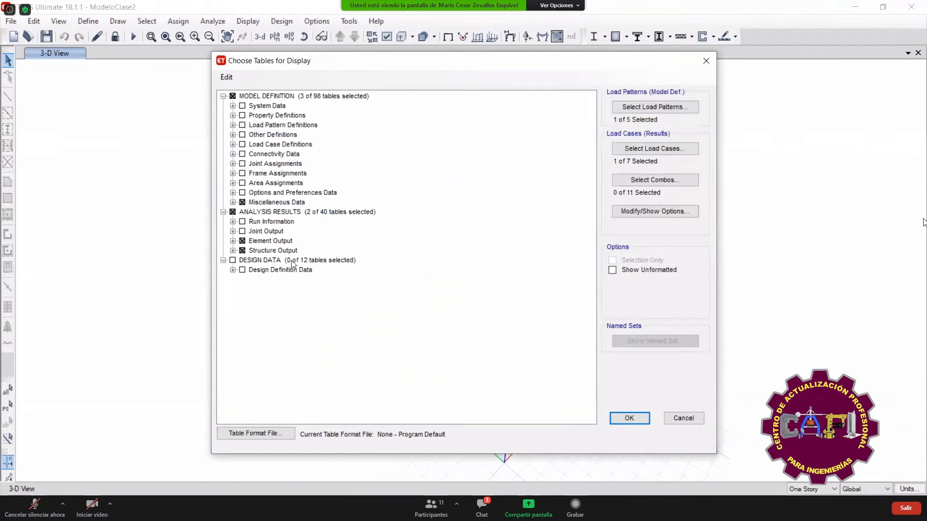
{"action": "left_click", "coordinate": [243, 202]}
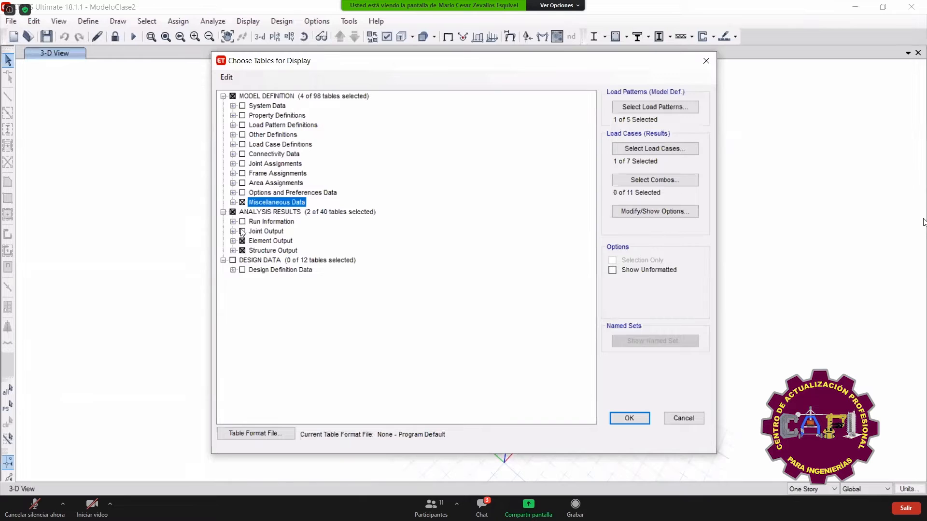
{"action": "left_click", "coordinate": [243, 241]}
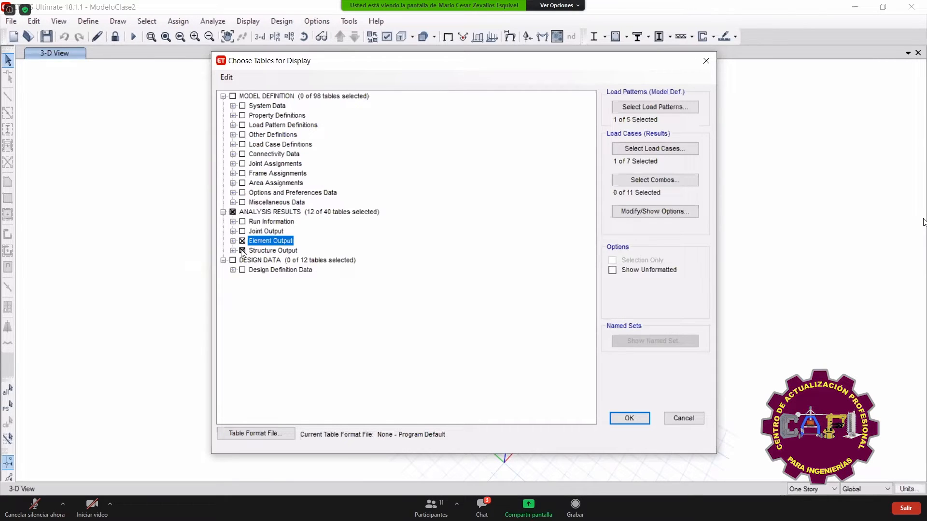
{"action": "left_click", "coordinate": [242, 241]}
- Replace Story Forces with Story Stiffness among the structure's other output items and display that table
{"action": "left_click", "coordinate": [234, 251]}
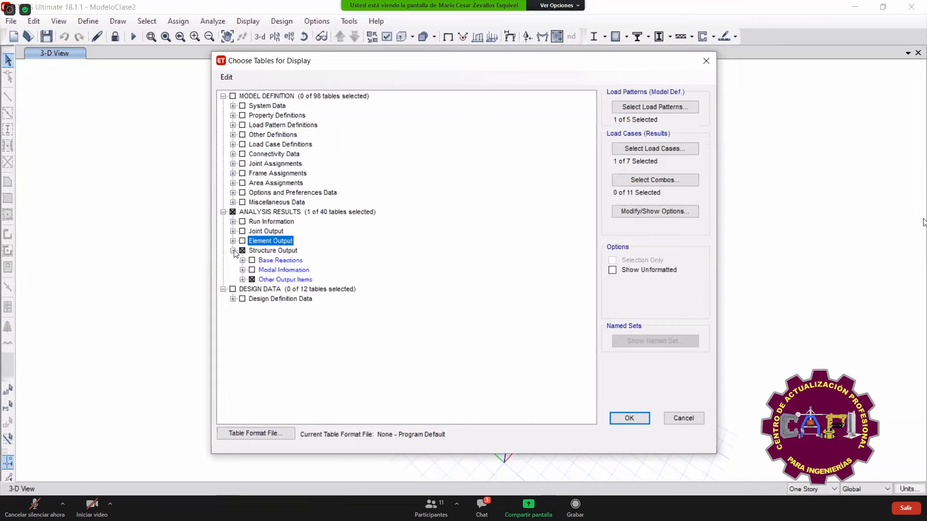
{"action": "left_click", "coordinate": [243, 279]}
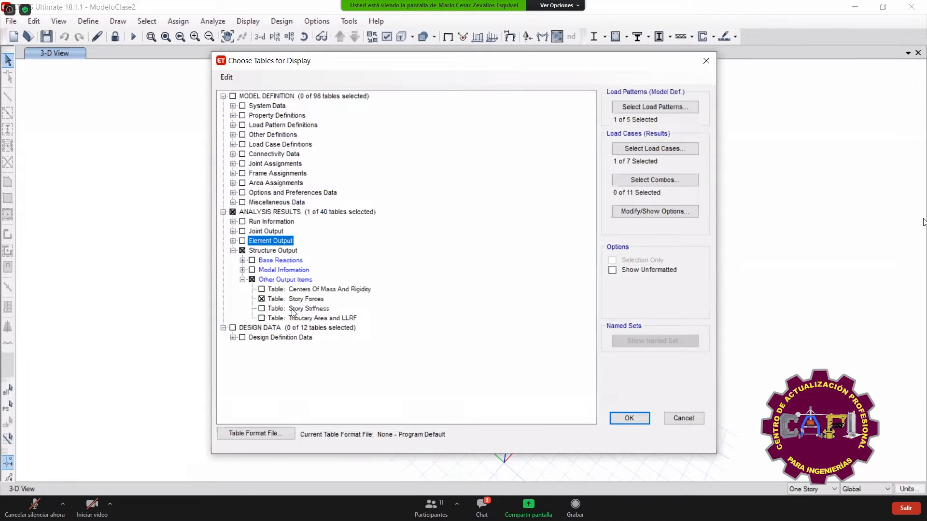
{"action": "left_click", "coordinate": [261, 299]}
{"action": "left_click", "coordinate": [261, 309]}
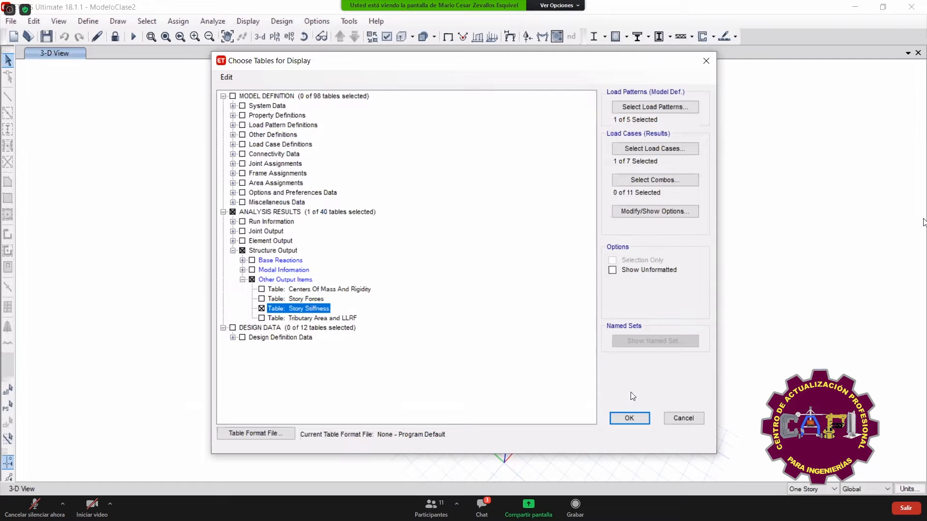
{"action": "left_click", "coordinate": [636, 420]}
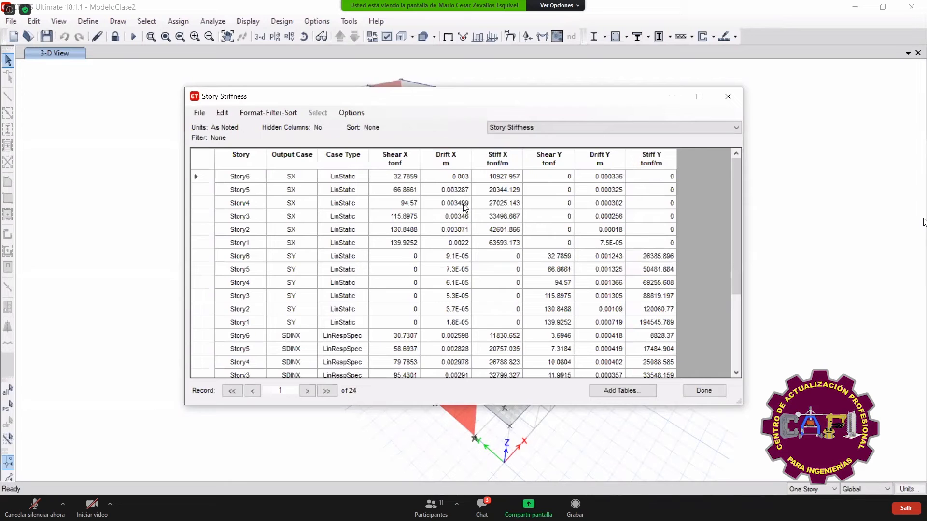
- Filter the Story Stiffness table by output case to show only SX and SY
{"action": "left_click", "coordinate": [498, 159]}
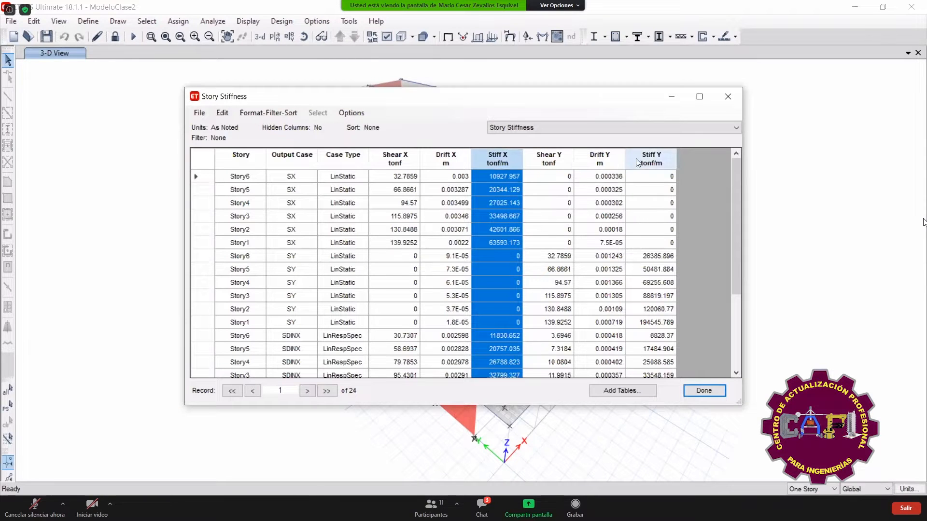
{"action": "left_click", "coordinate": [651, 159]}
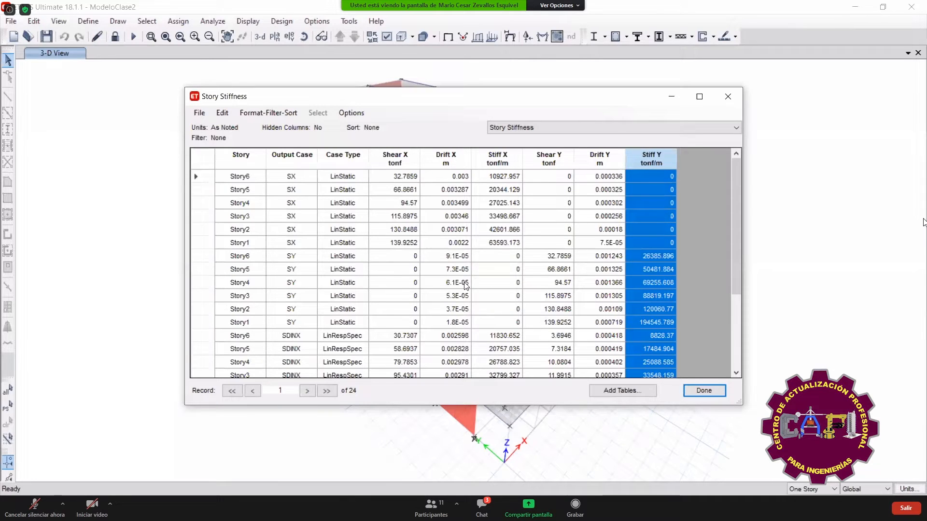
{"action": "left_click", "coordinate": [296, 159]}
{"action": "right_click", "coordinate": [292, 160]}
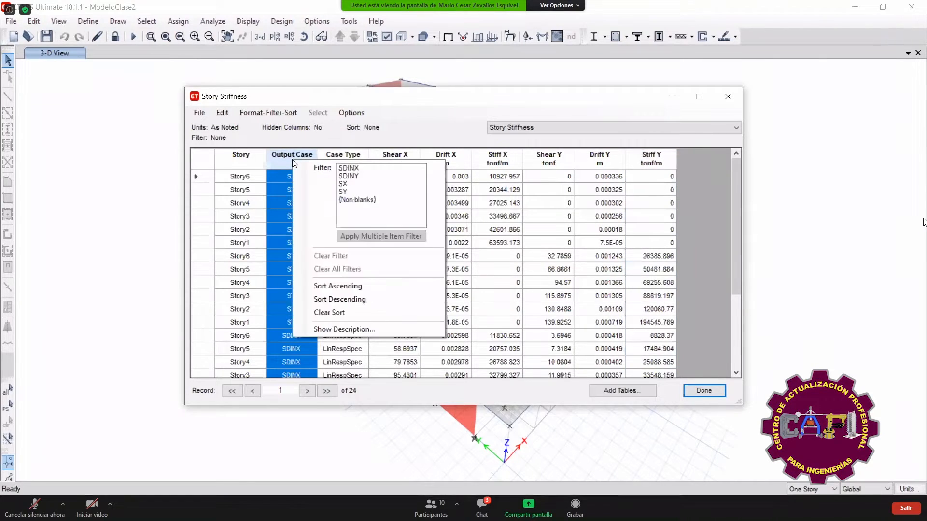
{"action": "left_click", "coordinate": [350, 185]}
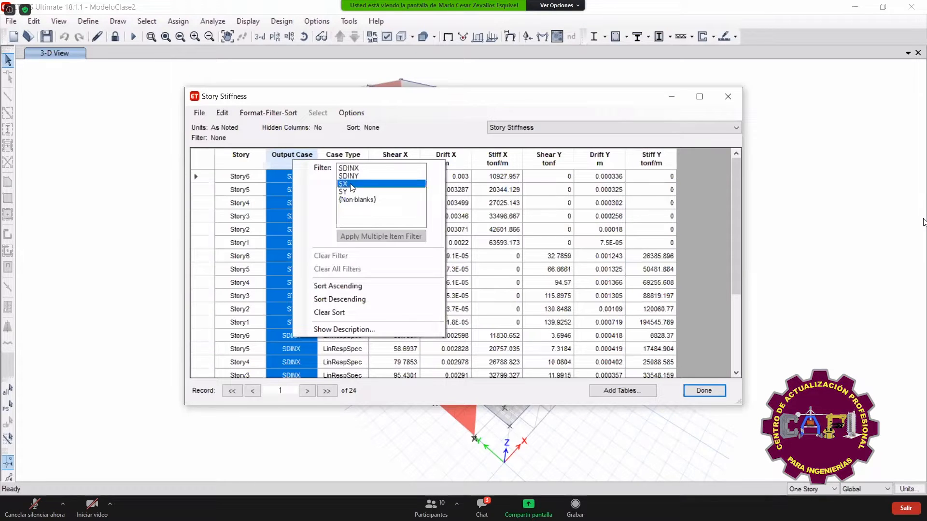
{"action": "left_click", "coordinate": [345, 192], "text": "ctrl"}
{"action": "left_click", "coordinate": [366, 236]}
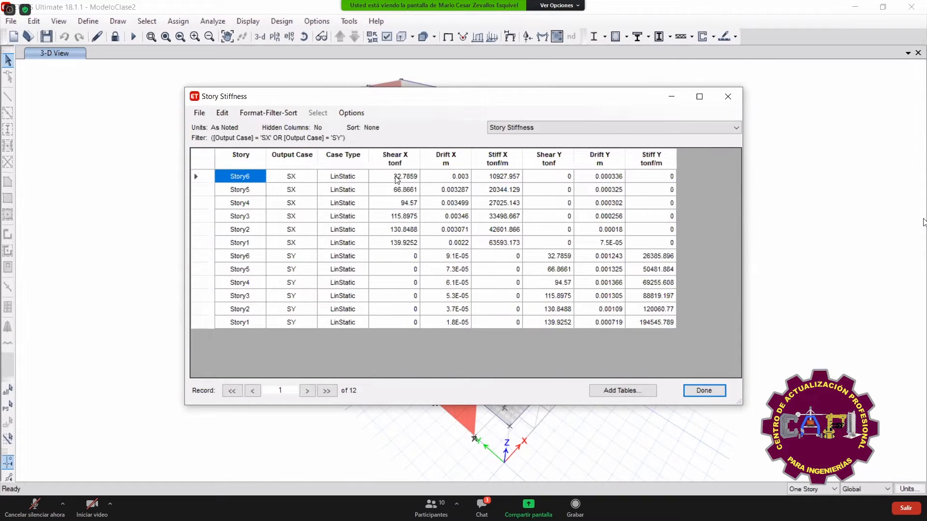
- Check Story6's X stiffness for case SX by dividing its shear 32.7859 by its drift 0.003 in the calculator
{"action": "left_click_drag", "start_coordinate": [502, 180], "coordinate": [508, 243]}
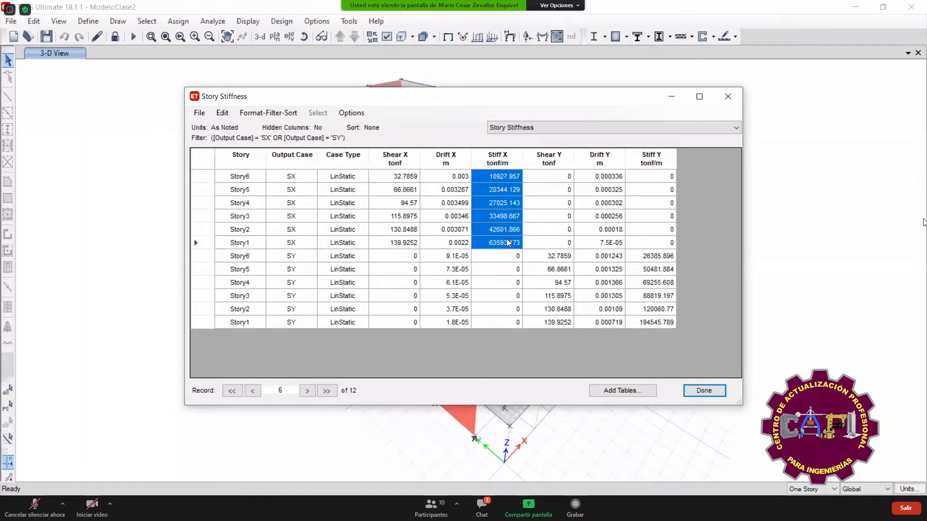
{"action": "left_click", "coordinate": [402, 177]}
{"action": "left_click", "coordinate": [438, 178]}
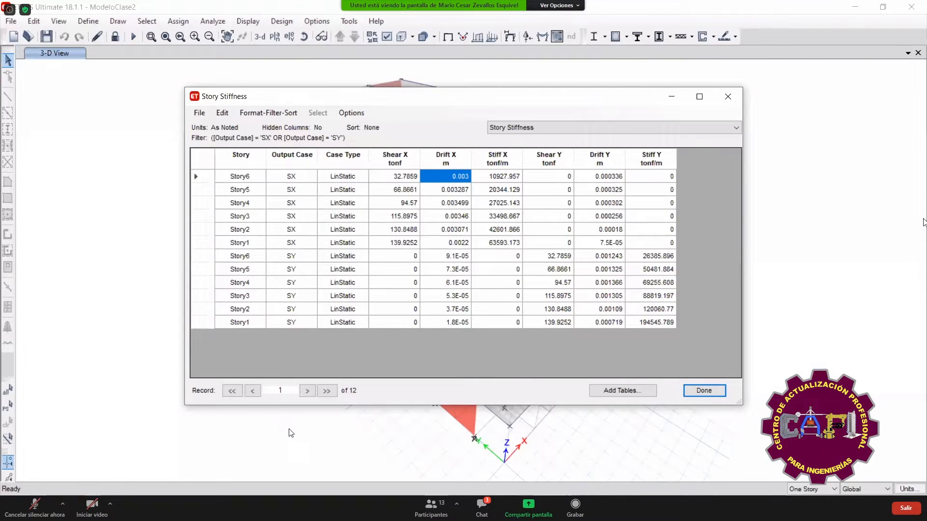
{"action": "key", "text": "super+r"}
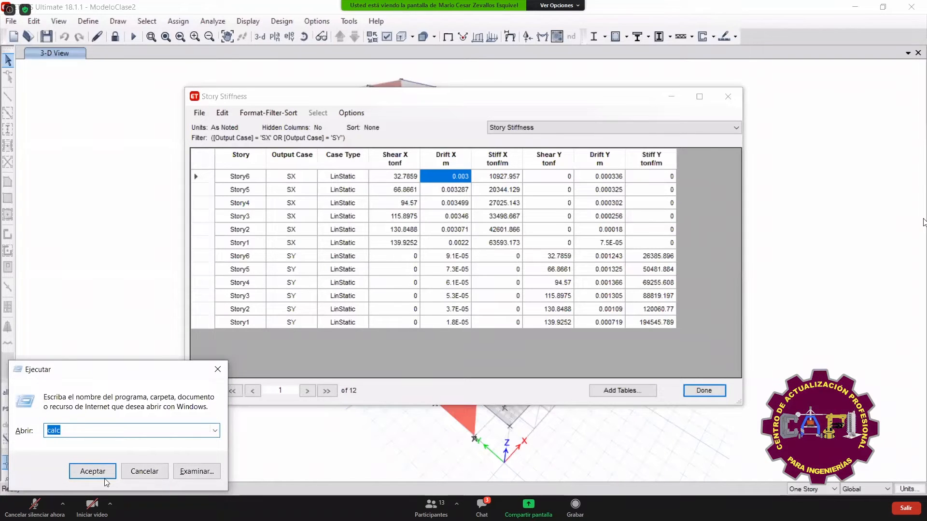
{"action": "left_click", "coordinate": [93, 471]}
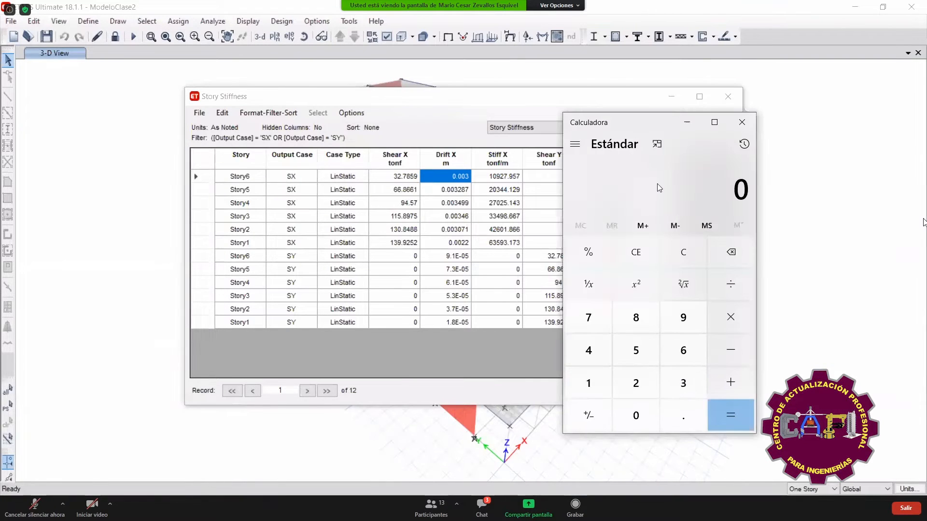
{"action": "type", "text": "32.7859 ÷ 0.003"}
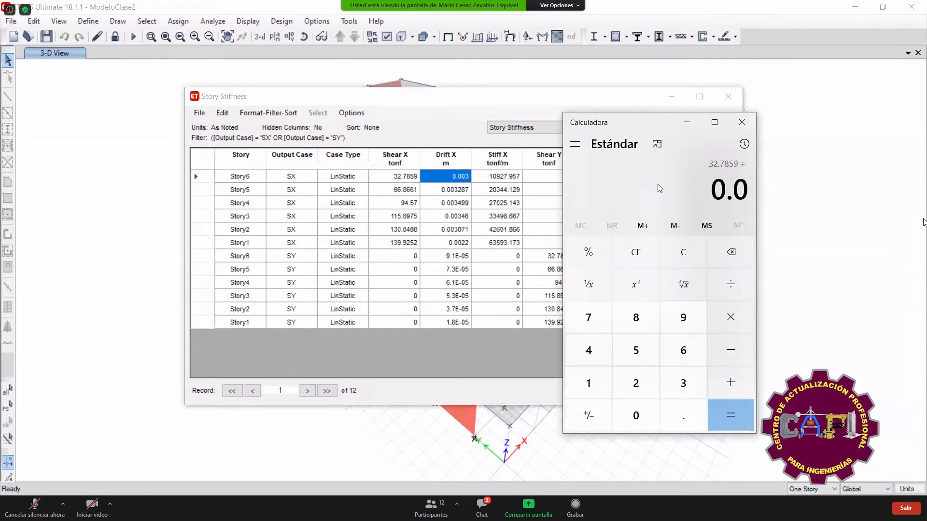
{"action": "key", "text": "Return"}
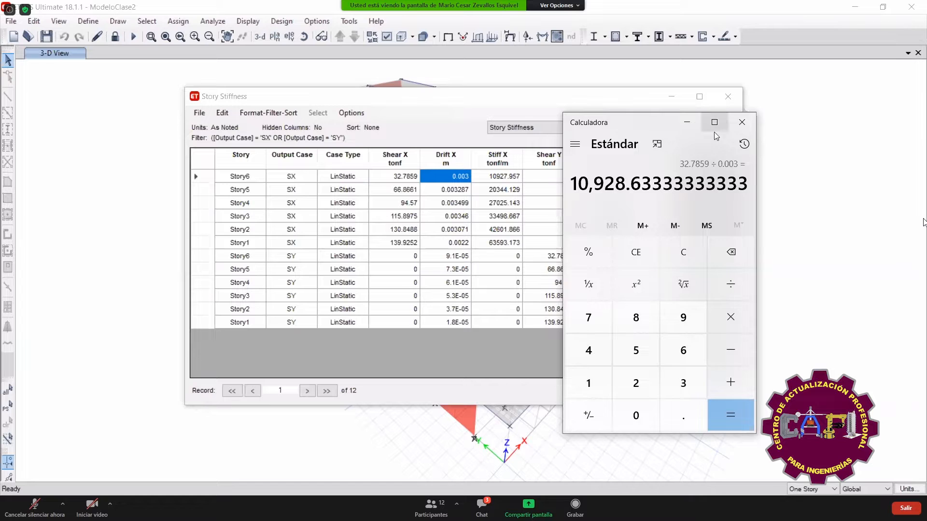
{"action": "left_click", "coordinate": [742, 122]}
- Review the Stiff X and Stiff Y columns of the filtered Story Stiffness table
{"action": "left_click", "coordinate": [503, 160]}
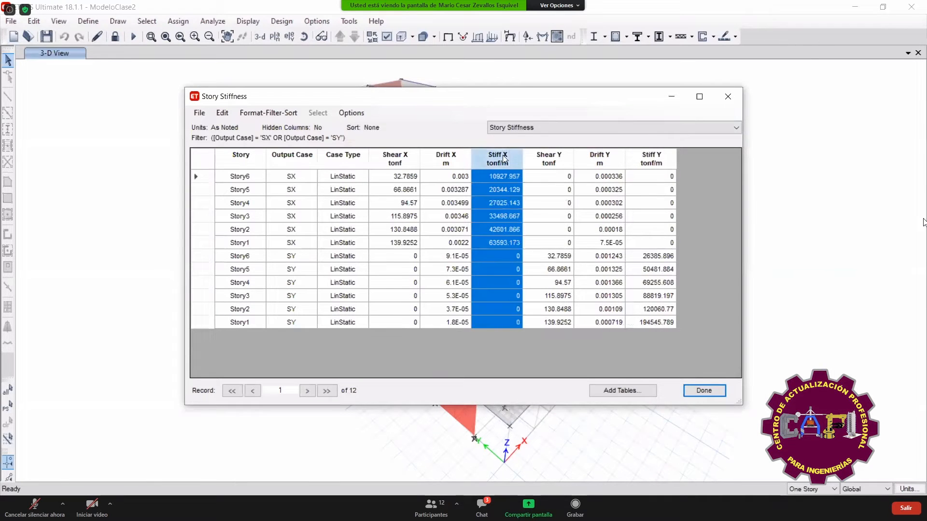
{"action": "left_click", "coordinate": [665, 160]}
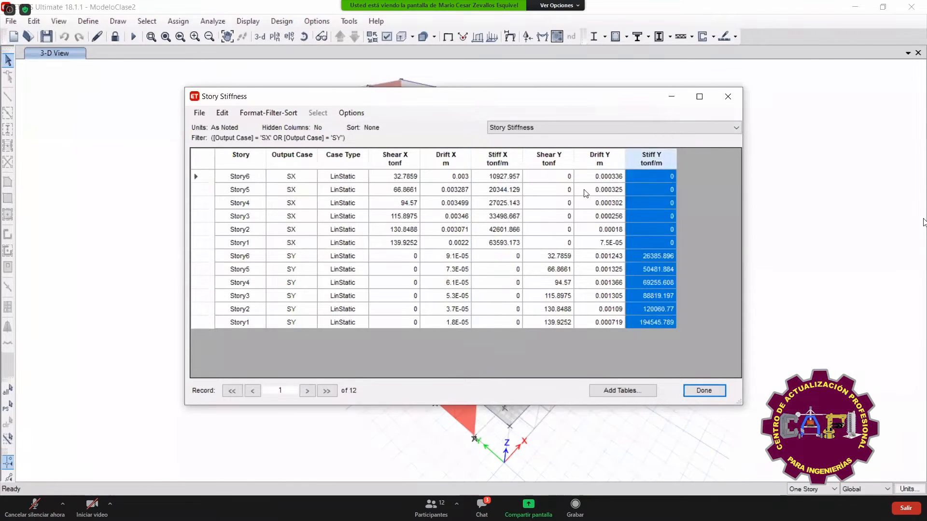
{"action": "left_click", "coordinate": [392, 177]}
- Switch to the irregularities workbook in Excel and examine the SX and SY story rows of the stiffness table
{"action": "left_click", "coordinate": [380, 506]}
{"action": "left_click", "coordinate": [170, 292]}
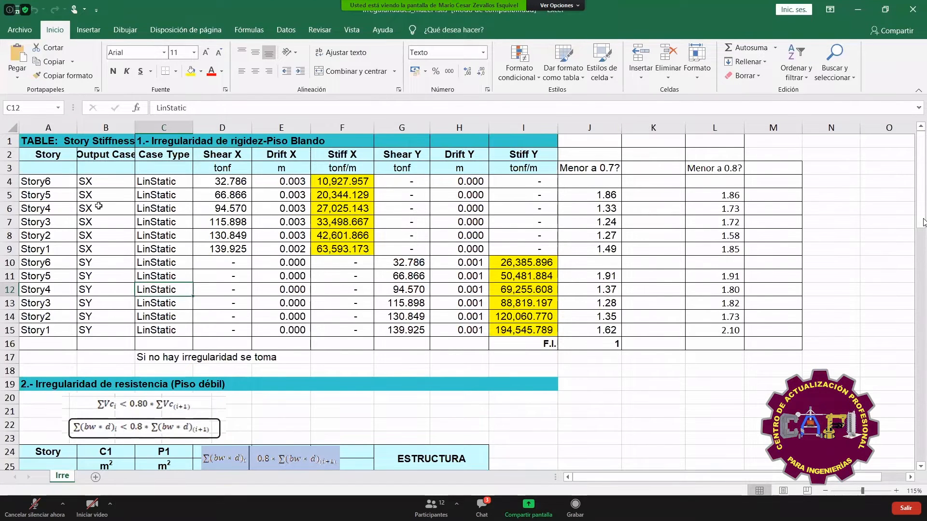
{"action": "left_click_drag", "start_coordinate": [15, 180], "coordinate": [19, 331]}
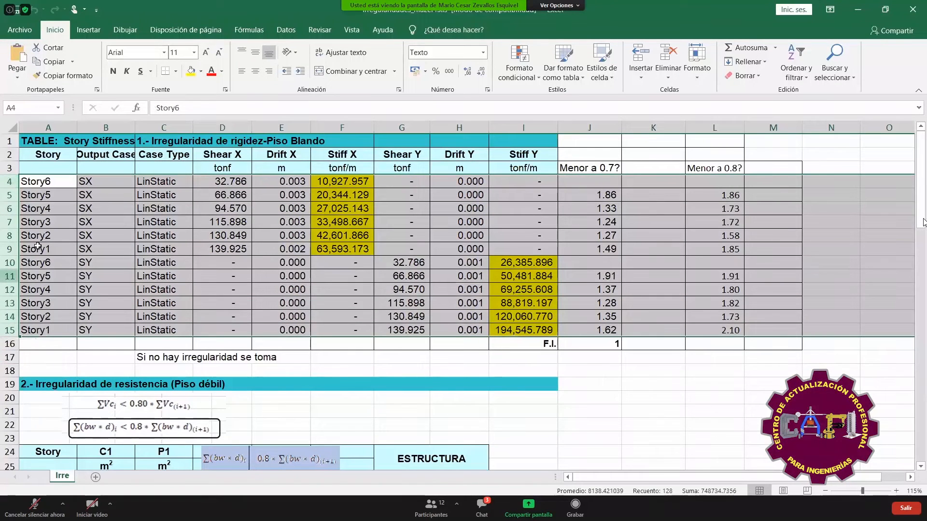
{"action": "left_click", "coordinate": [60, 244]}
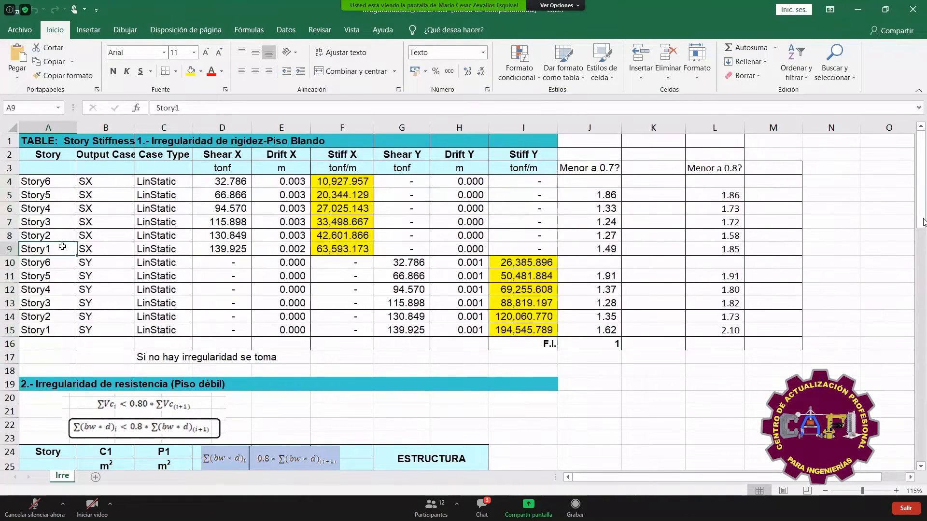
{"action": "left_click_drag", "start_coordinate": [247, 209], "coordinate": [348, 250]}
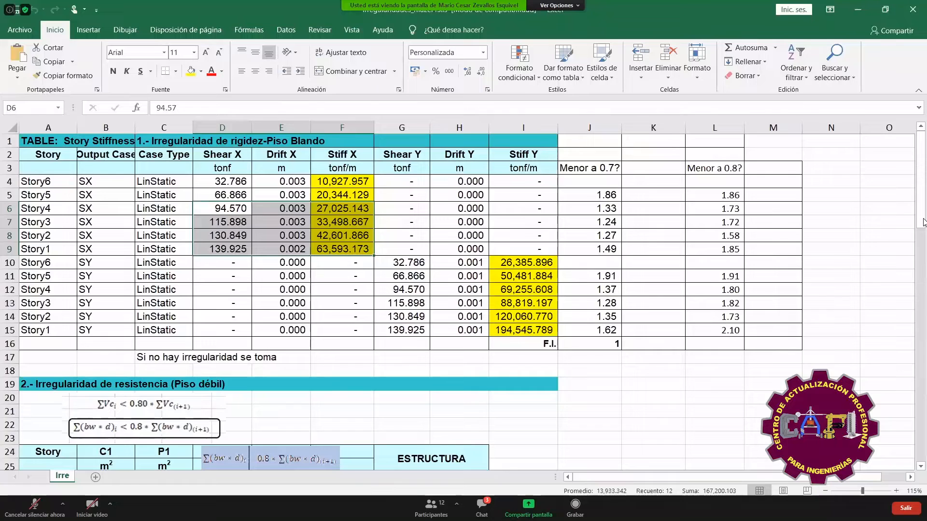
- Switch to ETABS, export the filtered Story Stiffness table to Excel and open the exported workbook
{"action": "key", "text": "alt+Tab"}
{"action": "left_click_drag", "start_coordinate": [405, 177], "coordinate": [656, 322]}
{"action": "right_click", "coordinate": [489, 232]}
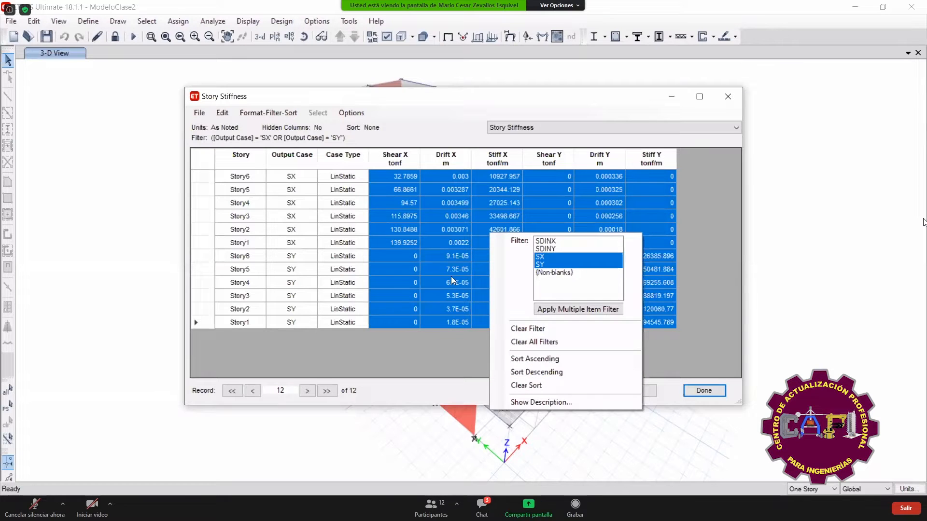
{"action": "left_click", "coordinate": [418, 333]}
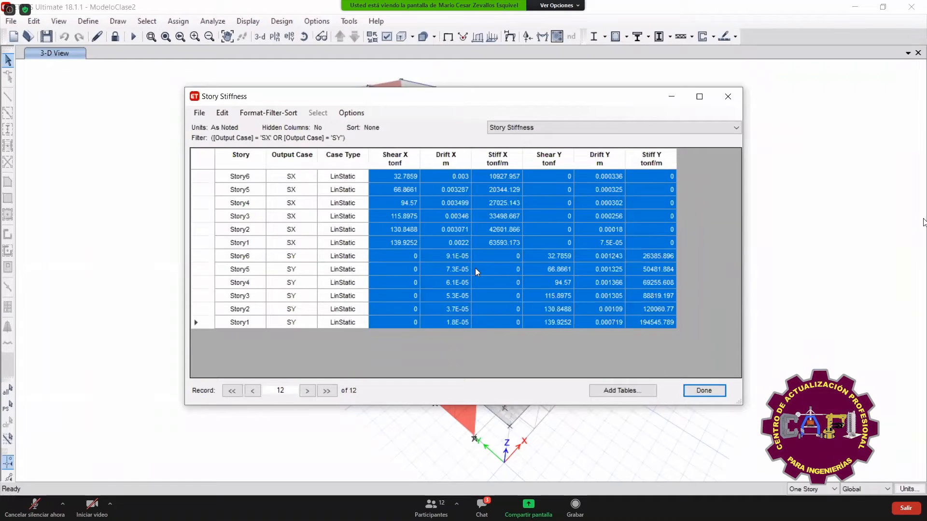
{"action": "left_click", "coordinate": [199, 113]}
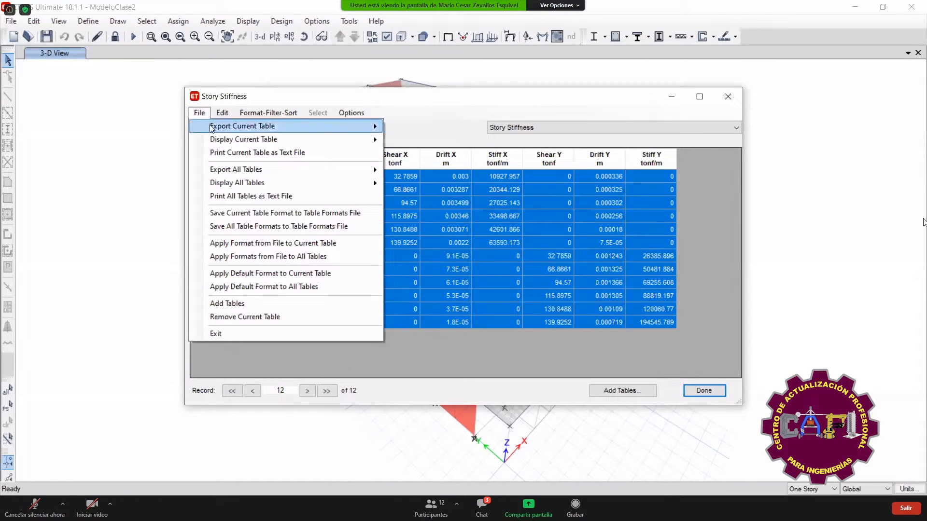
{"action": "left_click", "coordinate": [390, 139]}
{"action": "left_click", "coordinate": [212, 154]}
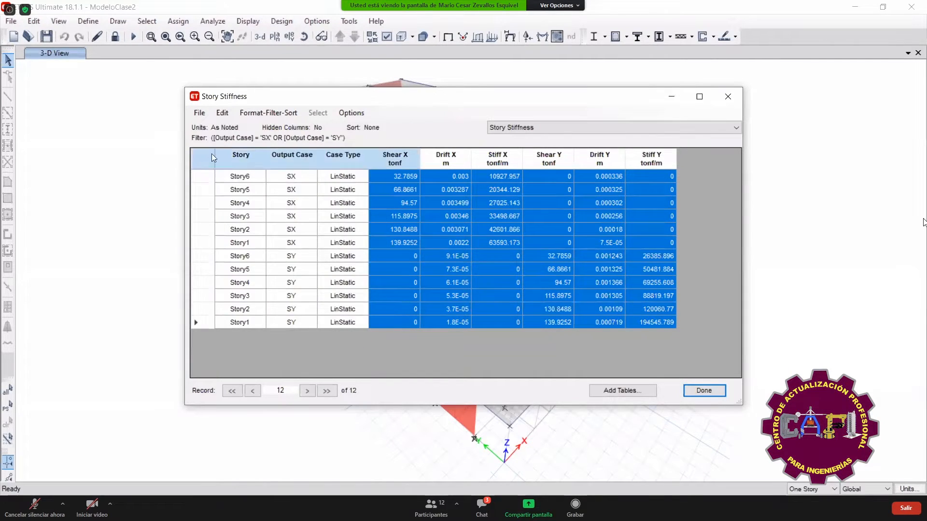
{"action": "left_click", "coordinate": [198, 113]}
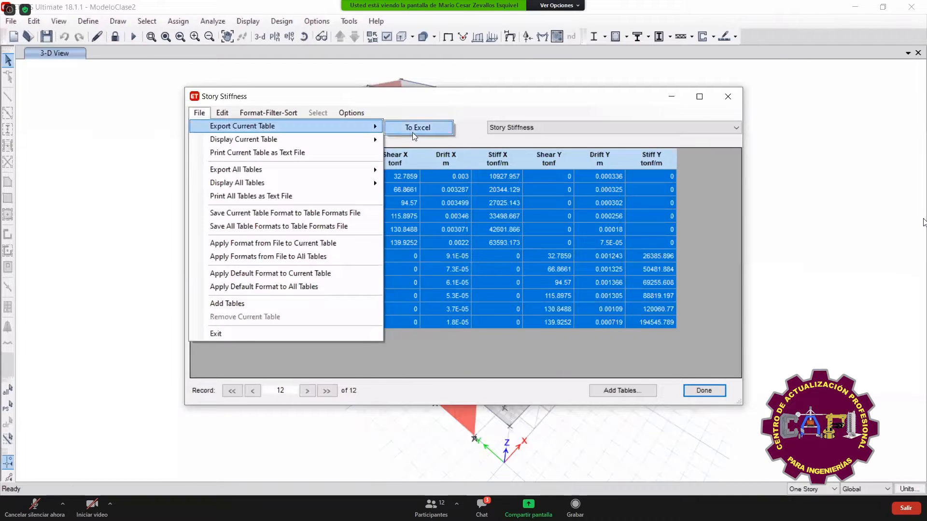
{"action": "left_click", "coordinate": [412, 132]}
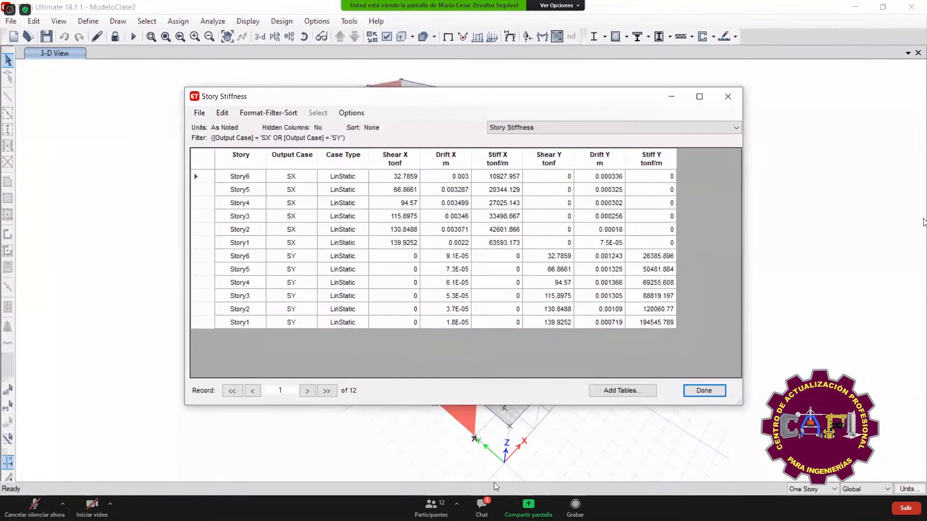
{"action": "mouse_move", "coordinate": [491, 504]}
{"action": "left_click", "coordinate": [556, 451]}
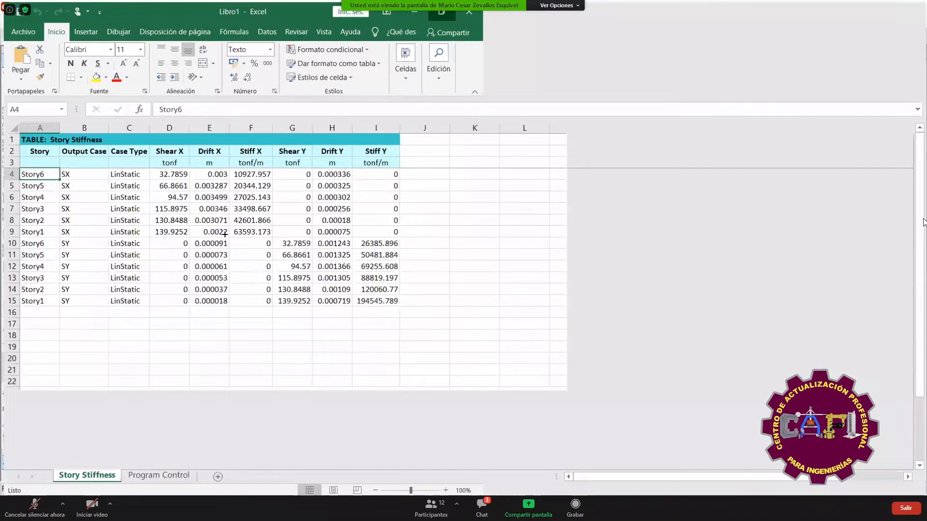
- Try highlighting the SX story rows A4:I9 of the exported table in yellow
{"action": "left_click", "coordinate": [223, 233]}
{"action": "left_click_drag", "start_coordinate": [33, 173], "coordinate": [386, 231]}
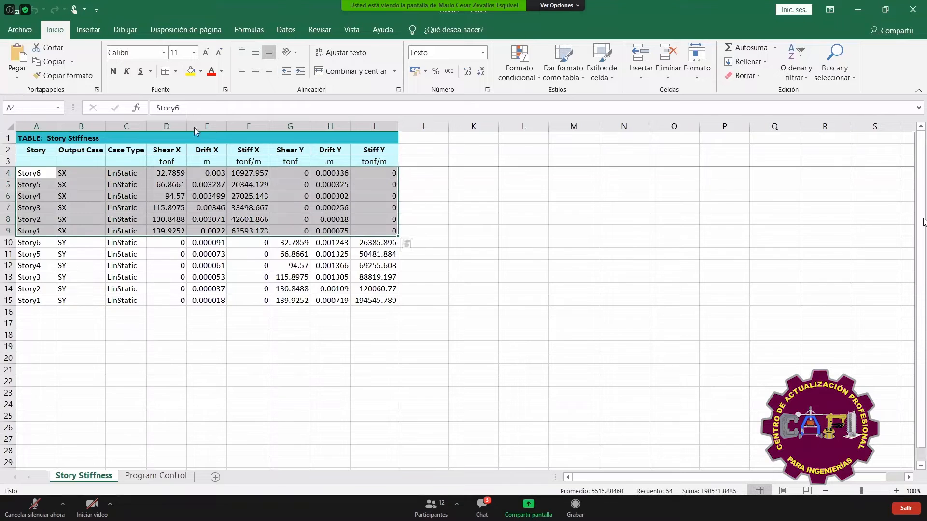
{"action": "left_click", "coordinate": [190, 71]}
{"action": "left_click", "coordinate": [110, 228]}
{"action": "left_click_drag", "start_coordinate": [74, 175], "coordinate": [42, 175]}
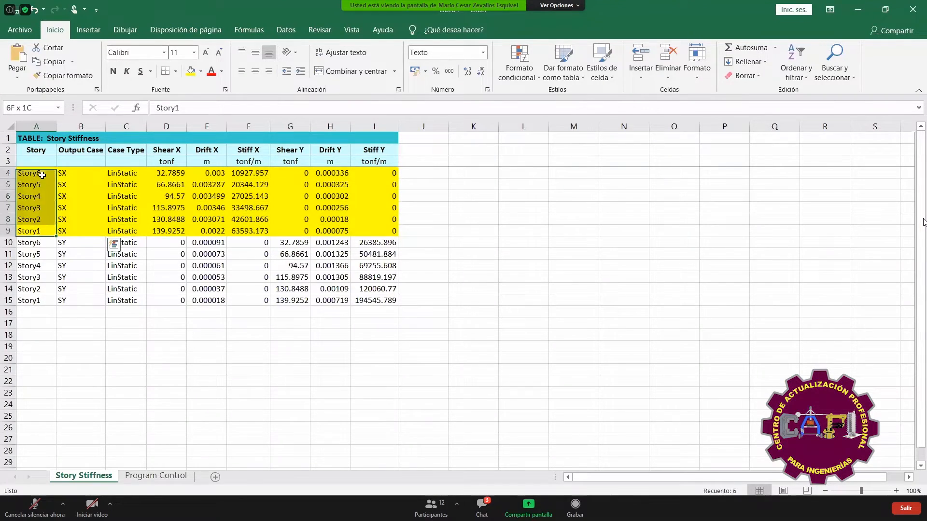
- Check the Stiff X and Stiff Y values of the SX rows, and undo the yellow row highlight
{"action": "left_click", "coordinate": [238, 183]}
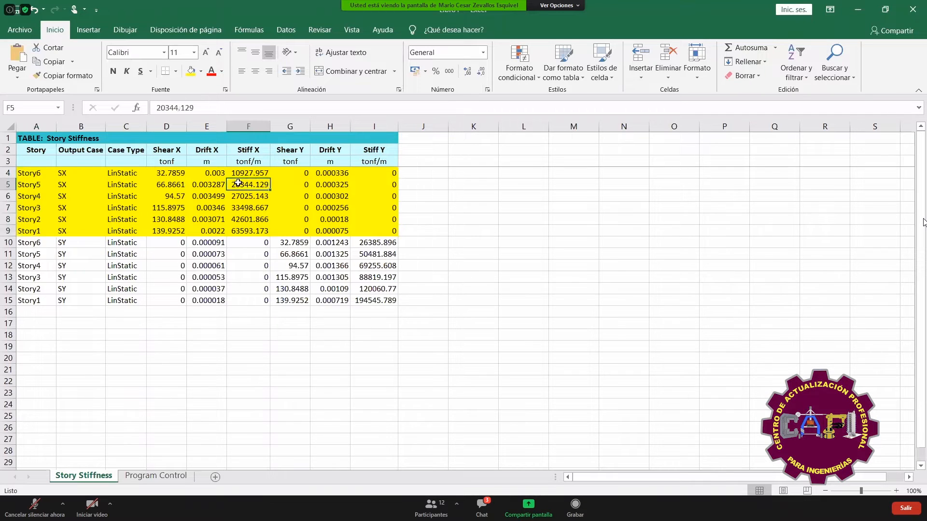
{"action": "left_click", "coordinate": [247, 172]}
{"action": "left_click_drag", "start_coordinate": [247, 172], "coordinate": [253, 226]}
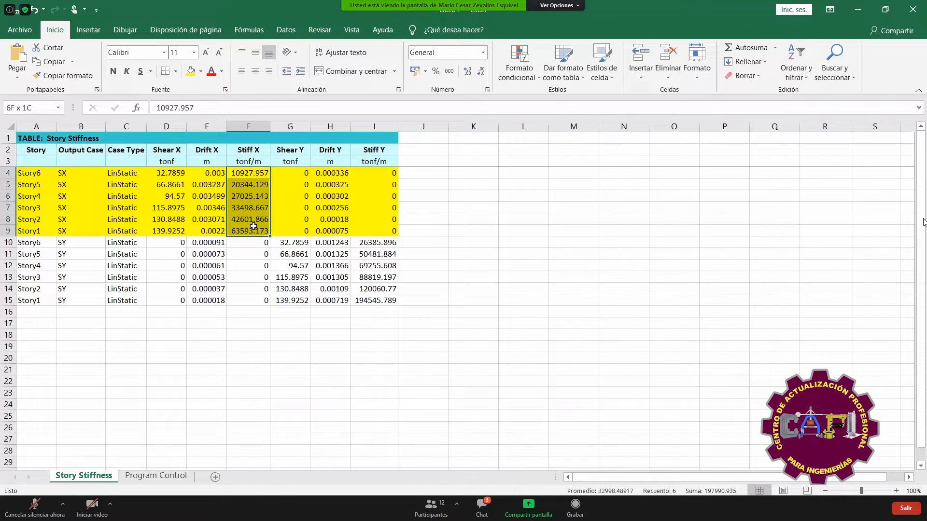
{"action": "left_click_drag", "start_coordinate": [372, 173], "coordinate": [374, 230]}
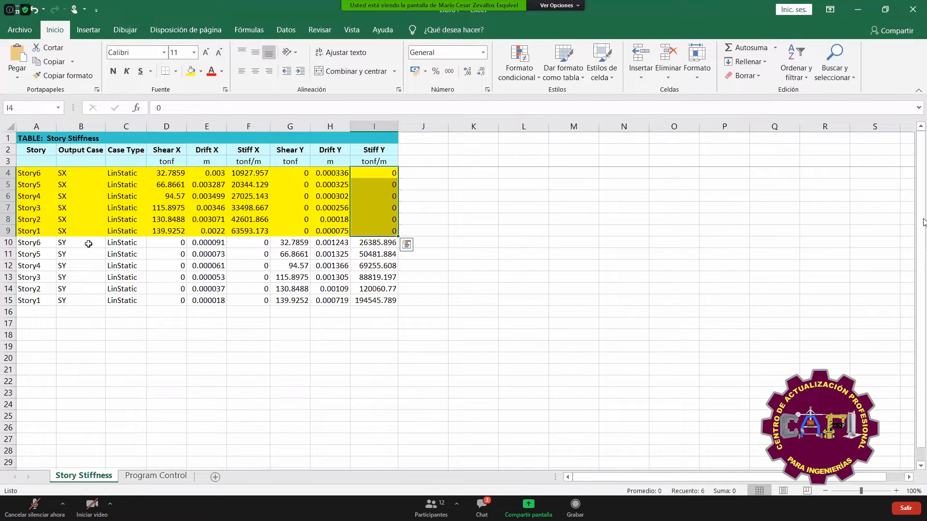
{"action": "left_click", "coordinate": [292, 254]}
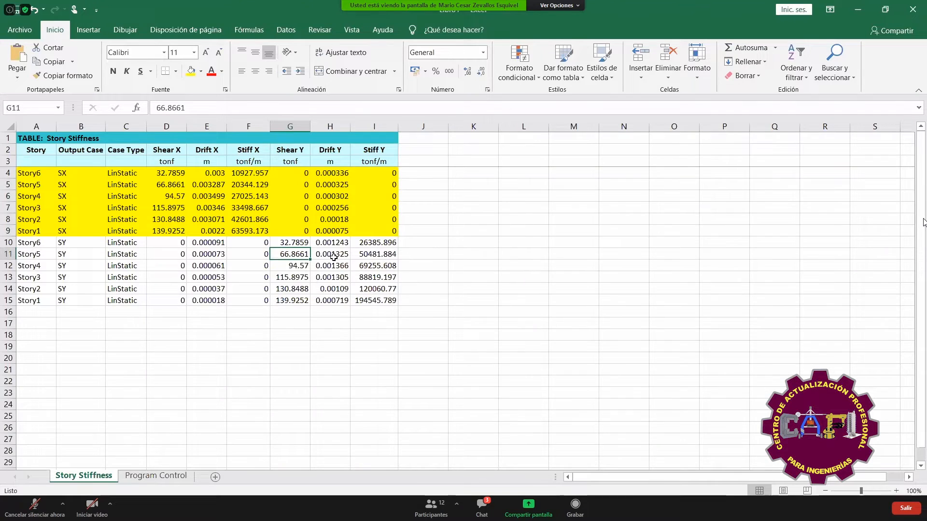
{"action": "key", "text": "ctrl+z"}
- Highlight in yellow the Stiff Y values of the SY rows (I10:I15) and the Stiff X values of the SX rows (F4:F9)
{"action": "left_click", "coordinate": [333, 242]}
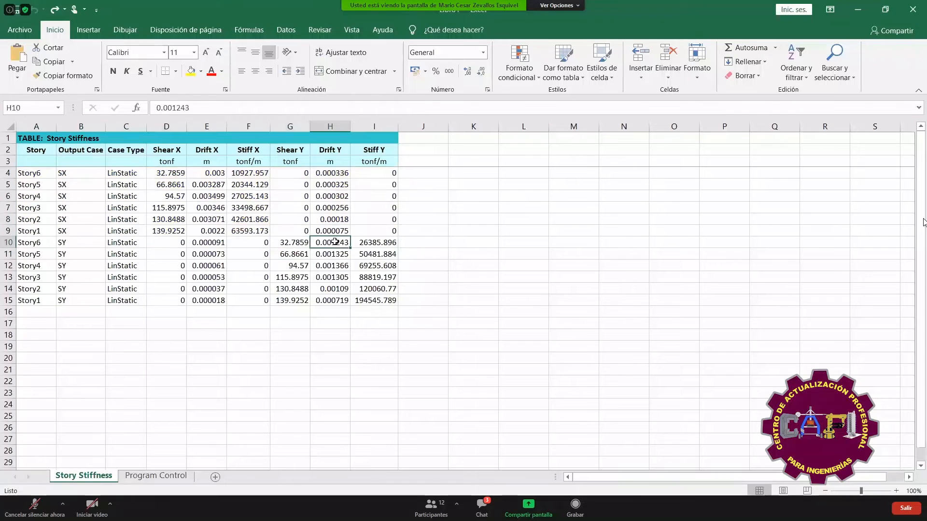
{"action": "key", "text": "Right"}
{"action": "left_click", "coordinate": [384, 296], "text": "shift"}
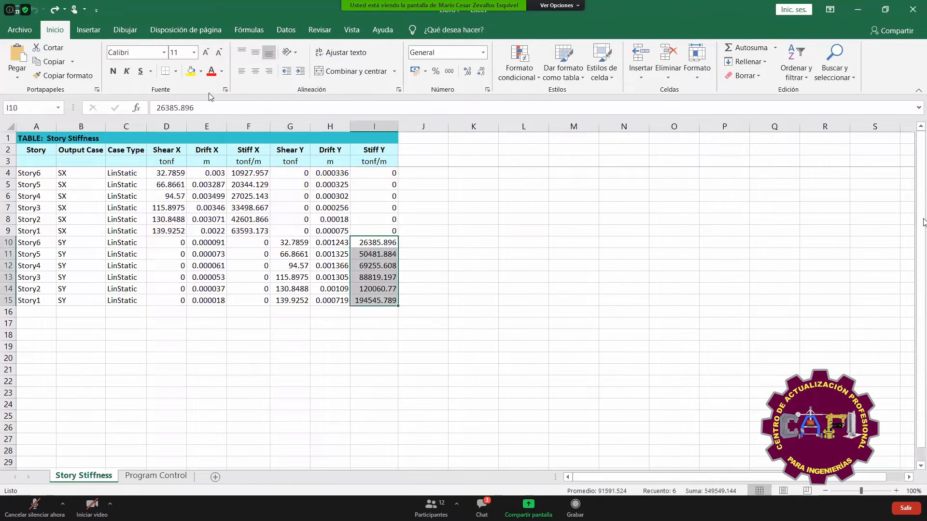
{"action": "left_click", "coordinate": [191, 71]}
{"action": "left_click", "coordinate": [249, 254]}
{"action": "left_click_drag", "start_coordinate": [249, 174], "coordinate": [249, 231]}
{"action": "left_click", "coordinate": [191, 72]}
{"action": "left_click_drag", "start_coordinate": [445, 289], "coordinate": [451, 290]}
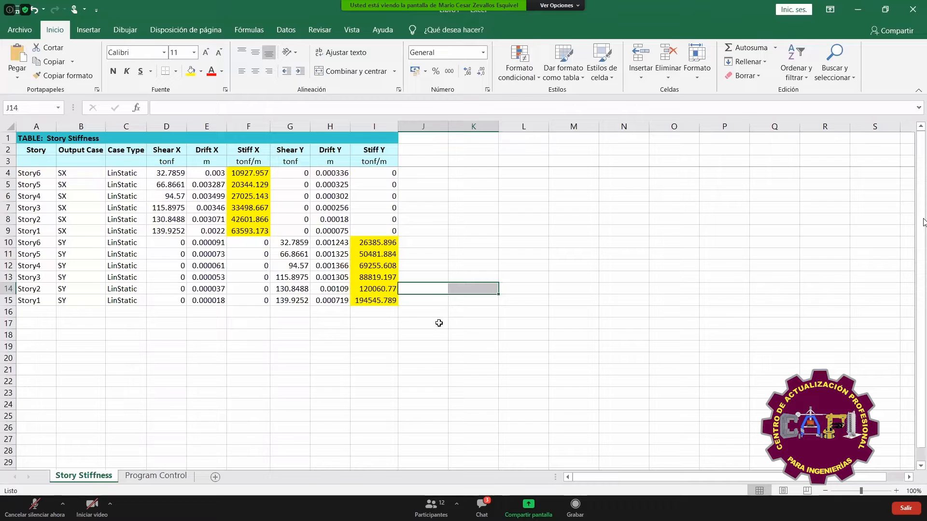
{"action": "left_click", "coordinate": [385, 370]}
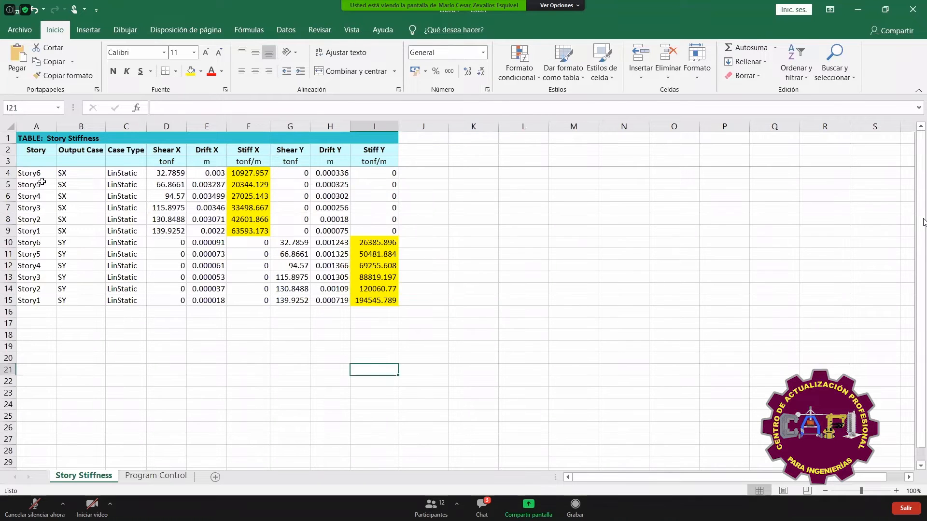
- Copy the exported shear, drift and stiffness values D4:I15 and paste them at D4 in the irregularities workbook
{"action": "left_click_drag", "start_coordinate": [180, 173], "coordinate": [390, 300]}
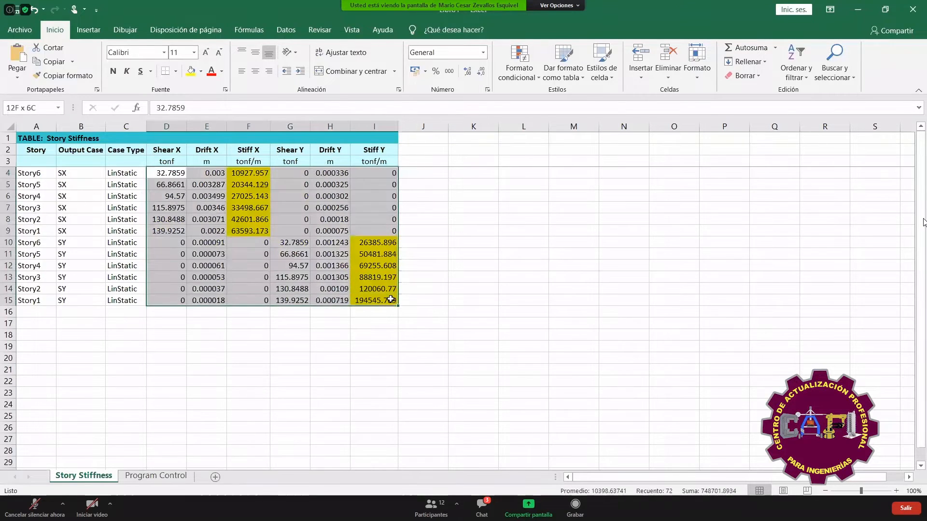
{"action": "key", "text": "ctrl+c"}
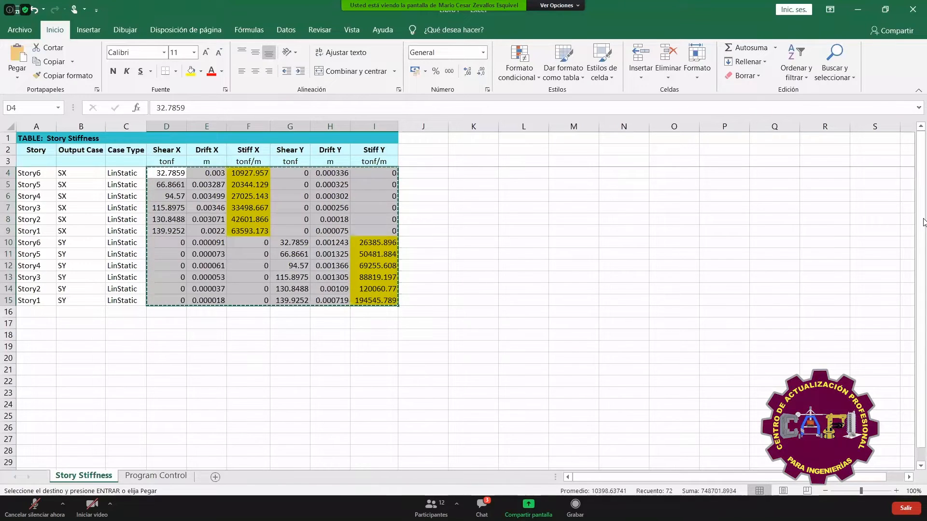
{"action": "left_click", "coordinate": [418, 475]}
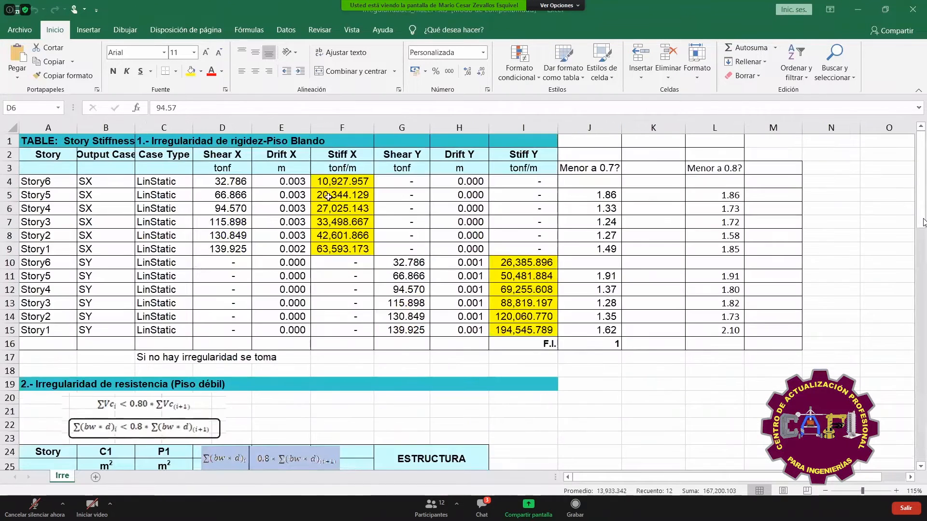
{"action": "right_click", "coordinate": [225, 189]}
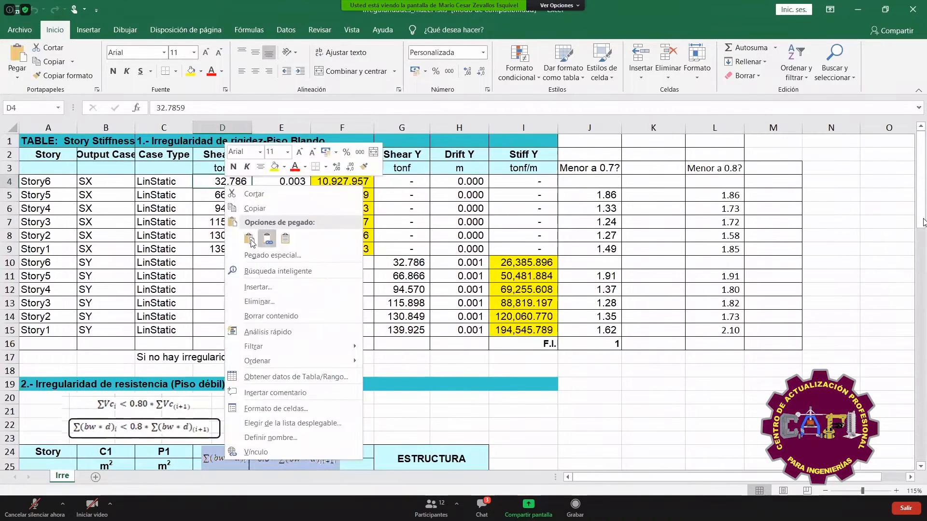
{"action": "left_click", "coordinate": [249, 239]}
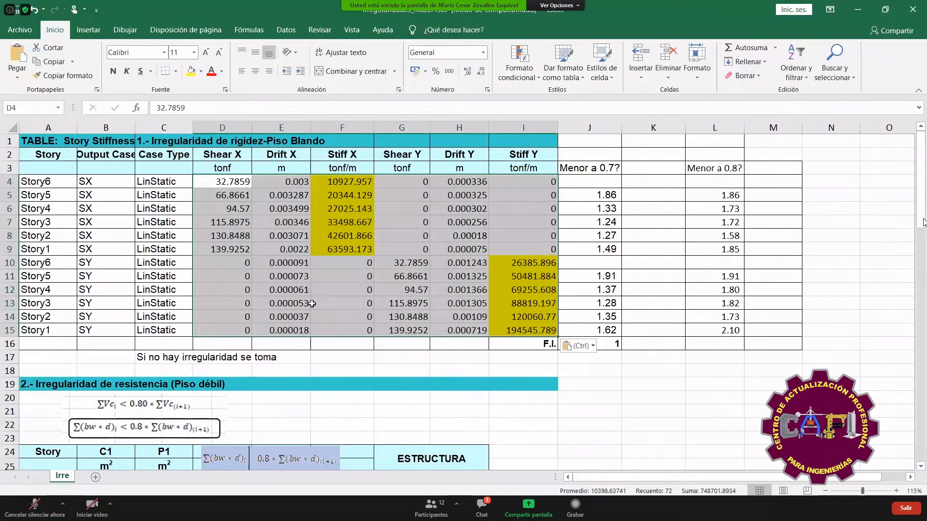
- Review the pasted Stiff X values of the SX stories and Stiff Y values of the SY stories
{"action": "left_click", "coordinate": [335, 303]}
{"action": "left_click", "coordinate": [364, 248]}
{"action": "left_click", "coordinate": [347, 154]}
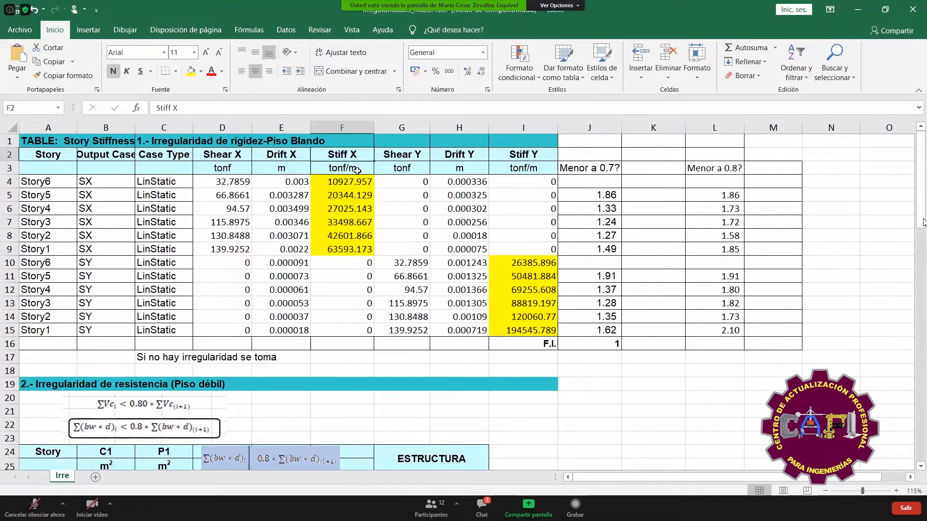
{"action": "left_click_drag", "start_coordinate": [357, 183], "coordinate": [361, 252]}
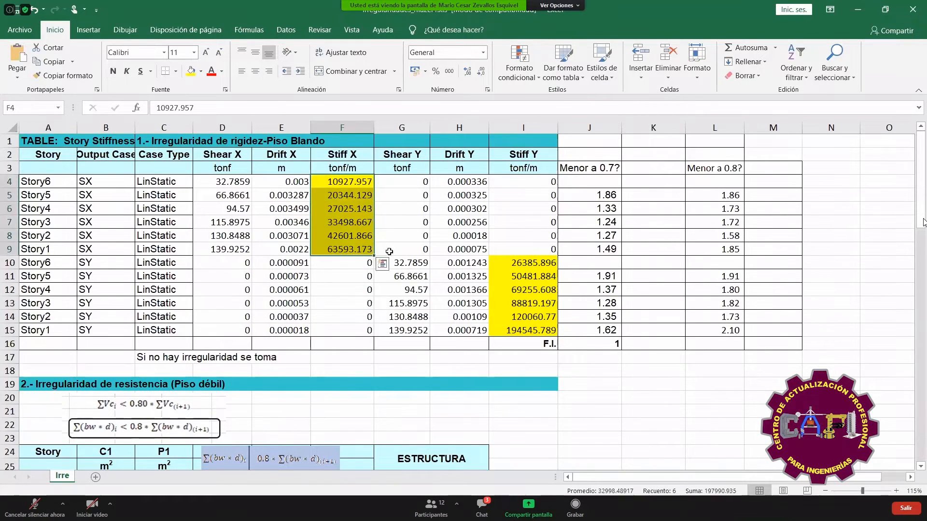
{"action": "left_click_drag", "start_coordinate": [528, 155], "coordinate": [529, 164]}
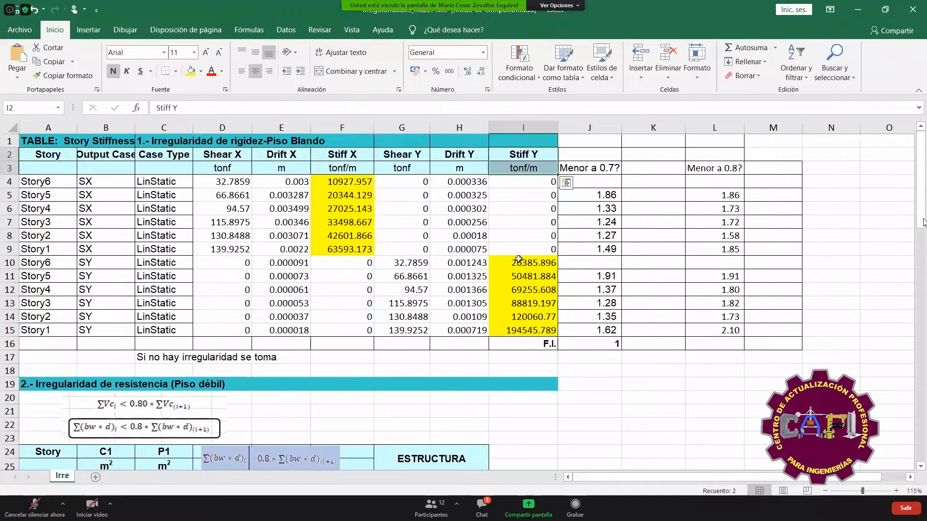
{"action": "left_click_drag", "start_coordinate": [518, 258], "coordinate": [525, 344]}
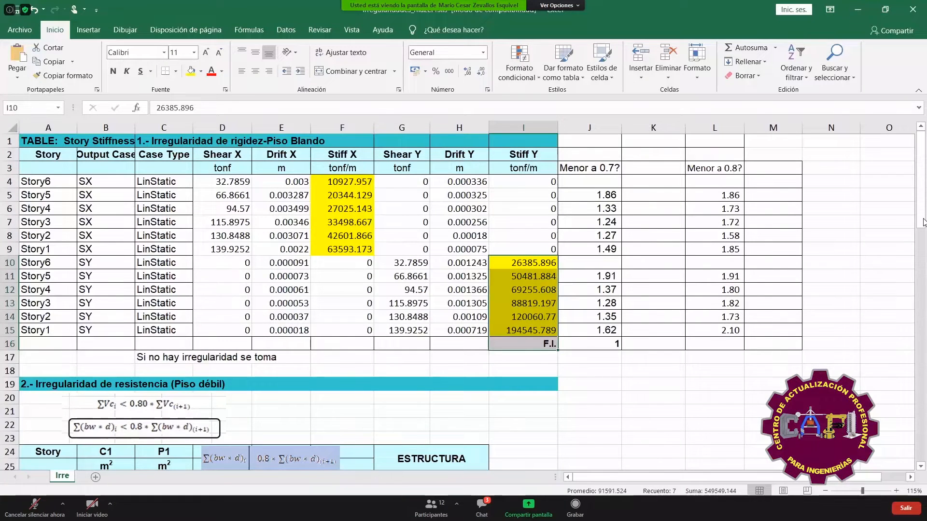
- Read the soft-story criteria with the 0.7 and 0.8 factors on the PowerPoint slide, and return to the irregularities workbook in Excel
{"action": "key", "text": "alt+Tab"}
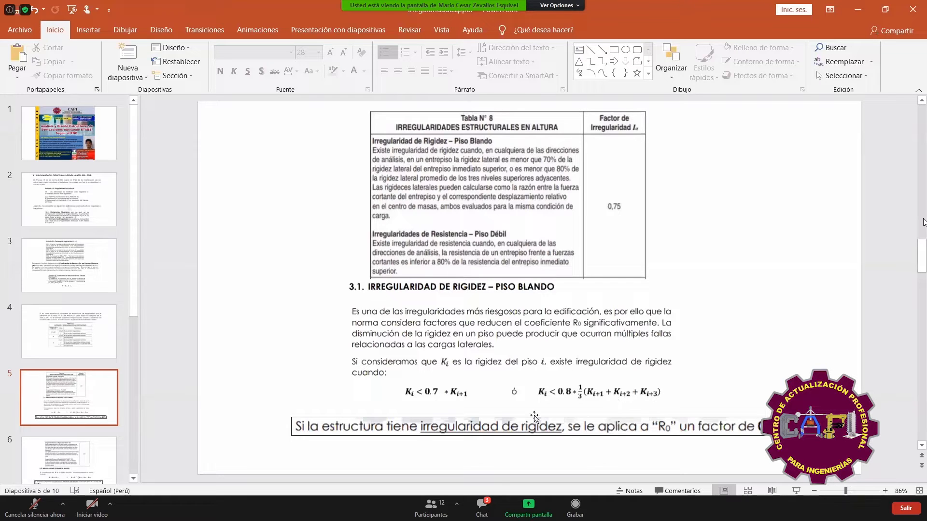
{"action": "mouse_move", "coordinate": [483, 520]}
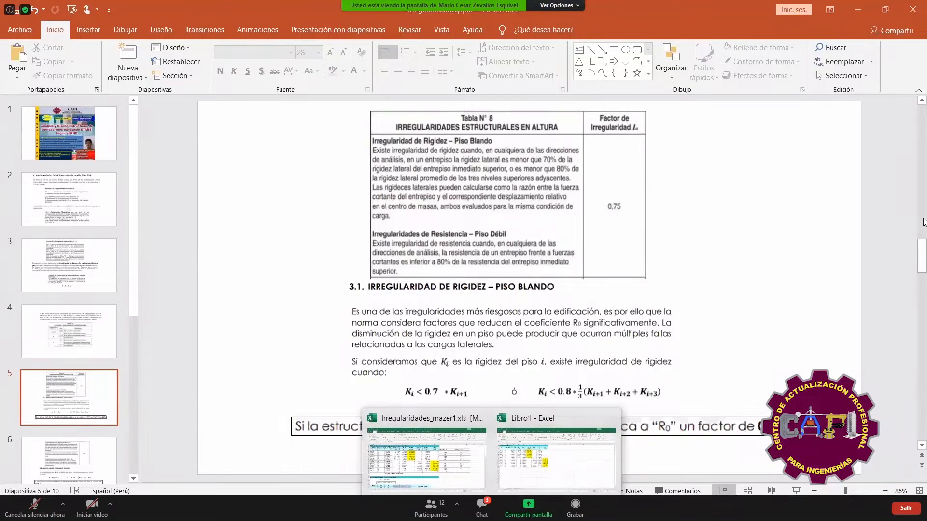
{"action": "left_click", "coordinate": [426, 461]}
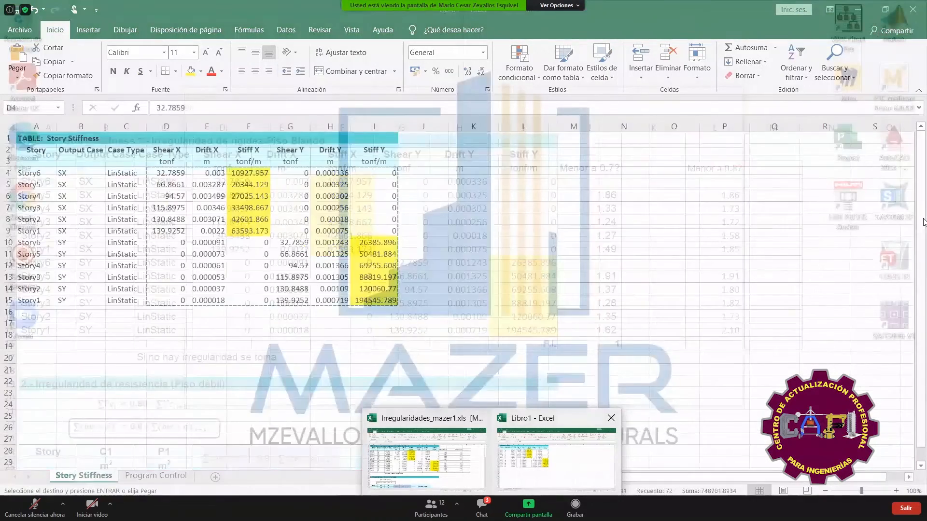
{"action": "left_click", "coordinate": [536, 457]}
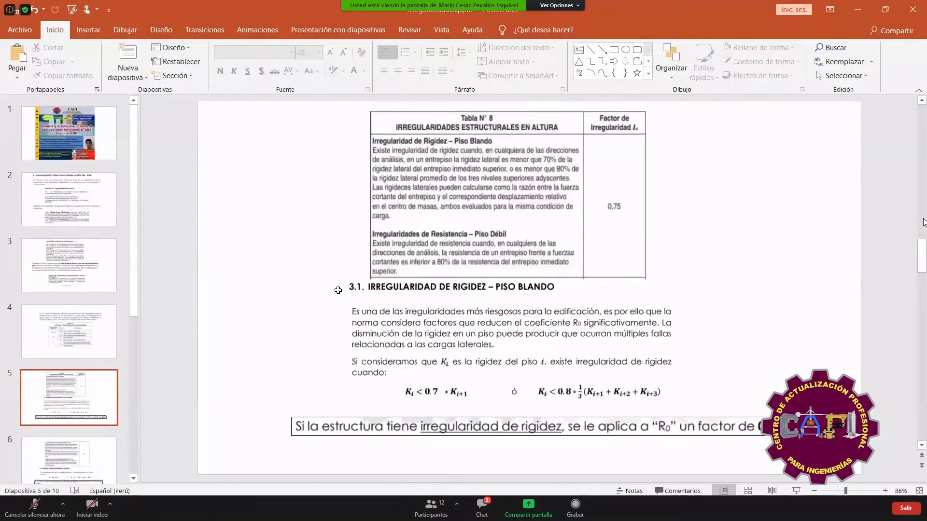
{"action": "key", "text": "alt+Tab"}
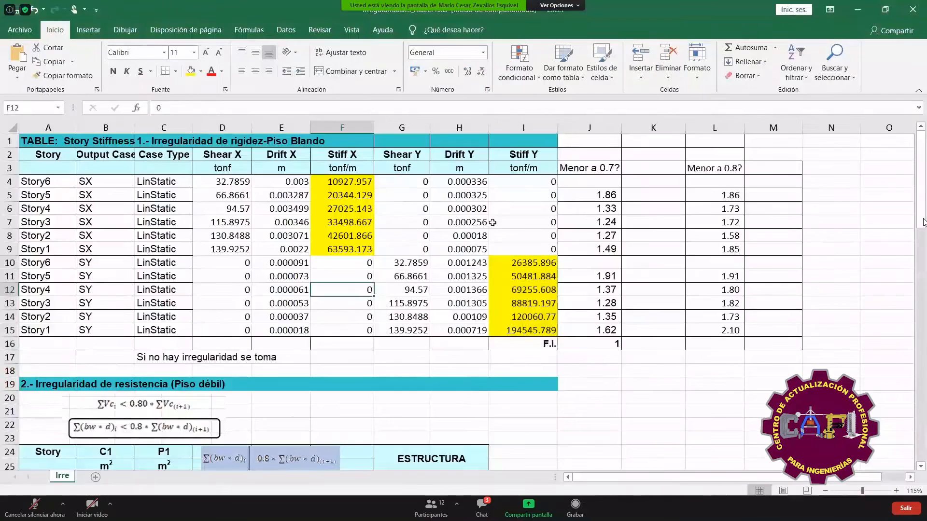
- Examine the SX stiffness ratio formulas for Story5 and Story1 in the "Menor a 0.7?" column
{"action": "left_click", "coordinate": [594, 196]}
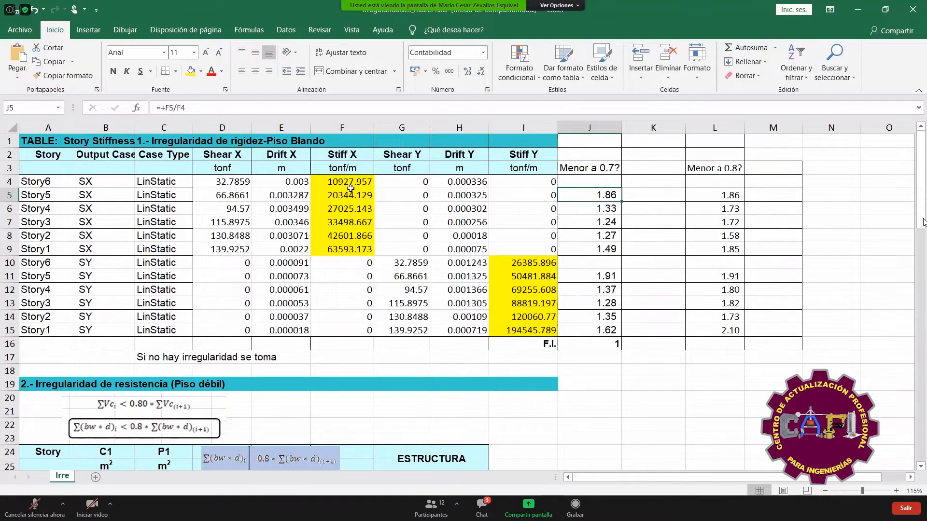
{"action": "double_click", "coordinate": [591, 251]}
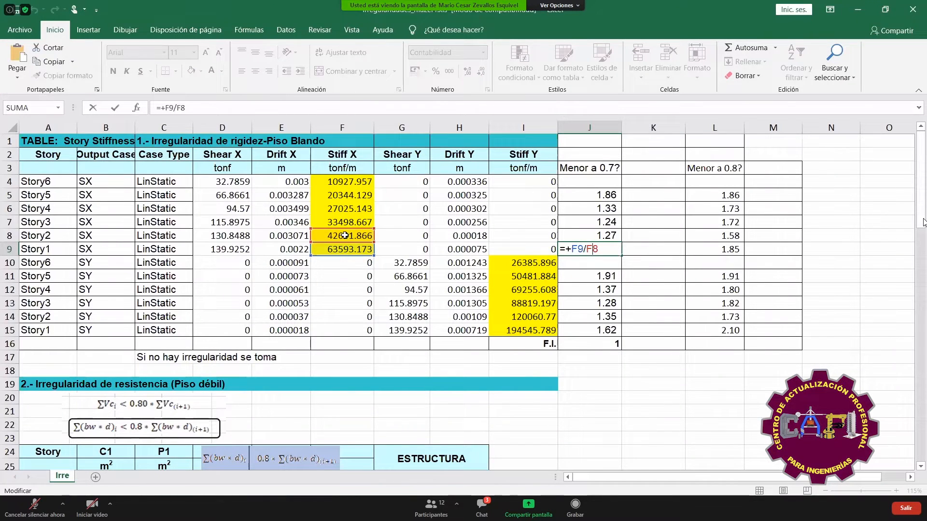
{"action": "key", "text": "Return"}
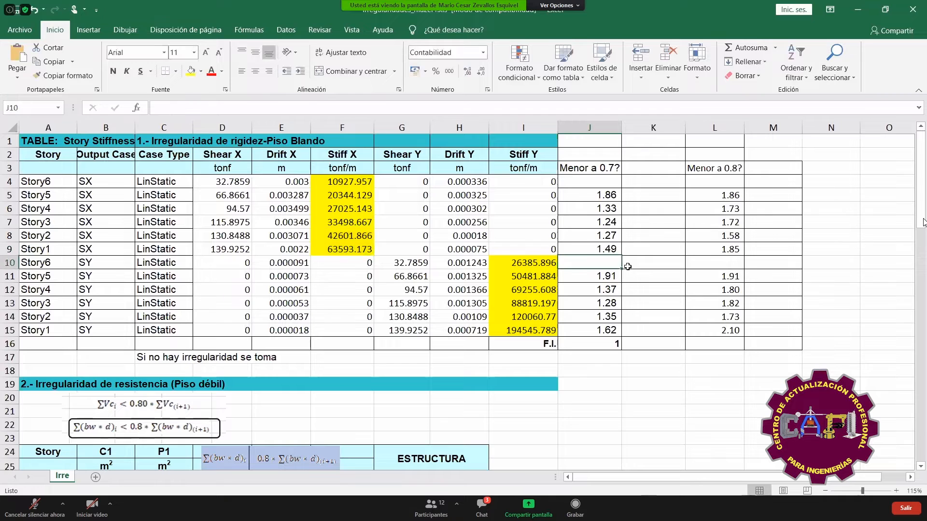
{"action": "left_click", "coordinate": [612, 251]}
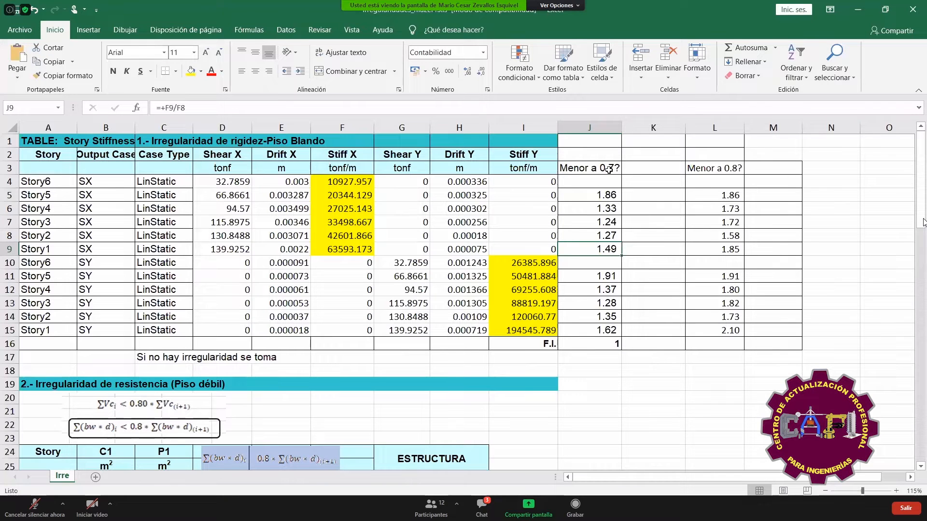
- Enter Regular in K9 as the 0.7 check result for SX Story1
{"action": "left_click", "coordinate": [645, 246]}
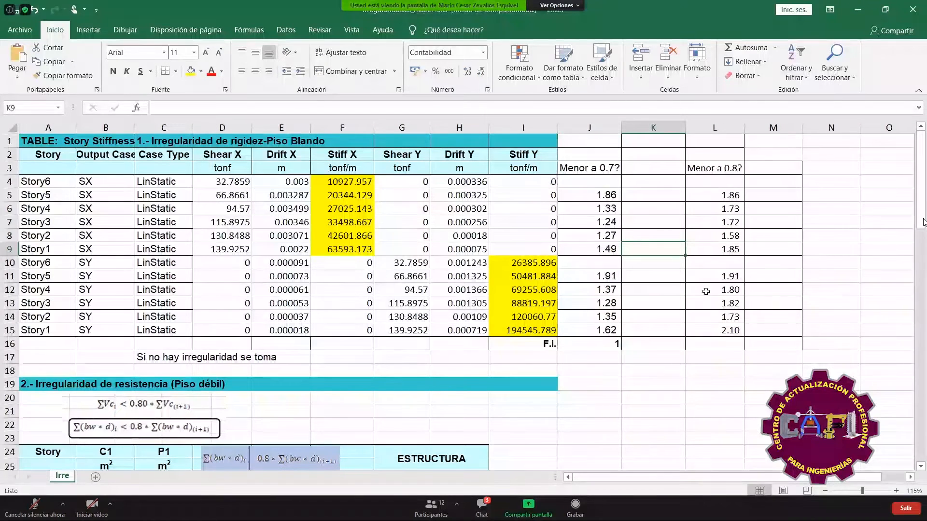
{"action": "type", "text": "R"}
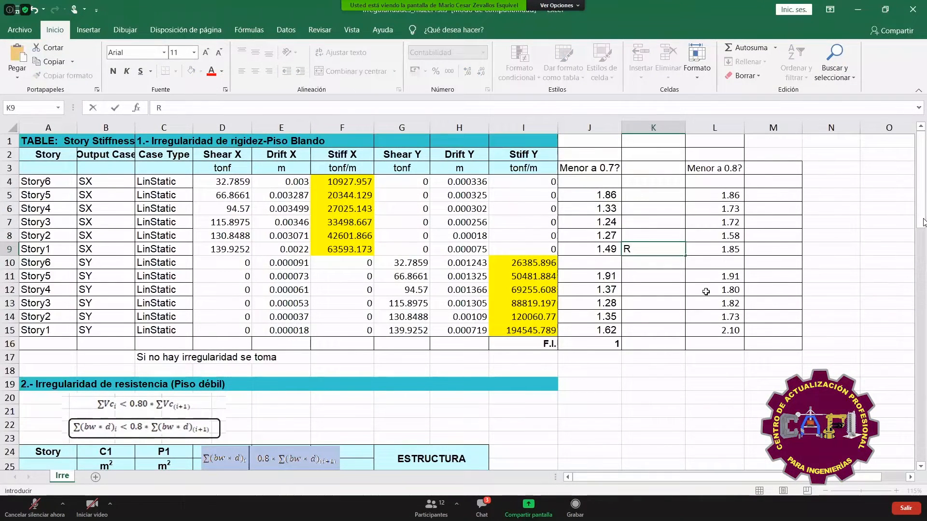
{"action": "type", "text": "egular"}
{"action": "key", "text": "Return"}
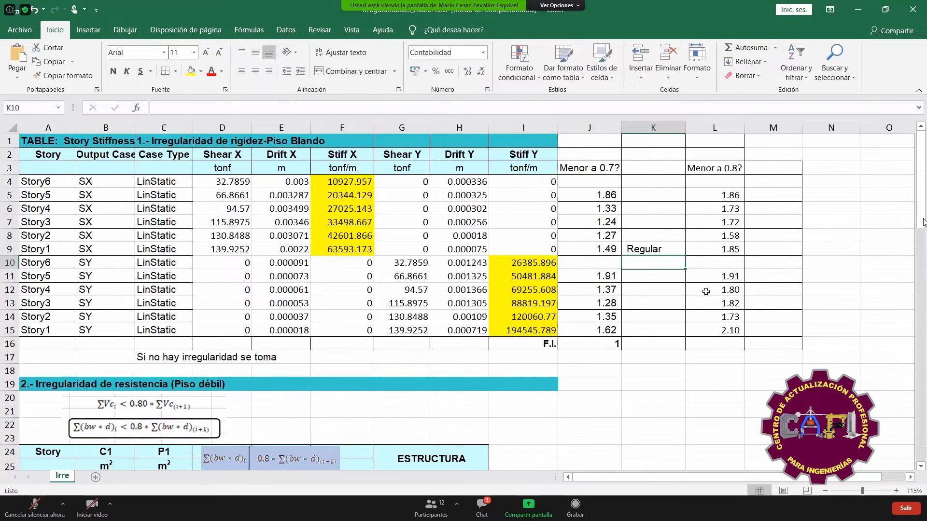
- Examine which Stiff X values the SX Story2 ratio formula in J8 uses
{"action": "left_click", "coordinate": [586, 236]}
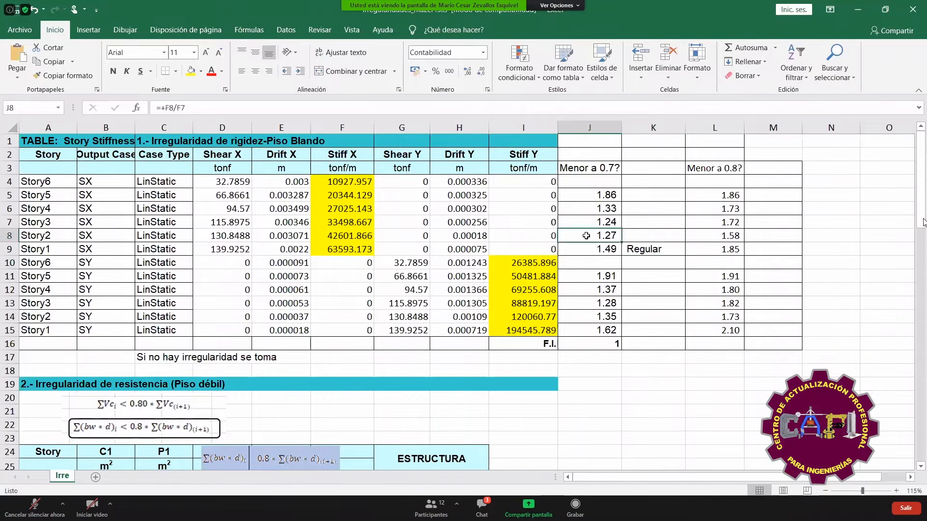
{"action": "left_click_drag", "start_coordinate": [36, 240], "coordinate": [592, 235]}
{"action": "left_click", "coordinate": [591, 235]}
{"action": "double_click", "coordinate": [592, 235]}
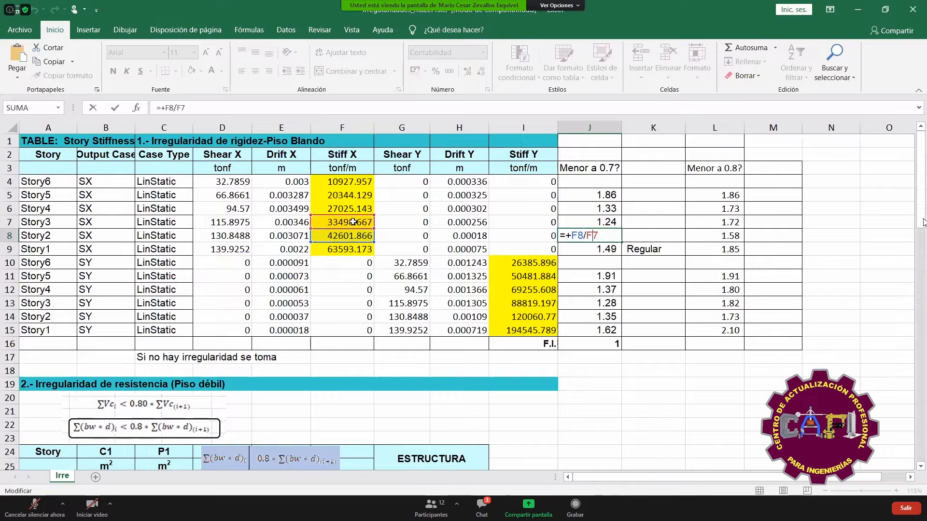
{"action": "key", "text": "Escape"}
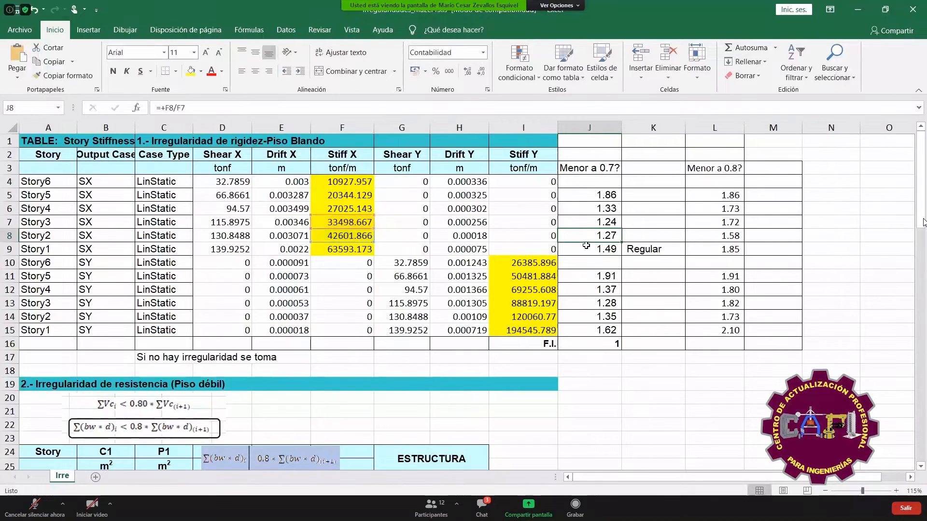
- Copy the Regular entry from K9 to K8 and fit column K's width to its content
{"action": "left_click", "coordinate": [644, 250]}
{"action": "key", "text": "ctrl+c"}
{"action": "left_click", "coordinate": [652, 237]}
{"action": "key", "text": "ctrl+v"}
{"action": "key", "text": "Escape"}
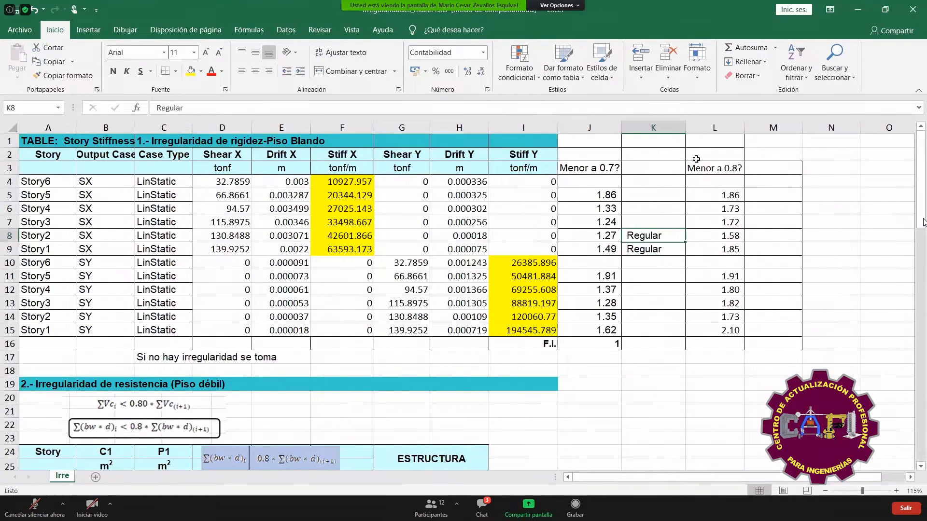
{"action": "double_click", "coordinate": [685, 128]}
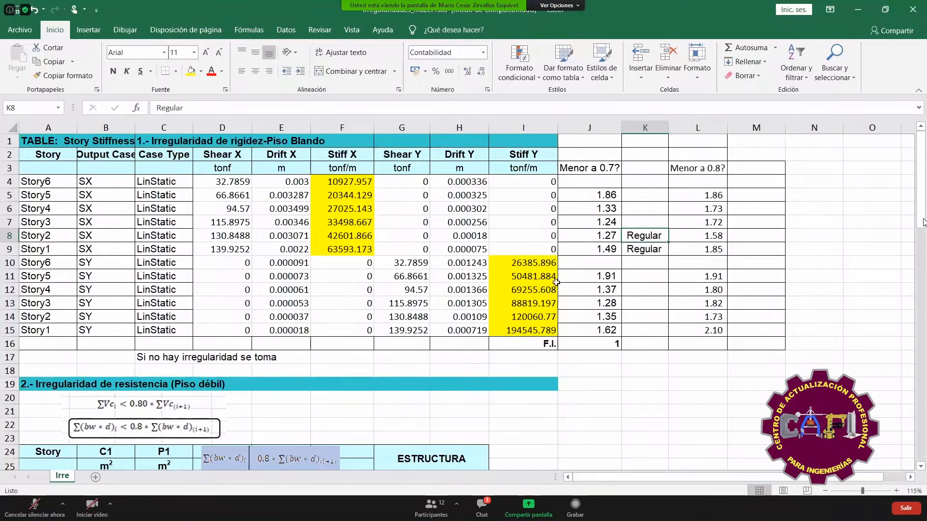
- Copy the formula text =+SI(D31>E31;"Regular";"Irregular") from the weak-story table's Story1 row into K9 and open it for editing
{"action": "scroll", "coordinate": [531, 289], "scroll_direction": "down", "scroll_amount": 6}
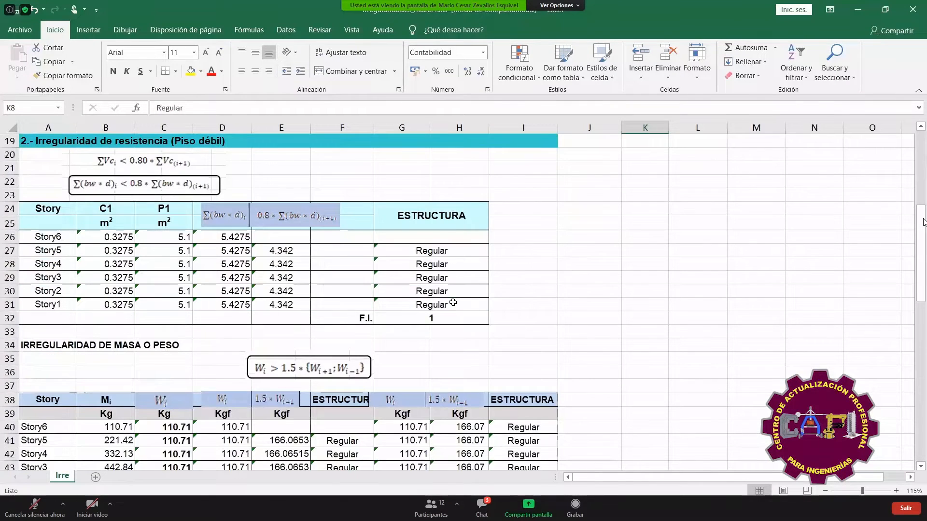
{"action": "left_click", "coordinate": [453, 302]}
{"action": "double_click", "coordinate": [461, 304]}
{"action": "left_click_drag", "start_coordinate": [461, 305], "coordinate": [305, 313]}
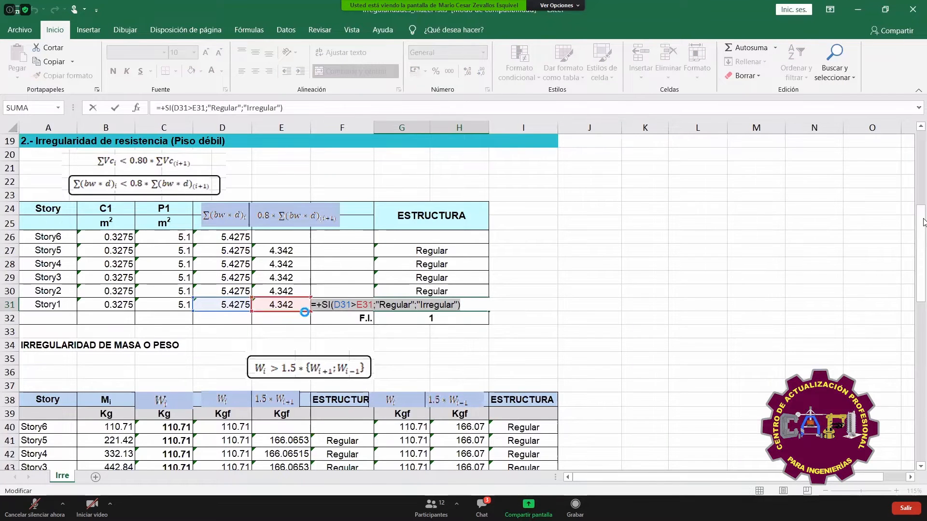
{"action": "left_click", "coordinate": [645, 318]}
{"action": "scroll", "coordinate": [597, 206], "scroll_direction": "up", "scroll_amount": 3}
{"action": "key", "text": "Escape"}
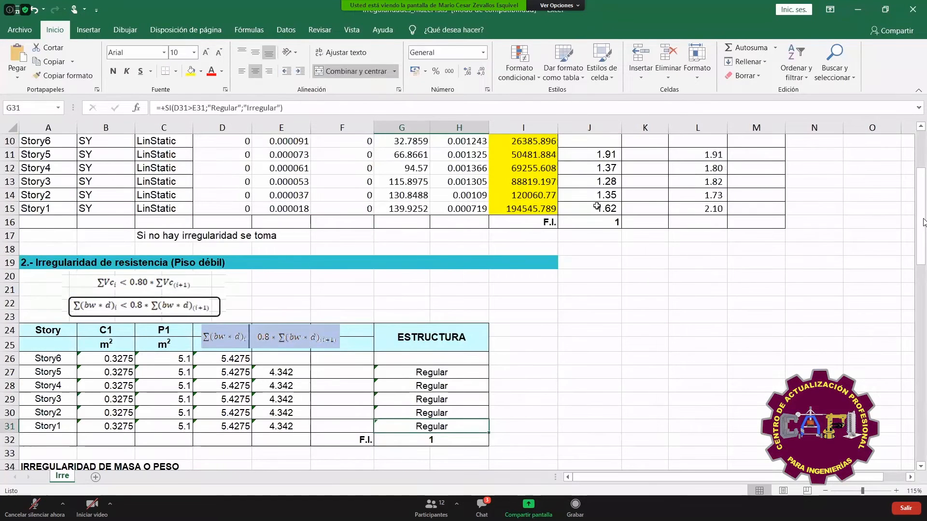
{"action": "double_click", "coordinate": [597, 207]}
{"action": "scroll", "coordinate": [624, 193], "scroll_direction": "up", "scroll_amount": 2}
{"action": "key", "text": "Escape"}
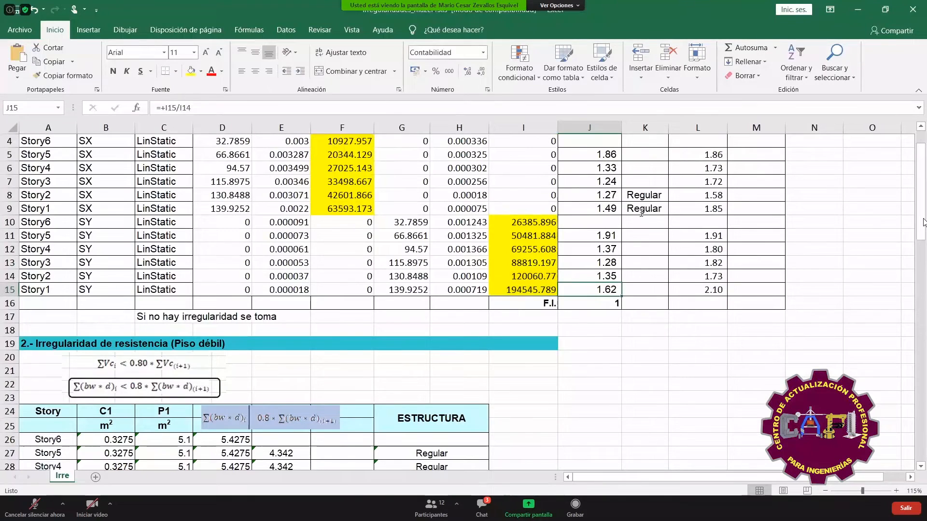
{"action": "left_click", "coordinate": [642, 210]}
{"action": "double_click", "coordinate": [642, 210]}
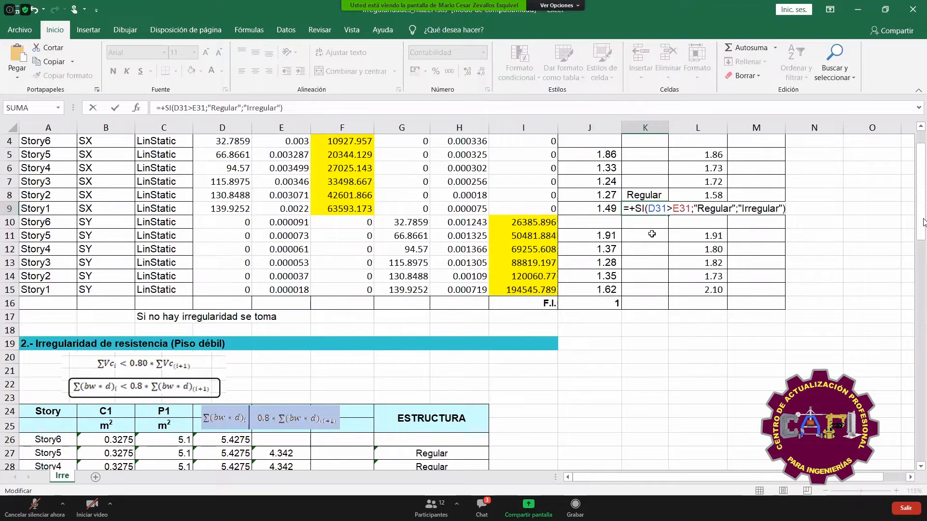
- Change the logical test of the K9 formula to J9>0.7, keeping the "Regular" and "Irregular" outcomes
{"action": "scroll", "coordinate": [652, 234], "scroll_direction": "up", "scroll_amount": 1}
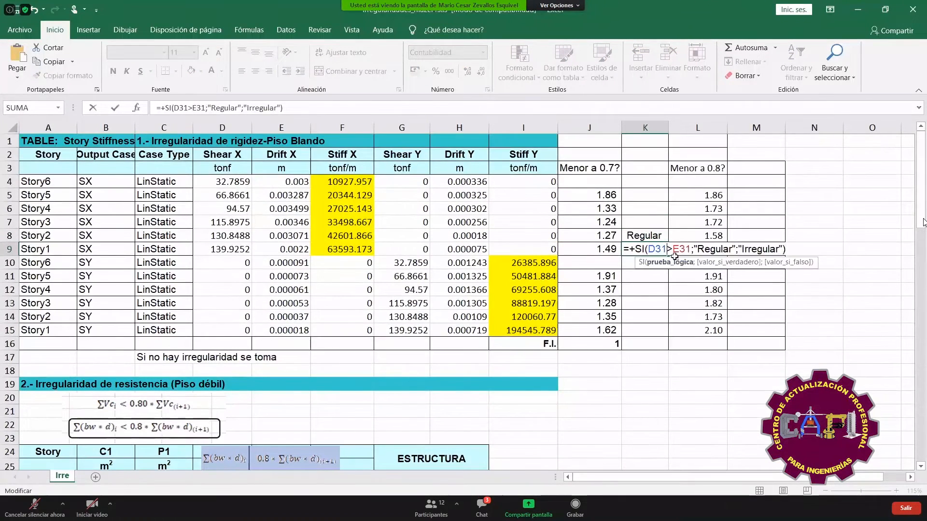
{"action": "key", "text": "BackSpace"}
{"action": "key", "text": "BackSpace"}
{"action": "key", "text": "BackSpace"}
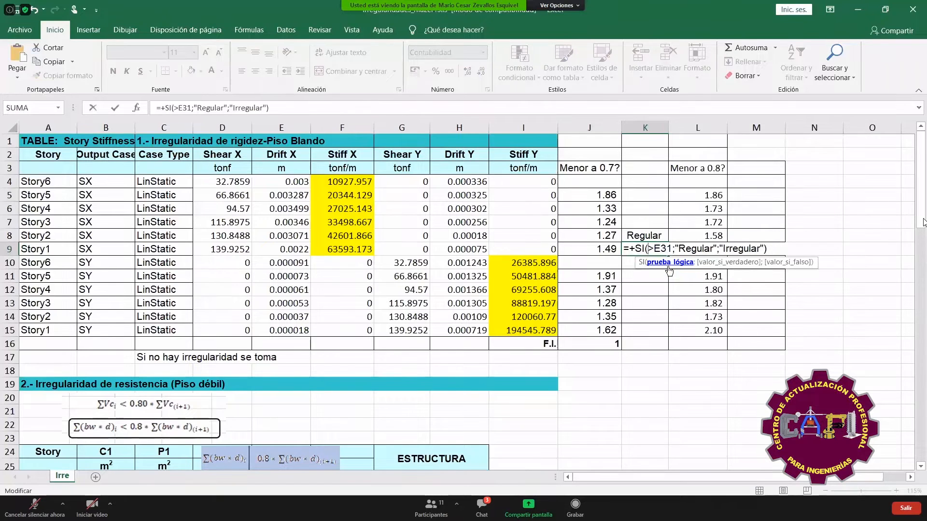
{"action": "left_click", "coordinate": [592, 249]}
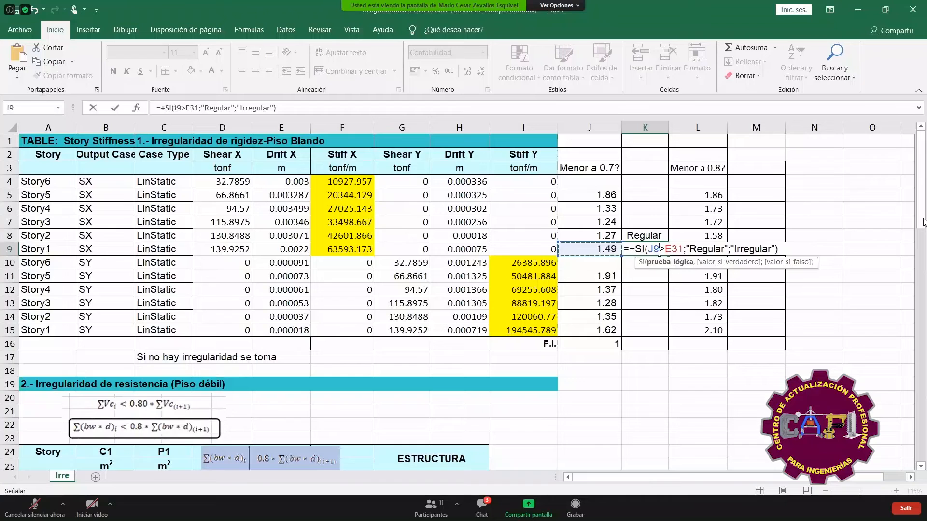
{"action": "left_click", "coordinate": [683, 249]}
{"action": "key", "text": "BackSpace"}
{"action": "key", "text": "BackSpace"}
{"action": "key", "text": "BackSpace"}
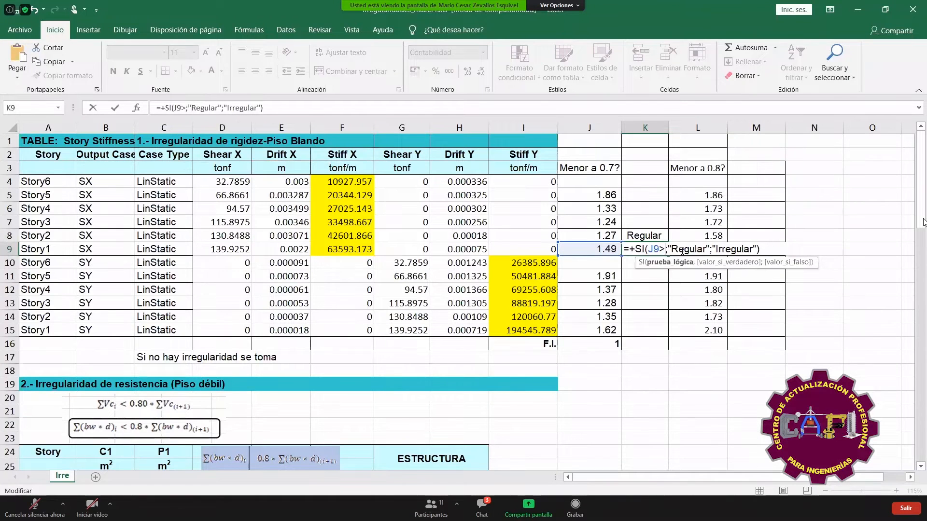
{"action": "type", "text": "0.7"}
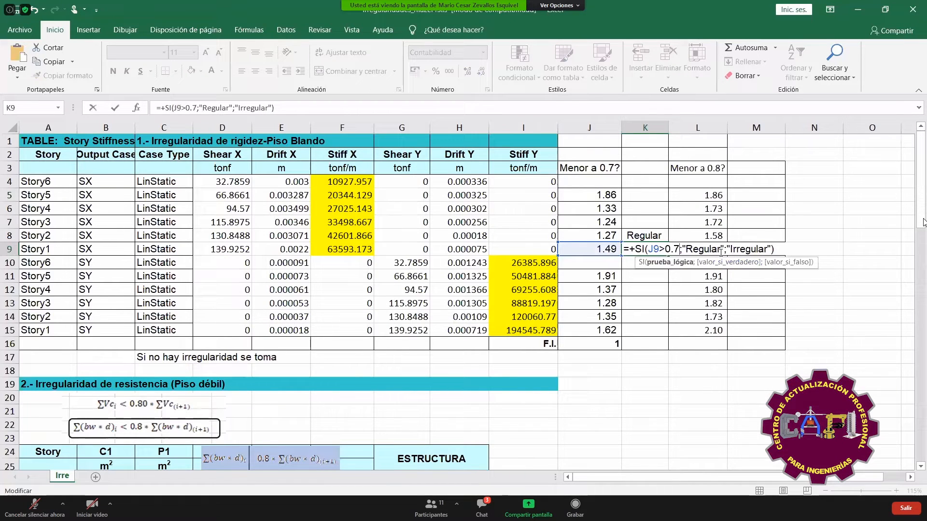
{"action": "key", "text": "Return"}
- Fill the K9 check formula up to K5 for the other SX stories and review J5:K9
{"action": "key", "text": "Up"}
{"action": "left_click_drag", "start_coordinate": [670, 257], "coordinate": [666, 192]}
{"action": "left_click", "coordinate": [658, 315]}
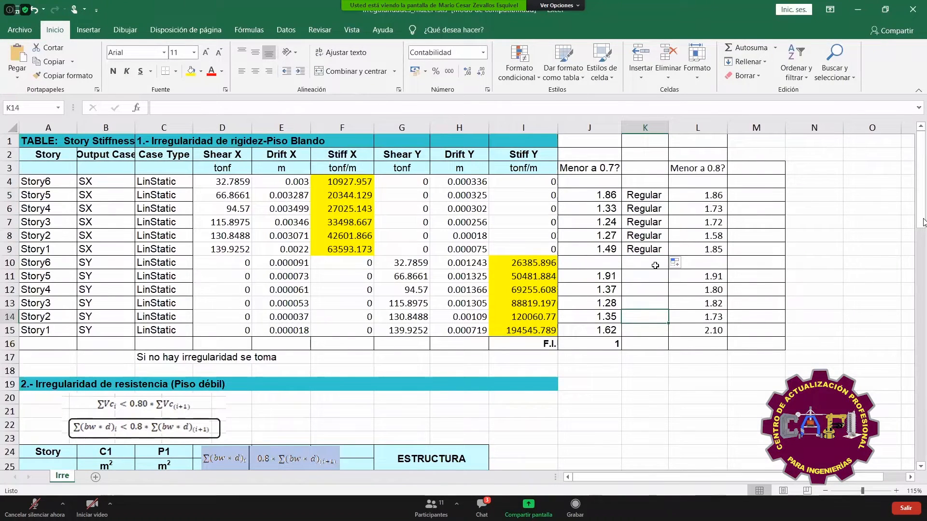
{"action": "left_click_drag", "start_coordinate": [604, 195], "coordinate": [603, 236]}
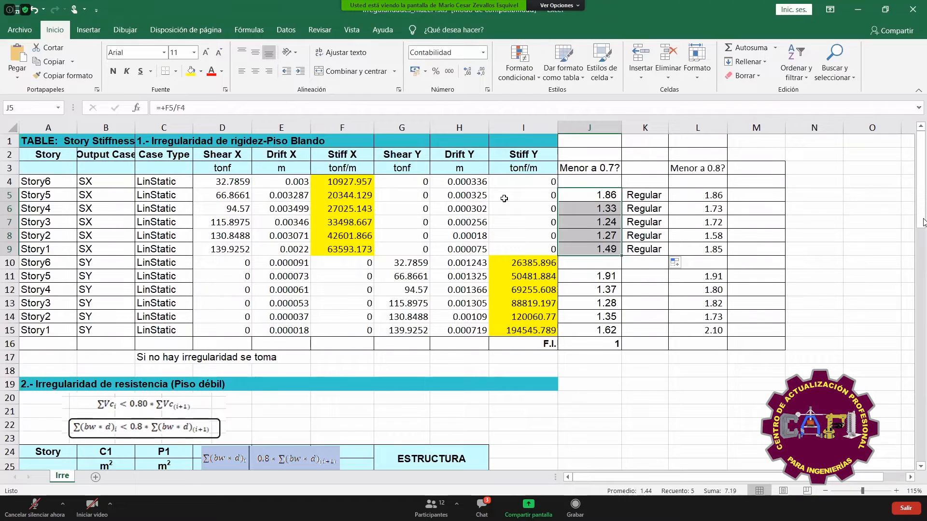
{"action": "left_click_drag", "start_coordinate": [589, 195], "coordinate": [640, 246]}
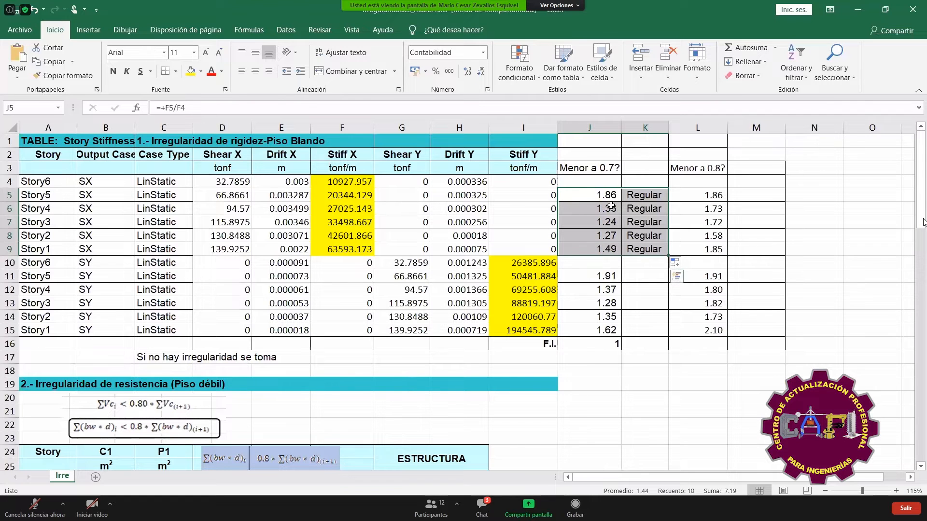
- Switch to the PowerPoint slide to read the 0.8 average-stiffness criterion, and return to the Excel workbook
{"action": "left_click", "coordinate": [441, 495]}
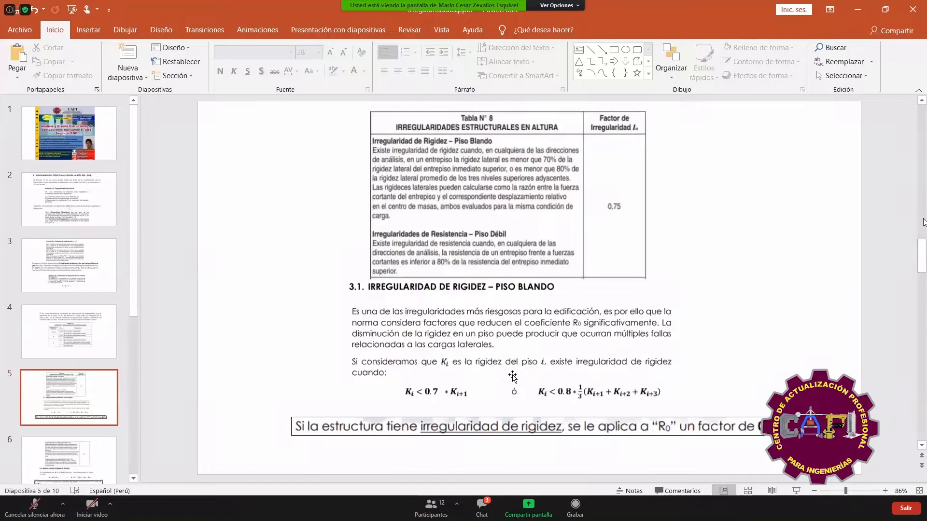
{"action": "left_click_drag", "start_coordinate": [539, 393], "coordinate": [540, 394]}
{"action": "left_click", "coordinate": [697, 392]}
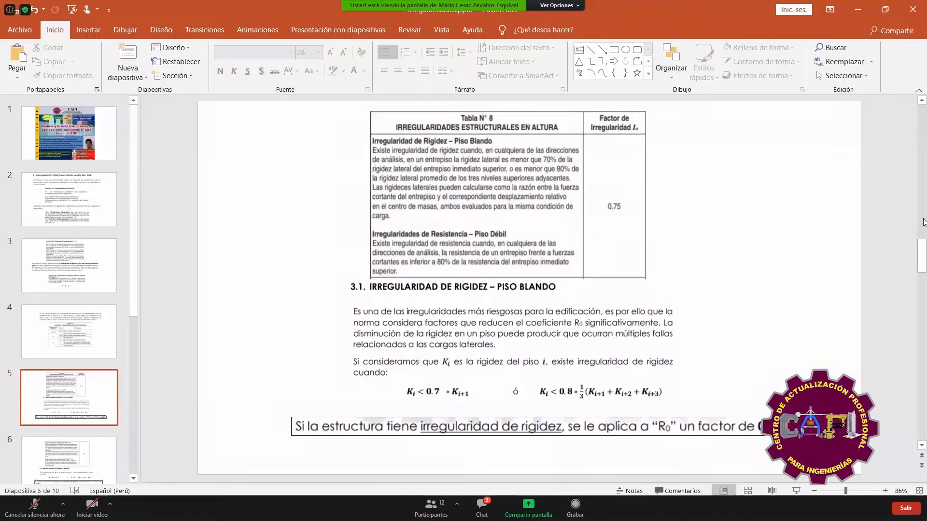
{"action": "key", "text": "alt+Tab"}
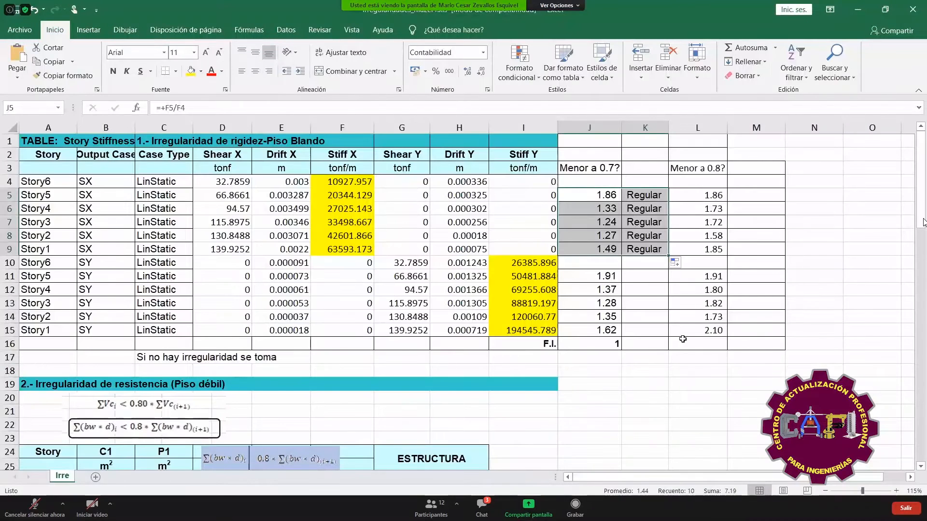
- Examine the SX Story1 formula in L9, which divides its stiffness by the average of the three stories above
{"action": "left_click", "coordinate": [708, 329]}
{"action": "left_click", "coordinate": [717, 251]}
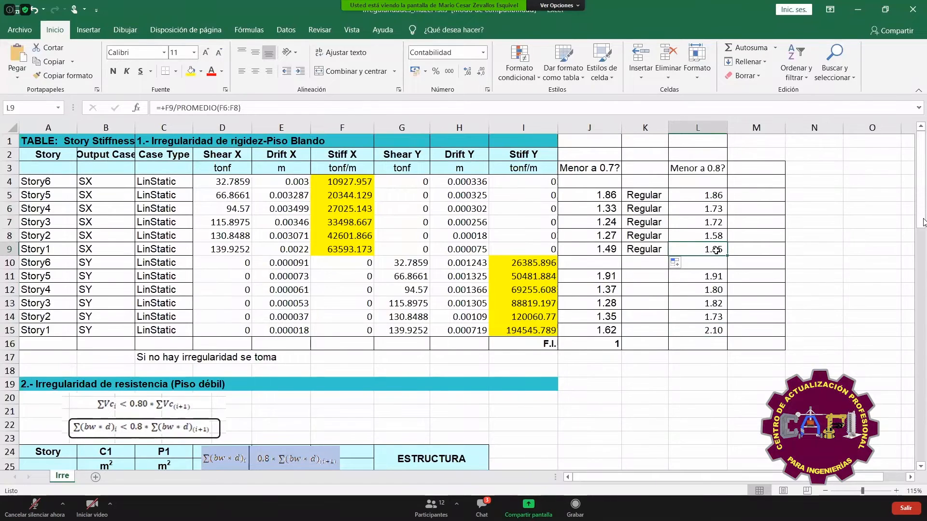
{"action": "double_click", "coordinate": [717, 250]}
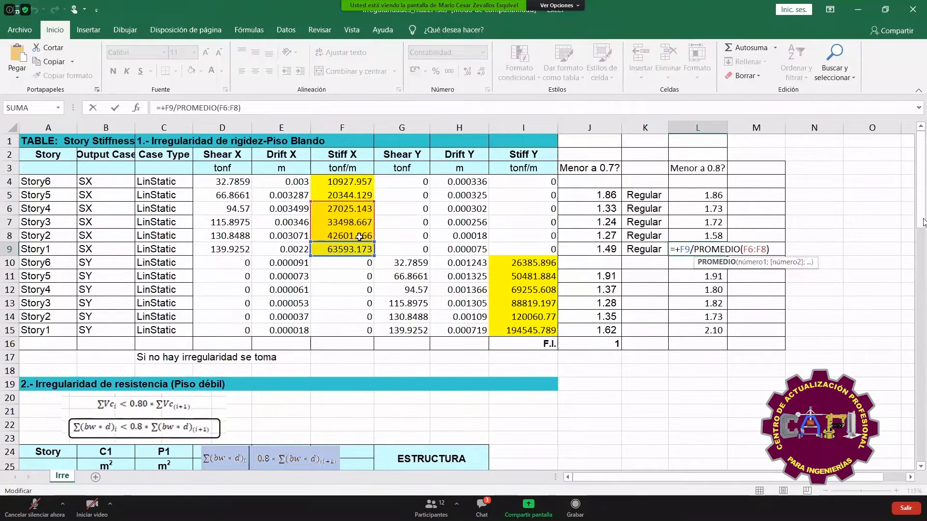
{"action": "key", "text": "Return"}
{"action": "left_click", "coordinate": [719, 251]}
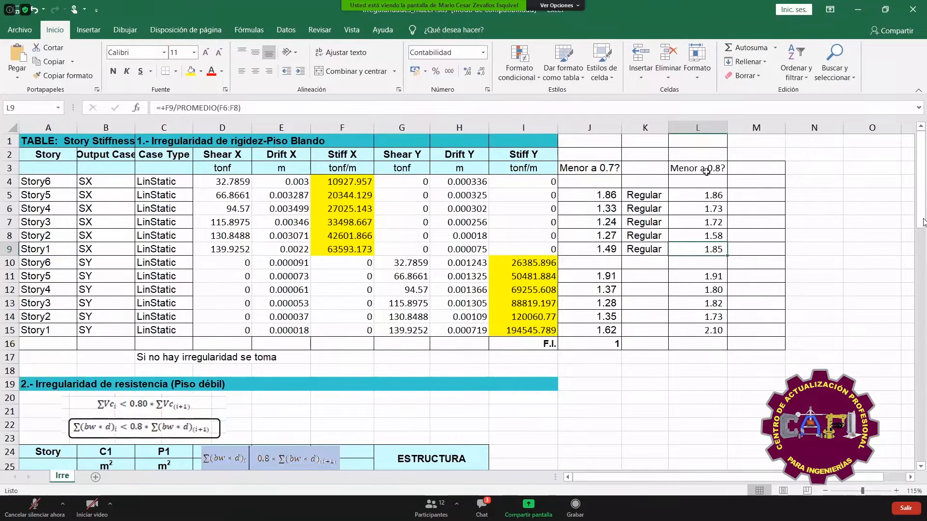
- Copy the Regular/Irregular check formula from K9 to M9, beside the SX Story1 ratio for the 0.8 limit
{"action": "left_click", "coordinate": [638, 246]}
{"action": "key", "text": "ctrl+c"}
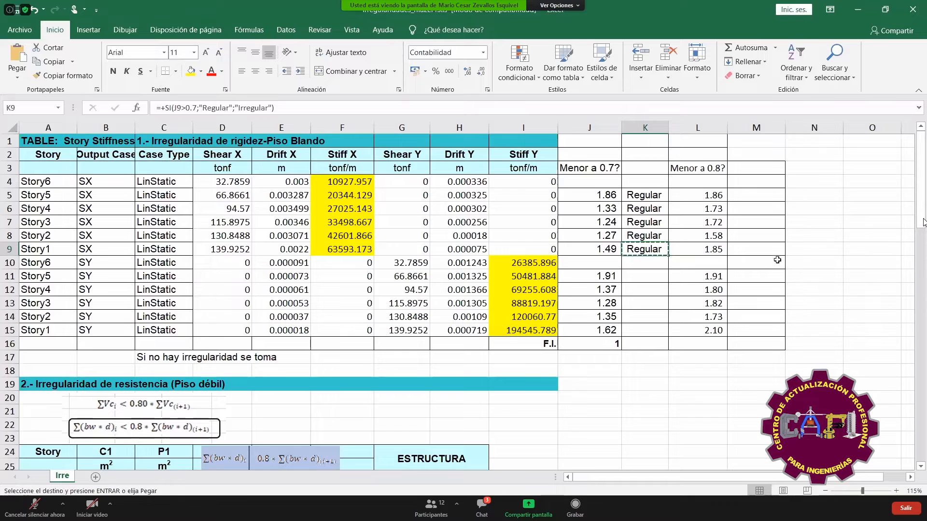
{"action": "left_click", "coordinate": [755, 250]}
{"action": "key", "text": "ctrl+v"}
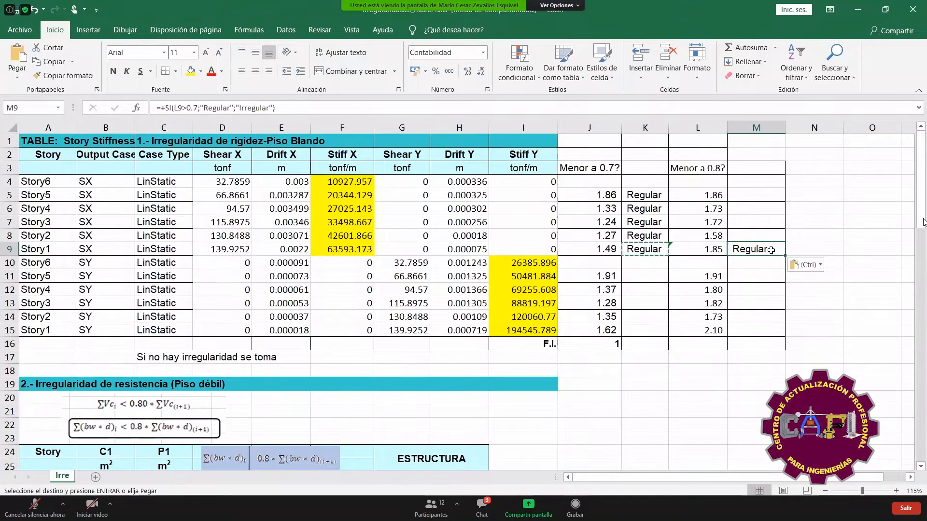
- Set the limit in the M9 check formula to 0.8
{"action": "double_click", "coordinate": [771, 250]}
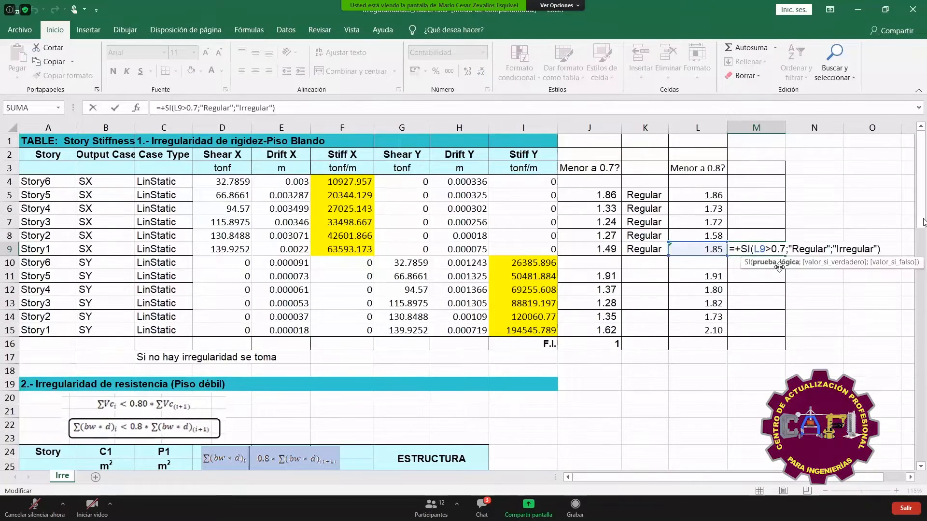
{"action": "key", "text": "Right"}
{"action": "key", "text": "Right"}
{"action": "key", "text": "Right"}
{"action": "key", "text": "BackSpace"}
{"action": "type", "text": "8"}
{"action": "key", "text": "Return"}
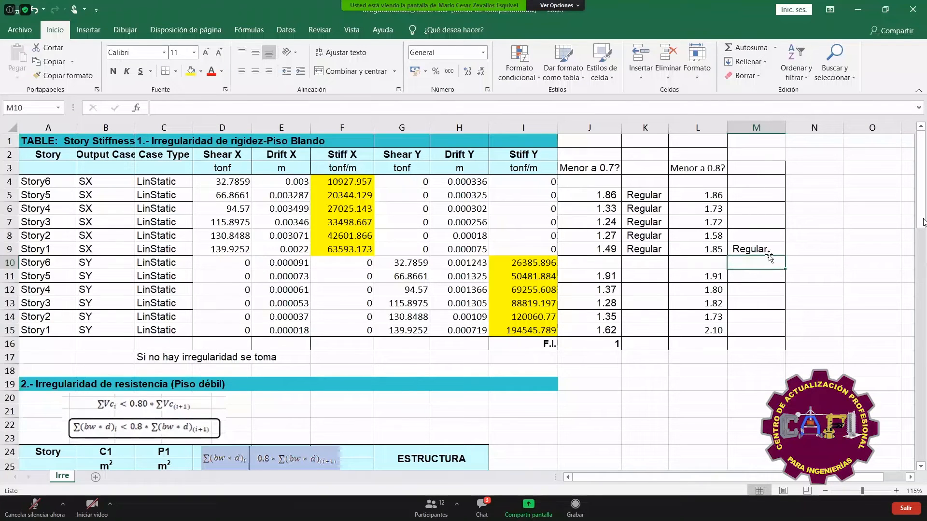
- Fill the M9 check formula up to M5 for the remaining SX stories
{"action": "left_click", "coordinate": [761, 249]}
{"action": "left_click_drag", "start_coordinate": [785, 255], "coordinate": [782, 194]}
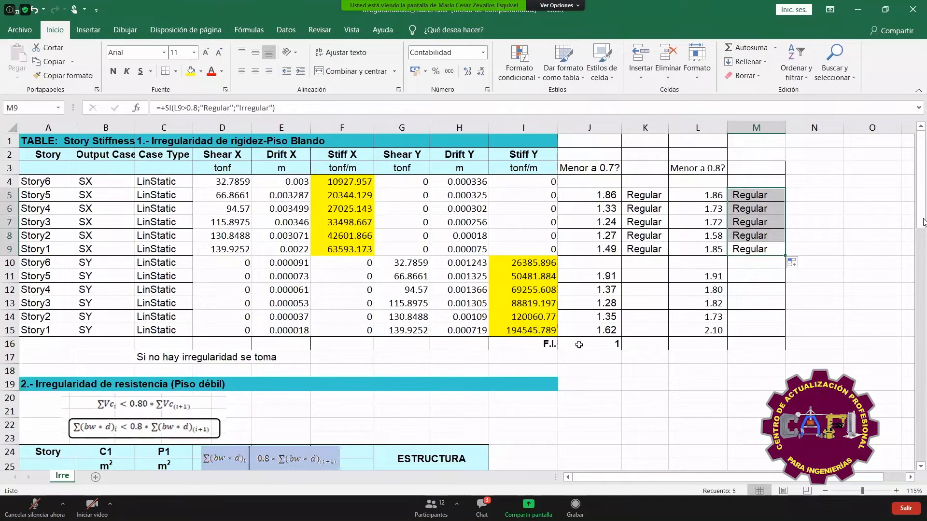
{"action": "left_click", "coordinate": [705, 314]}
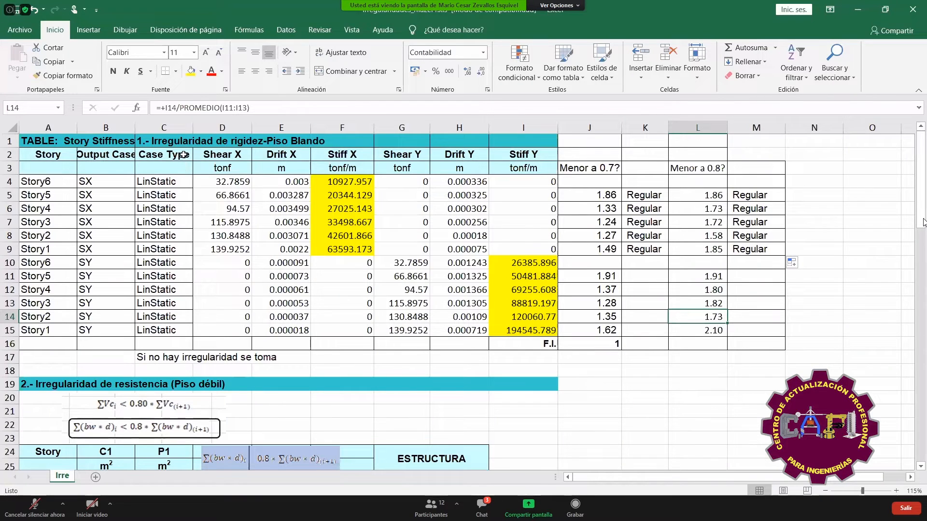
- Switch to the NTP-E.030-2018 PDF in the browser and examine the Piso Blando and Piso Débil criteria in Tabla N° 8
{"action": "left_click", "coordinate": [606, 218]}
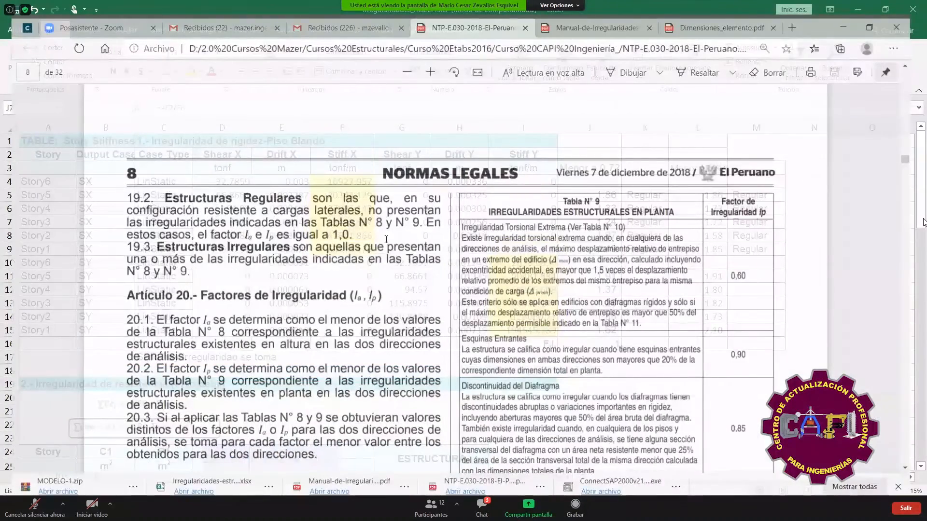
{"action": "scroll", "coordinate": [270, 252], "scroll_direction": "up", "scroll_amount": 3}
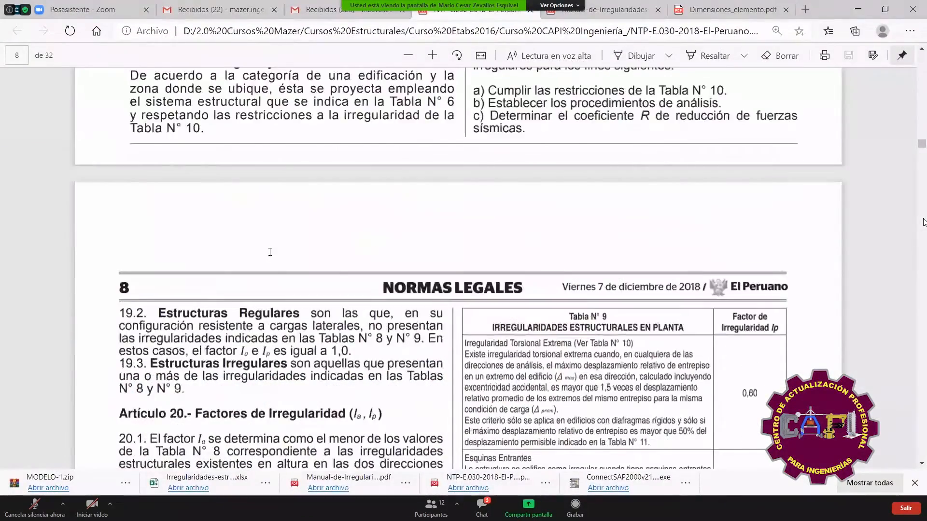
{"action": "scroll", "coordinate": [270, 252], "scroll_direction": "up", "scroll_amount": 1}
{"action": "scroll", "coordinate": [217, 223], "scroll_direction": "down", "scroll_amount": 2}
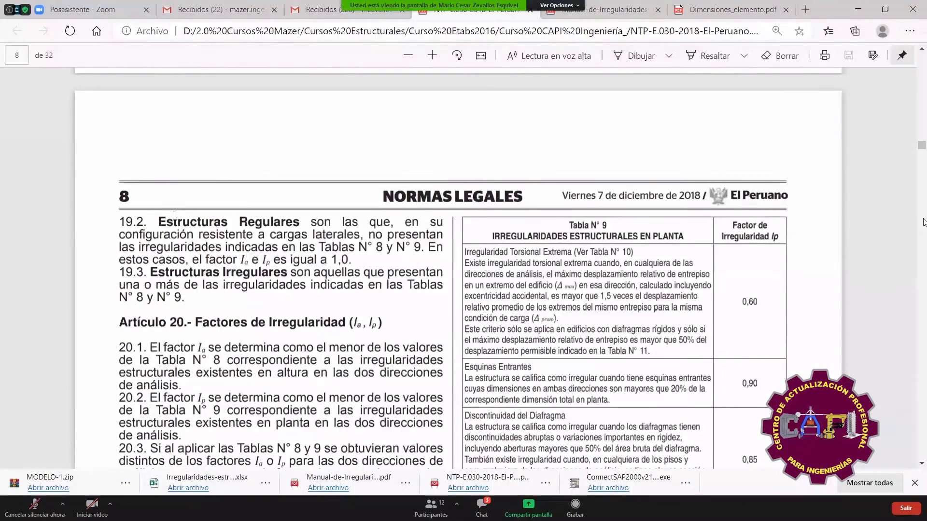
{"action": "scroll", "coordinate": [173, 216], "scroll_direction": "down", "scroll_amount": 1}
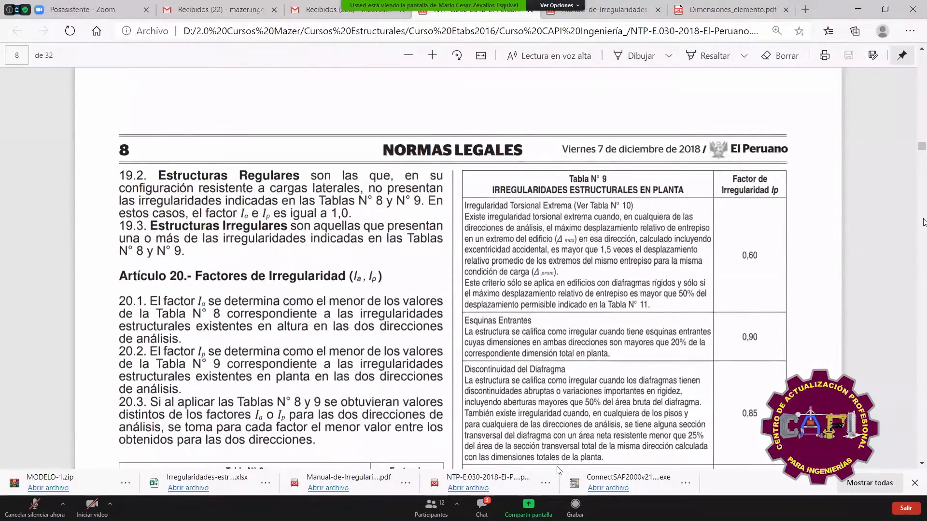
{"action": "scroll", "coordinate": [530, 466], "scroll_direction": "up", "scroll_amount": 1}
{"action": "scroll", "coordinate": [530, 466], "scroll_direction": "down", "scroll_amount": 7}
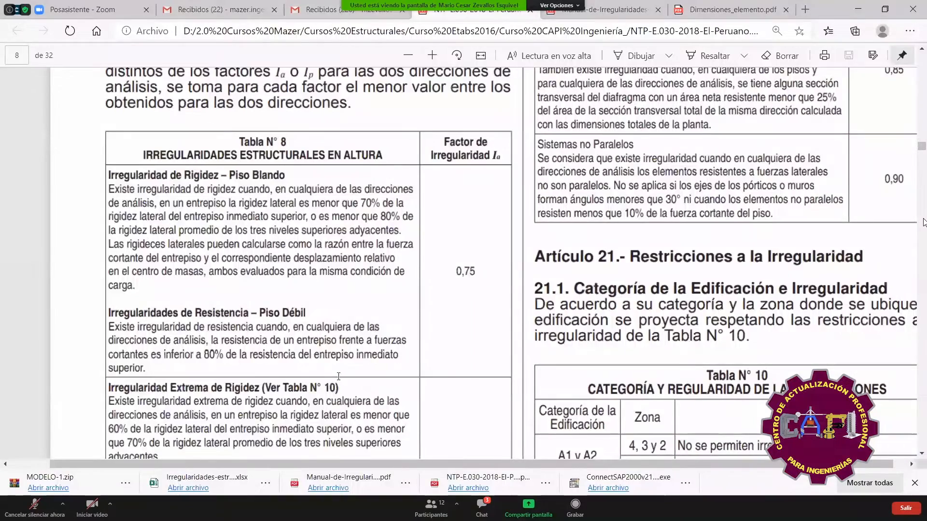
{"action": "scroll", "coordinate": [134, 220], "scroll_direction": "up", "scroll_amount": 1}
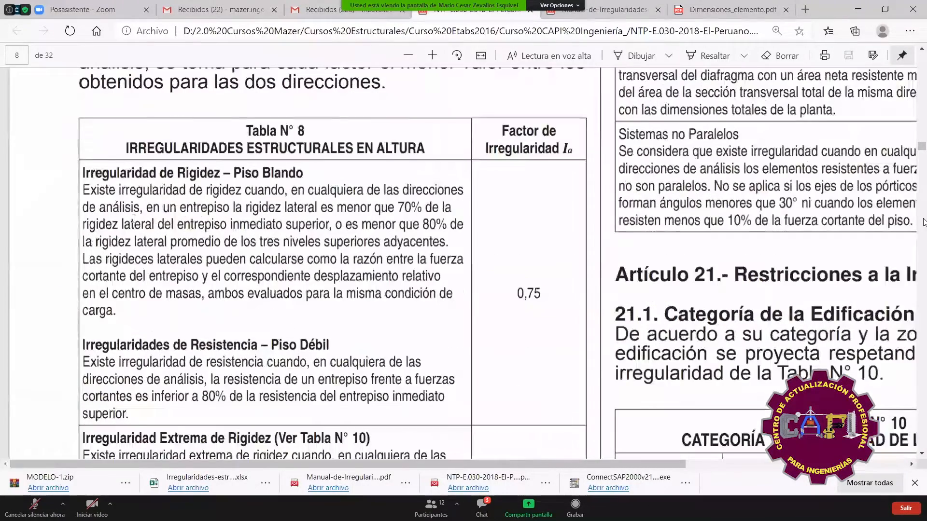
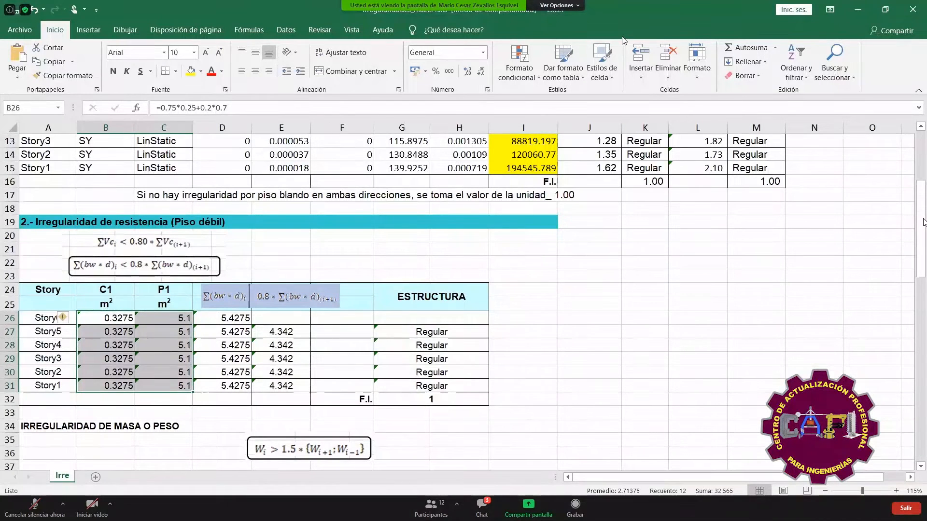
- Handwrite the shear formula φVc = 0.53 × √f'c b × d beside the Piso débil table and circle both terms of the ΣVc inequality
{"action": "mouse_move", "coordinate": [529, 237]}
{"action": "left_mouse_down"}
{"action": "mouse_move", "coordinate": [537, 266]}
{"action": "mouse_move", "coordinate": [588, 254]}
{"action": "left_mouse_up"}
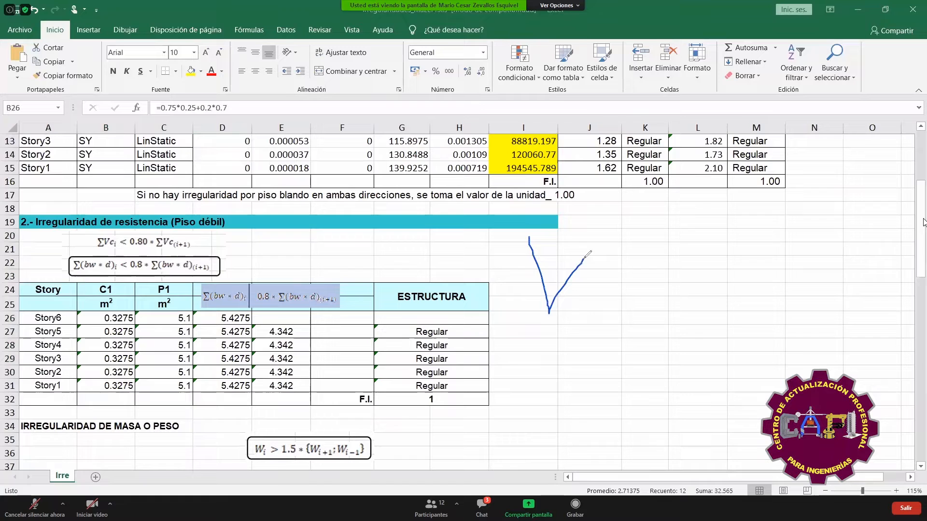
{"action": "left_click_drag", "start_coordinate": [505, 291], "coordinate": [527, 273]}
{"action": "mouse_move", "coordinate": [576, 298]}
{"action": "left_mouse_down"}
{"action": "mouse_move", "coordinate": [575, 306]}
{"action": "mouse_move", "coordinate": [593, 304]}
{"action": "mouse_move", "coordinate": [665, 279]}
{"action": "mouse_move", "coordinate": [638, 297]}
{"action": "mouse_move", "coordinate": [685, 279]}
{"action": "mouse_move", "coordinate": [669, 300]}
{"action": "mouse_move", "coordinate": [694, 299]}
{"action": "mouse_move", "coordinate": [742, 251]}
{"action": "left_mouse_up"}
{"action": "left_click", "coordinate": [638, 297]}
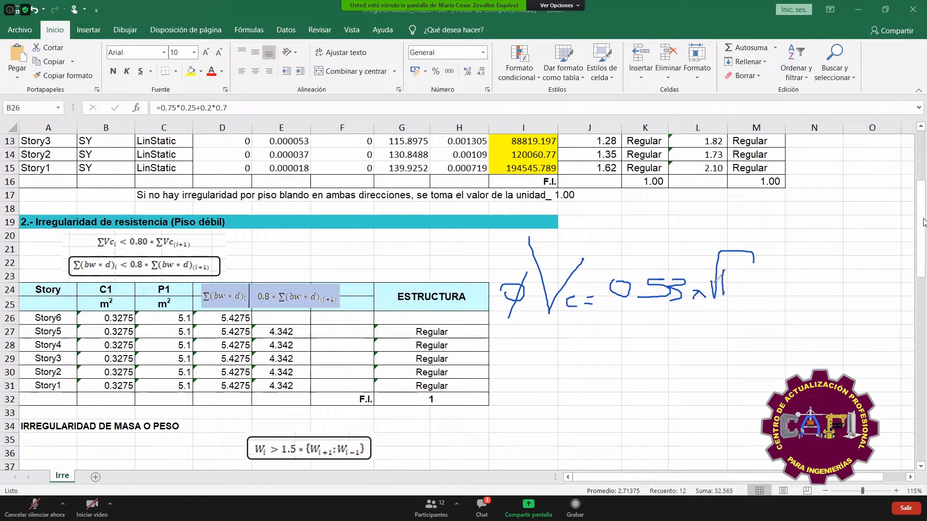
{"action": "mouse_move", "coordinate": [772, 252]}
{"action": "left_mouse_down"}
{"action": "mouse_move", "coordinate": [772, 295]}
{"action": "mouse_move", "coordinate": [823, 290]}
{"action": "left_mouse_up"}
{"action": "mouse_move", "coordinate": [840, 272]}
{"action": "left_mouse_down"}
{"action": "mouse_move", "coordinate": [849, 248]}
{"action": "mouse_move", "coordinate": [859, 304]}
{"action": "left_mouse_up"}
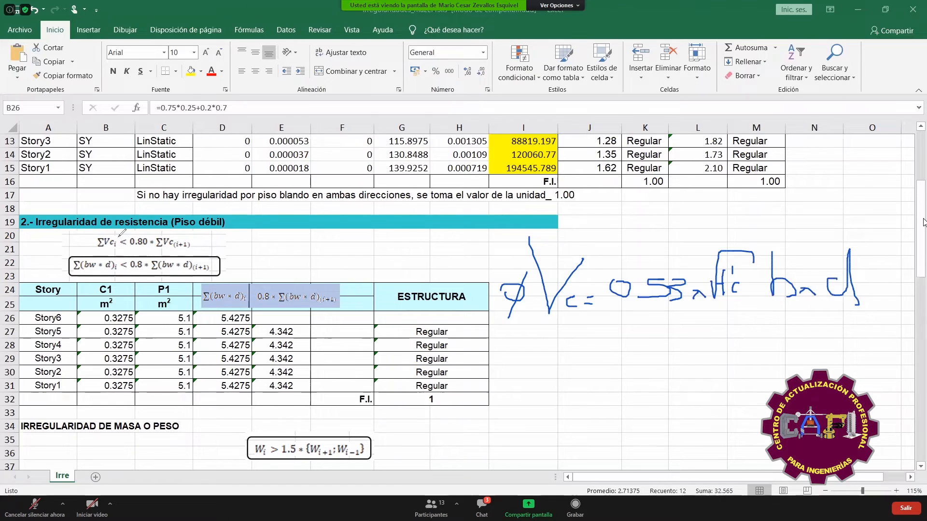
{"action": "mouse_move", "coordinate": [105, 233]}
{"action": "left_mouse_down"}
{"action": "mouse_move", "coordinate": [97, 248]}
{"action": "mouse_move", "coordinate": [117, 250]}
{"action": "mouse_move", "coordinate": [114, 231]}
{"action": "mouse_move", "coordinate": [130, 247]}
{"action": "mouse_move", "coordinate": [169, 253]}
{"action": "mouse_move", "coordinate": [197, 233]}
{"action": "mouse_move", "coordinate": [145, 234]}
{"action": "left_mouse_up"}
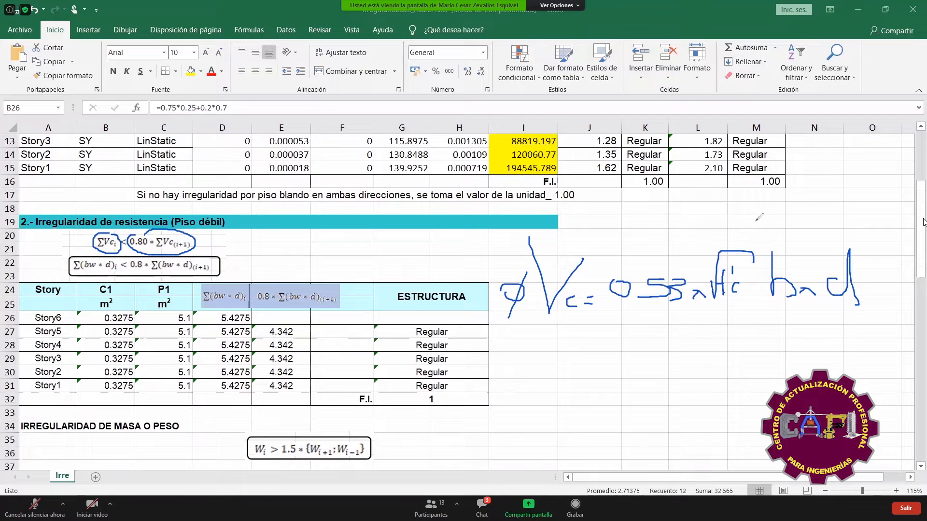
- Strike out 0.53 and √f'c and mark each bw and d of the boxed inequality in red, then clear all the ink
{"action": "left_click_drag", "start_coordinate": [767, 223], "coordinate": [707, 322]}
{"action": "left_click_drag", "start_coordinate": [708, 229], "coordinate": [622, 315]}
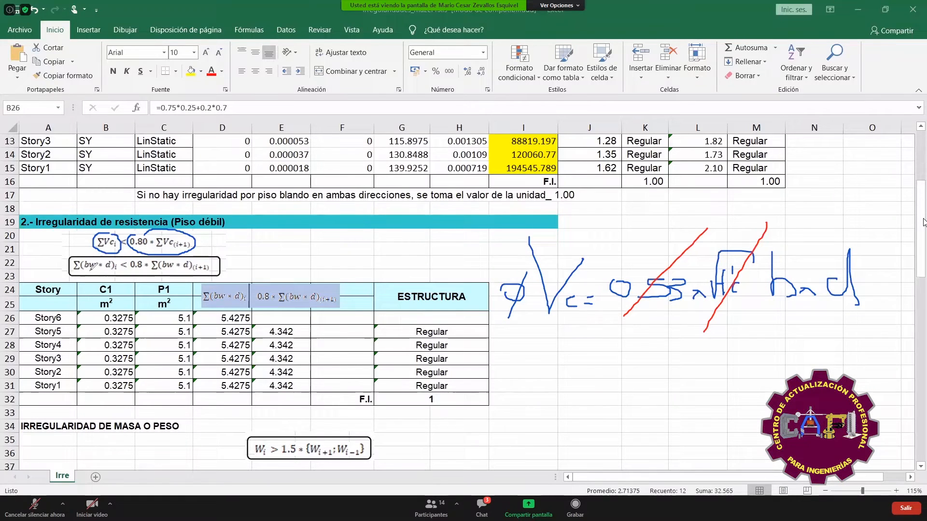
{"action": "left_click_drag", "start_coordinate": [102, 271], "coordinate": [180, 273]}
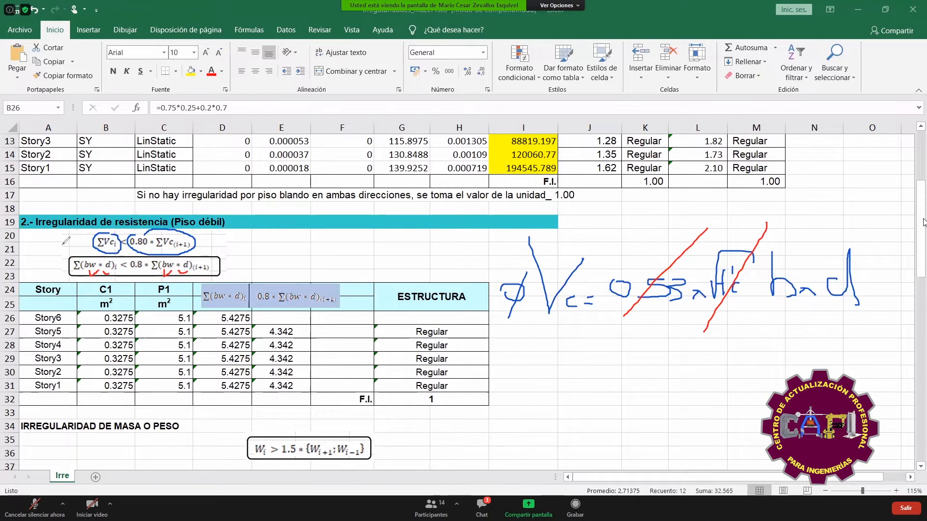
{"action": "left_click", "coordinate": [607, 87]}
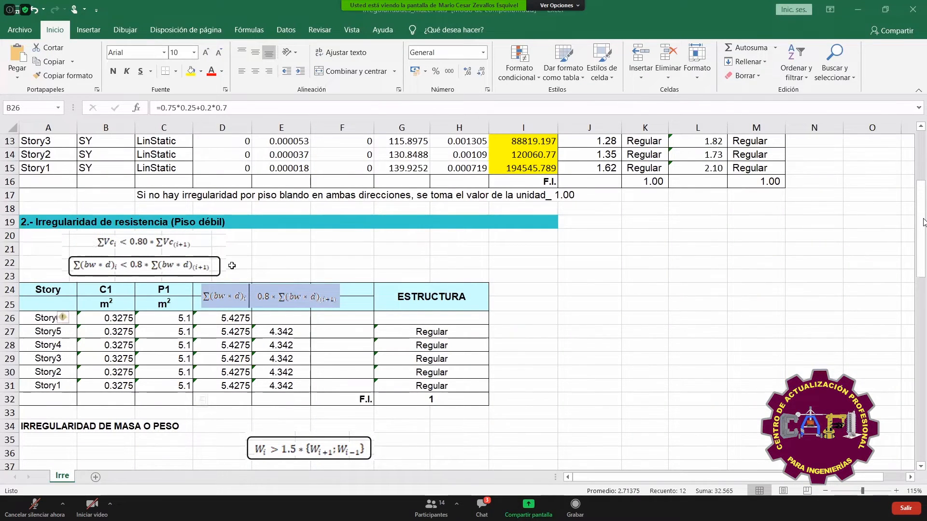
- Open Dimensiones_elemento.pdf from the 1.1 Irregularidades folder and place it side by side with the workbook
{"action": "scroll", "coordinate": [160, 308], "scroll_direction": "down", "scroll_amount": 1}
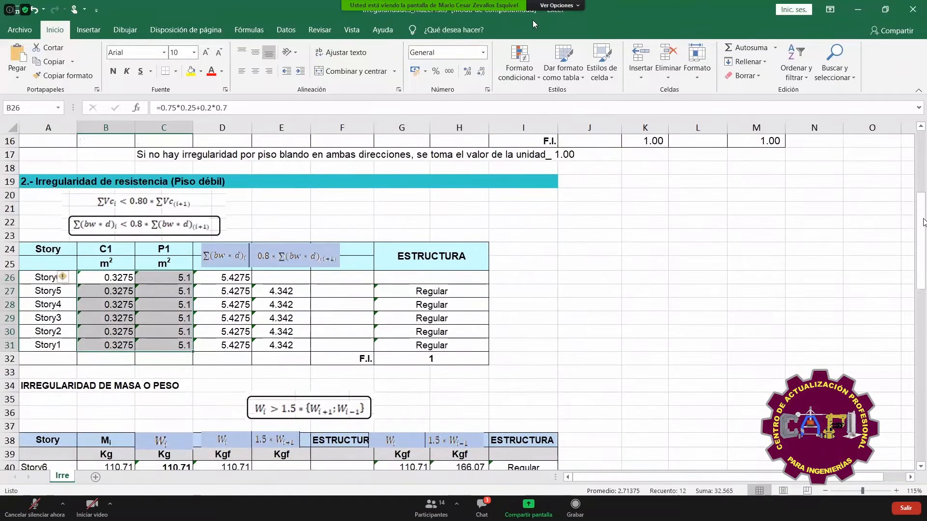
{"action": "key", "text": "super+Right"}
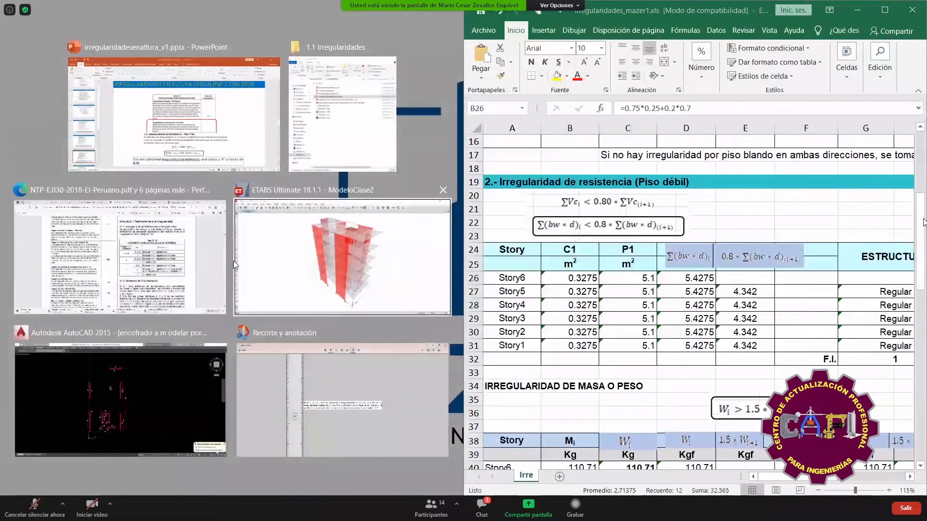
{"action": "left_click", "coordinate": [337, 153]}
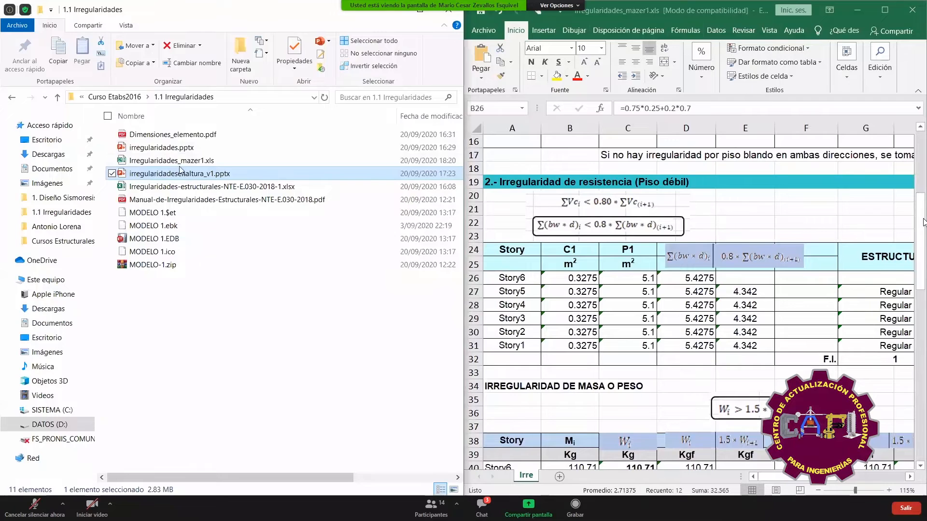
{"action": "double_click", "coordinate": [169, 135]}
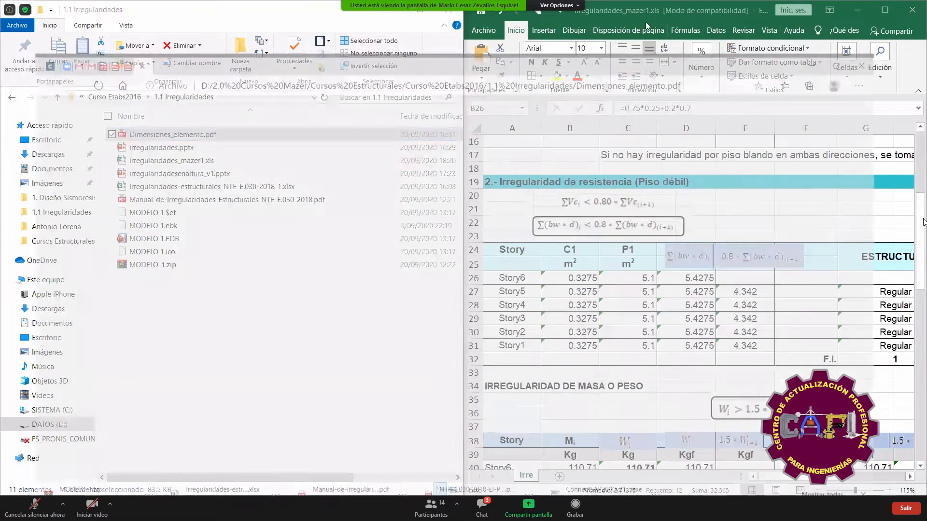
{"action": "key", "text": "super+Right"}
{"action": "key", "text": "super+Left"}
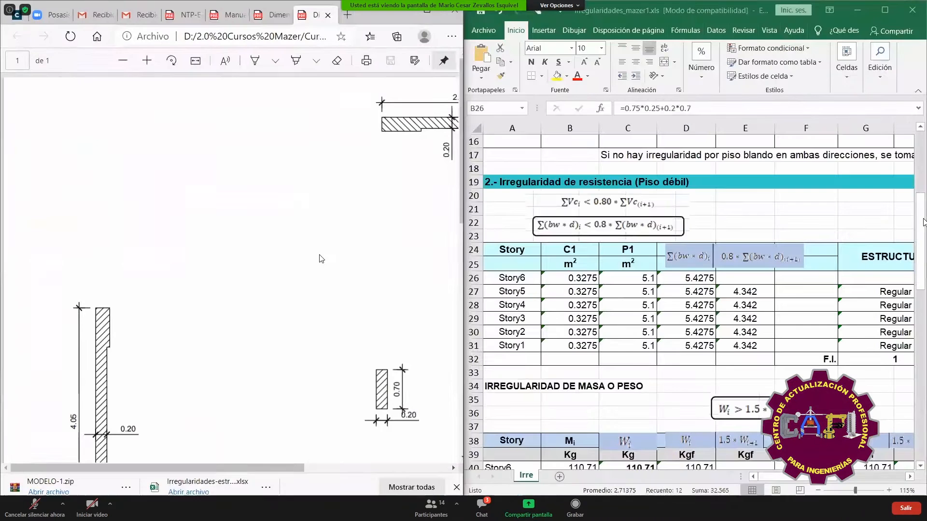
- Examine the Story1 C1 area formula in B31 against the column dimensions in the plan
{"action": "scroll", "coordinate": [289, 295], "scroll_direction": "down", "scroll_amount": 3}
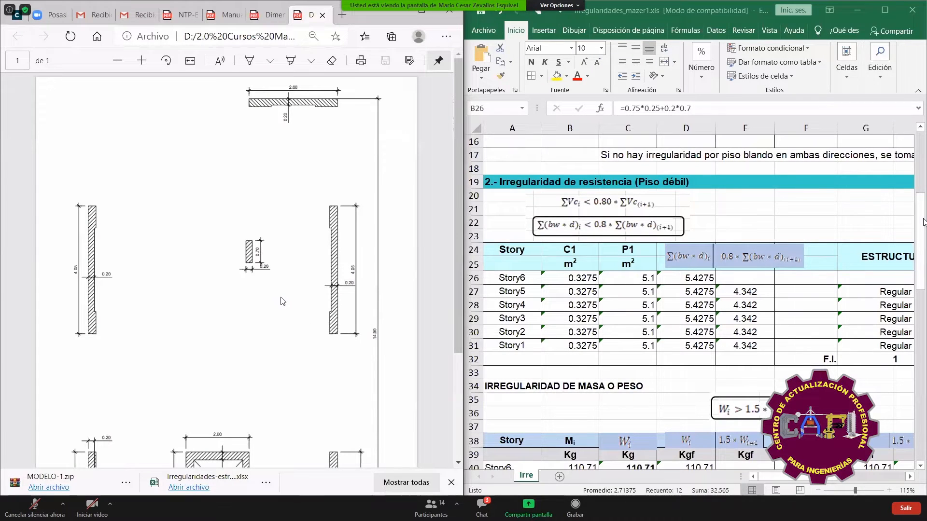
{"action": "scroll", "coordinate": [282, 301], "scroll_direction": "down", "scroll_amount": 2}
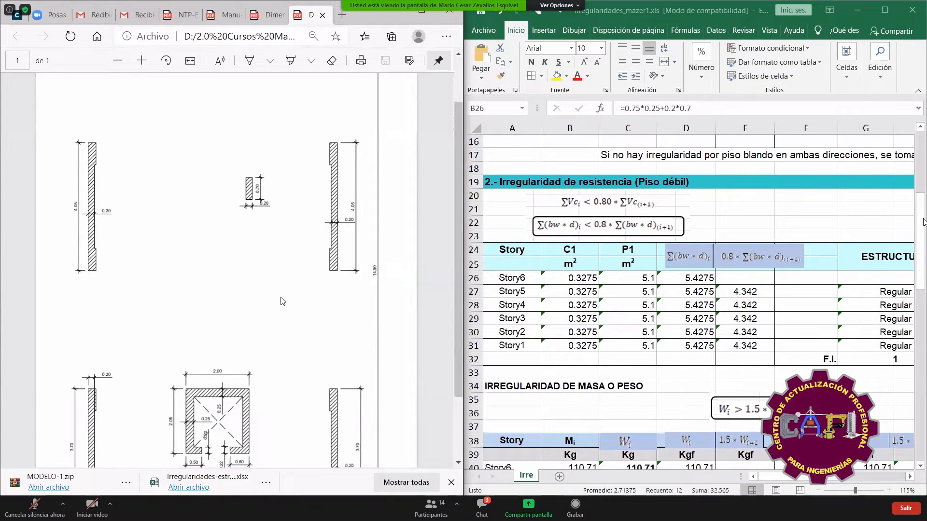
{"action": "scroll", "coordinate": [283, 301], "scroll_direction": "down", "scroll_amount": 2}
{"action": "scroll", "coordinate": [271, 295], "scroll_direction": "down", "scroll_amount": 1}
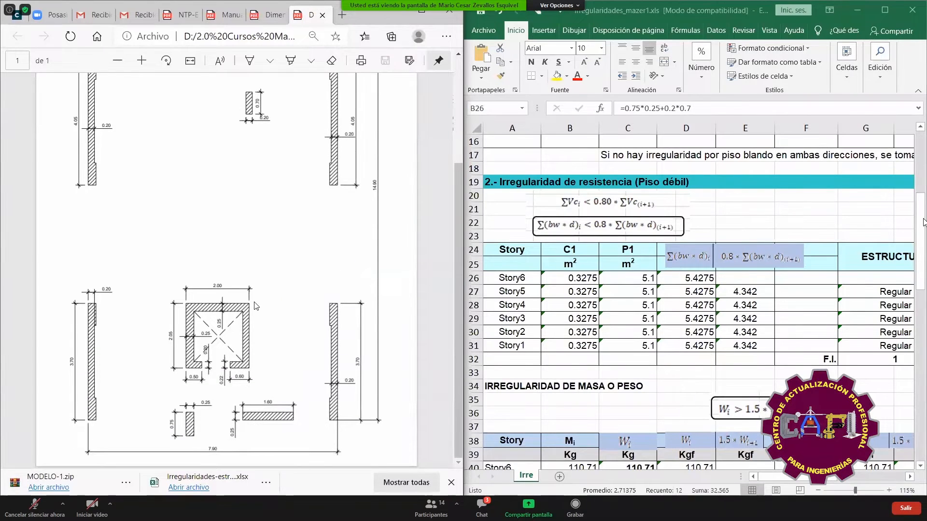
{"action": "left_click", "coordinate": [570, 345]}
{"action": "double_click", "coordinate": [570, 345]}
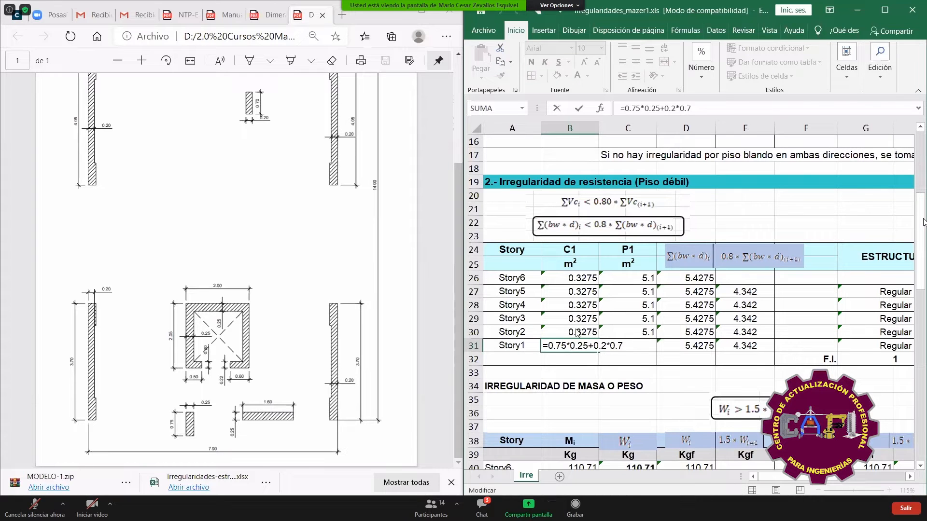
{"action": "key", "text": "Return"}
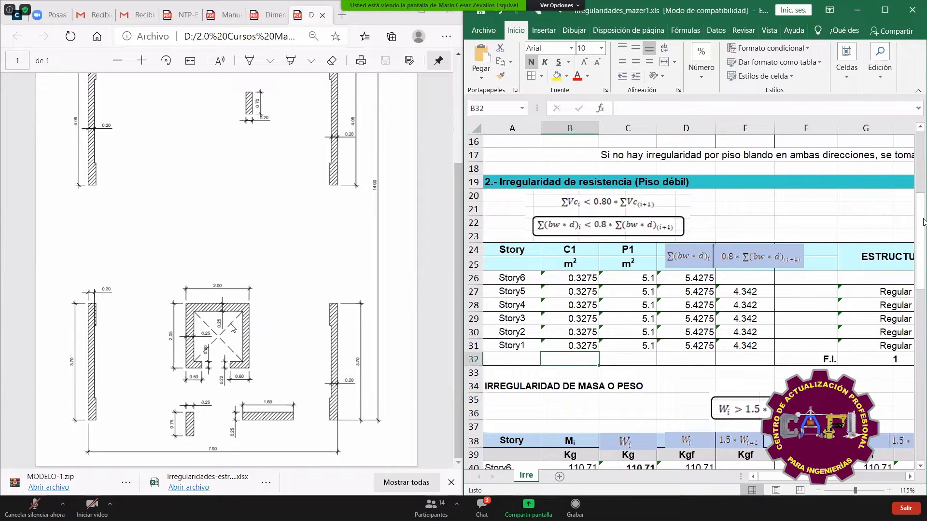
- Try a C1 area of 0 for Story6 in B26, then undo the entry
{"action": "left_click", "coordinate": [583, 346]}
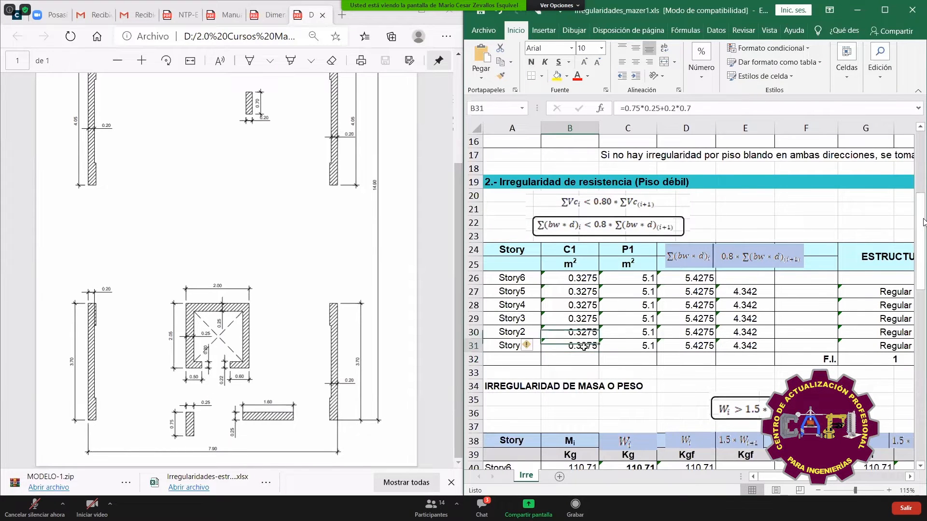
{"action": "left_click", "coordinate": [573, 279]}
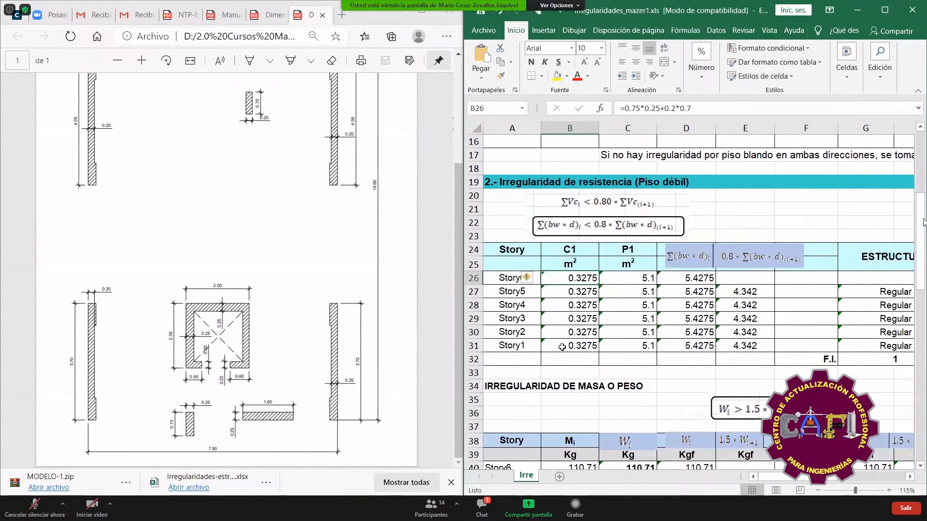
{"action": "type", "text": "0"}
{"action": "key", "text": "Return"}
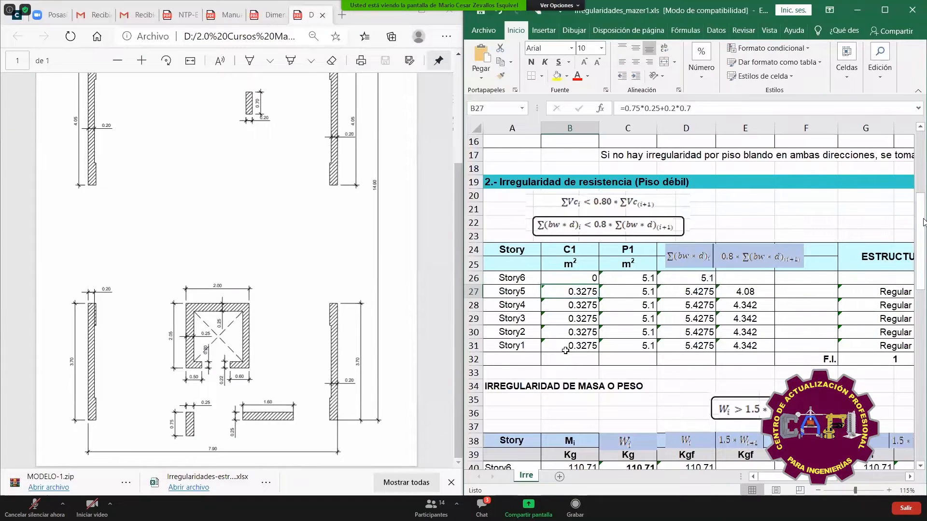
{"action": "key", "text": "ctrl+z"}
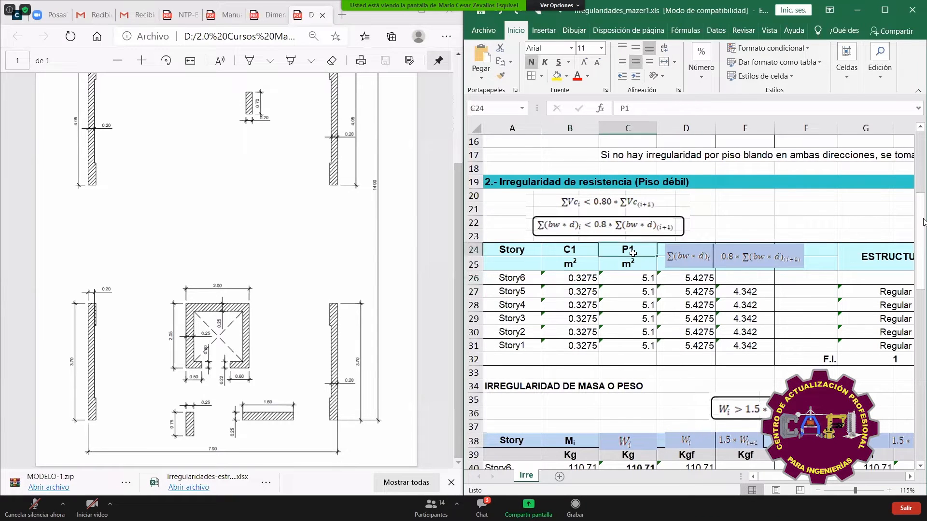
- Examine the Story1 P1 area formula in C31 term by term against the wall dimensions in the plan
{"action": "left_click_drag", "start_coordinate": [632, 278], "coordinate": [640, 343]}
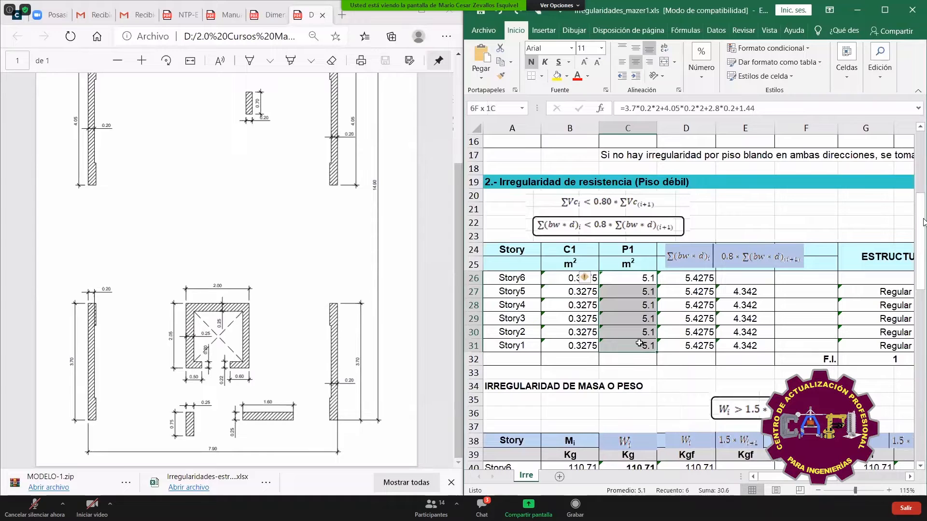
{"action": "double_click", "coordinate": [639, 345]}
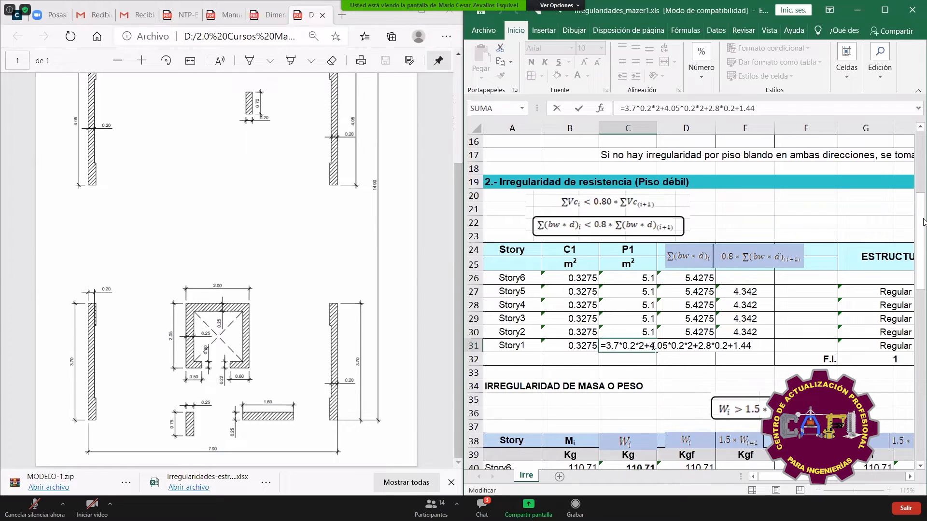
{"action": "left_click_drag", "start_coordinate": [649, 346], "coordinate": [693, 346]}
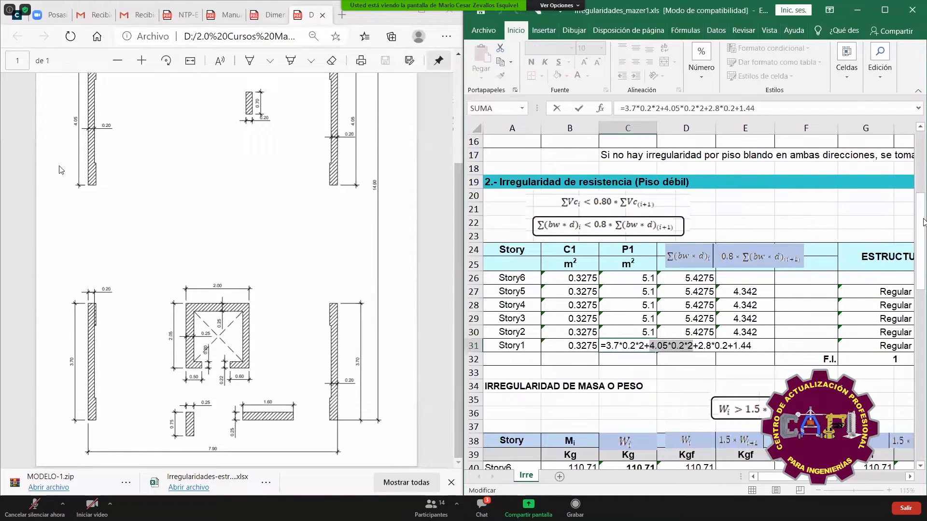
{"action": "scroll", "coordinate": [91, 190], "scroll_direction": "up", "scroll_amount": 1}
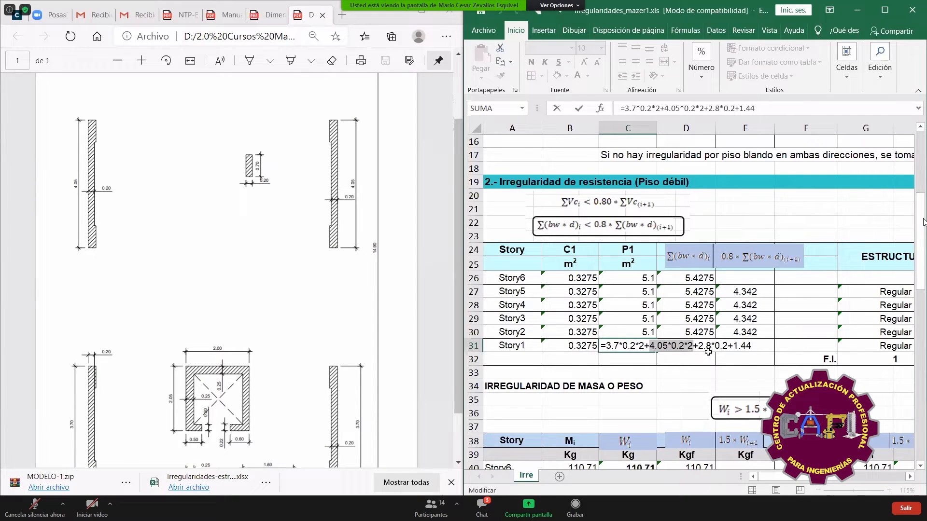
{"action": "scroll", "coordinate": [260, 104], "scroll_direction": "up", "scroll_amount": 2}
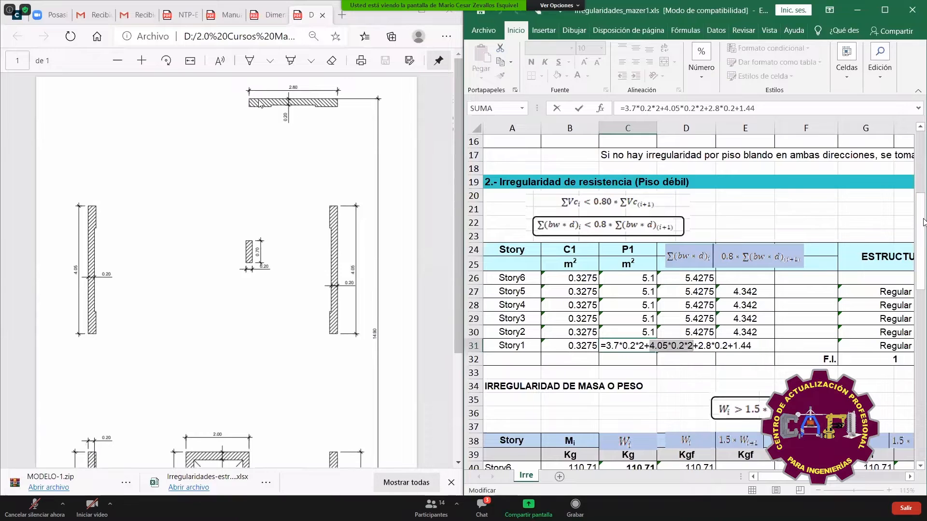
{"action": "scroll", "coordinate": [278, 195], "scroll_direction": "down", "scroll_amount": 3}
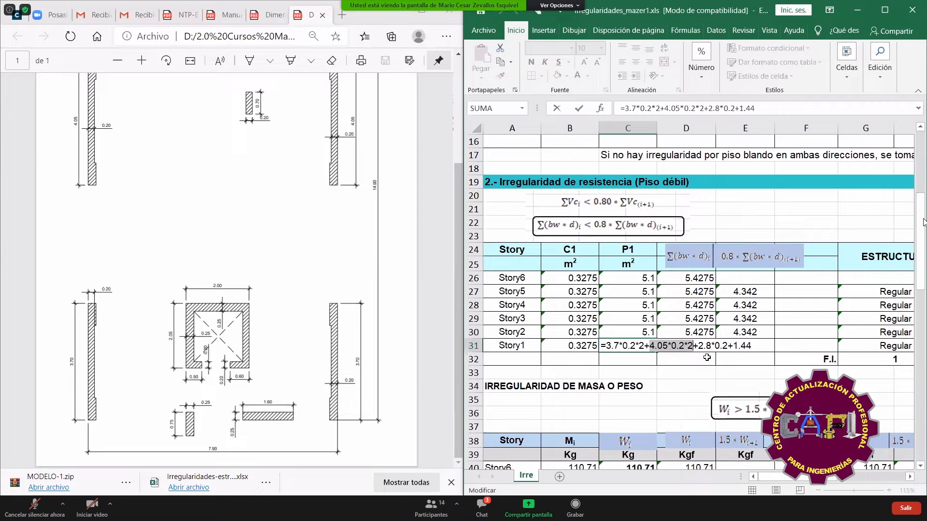
{"action": "left_click_drag", "start_coordinate": [733, 346], "coordinate": [752, 346]}
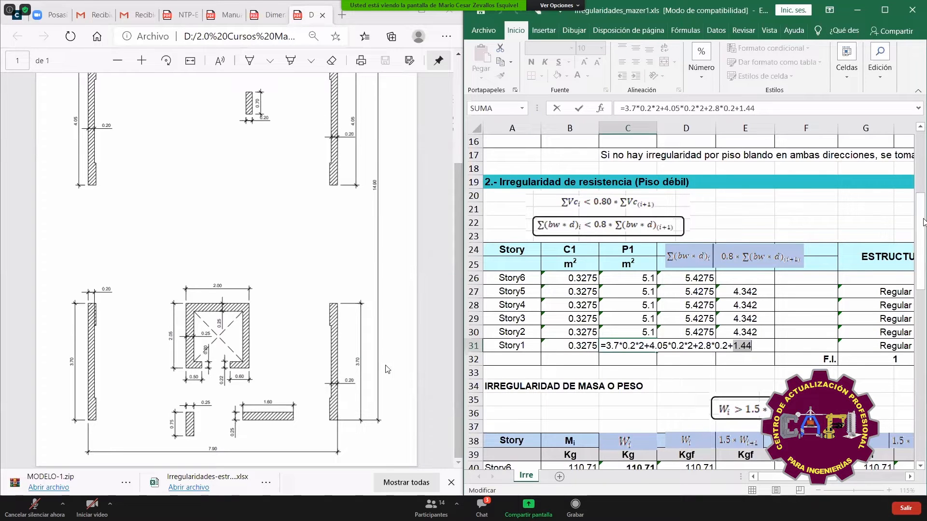
{"action": "key", "text": "Return"}
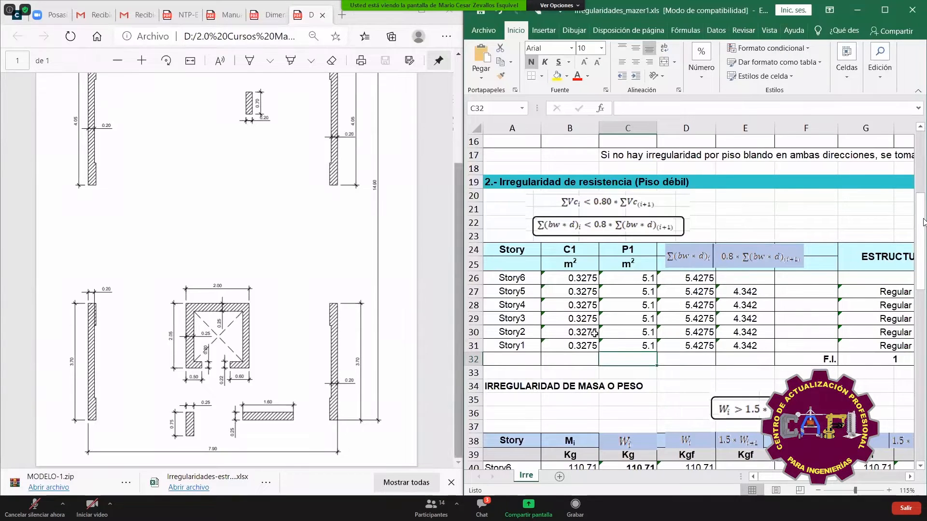
{"action": "left_click", "coordinate": [642, 348]}
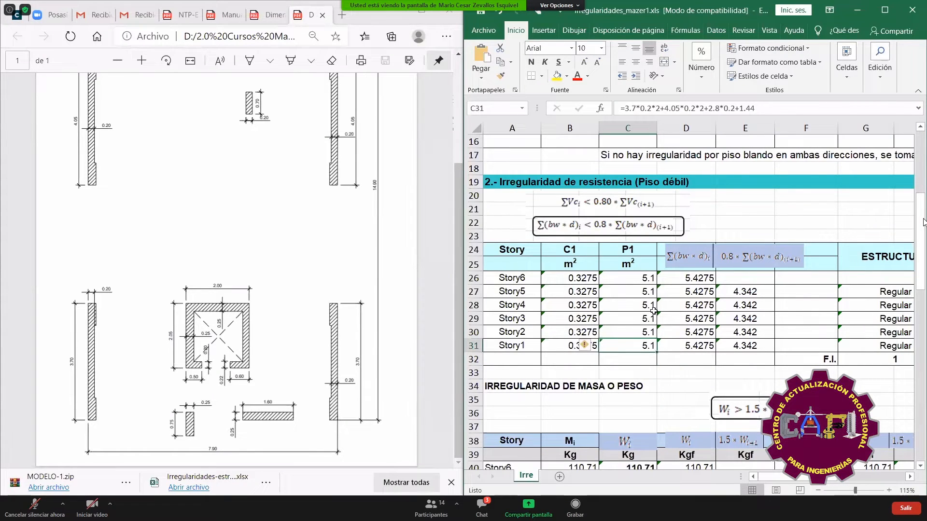
{"action": "left_click_drag", "start_coordinate": [652, 278], "coordinate": [652, 340]}
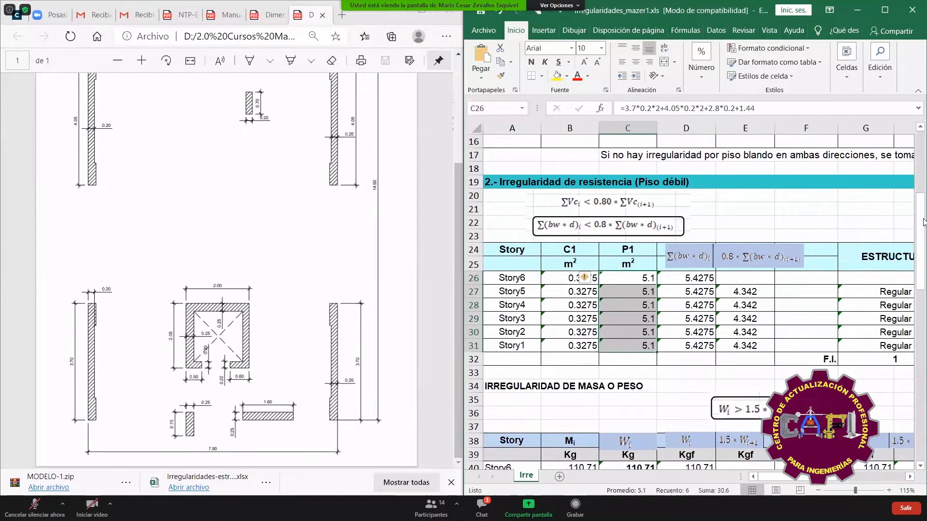
- Switch to the PowerPoint presentation and review the weak-story resistance criterion on slide 6
{"action": "key", "text": "alt+Tab"}
{"action": "scroll", "coordinate": [53, 329], "scroll_direction": "down", "scroll_amount": 5}
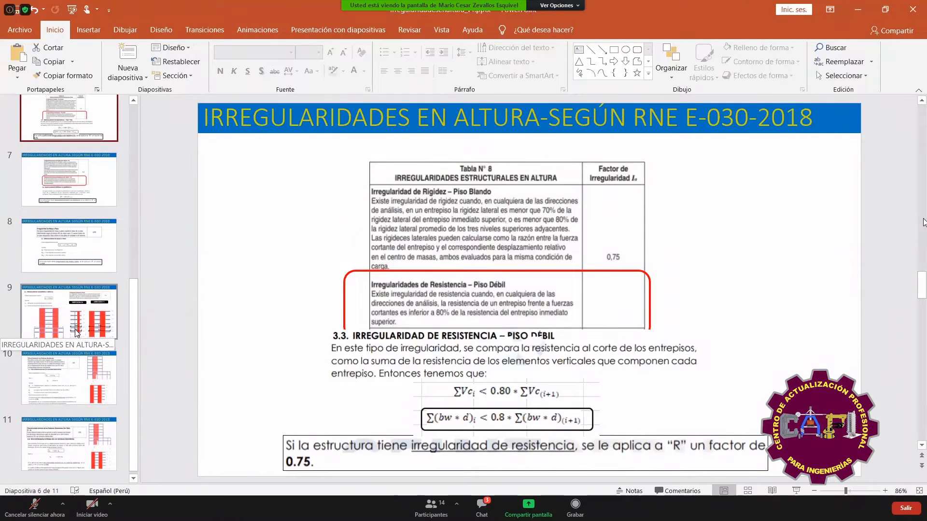
{"action": "left_click", "coordinate": [69, 376]}
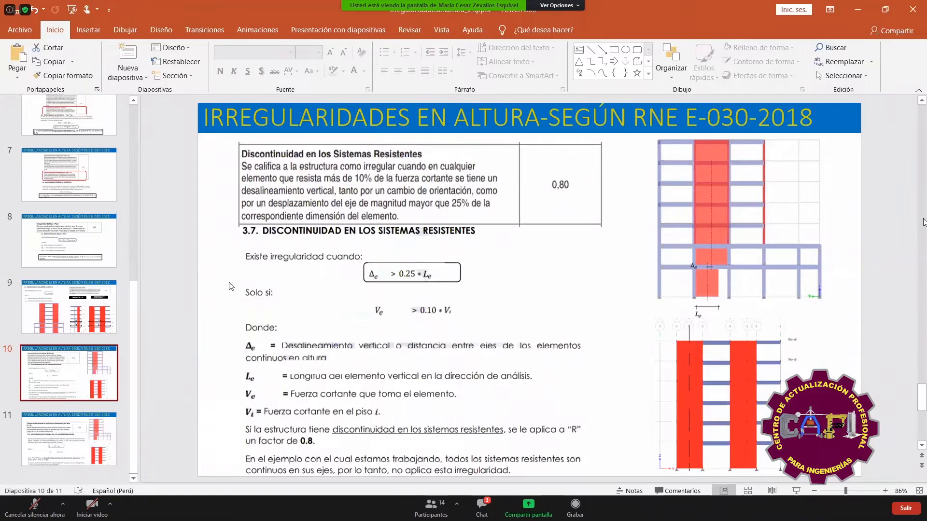
{"action": "scroll", "coordinate": [72, 251], "scroll_direction": "up", "scroll_amount": 2}
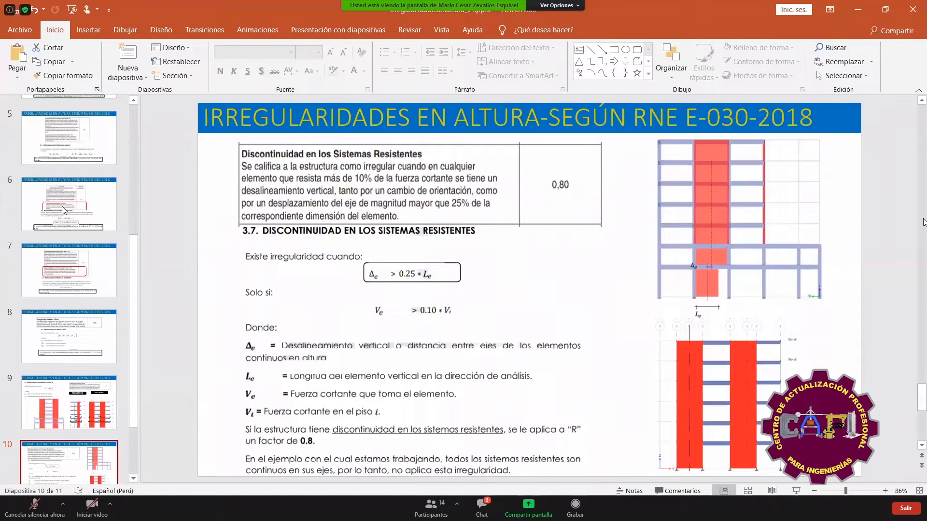
{"action": "left_click", "coordinate": [62, 210]}
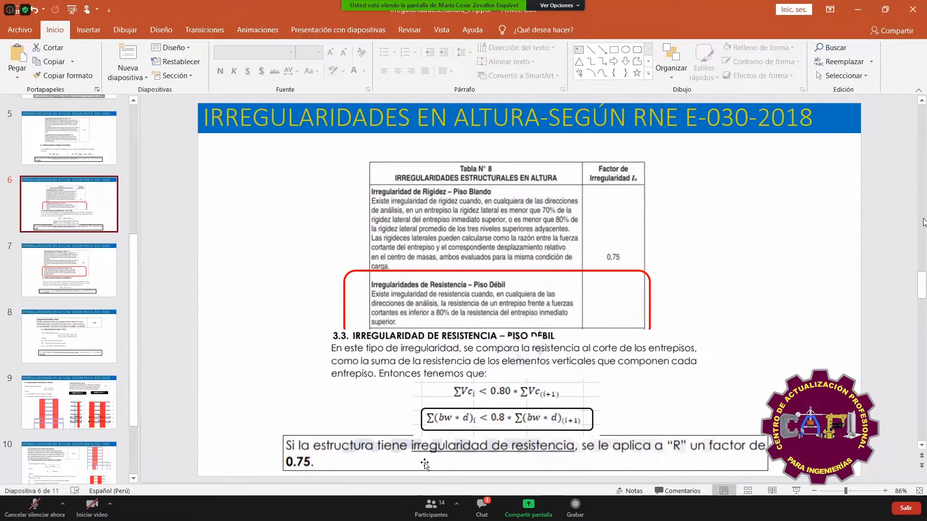
- Return to the Excel workbook at full size and examine the Story6 area sum in D26 and the 0.8 threshold formula in E27
{"action": "left_click", "coordinate": [502, 509]}
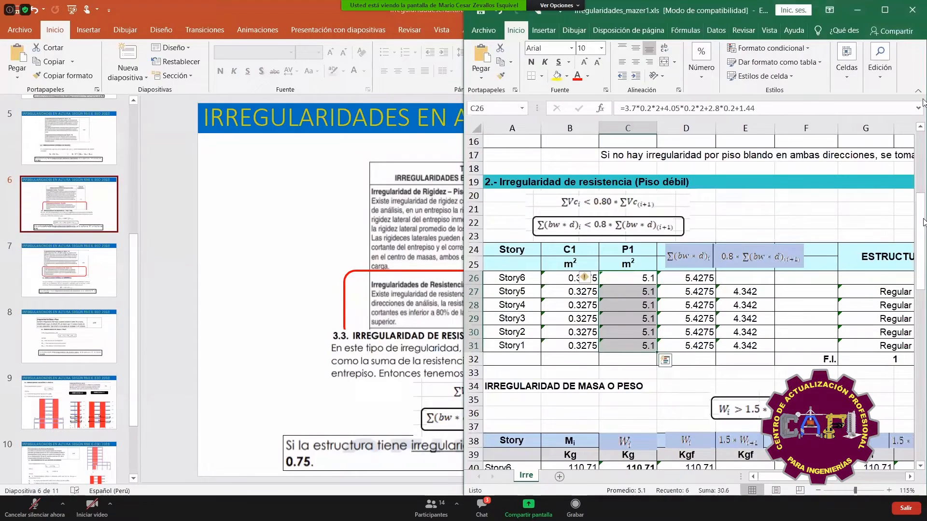
{"action": "left_click", "coordinate": [885, 10]}
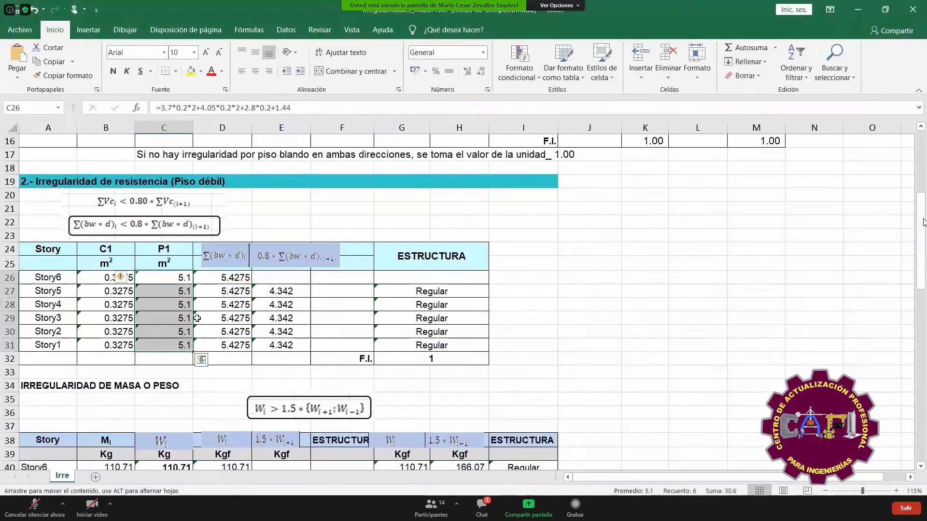
{"action": "left_click", "coordinate": [222, 304]}
{"action": "double_click", "coordinate": [220, 277]}
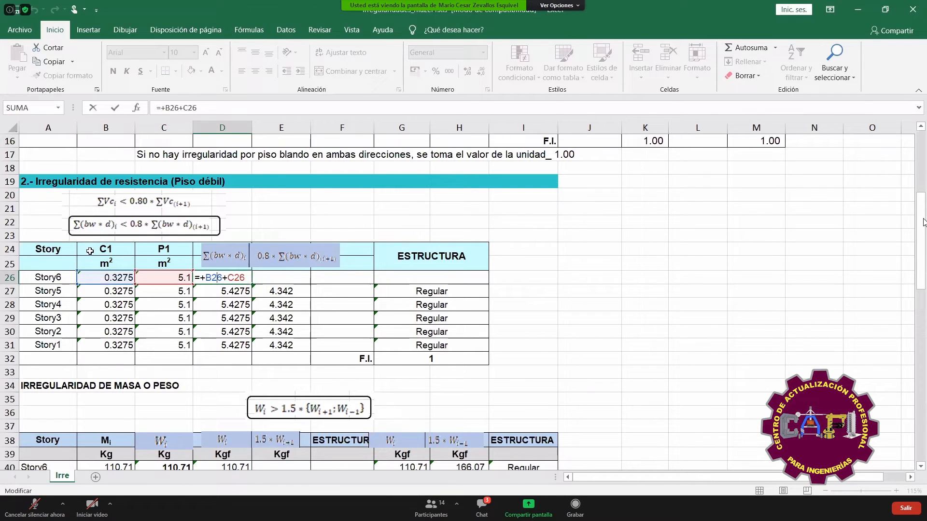
{"action": "key", "text": "Return"}
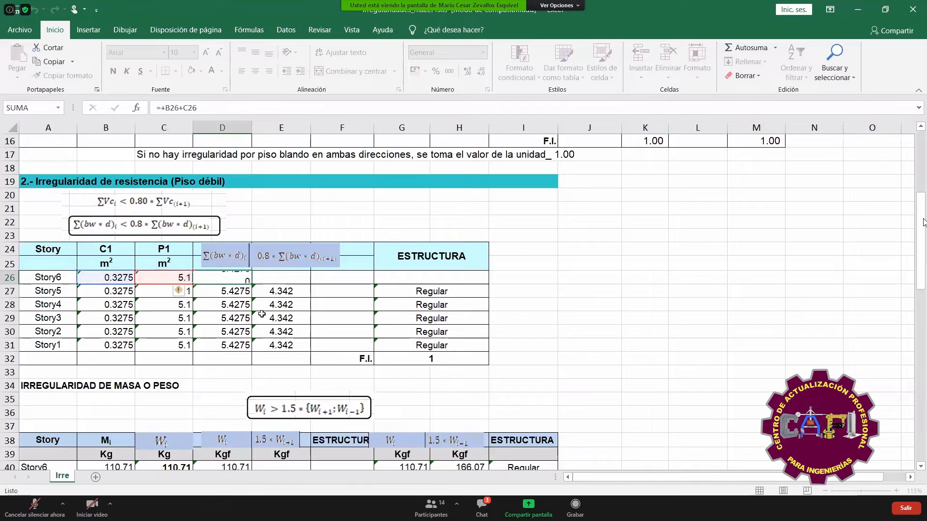
{"action": "left_click", "coordinate": [238, 280]}
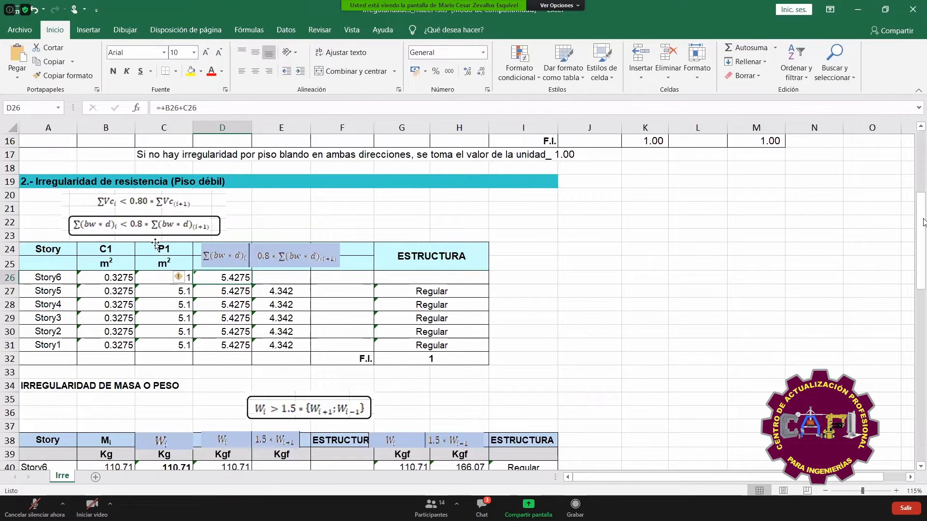
{"action": "double_click", "coordinate": [280, 291]}
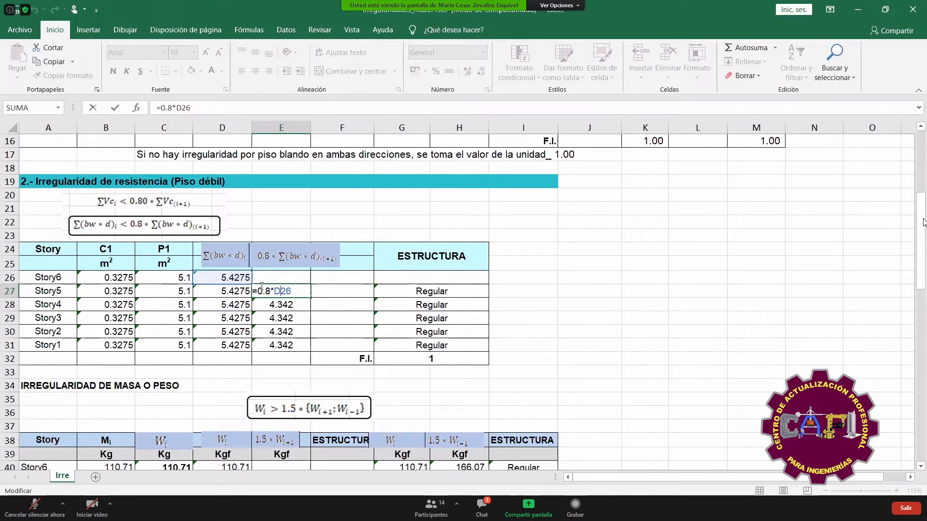
{"action": "left_click", "coordinate": [296, 300]}
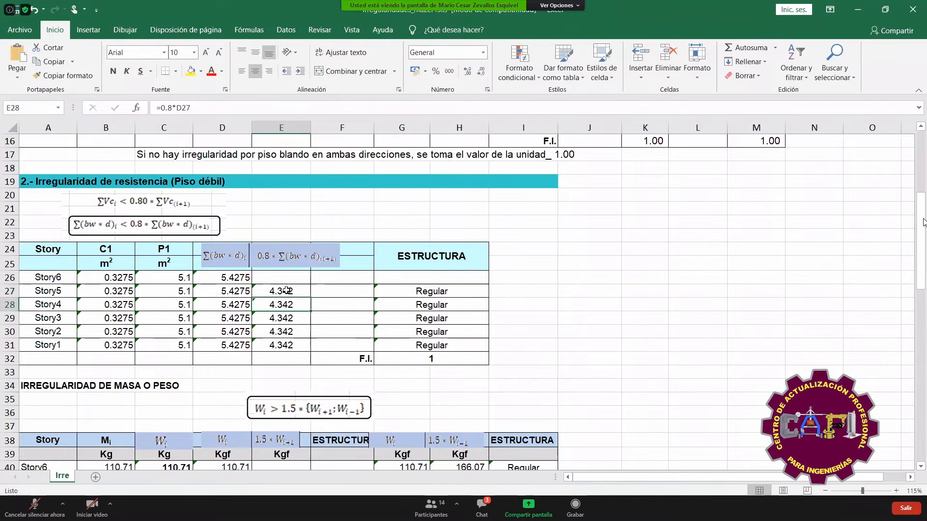
- Examine the Regular/Irregular test formula in G27 and the threshold formulas for Story3 and Story1
{"action": "double_click", "coordinate": [432, 294]}
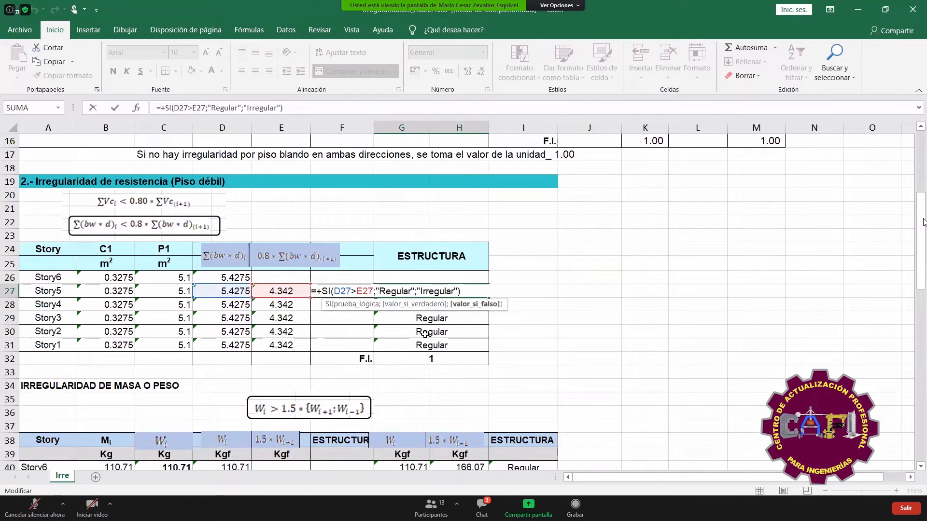
{"action": "key", "text": "Return"}
{"action": "left_click", "coordinate": [280, 318]}
{"action": "left_click", "coordinate": [279, 344]}
{"action": "scroll", "coordinate": [278, 319], "scroll_direction": "down", "scroll_amount": 1}
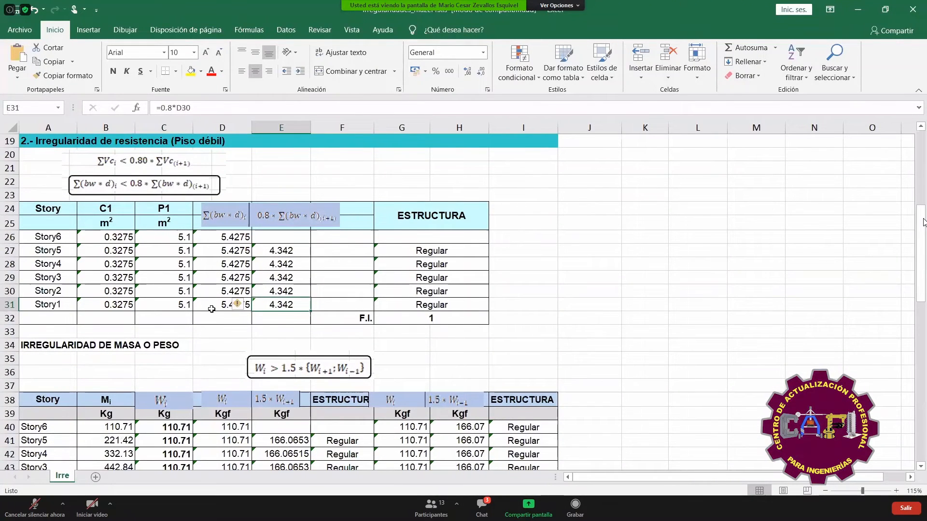
- Try an area sum of 4 for Story1 in D31 and check the Story1 verdict and the F.I. cell
{"action": "left_click", "coordinate": [211, 309]}
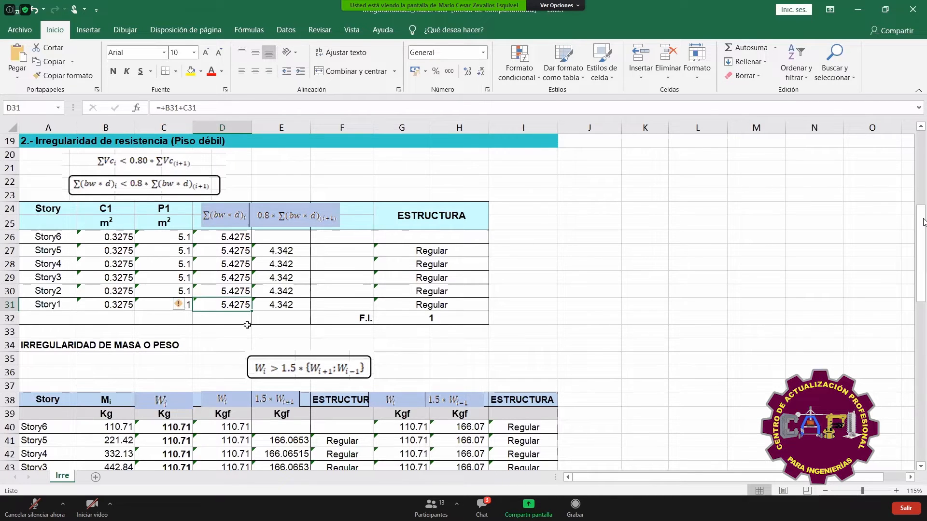
{"action": "type", "text": "4"}
{"action": "key", "text": "Return"}
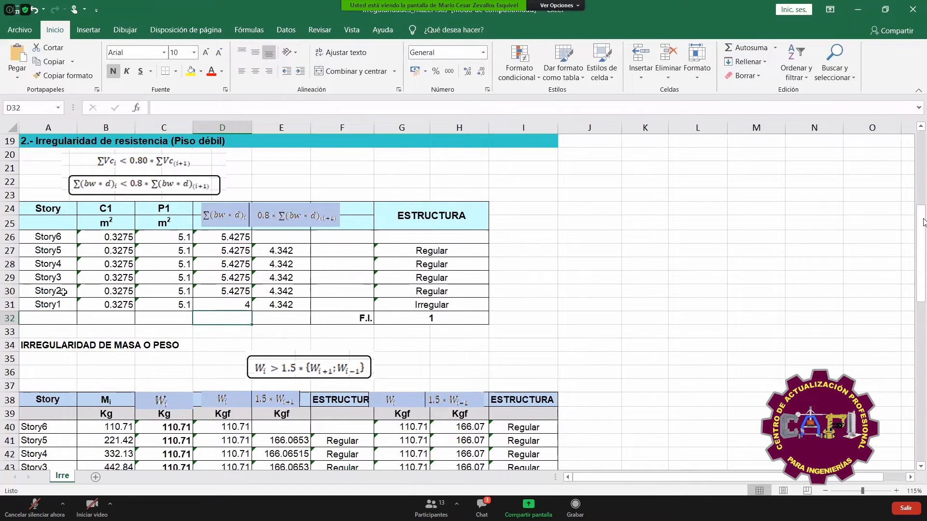
{"action": "left_click", "coordinate": [281, 305]}
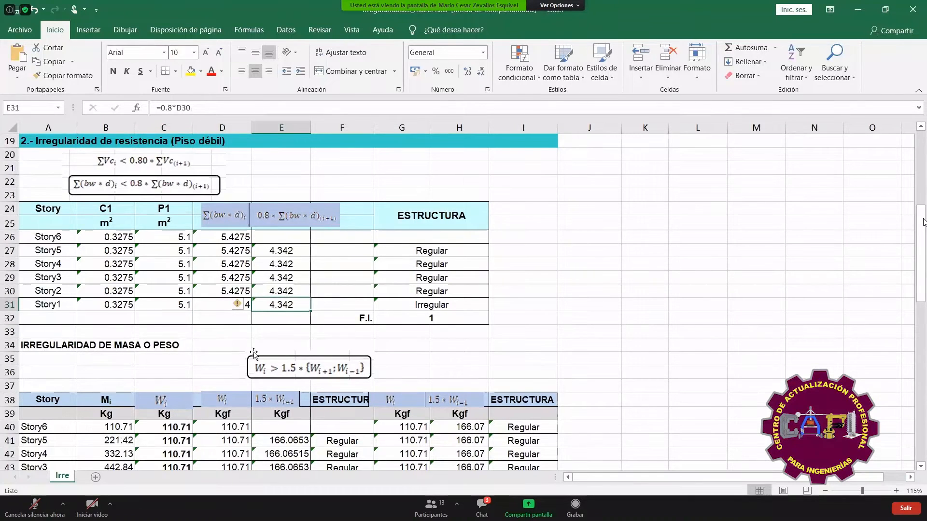
{"action": "key", "text": "Right"}
{"action": "key", "text": "Right"}
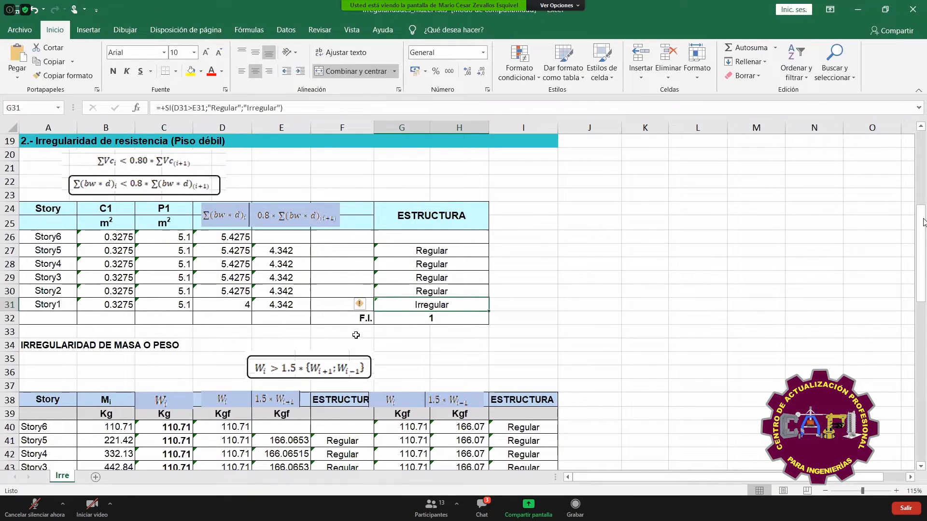
{"action": "left_click", "coordinate": [437, 318]}
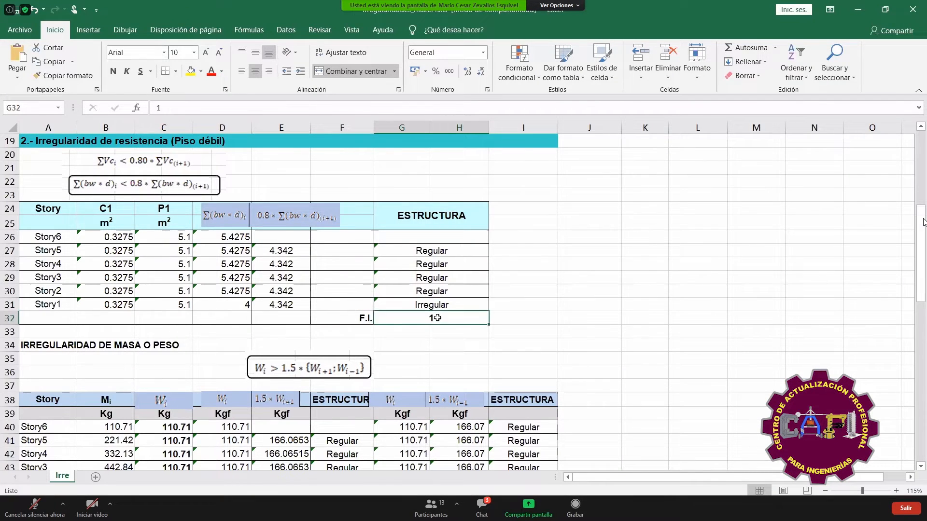
- Restore the Story1 area sum in D31 by filling the Story2 formula down from D30
{"action": "left_click", "coordinate": [396, 511]}
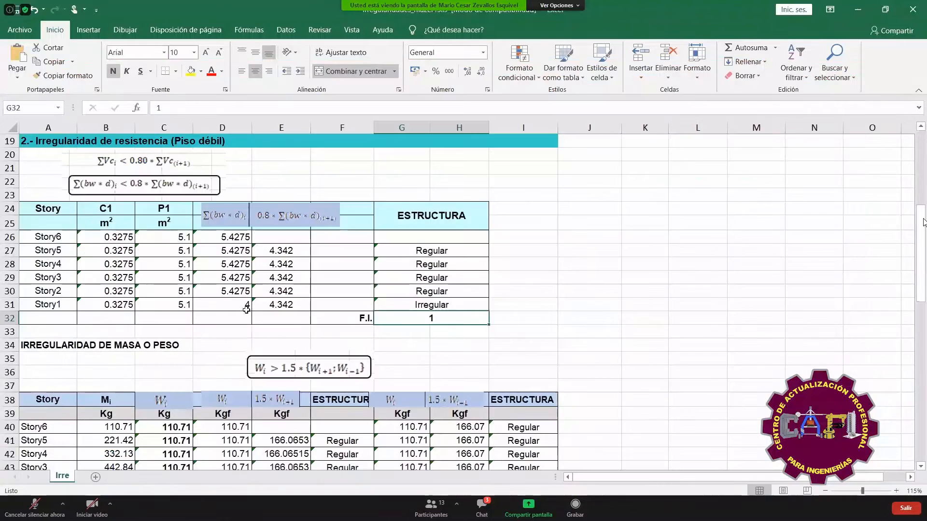
{"action": "left_click", "coordinate": [230, 305]}
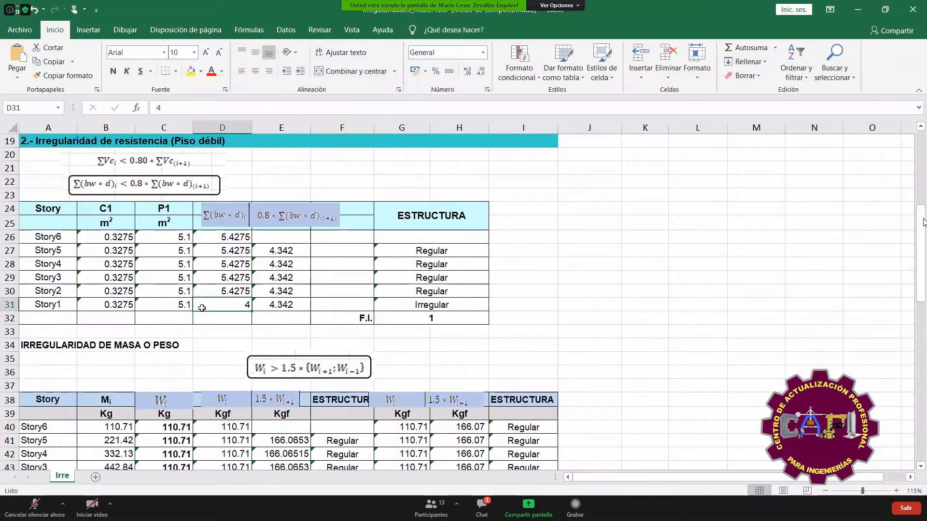
{"action": "left_click", "coordinate": [228, 290]}
{"action": "left_click_drag", "start_coordinate": [251, 298], "coordinate": [250, 309]}
{"action": "left_click", "coordinate": [239, 306]}
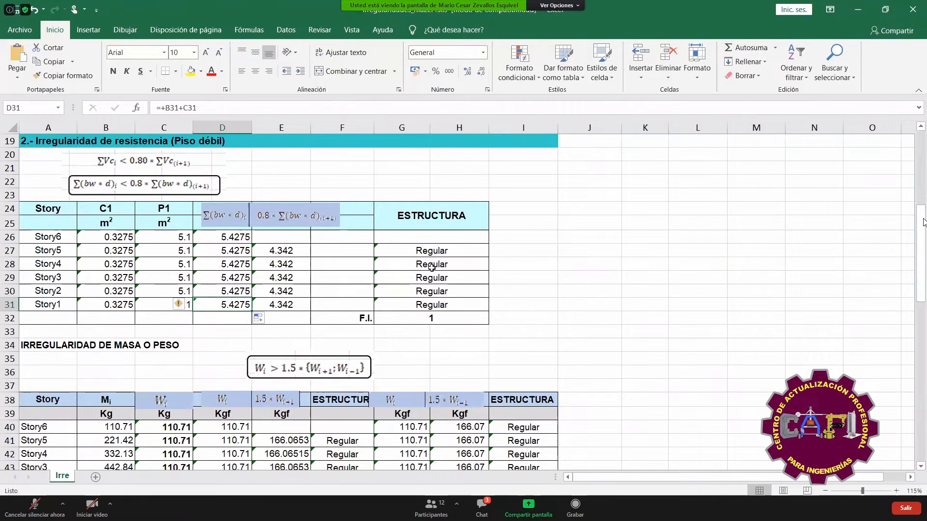
- Review the weak-story verdicts in G27:G31 and the F.I. in G32, and return to the soft-story table's heading in row 1
{"action": "left_click_drag", "start_coordinate": [434, 250], "coordinate": [437, 304]}
{"action": "left_click", "coordinate": [431, 319]}
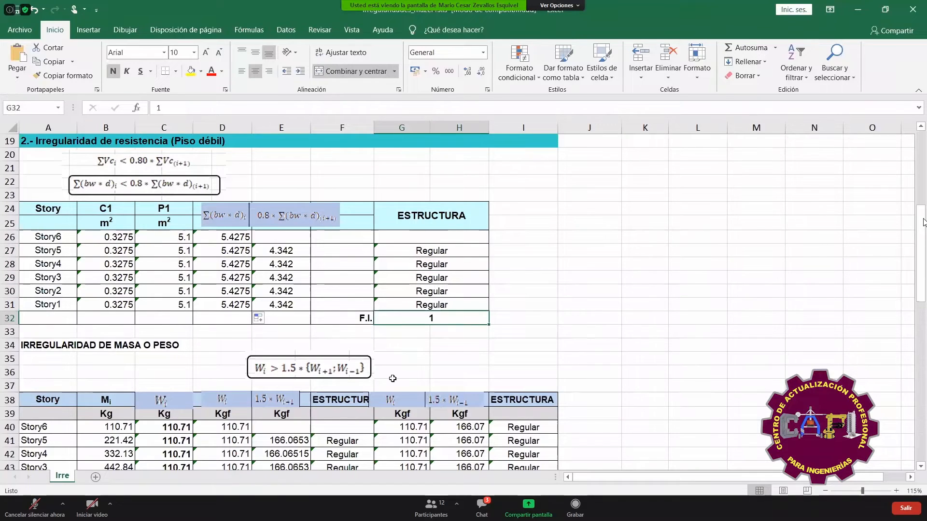
{"action": "scroll", "coordinate": [408, 346], "scroll_direction": "up", "scroll_amount": 2}
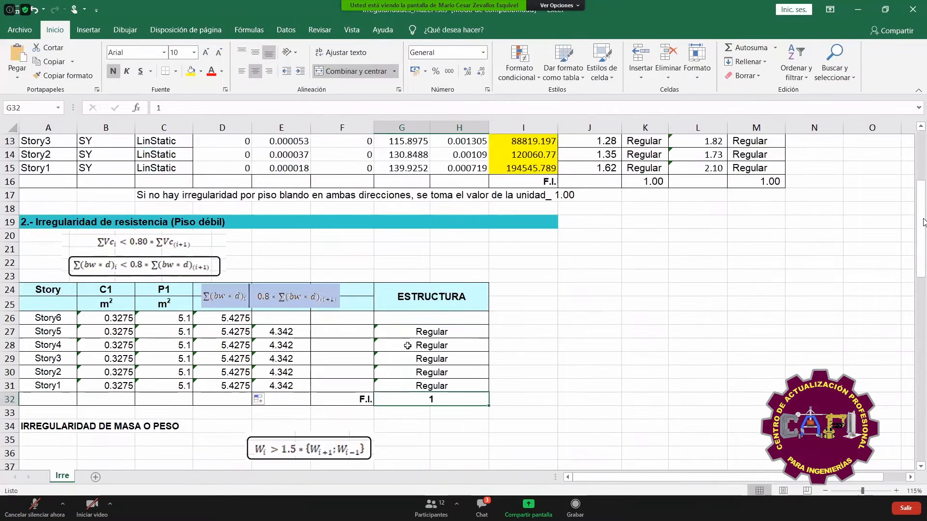
{"action": "scroll", "coordinate": [408, 345], "scroll_direction": "up", "scroll_amount": 4}
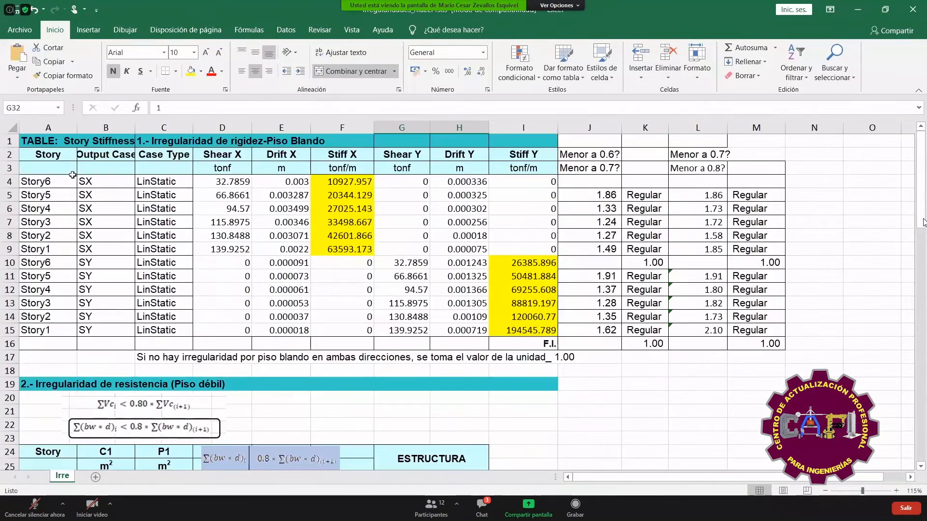
{"action": "left_click", "coordinate": [263, 141]}
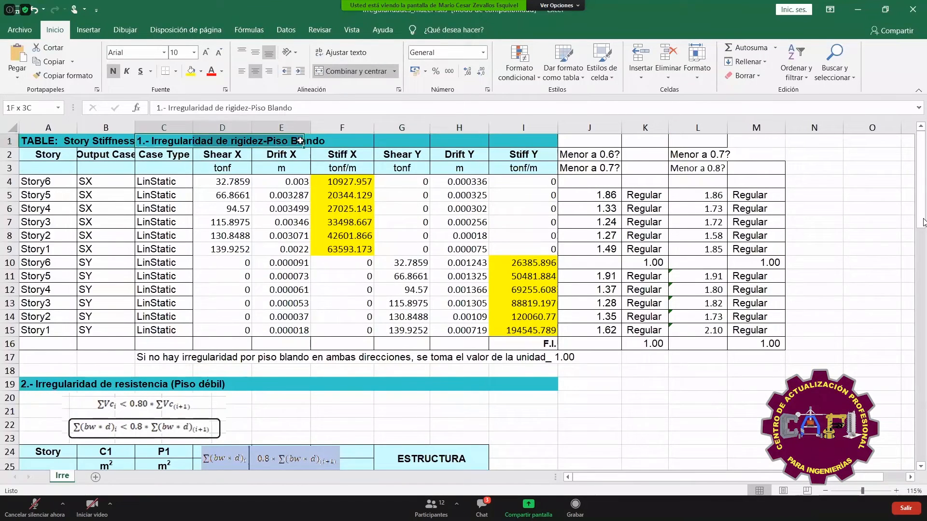
- Review the soft-story stiffness table and its verdicts against the weak-story table, checking the Story6 X drift and the Story4 verdict formula in G28
{"action": "left_click", "coordinate": [450, 262]}
{"action": "left_click_drag", "start_coordinate": [106, 182], "coordinate": [757, 319]}
{"action": "scroll", "coordinate": [422, 265], "scroll_direction": "down", "scroll_amount": 3}
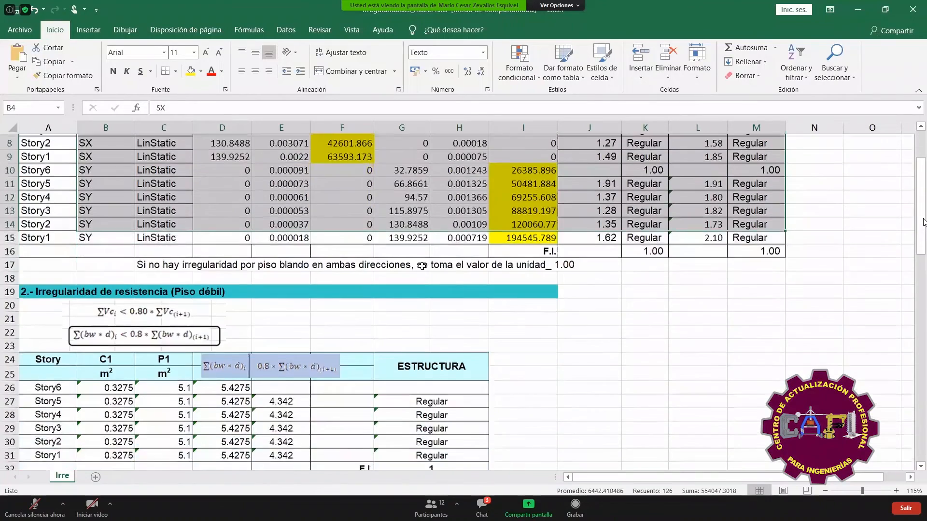
{"action": "scroll", "coordinate": [423, 265], "scroll_direction": "down", "scroll_amount": 4}
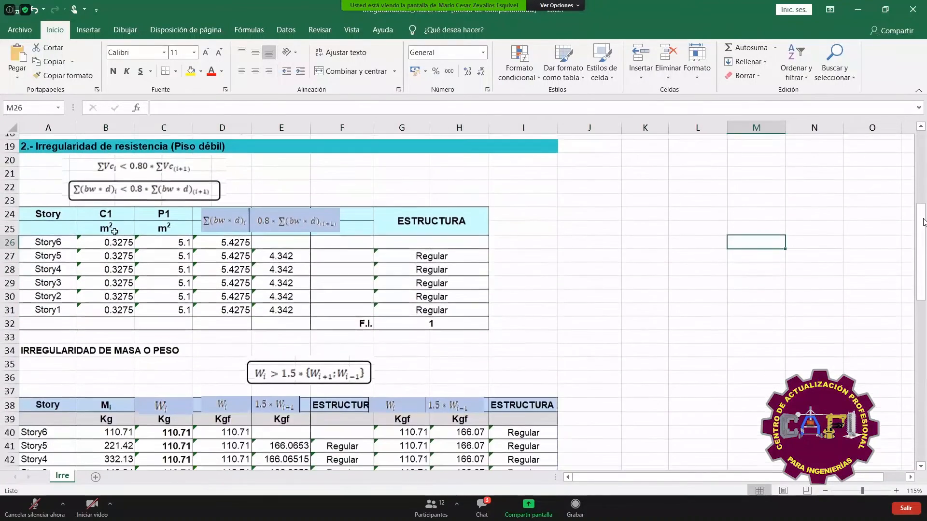
{"action": "scroll", "coordinate": [187, 224], "scroll_direction": "up", "scroll_amount": 1}
{"action": "scroll", "coordinate": [188, 224], "scroll_direction": "up", "scroll_amount": 5}
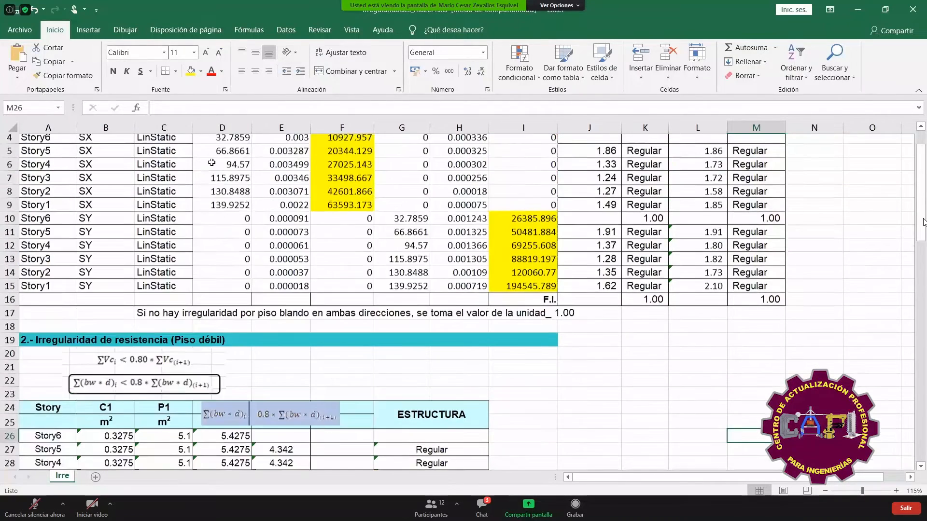
{"action": "scroll", "coordinate": [212, 162], "scroll_direction": "up", "scroll_amount": 2}
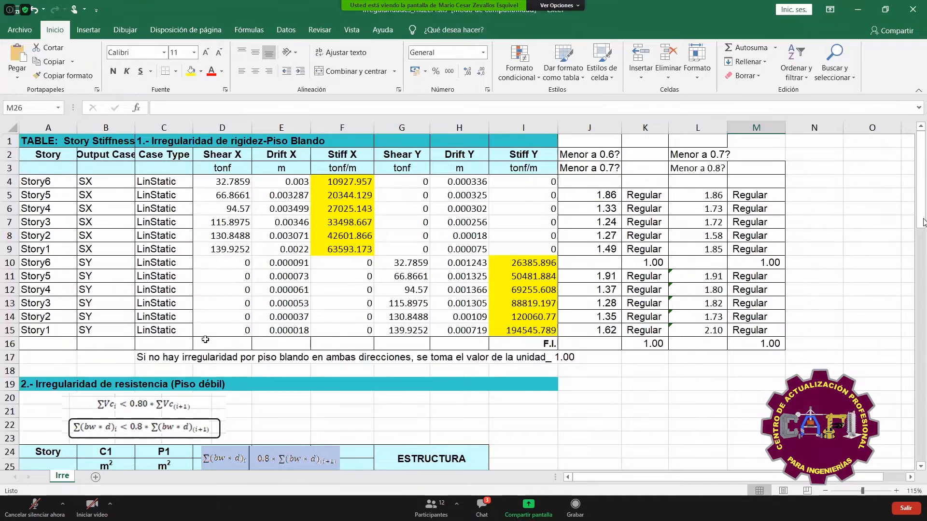
{"action": "scroll", "coordinate": [206, 339], "scroll_direction": "down", "scroll_amount": 1}
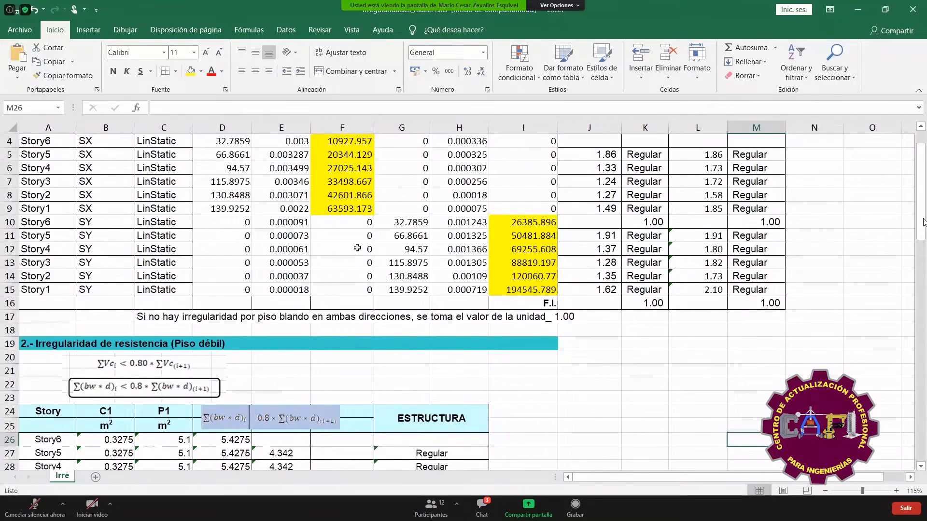
{"action": "scroll", "coordinate": [202, 301], "scroll_direction": "down", "scroll_amount": 2}
{"action": "scroll", "coordinate": [203, 302], "scroll_direction": "up", "scroll_amount": 3}
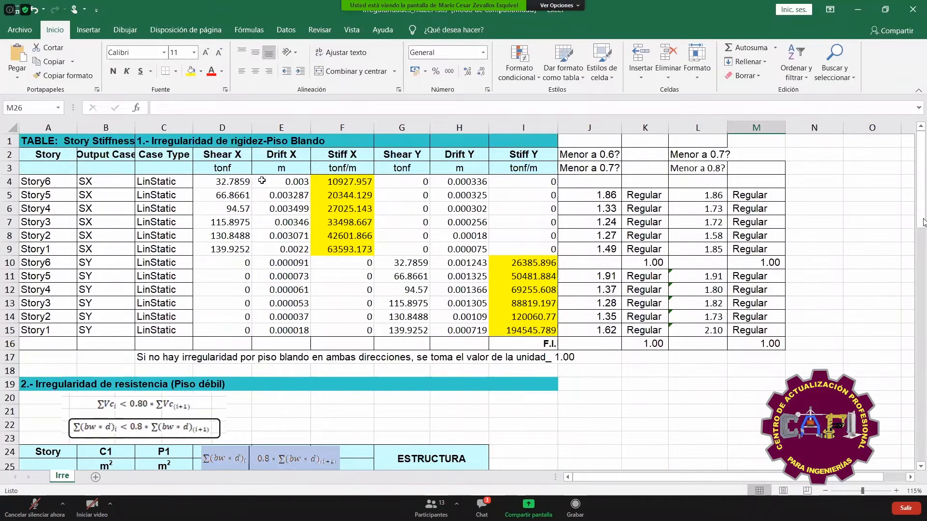
{"action": "left_click", "coordinate": [309, 181]}
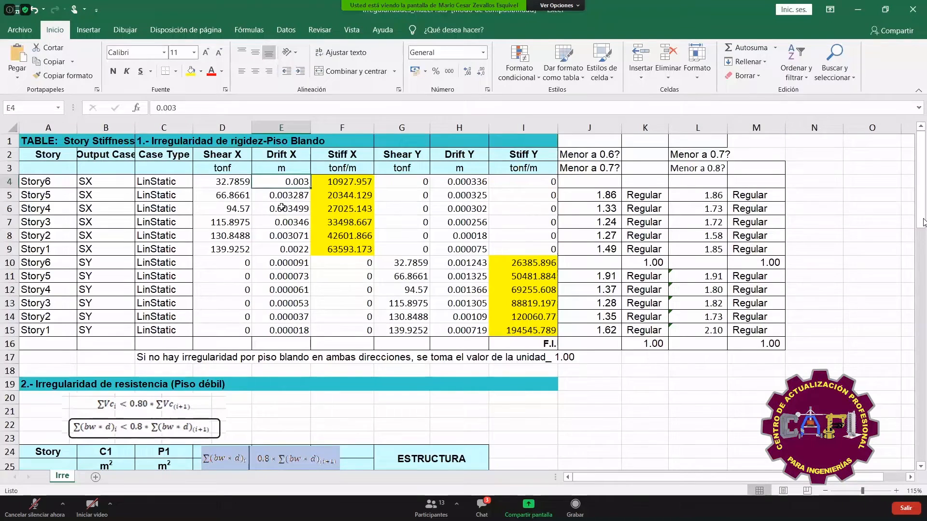
{"action": "scroll", "coordinate": [136, 223], "scroll_direction": "down", "scroll_amount": 5}
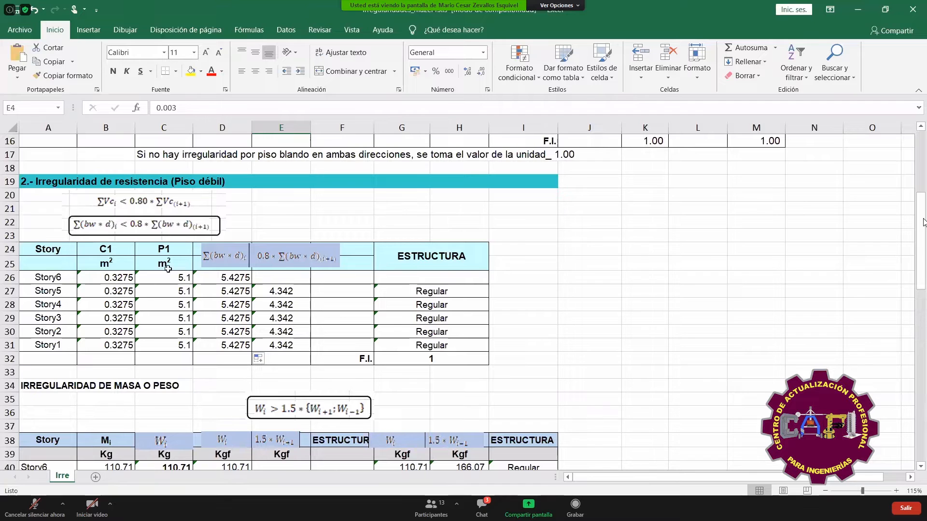
{"action": "left_click", "coordinate": [397, 306]}
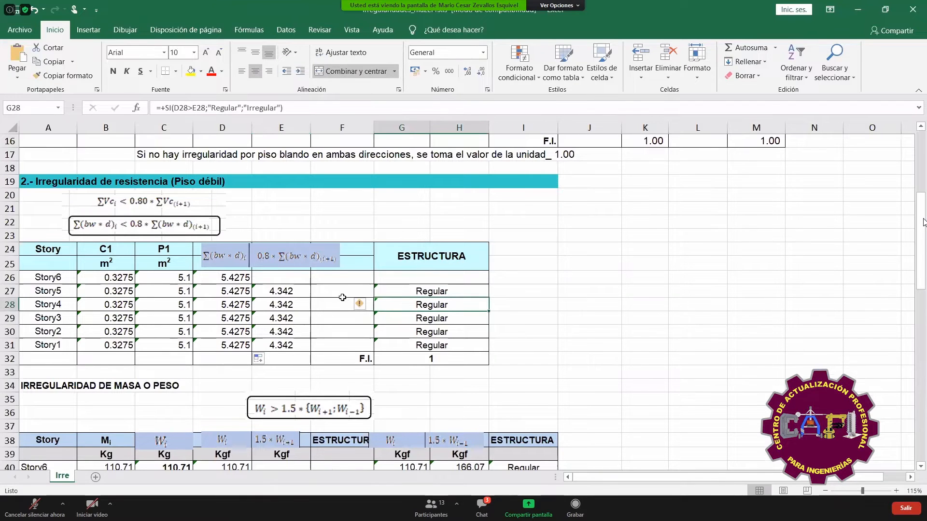
{"action": "scroll", "coordinate": [342, 298], "scroll_direction": "down", "scroll_amount": 2}
- Switch to the PowerPoint presentation and compare slides 6 and 7 on weak-story resistance irregularity and extreme resistance irregularity
{"action": "left_click", "coordinate": [410, 511]}
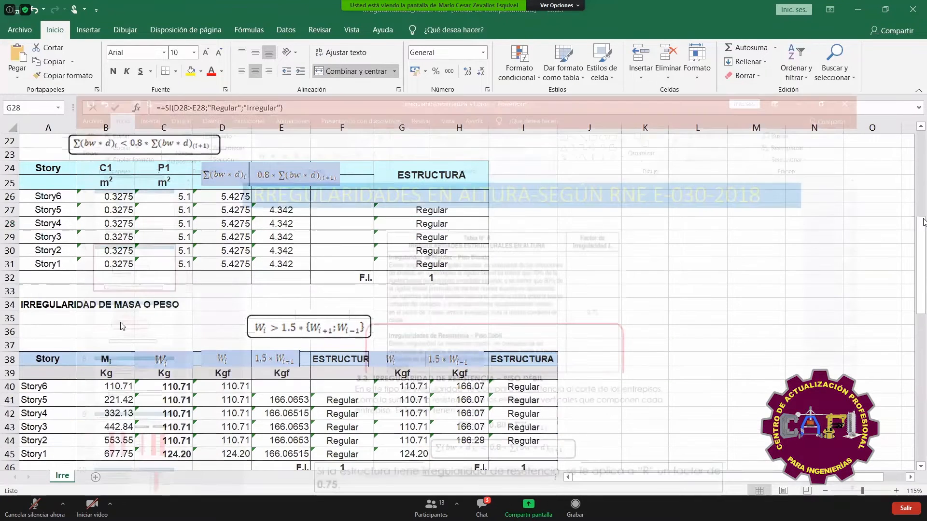
{"action": "scroll", "coordinate": [339, 235], "scroll_direction": "down", "scroll_amount": 1}
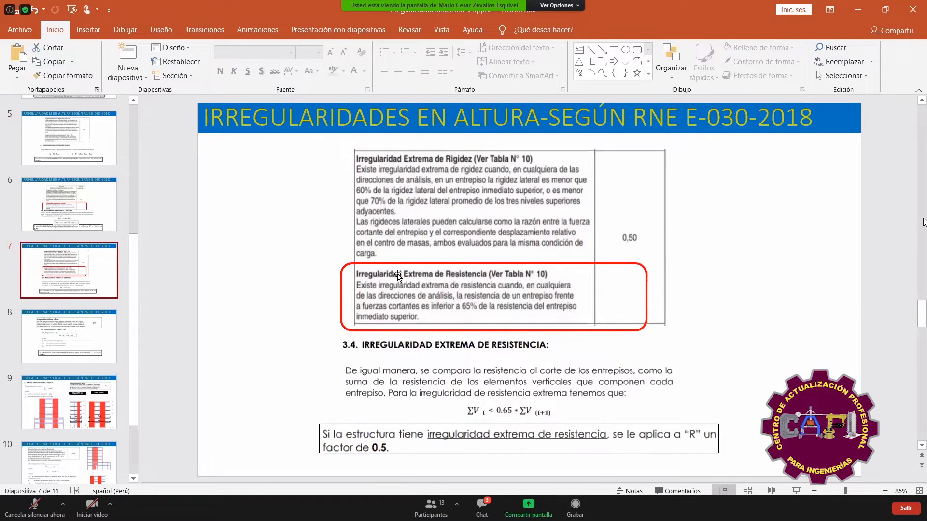
{"action": "scroll", "coordinate": [261, 261], "scroll_direction": "up", "scroll_amount": 1}
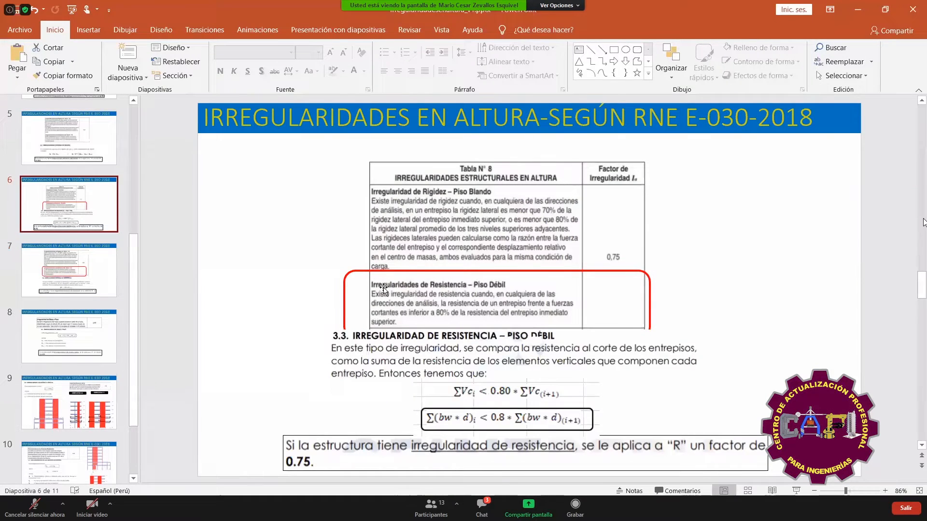
{"action": "left_click", "coordinate": [112, 274]}
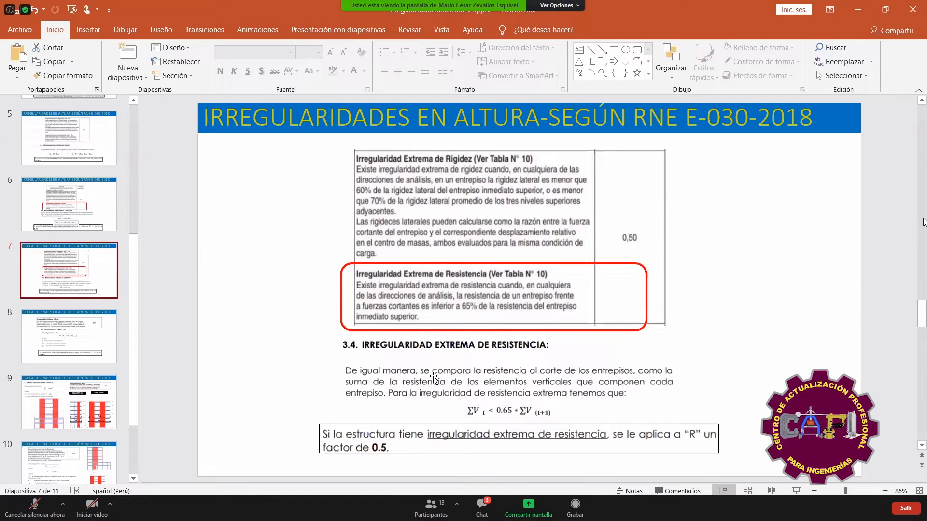
{"action": "key", "text": "Page_Up"}
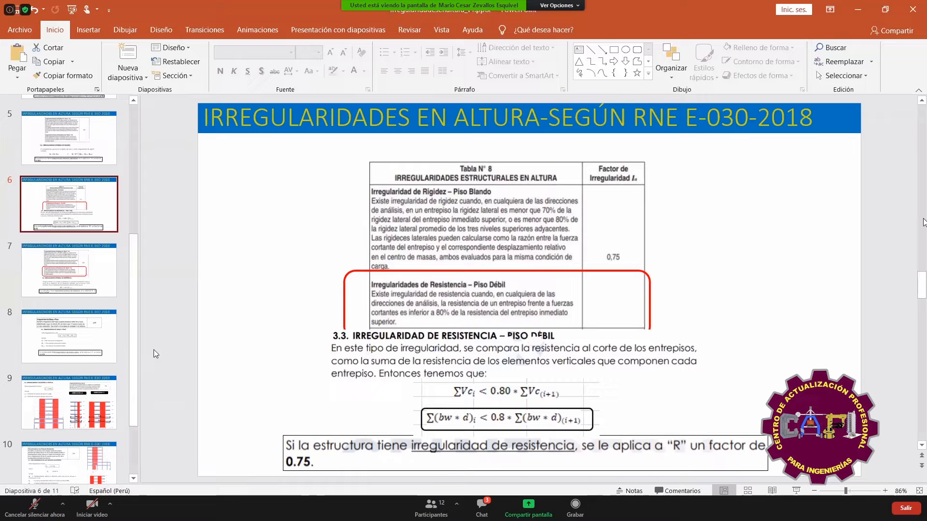
{"action": "left_click", "coordinate": [86, 289]}
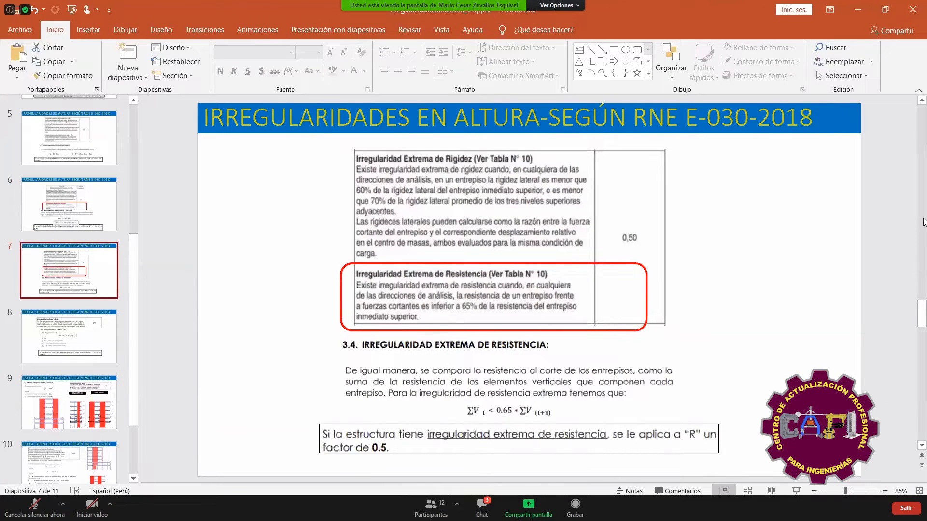
- Back in Excel, check the 0.8 threshold formulas in E27:E31 and narrow the heading formula picture to fit columns D and E
{"action": "key", "text": "alt+Tab"}
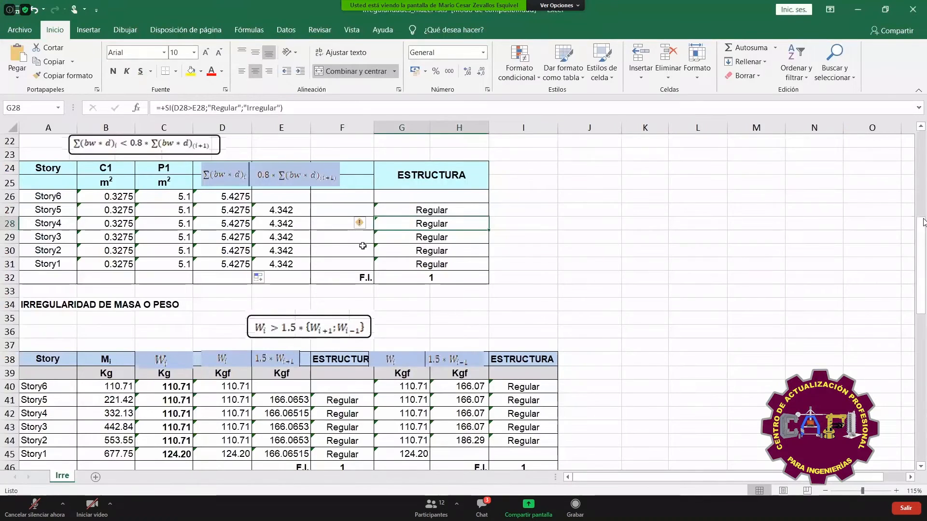
{"action": "left_click", "coordinate": [285, 209]}
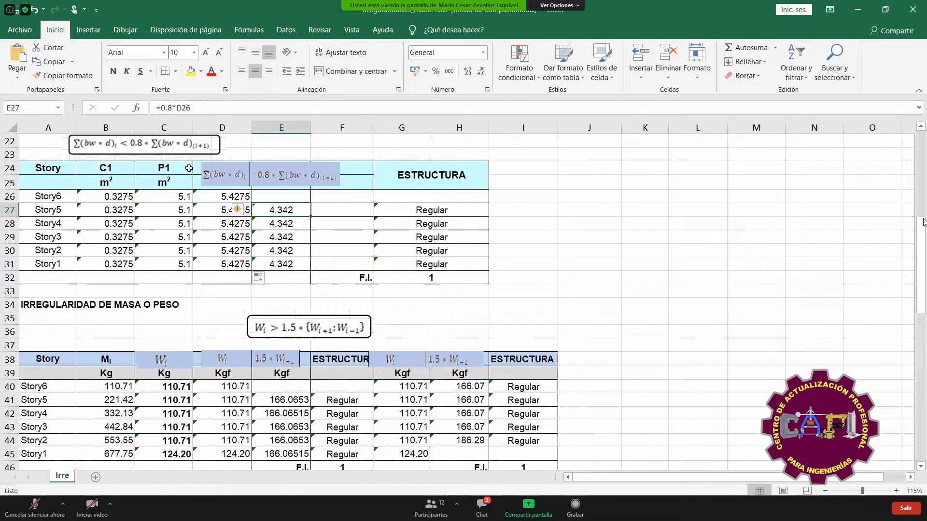
{"action": "left_click_drag", "start_coordinate": [302, 216], "coordinate": [307, 267]}
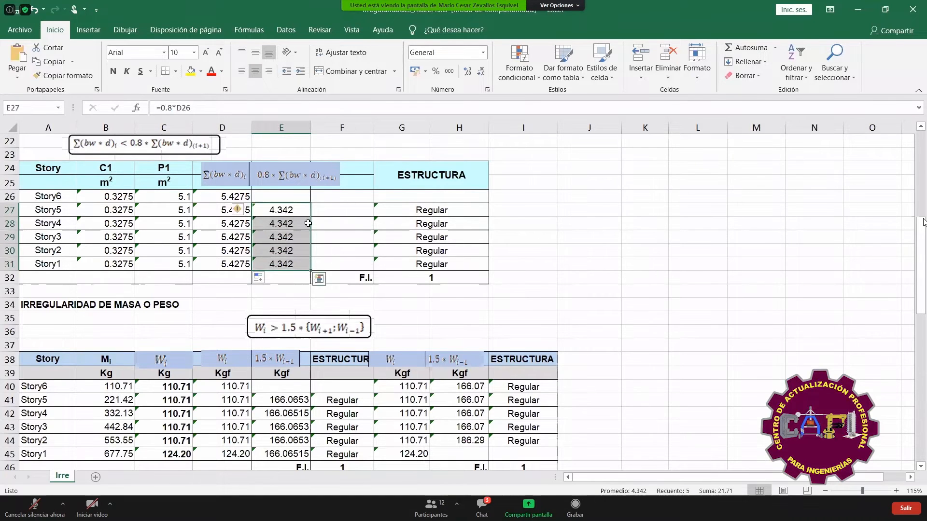
{"action": "left_click", "coordinate": [336, 181]}
{"action": "left_click_drag", "start_coordinate": [340, 175], "coordinate": [310, 175]}
{"action": "left_click_drag", "start_coordinate": [583, 226], "coordinate": [581, 232]}
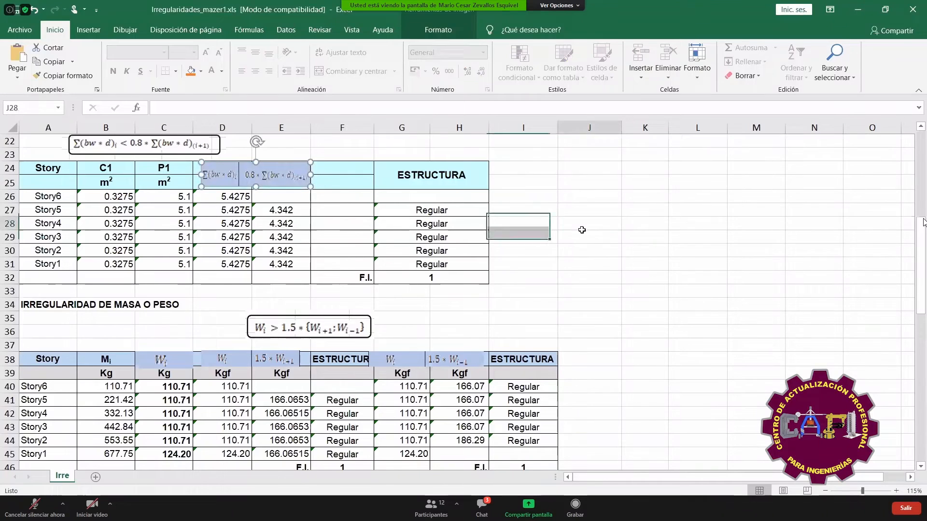
- Switch to PowerPoint and capture a screen snip of the 0.65*ΣV(i+1) expression on slide 7
{"action": "key", "text": "alt+Tab"}
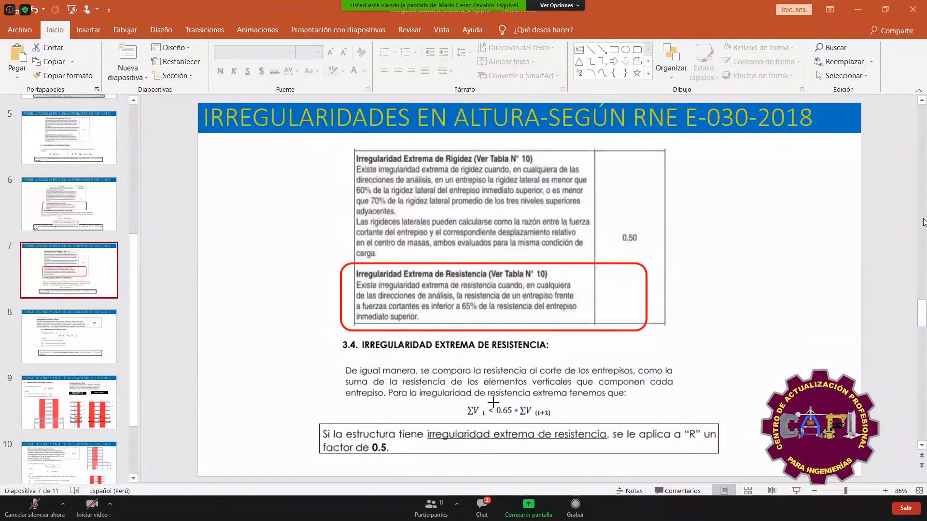
{"action": "key", "text": "super+shift+s"}
{"action": "left_click_drag", "start_coordinate": [493, 402], "coordinate": [555, 420]}
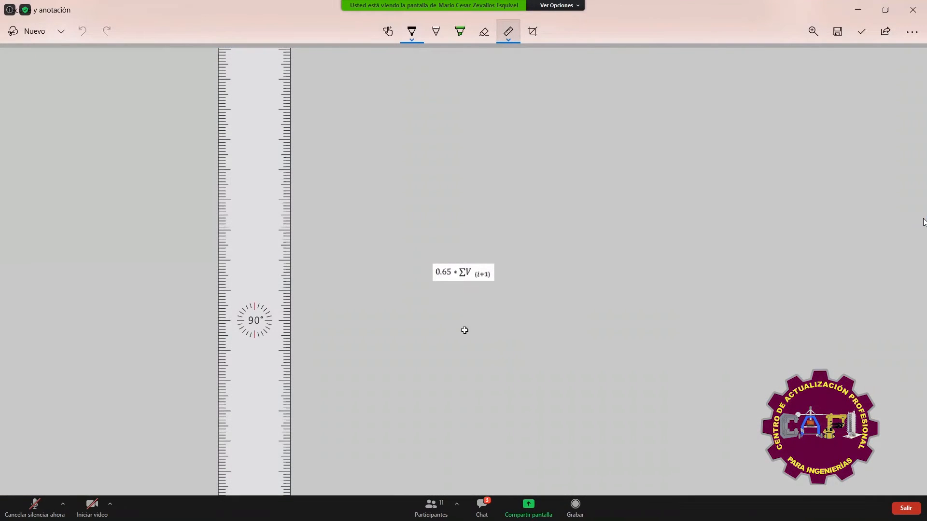
- Return to Excel, paste the captured 0.65*ΣV(i+1) image at F24, and fit it as column F's heading in the weak-story table
{"action": "key", "text": "alt+Tab"}
{"action": "left_click", "coordinate": [326, 174]}
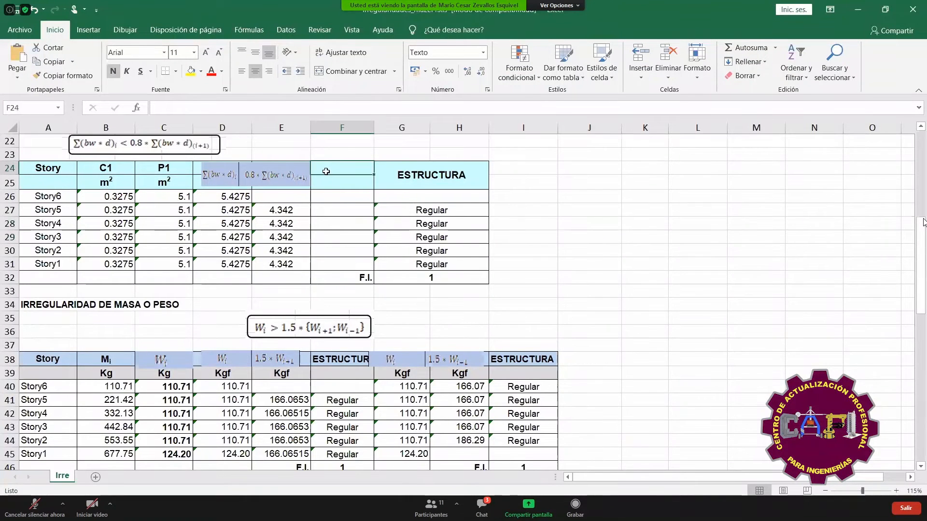
{"action": "key", "text": "ctrl+v"}
{"action": "left_click_drag", "start_coordinate": [381, 173], "coordinate": [358, 174]}
{"action": "left_click", "coordinate": [344, 197]}
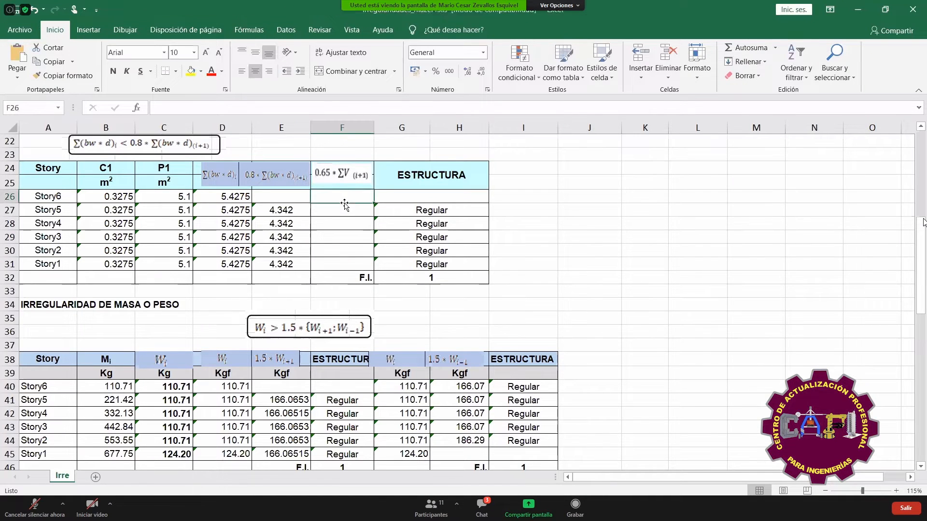
- Enter the Story5 extreme-resistance threshold in F27 as 0.65 times the Story6 area sum in D26
{"action": "left_click", "coordinate": [347, 212]}
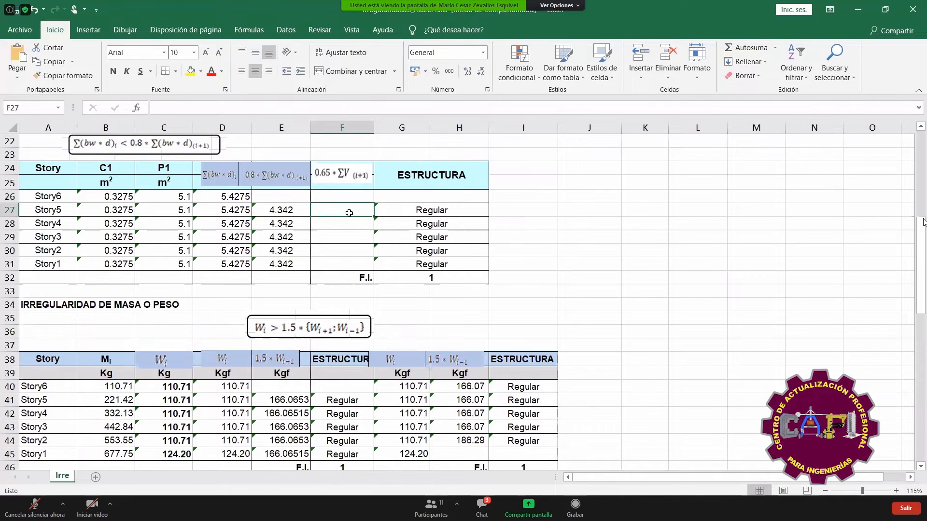
{"action": "type", "text": "+.65"}
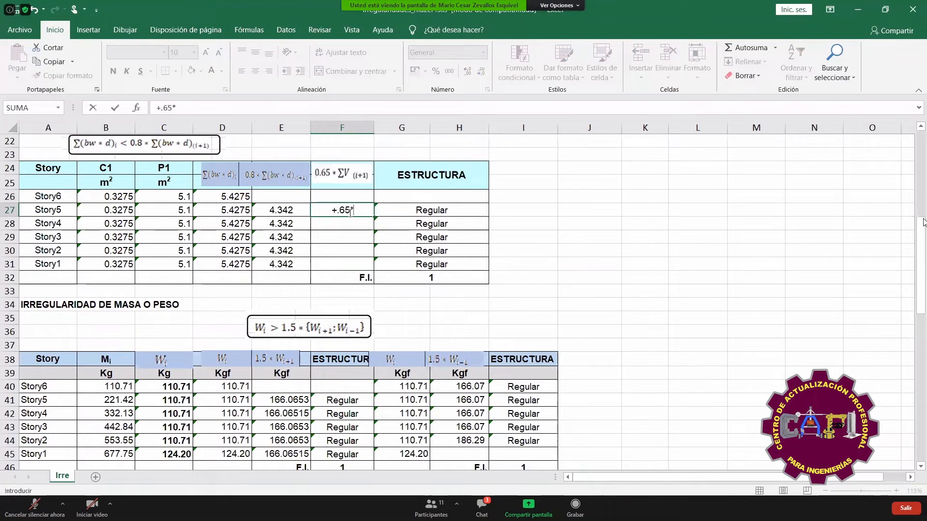
{"action": "type", "text": "*"}
{"action": "key", "text": "Left"}
{"action": "key", "text": "Left"}
{"action": "key", "text": "Up"}
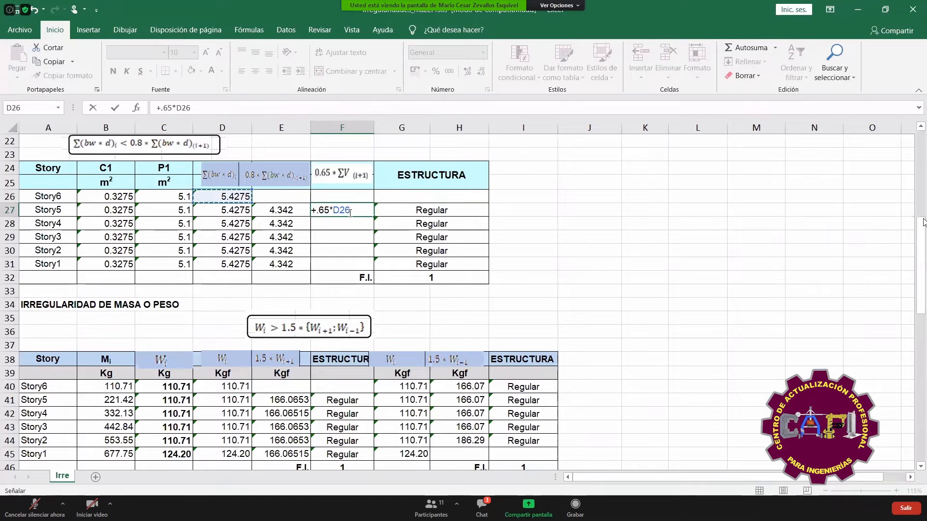
{"action": "key", "text": "Return"}
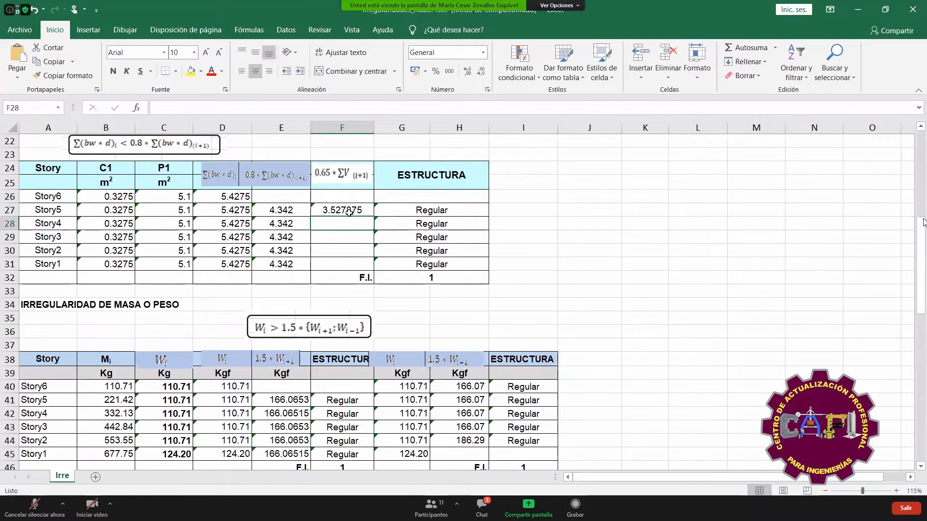
- Fill the F27 threshold formula down to Story1 in F31 and format the values with two decimals
{"action": "left_click", "coordinate": [349, 212]}
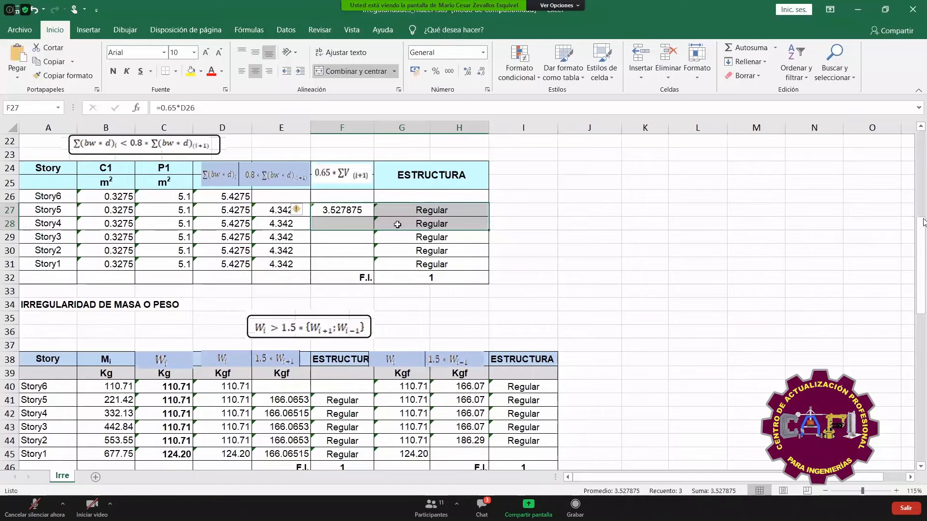
{"action": "double_click", "coordinate": [373, 216]}
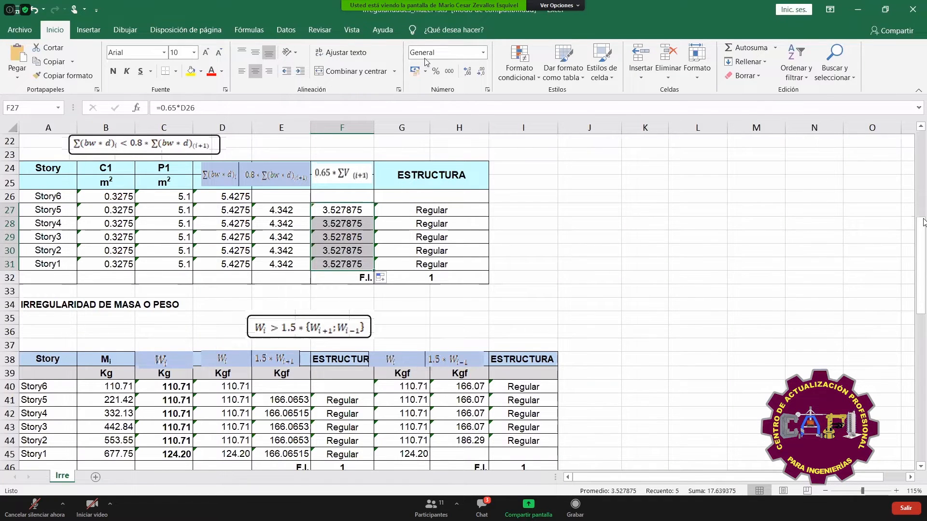
{"action": "left_click", "coordinate": [449, 71]}
{"action": "left_click", "coordinate": [504, 278]}
- Check the verdict formula in G27 and enter the subheading "Irregularidad de Resistencia" in G26
{"action": "left_click", "coordinate": [454, 208]}
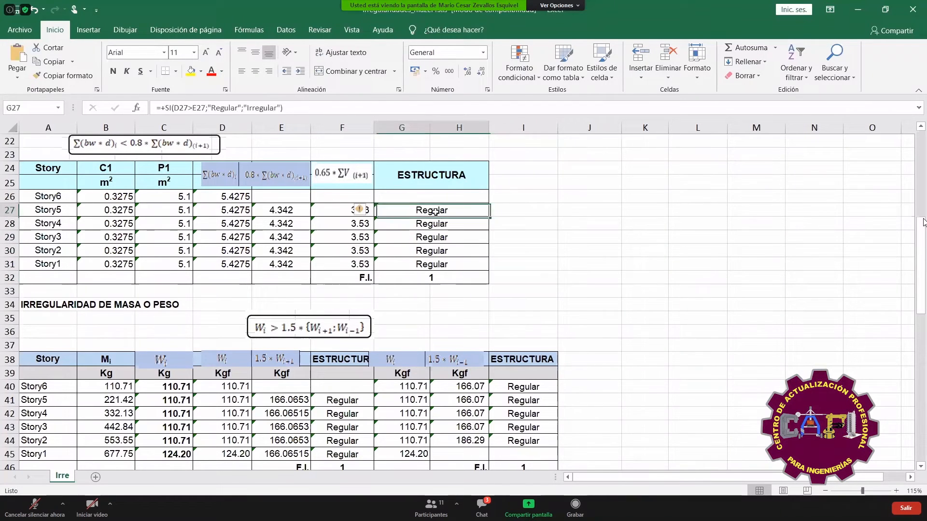
{"action": "left_click", "coordinate": [427, 197]}
{"action": "type", "text": "I"}
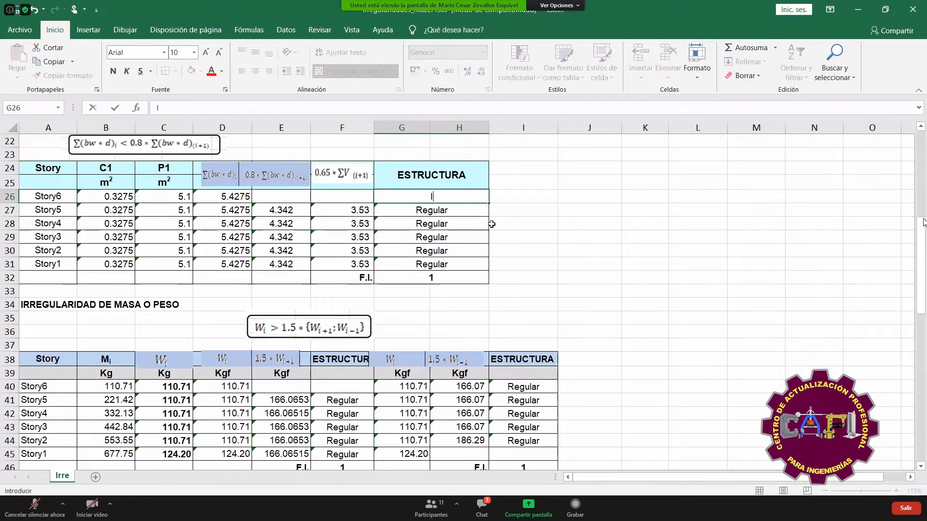
{"action": "type", "text": "rregularidad de Resistencia"}
{"action": "key", "text": "Return"}
- Copy the G26 subheading to I26 and change the copy to "Irregularidad de Resistencia extrema"
{"action": "key", "text": "Up"}
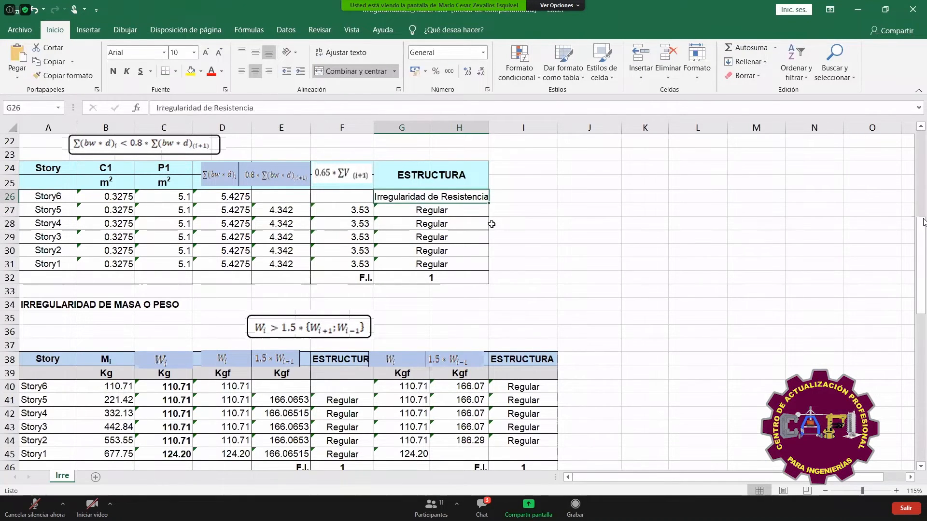
{"action": "key", "text": "ctrl+c"}
{"action": "key", "text": "Right"}
{"action": "key", "text": "ctrl+v"}
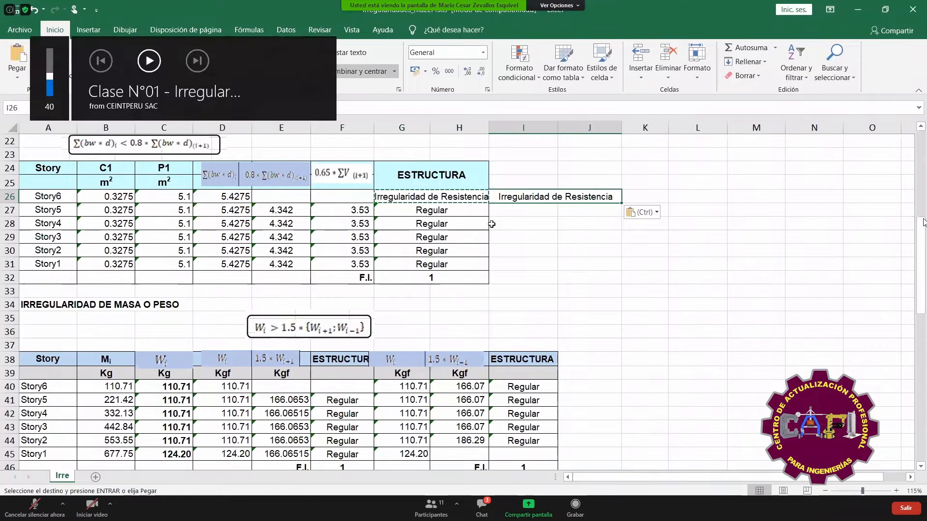
{"action": "double_click", "coordinate": [614, 196]}
{"action": "type", "text": "extrema"}
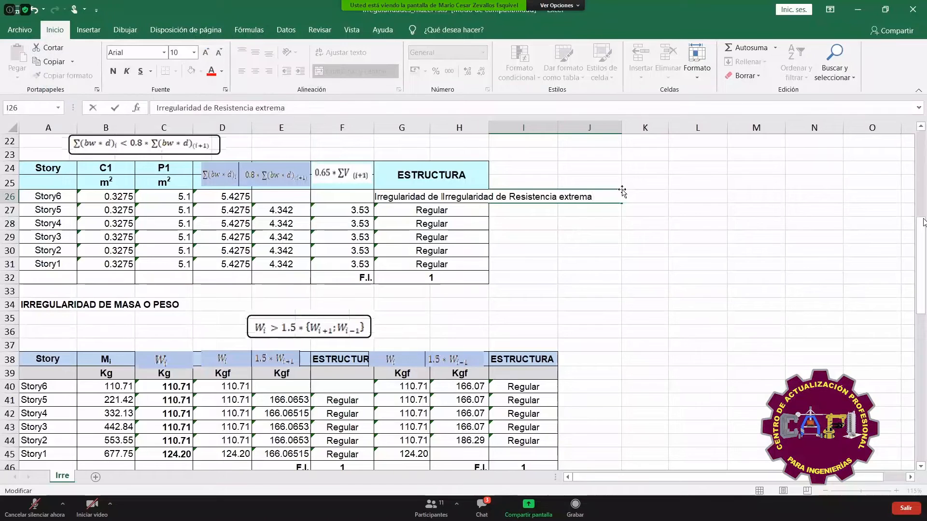
{"action": "key", "text": "Return"}
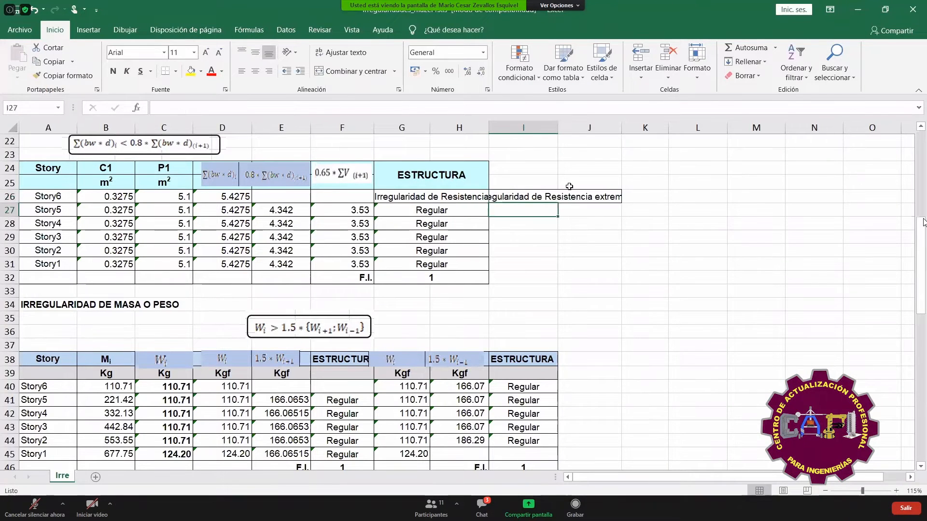
- Widen columns J and H to fit the subheadings and add a question mark to the G26 subheading "Irregularidad de Resistencia"
{"action": "left_click_drag", "start_coordinate": [620, 129], "coordinate": [660, 129]}
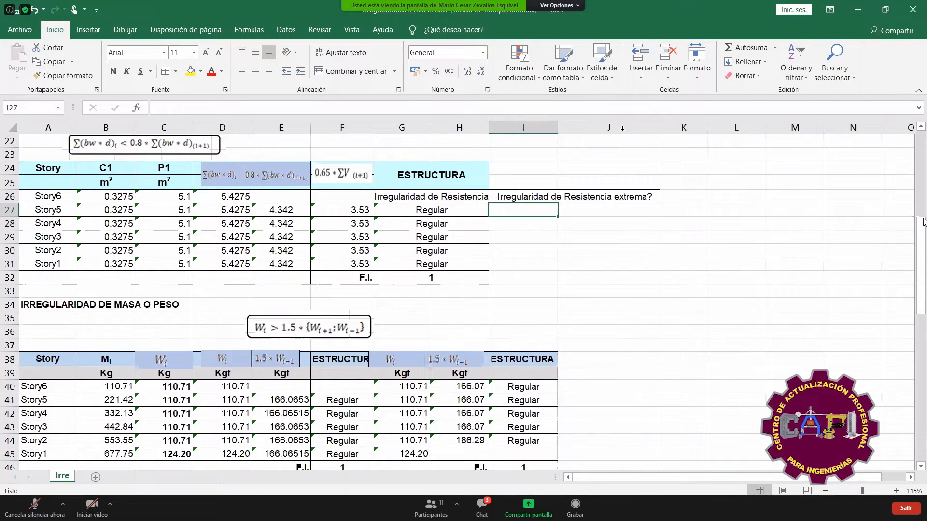
{"action": "left_click_drag", "start_coordinate": [489, 128], "coordinate": [504, 128]}
{"action": "double_click", "coordinate": [491, 195]}
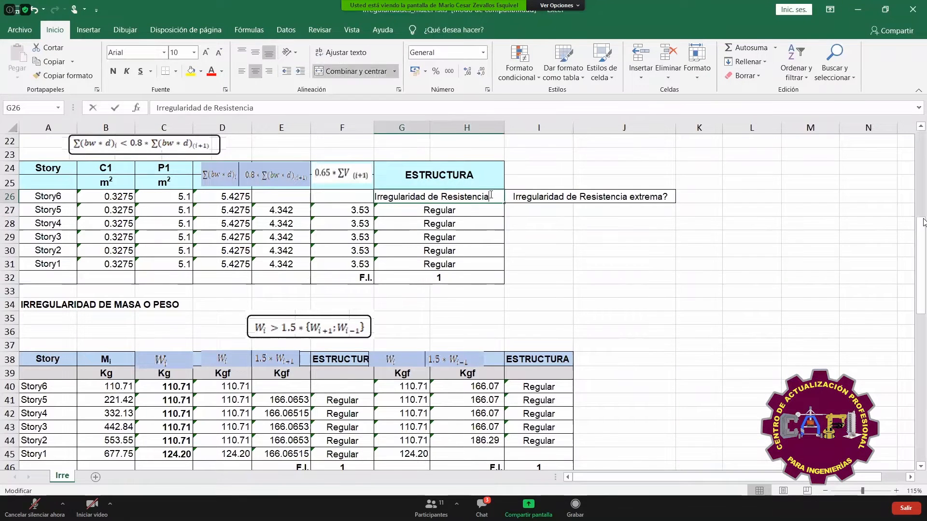
{"action": "type", "text": "?"}
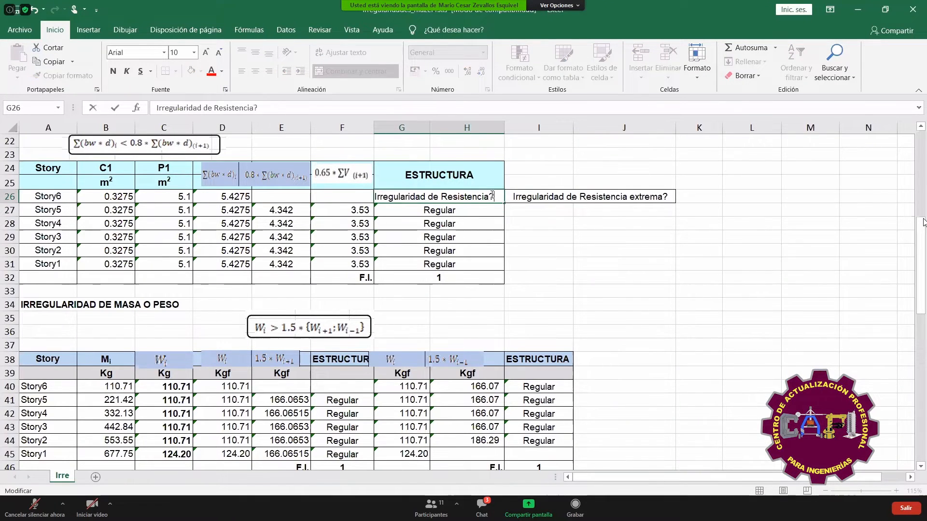
{"action": "key", "text": "Return"}
- Copy the Story5 verdict formula from G27 to I27 and change its comparison to D27>F27
{"action": "double_click", "coordinate": [469, 206]}
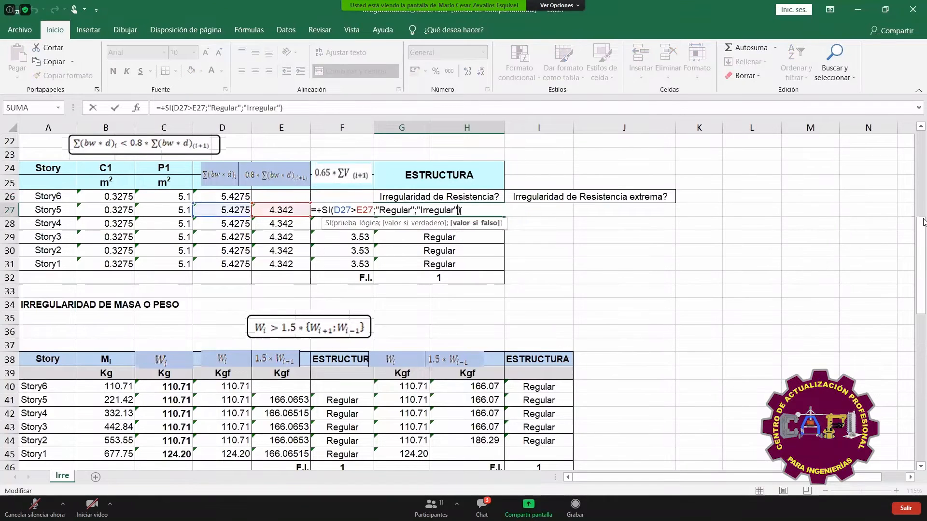
{"action": "key", "text": "Escape"}
{"action": "left_click", "coordinate": [534, 209]}
{"action": "key", "text": "ctrl+v"}
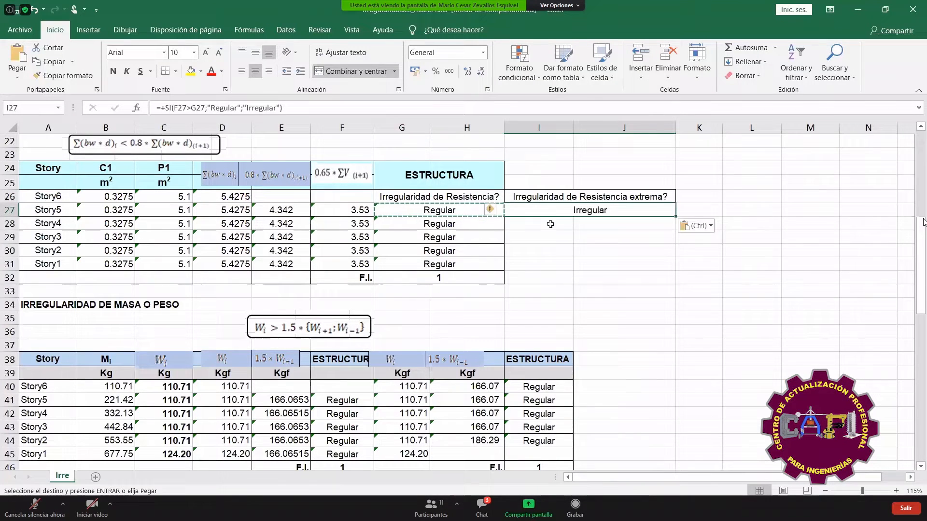
{"action": "key", "text": "Escape"}
{"action": "double_click", "coordinate": [559, 210]}
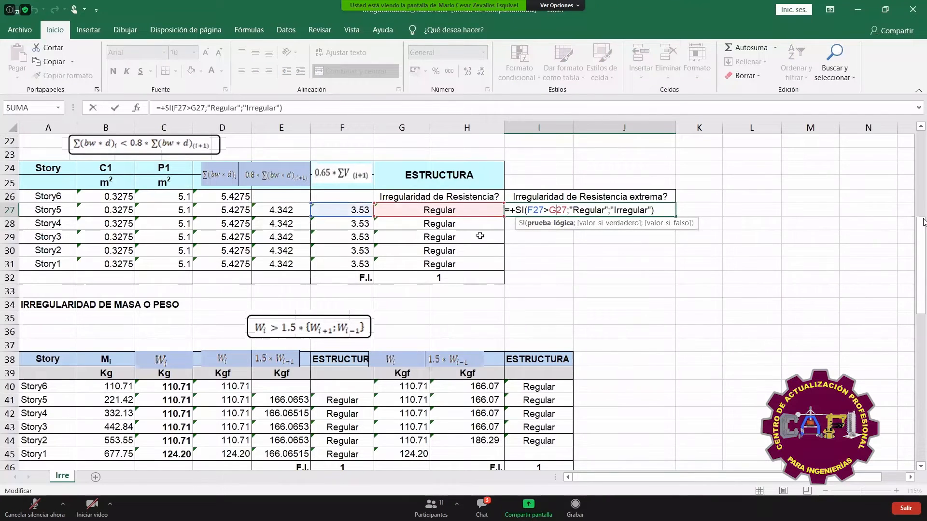
{"action": "left_click_drag", "start_coordinate": [345, 204], "coordinate": [239, 209]}
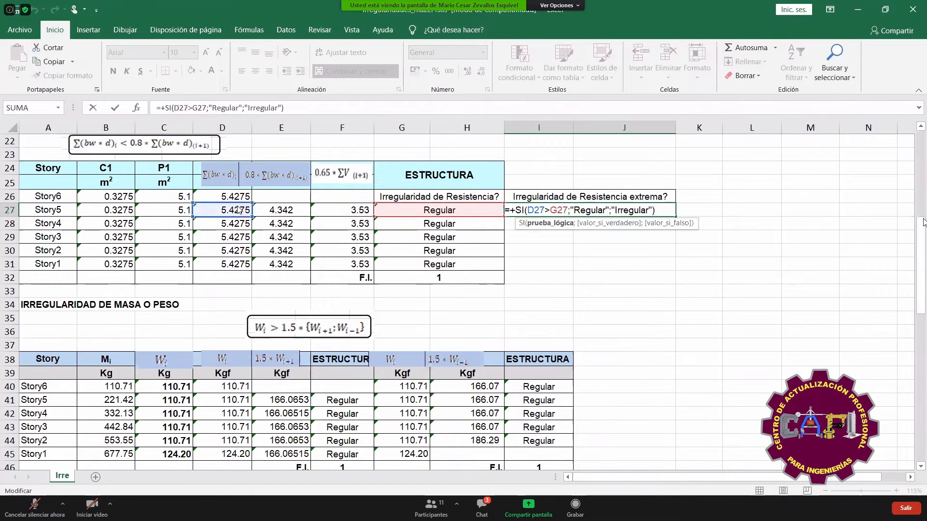
{"action": "left_click_drag", "start_coordinate": [442, 204], "coordinate": [366, 212]}
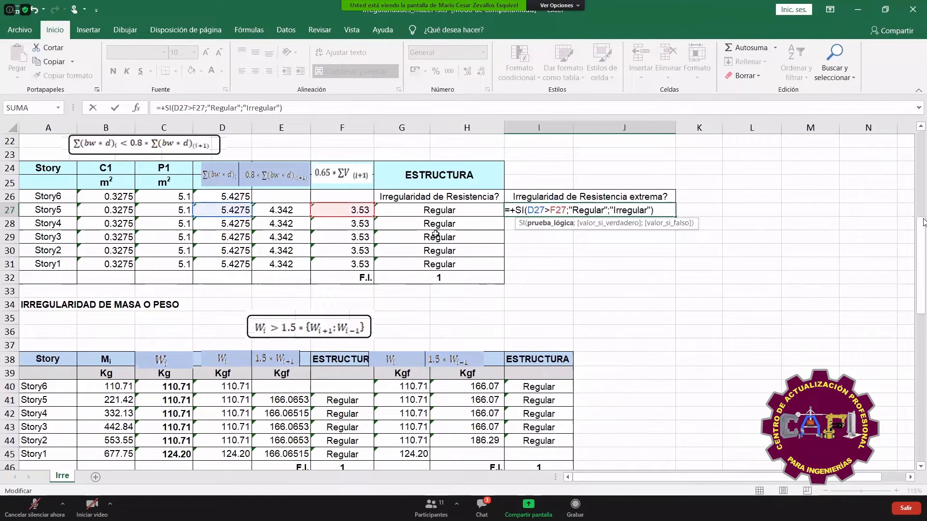
{"action": "key", "text": "Return"}
- Fill the extreme-resistance verdict formula from I27 down to Story1 in row 31
{"action": "left_click", "coordinate": [647, 213]}
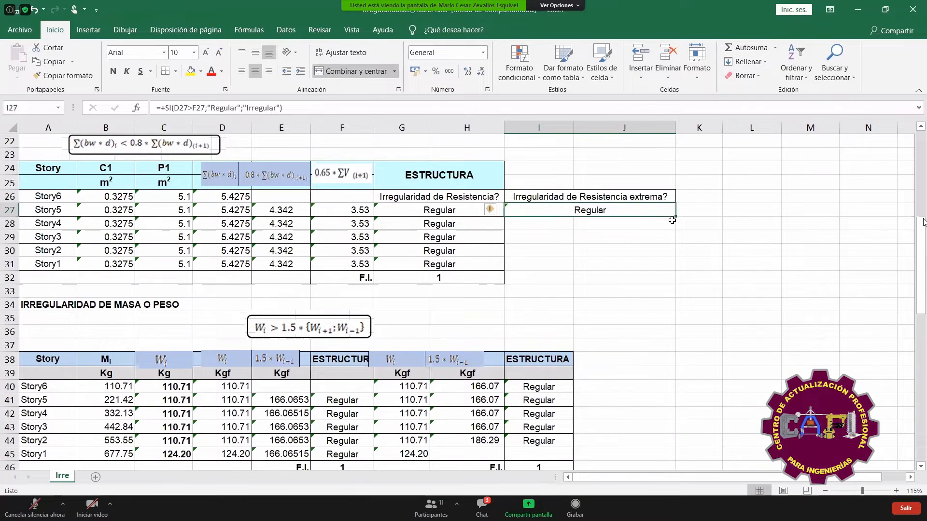
{"action": "left_click_drag", "start_coordinate": [677, 219], "coordinate": [676, 269]}
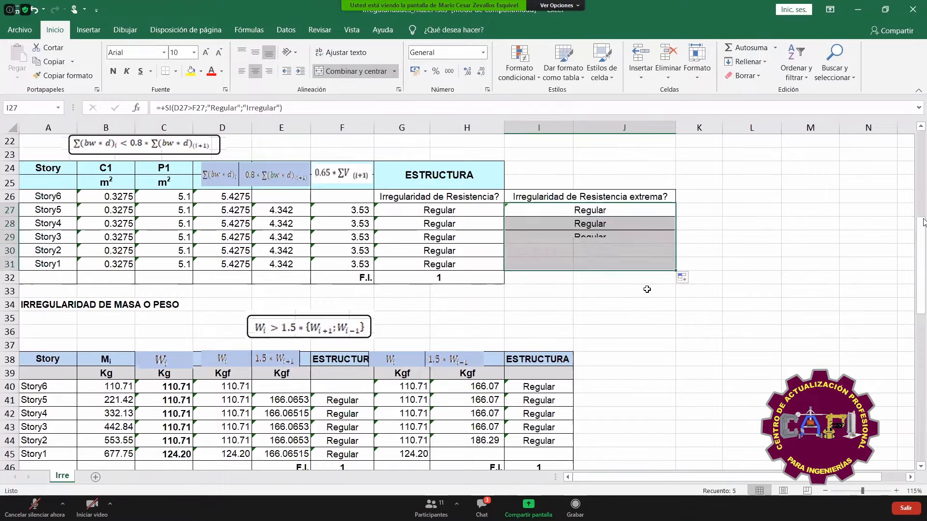
{"action": "left_click", "coordinate": [590, 294]}
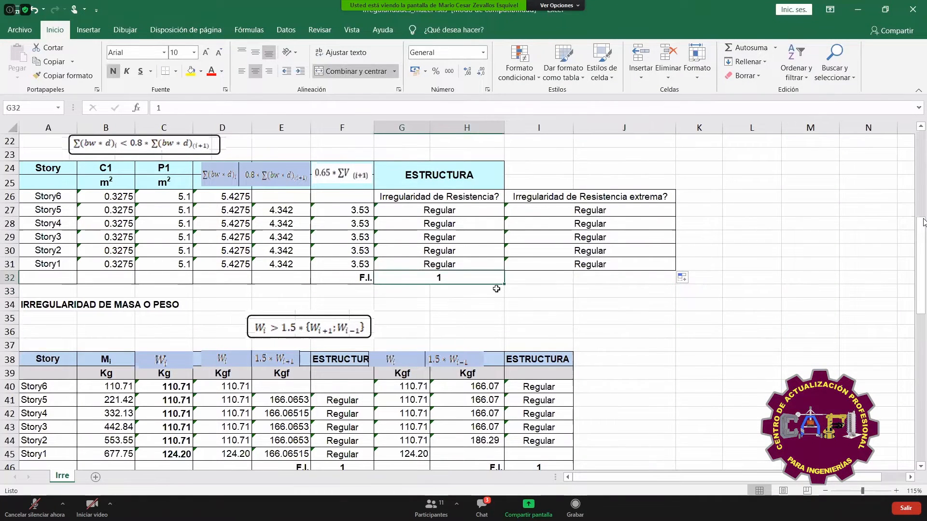
- Merge and center cells I32:J32 and enter an irregularity factor of 1 for the extreme-resistance check
{"action": "left_click", "coordinate": [496, 287]}
{"action": "key", "text": "Tab"}
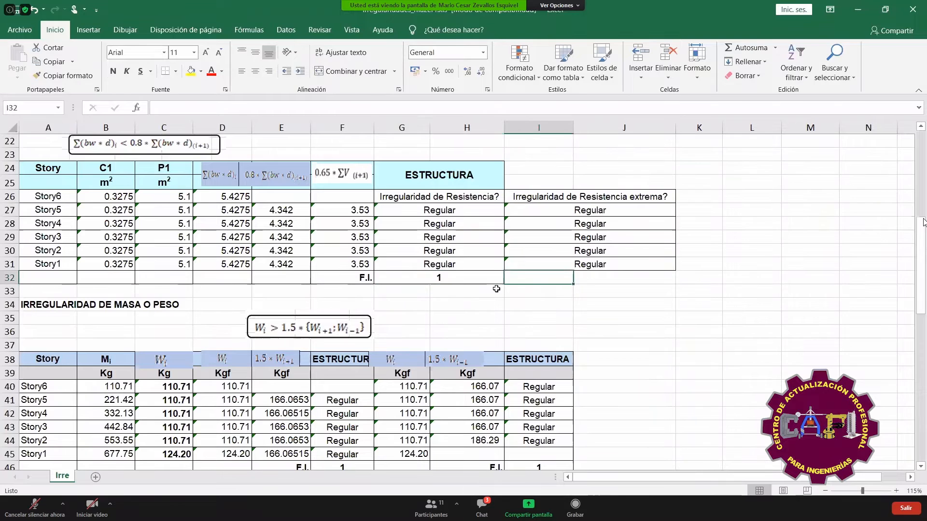
{"action": "left_click_drag", "start_coordinate": [557, 274], "coordinate": [596, 277]}
{"action": "left_click", "coordinate": [338, 72]}
{"action": "left_click", "coordinate": [481, 280]}
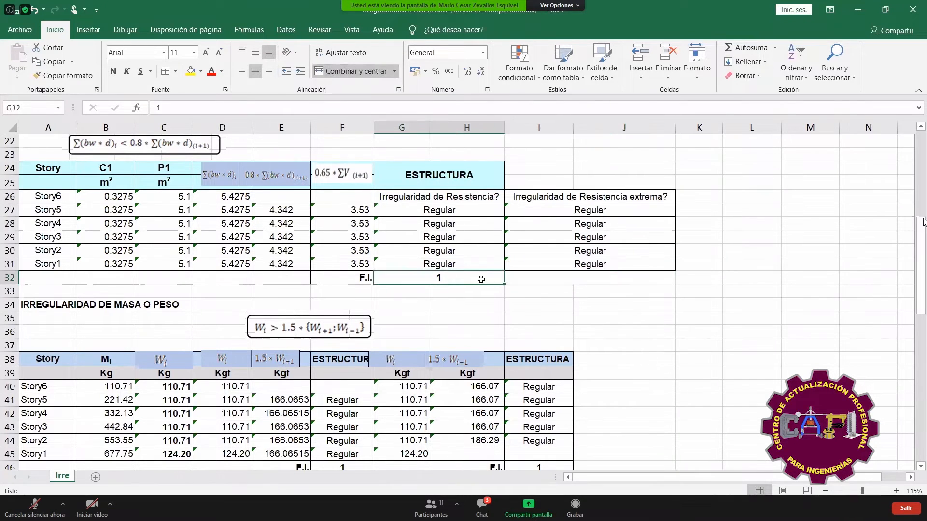
{"action": "left_click", "coordinate": [564, 279]}
{"action": "type", "text": "1"}
{"action": "key", "text": "Return"}
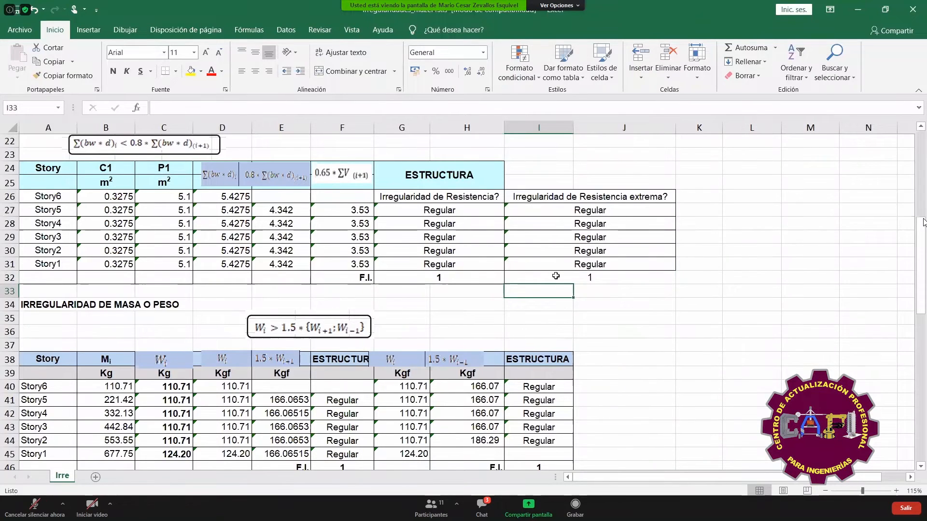
- Add borders to the merged I32:J32 factor cell
{"action": "left_click", "coordinate": [556, 276]}
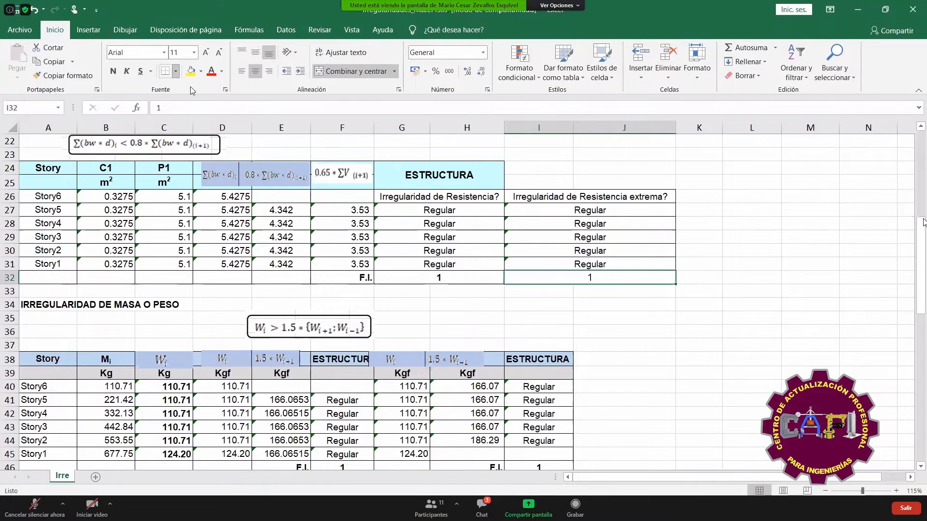
{"action": "left_click", "coordinate": [176, 71]}
{"action": "left_click", "coordinate": [203, 181]}
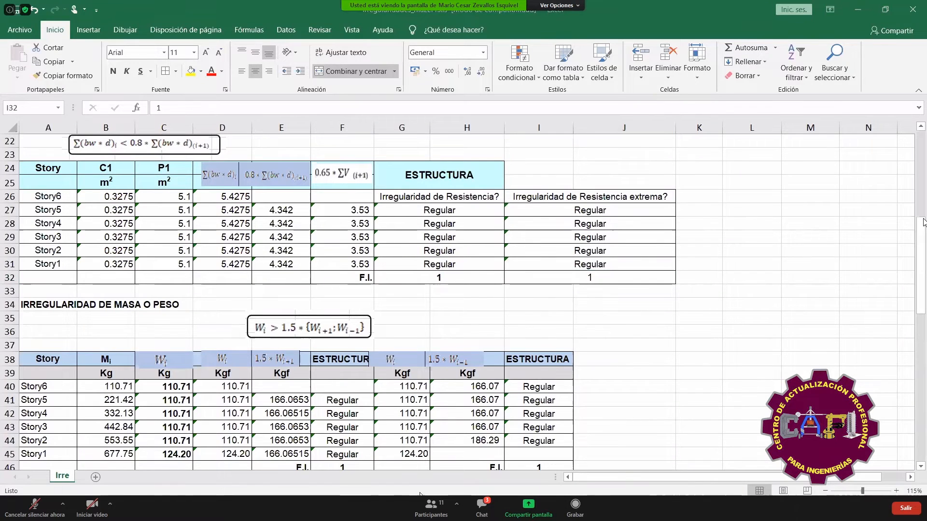
- Switch to the PowerPoint presentation and show slide 8 on mass or weight irregularity (Irregularidad de Masa o Peso)
{"action": "key", "text": "alt+Tab"}
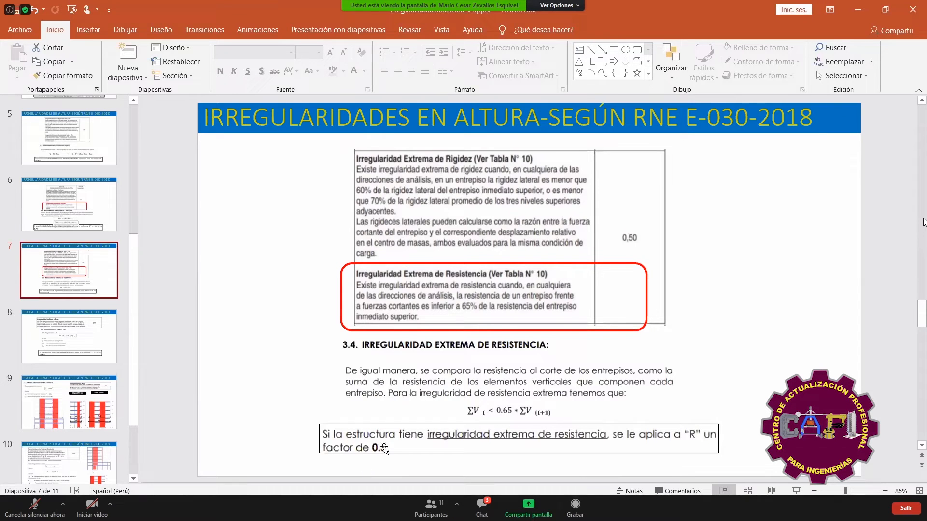
{"action": "left_click", "coordinate": [86, 343]}
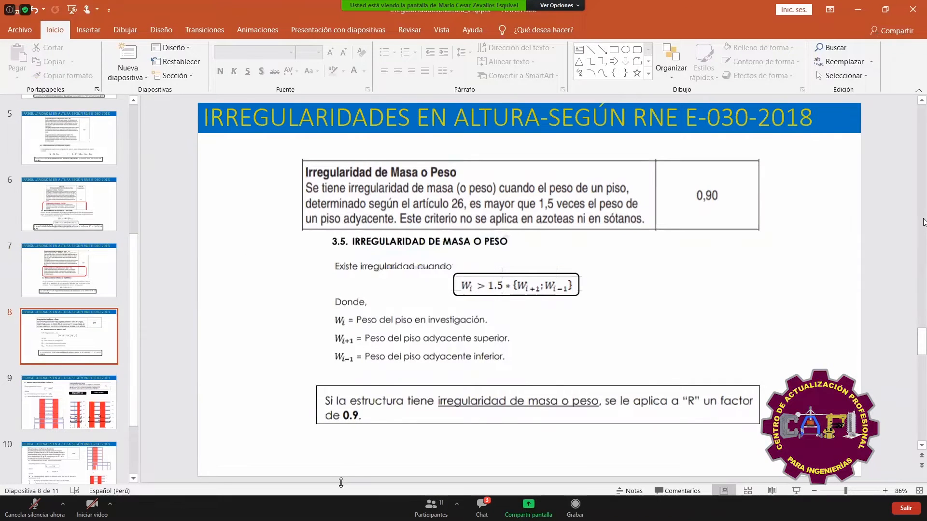
- Switch to the browser, maximize it and bring up Tabla N° 8 in the NTP-E.030-2018 PDF
{"action": "left_click", "coordinate": [335, 509]}
{"action": "left_click", "coordinate": [268, 19]}
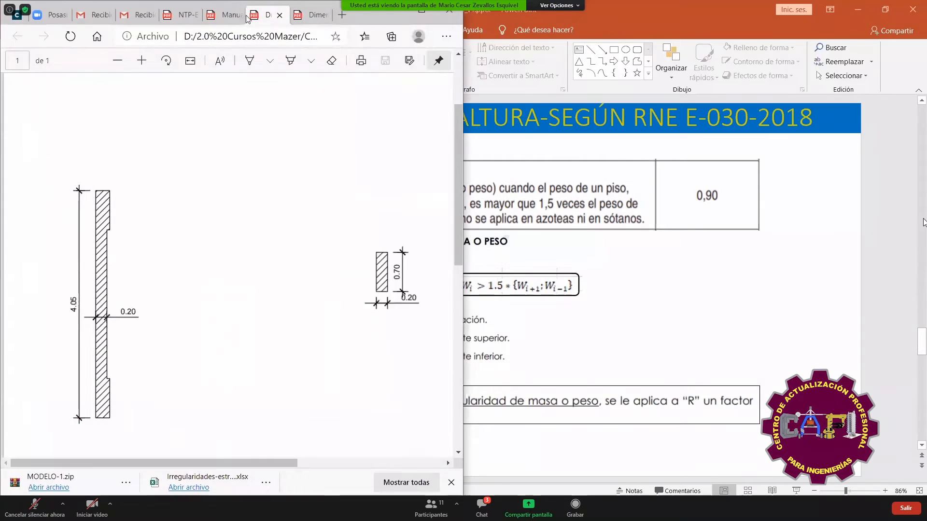
{"action": "left_click", "coordinate": [218, 19]}
{"action": "left_click", "coordinate": [422, 10]}
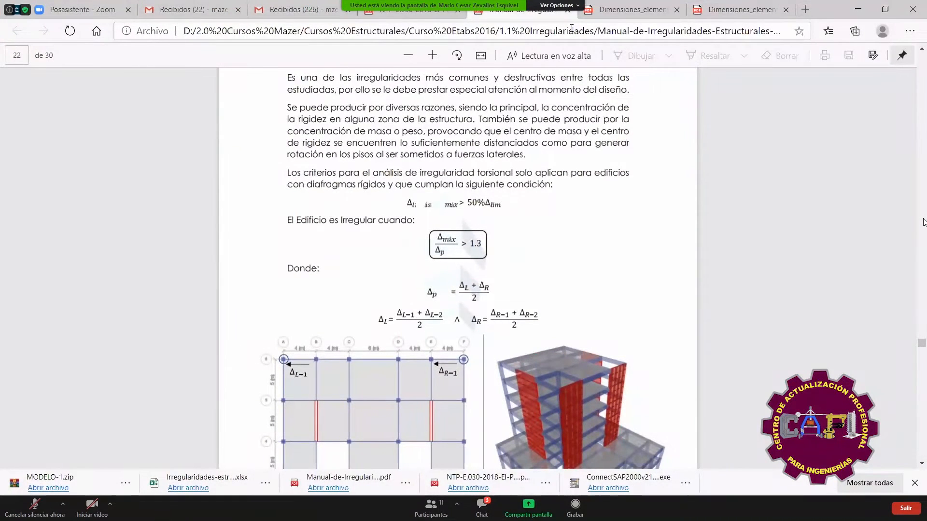
{"action": "left_click", "coordinate": [722, 11]}
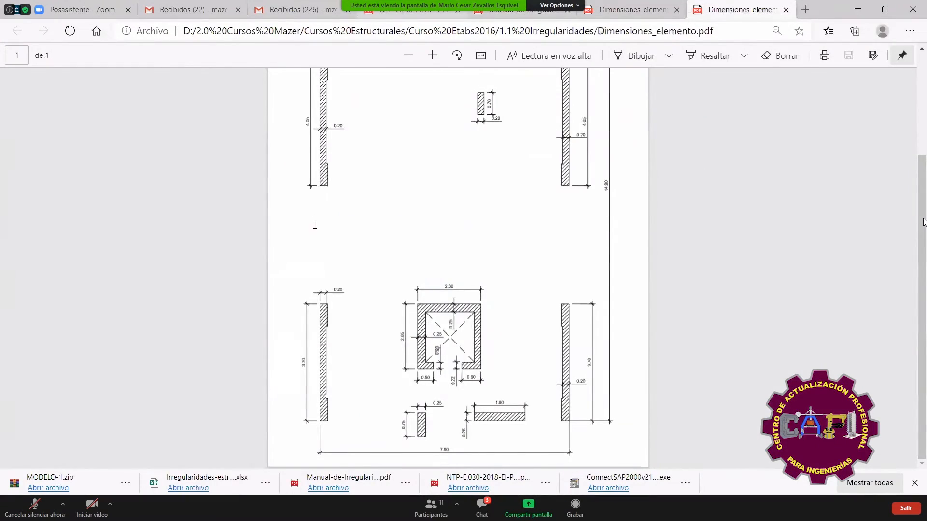
{"action": "left_click", "coordinate": [411, 10]}
{"action": "scroll", "coordinate": [289, 222], "scroll_direction": "up", "scroll_amount": 3}
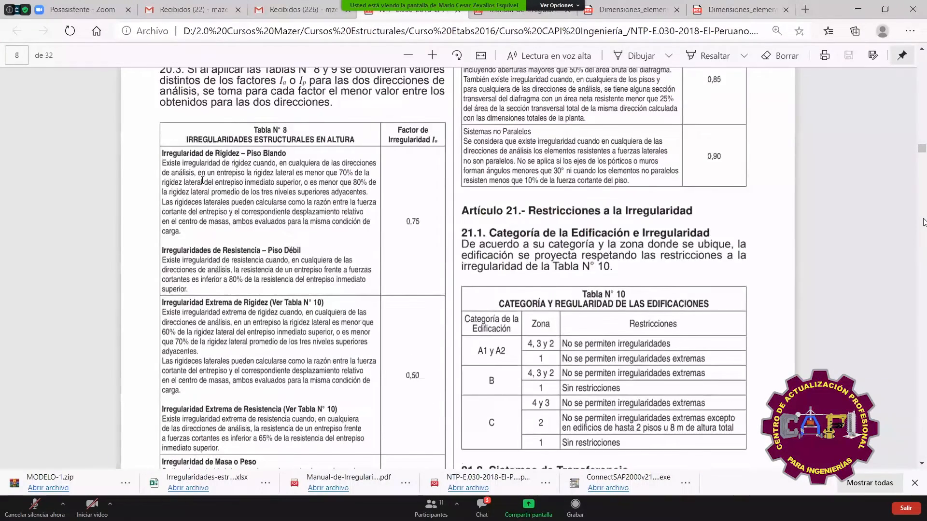
- Review the Tabla N° 8 entries for soft-story stiffness, weak-story resistance and extreme stiffness, highlighting each heading
{"action": "scroll", "coordinate": [202, 181], "scroll_direction": "up", "scroll_amount": 1}
{"action": "left_click_drag", "start_coordinate": [161, 162], "coordinate": [286, 164]}
{"action": "scroll", "coordinate": [191, 266], "scroll_direction": "down", "scroll_amount": 1}
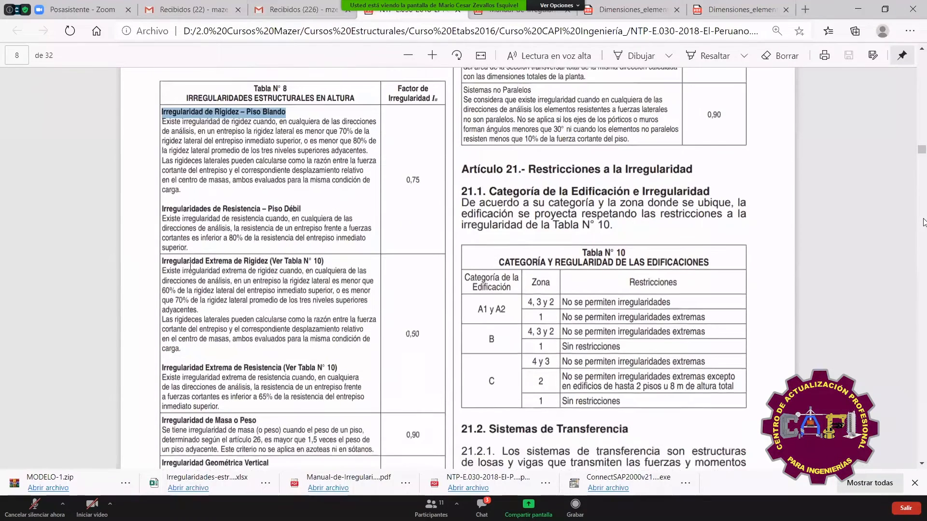
{"action": "scroll", "coordinate": [190, 266], "scroll_direction": "down", "scroll_amount": 1}
{"action": "left_click_drag", "start_coordinate": [161, 197], "coordinate": [310, 196]}
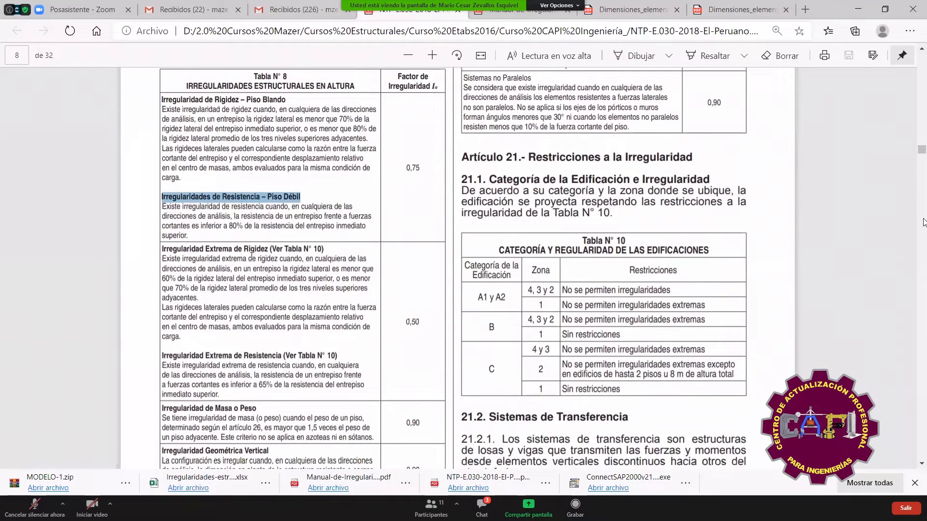
{"action": "scroll", "coordinate": [251, 256], "scroll_direction": "down", "scroll_amount": 1}
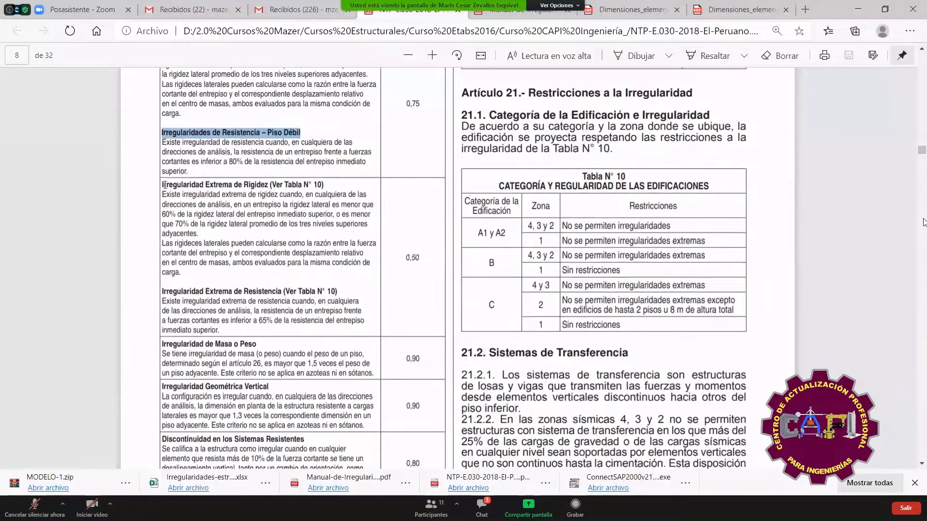
{"action": "left_click_drag", "start_coordinate": [164, 184], "coordinate": [328, 179]}
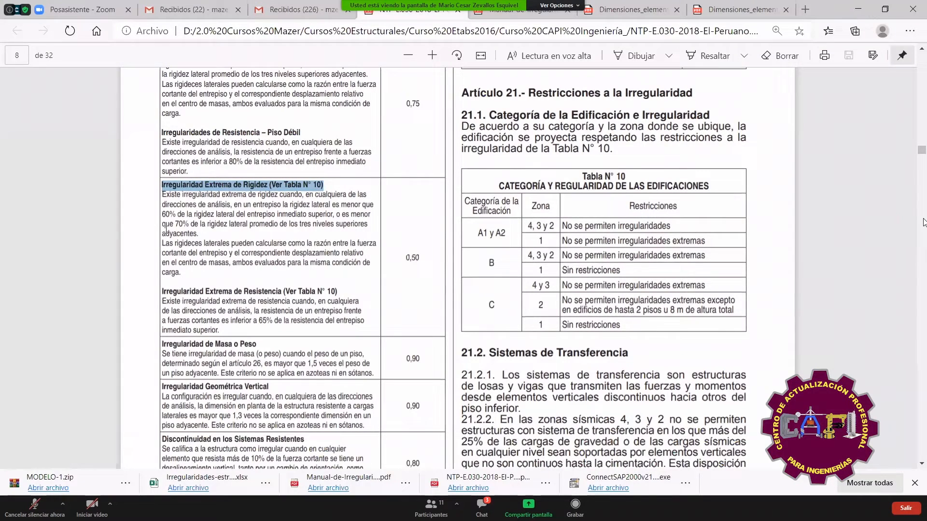
- Review the extreme-resistance and "Irregularidad de Masa o Peso" entries of Tabla N° 8, and return to the PowerPoint presentation
{"action": "scroll", "coordinate": [162, 229], "scroll_direction": "down", "scroll_amount": 3}
{"action": "left_click_drag", "start_coordinate": [162, 227], "coordinate": [343, 226]}
{"action": "left_click", "coordinate": [346, 225]}
{"action": "scroll", "coordinate": [349, 223], "scroll_direction": "down", "scroll_amount": 2}
{"action": "scroll", "coordinate": [348, 223], "scroll_direction": "down", "scroll_amount": 3}
{"action": "left_click_drag", "start_coordinate": [163, 152], "coordinate": [256, 152]}
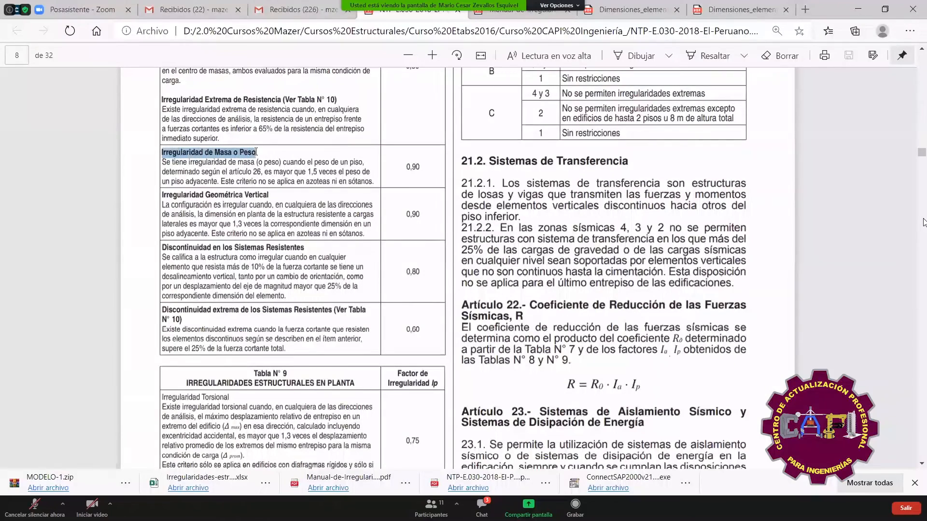
{"action": "left_click", "coordinate": [858, 9]}
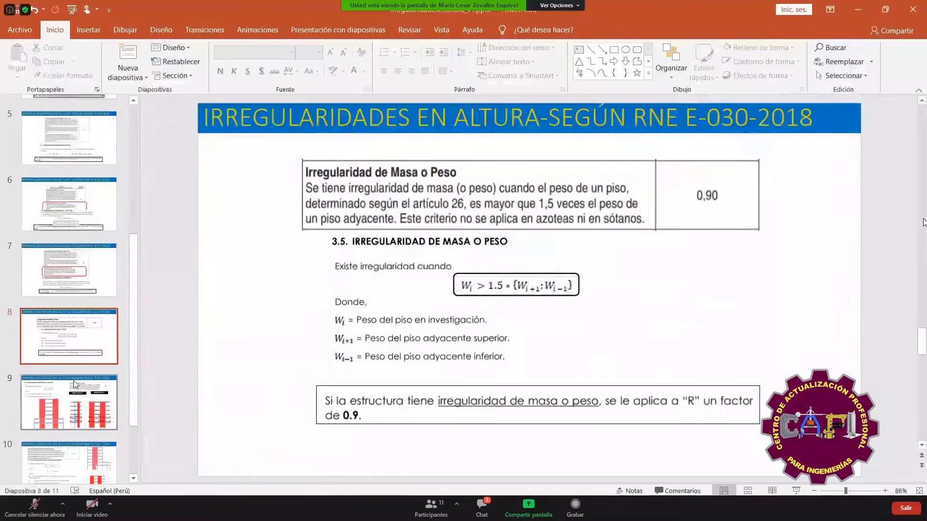
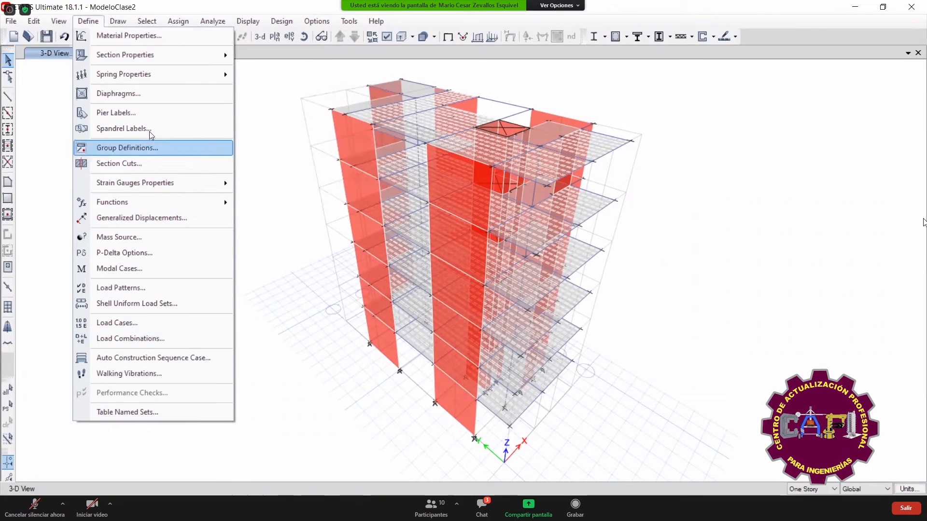
- In ETABS, open the load combination DL for modification and rename it PesoSismico
{"action": "left_click", "coordinate": [144, 340]}
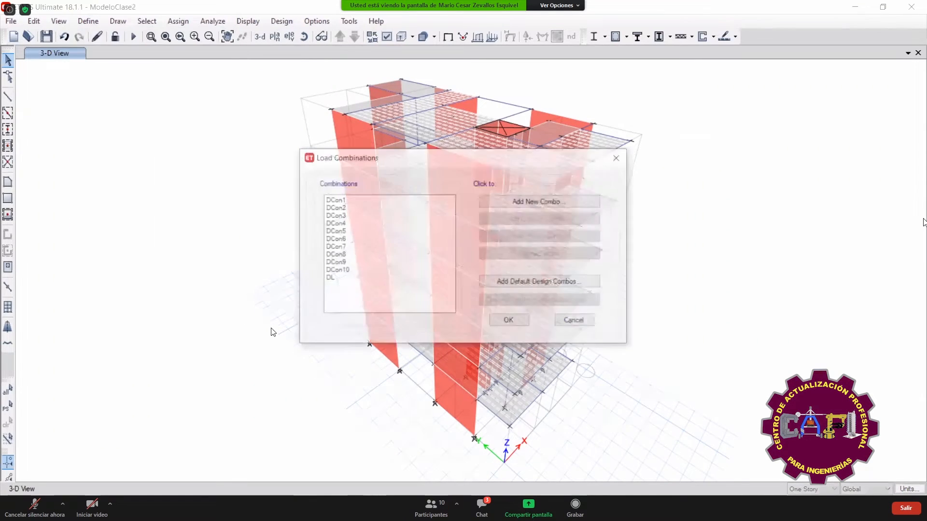
{"action": "left_click", "coordinate": [338, 279]}
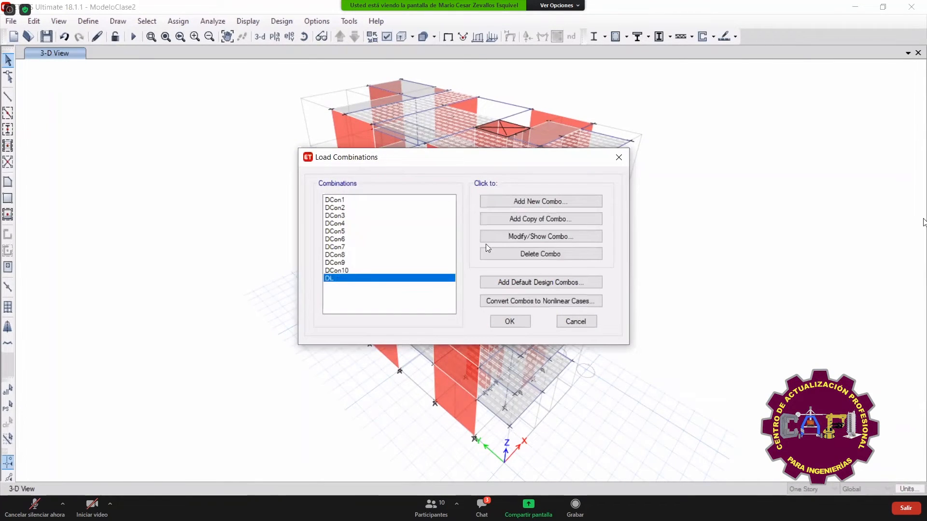
{"action": "left_click", "coordinate": [504, 237]}
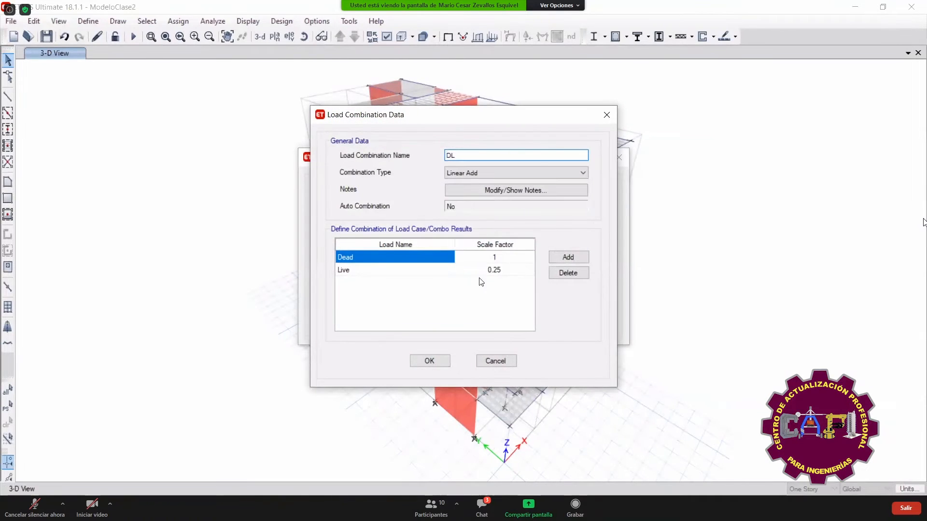
{"action": "left_click_drag", "start_coordinate": [474, 158], "coordinate": [338, 161]}
{"action": "type", "text": "PesoSismico"}
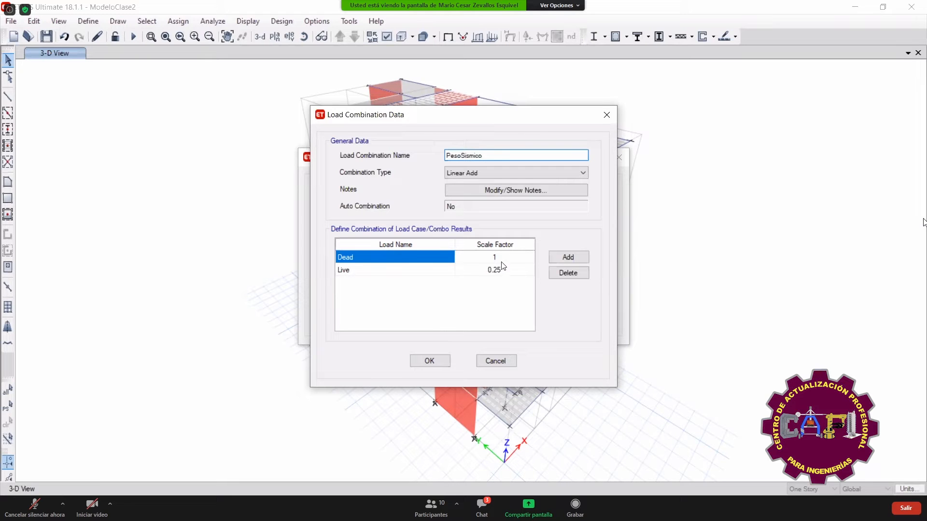
- Rename the seismic-weight combination PesoSismico_C and accept the load combinations
{"action": "left_click", "coordinate": [502, 262]}
{"action": "left_click", "coordinate": [509, 272]}
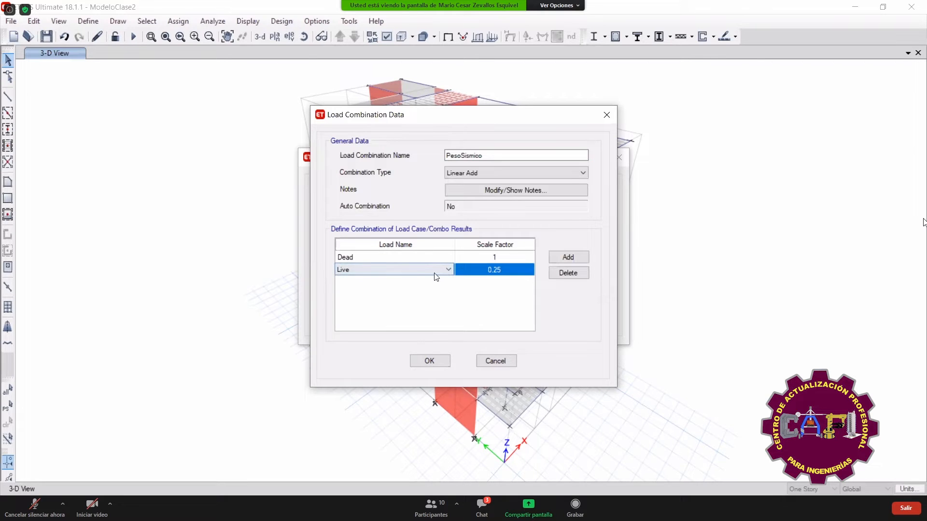
{"action": "left_click", "coordinate": [499, 155]}
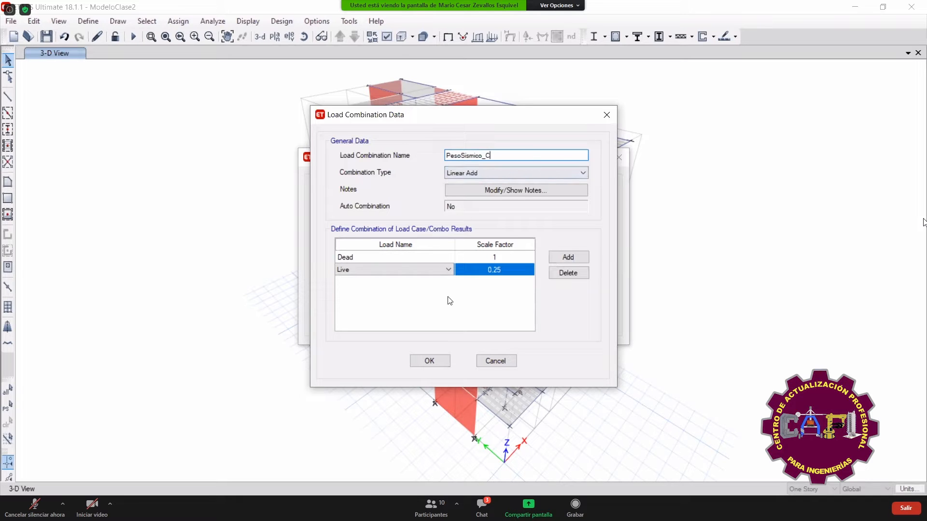
{"action": "left_click", "coordinate": [433, 363]}
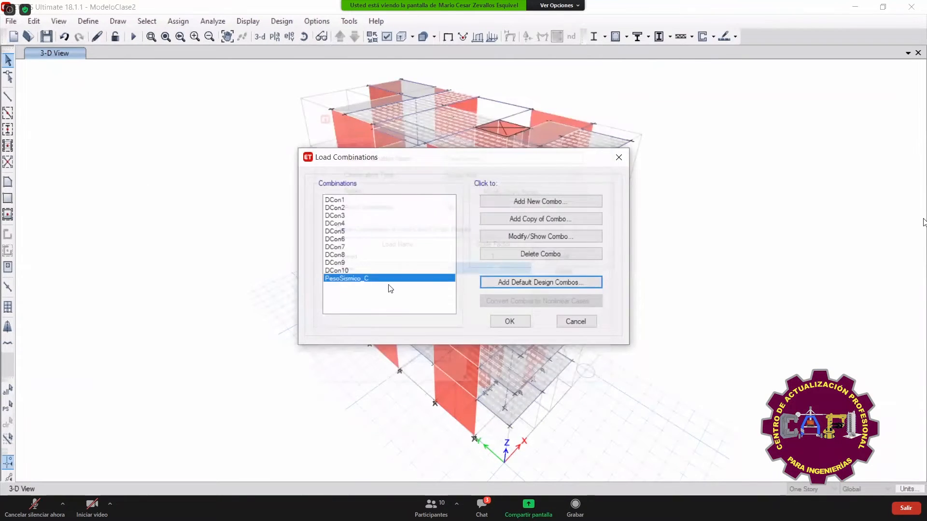
{"action": "left_click", "coordinate": [505, 317]}
- Run the analysis and return the 3-D view to the undeformed shape
{"action": "left_click", "coordinate": [133, 37]}
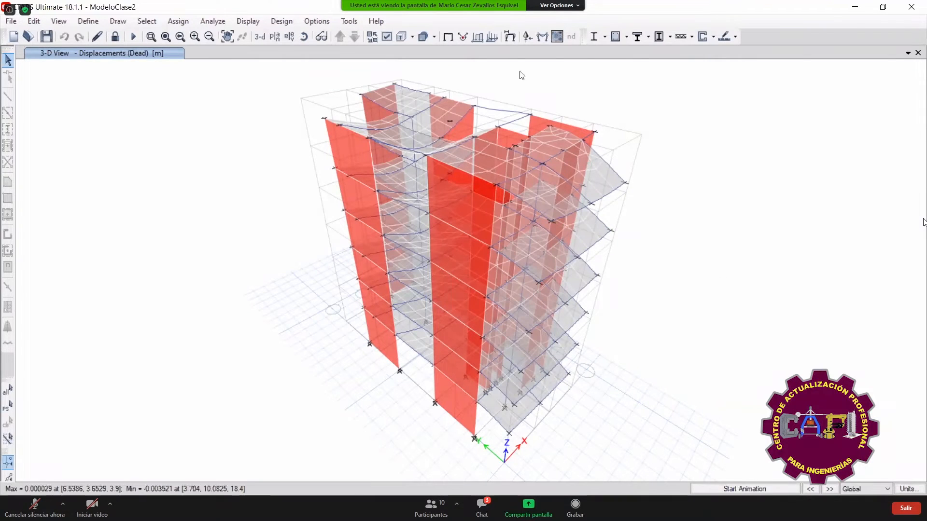
{"action": "left_click", "coordinate": [451, 39]}
- Choose only the Story Forces table from the structure output results for display, deselecting Story Stiffness
{"action": "left_click", "coordinate": [255, 24]}
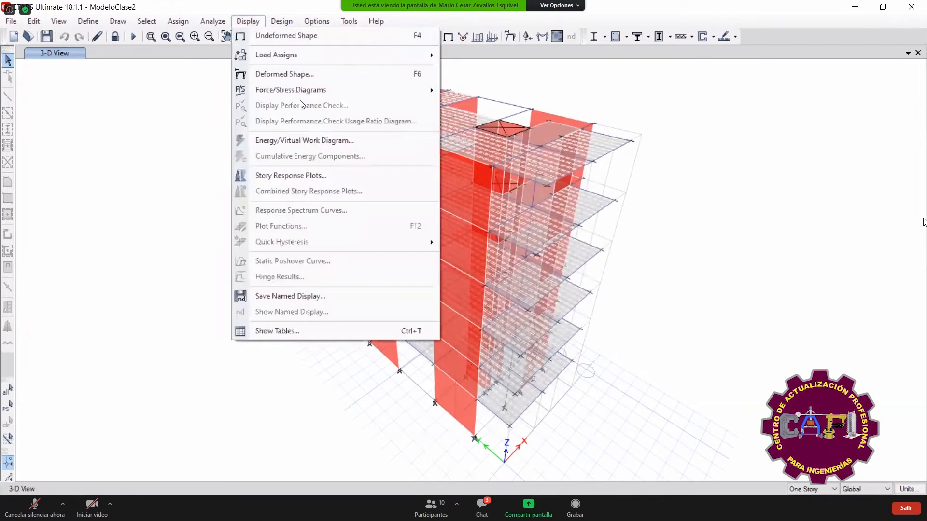
{"action": "left_click", "coordinate": [281, 332]}
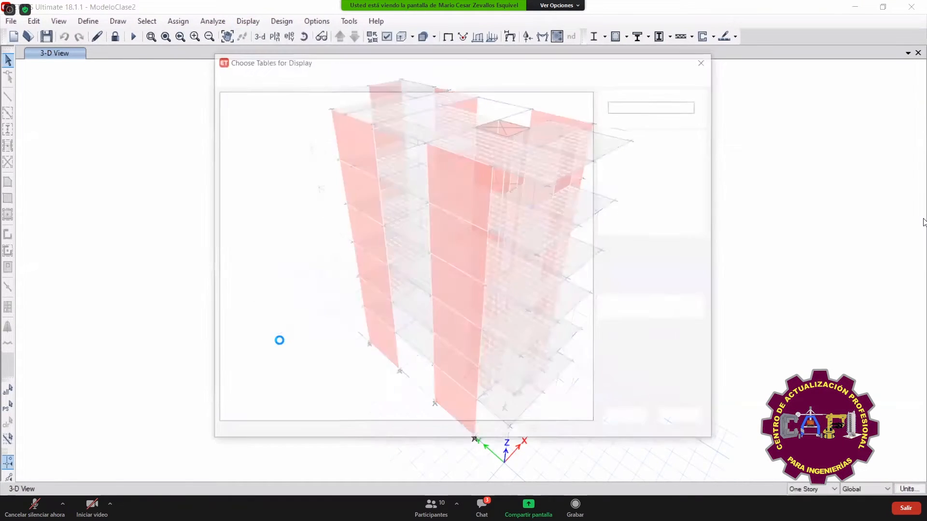
{"action": "left_click", "coordinate": [232, 251]}
{"action": "left_click", "coordinate": [243, 279]}
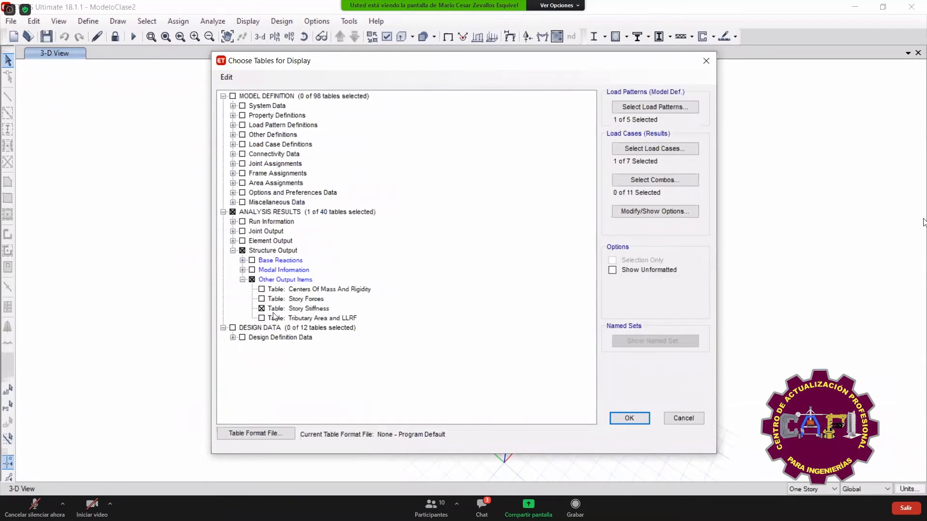
{"action": "left_click", "coordinate": [261, 309]}
{"action": "left_click", "coordinate": [262, 299]}
{"action": "left_click", "coordinate": [262, 299]}
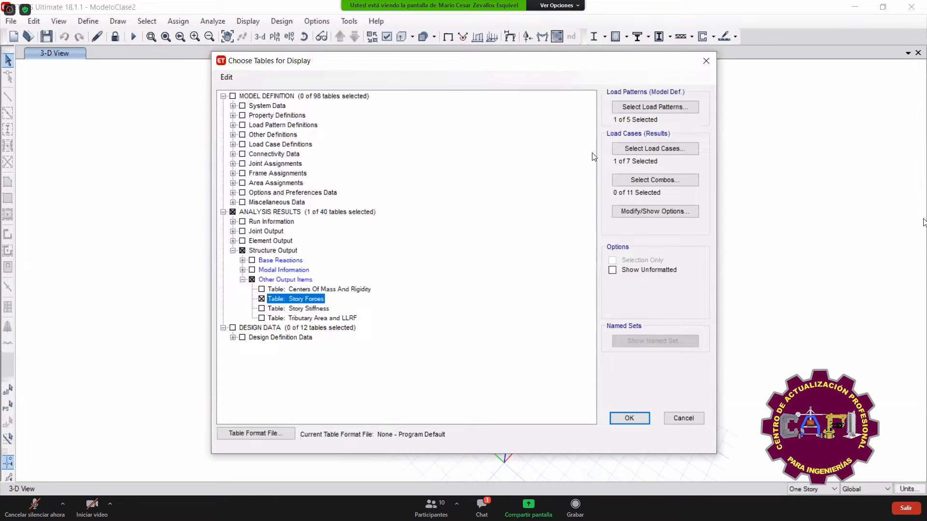
- Include the Dead and Live load patterns in the table output
{"action": "left_click", "coordinate": [649, 107]}
{"action": "left_click", "coordinate": [413, 235]}
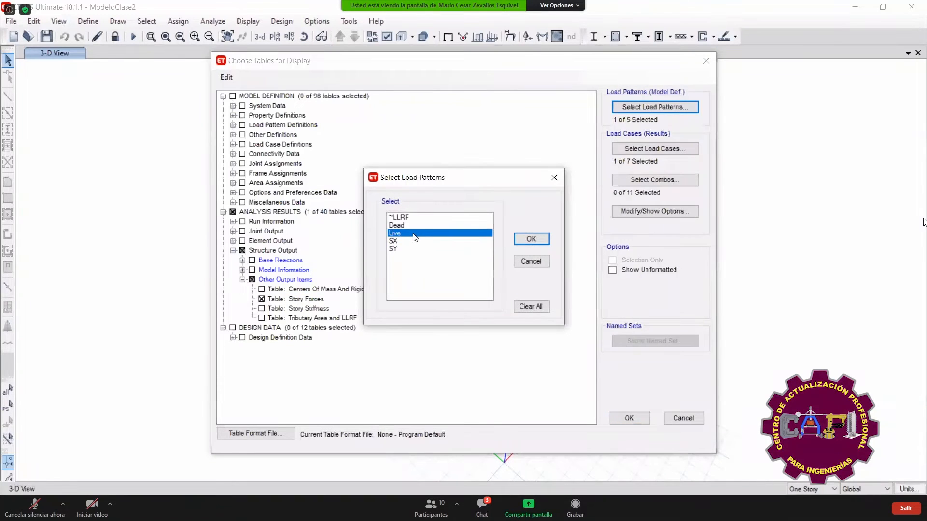
{"action": "left_click", "coordinate": [411, 226]}
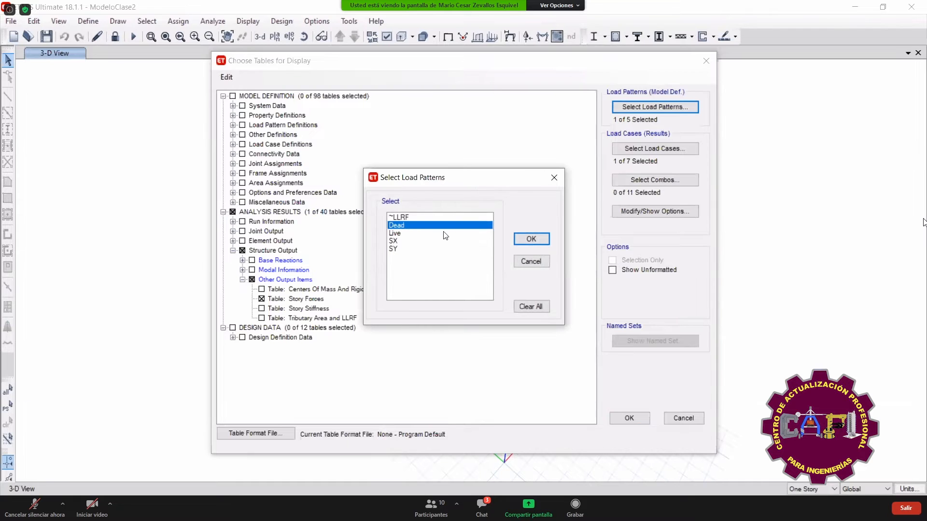
{"action": "left_click", "coordinate": [408, 233], "text": "ctrl"}
{"action": "left_click", "coordinate": [531, 239]}
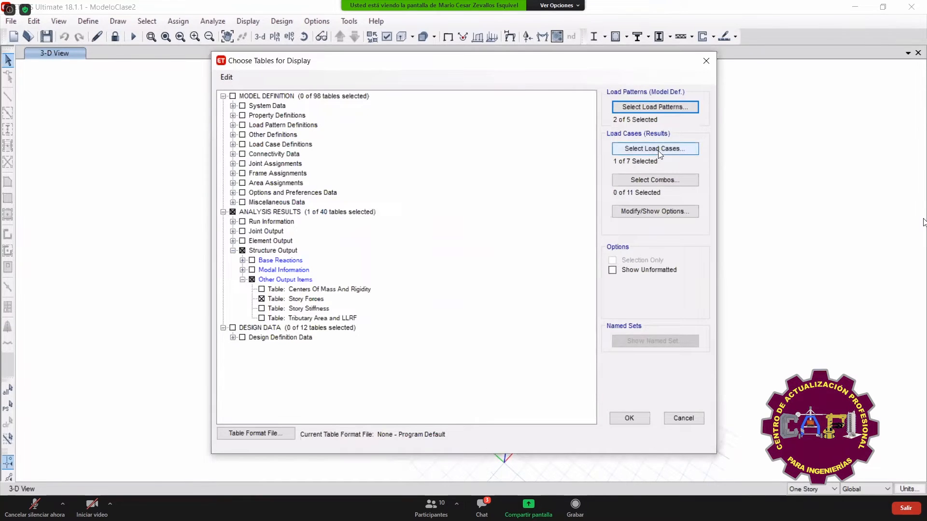
- Include the Dead and Live load cases and the PesoSismico_C combination, and display the Story Forces table
{"action": "left_click", "coordinate": [655, 149]}
{"action": "left_click_drag", "start_coordinate": [365, 150], "coordinate": [366, 157]}
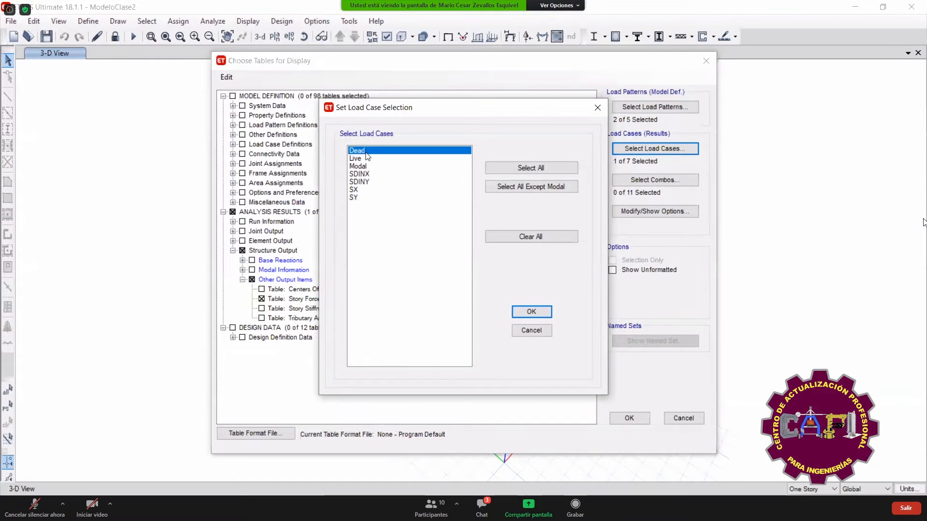
{"action": "left_click", "coordinate": [532, 309]}
{"action": "left_click", "coordinate": [660, 183]}
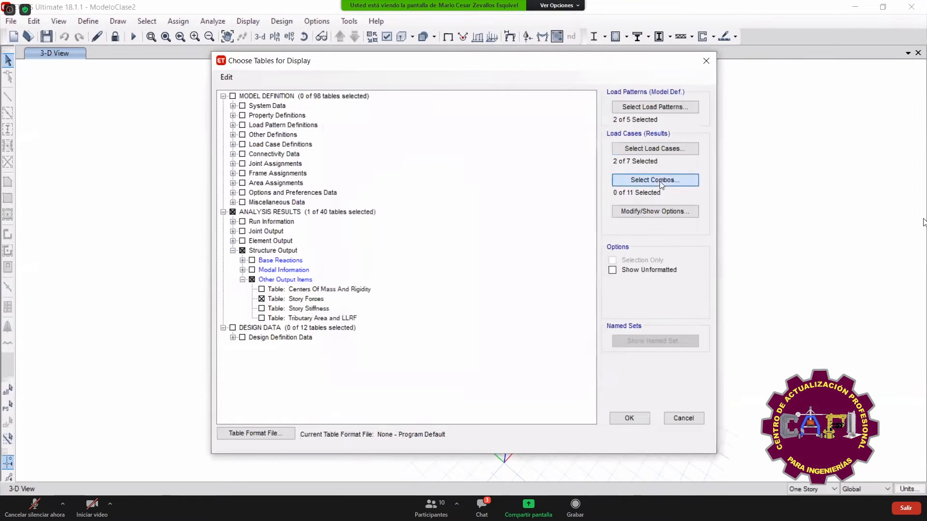
{"action": "left_click", "coordinate": [375, 230]}
{"action": "left_click", "coordinate": [531, 314]}
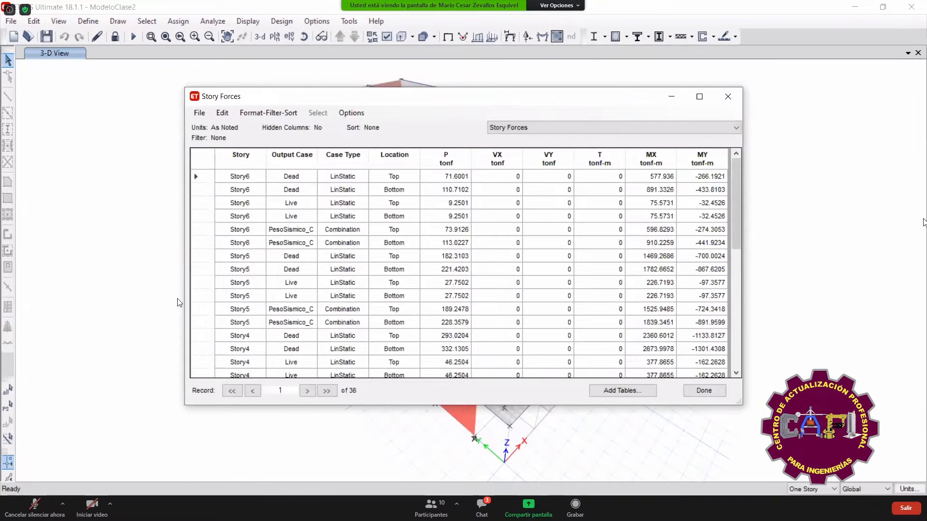
- Filter the Story Forces table to output case PesoSismico_C and location Bottom
{"action": "right_click", "coordinate": [286, 161]}
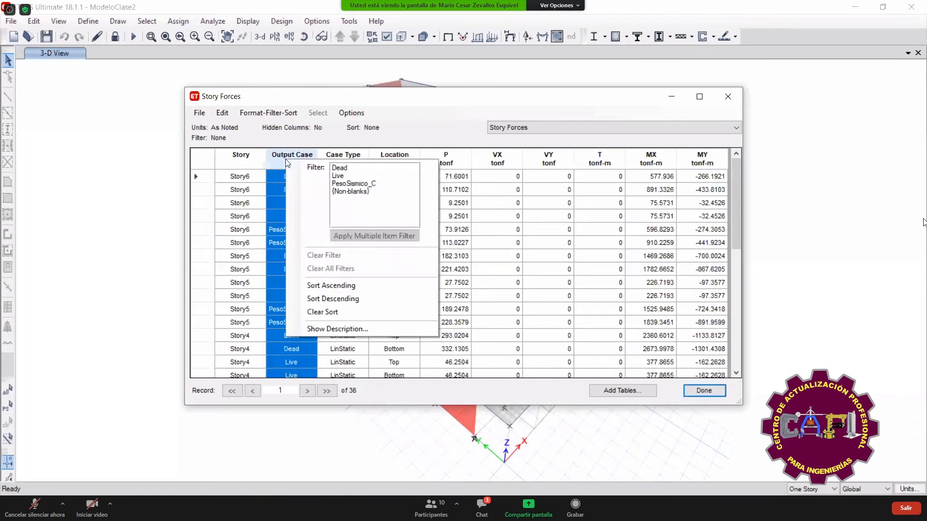
{"action": "left_click", "coordinate": [353, 184]}
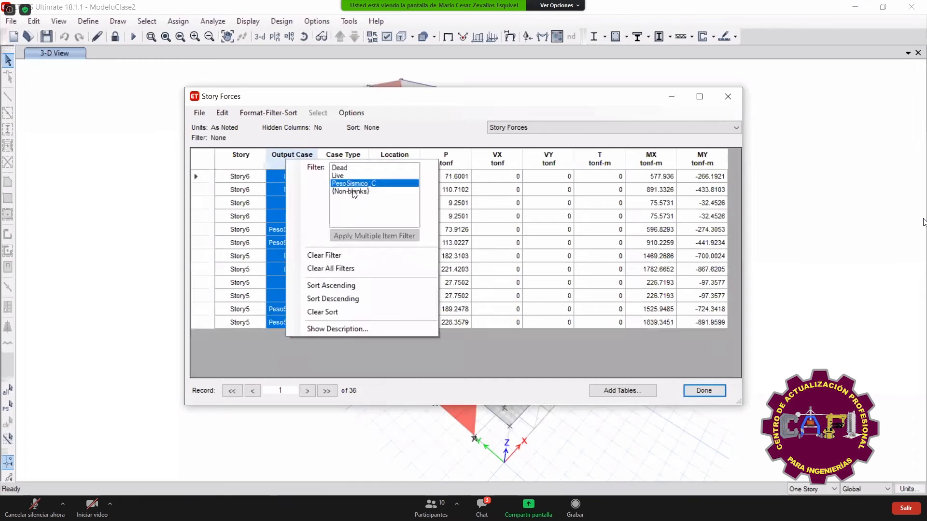
{"action": "left_click", "coordinate": [172, 239]}
{"action": "left_click", "coordinate": [406, 156]}
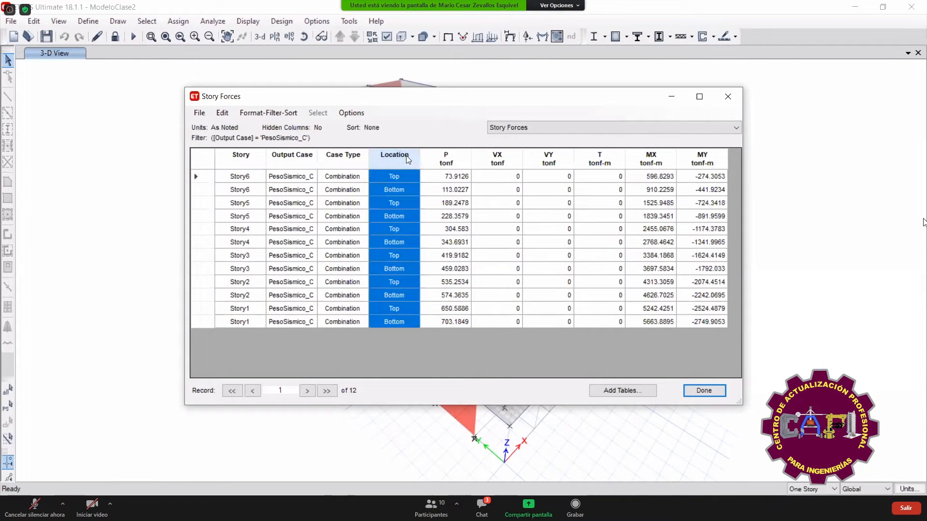
{"action": "right_click", "coordinate": [407, 156]}
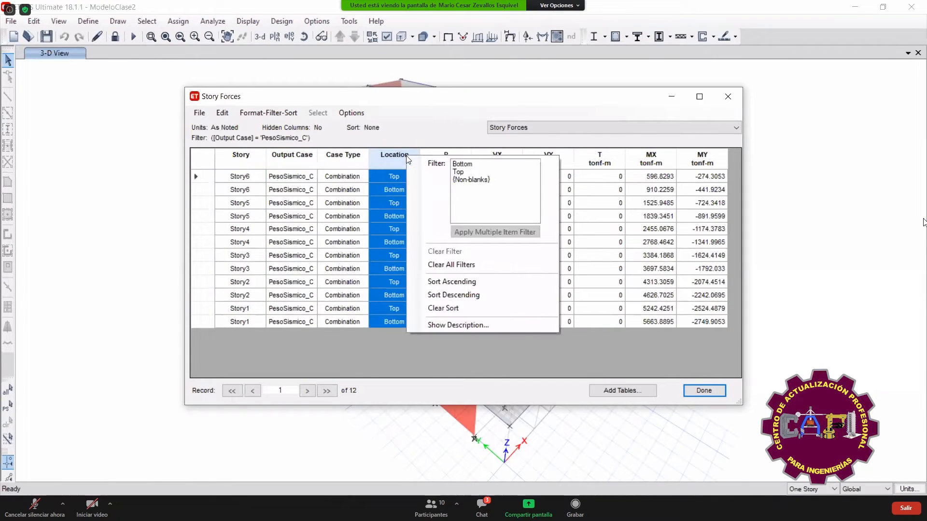
{"action": "left_click", "coordinate": [465, 165]}
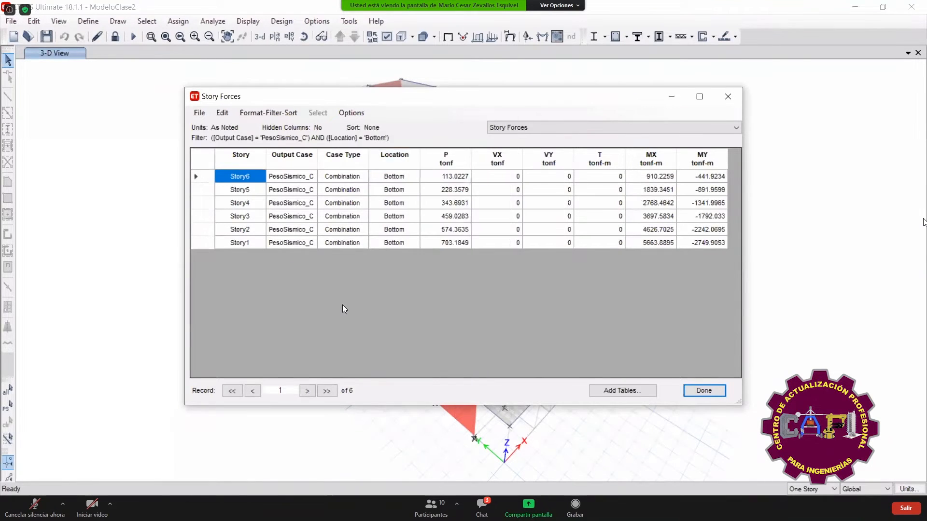
{"action": "left_click_drag", "start_coordinate": [446, 176], "coordinate": [446, 243]}
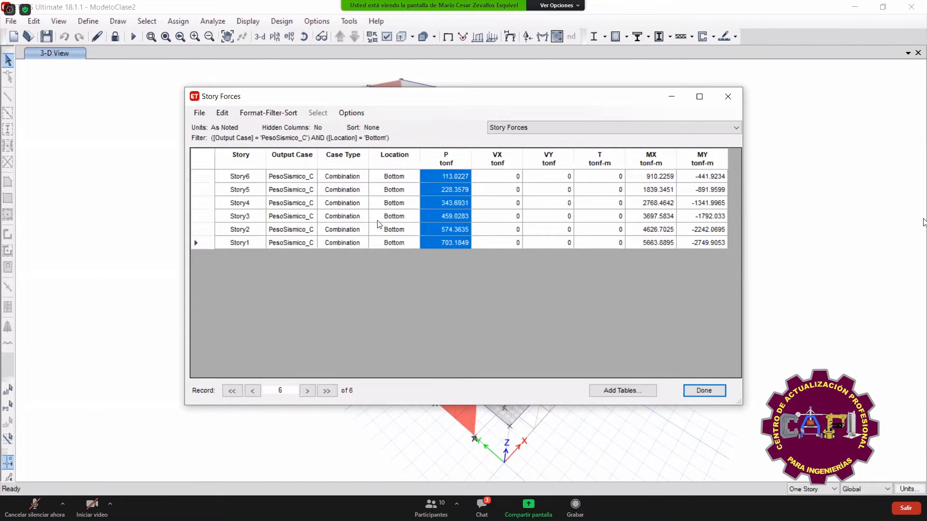
{"action": "right_click", "coordinate": [440, 193]}
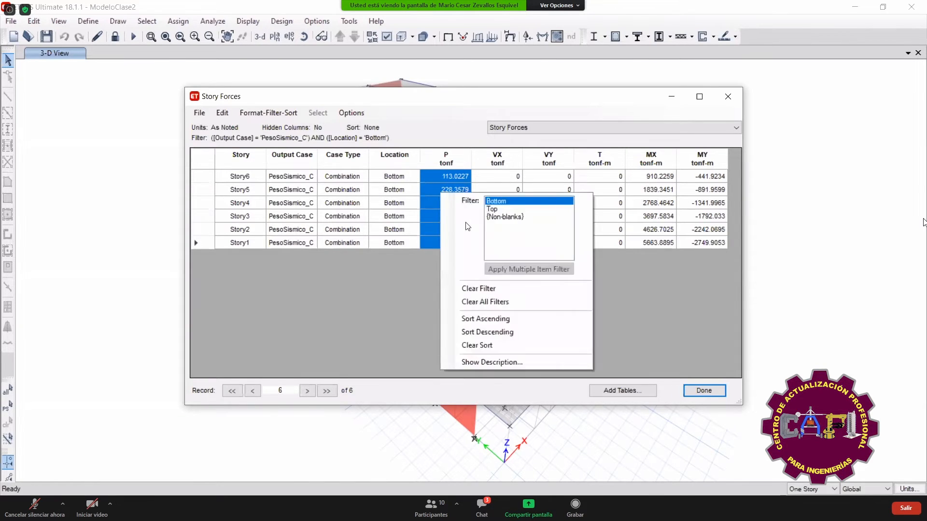
{"action": "left_click", "coordinate": [411, 278]}
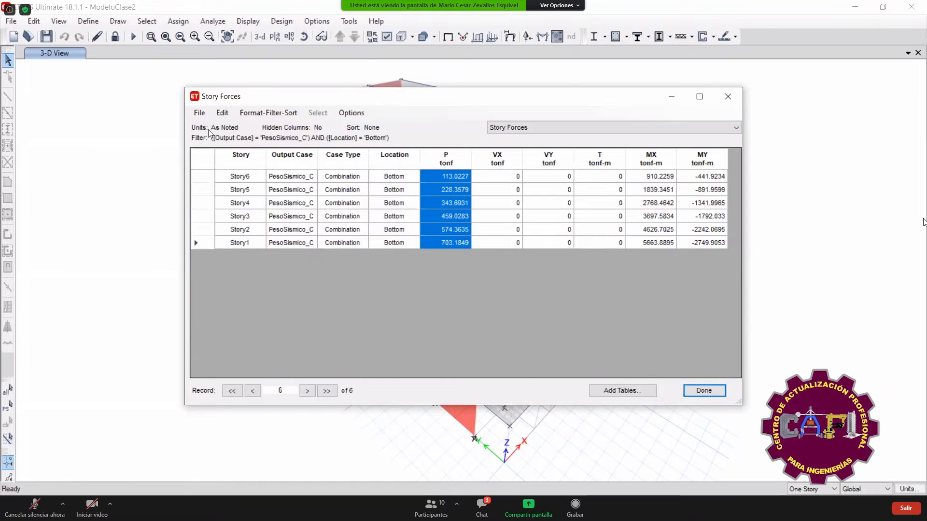
- Export the filtered Story Forces table to Excel and maximize the exported workbook
{"action": "left_click", "coordinate": [200, 113]}
{"action": "mouse_move", "coordinate": [376, 127]}
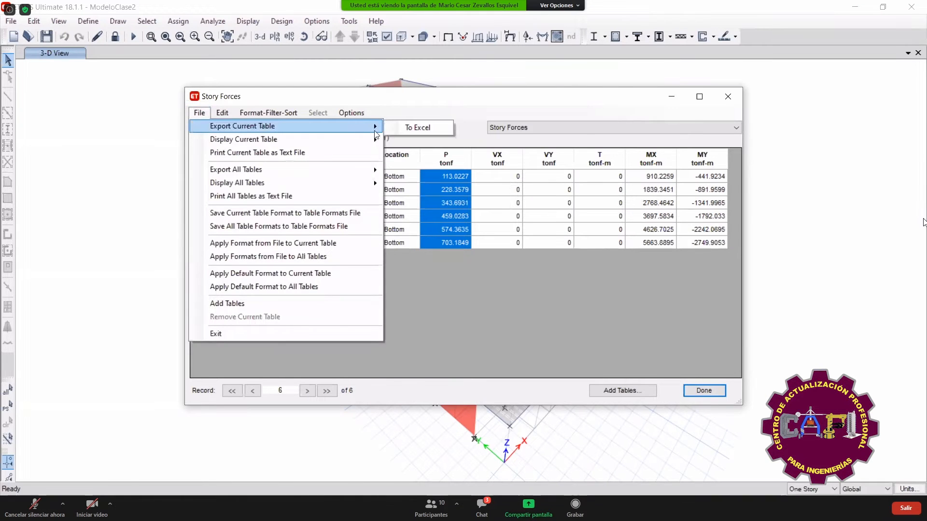
{"action": "left_click", "coordinate": [404, 136]}
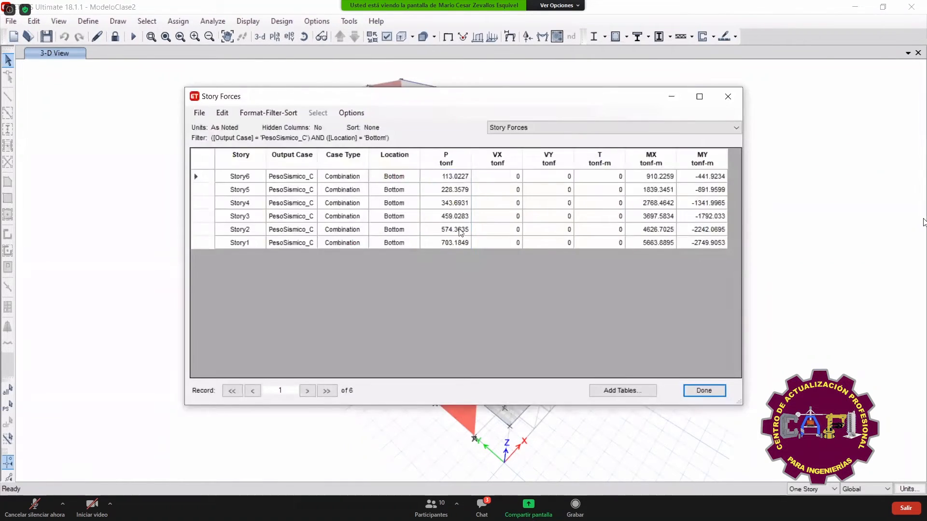
{"action": "left_click", "coordinate": [491, 510]}
{"action": "left_click", "coordinate": [532, 477]}
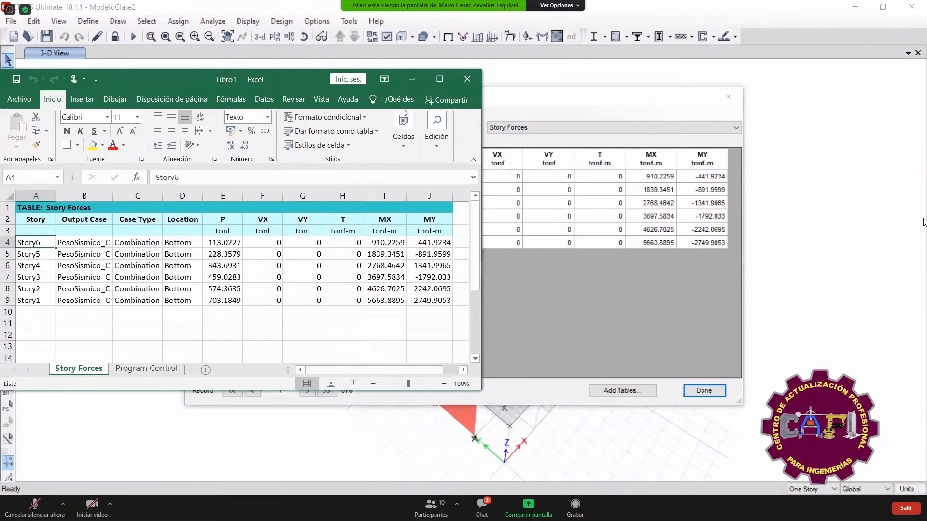
{"action": "left_click", "coordinate": [439, 78]}
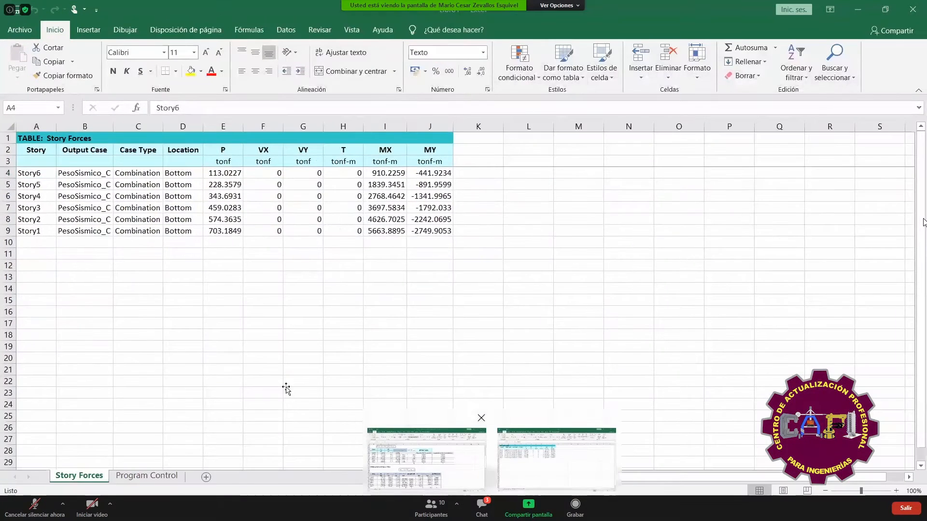
- Switch to the irregularities workbook and examine the IRREGULARIDAD DE MASA O PESO table with its story masses
{"action": "left_click", "coordinate": [427, 460]}
{"action": "left_click", "coordinate": [91, 261]}
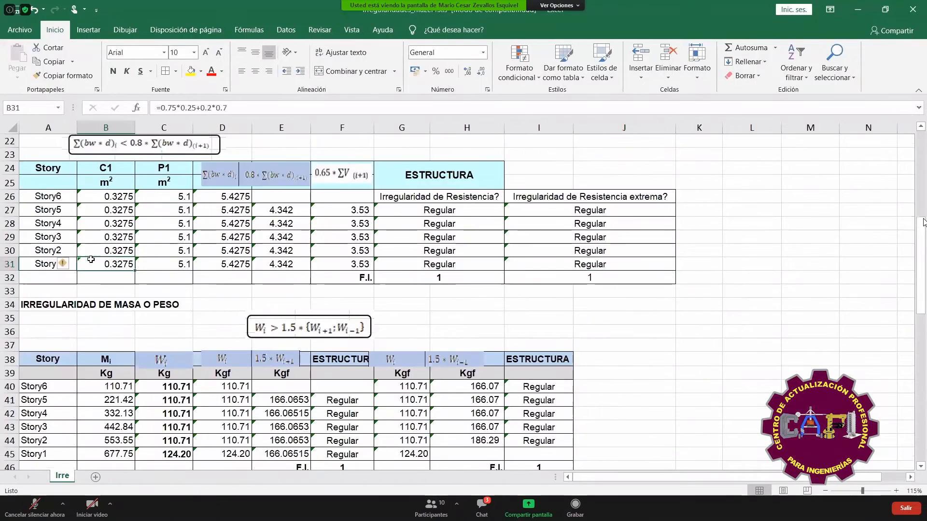
{"action": "scroll", "coordinate": [96, 257], "scroll_direction": "down", "scroll_amount": 2}
{"action": "scroll", "coordinate": [96, 256], "scroll_direction": "down", "scroll_amount": 2}
{"action": "left_click", "coordinate": [99, 305]}
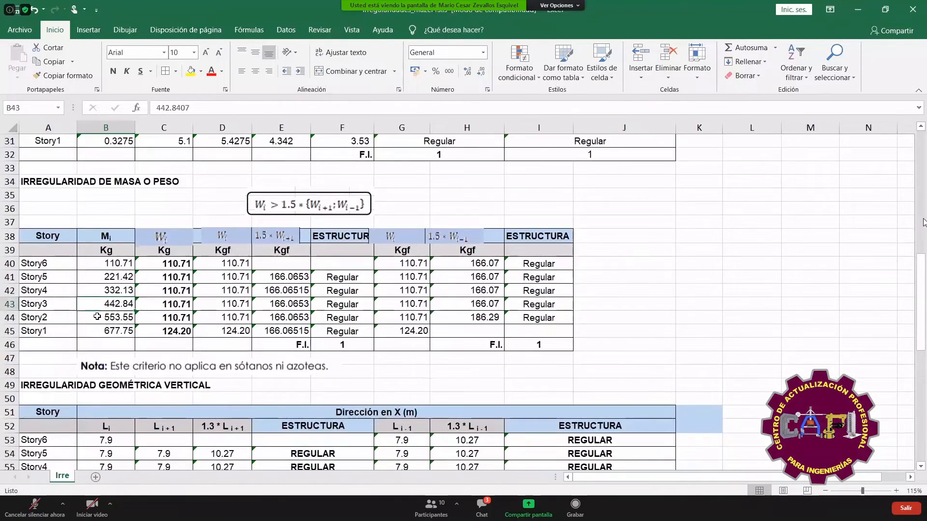
{"action": "key", "text": "Down"}
{"action": "scroll", "coordinate": [102, 290], "scroll_direction": "down", "scroll_amount": 1}
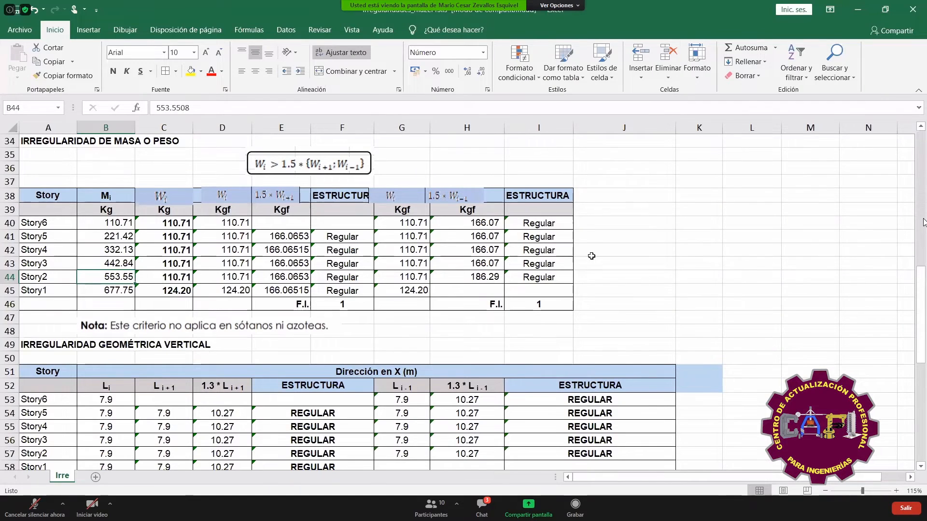
- Return to ETABS, move the Story Forces window aside and sketch a four-level blue frame with a base support beside it
{"action": "key", "text": "alt+Tab"}
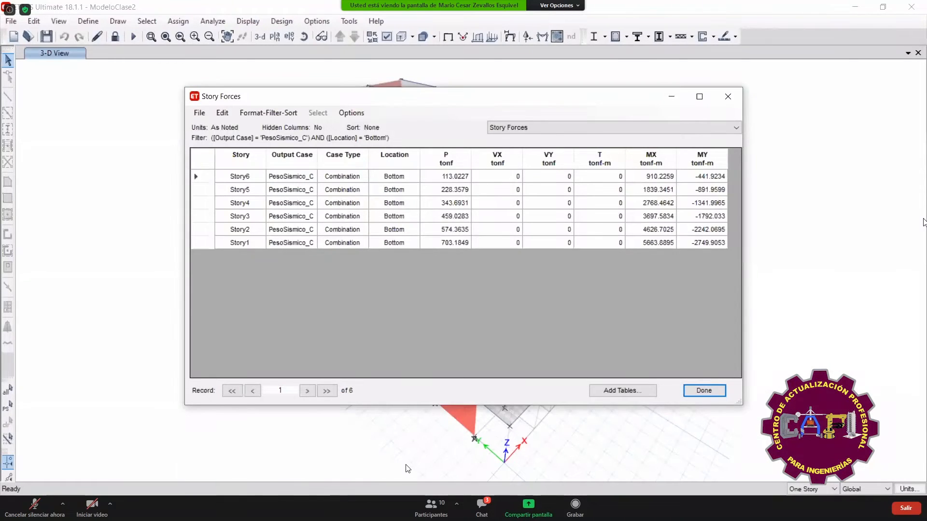
{"action": "left_click_drag", "start_coordinate": [486, 96], "coordinate": [358, 101]}
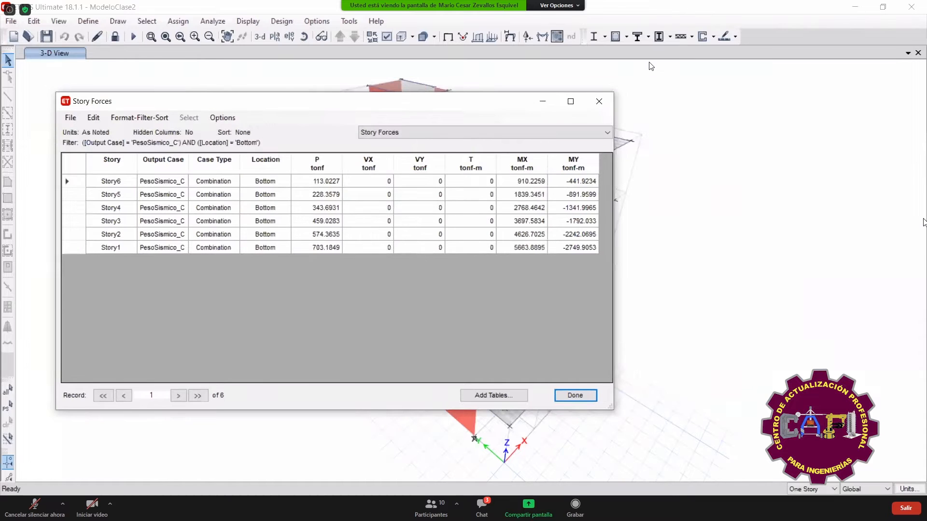
{"action": "left_click_drag", "start_coordinate": [681, 140], "coordinate": [675, 247]}
{"action": "left_click_drag", "start_coordinate": [679, 312], "coordinate": [668, 390]}
{"action": "mouse_move", "coordinate": [681, 141]}
{"action": "left_mouse_down"}
{"action": "mouse_move", "coordinate": [804, 140]}
{"action": "mouse_move", "coordinate": [803, 380]}
{"action": "left_mouse_up"}
{"action": "left_click_drag", "start_coordinate": [646, 390], "coordinate": [674, 390]}
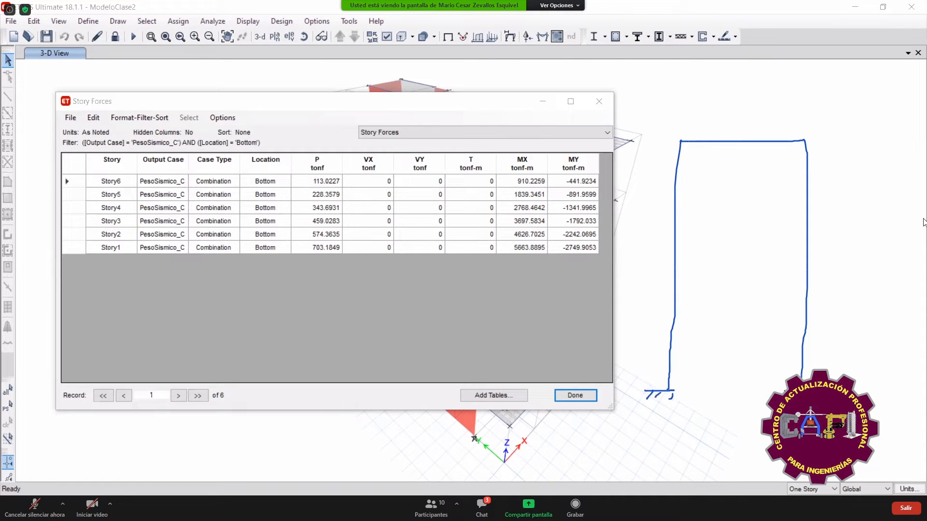
{"action": "left_click_drag", "start_coordinate": [675, 323], "coordinate": [809, 317]}
{"action": "left_click_drag", "start_coordinate": [676, 265], "coordinate": [803, 266]}
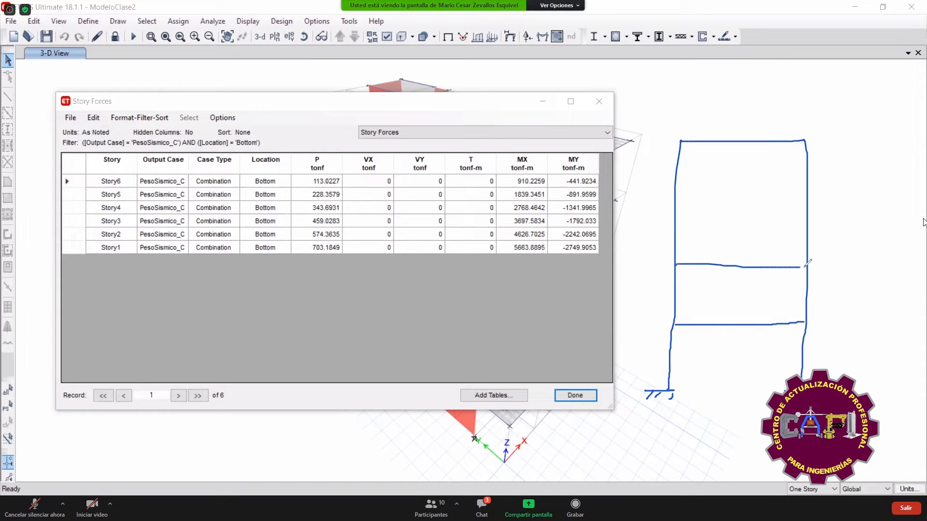
{"action": "left_click_drag", "start_coordinate": [679, 210], "coordinate": [797, 215]}
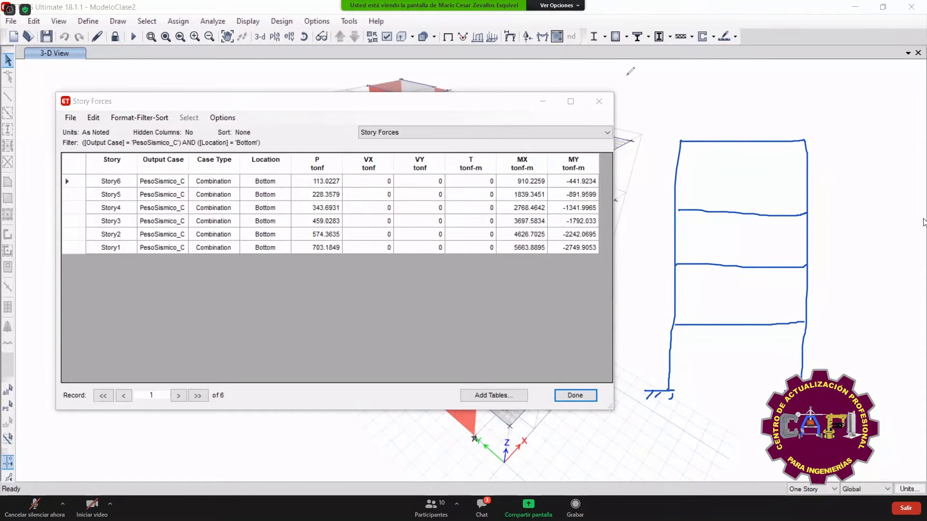
- Mark the lower and upper ends of the sketched frame's first-story column in red, labelled B and T
{"action": "mouse_move", "coordinate": [659, 385]}
{"action": "left_mouse_down"}
{"action": "mouse_move", "coordinate": [671, 376]}
{"action": "mouse_move", "coordinate": [685, 384]}
{"action": "mouse_move", "coordinate": [651, 386]}
{"action": "mouse_move", "coordinate": [698, 385]}
{"action": "mouse_move", "coordinate": [694, 392]}
{"action": "left_mouse_up"}
{"action": "left_click", "coordinate": [694, 383]}
{"action": "mouse_move", "coordinate": [669, 333]}
{"action": "left_mouse_down"}
{"action": "mouse_move", "coordinate": [675, 325]}
{"action": "mouse_move", "coordinate": [694, 342]}
{"action": "mouse_move", "coordinate": [698, 333]}
{"action": "left_mouse_up"}
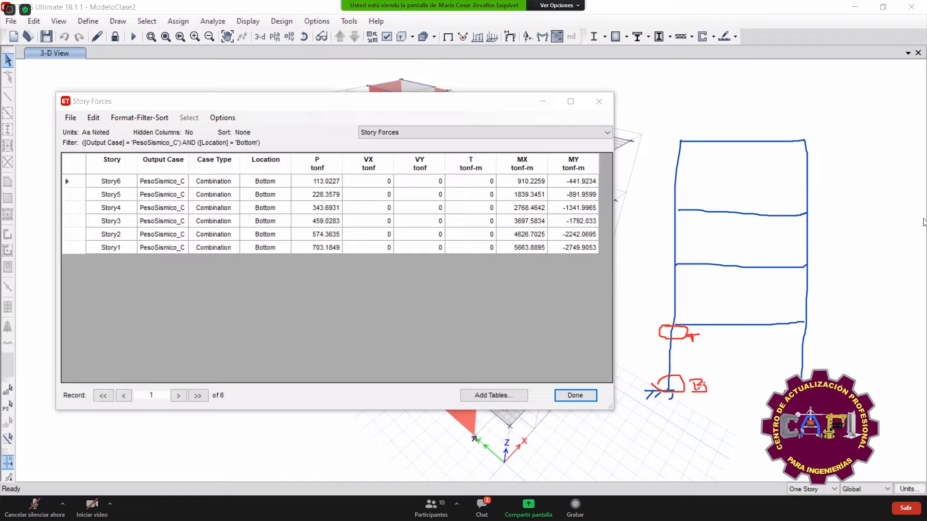
- Write T<B in red beside the sketched frame and draw a red bracket along each story's height
{"action": "left_click_drag", "start_coordinate": [850, 218], "coordinate": [874, 232]}
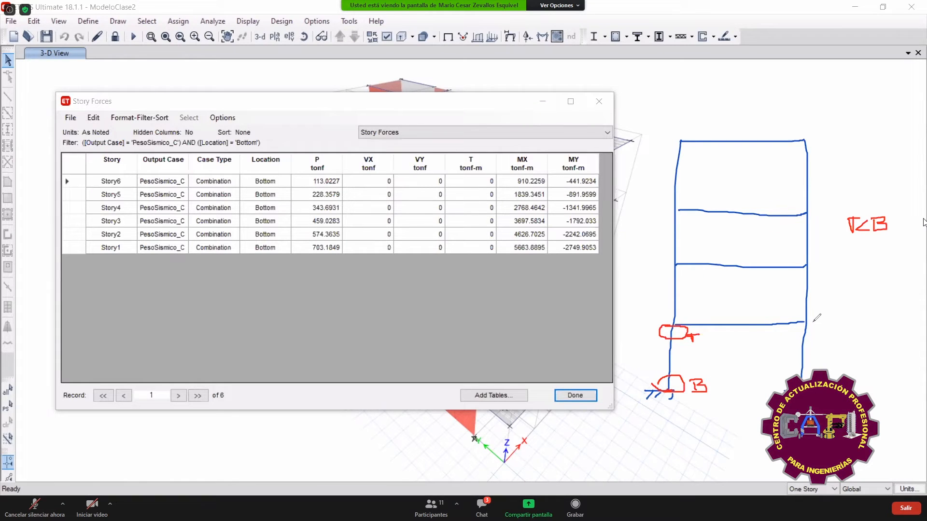
{"action": "left_click_drag", "start_coordinate": [825, 321], "coordinate": [831, 379]}
{"action": "left_click_drag", "start_coordinate": [820, 264], "coordinate": [816, 316]}
{"action": "left_click_drag", "start_coordinate": [805, 215], "coordinate": [815, 264]}
{"action": "left_click_drag", "start_coordinate": [812, 141], "coordinate": [814, 209]}
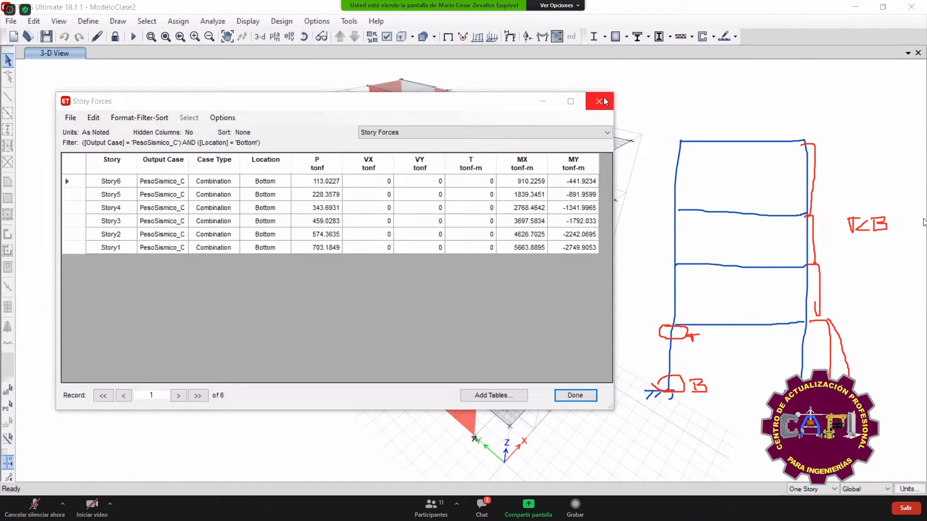
- Filter the Story Forces table to both Bottom and Top locations for the PesoSismico_C output case
{"action": "left_click", "coordinate": [278, 158]}
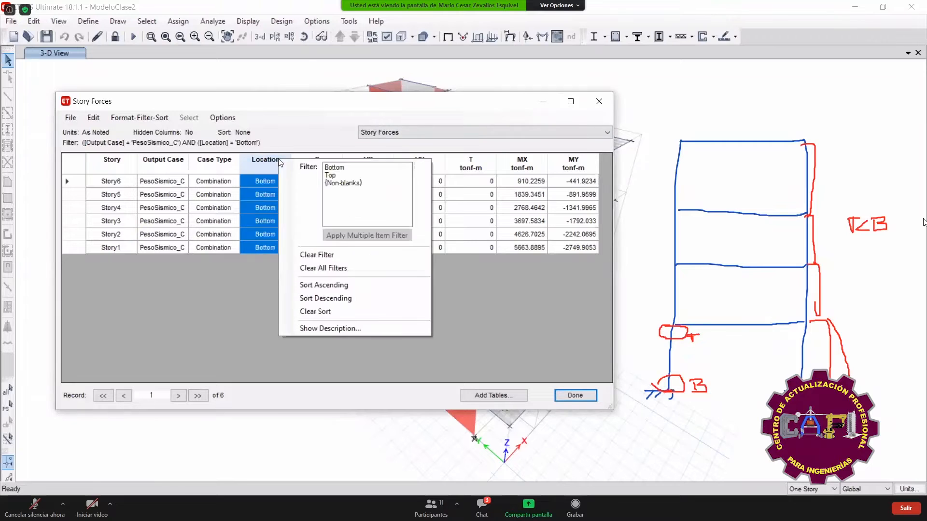
{"action": "left_click", "coordinate": [329, 181]}
{"action": "left_click_drag", "start_coordinate": [332, 168], "coordinate": [332, 176]}
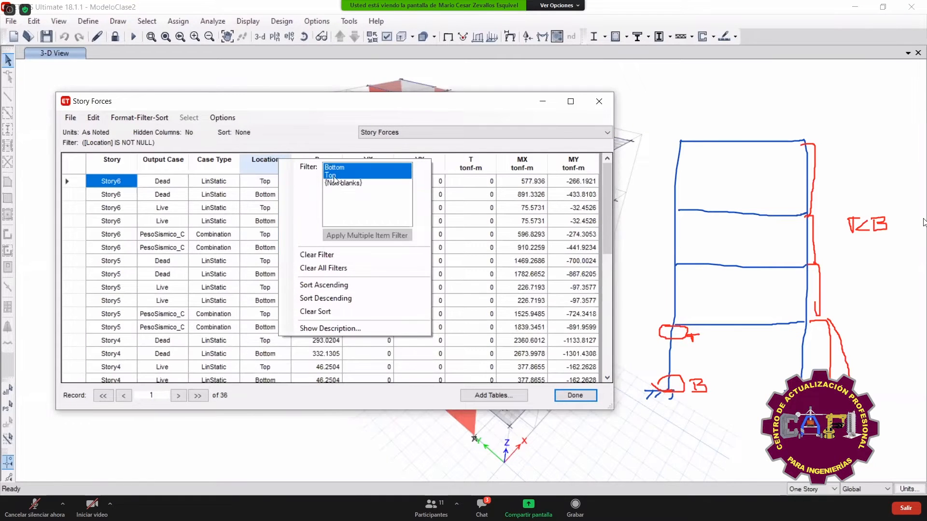
{"action": "left_click", "coordinate": [205, 163]}
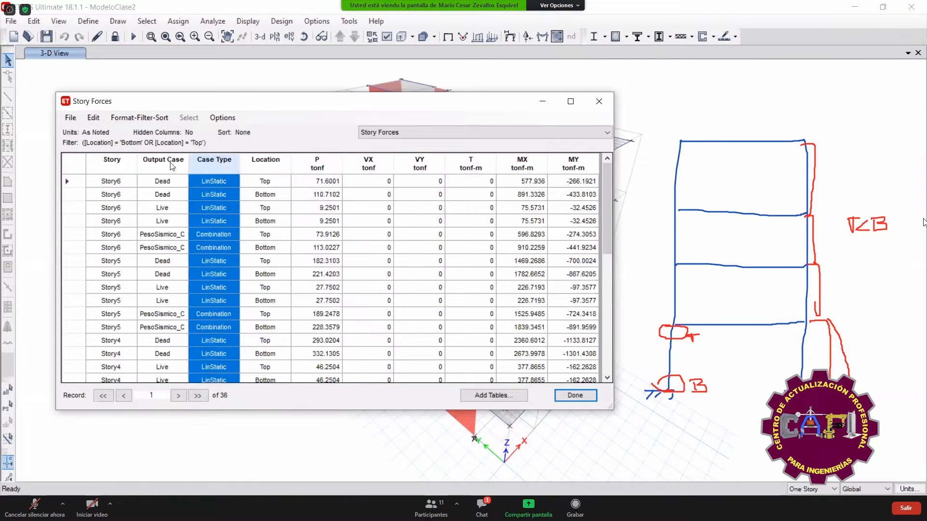
{"action": "right_click", "coordinate": [165, 165]}
{"action": "left_click", "coordinate": [232, 191]}
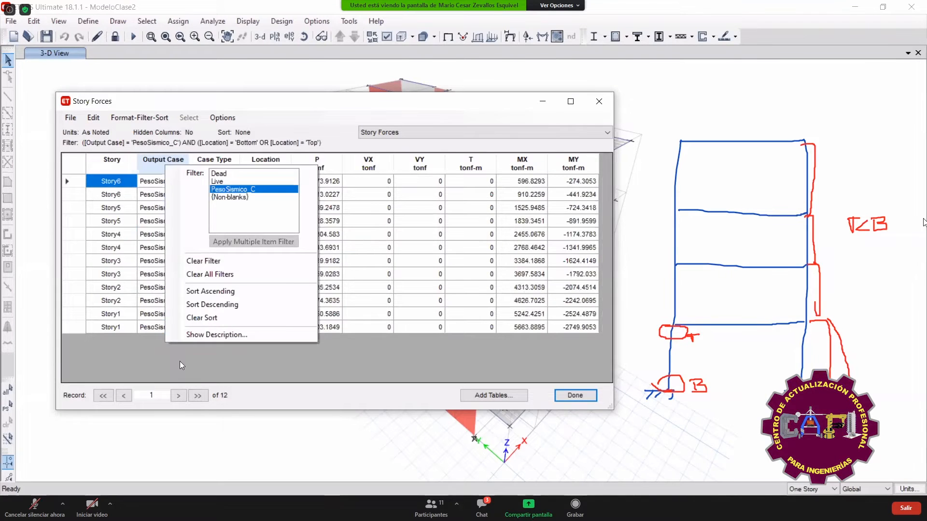
{"action": "left_click", "coordinate": [180, 361]}
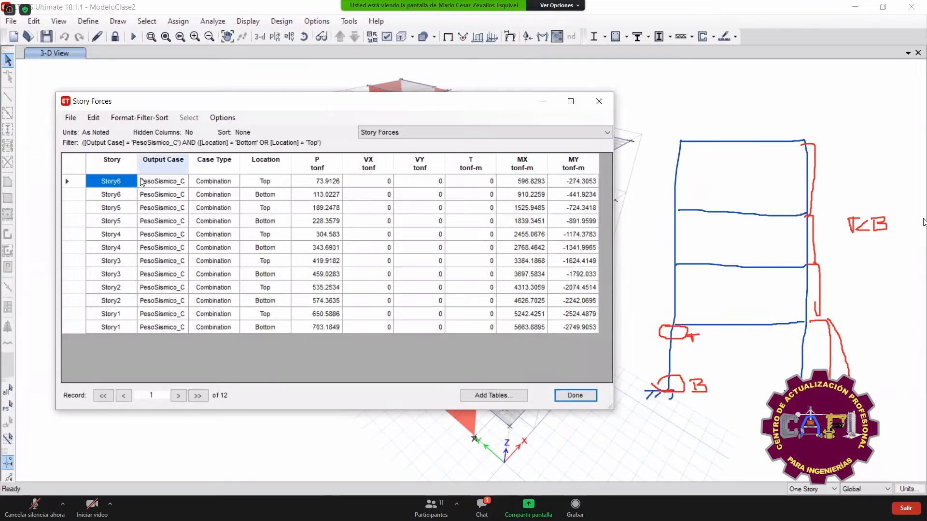
- Select the Story1 Top P value, outline the sketched frame in green down to T and to the base, and clear all annotations
{"action": "left_click", "coordinate": [120, 314]}
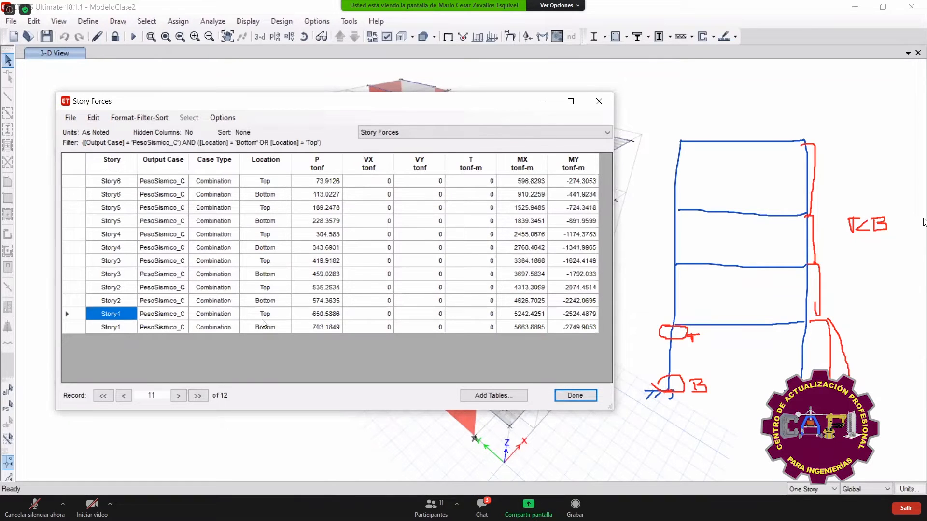
{"action": "left_click", "coordinate": [327, 317]}
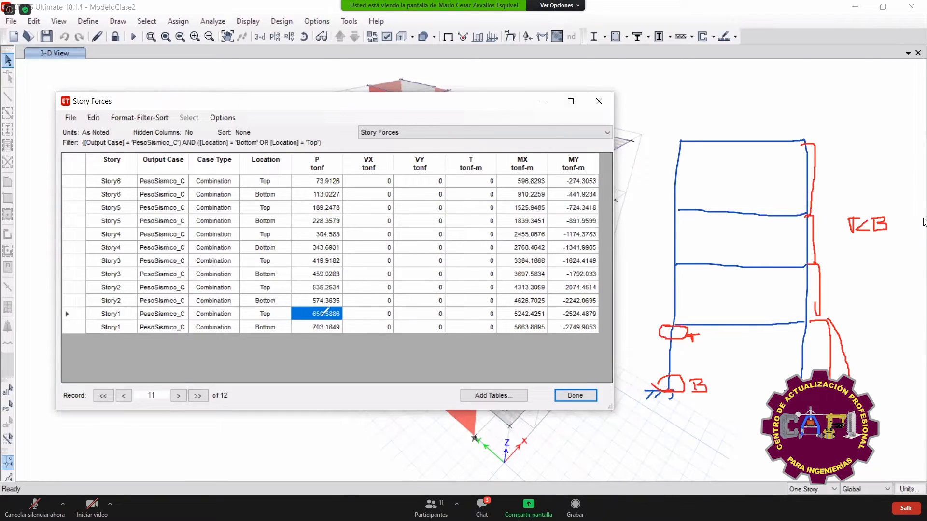
{"action": "mouse_move", "coordinate": [654, 128]}
{"action": "left_mouse_down"}
{"action": "mouse_move", "coordinate": [655, 336]}
{"action": "mouse_move", "coordinate": [818, 345]}
{"action": "left_mouse_up"}
{"action": "mouse_move", "coordinate": [846, 290]}
{"action": "left_mouse_down"}
{"action": "mouse_move", "coordinate": [842, 133]}
{"action": "mouse_move", "coordinate": [656, 130]}
{"action": "left_mouse_up"}
{"action": "left_click_drag", "start_coordinate": [751, 102], "coordinate": [759, 105]}
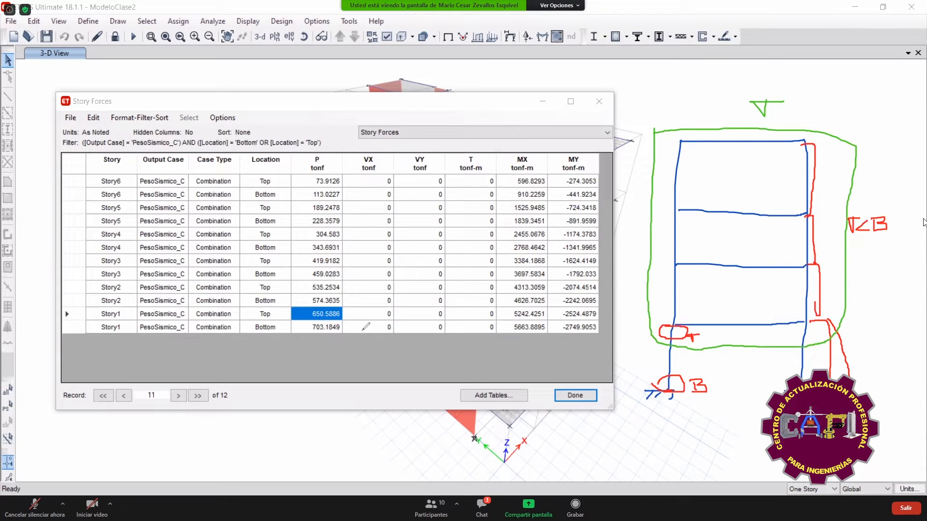
{"action": "mouse_move", "coordinate": [652, 367]}
{"action": "left_mouse_down"}
{"action": "mouse_move", "coordinate": [673, 399]}
{"action": "mouse_move", "coordinate": [842, 381]}
{"action": "mouse_move", "coordinate": [850, 265]}
{"action": "left_mouse_up"}
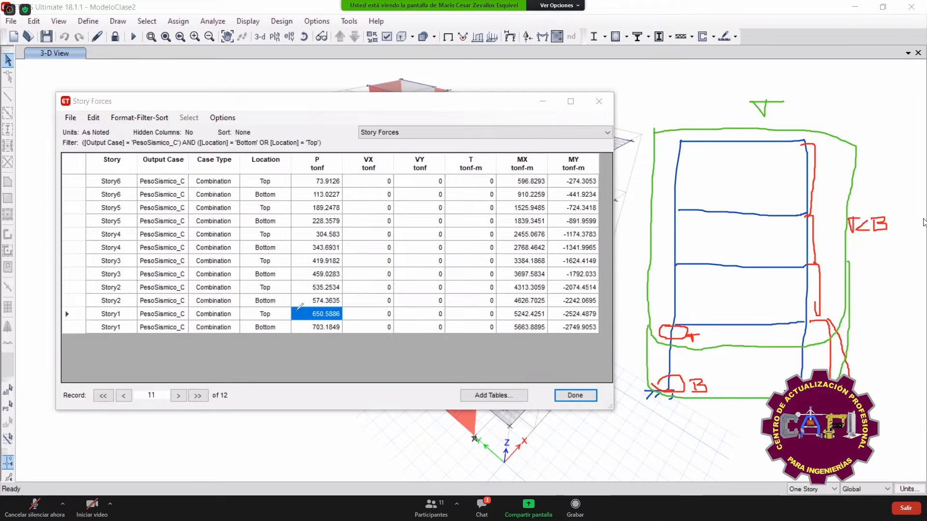
{"action": "left_click", "coordinate": [704, 87]}
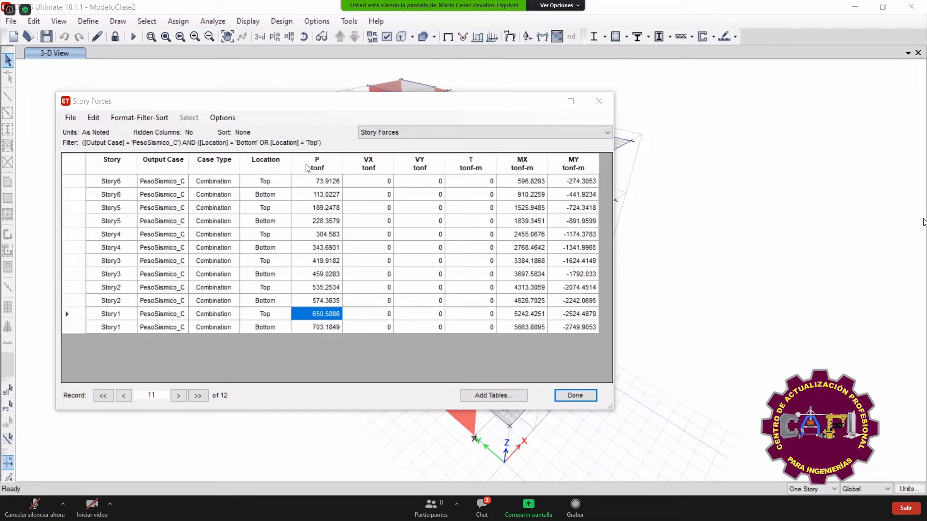
- Filter the Story Forces table's Location column to Bottom only
{"action": "left_click", "coordinate": [266, 160]}
{"action": "right_click", "coordinate": [258, 163]}
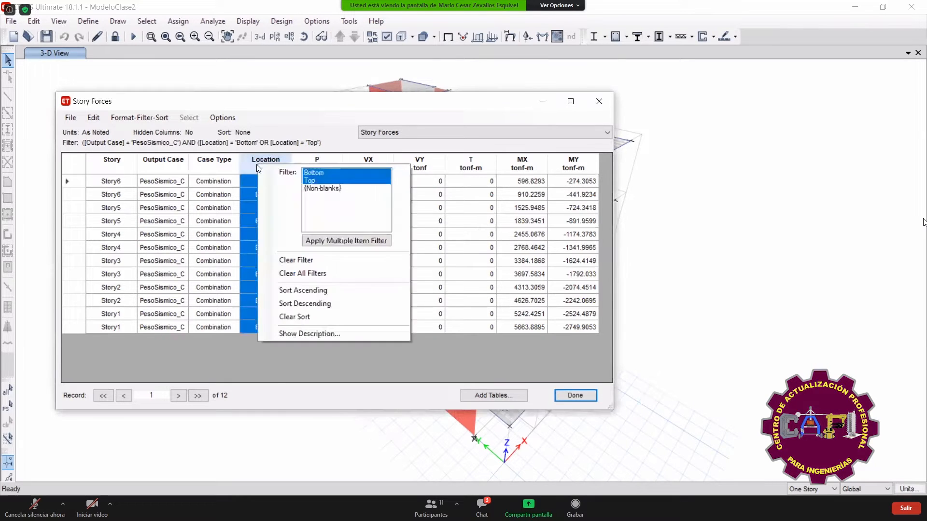
{"action": "left_click", "coordinate": [315, 174]}
{"action": "left_click", "coordinate": [210, 331]}
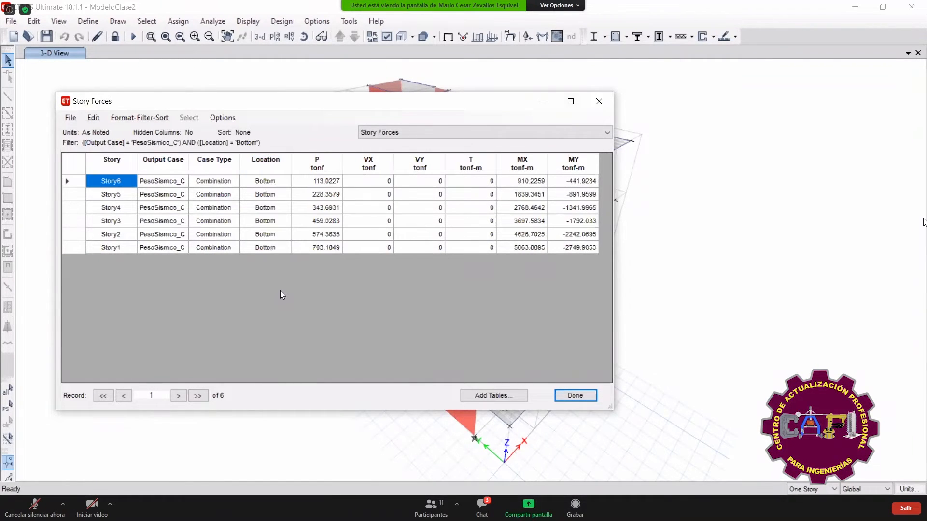
- Switch to the exported Story Forces workbook in Excel and insert three blank columns before the VX column
{"action": "left_click", "coordinate": [492, 509]}
{"action": "left_click", "coordinate": [523, 482]}
{"action": "left_click", "coordinate": [312, 333]}
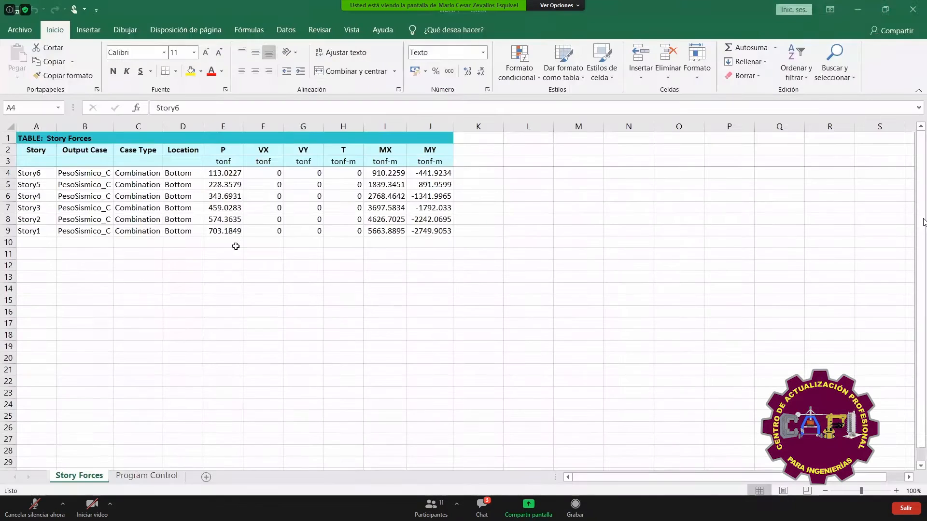
{"action": "left_click", "coordinate": [341, 230]}
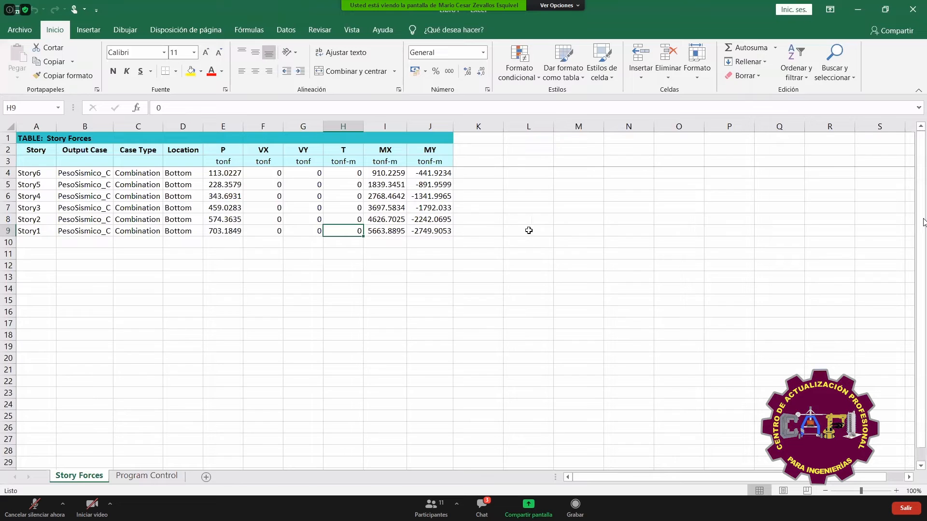
{"action": "left_click", "coordinate": [259, 119]}
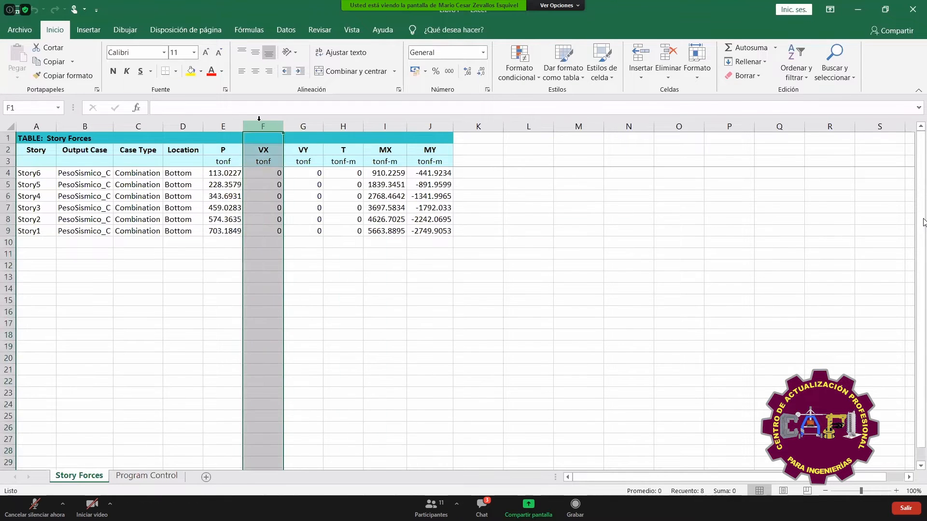
{"action": "key", "text": "ctrl+plus"}
{"action": "key", "text": "ctrl+plus"}
{"action": "key", "text": "ctrl+plus"}
- Compute the Story1 weight in F9 with the formula +E9-E8 and fill it up through F4
{"action": "left_click", "coordinate": [275, 230]}
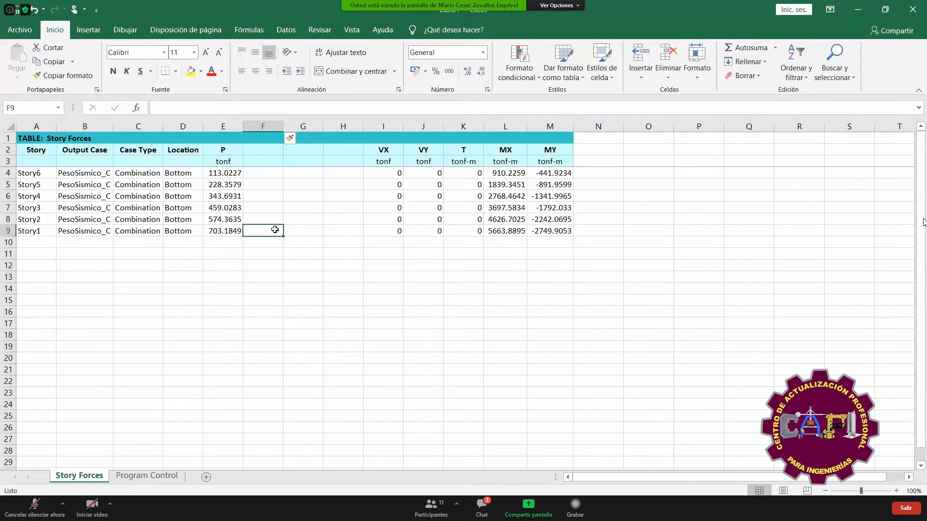
{"action": "type", "text": "+"}
{"action": "key", "text": "Left"}
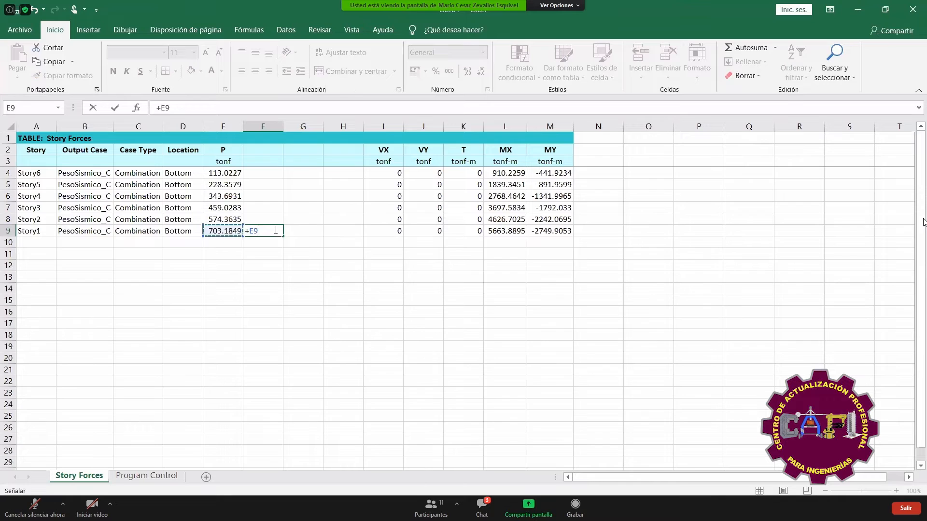
{"action": "type", "text": "-E8"}
{"action": "key", "text": "Up"}
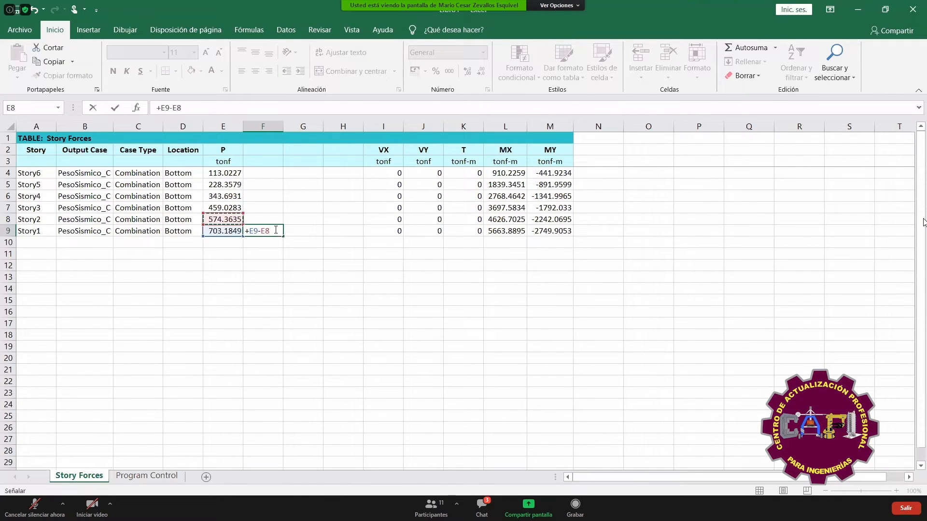
{"action": "key", "text": "Return"}
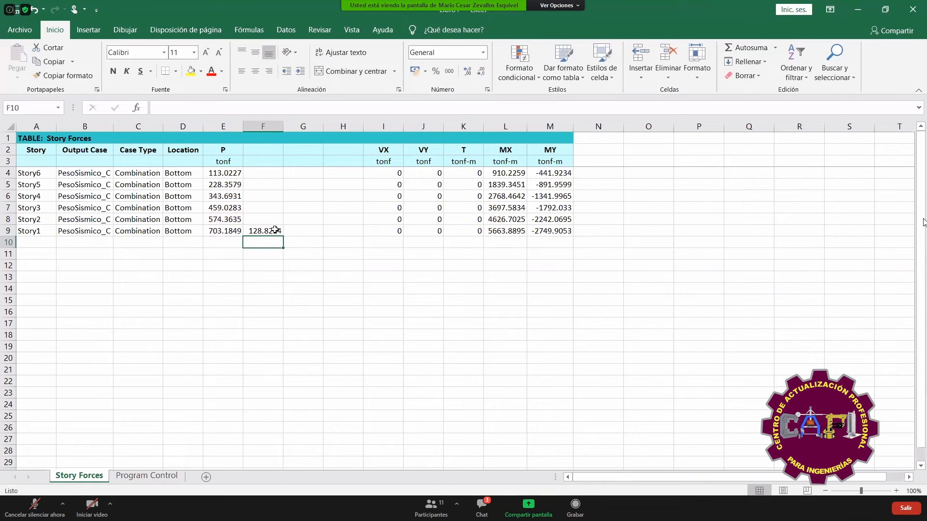
{"action": "left_click", "coordinate": [274, 230]}
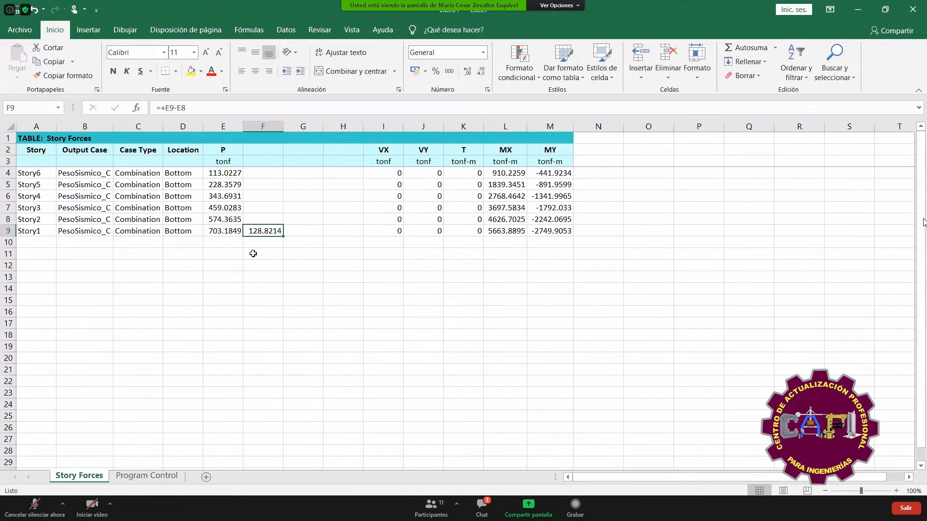
{"action": "left_click_drag", "start_coordinate": [278, 219], "coordinate": [269, 170]}
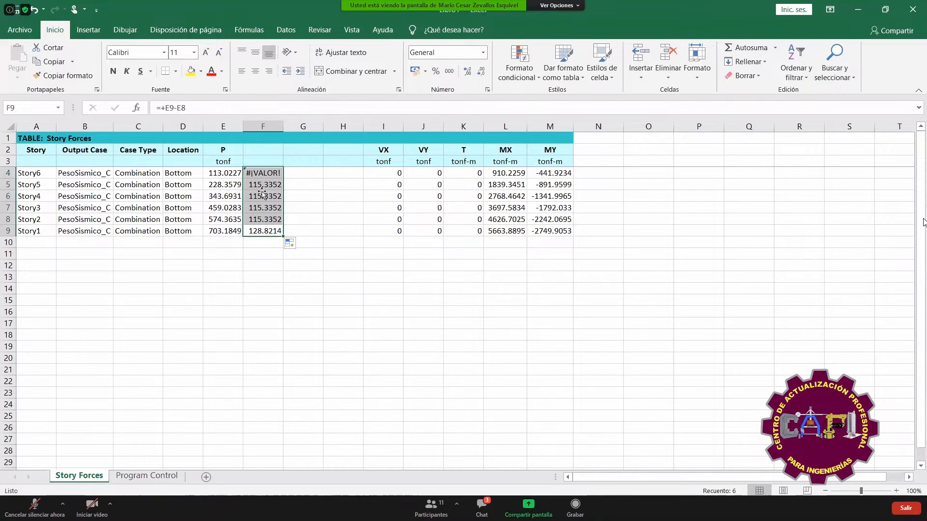
- Clear the invalid formula in F4 and set the Story6 weight to reference E4
{"action": "left_click", "coordinate": [270, 176]}
{"action": "key", "text": "Delete"}
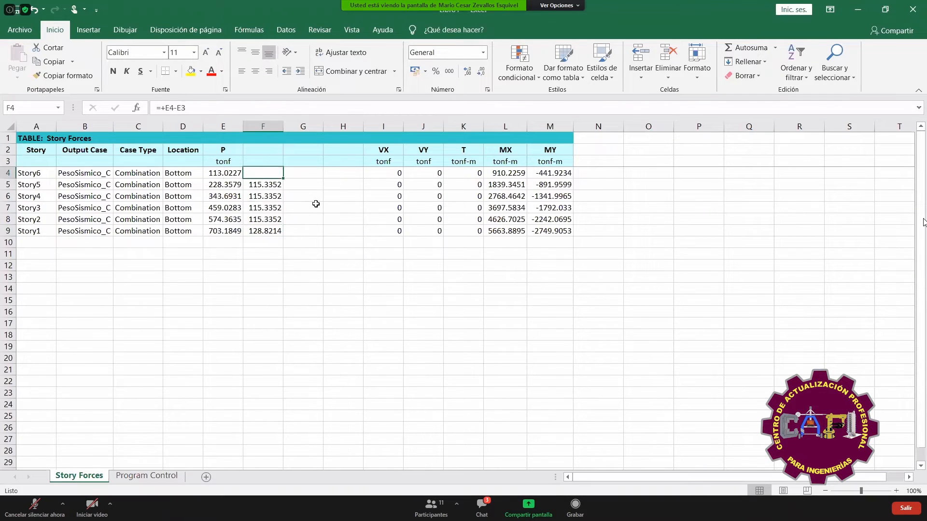
{"action": "key", "text": "Left"}
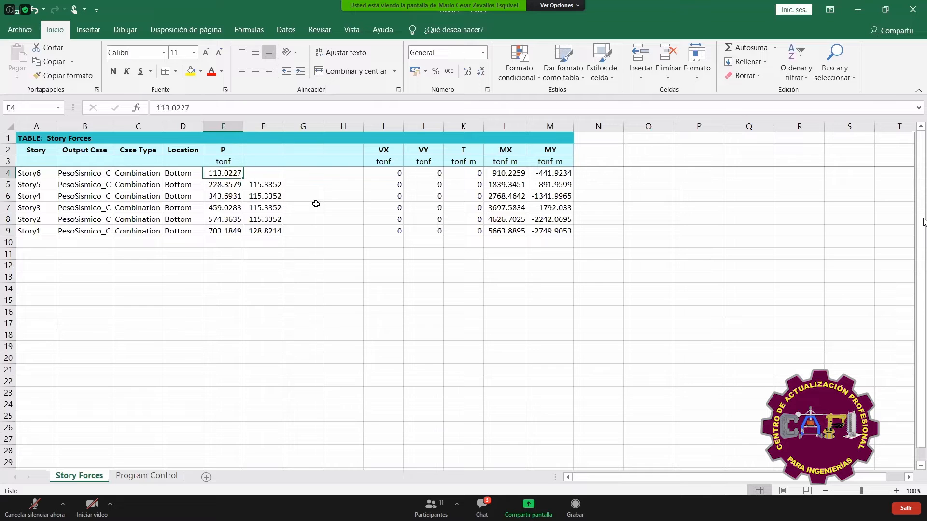
{"action": "key", "text": "Left"}
{"action": "key", "text": "Left"}
{"action": "key", "text": "Left"}
{"action": "key", "text": "Left"}
{"action": "key", "text": "Right"}
{"action": "key", "text": "Right"}
{"action": "key", "text": "Right"}
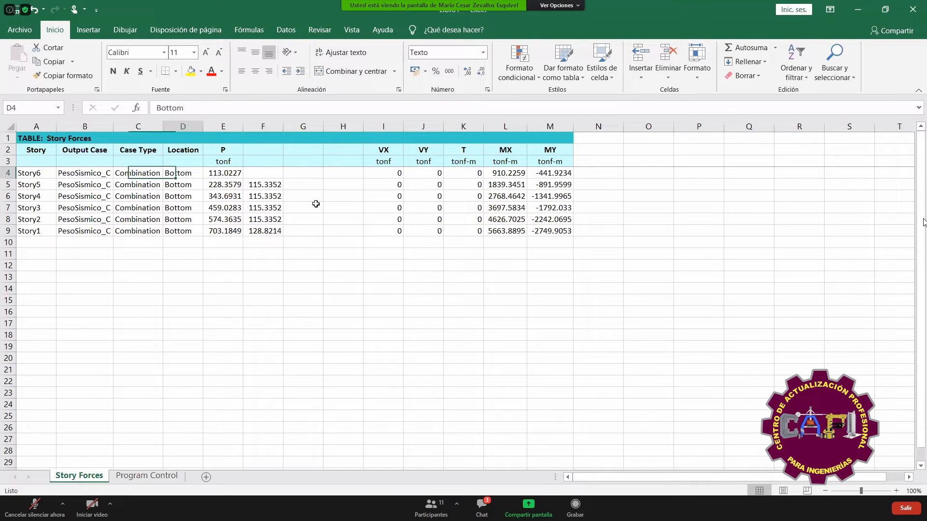
{"action": "key", "text": "Right"}
{"action": "key", "text": "Right"}
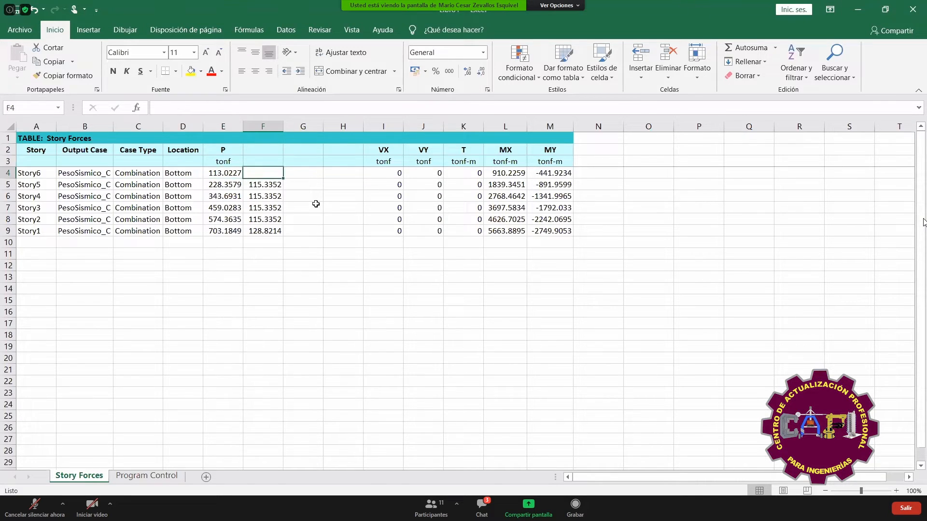
{"action": "type", "text": "+"}
{"action": "key", "text": "Left"}
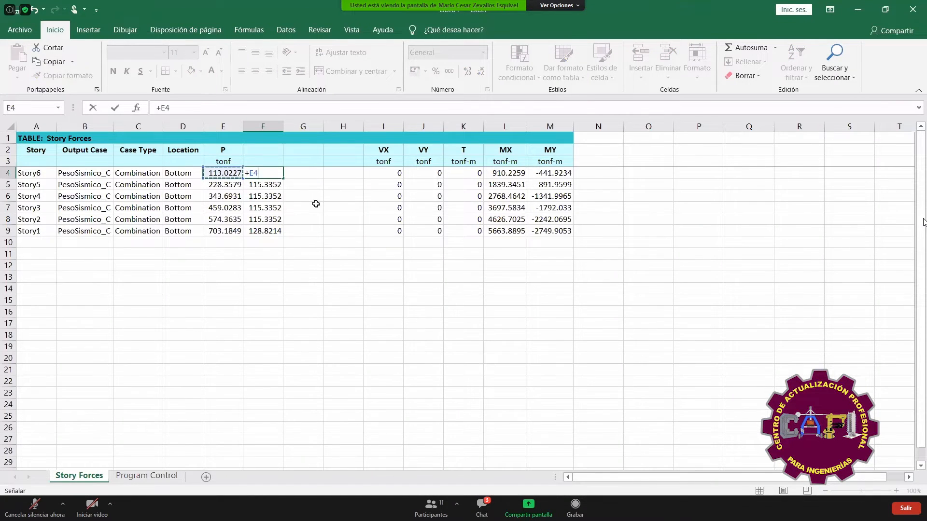
{"action": "key", "text": "Return"}
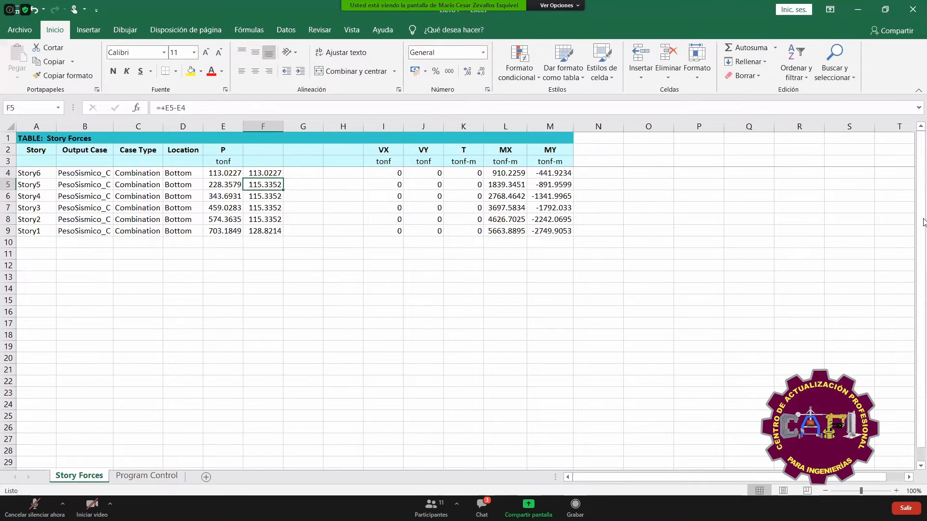
- Arrange Irregularidades_mazer1.xls and Libro1 side by side, with the mass irregularity table in view
{"action": "left_click", "coordinate": [886, 9]}
{"action": "left_click_drag", "start_coordinate": [917, 236], "coordinate": [926, 236]}
{"action": "left_click", "coordinate": [236, 320]}
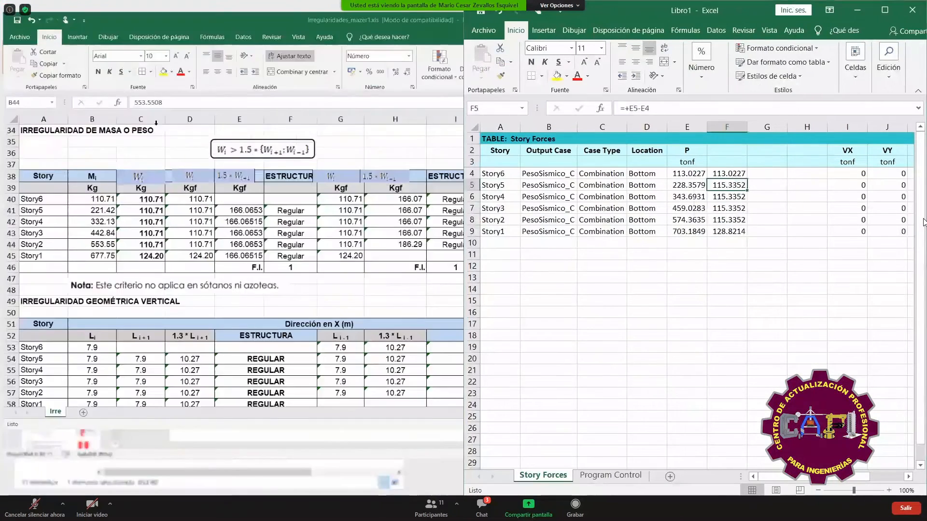
{"action": "left_click", "coordinate": [236, 319]}
{"action": "scroll", "coordinate": [236, 319], "scroll_direction": "down", "scroll_amount": 3}
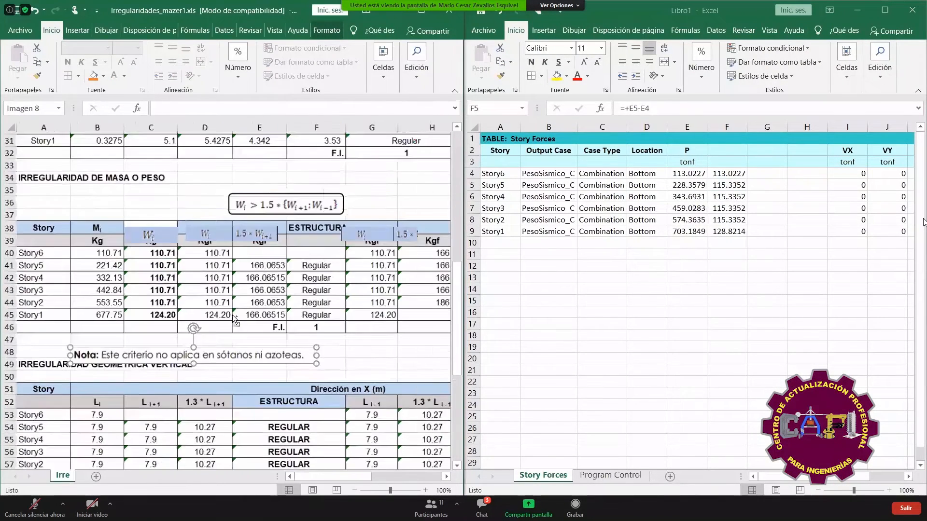
{"action": "scroll", "coordinate": [68, 293], "scroll_direction": "down", "scroll_amount": 2}
{"action": "left_click", "coordinate": [78, 263]}
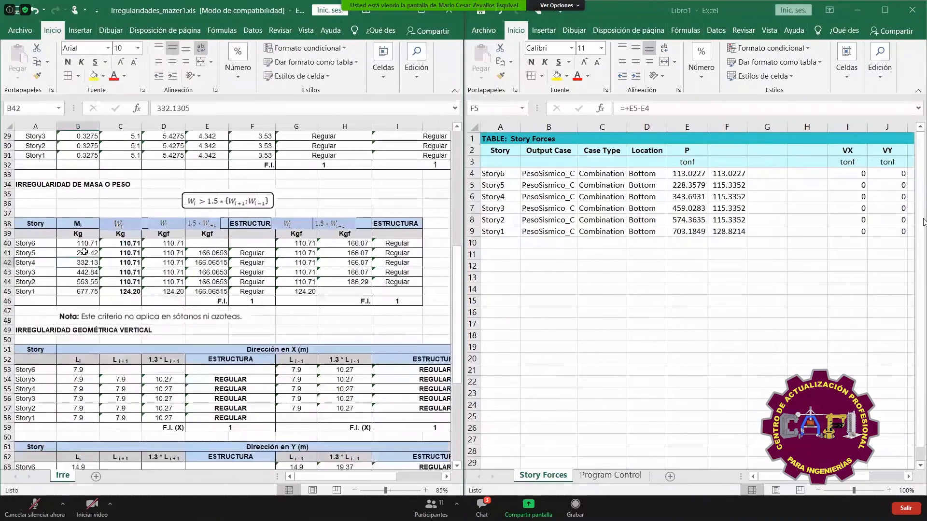
- Copy the P values in E4:E9 of Libro1 and paste them over the Mi column in B40:B45 of Irregularidades_mazer1.xls
{"action": "left_click_drag", "start_coordinate": [83, 244], "coordinate": [84, 289]}
{"action": "left_click_drag", "start_coordinate": [687, 173], "coordinate": [690, 233]}
{"action": "key", "text": "ctrl+c"}
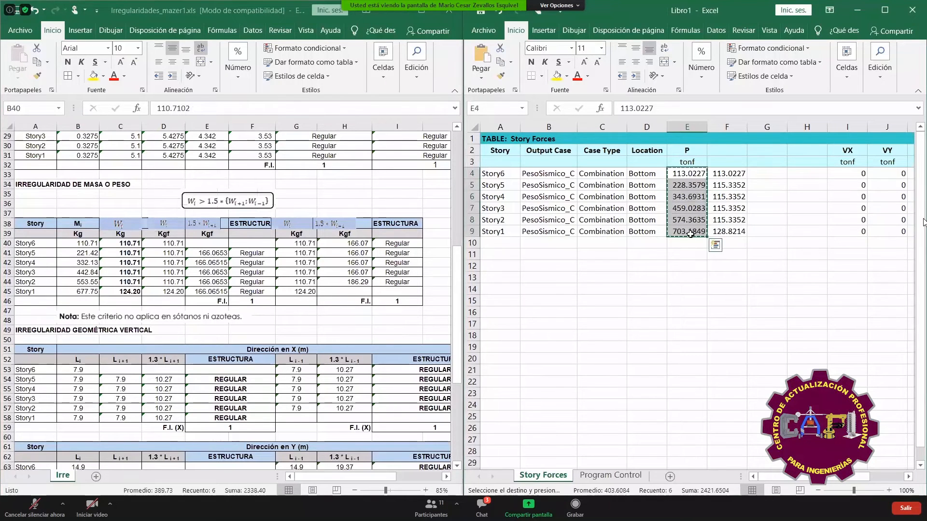
{"action": "left_click", "coordinate": [79, 244]}
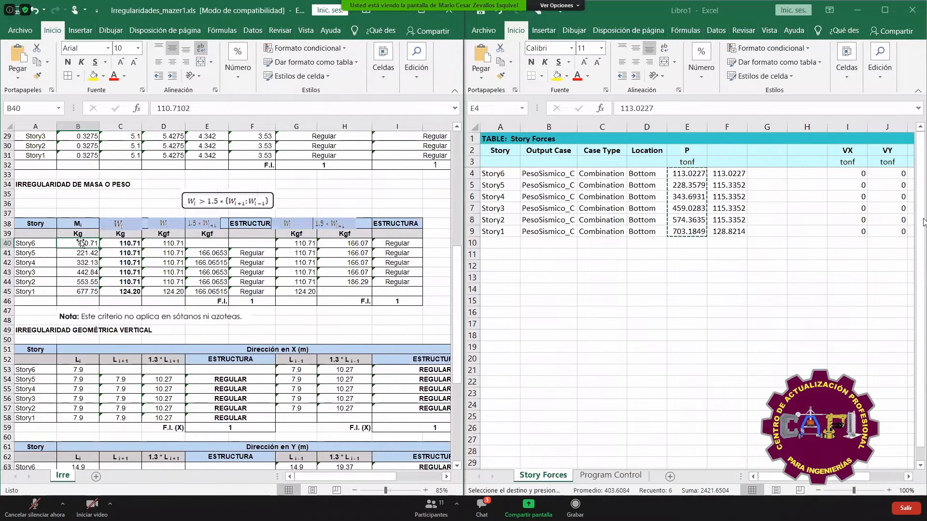
{"action": "right_click", "coordinate": [80, 244]}
{"action": "left_click", "coordinate": [106, 274]}
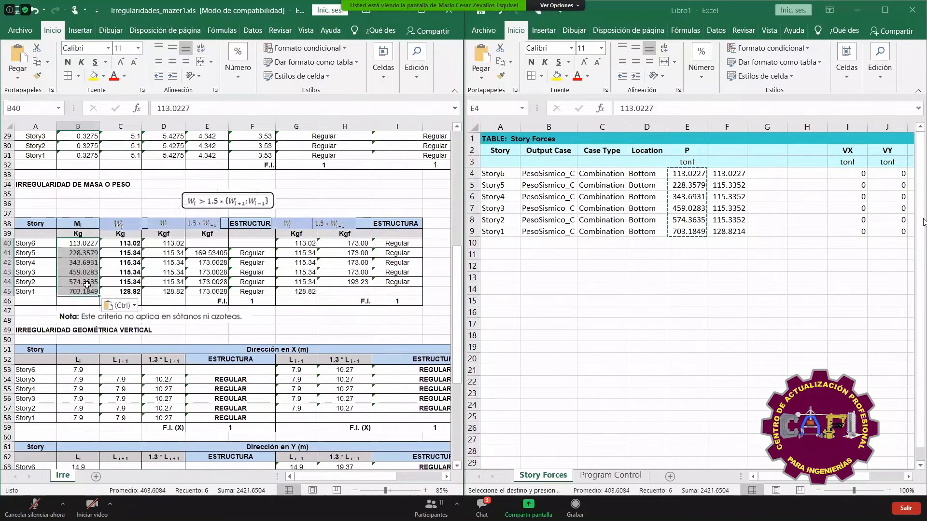
- Compare the story weights in C40:C45 with the differences computed in F4:F9 of Libro1
{"action": "left_click", "coordinate": [131, 262]}
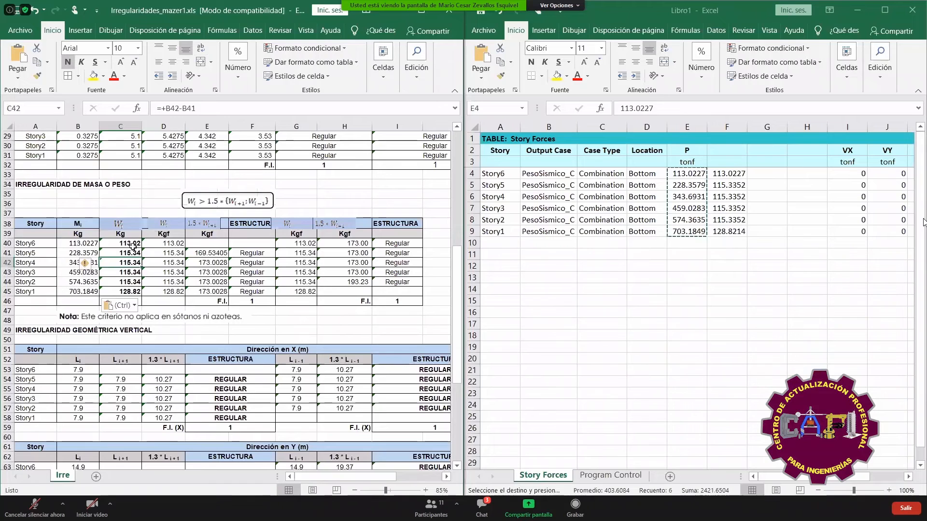
{"action": "left_click_drag", "start_coordinate": [134, 244], "coordinate": [137, 292]}
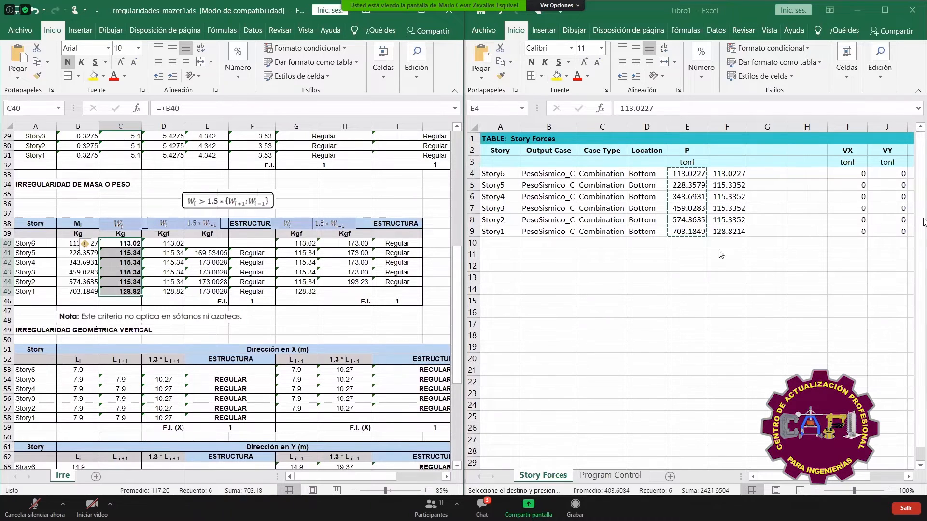
{"action": "left_click", "coordinate": [733, 182]}
{"action": "key", "text": "Escape"}
{"action": "left_click_drag", "start_coordinate": [732, 175], "coordinate": [736, 231]}
- Inspect the weight formulas for Story6, Story4 and Story3 in column C of the mass irregularity table
{"action": "left_click", "coordinate": [217, 314]}
{"action": "double_click", "coordinate": [114, 255]}
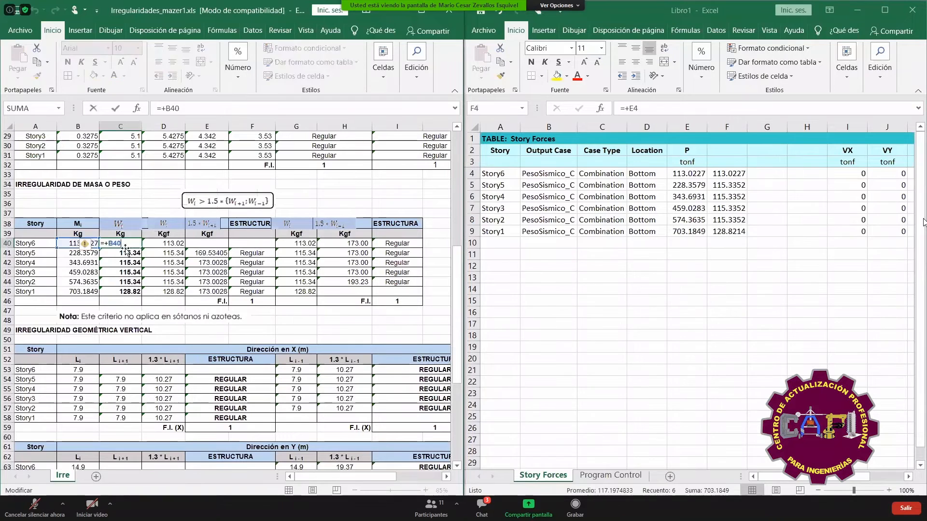
{"action": "left_click", "coordinate": [129, 264]}
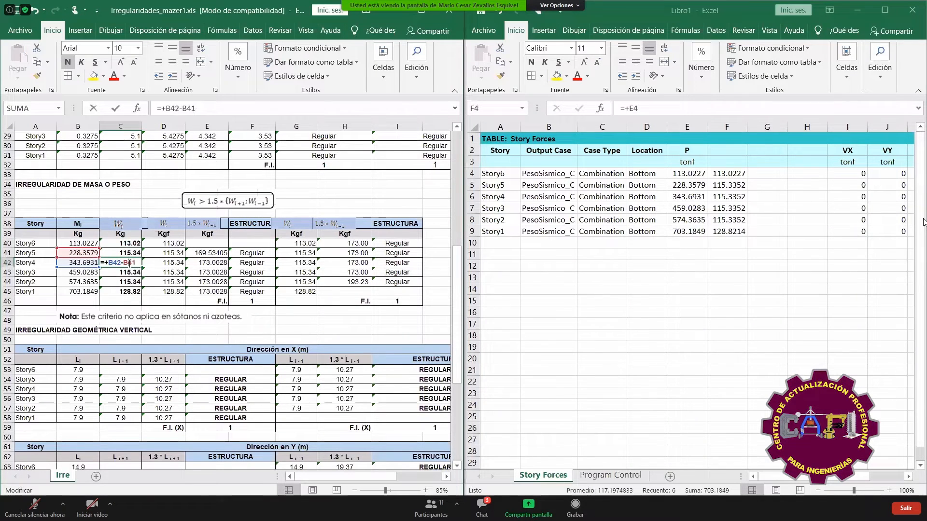
{"action": "left_click", "coordinate": [125, 278]}
{"action": "double_click", "coordinate": [124, 272]}
{"action": "key", "text": "Escape"}
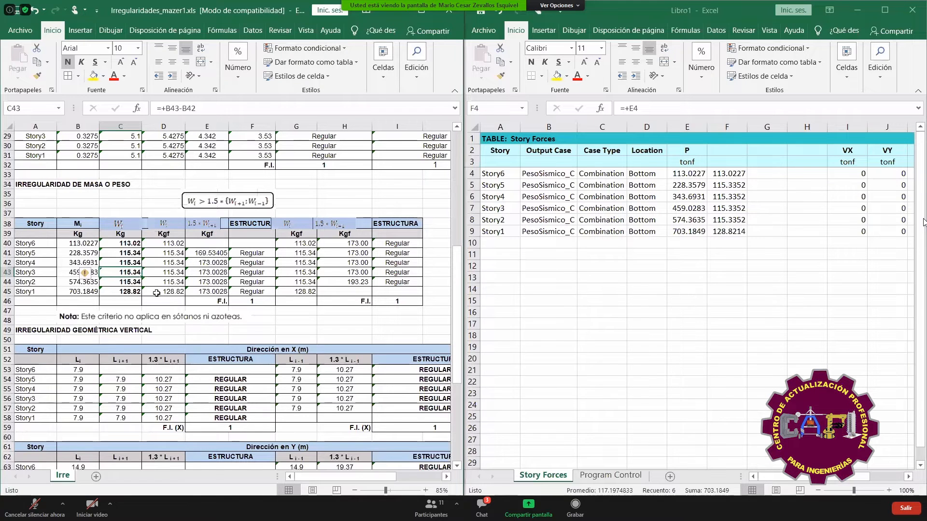
- Close the Libro1 workbook and maximize the Irregularidades_mazer1.xls window
{"action": "left_click", "coordinate": [696, 297]}
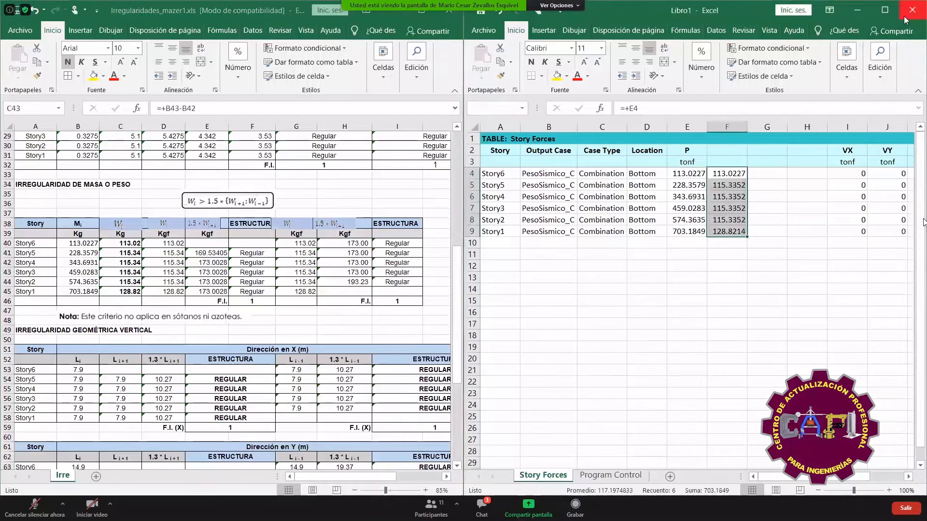
{"action": "left_click", "coordinate": [905, 18]}
{"action": "left_click", "coordinate": [478, 271]}
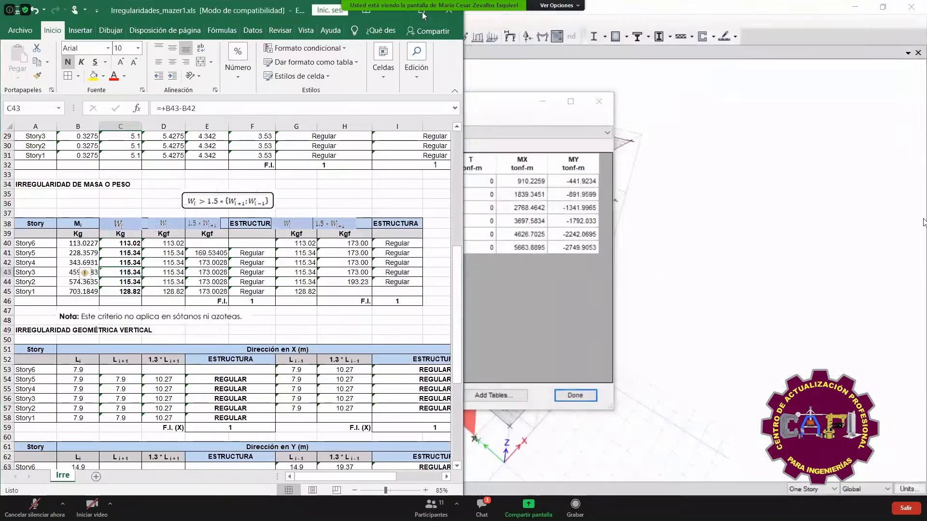
{"action": "left_click", "coordinate": [423, 13]}
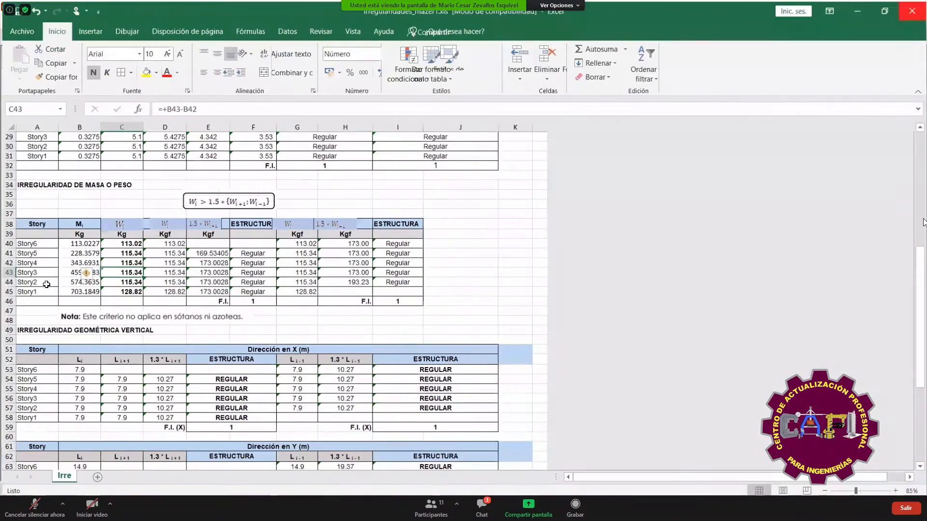
- Examine the Story3 weight reference in G43 and Story1's accumulated mass and weight formula in B45 and C45
{"action": "key", "text": "Right"}
{"action": "key", "text": "Right"}
{"action": "key", "text": "Right"}
{"action": "key", "text": "Right"}
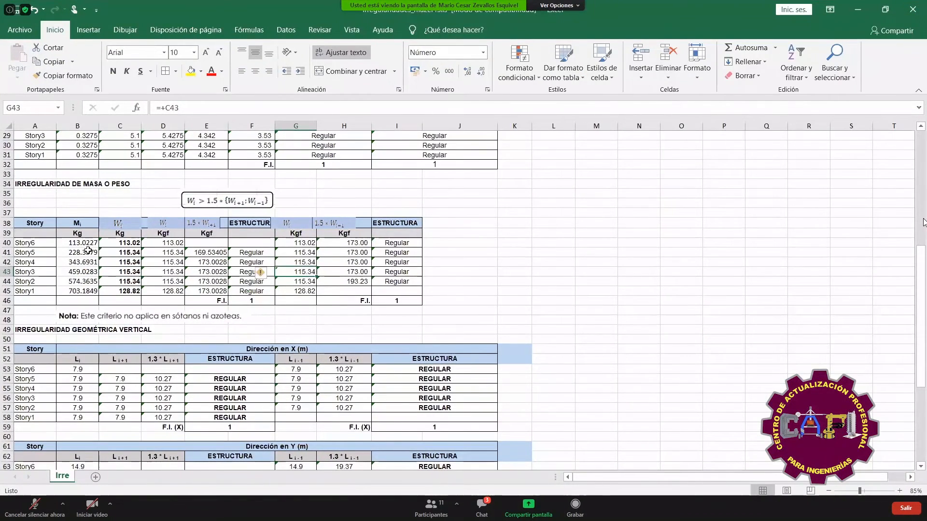
{"action": "left_click", "coordinate": [85, 292]}
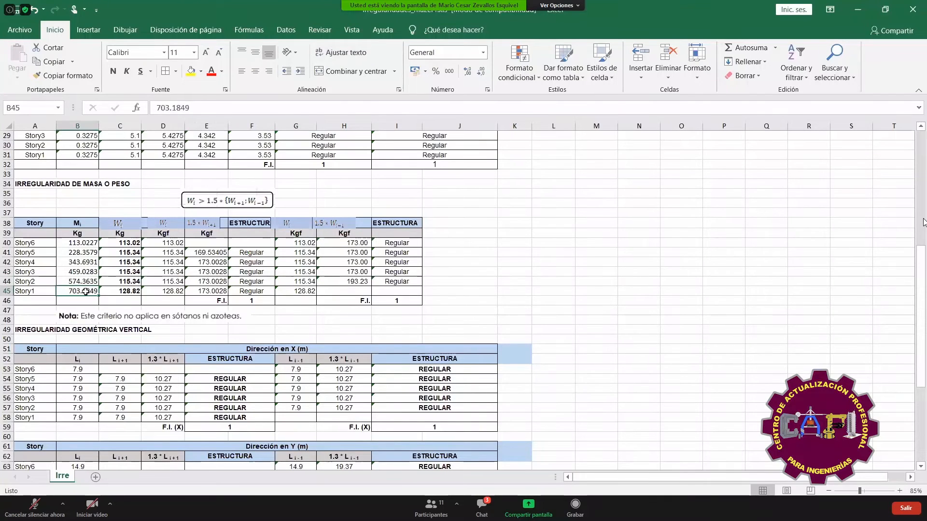
{"action": "left_click", "coordinate": [120, 291]}
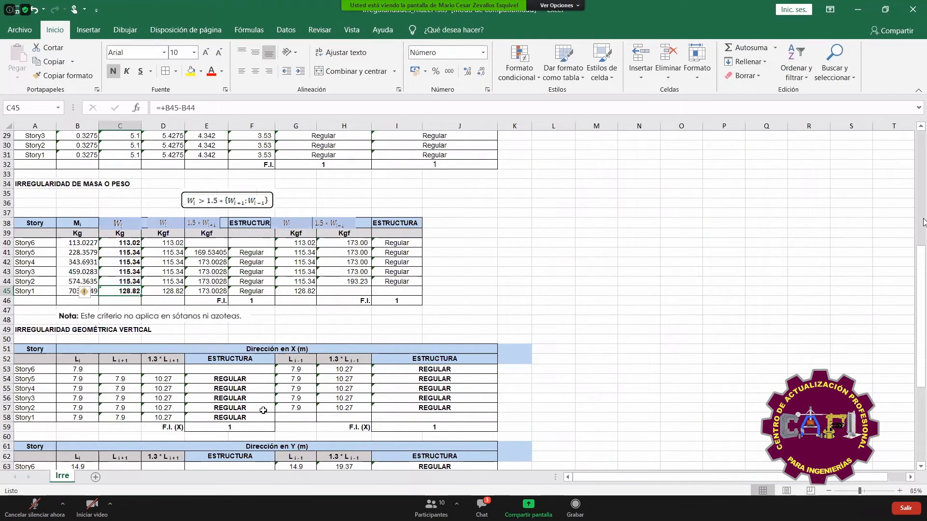
- Switch to ETABS and display the elevation view of grid line 1
{"action": "left_click", "coordinate": [357, 489]}
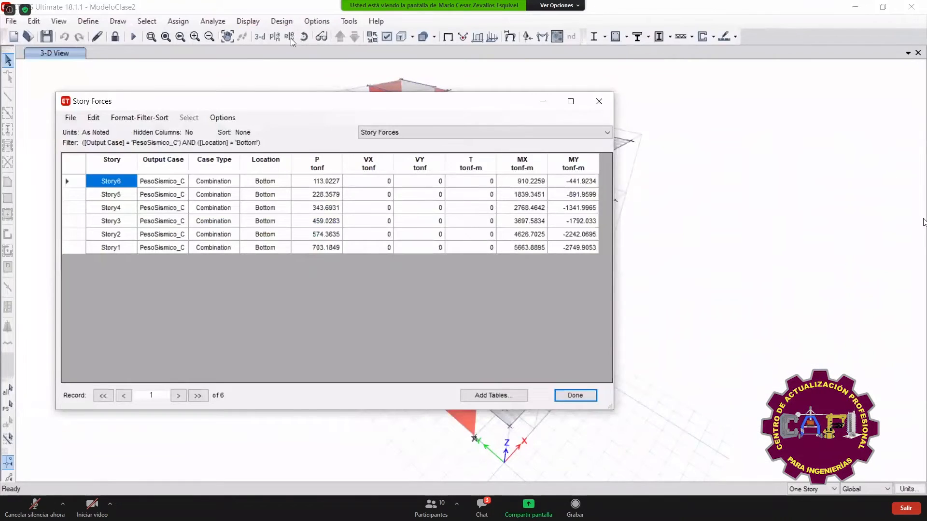
{"action": "left_click", "coordinate": [290, 37]}
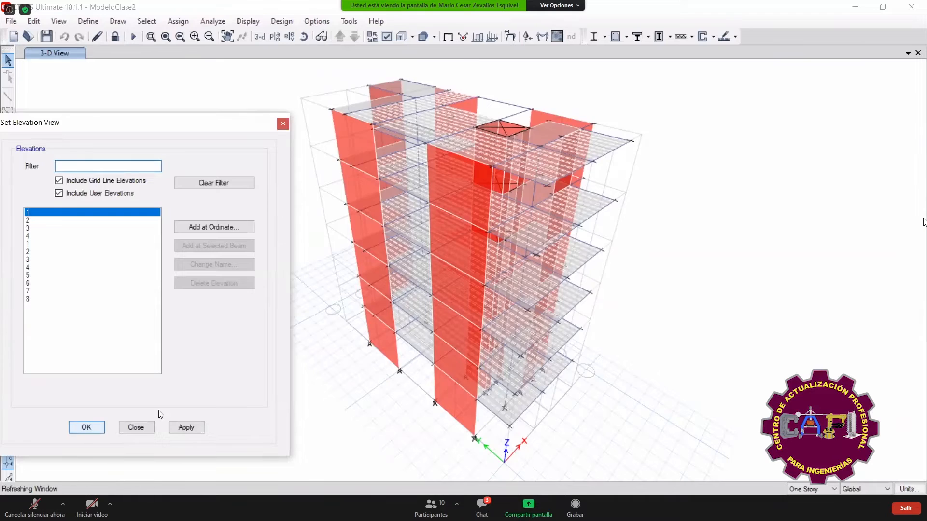
{"action": "left_click", "coordinate": [86, 427]}
- Review the heights of Story1, Story2 and Story3 in the story data, leaving without changes
{"action": "left_click_drag", "start_coordinate": [607, 379], "coordinate": [615, 333]}
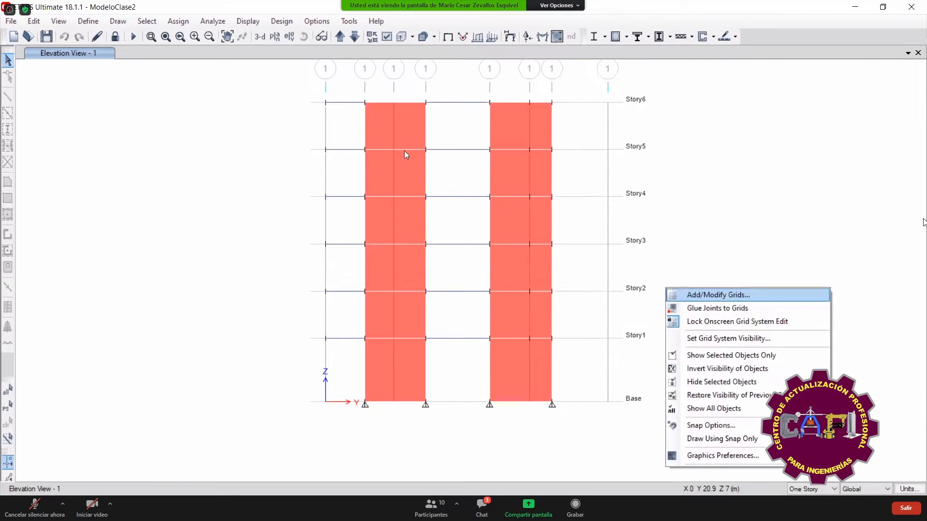
{"action": "left_click", "coordinate": [682, 295]}
{"action": "left_click", "coordinate": [533, 130]}
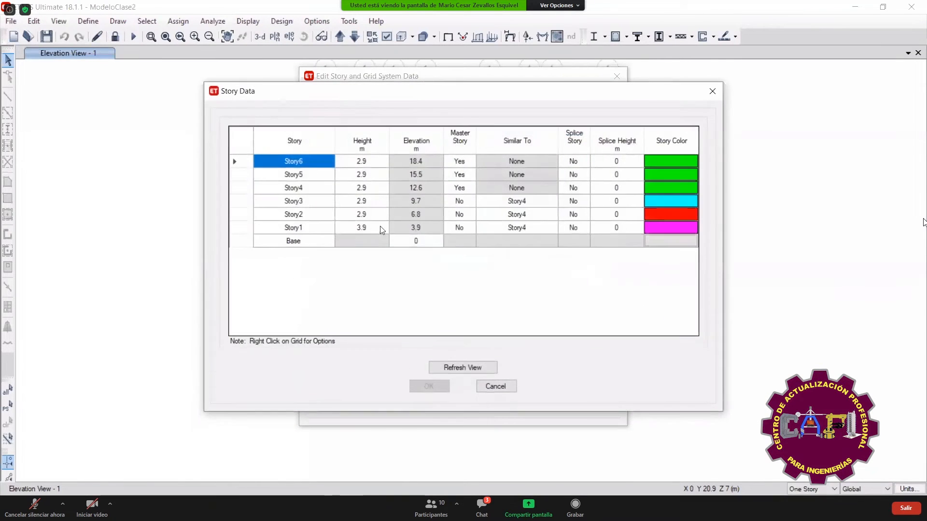
{"action": "left_click", "coordinate": [365, 227]}
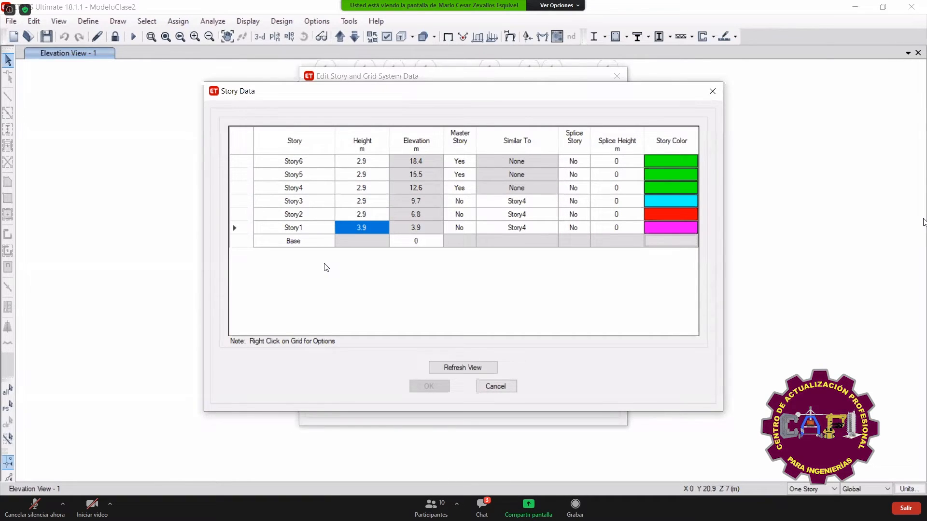
{"action": "left_click", "coordinate": [369, 215]}
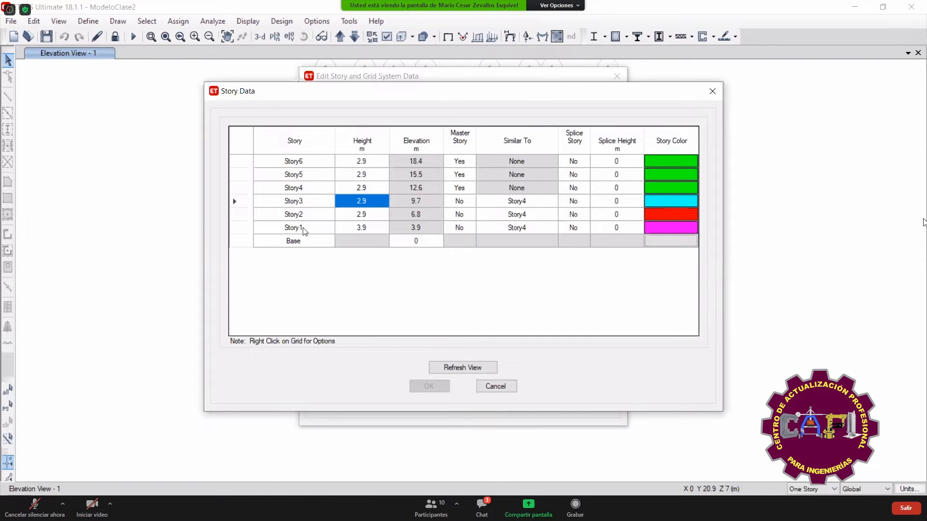
{"action": "left_click", "coordinate": [713, 92]}
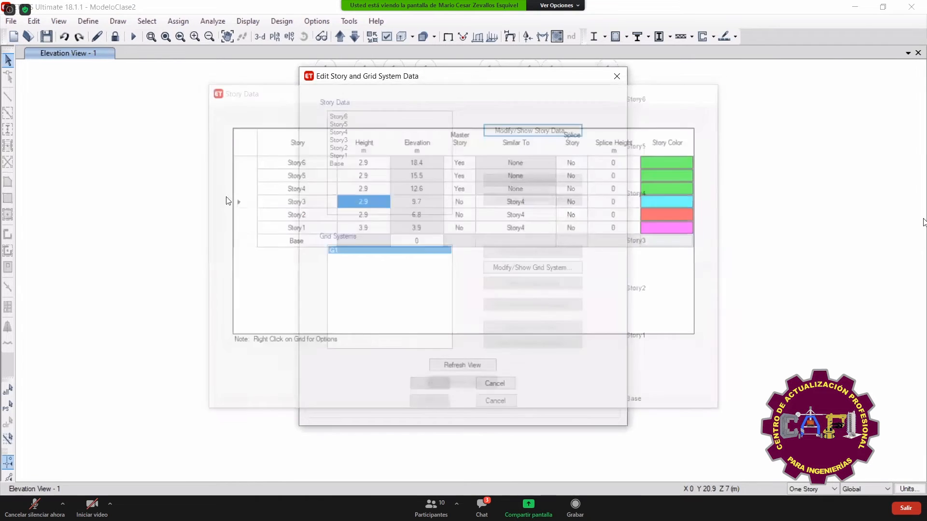
{"action": "left_click", "coordinate": [496, 401]}
- Return to Irregularidades_mazer1.xls in Excel and check the Story6 weight reference in D40 and the 1.5 multiplier formula in E41
{"action": "left_click", "coordinate": [162, 507]}
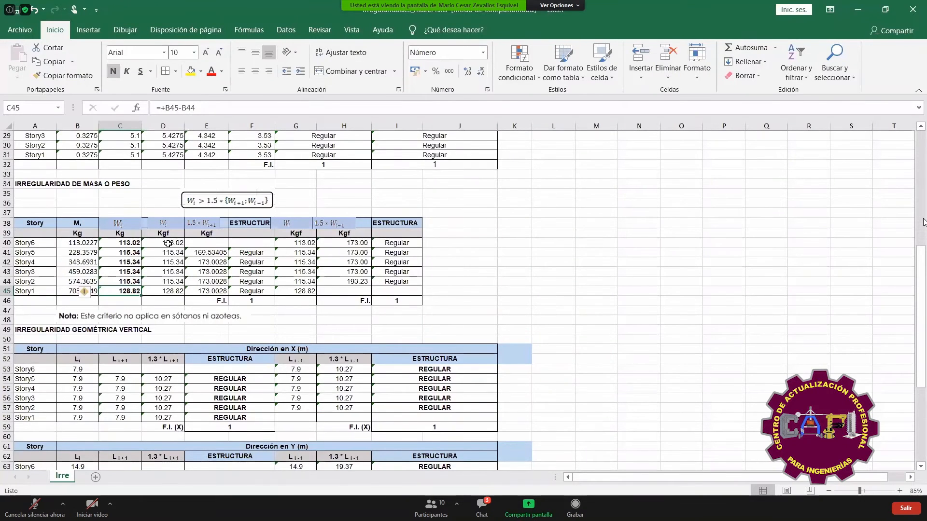
{"action": "left_click", "coordinate": [168, 243]}
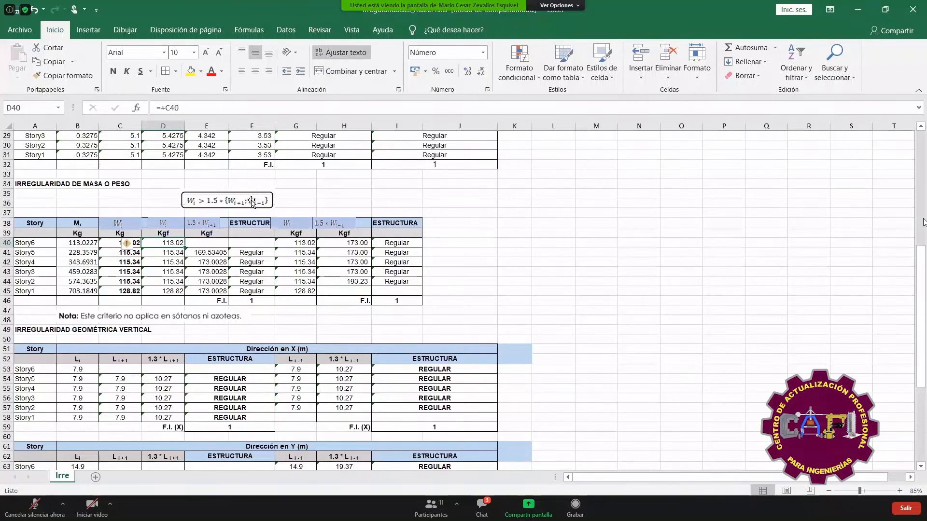
{"action": "double_click", "coordinate": [210, 251]}
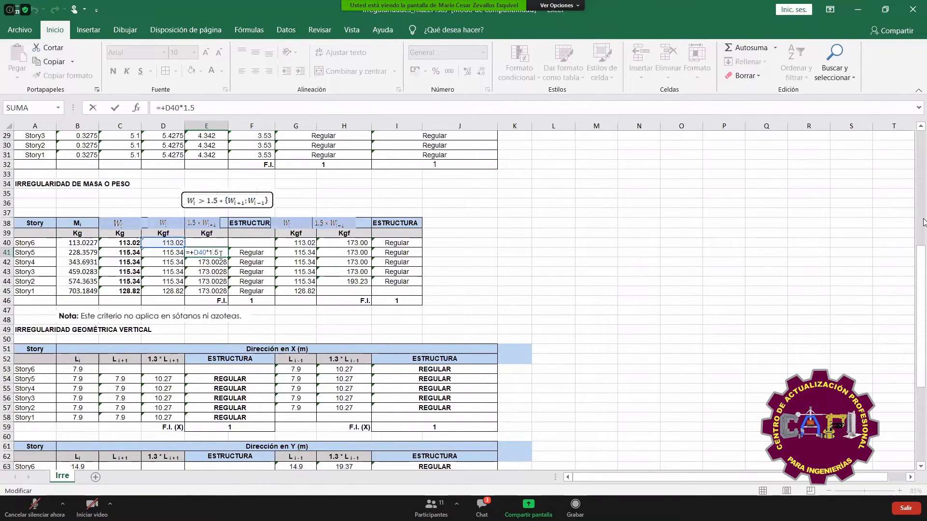
{"action": "key", "text": "Return"}
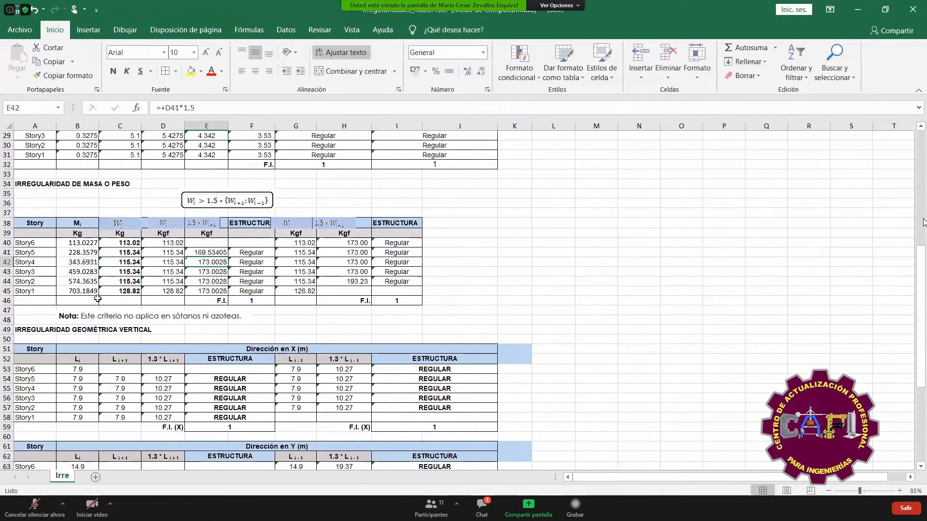
{"action": "left_click", "coordinate": [41, 291]}
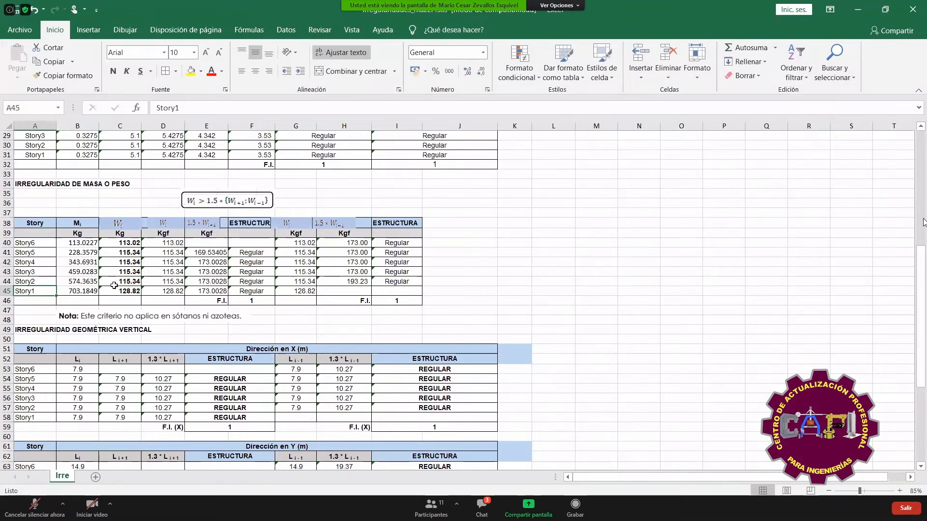
- Check the 1.5 multiplier formulas for Story1 in E45 and Story3 in E43
{"action": "double_click", "coordinate": [197, 290]}
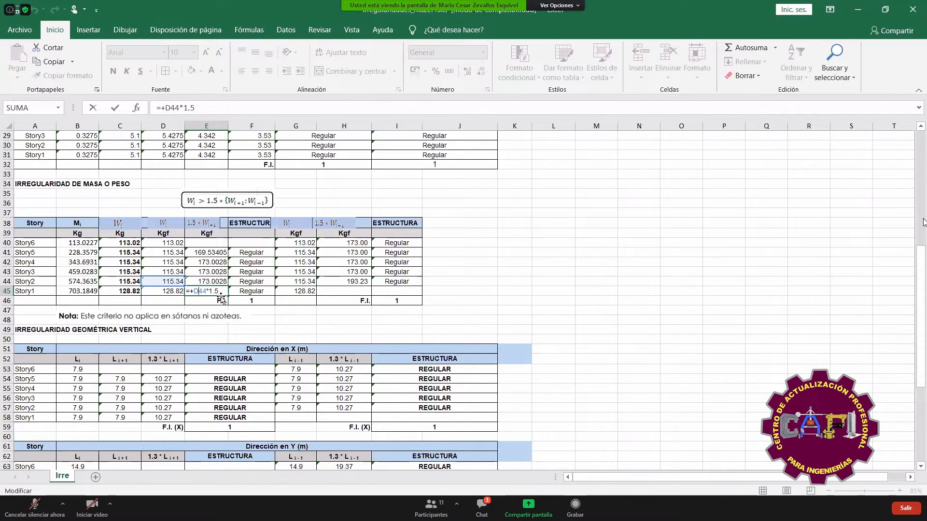
{"action": "key", "text": "Return"}
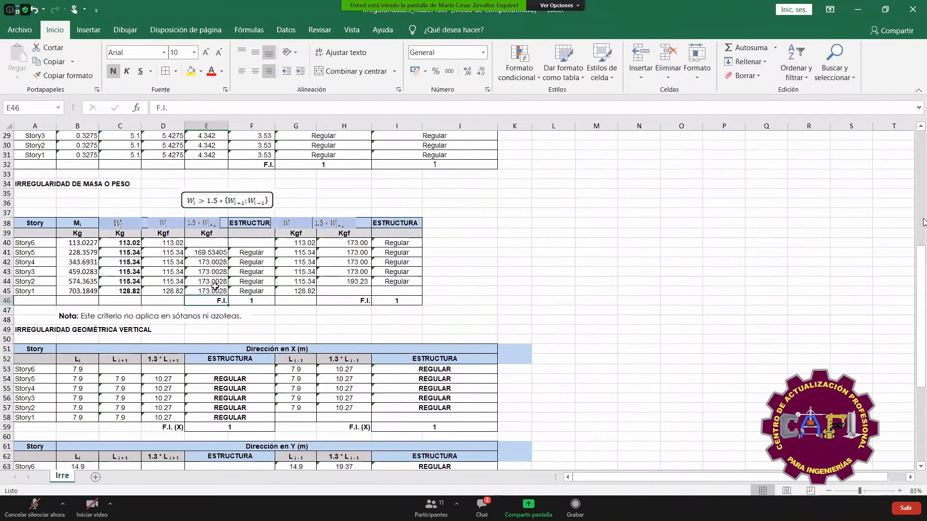
{"action": "left_click", "coordinate": [36, 273]}
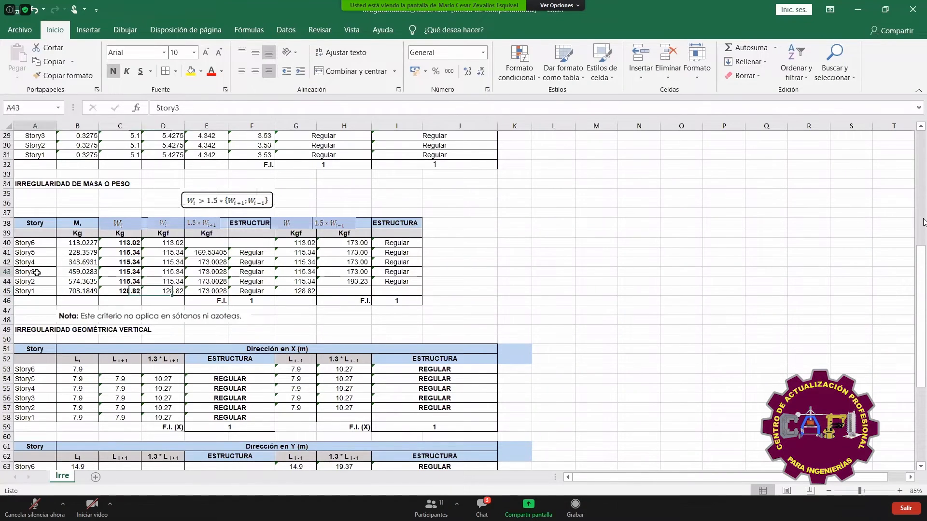
{"action": "double_click", "coordinate": [203, 273]}
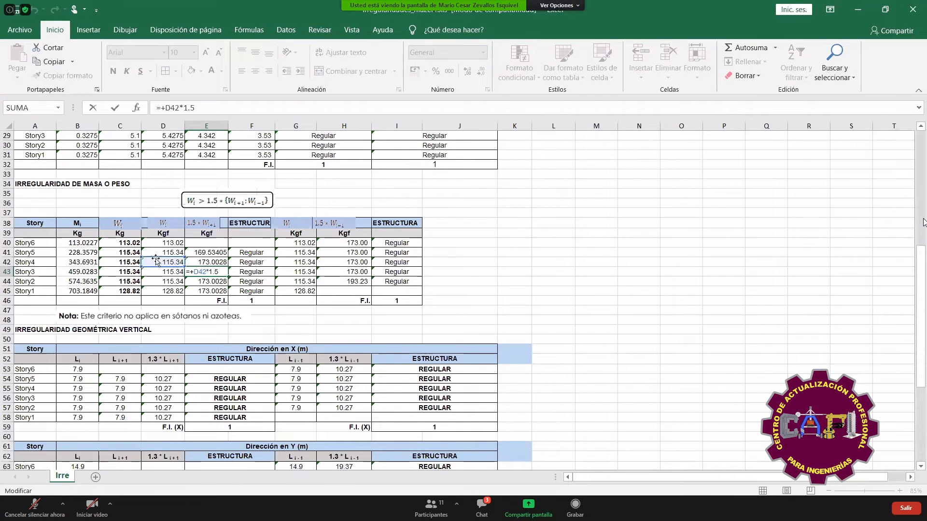
{"action": "key", "text": "Return"}
- Review the Story3 condition formula in F43, the results in F41:F45 and the Story5 multiplier formula in E41
{"action": "double_click", "coordinate": [248, 273]}
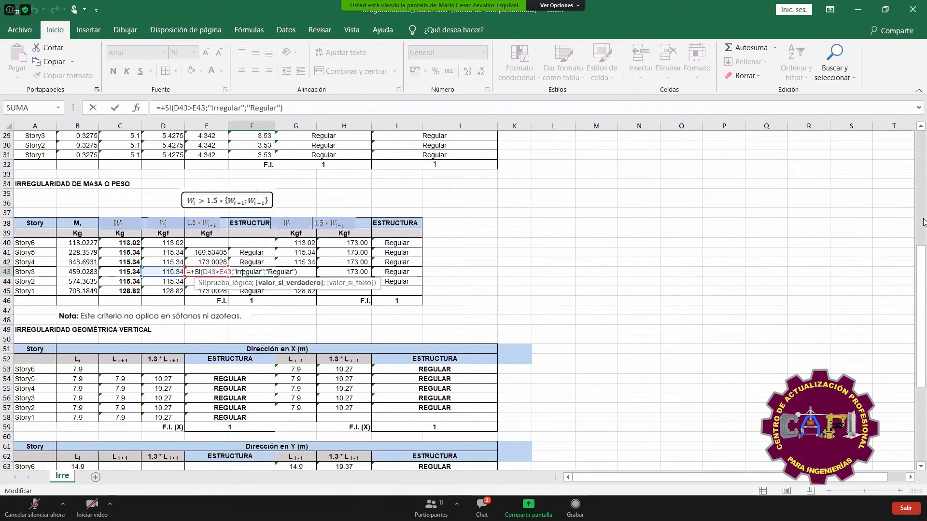
{"action": "key", "text": "Return"}
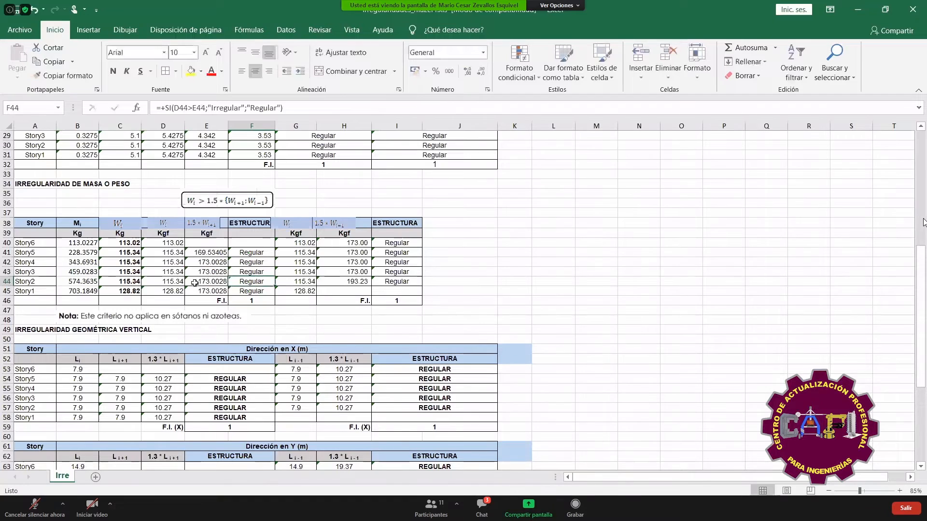
{"action": "left_click", "coordinate": [164, 272]}
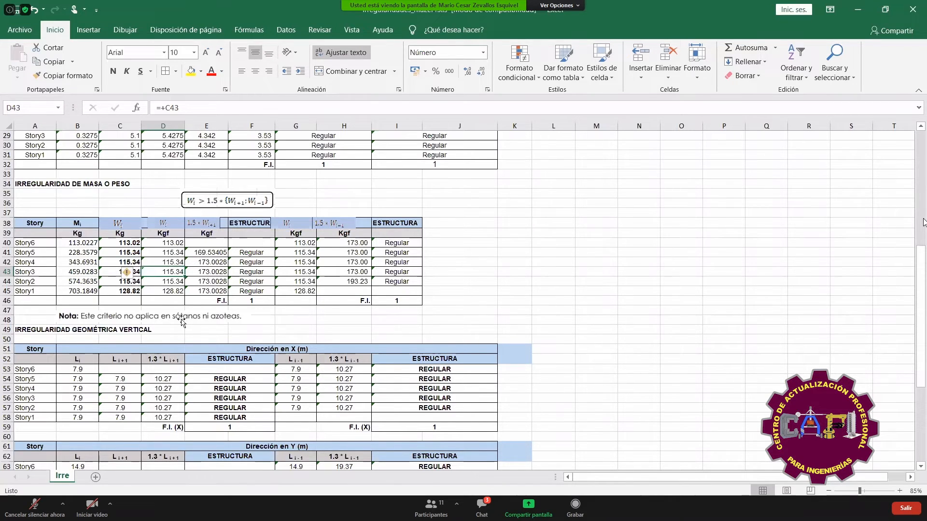
{"action": "left_click_drag", "start_coordinate": [242, 252], "coordinate": [247, 291]}
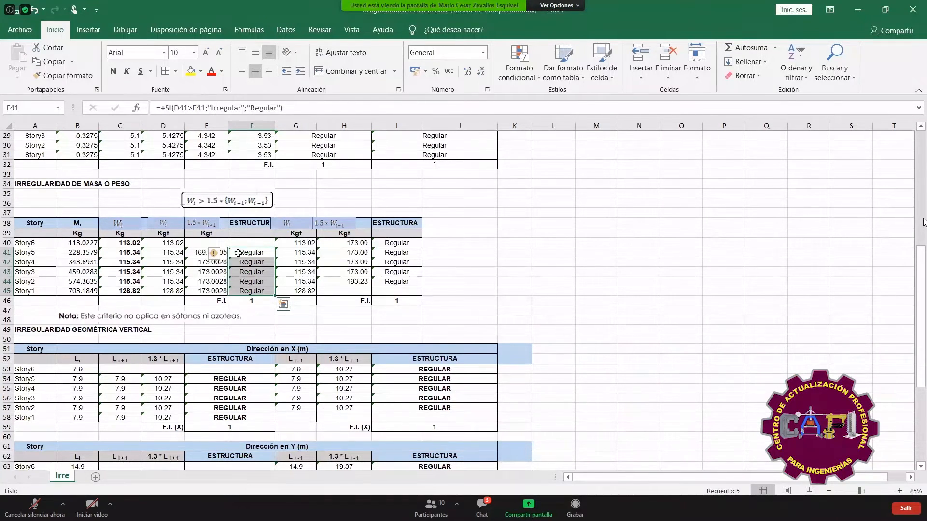
{"action": "double_click", "coordinate": [208, 252]}
{"action": "key", "text": "Return"}
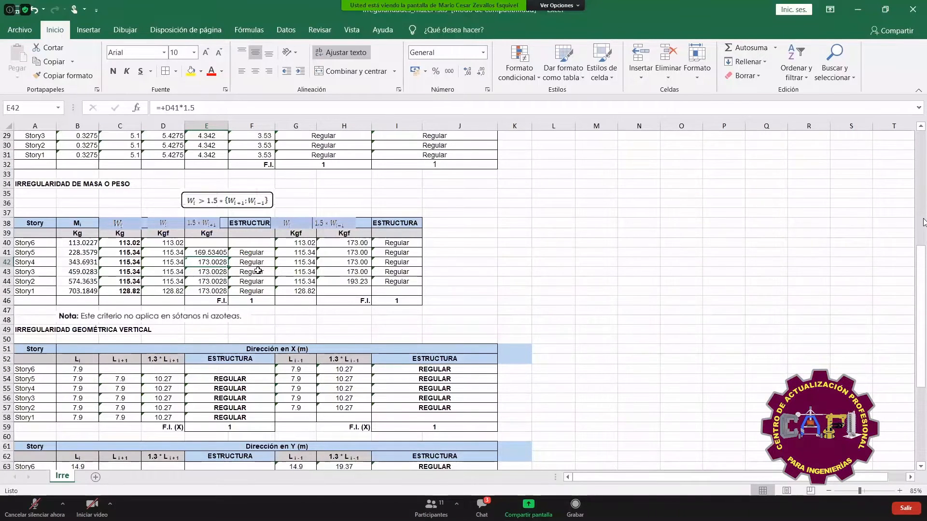
- Copy the cell formatting of the weights in C40:C45 onto G40:G45
{"action": "left_click_drag", "start_coordinate": [121, 242], "coordinate": [120, 291]}
{"action": "left_click", "coordinate": [63, 76]}
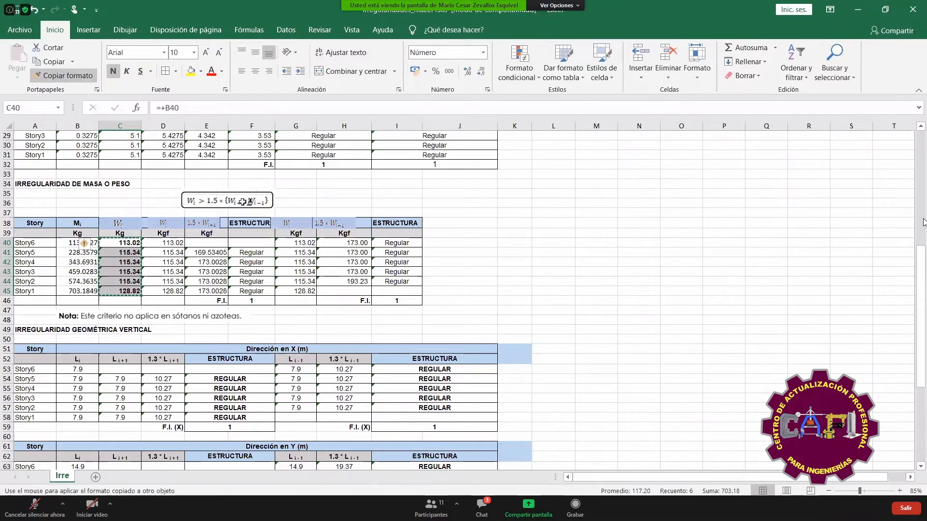
{"action": "left_click", "coordinate": [300, 243]}
- Check the Story6 weight reference in G40 and its 1.5 multiplier formula in H40
{"action": "double_click", "coordinate": [300, 243]}
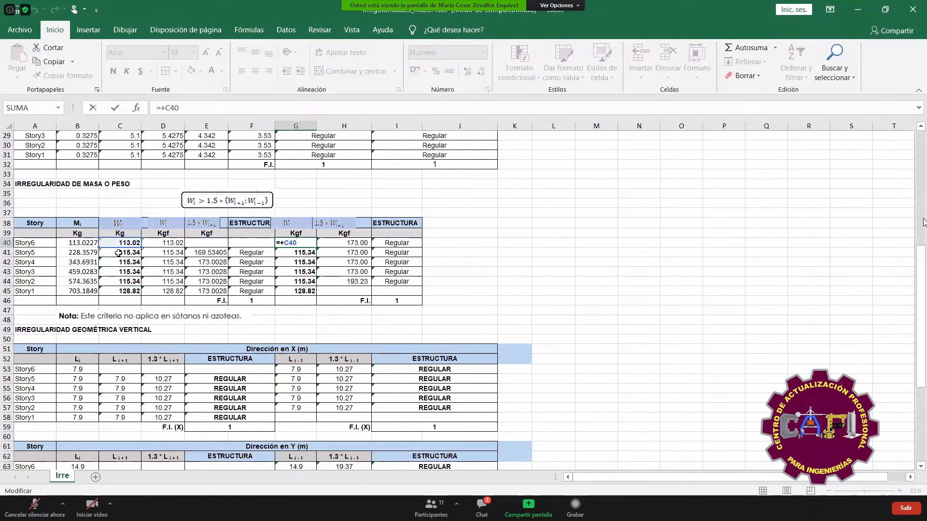
{"action": "key", "text": "Return"}
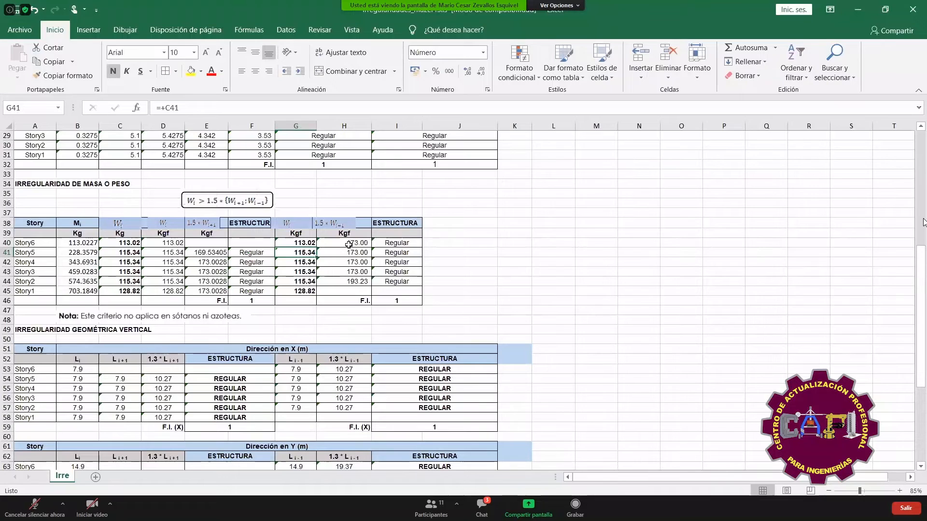
{"action": "double_click", "coordinate": [349, 242]}
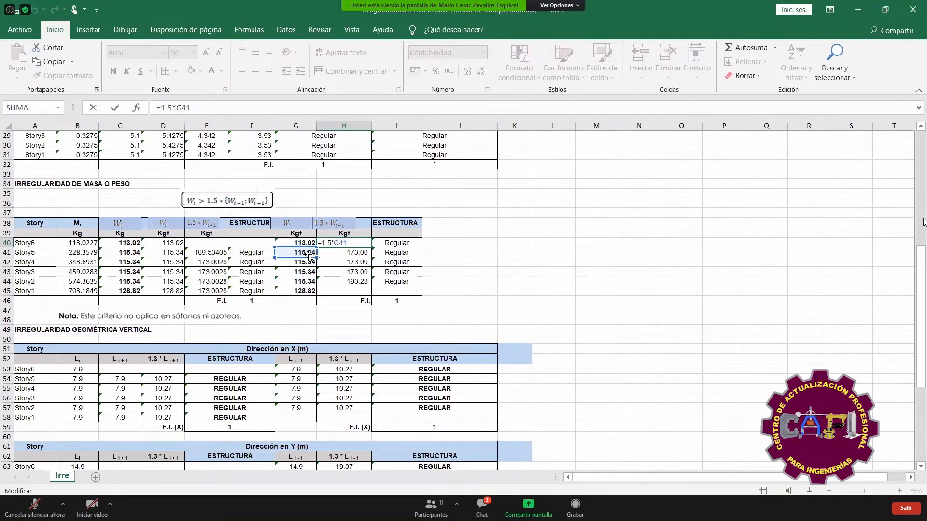
{"action": "key", "text": "Return"}
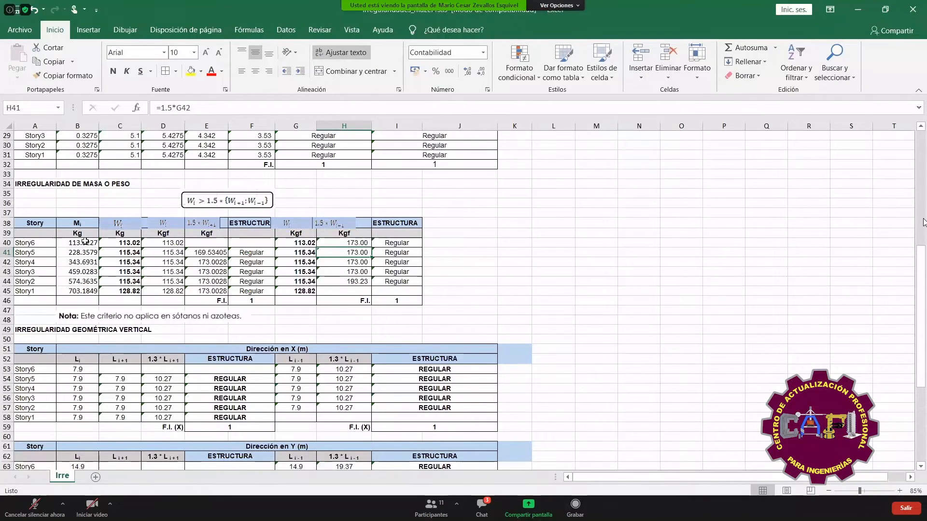
{"action": "left_click", "coordinate": [305, 243]}
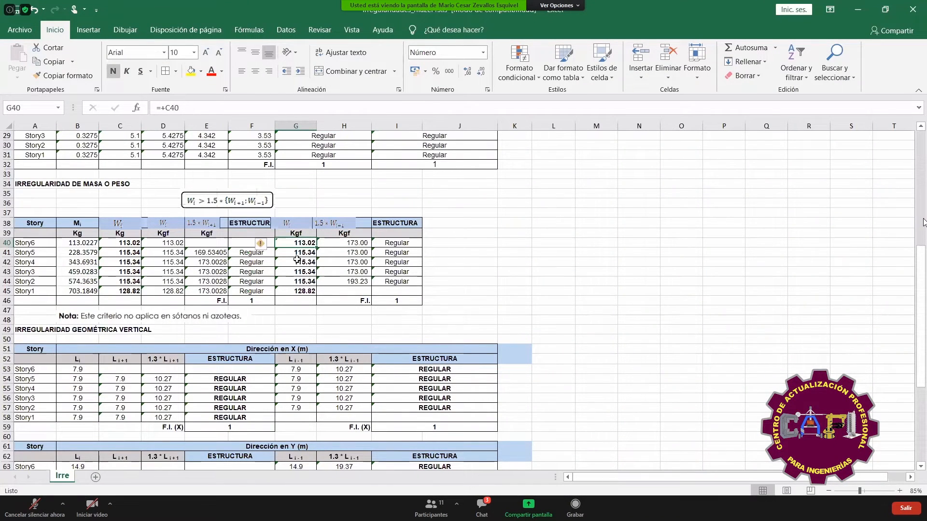
- Set the unit label of the mass column in B39 to ton
{"action": "left_click", "coordinate": [70, 235]}
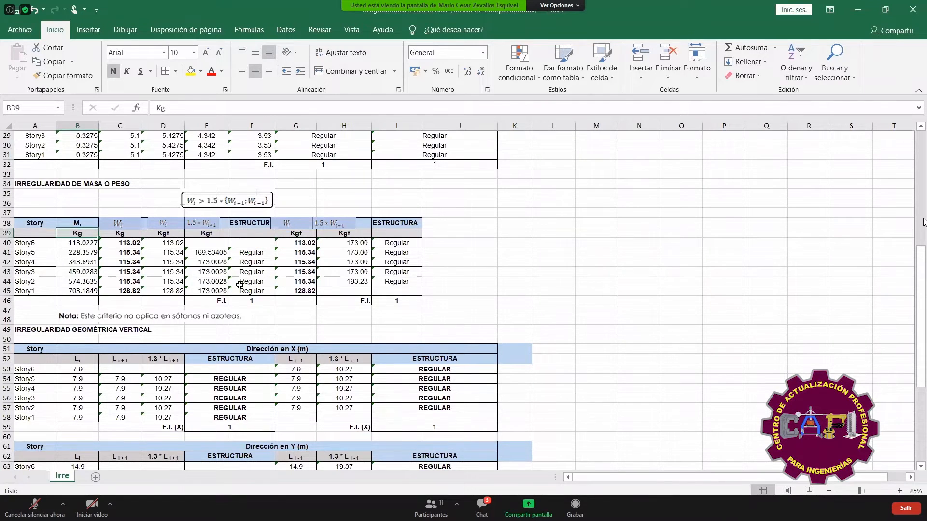
{"action": "type", "text": "ton"}
{"action": "key", "text": "Return"}
- Copy the ton unit label from B39 into C39, D39, E39 and G39
{"action": "key", "text": "Up"}
{"action": "key", "text": "ctrl+c"}
{"action": "key", "text": "Right"}
{"action": "key", "text": "ctrl+v"}
{"action": "key", "text": "Right"}
{"action": "key", "text": "ctrl+v"}
{"action": "key", "text": "Right"}
{"action": "key", "text": "ctrl+v"}
{"action": "key", "text": "Right"}
{"action": "key", "text": "Right"}
{"action": "key", "text": "ctrl+v"}
- Paste the copied ton unit label into H39
{"action": "key", "text": "Right"}
{"action": "key", "text": "Right"}
{"action": "key", "text": "ctrl"}
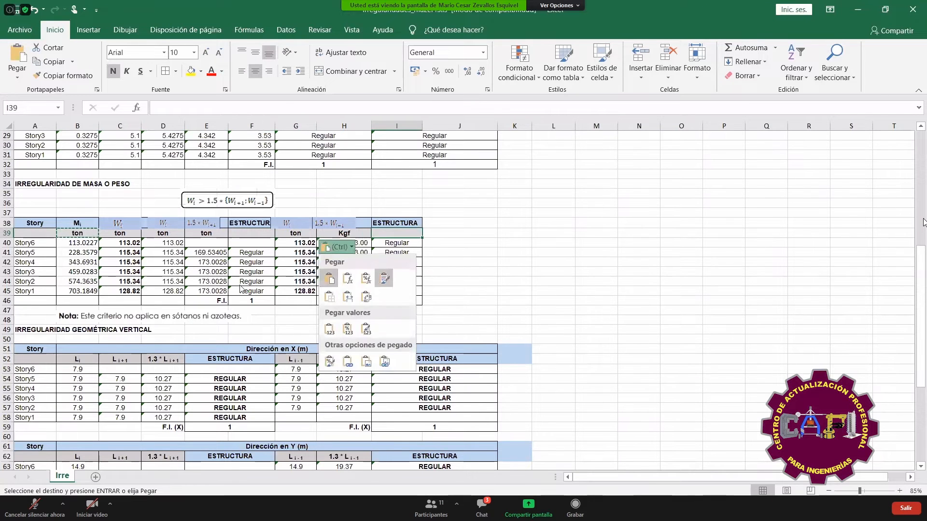
{"action": "key", "text": "ctrl"}
{"action": "key", "text": "Left"}
{"action": "key", "text": "Left"}
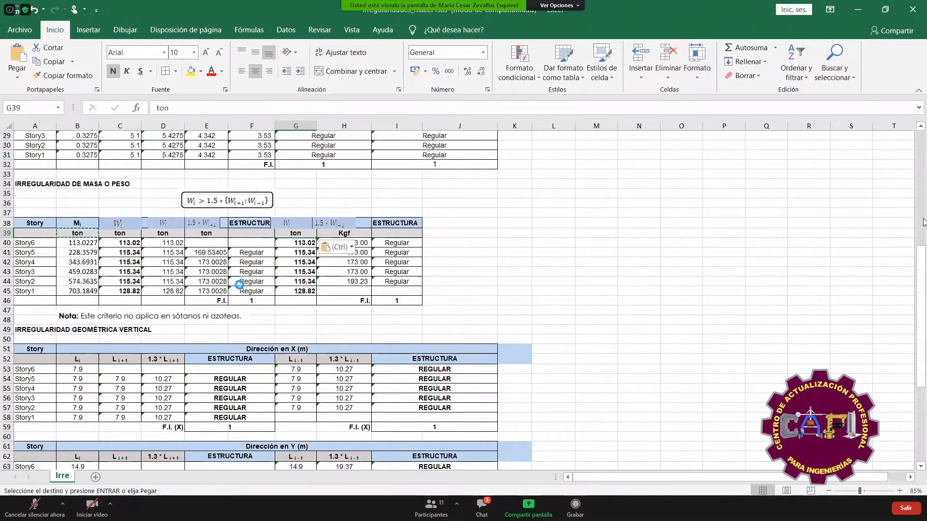
{"action": "key", "text": "Right"}
{"action": "key", "text": "Return"}
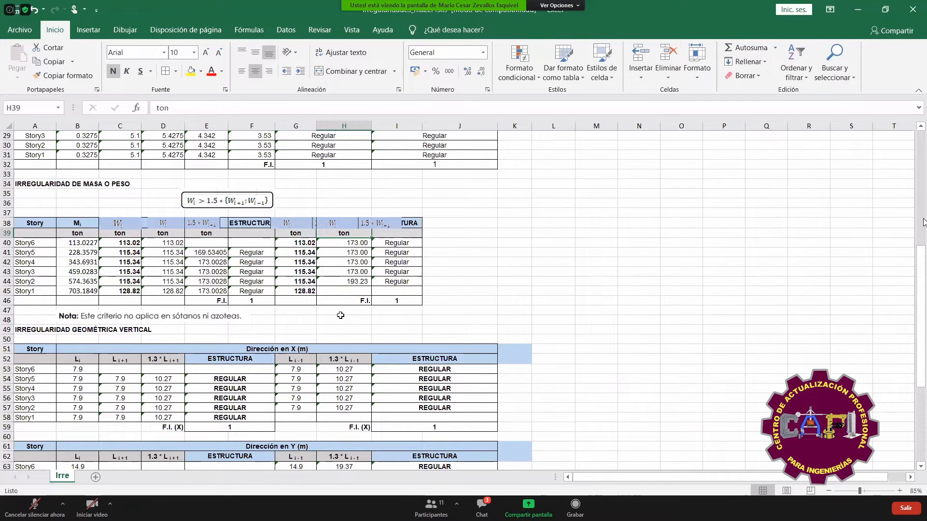
- Check the 1.5 multiplier formula in H40 and the Irregular/Regular condition formula in I40
{"action": "left_click", "coordinate": [355, 282]}
{"action": "left_click", "coordinate": [342, 244]}
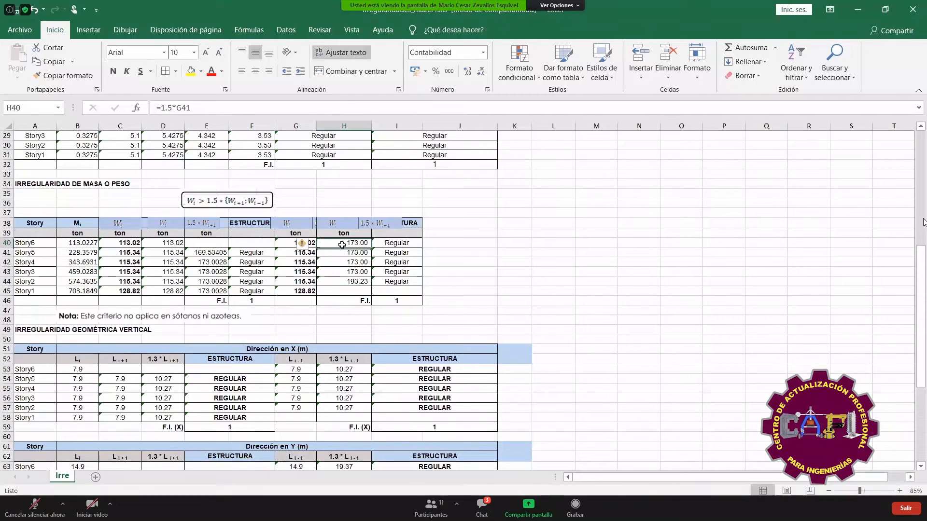
{"action": "double_click", "coordinate": [393, 245]}
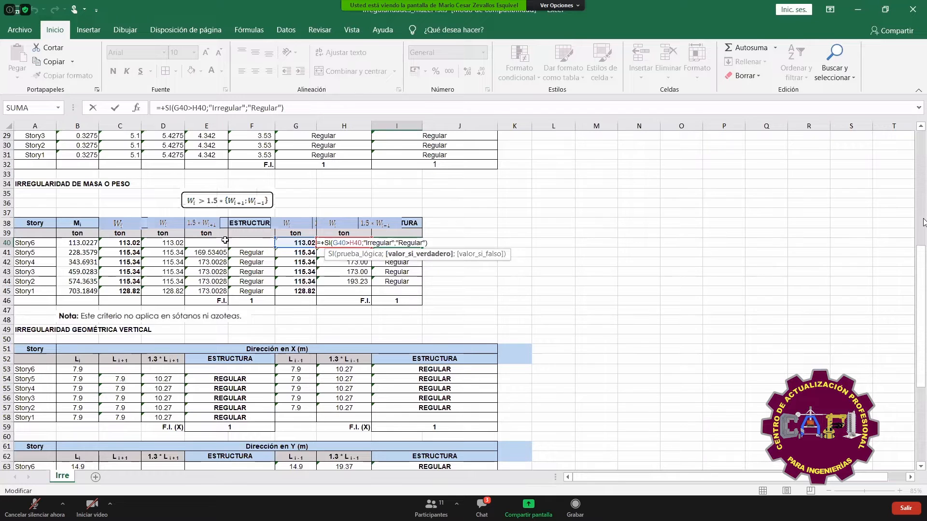
{"action": "key", "text": "Return"}
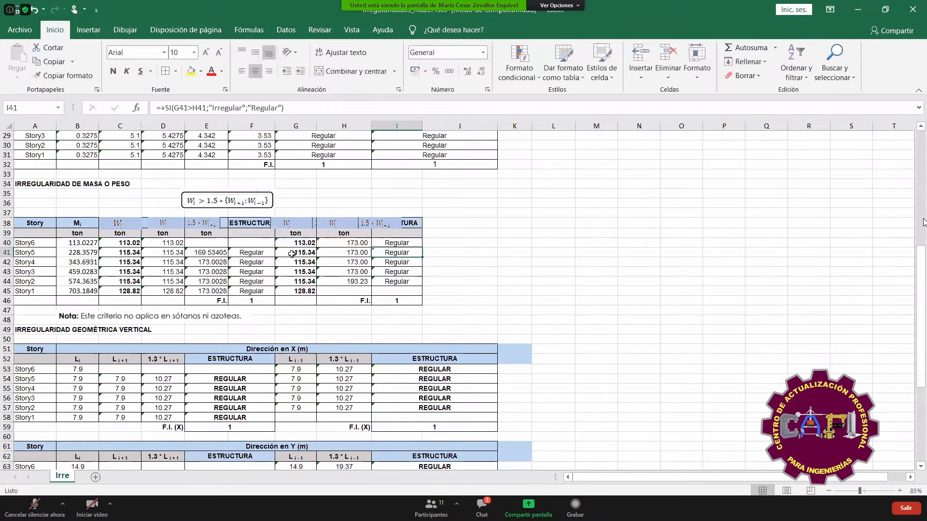
- Fill the condition formula in I40 down through I44
{"action": "left_click", "coordinate": [388, 241]}
{"action": "left_click_drag", "start_coordinate": [422, 247], "coordinate": [412, 308]}
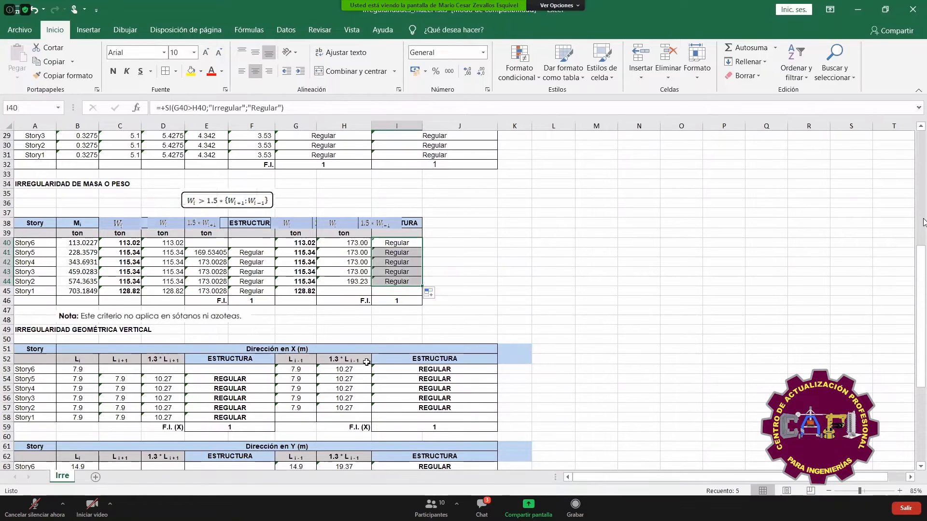
{"action": "left_click", "coordinate": [386, 328]}
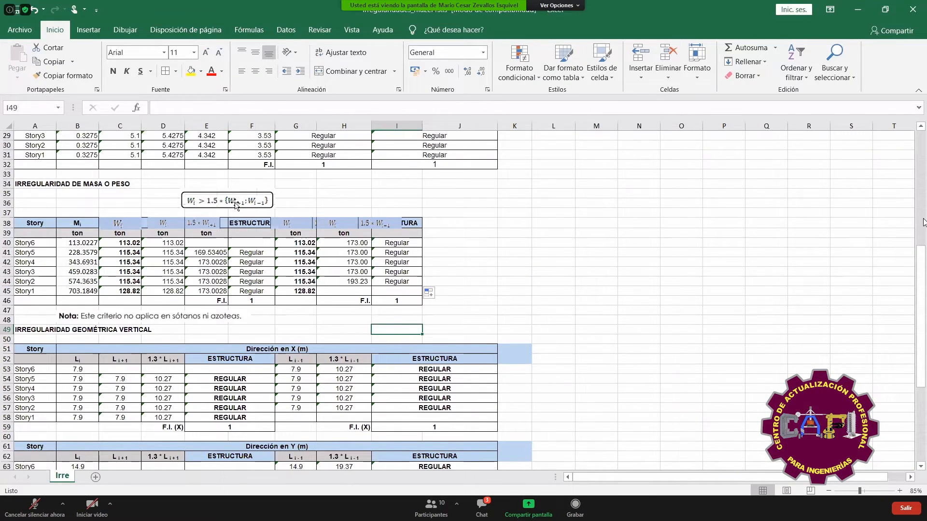
- Review the F.I. factor in F46 and enter 1 as the factor in I46
{"action": "left_click", "coordinate": [269, 298]}
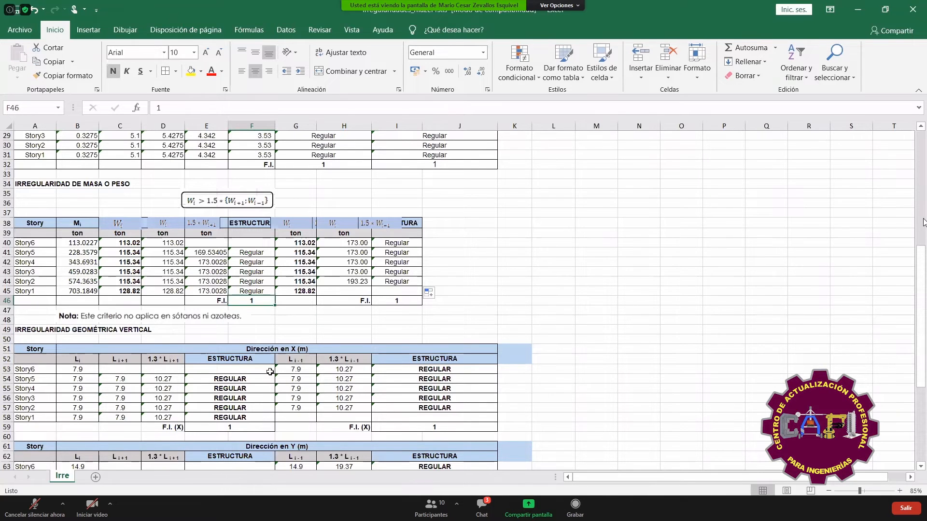
{"action": "left_click", "coordinate": [300, 320]}
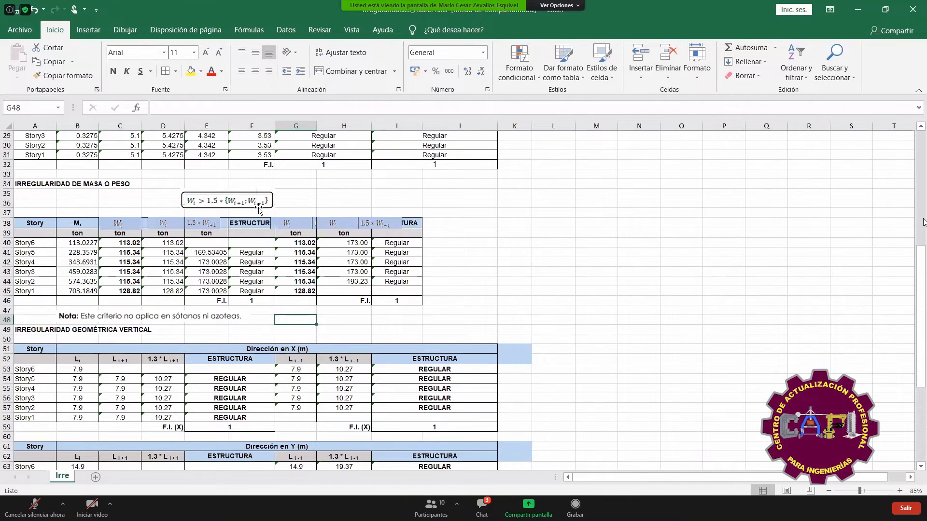
{"action": "left_click_drag", "start_coordinate": [397, 242], "coordinate": [393, 300]}
{"action": "left_click", "coordinate": [391, 300]}
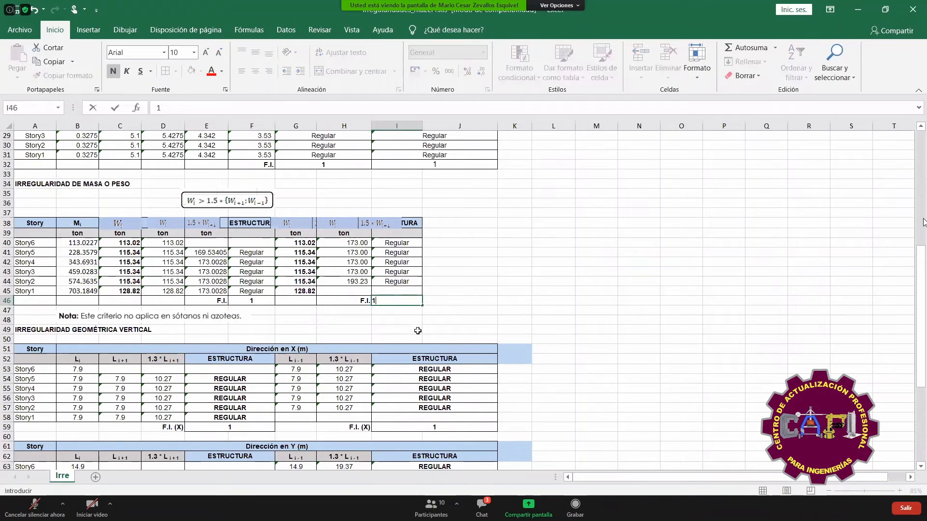
{"action": "left_click", "coordinate": [501, 332]}
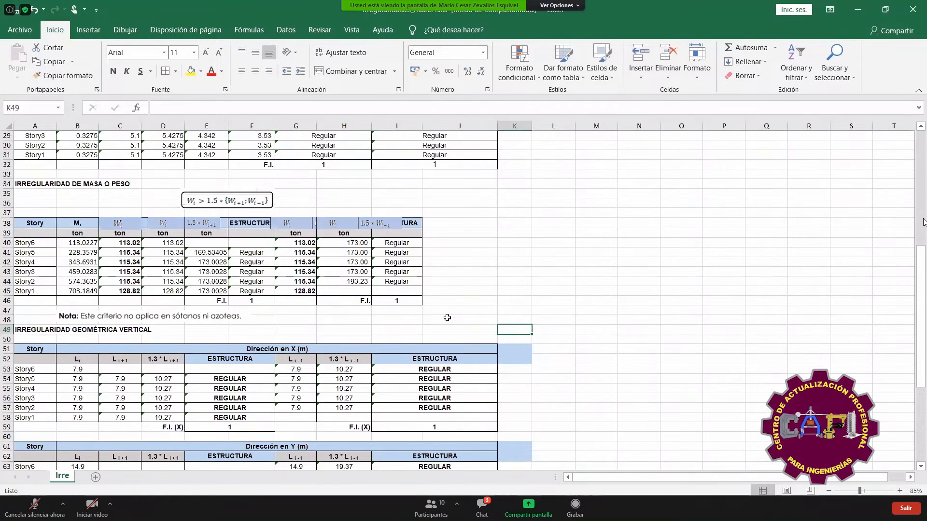
- Switch to the PowerPoint presentation and look over the slides following the mass or weight irregularity slide
{"action": "scroll", "coordinate": [500, 332], "scroll_direction": "down", "scroll_amount": 2}
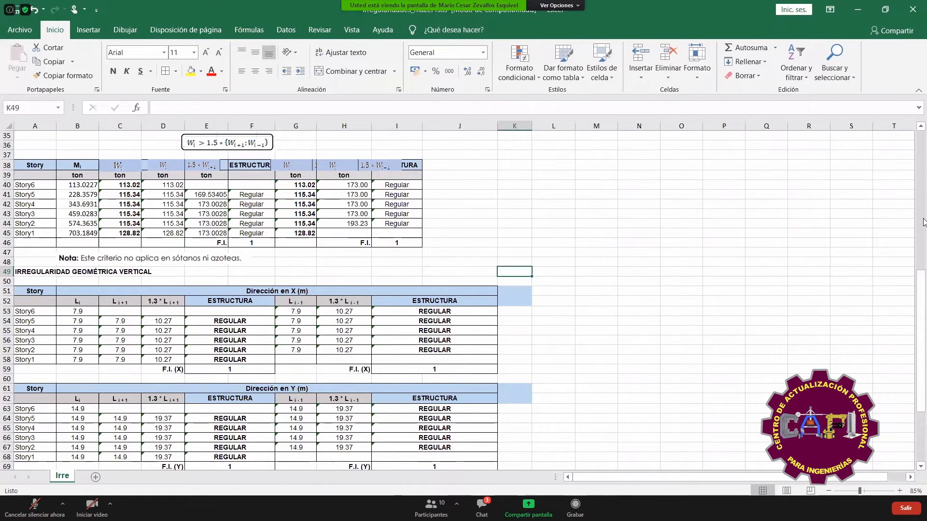
{"action": "key", "text": "alt+Tab"}
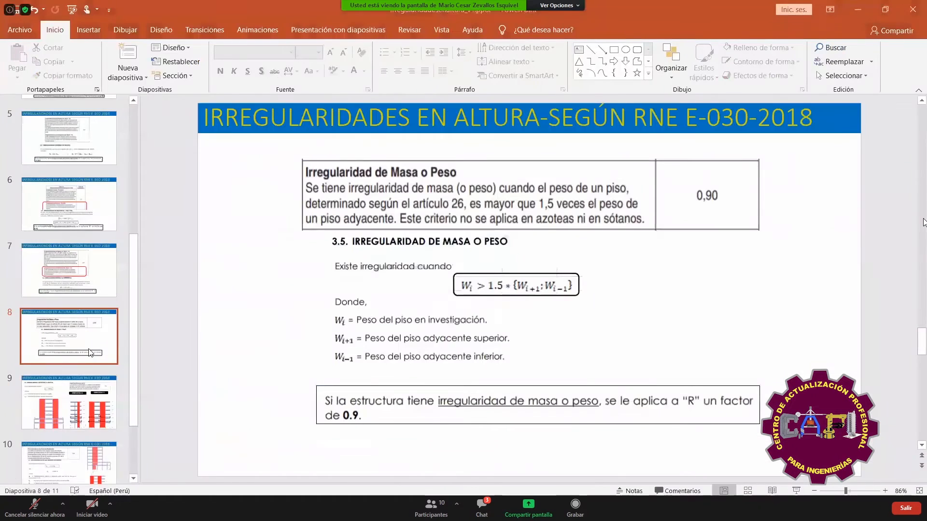
{"action": "scroll", "coordinate": [90, 353], "scroll_direction": "down", "scroll_amount": 3}
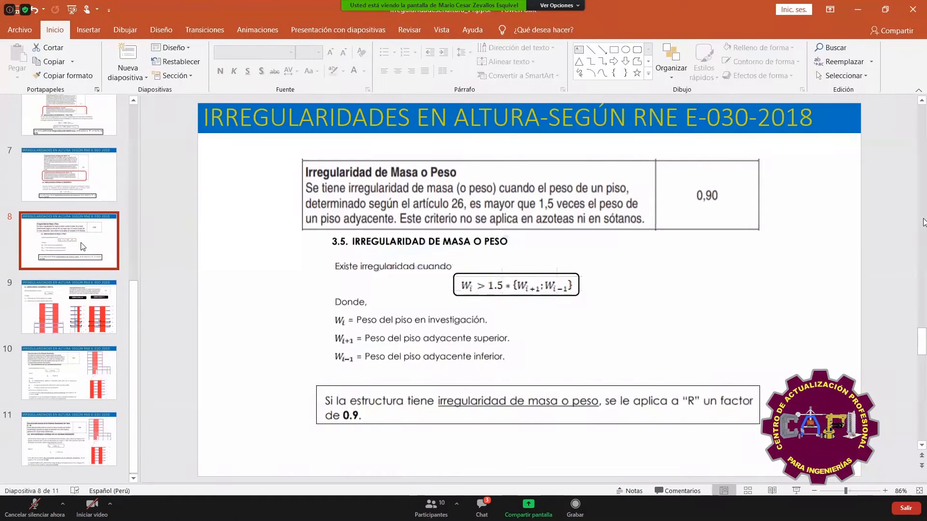
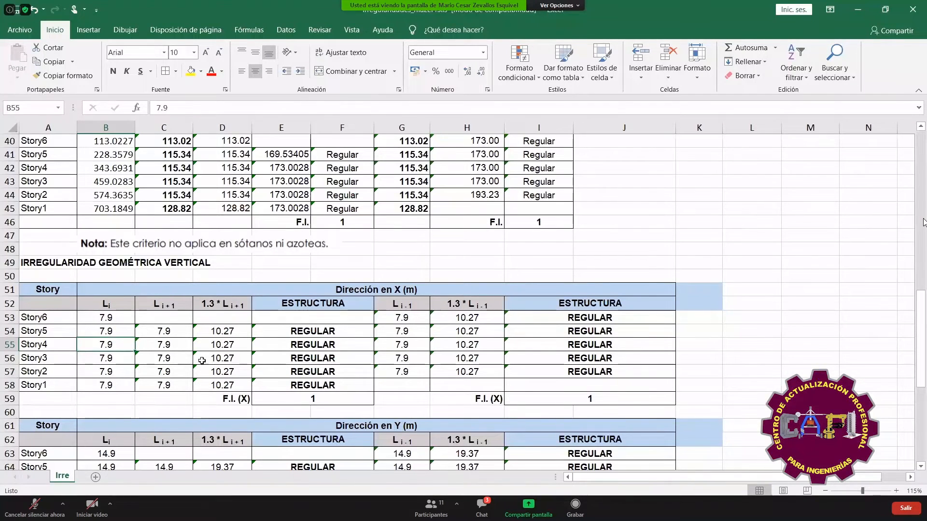
- Check the Story5 reference to the upper story's length in C54 of the X-direction vertical geometric irregularity table
{"action": "key", "text": "Right"}
{"action": "key", "text": "Up"}
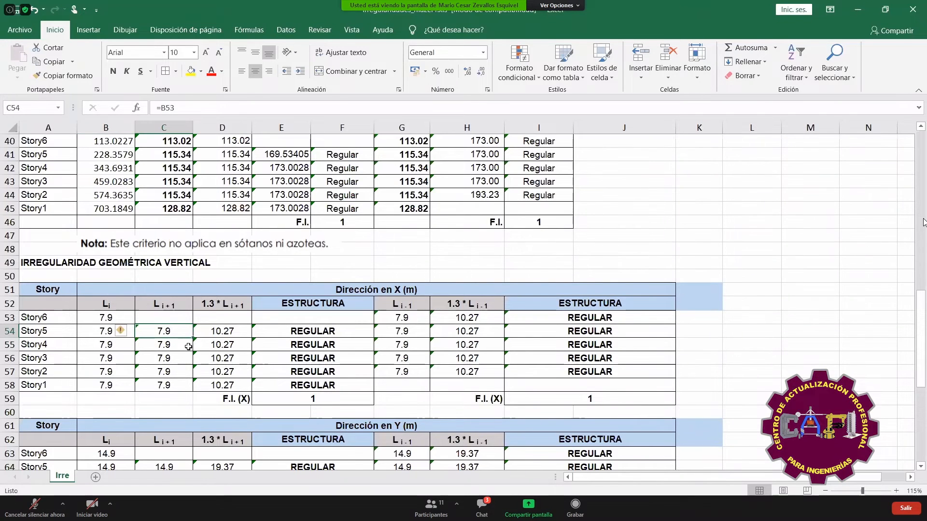
{"action": "double_click", "coordinate": [169, 332]}
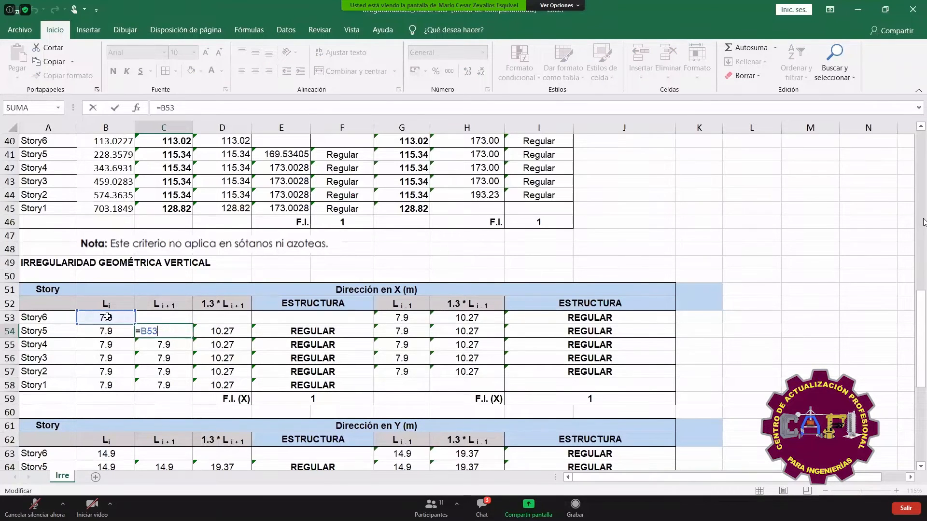
{"action": "key", "text": "Escape"}
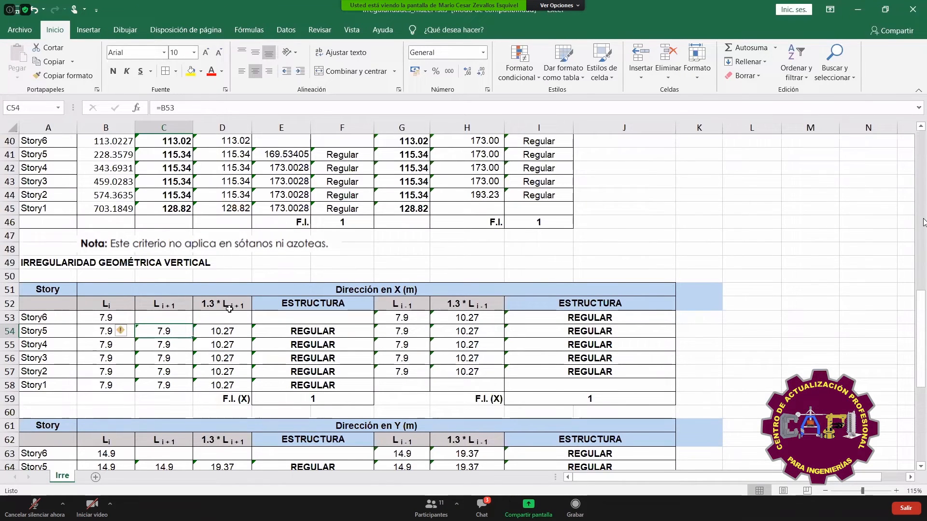
- Check the 1.3 multiplier formula in D54 and the IRREGULAR/REGULAR condition in E54 of the X-direction table
{"action": "double_click", "coordinate": [199, 327]}
{"action": "key", "text": "Escape"}
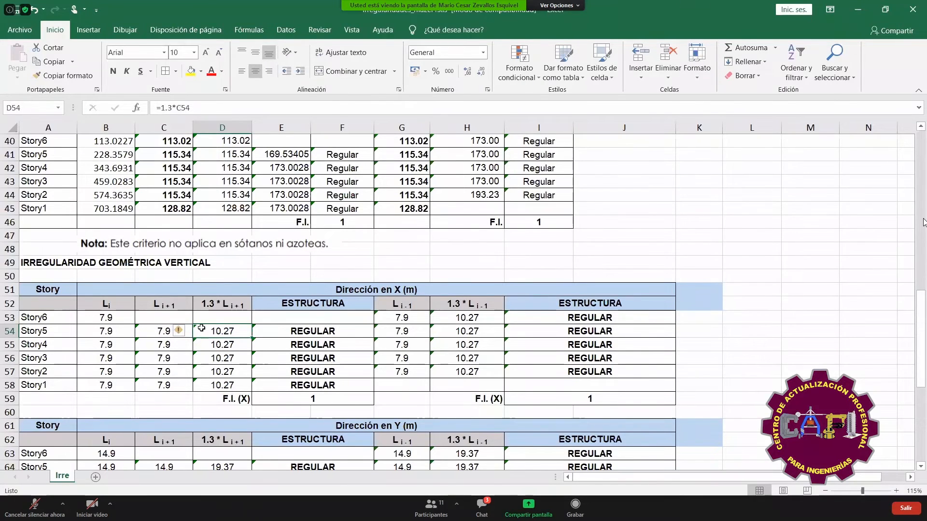
{"action": "double_click", "coordinate": [281, 330]}
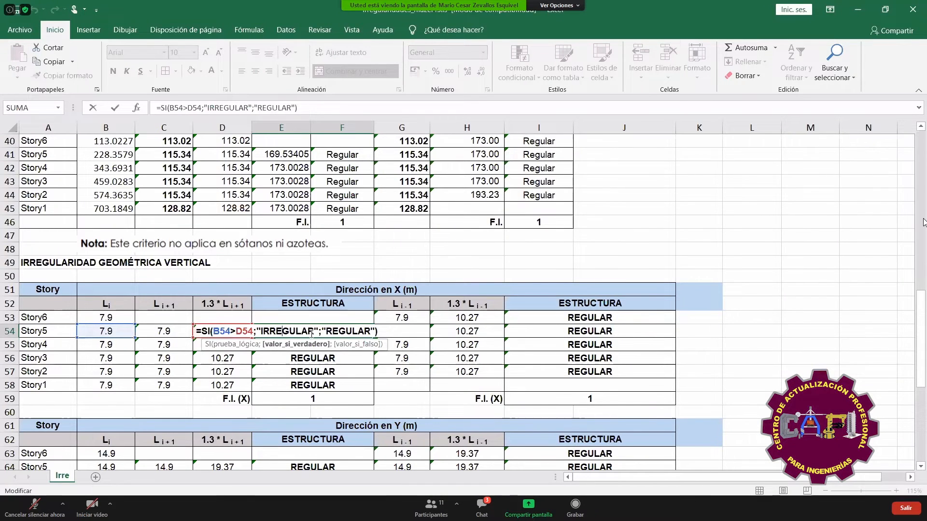
{"action": "key", "text": "Return"}
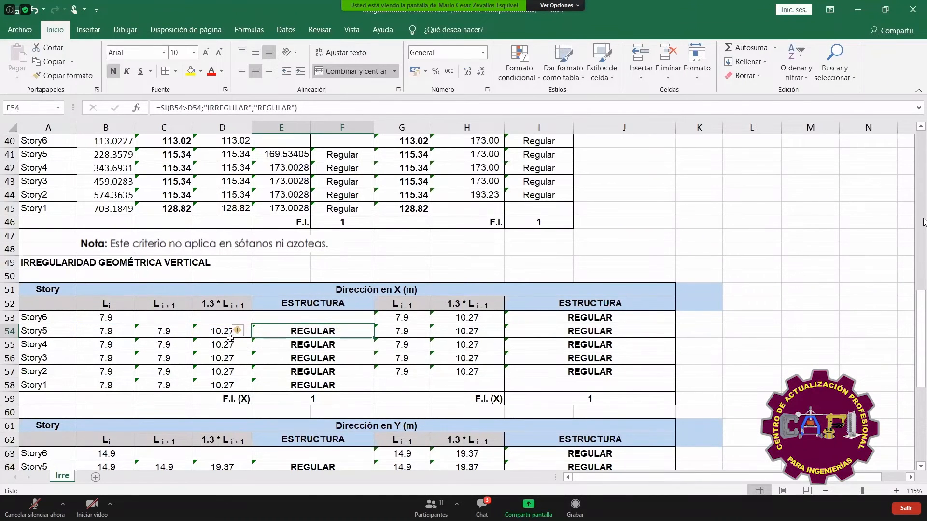
{"action": "left_click", "coordinate": [113, 332]}
{"action": "left_click", "coordinate": [222, 331]}
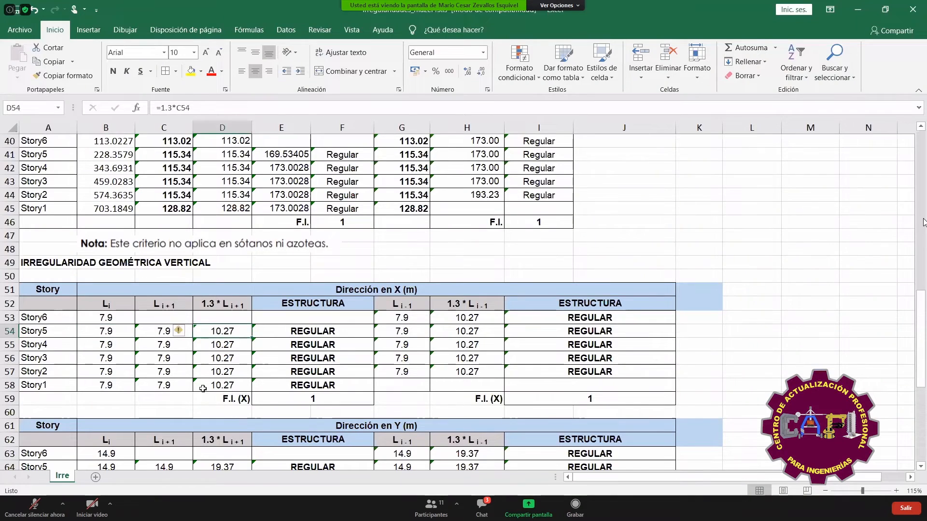
{"action": "left_click", "coordinate": [283, 328]}
{"action": "double_click", "coordinate": [282, 327]}
{"action": "key", "text": "Escape"}
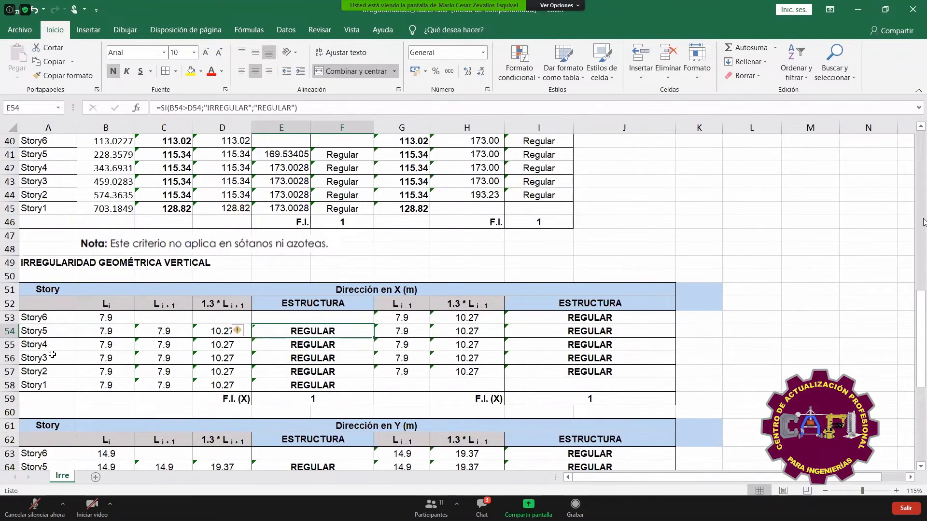
- Review the Story5 to Story1 rows and compare the L i-1 columns with the references in C54 and D54
{"action": "left_click_drag", "start_coordinate": [56, 333], "coordinate": [47, 385]}
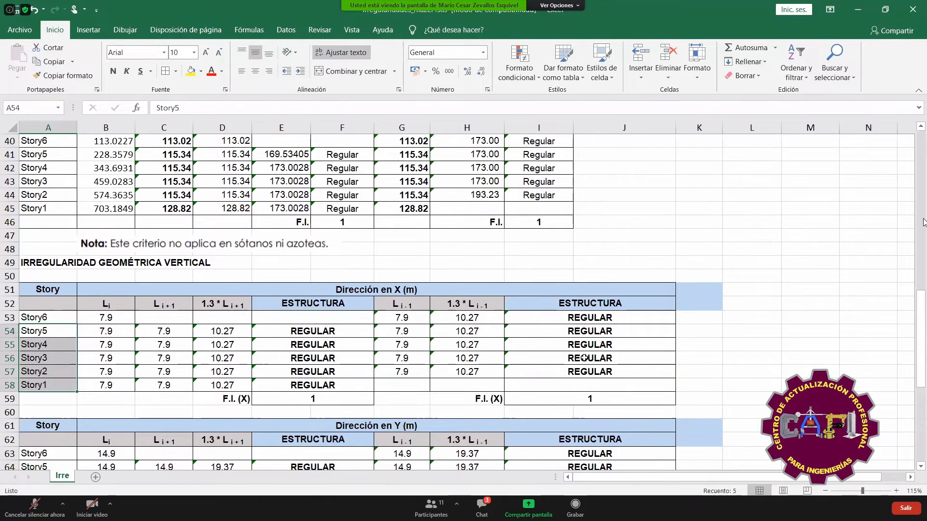
{"action": "left_click", "coordinate": [434, 330]}
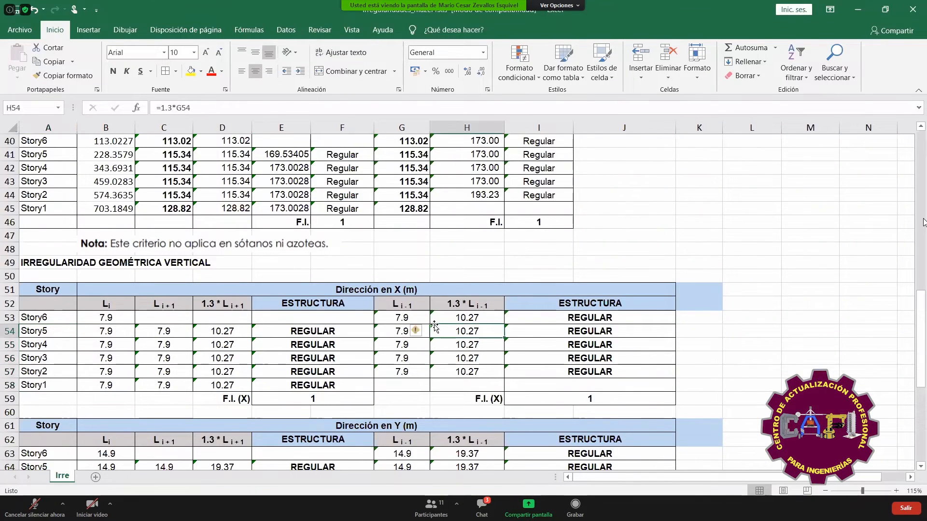
{"action": "left_click", "coordinate": [402, 307]}
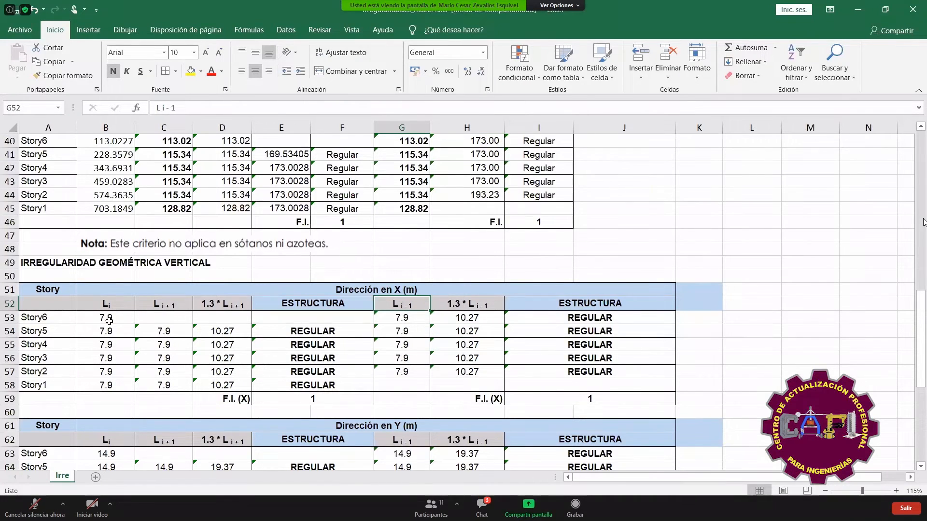
{"action": "double_click", "coordinate": [223, 333]}
{"action": "left_click", "coordinate": [156, 331]}
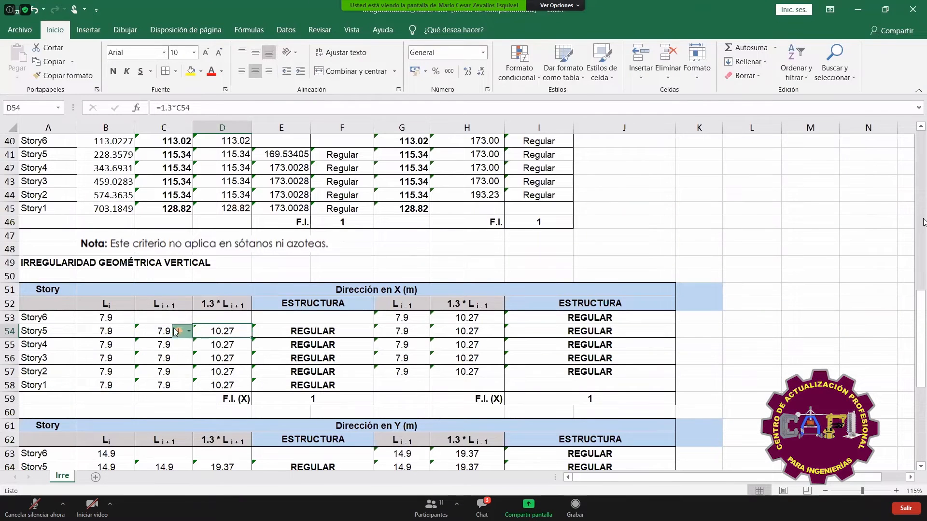
{"action": "double_click", "coordinate": [154, 331]}
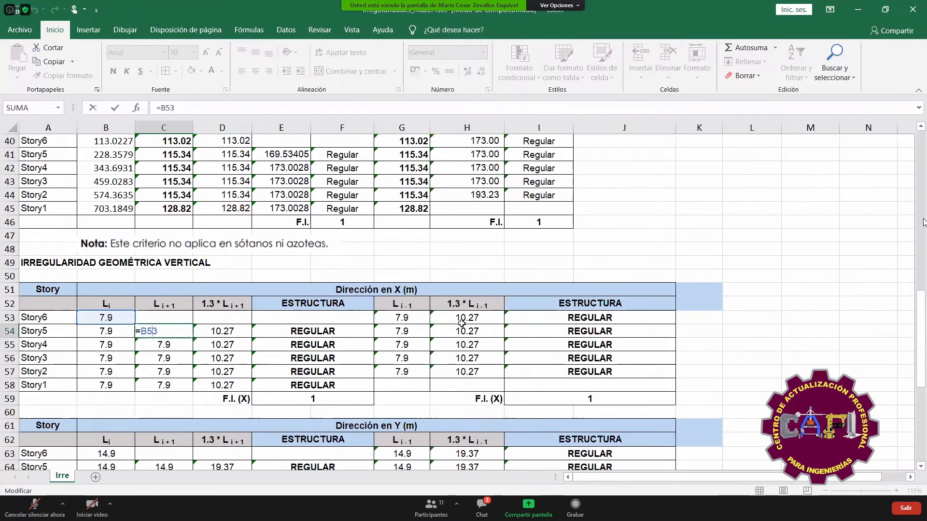
- Check Story6's lower-story length reference in G53 and its 1.3 multiplier formula in H53
{"action": "left_click", "coordinate": [477, 319]}
{"action": "double_click", "coordinate": [476, 319]}
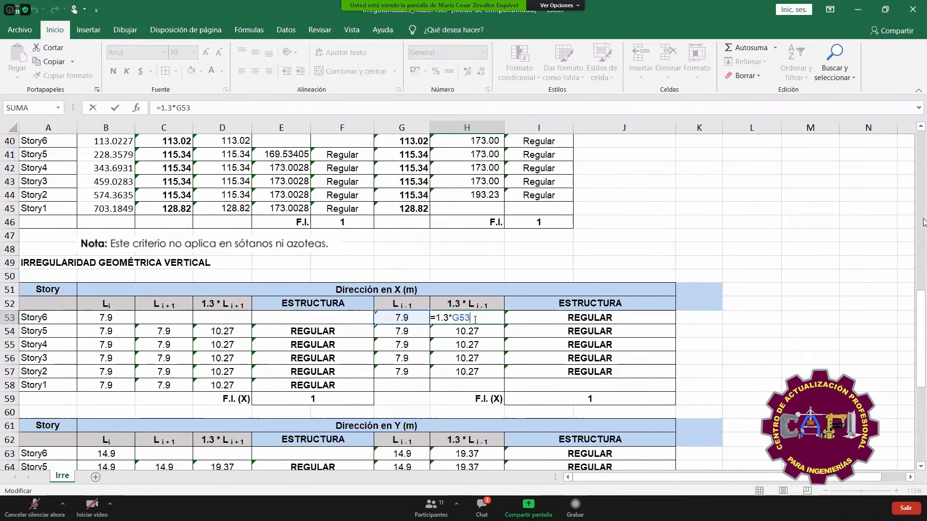
{"action": "left_click", "coordinate": [401, 319]}
{"action": "double_click", "coordinate": [401, 319]}
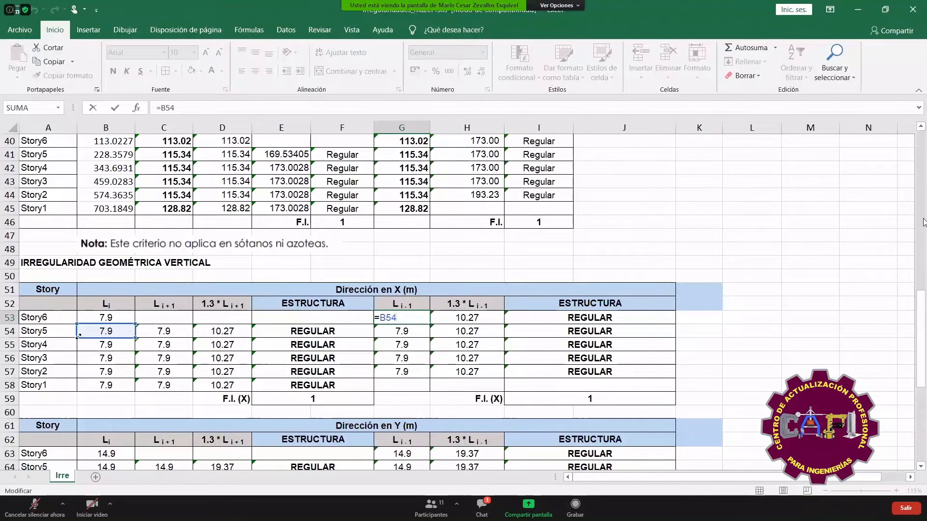
{"action": "key", "text": "Escape"}
{"action": "double_click", "coordinate": [473, 319]}
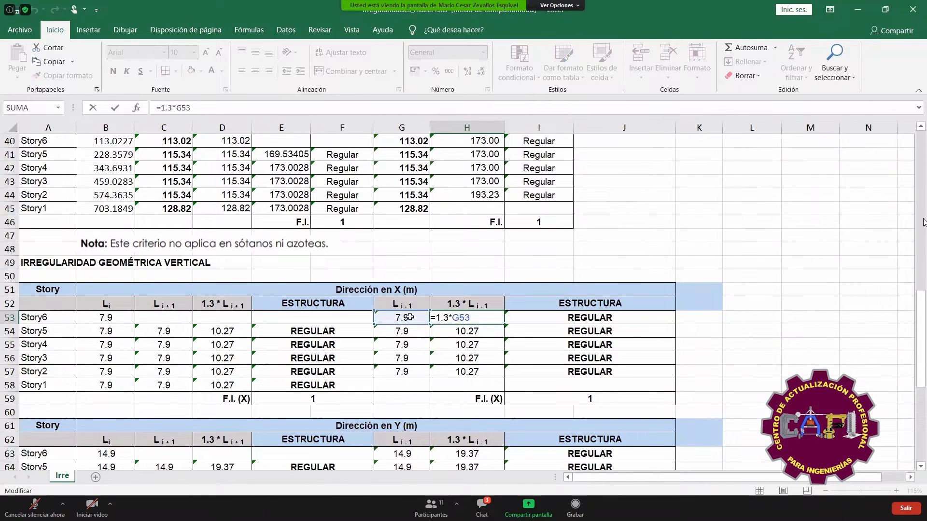
{"action": "key", "text": "ctrl+Return"}
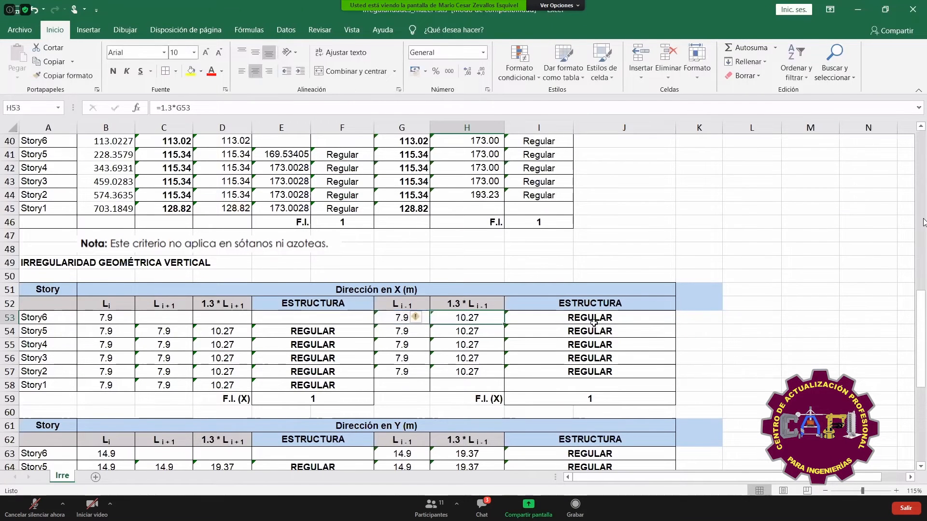
- Check the Story6 condition formula in I53 and compare it with the vertical geometric irregularity criterion on the PowerPoint slide
{"action": "double_click", "coordinate": [594, 319]}
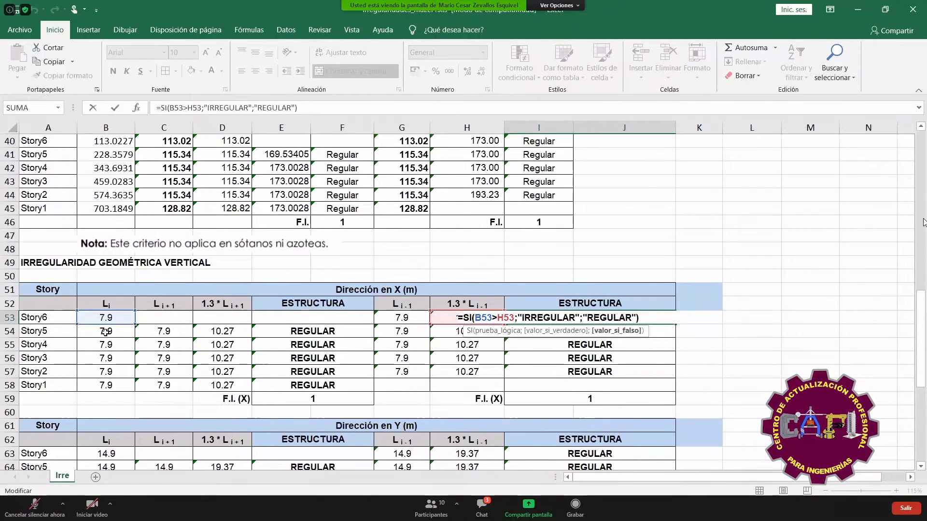
{"action": "key", "text": "ctrl+Return"}
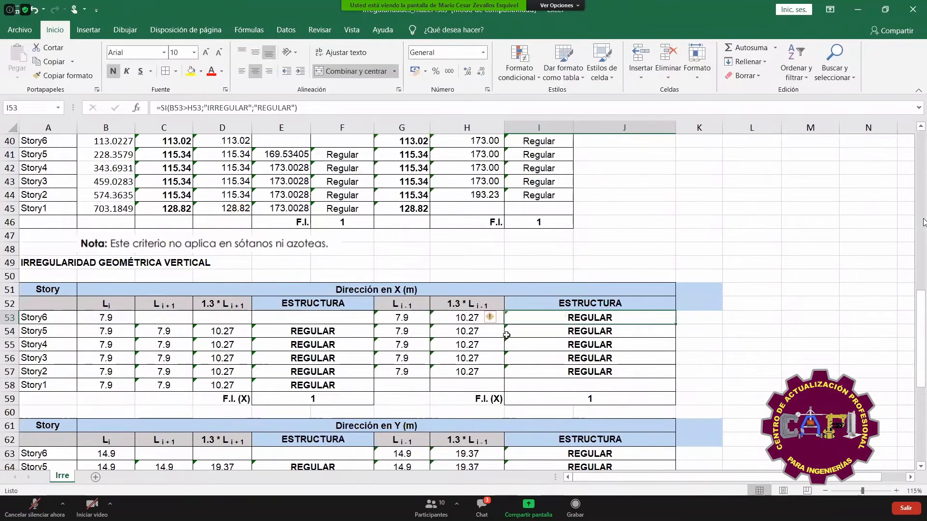
{"action": "left_click", "coordinate": [460, 320]}
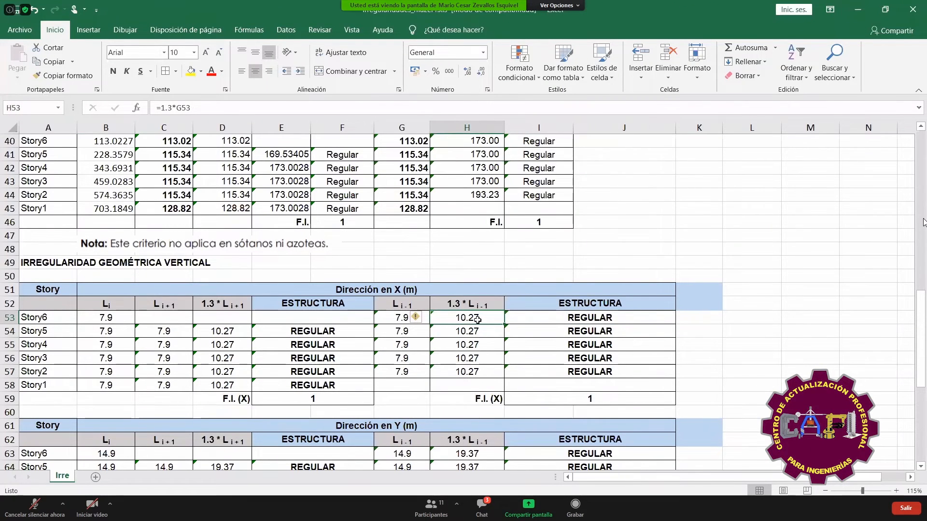
{"action": "left_click", "coordinate": [557, 319]}
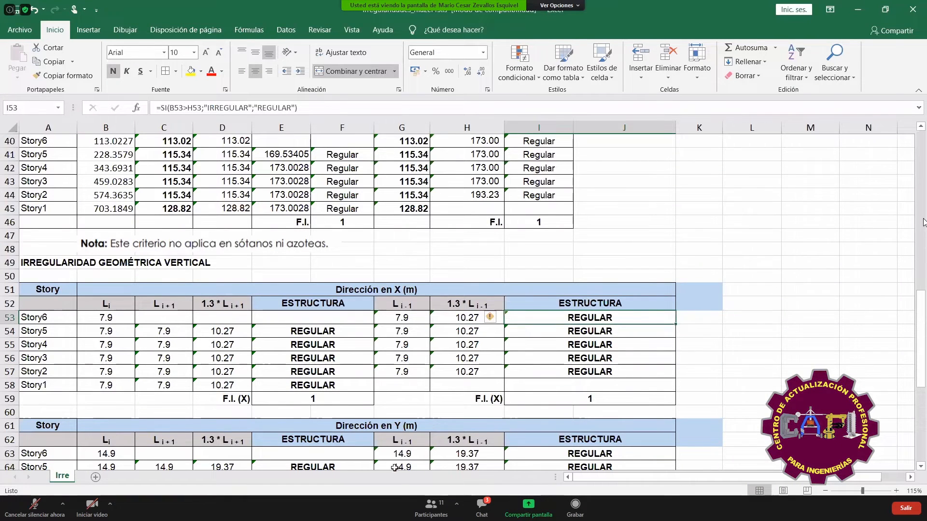
{"action": "key", "text": "alt+Tab"}
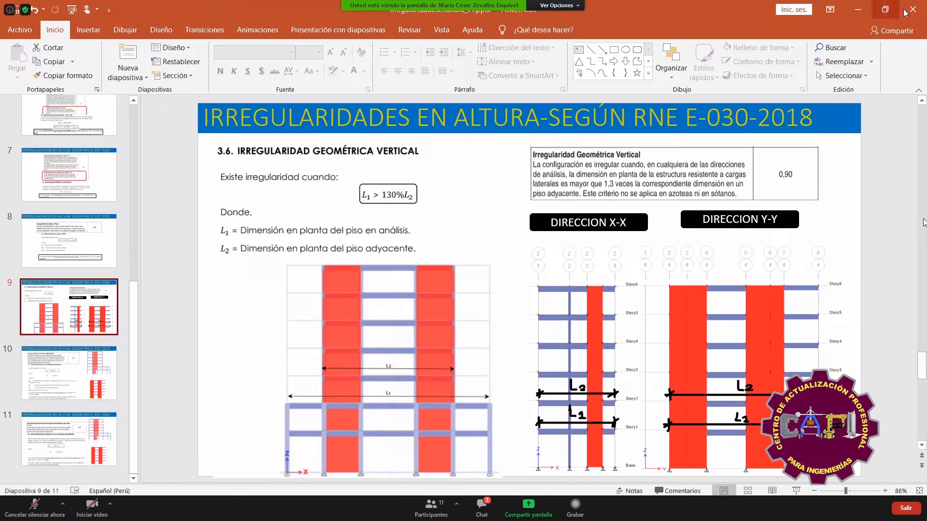
{"action": "key", "text": "alt+Tab"}
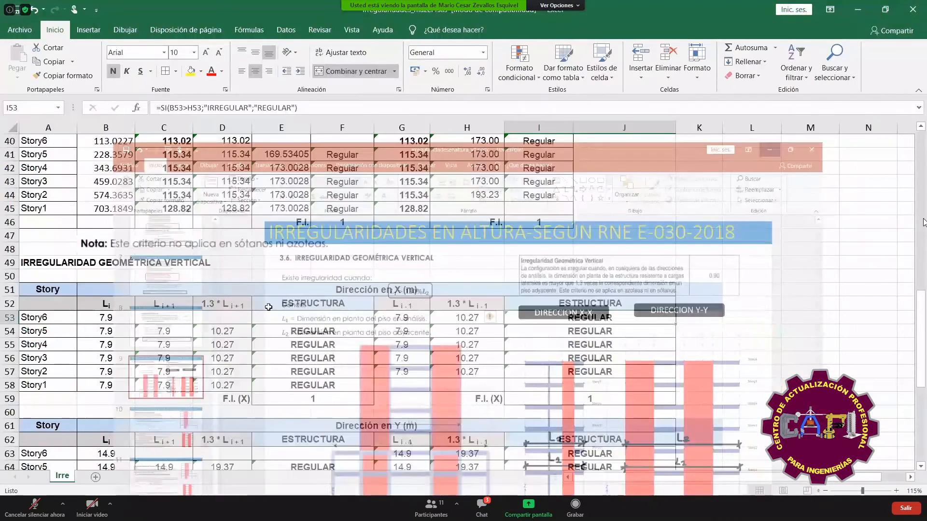
- Select the X-direction Li lengths in B53:B58 and compare them with the element dimensions in Dimensions_elemento.pdf in the browser
{"action": "scroll", "coordinate": [209, 327], "scroll_direction": "down", "scroll_amount": 1}
{"action": "left_click", "coordinate": [152, 332]}
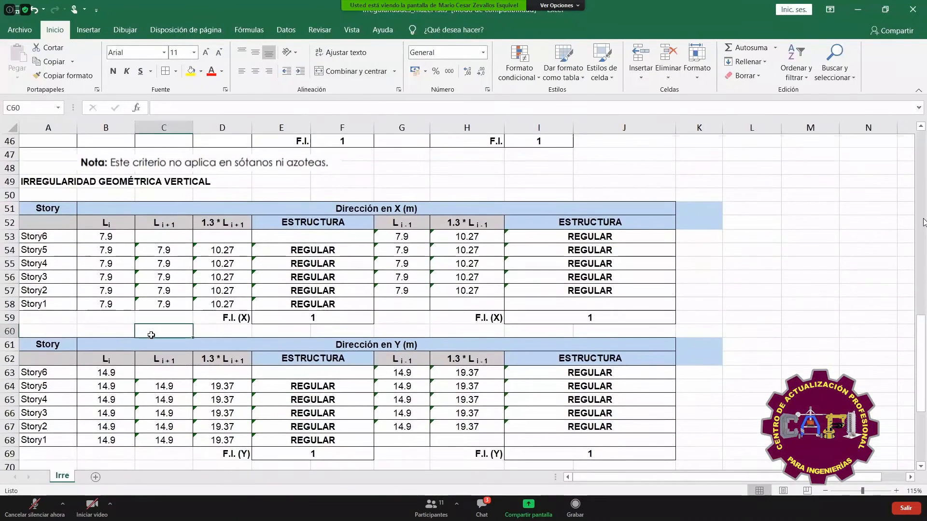
{"action": "left_click_drag", "start_coordinate": [105, 236], "coordinate": [109, 305]}
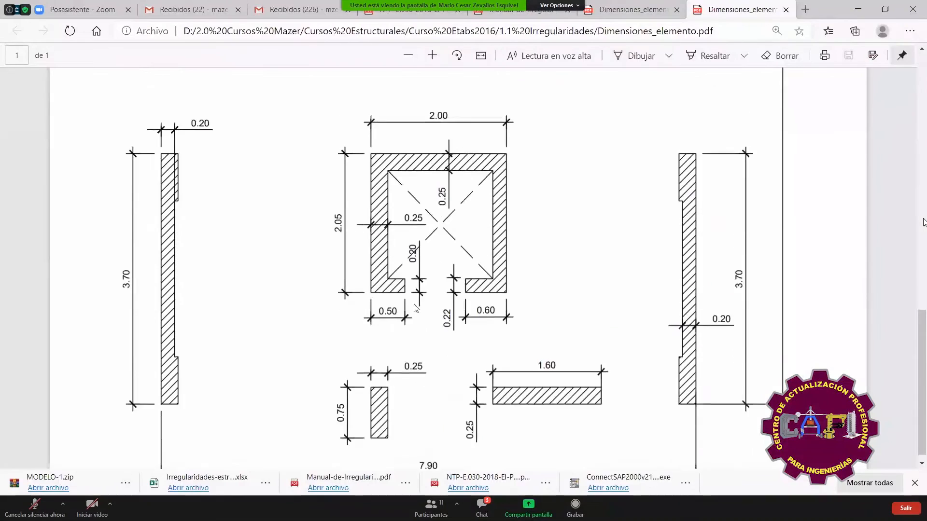
{"action": "scroll", "coordinate": [502, 441], "scroll_direction": "up", "scroll_amount": 10}
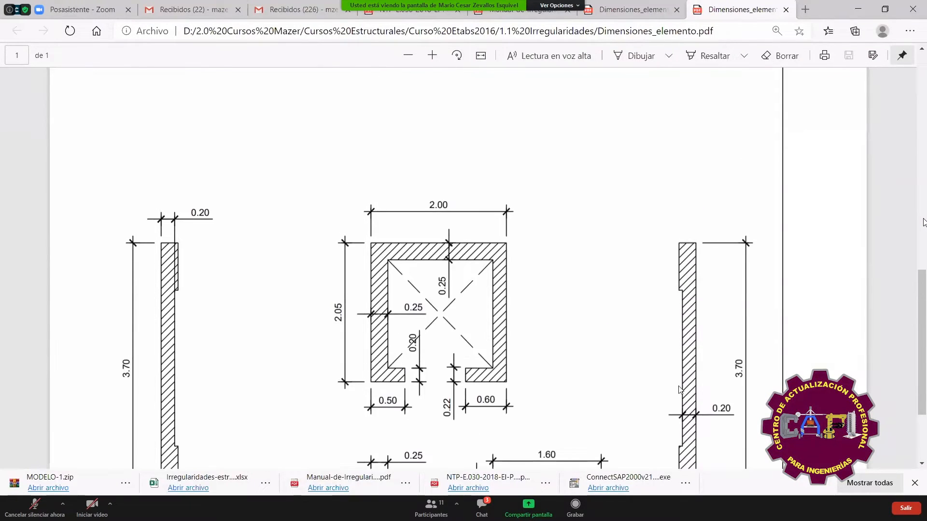
{"action": "scroll", "coordinate": [784, 337], "scroll_direction": "up", "scroll_amount": 4}
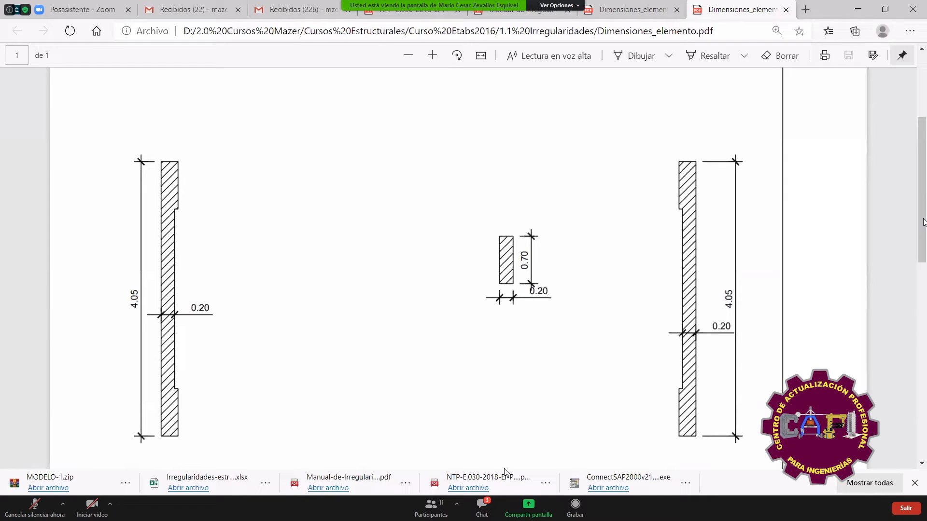
- Switch to ETABS, show the building in 3D and unlock the model, accepting the deletion of the analysis results
{"action": "key", "text": "alt+Tab"}
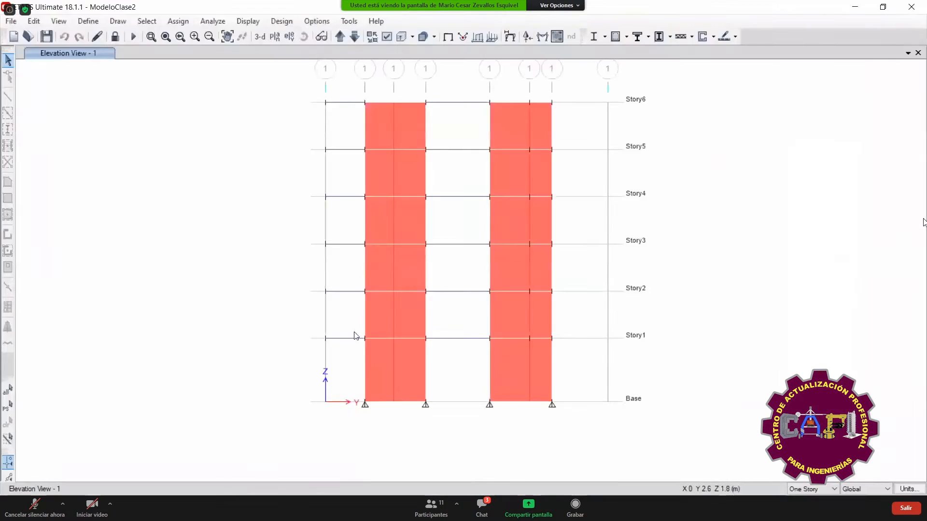
{"action": "left_click", "coordinate": [260, 37]}
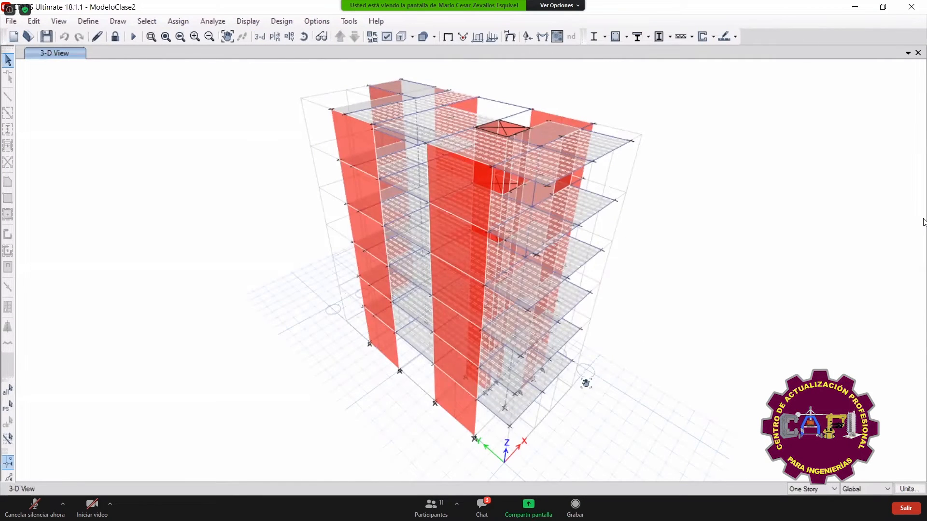
{"action": "left_click_drag", "start_coordinate": [585, 383], "coordinate": [587, 380]}
{"action": "left_click_drag", "start_coordinate": [587, 388], "coordinate": [558, 337]}
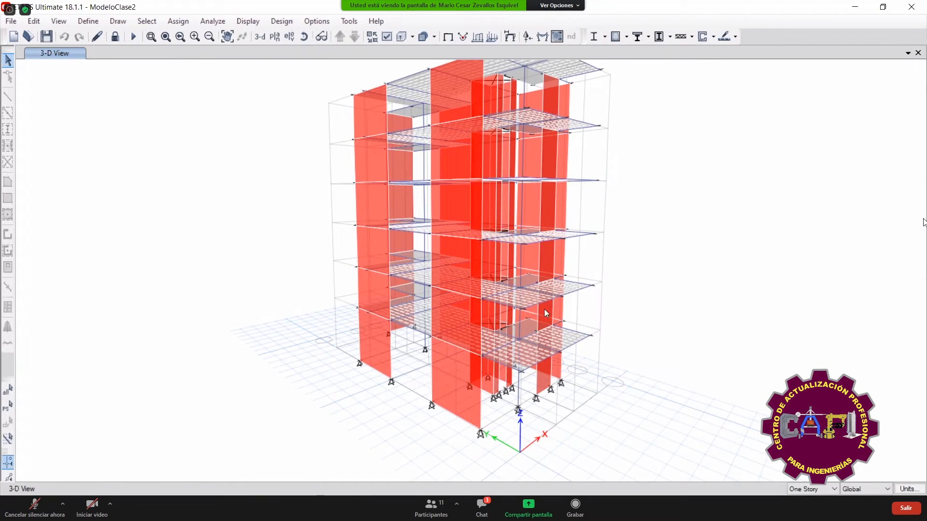
{"action": "left_click", "coordinate": [115, 36]}
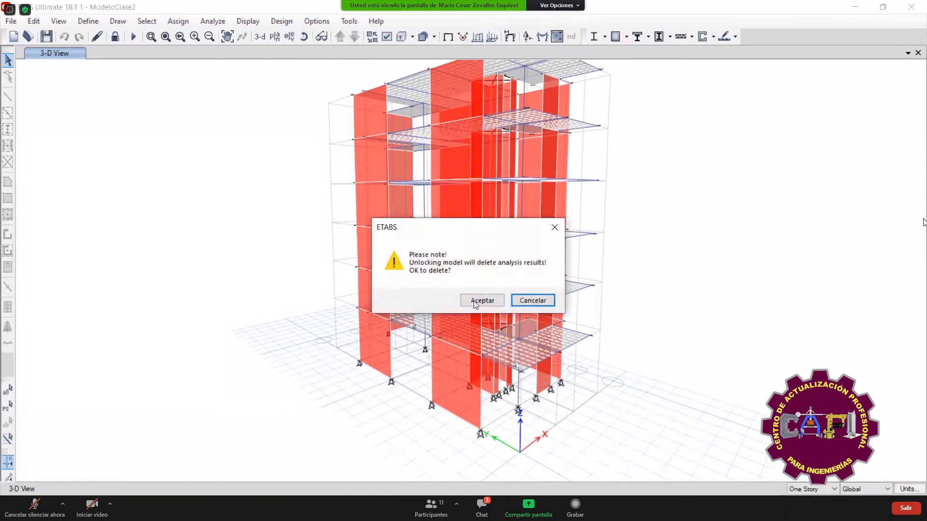
{"action": "left_click", "coordinate": [476, 301]}
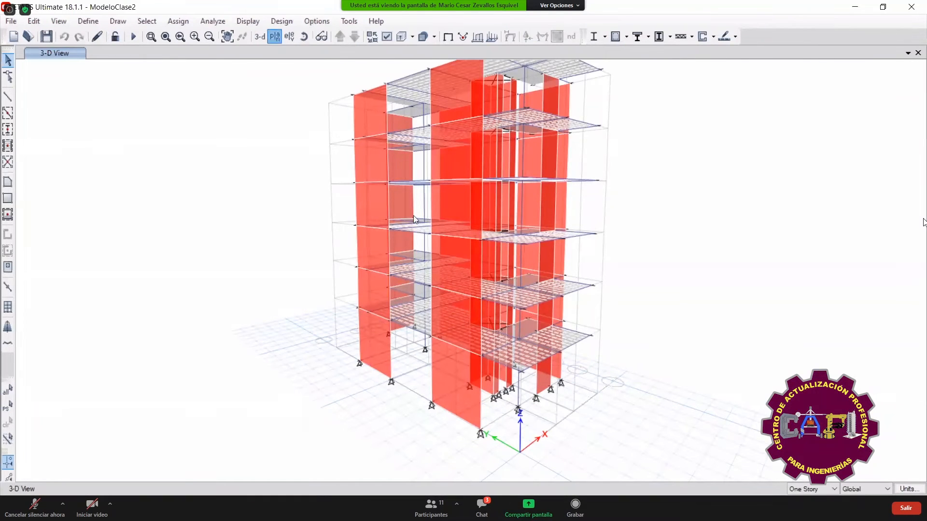
- Open the Story1 plan view and delete the slab and beams between grid lines 1 and 2
{"action": "left_click", "coordinate": [408, 251]}
{"action": "left_click", "coordinate": [408, 395]}
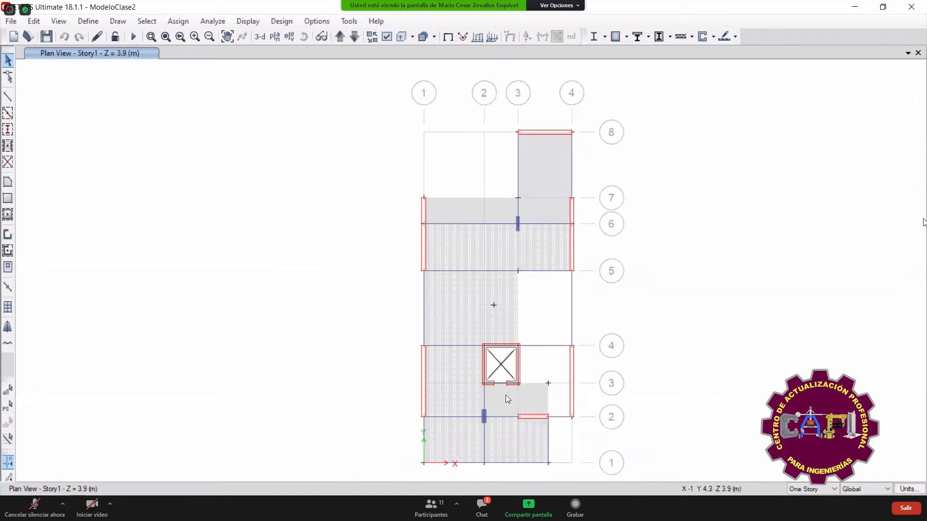
{"action": "left_click_drag", "start_coordinate": [506, 395], "coordinate": [478, 344]}
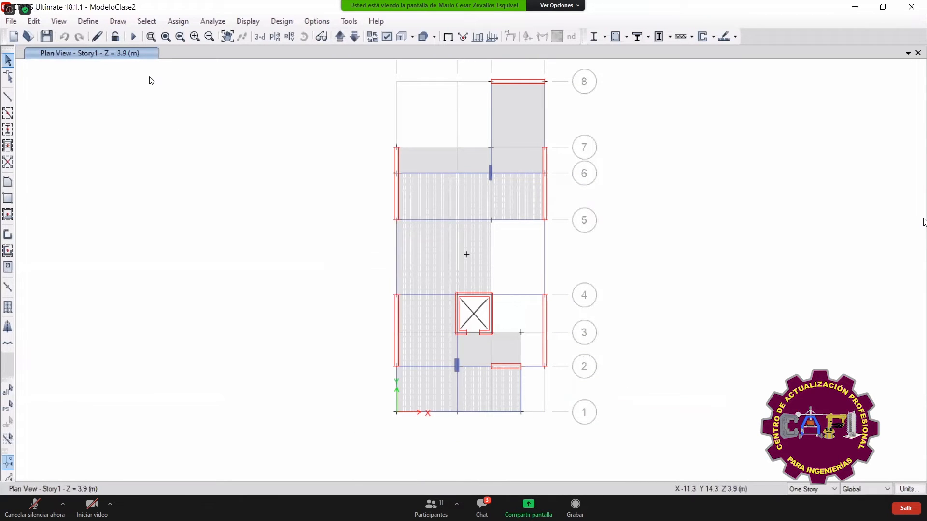
{"action": "left_click_drag", "start_coordinate": [549, 428], "coordinate": [369, 379]}
{"action": "key", "text": "Delete"}
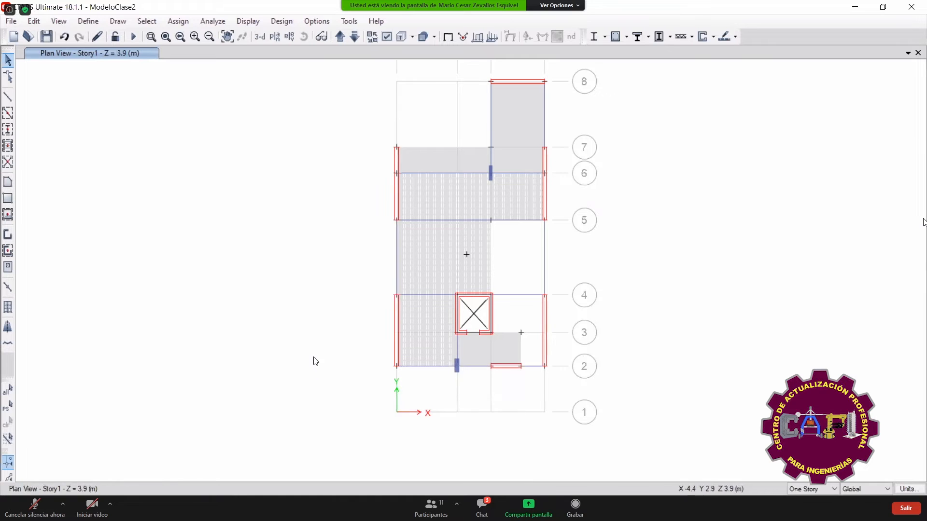
- Show the modified building in 3D with its elements extruded and inspect Story1 from the side
{"action": "left_click", "coordinate": [260, 37]}
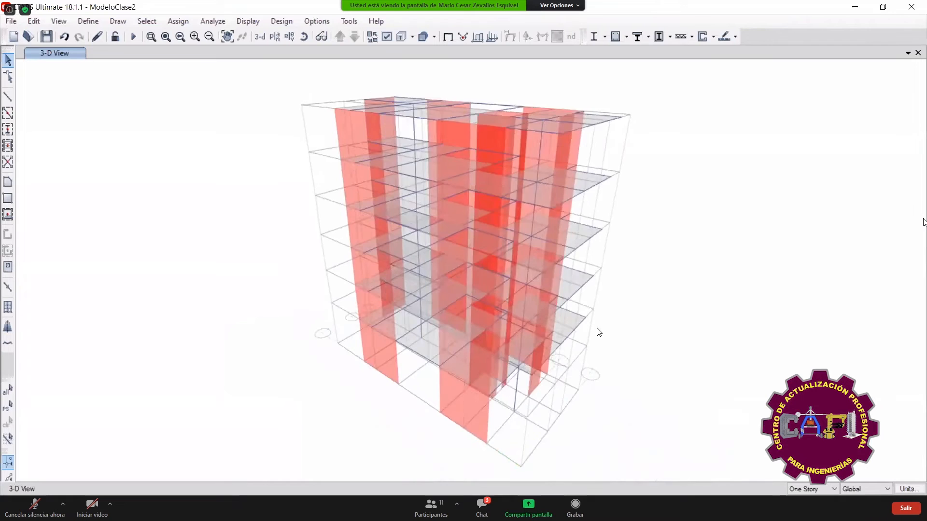
{"action": "left_click", "coordinate": [402, 37]}
{"action": "left_click_drag", "start_coordinate": [603, 373], "coordinate": [612, 331]}
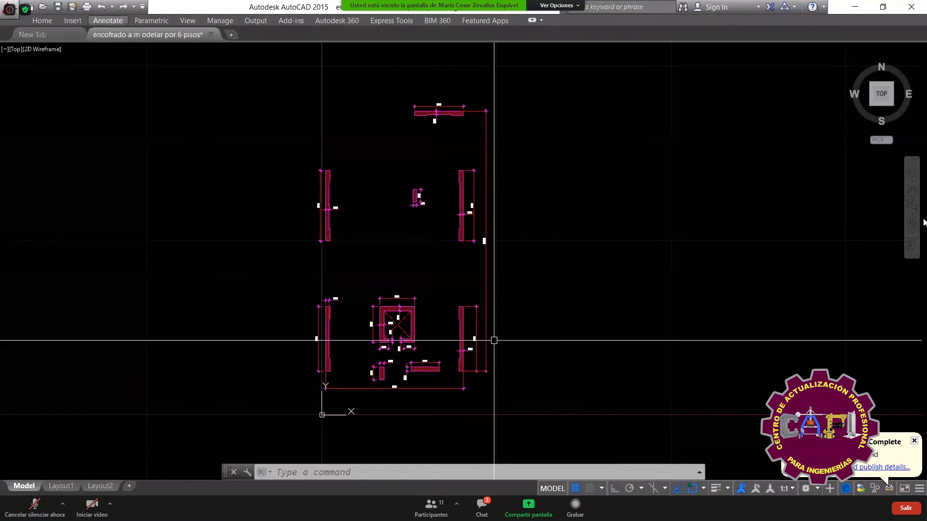
- Switch to AutoCAD and examine the dimensioned wall and column layout before returning to ETABS
{"action": "scroll", "coordinate": [397, 400], "scroll_direction": "up", "scroll_amount": 2}
{"action": "left_click_drag", "start_coordinate": [399, 364], "coordinate": [410, 331]}
{"action": "scroll", "coordinate": [410, 331], "scroll_direction": "down", "scroll_amount": 2}
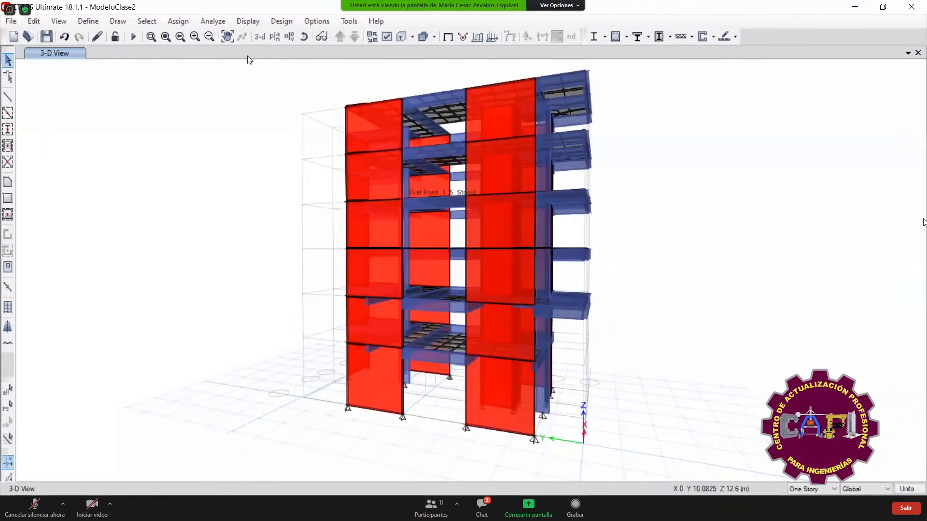
- Open the Story2 plan view to inspect the bay between grid lines 1 and 2, and switch to AutoCAD
{"action": "left_click", "coordinate": [274, 36]}
{"action": "left_click", "coordinate": [399, 246]}
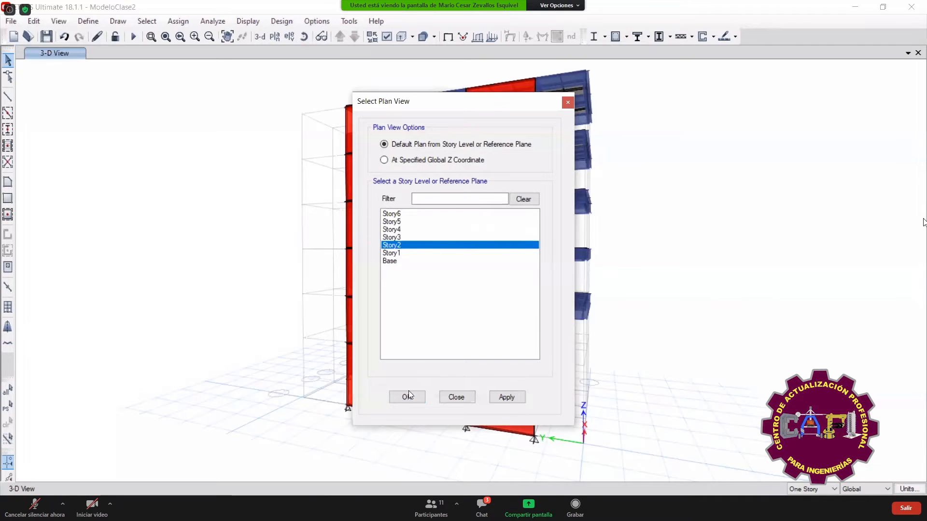
{"action": "left_click", "coordinate": [407, 397]}
{"action": "scroll", "coordinate": [702, 304], "scroll_direction": "up", "scroll_amount": 3}
{"action": "left_click_drag", "start_coordinate": [702, 304], "coordinate": [681, 241]}
{"action": "left_click_drag", "start_coordinate": [296, 439], "coordinate": [541, 255]}
{"action": "scroll", "coordinate": [540, 255], "scroll_direction": "down", "scroll_amount": 3}
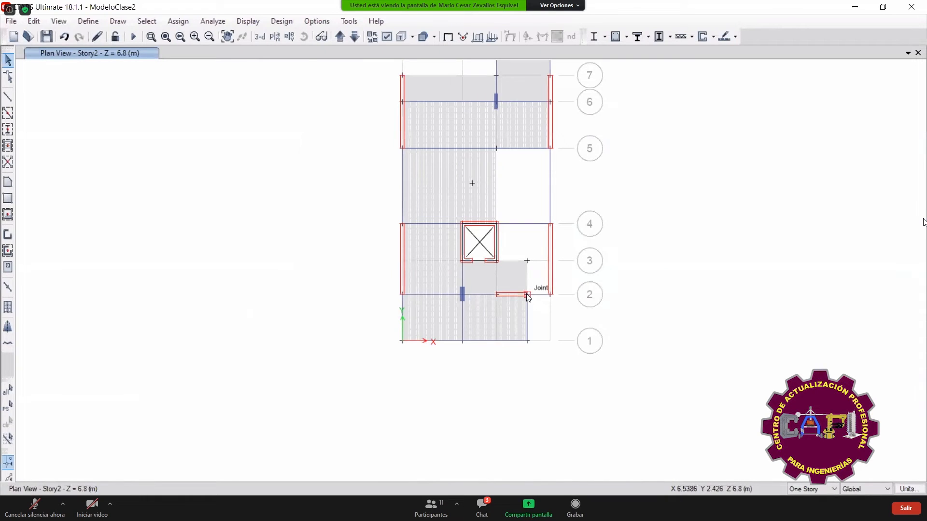
{"action": "key", "text": "alt+Tab"}
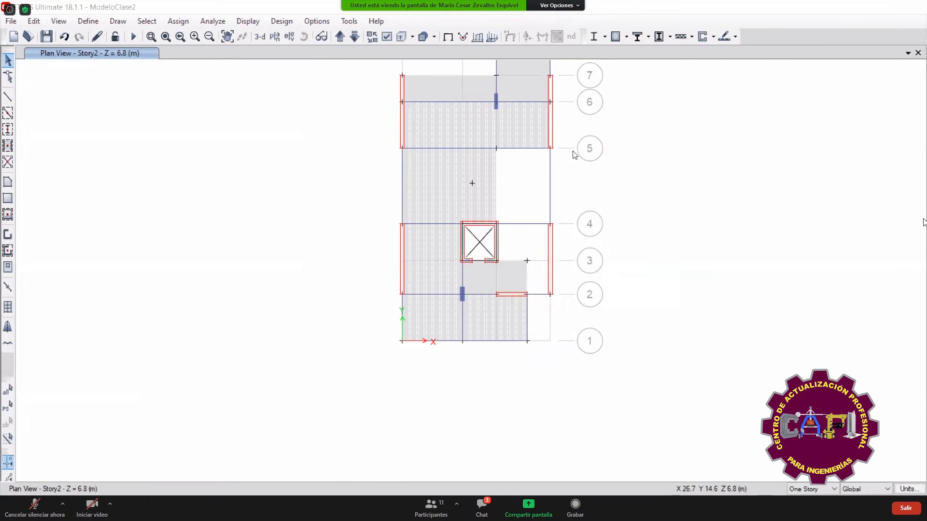
{"action": "key", "text": "alt+Tab"}
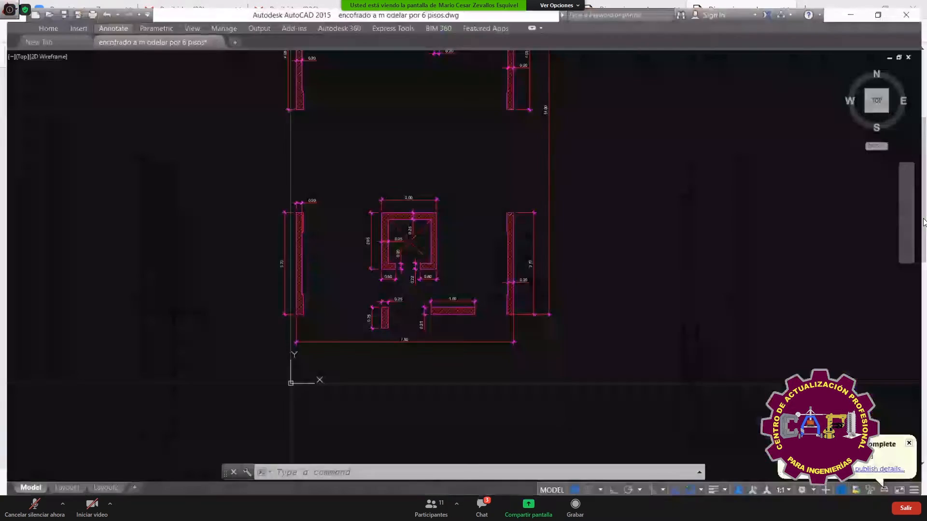
{"action": "scroll", "coordinate": [460, 328], "scroll_direction": "up", "scroll_amount": 5}
{"action": "type", "text": "l"}
{"action": "key", "text": "Return"}
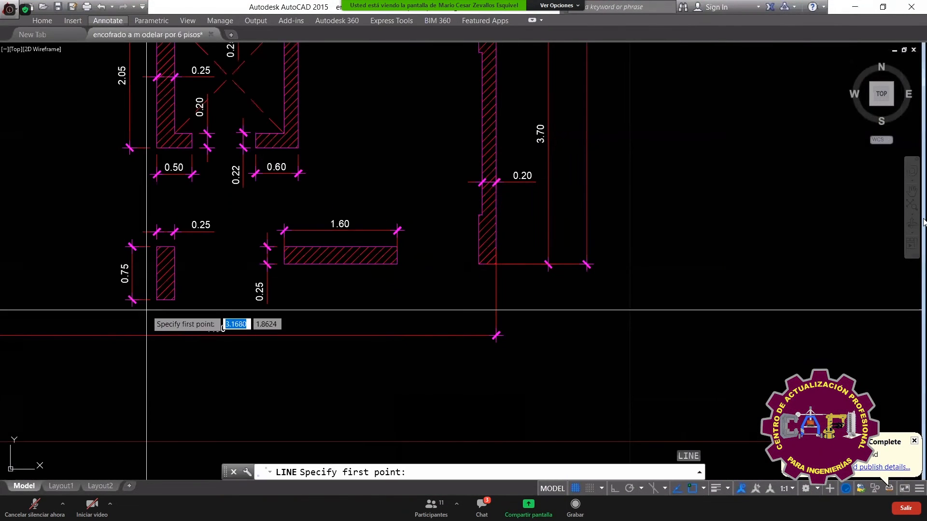
{"action": "left_click", "coordinate": [156, 299]}
{"action": "scroll", "coordinate": [583, 337], "scroll_direction": "down", "scroll_amount": 3}
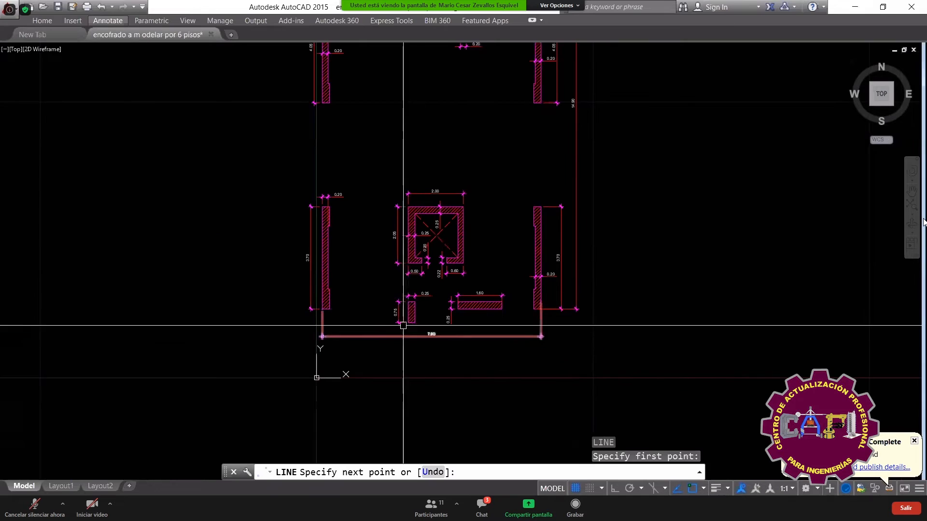
{"action": "key", "text": "Escape"}
- Draw a horizontal line with Ortho on from the lower corner of the left 3.70 wall to beyond the overall vertical dimension
{"action": "scroll", "coordinate": [354, 317], "scroll_direction": "up", "scroll_amount": 2}
{"action": "key", "text": "Return"}
{"action": "left_click", "coordinate": [303, 304]}
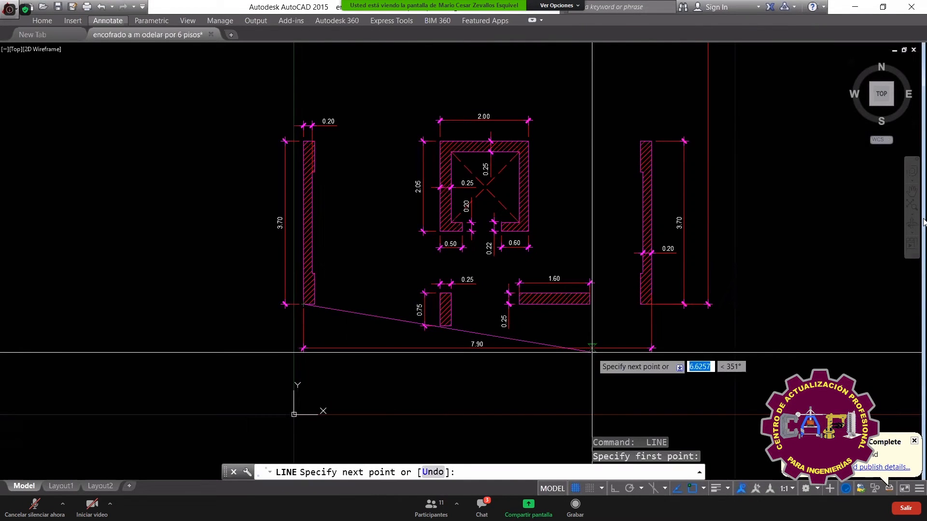
{"action": "left_click", "coordinate": [614, 489]}
{"action": "left_click", "coordinate": [790, 332]}
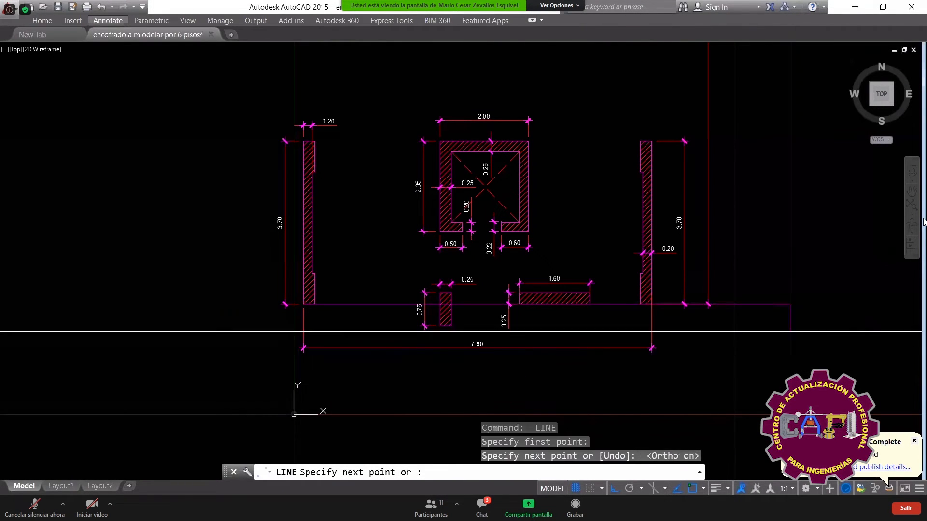
{"action": "key", "text": "Escape"}
{"action": "left_click", "coordinate": [789, 330]}
{"action": "left_click", "coordinate": [754, 296]}
{"action": "left_click_drag", "start_coordinate": [738, 331], "coordinate": [606, 266]}
{"action": "type", "text": "c"}
{"action": "key", "text": "Return"}
{"action": "left_click", "coordinate": [726, 253]}
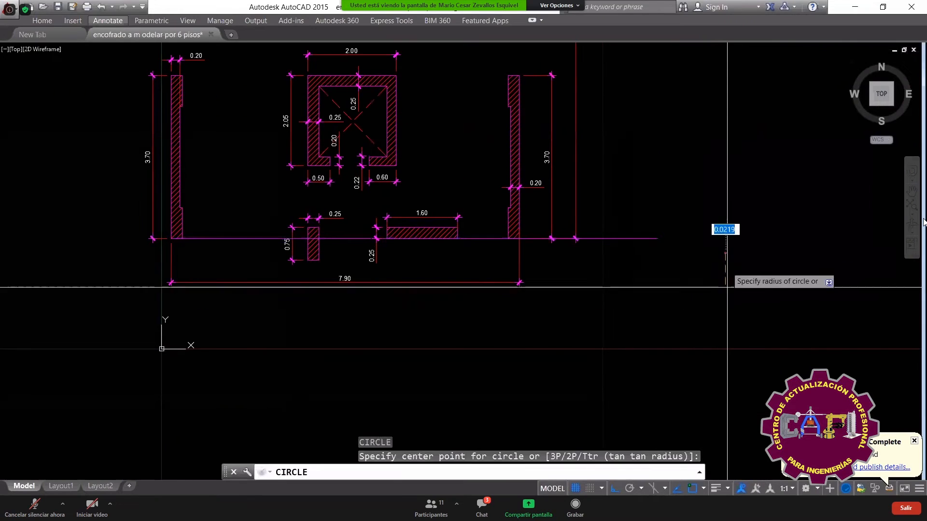
{"action": "key", "text": "Escape"}
{"action": "key", "text": "Escape"}
- Copy the horizontal line 2.46 straight down, below the 7.90 dimension
{"action": "left_click", "coordinate": [690, 304]}
{"action": "left_click", "coordinate": [643, 204]}
{"action": "type", "text": "co"}
{"action": "key", "text": "Return"}
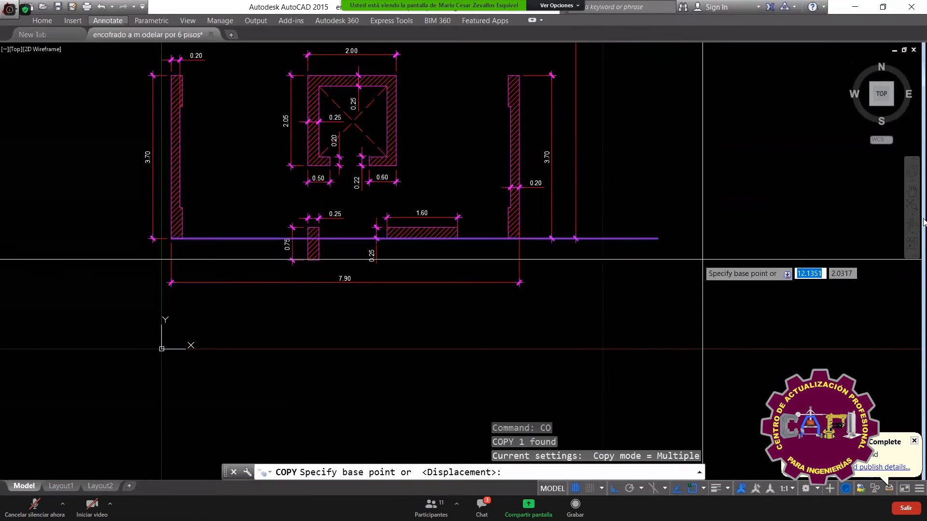
{"action": "left_click", "coordinate": [715, 274]}
{"action": "type", "text": "2.46"}
{"action": "key", "text": "Return"}
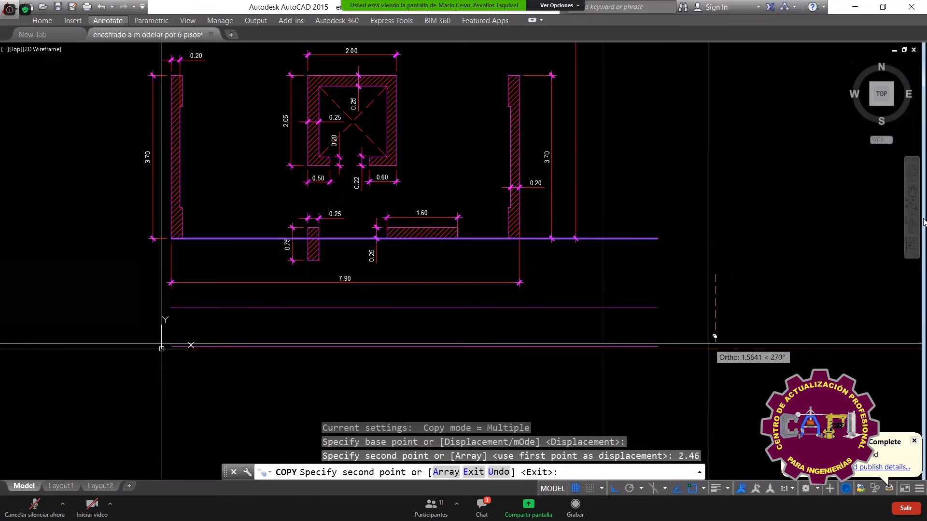
{"action": "key", "text": "Escape"}
{"action": "key", "text": "Escape"}
{"action": "key", "text": "Escape"}
- Stretch the lower end of the overall vertical dimension down to the copied line and read its length
{"action": "scroll", "coordinate": [613, 296], "scroll_direction": "down", "scroll_amount": 2}
{"action": "left_click_drag", "start_coordinate": [628, 217], "coordinate": [622, 287]}
{"action": "left_click", "coordinate": [597, 181]}
{"action": "left_click", "coordinate": [576, 205]}
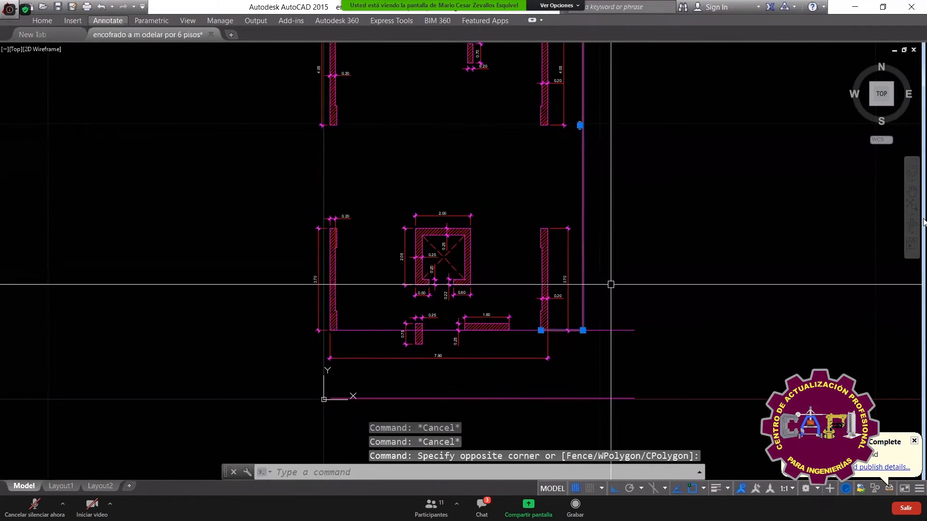
{"action": "left_click", "coordinate": [540, 330]}
{"action": "left_click", "coordinate": [540, 399]}
{"action": "key", "text": "Escape"}
{"action": "key", "text": "Escape"}
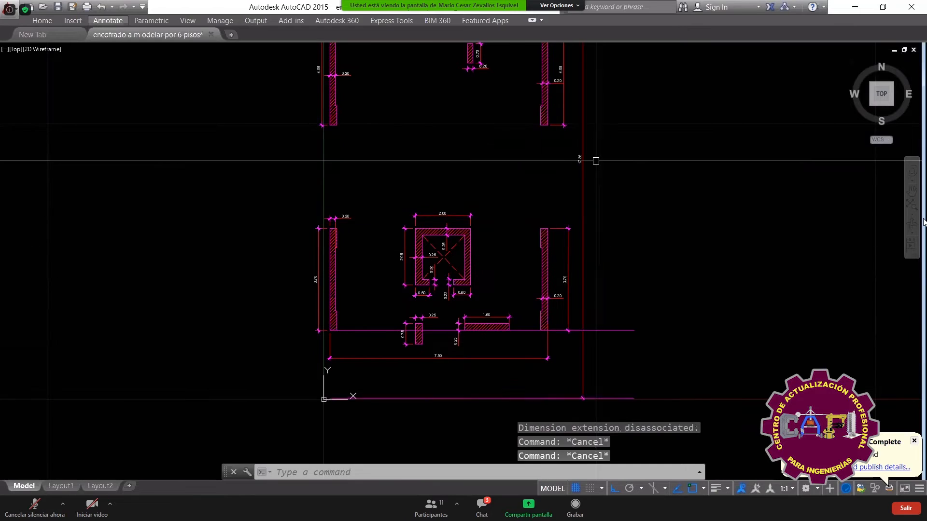
{"action": "scroll", "coordinate": [611, 157], "scroll_direction": "up", "scroll_amount": 4}
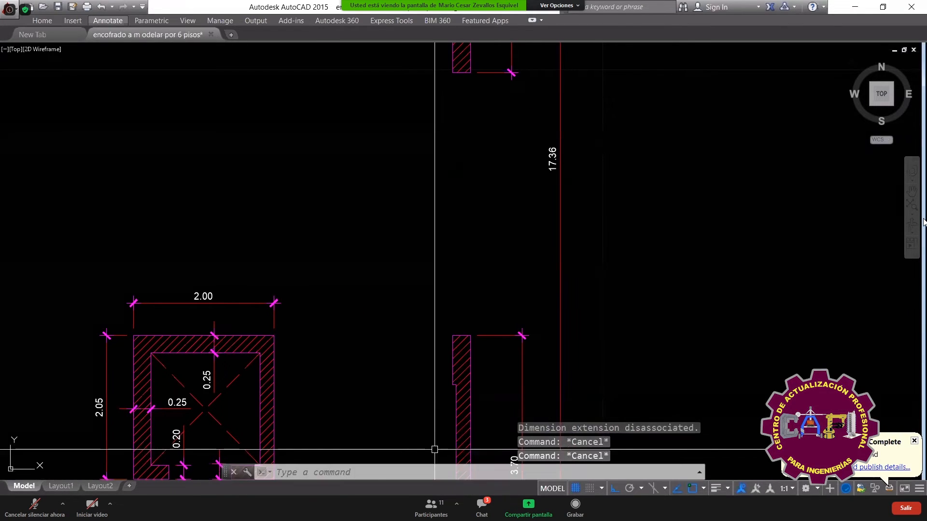
- Switch to Excel and set Story6's Li to 17.36 in the Y-direction table of vertical geometric irregularity
{"action": "key", "text": "alt+Tab"}
{"action": "left_click", "coordinate": [109, 388]}
{"action": "left_click", "coordinate": [111, 372]}
{"action": "type", "text": "17.36"}
{"action": "key", "text": "Return"}
- Copy Story6's Li value to Story5, Story4, Story3 and Story2 in the Y-direction table
{"action": "key", "text": "Up"}
{"action": "key", "text": "ctrl+c"}
{"action": "key", "text": "Down"}
{"action": "key", "text": "ctrl+v"}
{"action": "key", "text": "Down"}
{"action": "key", "text": "ctrl+v"}
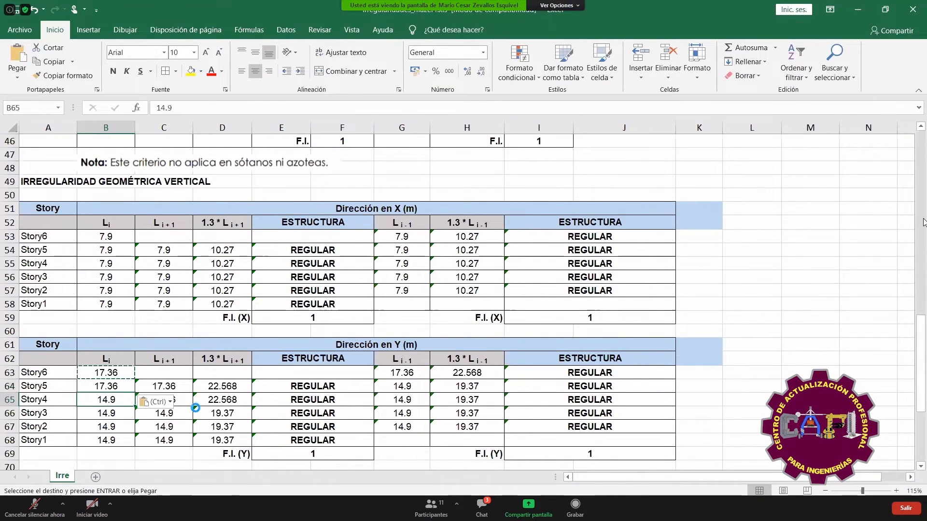
{"action": "key", "text": "Down"}
{"action": "key", "text": "ctrl+v"}
{"action": "key", "text": "Down"}
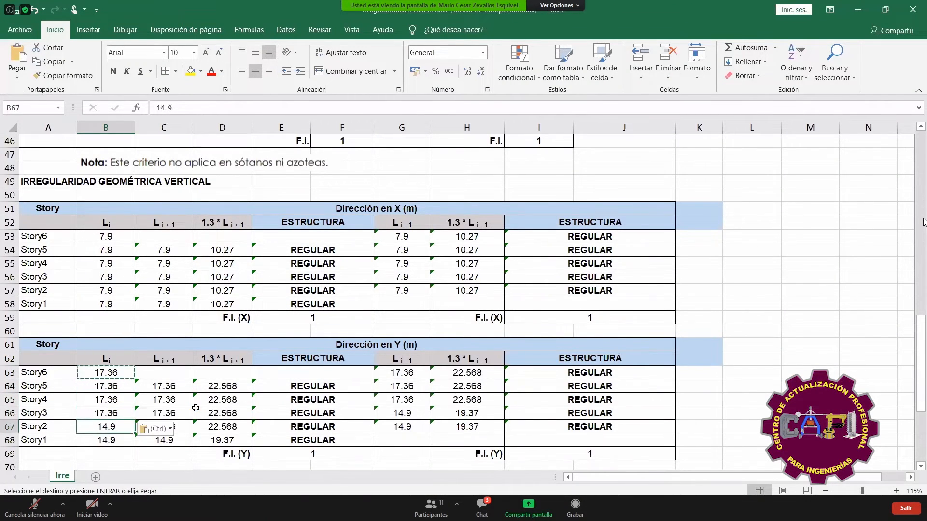
{"action": "key", "text": "ctrl+v"}
{"action": "key", "text": "Escape"}
{"action": "key", "text": "Down"}
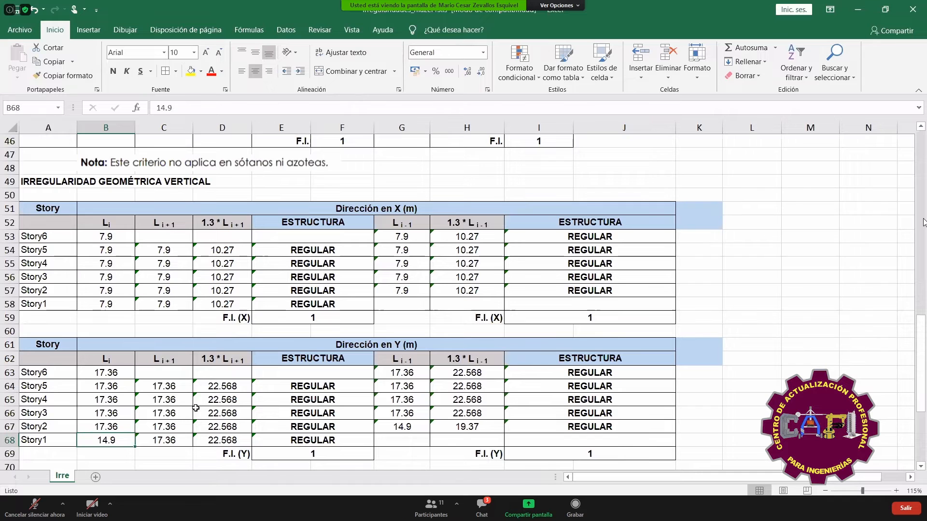
- Examine the Y-direction formulas in the Story1 row that compare its length with 1.3 times the length of the story above
{"action": "scroll", "coordinate": [164, 340], "scroll_direction": "down", "scroll_amount": 1}
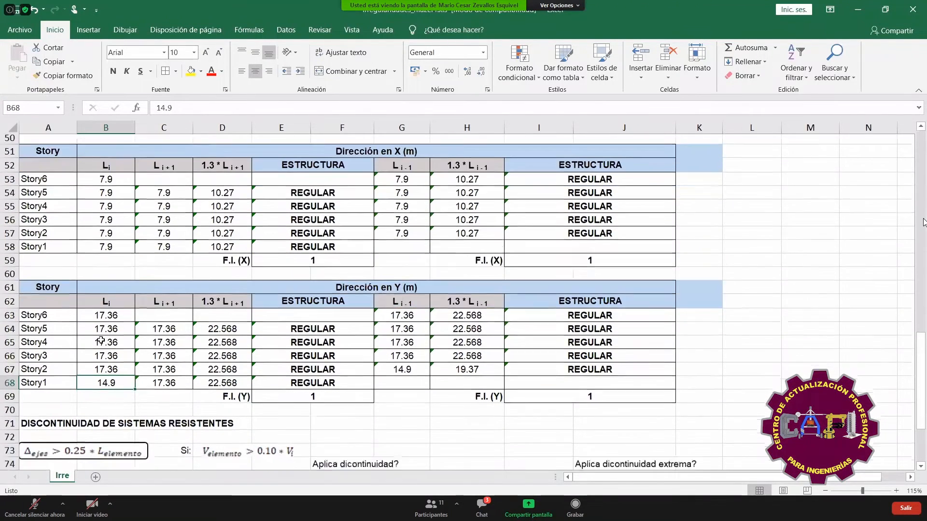
{"action": "scroll", "coordinate": [100, 340], "scroll_direction": "down", "scroll_amount": 1}
{"action": "double_click", "coordinate": [160, 305]}
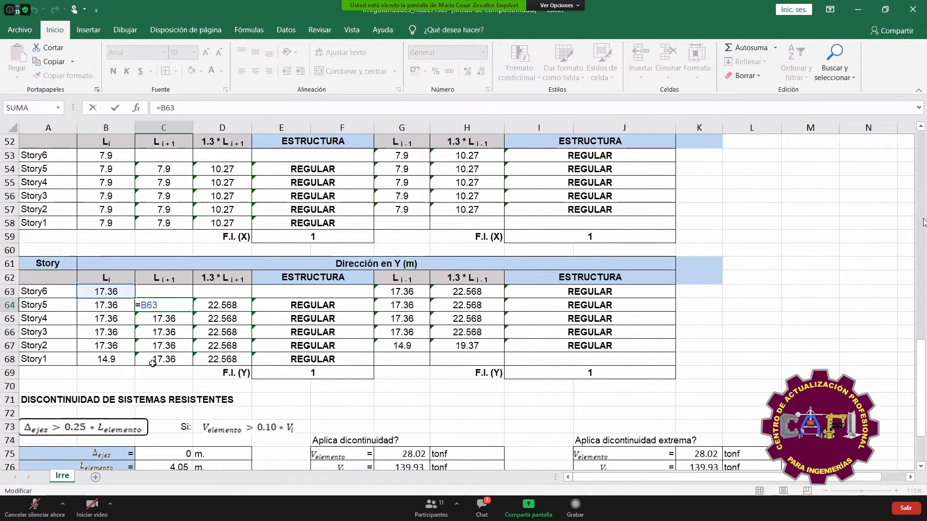
{"action": "key", "text": "Escape"}
{"action": "left_click_drag", "start_coordinate": [56, 357], "coordinate": [169, 355]}
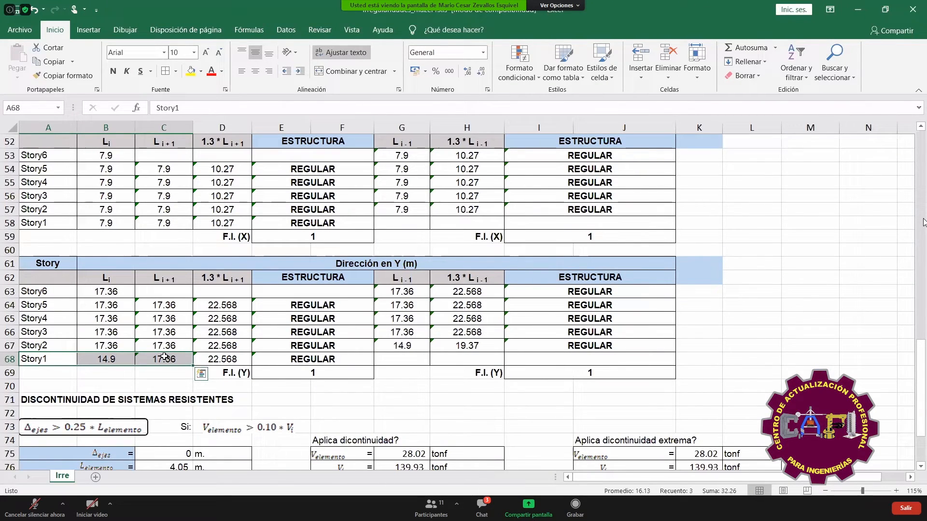
{"action": "left_click", "coordinate": [164, 356]}
{"action": "type", "text": "=B67"}
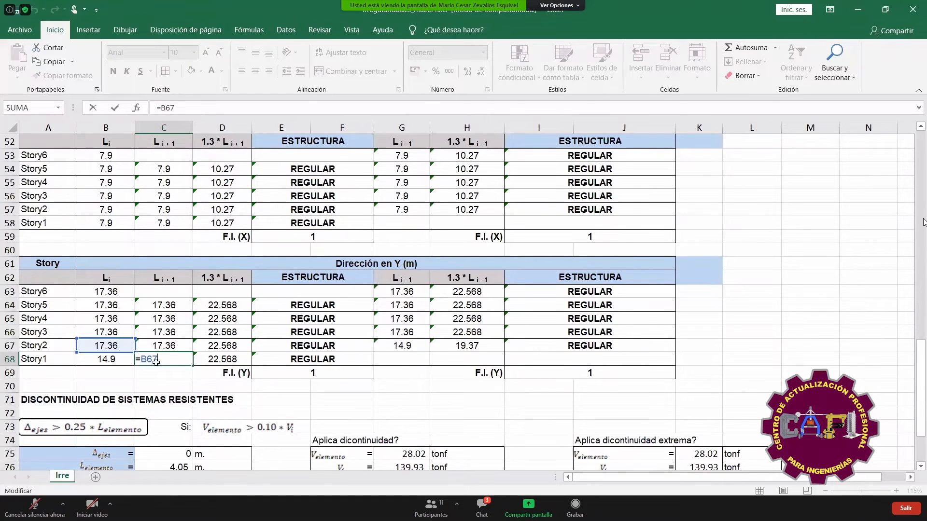
{"action": "key", "text": "ctrl+Return"}
{"action": "double_click", "coordinate": [205, 359]}
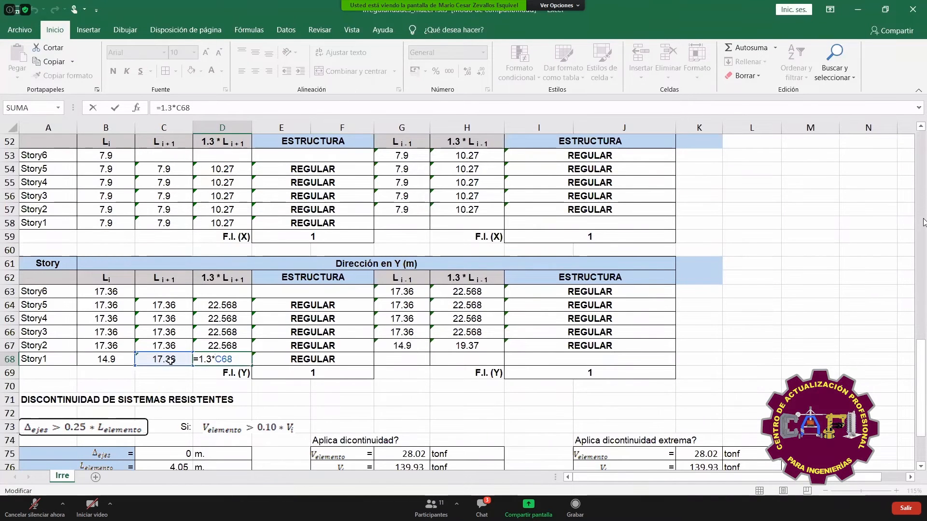
{"action": "key", "text": "ctrl+Return"}
{"action": "double_click", "coordinate": [307, 359]}
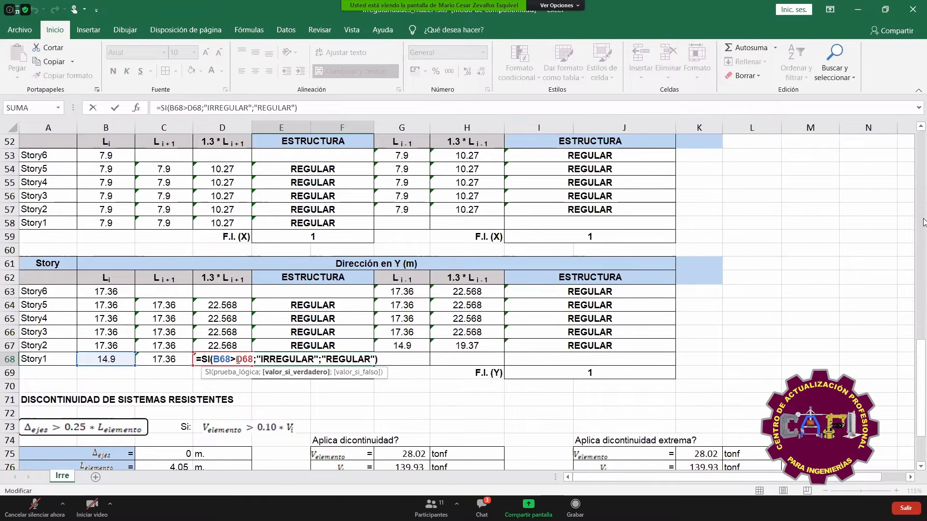
{"action": "left_click", "coordinate": [108, 359]}
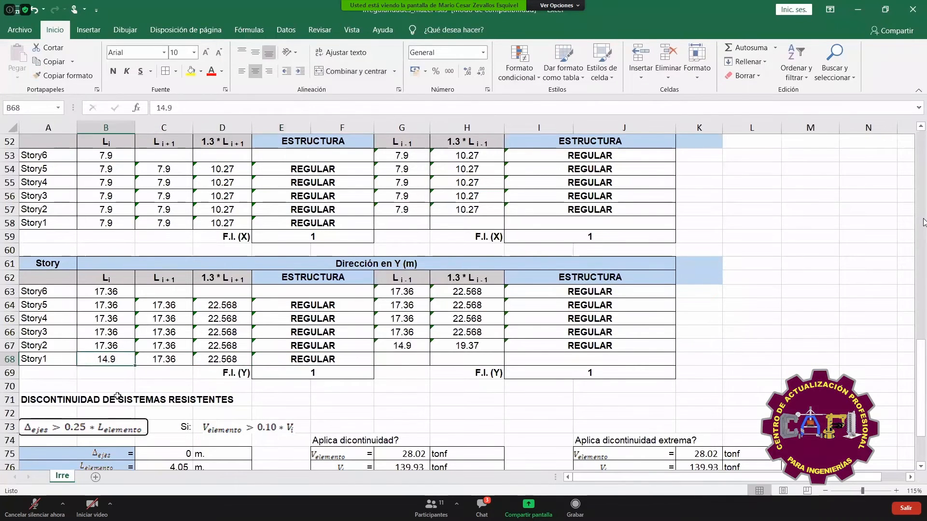
{"action": "left_click", "coordinate": [311, 359]}
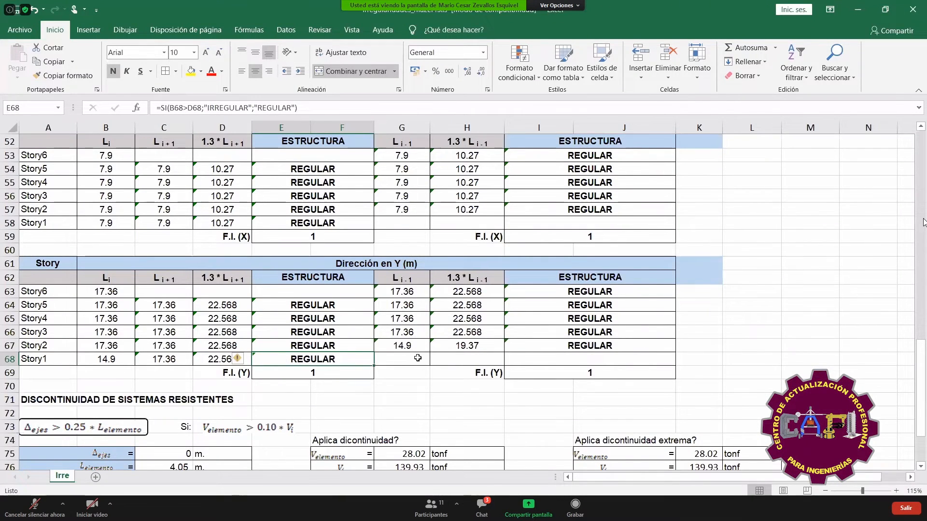
- Examine the Y-direction formulas in the Story2 row that compare its length with 1.3 times the length of the story below
{"action": "left_click_drag", "start_coordinate": [45, 346], "coordinate": [107, 347]}
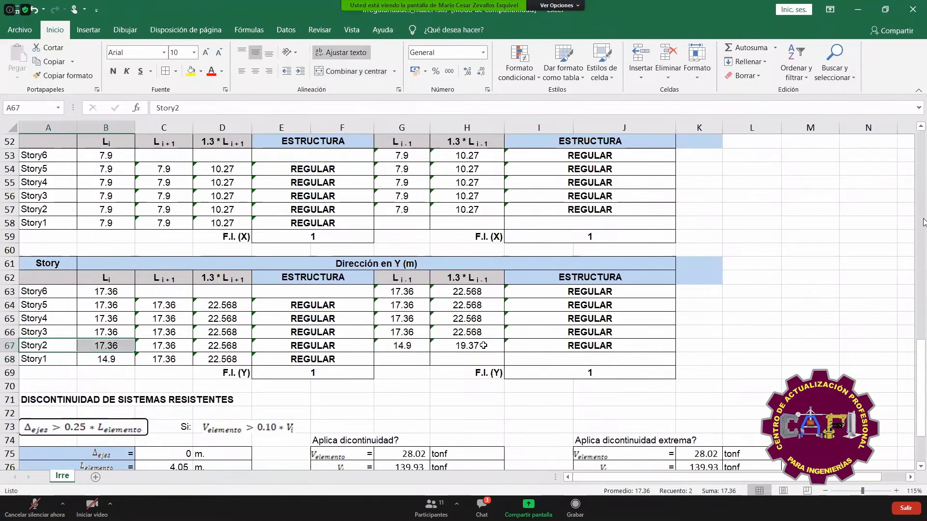
{"action": "double_click", "coordinate": [484, 345]}
{"action": "key", "text": "Escape"}
{"action": "double_click", "coordinate": [409, 345]}
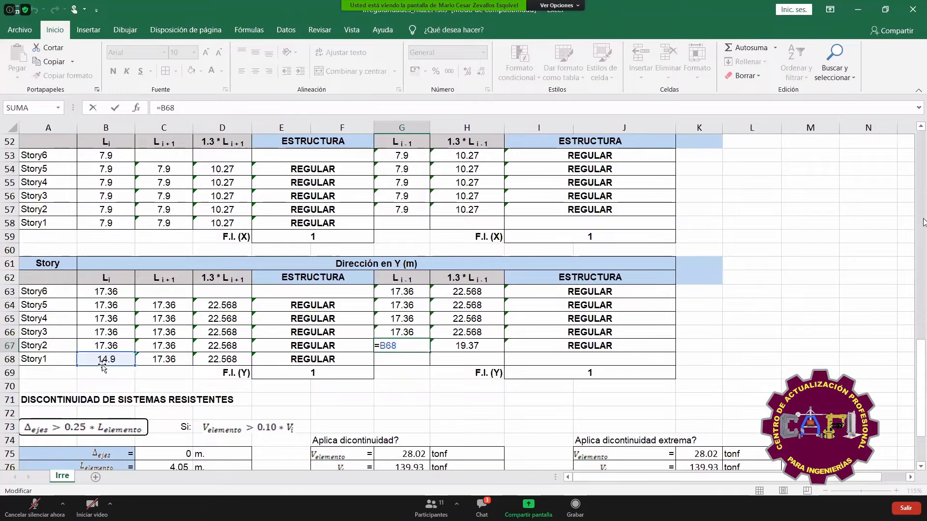
{"action": "key", "text": "Escape"}
{"action": "double_click", "coordinate": [468, 343]}
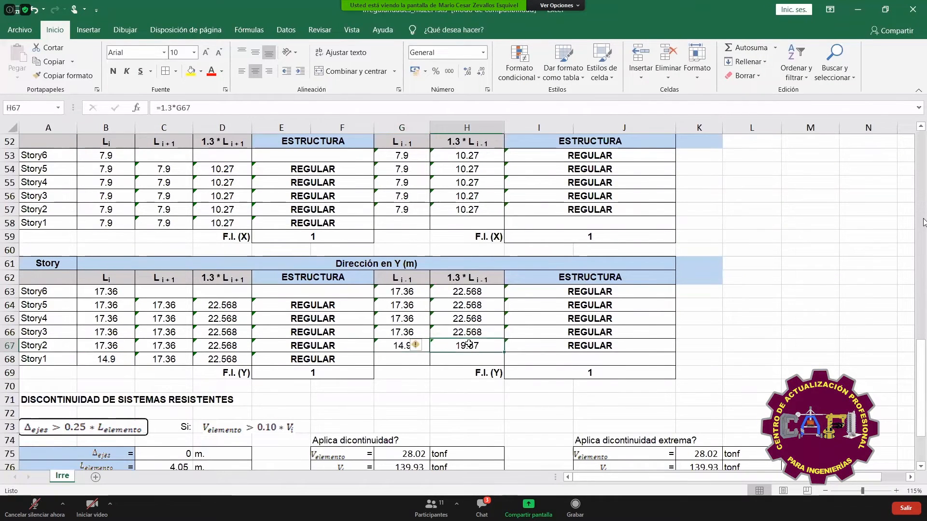
{"action": "key", "text": "Escape"}
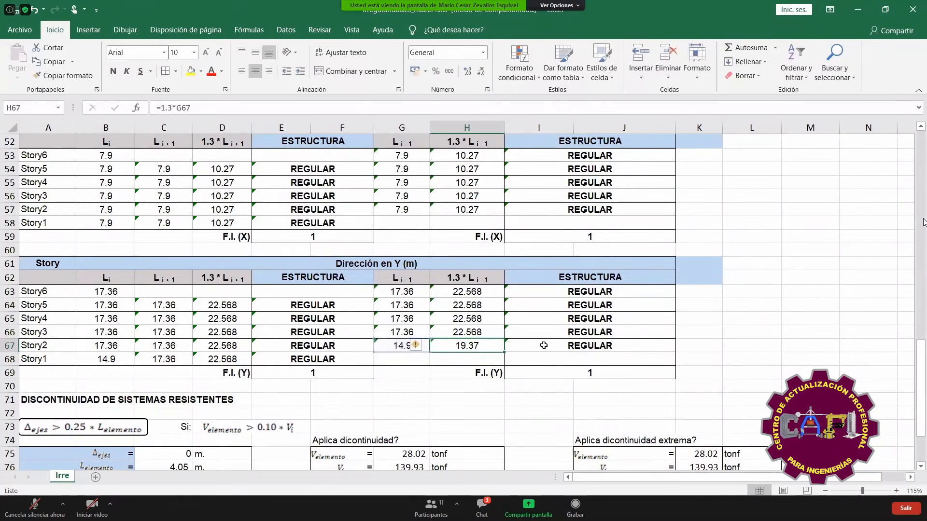
{"action": "double_click", "coordinate": [526, 345]}
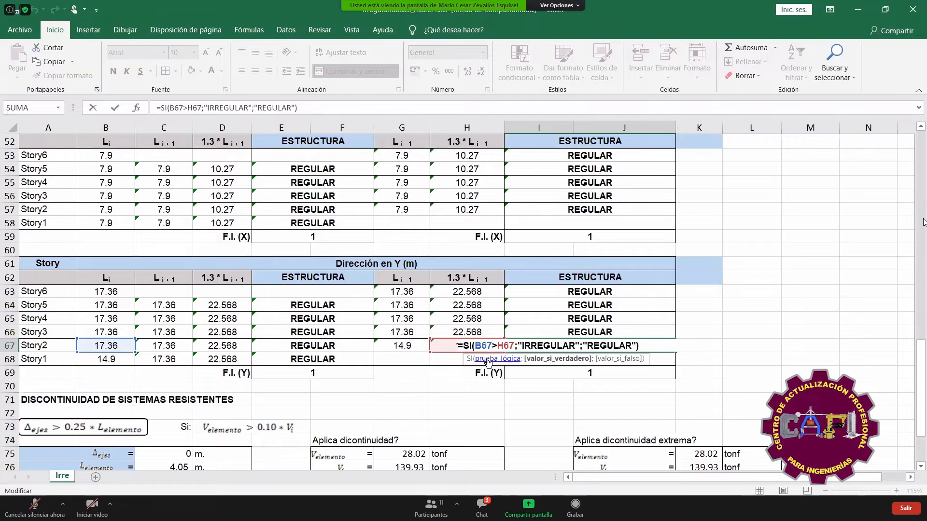
{"action": "key", "text": "Escape"}
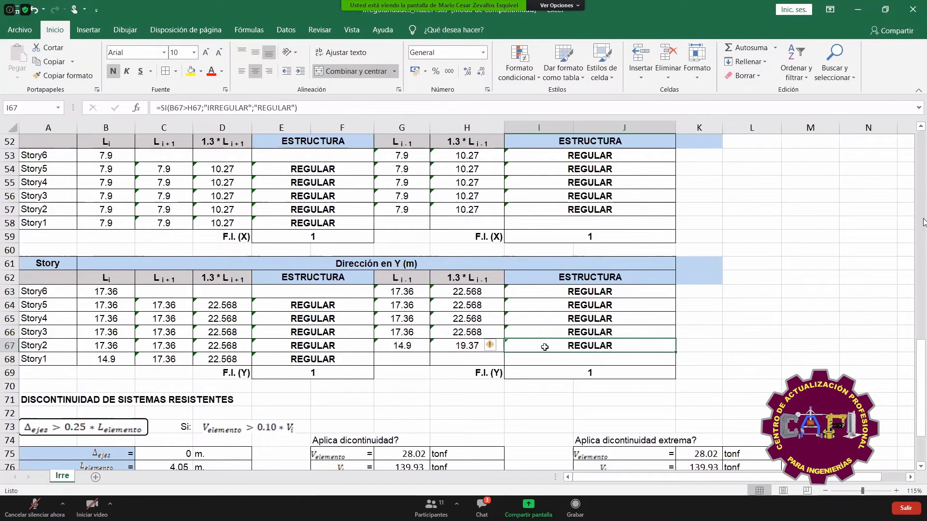
- Set Story1's Li in the Y-direction table to 12
{"action": "left_click", "coordinate": [121, 362]}
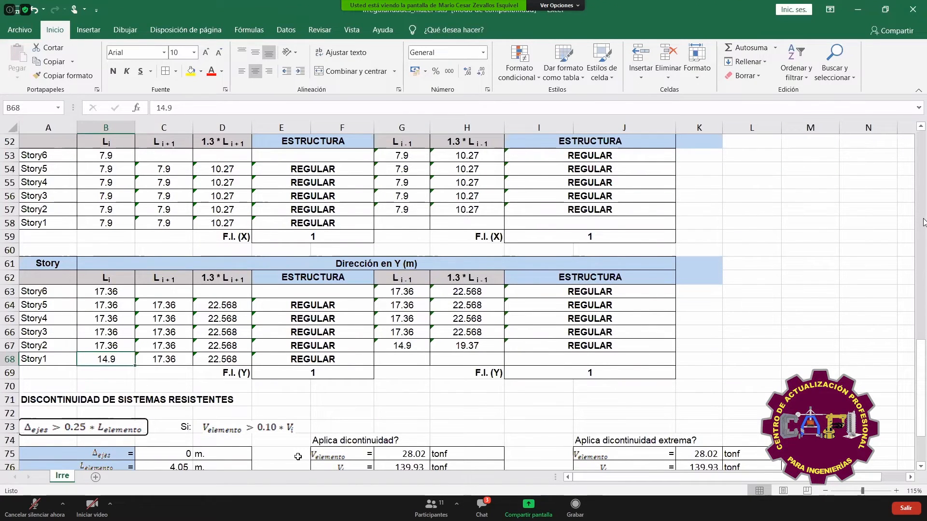
{"action": "type", "text": "12"}
{"action": "key", "text": "Return"}
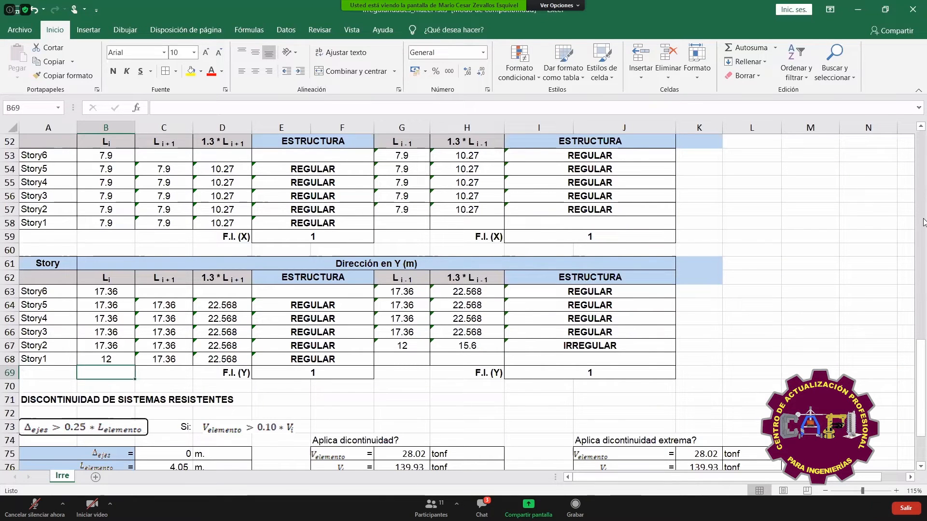
- Select the F.I. (Y) factor belonging to the comparison with the story below
{"action": "left_click", "coordinate": [924, 222]}
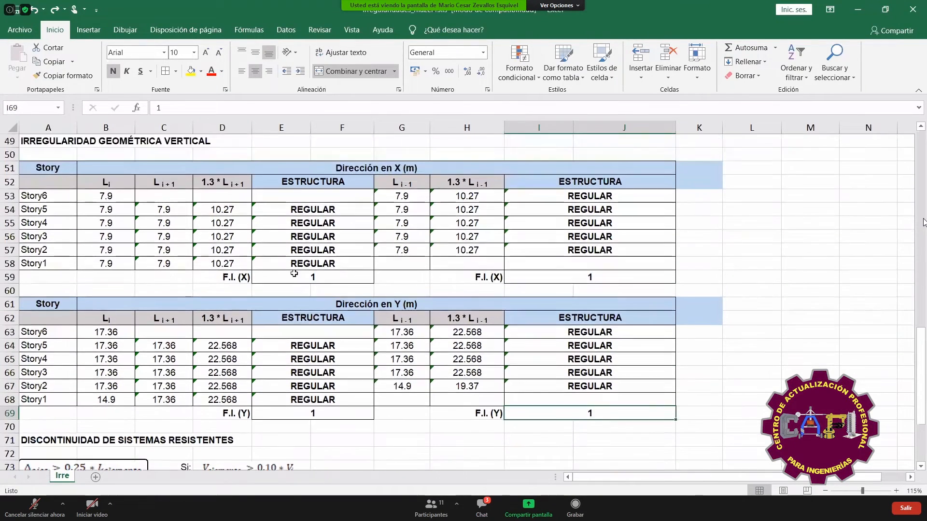
{"action": "left_click", "coordinate": [570, 413]}
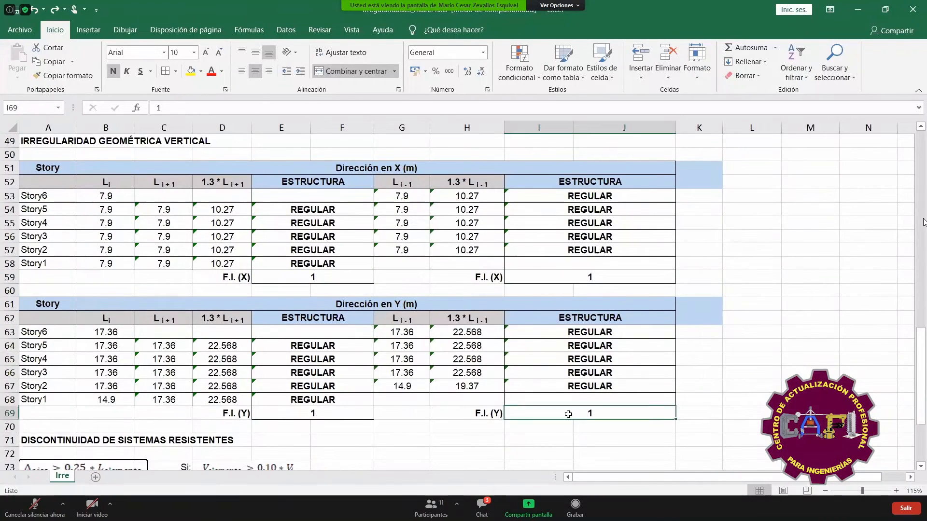
- Set the F.I. (X) factor of the comparison with the story below to 0.9
{"action": "left_click", "coordinate": [335, 413]}
{"action": "left_click", "coordinate": [533, 277]}
{"action": "type", "text": "0.9"}
{"action": "key", "text": "Return"}
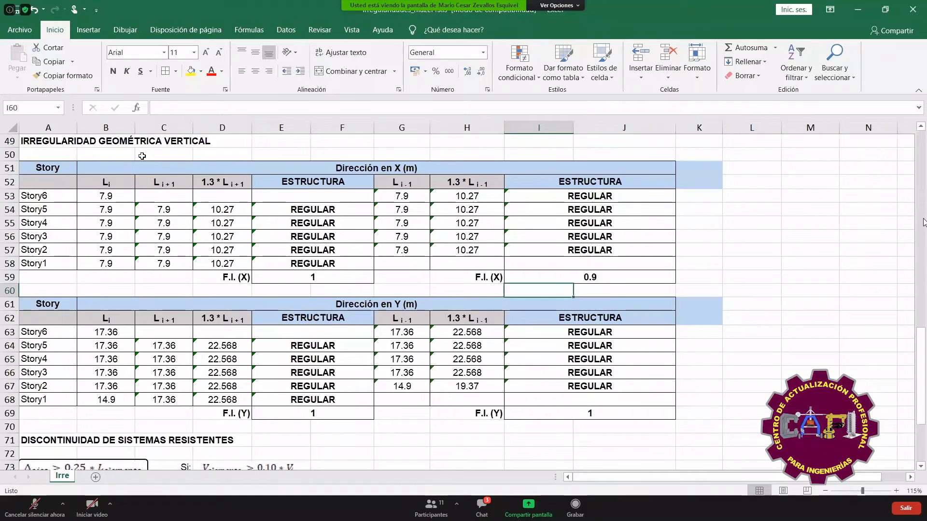
- Enter 0.9 in cell J49 as the overall factor of the IRREGULARIDAD GEOMÉTRICA VERTICAL section
{"action": "left_click_drag", "start_coordinate": [43, 141], "coordinate": [263, 137]}
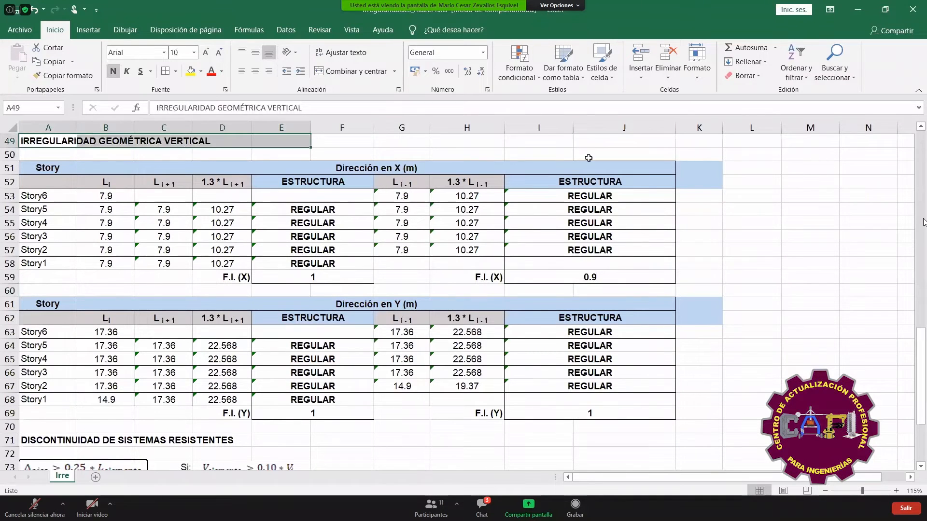
{"action": "left_click", "coordinate": [627, 141]}
{"action": "type", "text": ".9"}
{"action": "key", "text": "Return"}
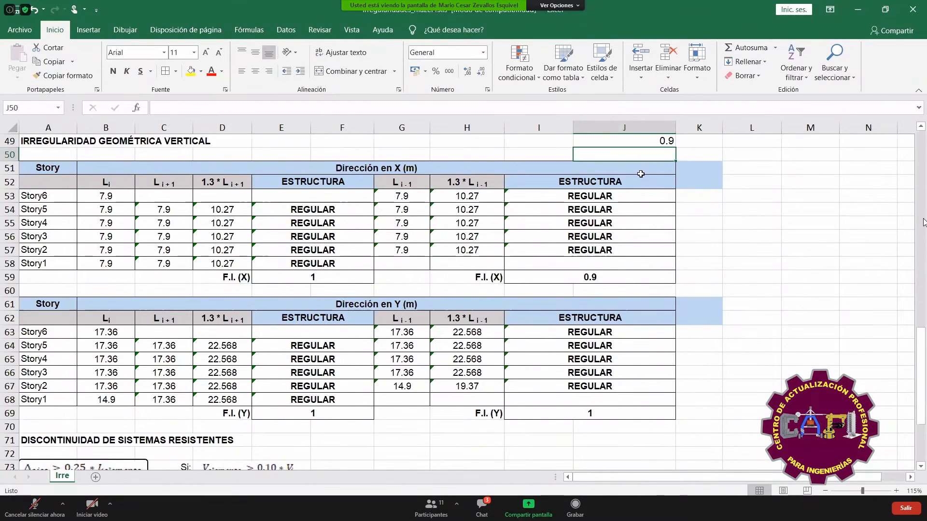
- Replace the value in J49 with the formula +MIN(E59;I59;E69;I69) to take the smallest of the four F.I. factors
{"action": "left_click", "coordinate": [650, 141]}
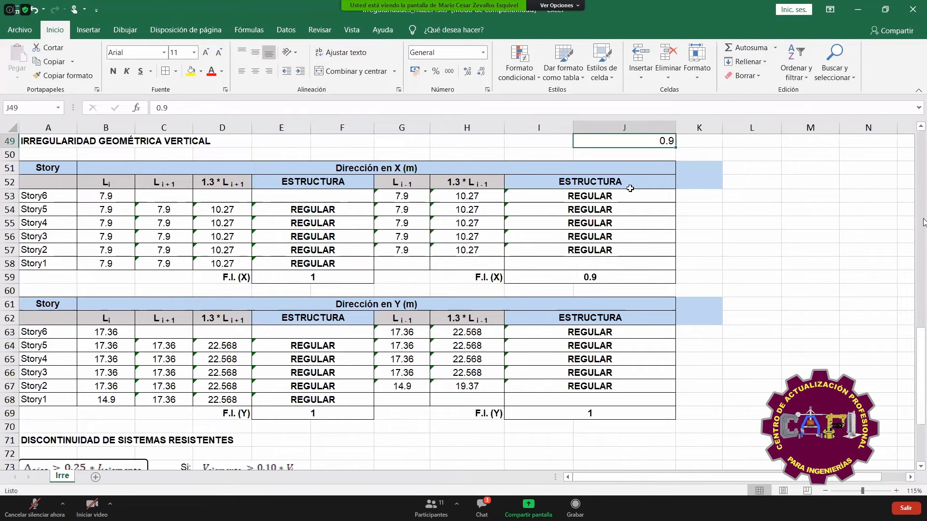
{"action": "type", "text": "+min("}
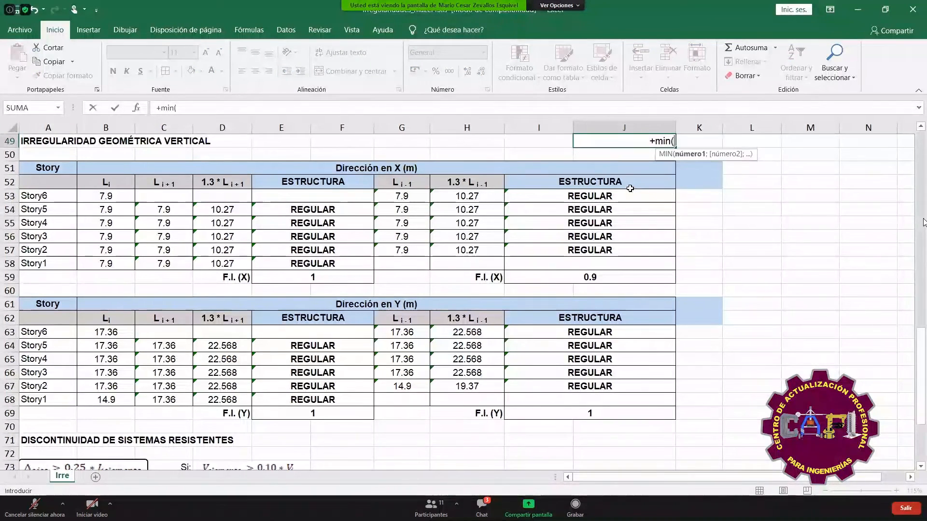
{"action": "left_click", "coordinate": [339, 276]}
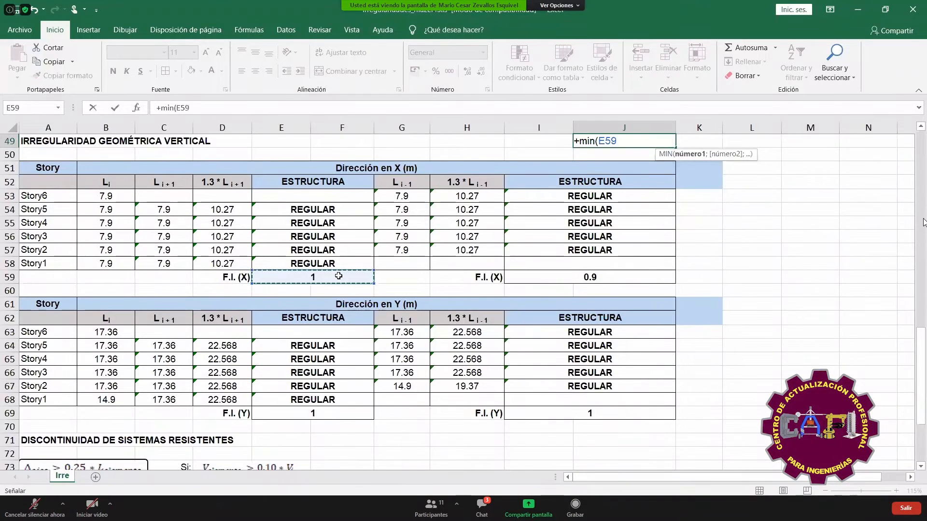
{"action": "type", "text": ","}
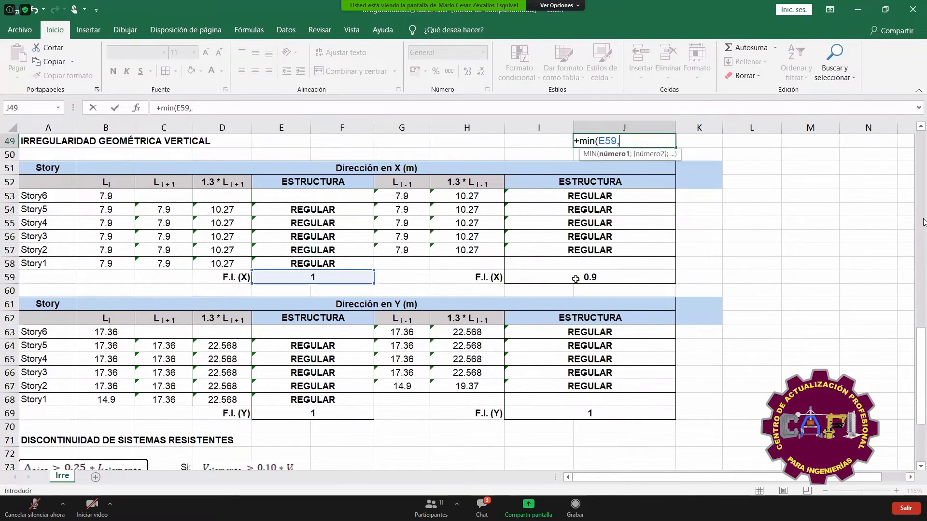
{"action": "key", "text": "BackSpace"}
{"action": "type", "text": ";"}
{"action": "left_click", "coordinate": [620, 279]}
{"action": "type", "text": ";"}
{"action": "left_click", "coordinate": [346, 411]}
{"action": "type", "text": ";"}
{"action": "left_click", "coordinate": [555, 416]}
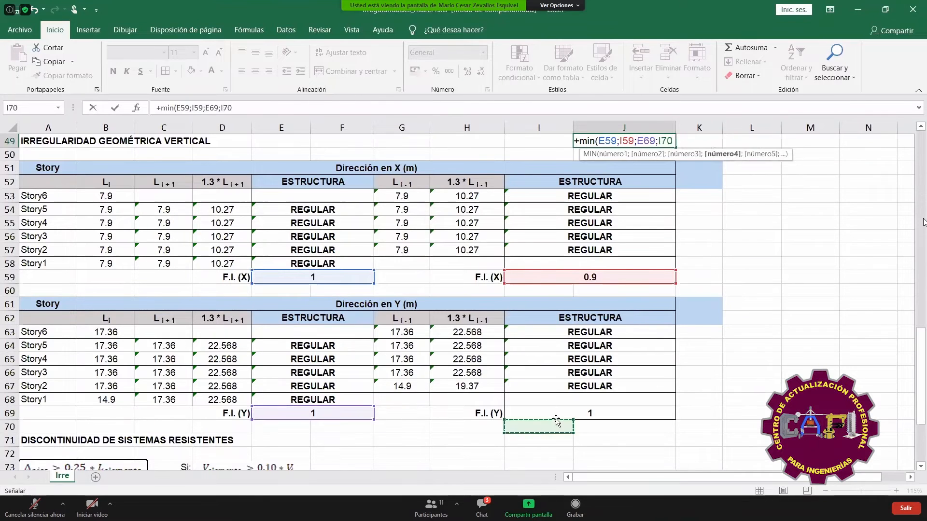
{"action": "type", "text": ")"}
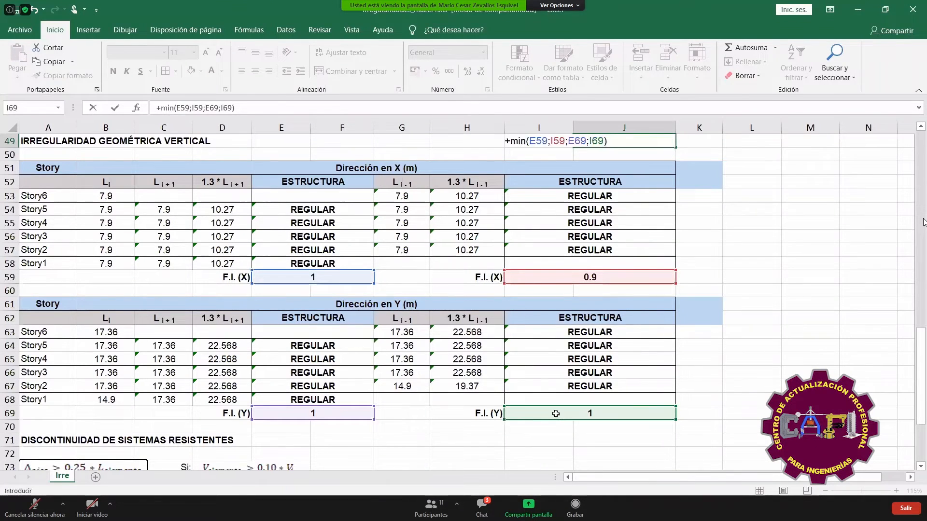
{"action": "key", "text": "Return"}
- Set the F.I. (X) factor of the comparison with the story below back to 1
{"action": "left_click", "coordinate": [601, 280]}
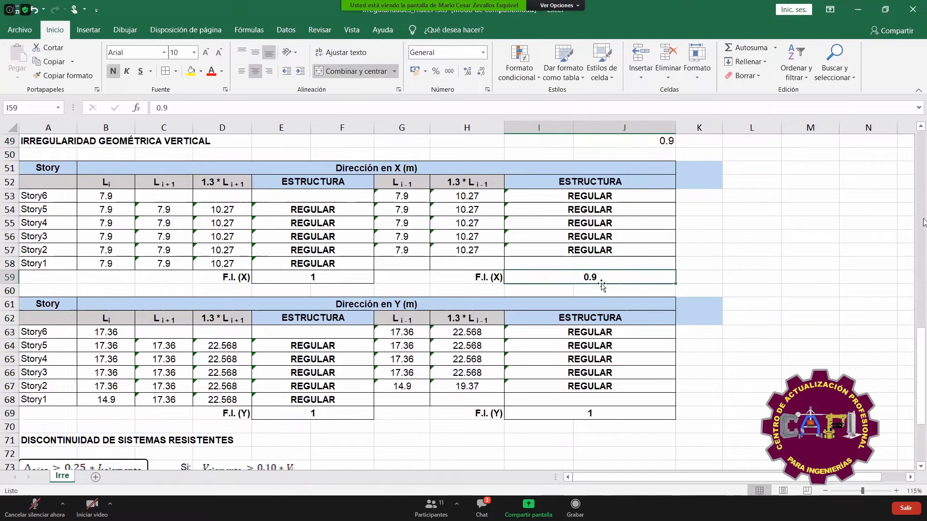
{"action": "type", "text": "1"}
{"action": "left_click", "coordinate": [632, 286]}
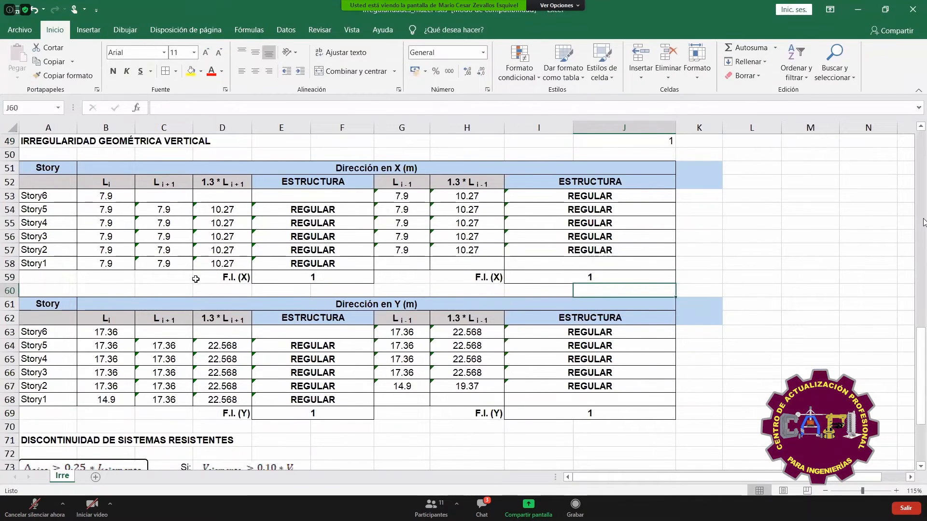
- Set Story1's Li in the Y-direction table to 12 and check Story2's ESTRUCTURA formula for the comparison with the story below
{"action": "left_click", "coordinate": [109, 397]}
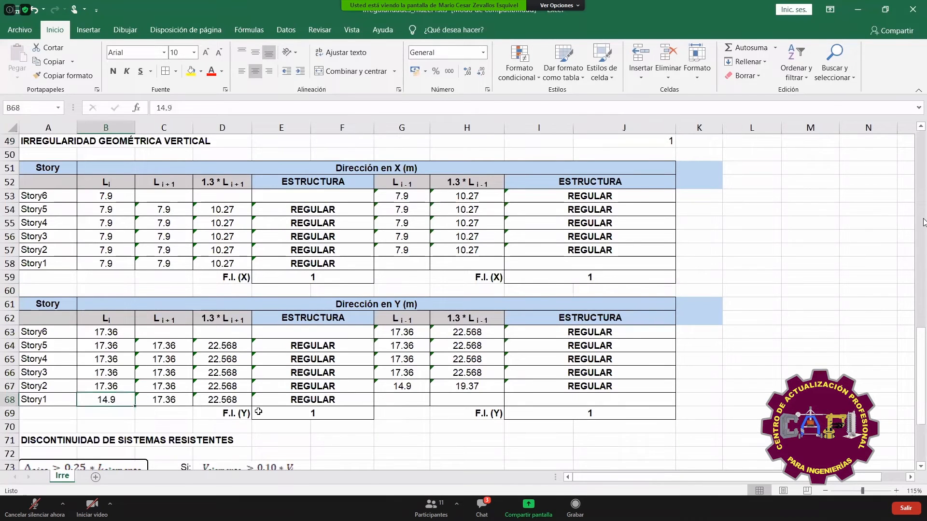
{"action": "type", "text": "12"}
{"action": "key", "text": "Return"}
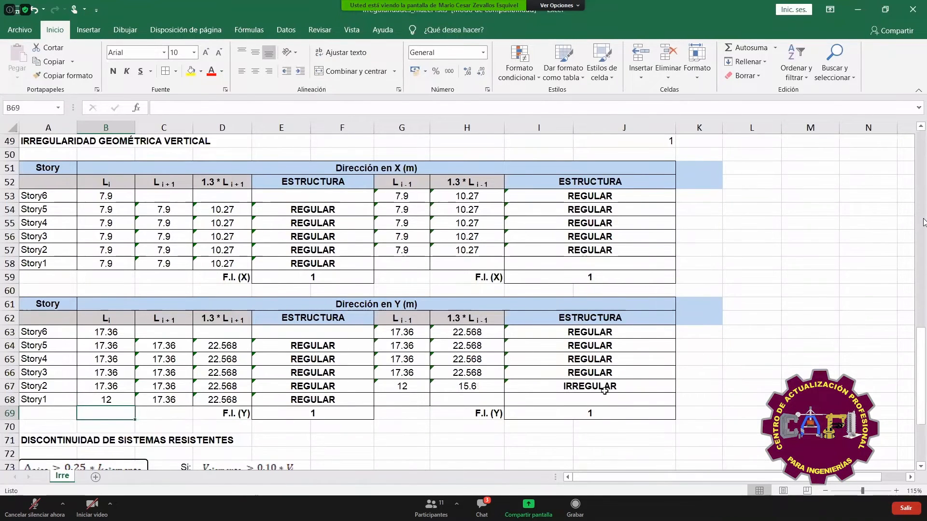
{"action": "left_click", "coordinate": [594, 388]}
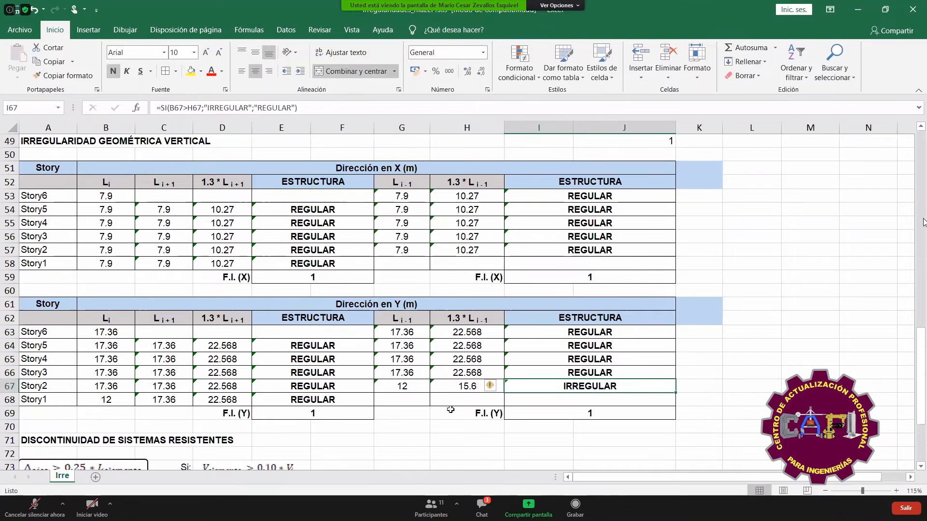
- Set the F.I. (Y) factor of the comparison with the story below to 0.9 and check the minimum formula in J49
{"action": "left_click", "coordinate": [560, 416]}
{"action": "type", "text": "0.9"}
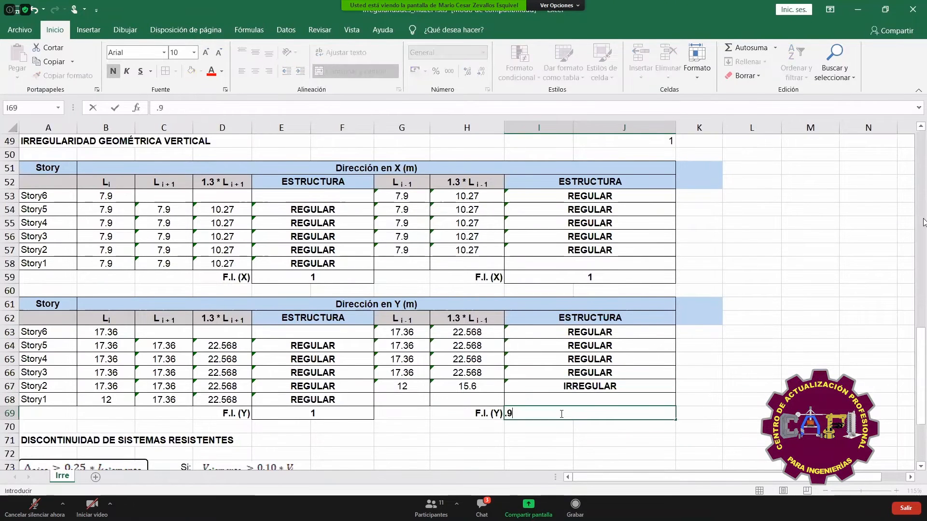
{"action": "key", "text": "Return"}
{"action": "scroll", "coordinate": [437, 291], "scroll_direction": "up", "scroll_amount": 1}
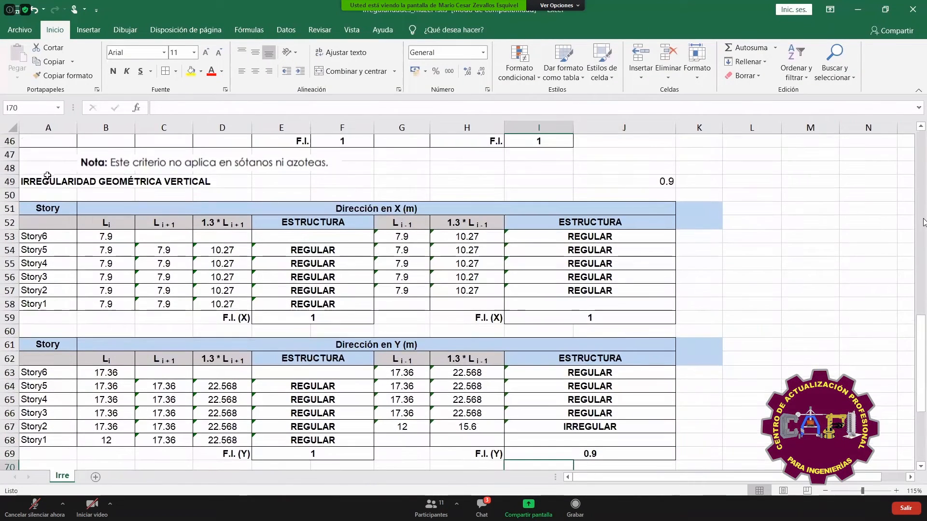
{"action": "left_click", "coordinate": [607, 182]}
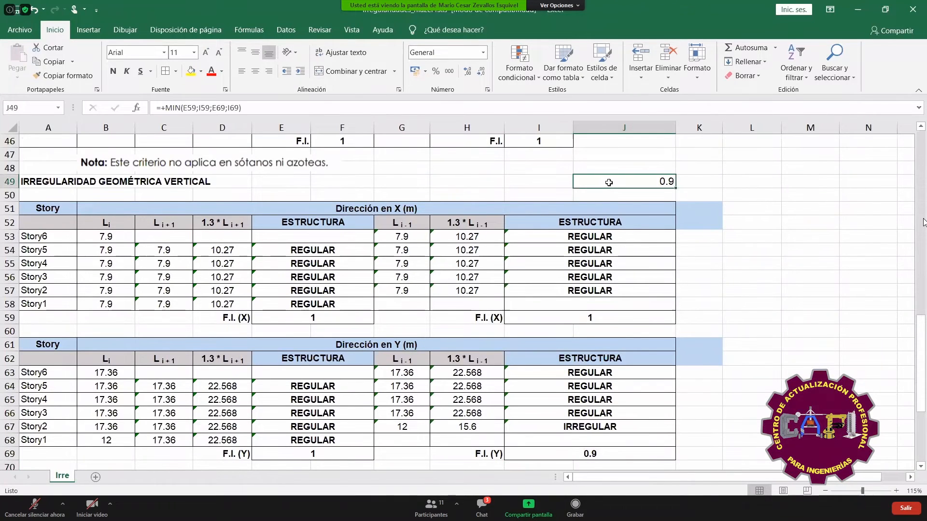
{"action": "scroll", "coordinate": [589, 415], "scroll_direction": "down", "scroll_amount": 1}
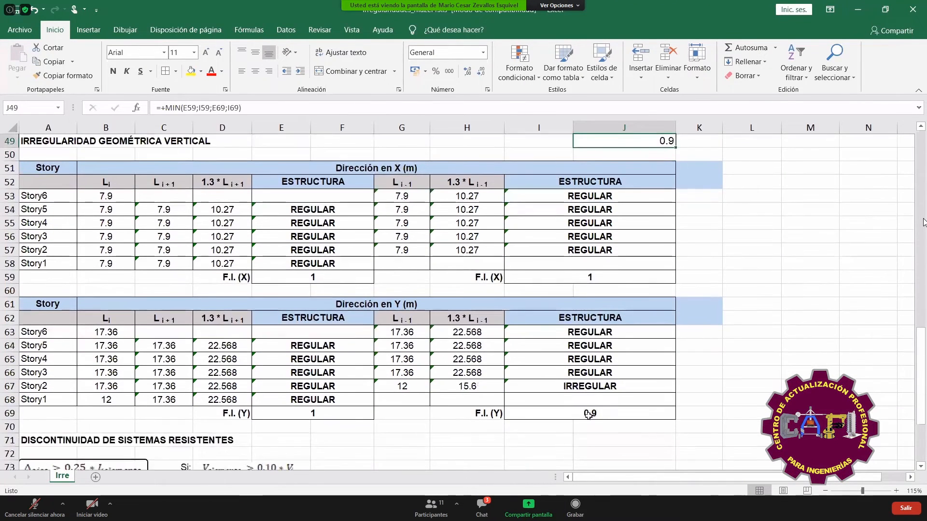
- Set the F.I. (Y) factor of the comparison with the story below back to 1
{"action": "left_click", "coordinate": [589, 416]}
{"action": "type", "text": "1"}
{"action": "key", "text": "Return"}
- Look over the DISCONTINUIDAD DE SISTEMAS RESISTENTES section below the geometric irregularity tables
{"action": "scroll", "coordinate": [243, 333], "scroll_direction": "down", "scroll_amount": 1}
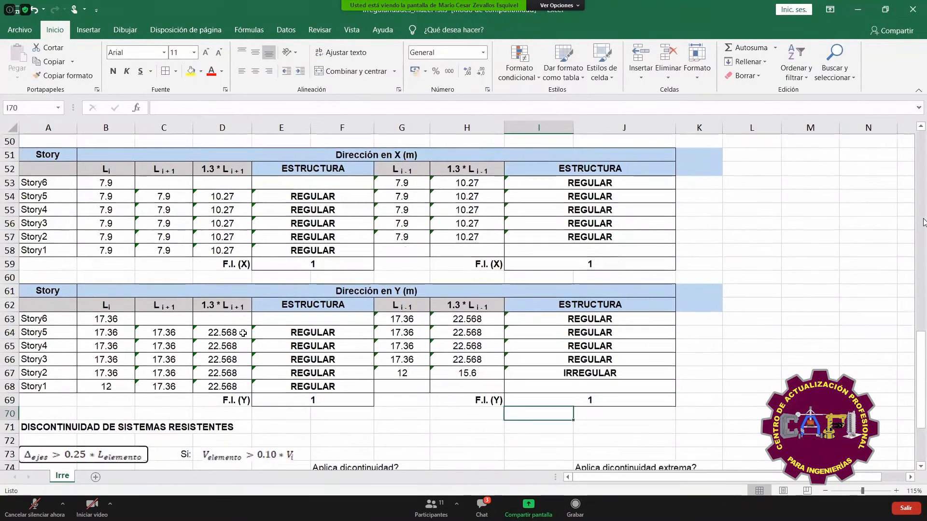
{"action": "scroll", "coordinate": [243, 333], "scroll_direction": "down", "scroll_amount": 5}
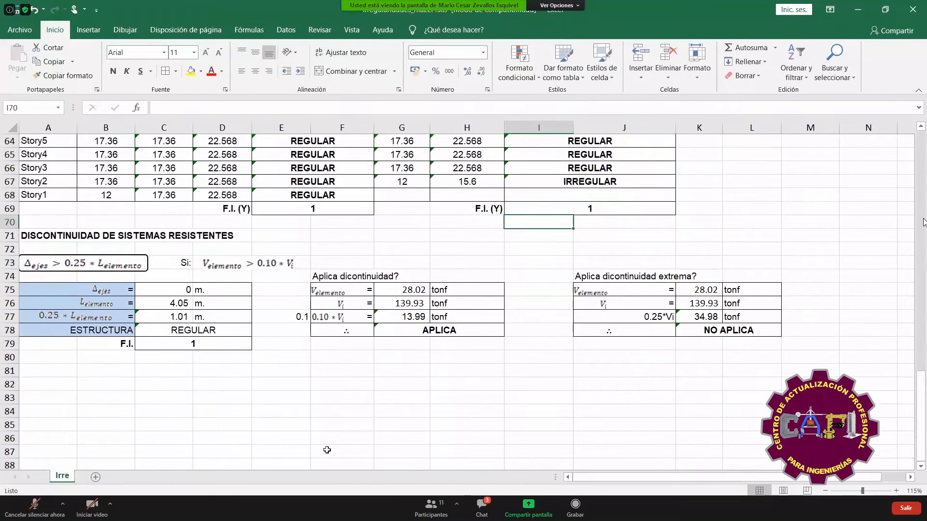
{"action": "left_click", "coordinate": [290, 398]}
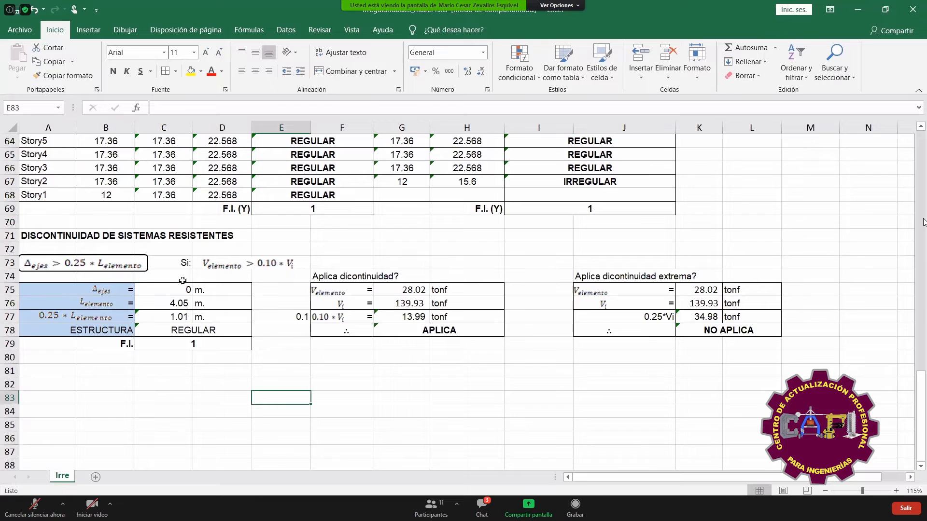
- Switch to the browser and find Tabla N° 8 on structural irregularities in height in the NTP E.030-2018 PDF
{"action": "left_click", "coordinate": [323, 502]}
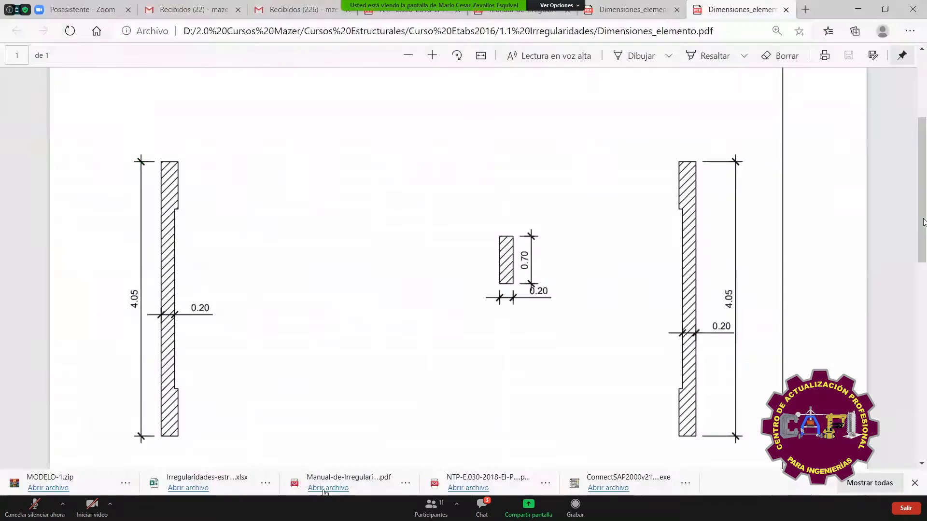
{"action": "left_click", "coordinate": [632, 12]}
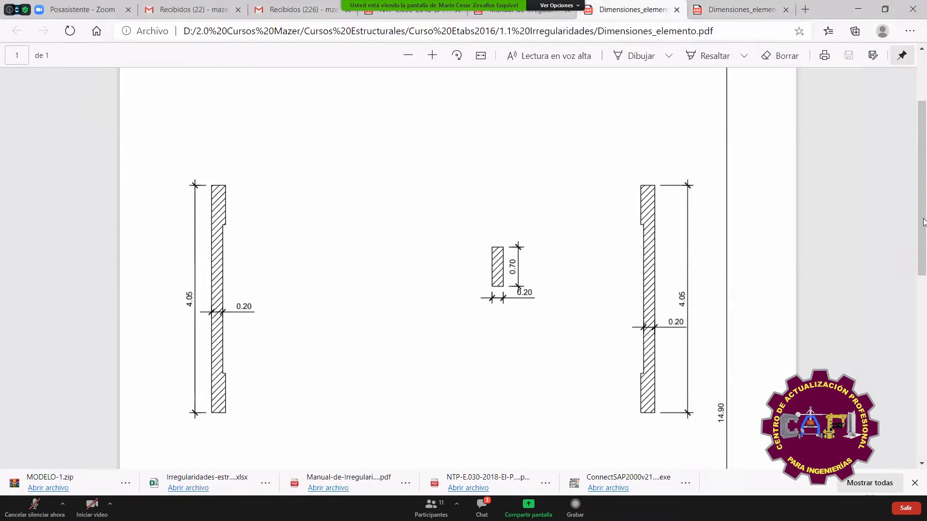
{"action": "left_click", "coordinate": [413, 14]}
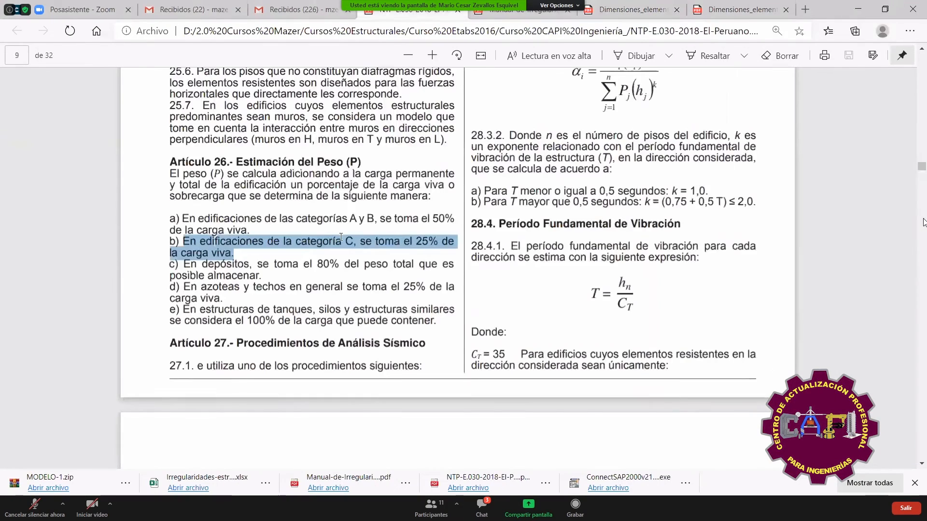
{"action": "left_click", "coordinate": [341, 237]}
{"action": "scroll", "coordinate": [340, 237], "scroll_direction": "up", "scroll_amount": 1}
{"action": "scroll", "coordinate": [340, 233], "scroll_direction": "up", "scroll_amount": 4}
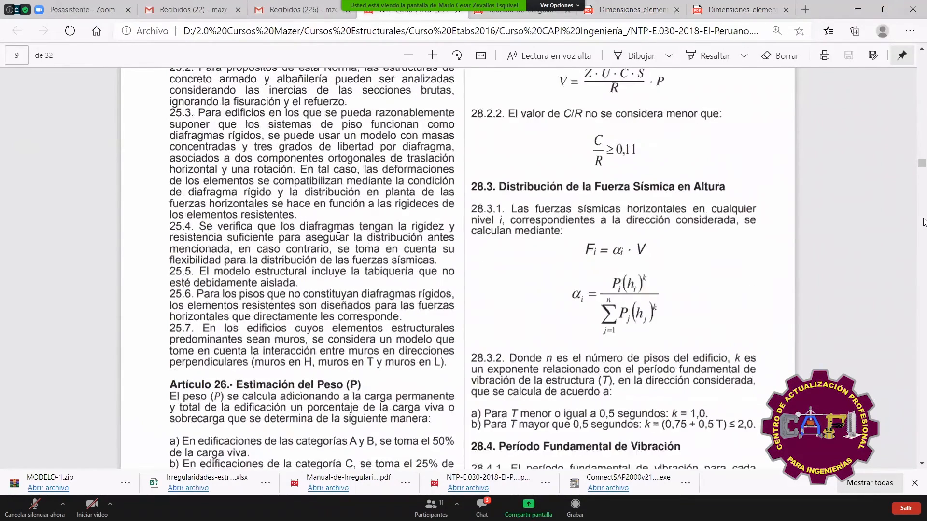
{"action": "scroll", "coordinate": [338, 236], "scroll_direction": "up", "scroll_amount": 10}
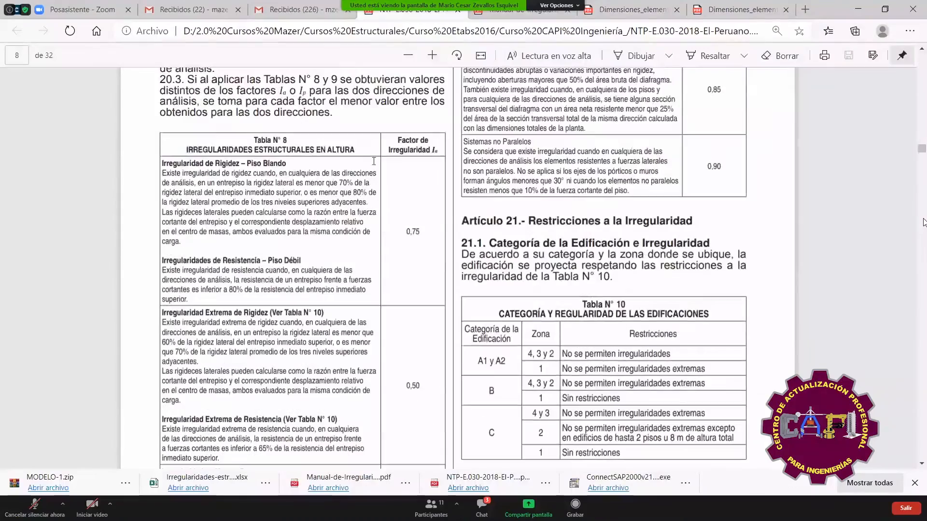
{"action": "scroll", "coordinate": [338, 207], "scroll_direction": "down", "scroll_amount": 1}
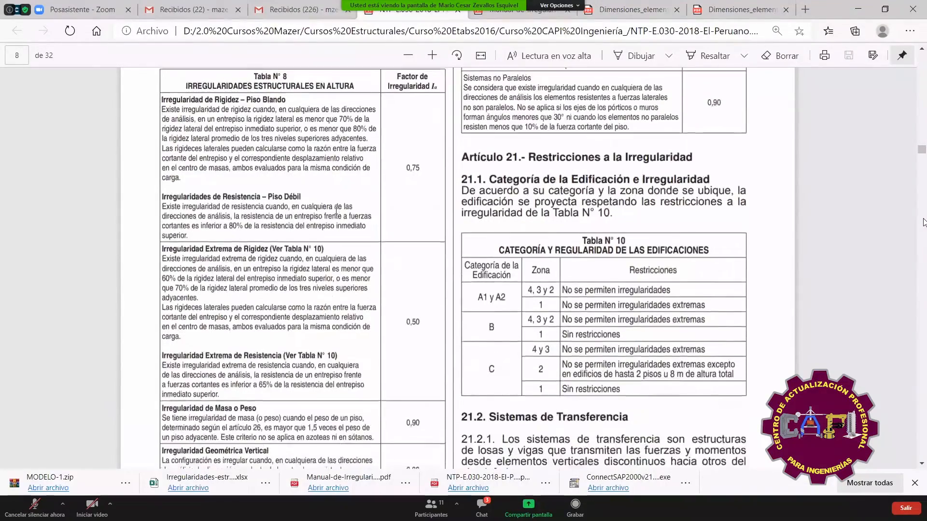
{"action": "scroll", "coordinate": [197, 260], "scroll_direction": "down", "scroll_amount": 5}
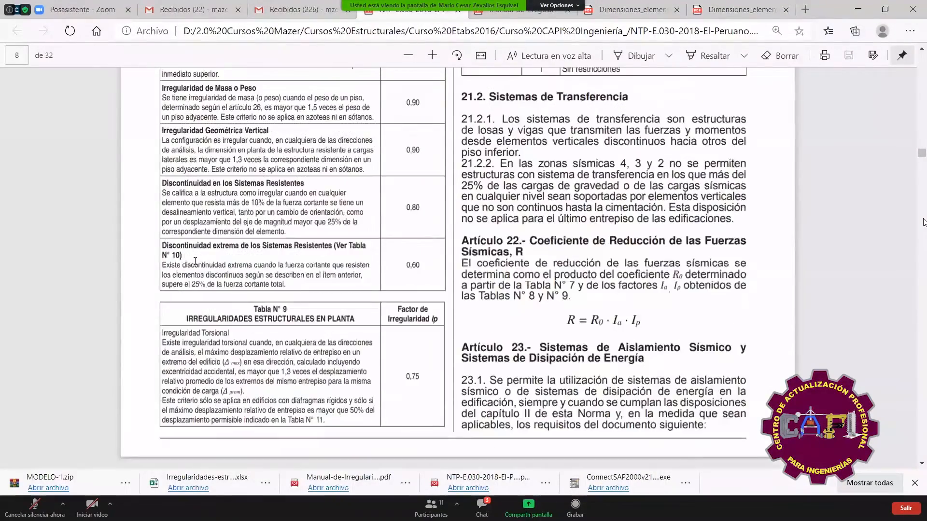
- Review Tabla N° 8 from the stiffness and strength irregularities down to Discontinuidad en los Sistemas Resistentes, highlighting the irregularity names
{"action": "scroll", "coordinate": [194, 264], "scroll_direction": "up", "scroll_amount": 2}
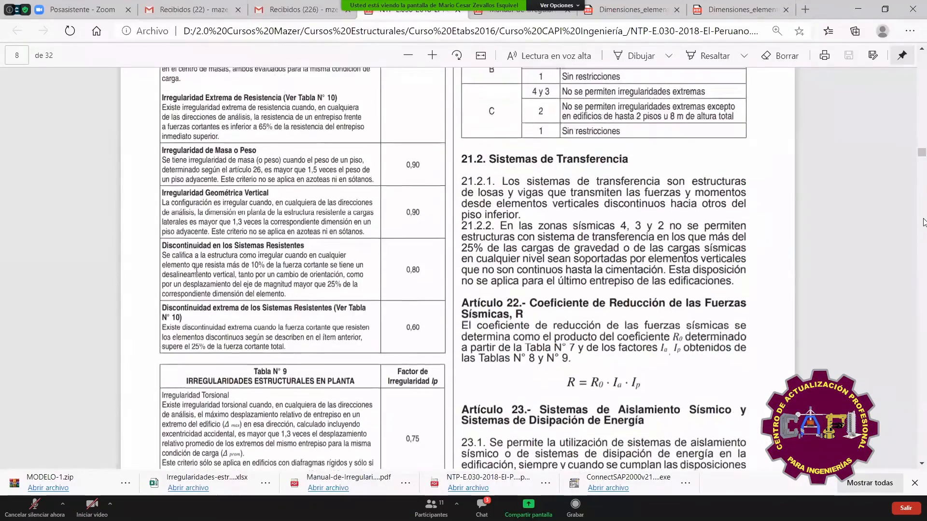
{"action": "scroll", "coordinate": [209, 266], "scroll_direction": "up", "scroll_amount": 3}
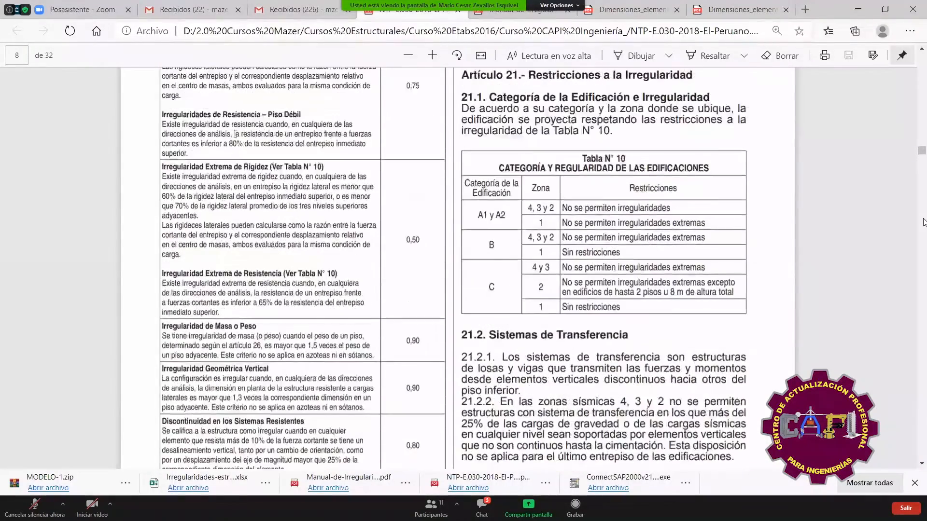
{"action": "scroll", "coordinate": [244, 107], "scroll_direction": "up", "scroll_amount": 1}
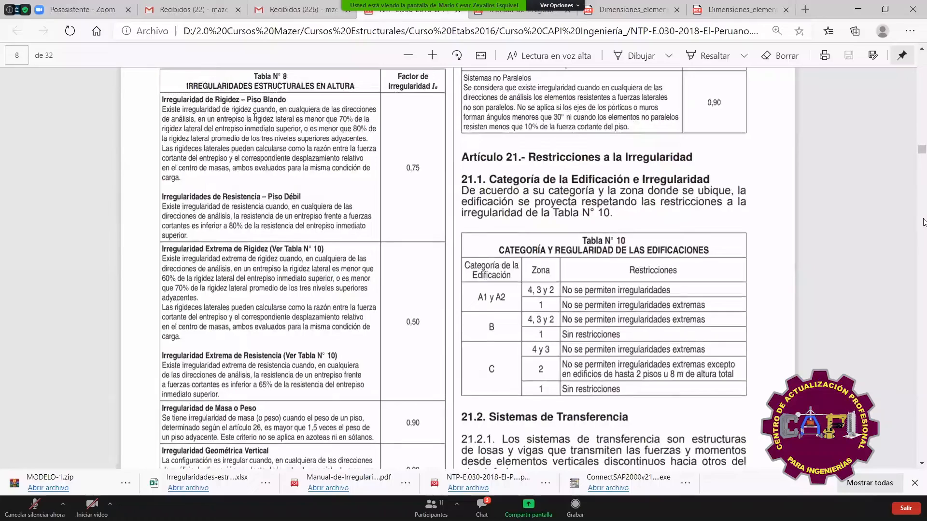
{"action": "scroll", "coordinate": [243, 172], "scroll_direction": "down", "scroll_amount": 1}
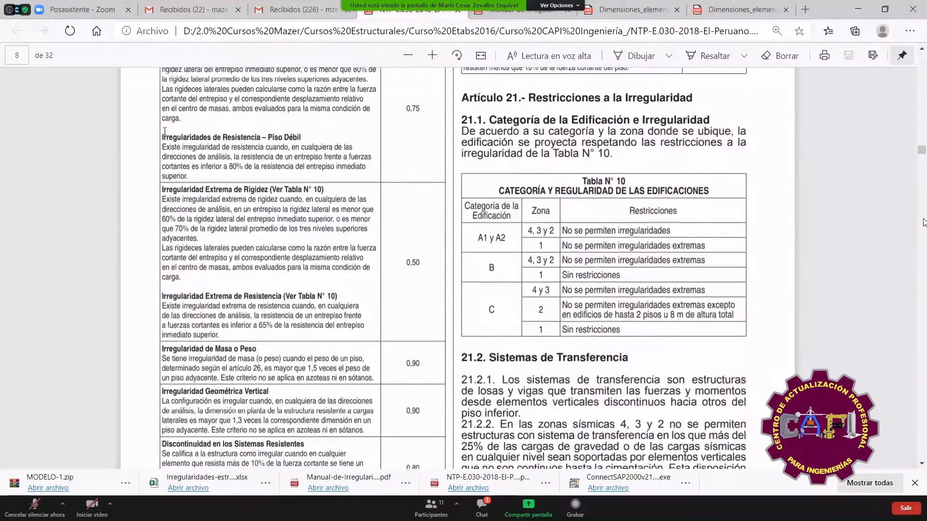
{"action": "left_click_drag", "start_coordinate": [164, 186], "coordinate": [314, 186]}
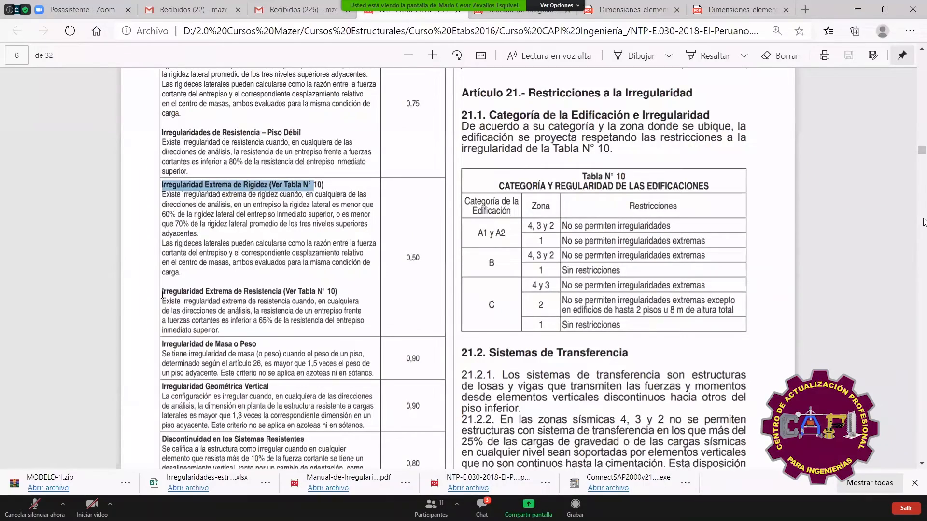
{"action": "left_click_drag", "start_coordinate": [162, 292], "coordinate": [284, 292]}
{"action": "scroll", "coordinate": [214, 251], "scroll_direction": "down", "scroll_amount": 1}
{"action": "scroll", "coordinate": [214, 251], "scroll_direction": "down", "scroll_amount": 2}
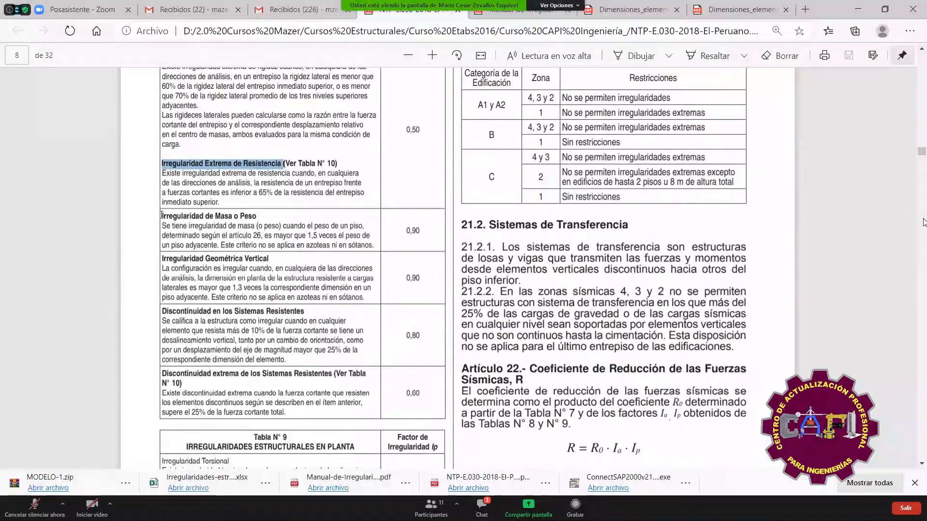
{"action": "left_click_drag", "start_coordinate": [162, 216], "coordinate": [256, 216]}
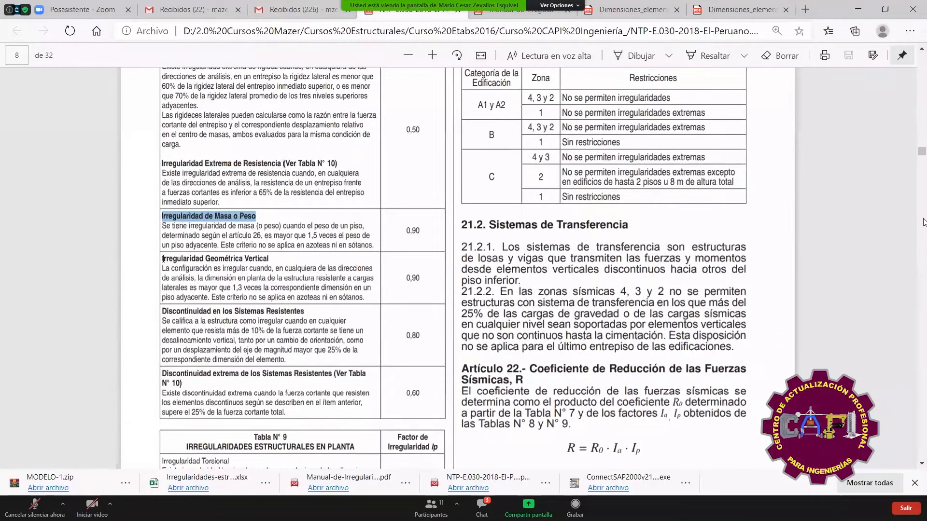
{"action": "left_click_drag", "start_coordinate": [163, 259], "coordinate": [396, 285]}
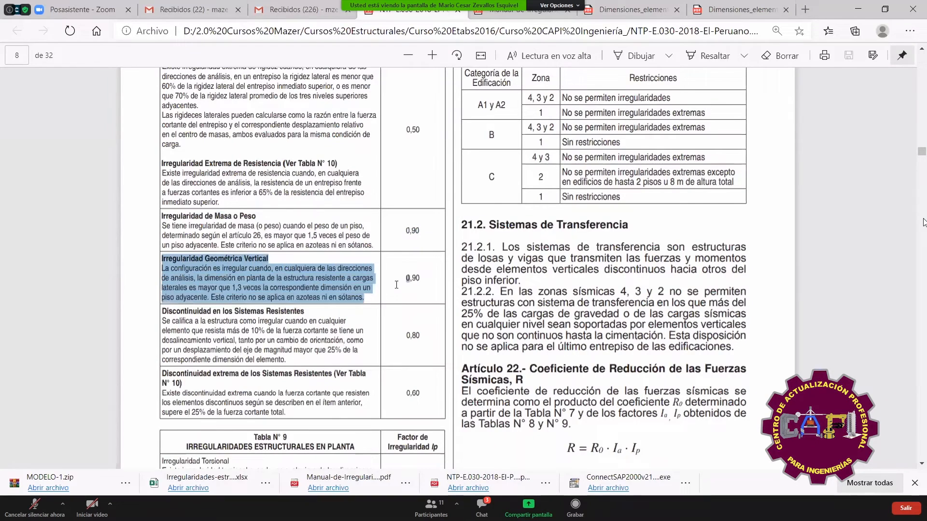
{"action": "left_click", "coordinate": [164, 311]}
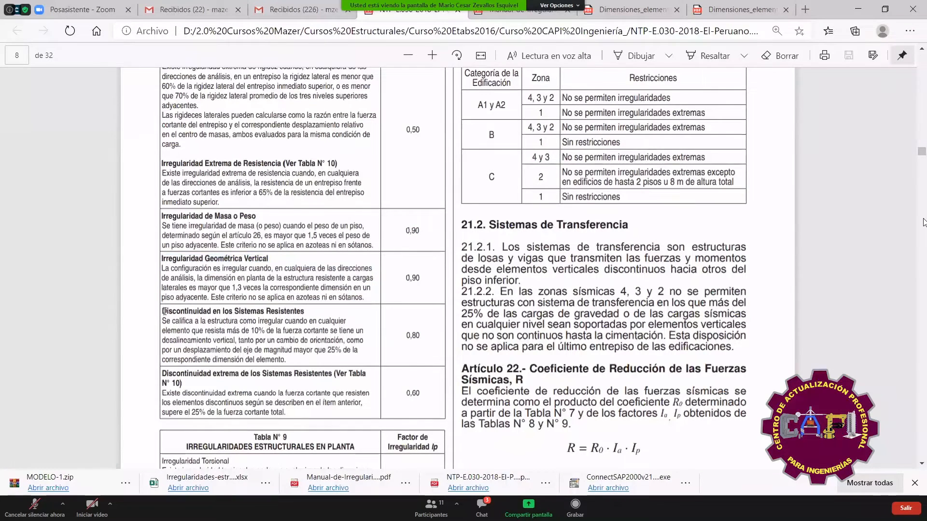
{"action": "left_click_drag", "start_coordinate": [259, 315], "coordinate": [426, 355]}
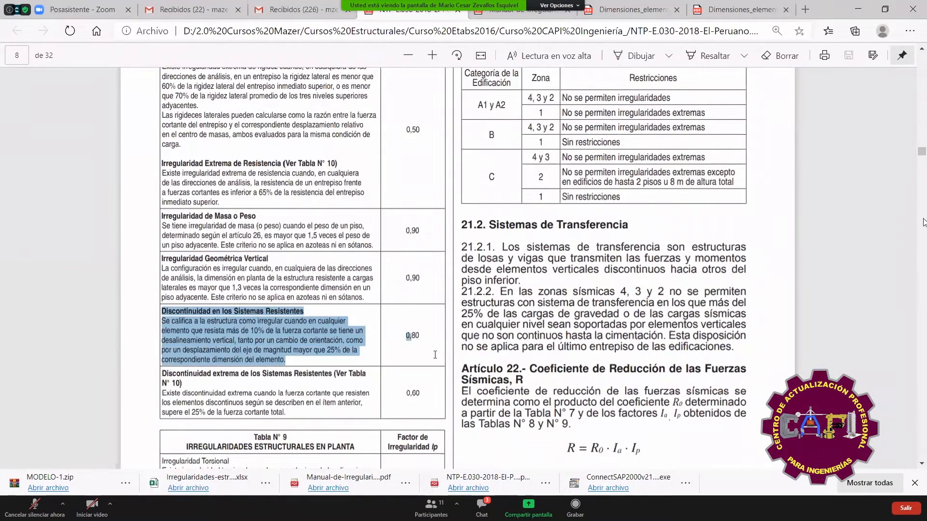
- Switch to the PowerPoint presentation and start the slide show at slide 10 on Discontinuidad en los Sistemas Resistentes
{"action": "left_click", "coordinate": [397, 511]}
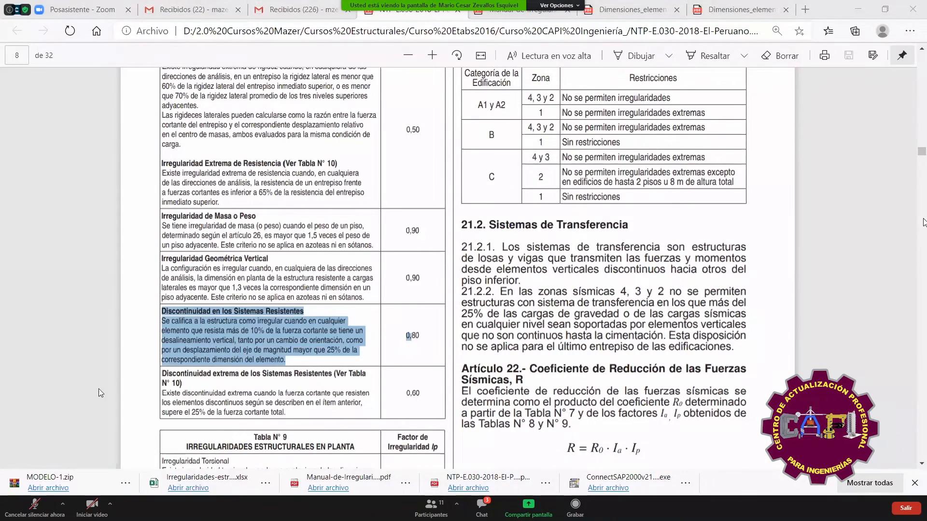
{"action": "scroll", "coordinate": [424, 306], "scroll_direction": "down", "scroll_amount": 1}
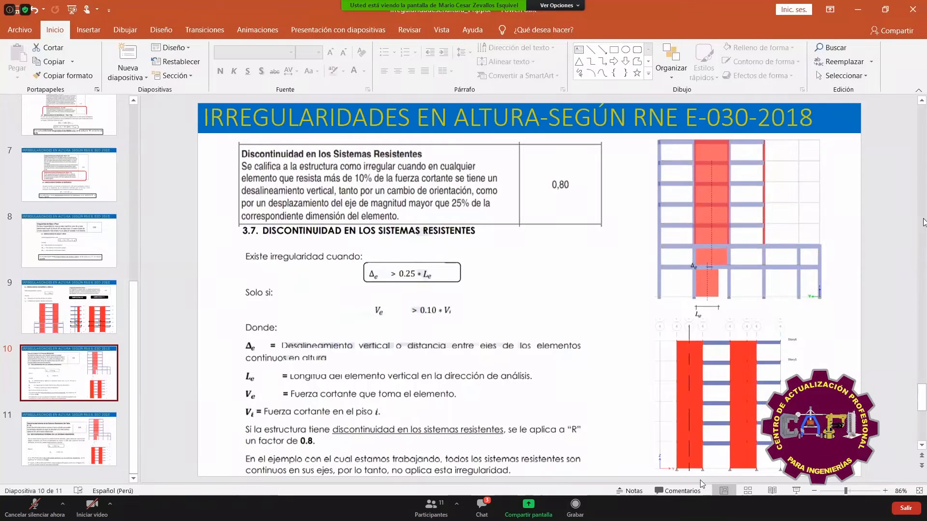
{"action": "left_click", "coordinate": [796, 491]}
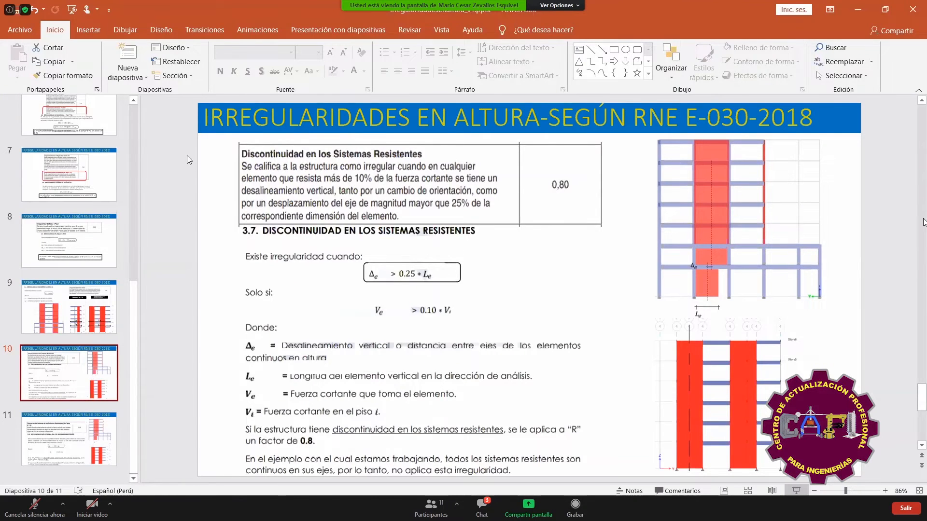
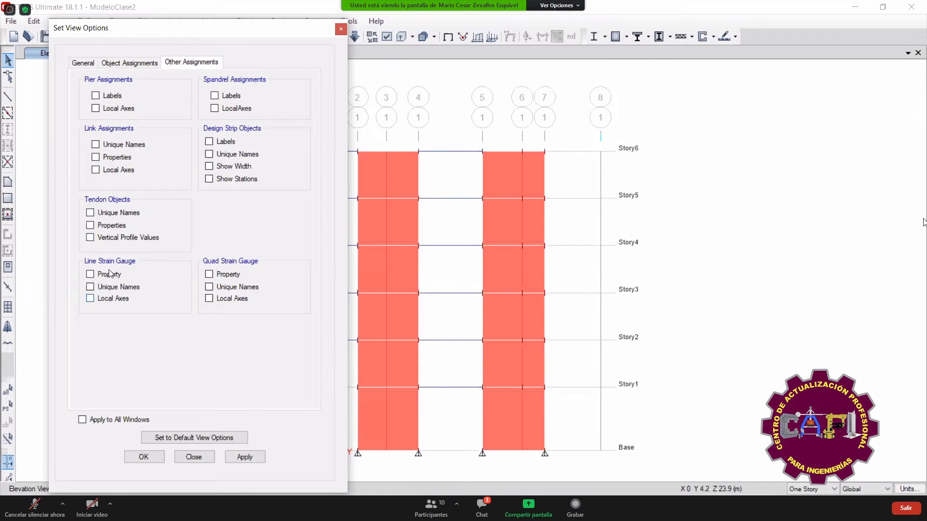
- Turn on the pier assignment labels in the view options and apply them to the elevation view
{"action": "left_click", "coordinate": [136, 65]}
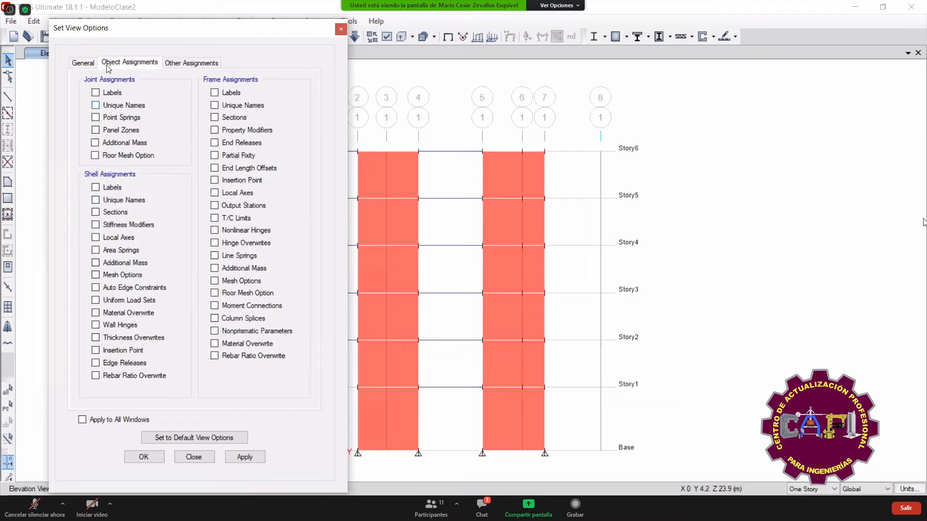
{"action": "left_click", "coordinate": [90, 65]}
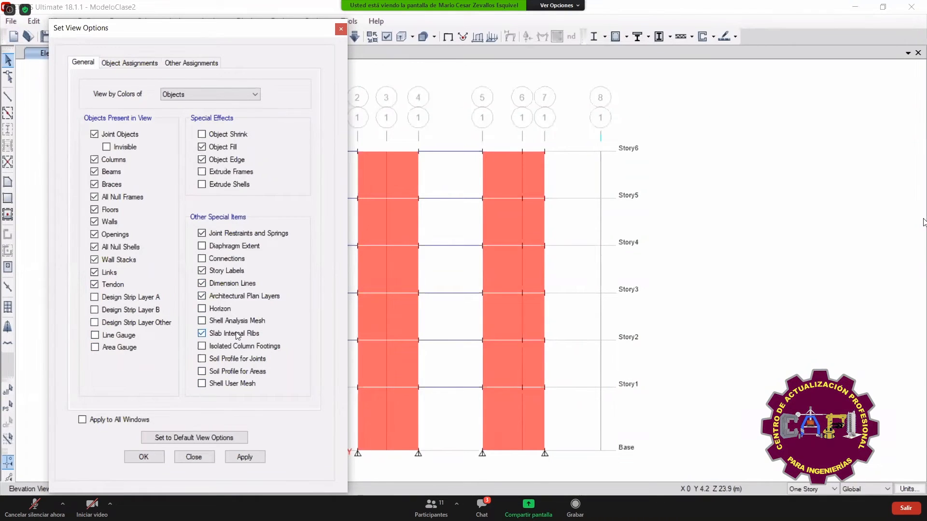
{"action": "left_click", "coordinate": [131, 67]}
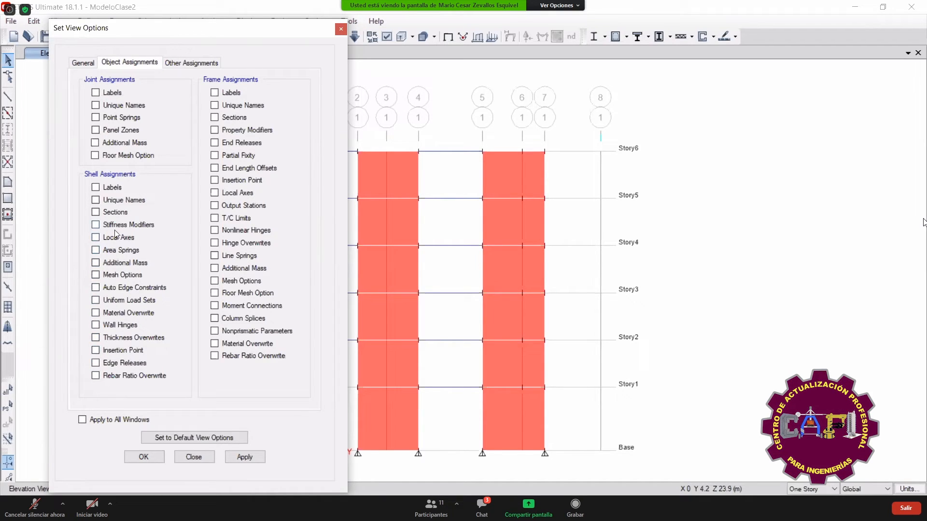
{"action": "left_click", "coordinate": [166, 65]}
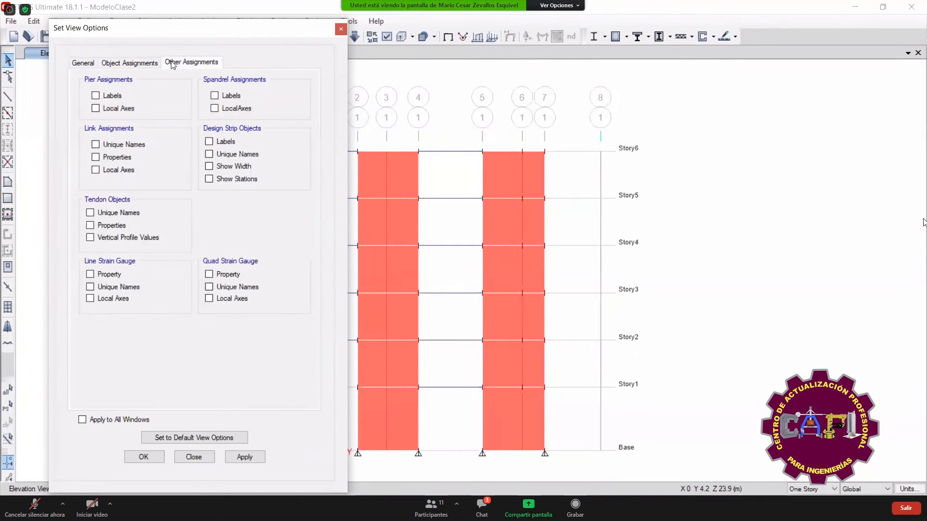
{"action": "left_click", "coordinate": [104, 99]}
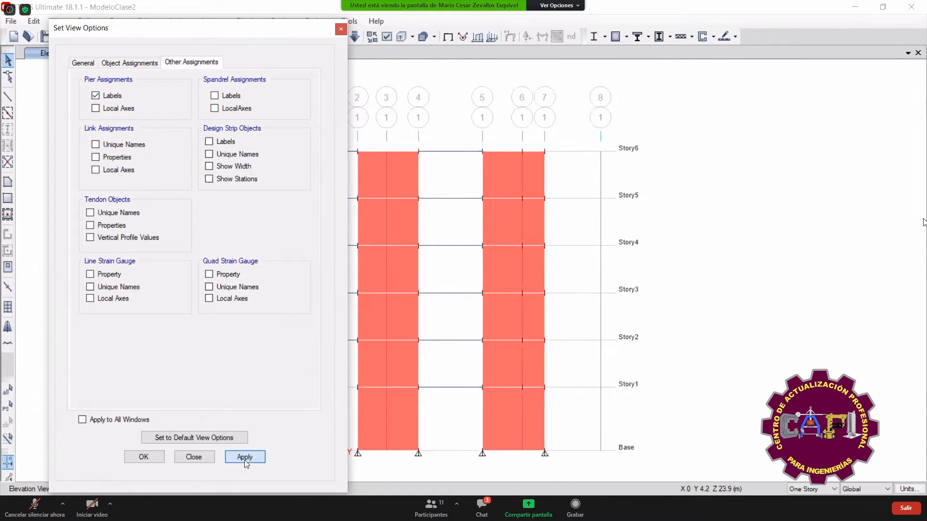
{"action": "left_click", "coordinate": [245, 460]}
{"action": "left_click", "coordinate": [212, 457]}
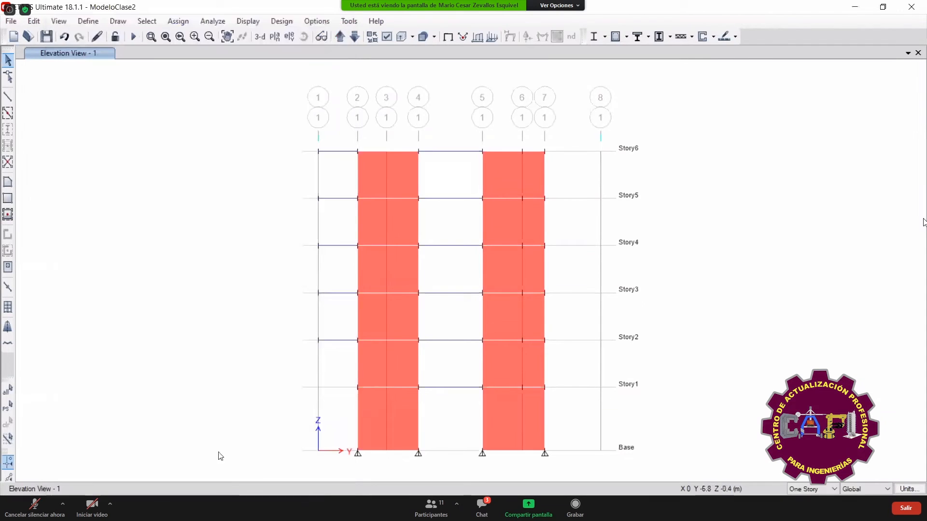
- Step through the elevation views to elevation 4 to check which walls carry a pier label
{"action": "left_click", "coordinate": [340, 38]}
{"action": "left_click", "coordinate": [340, 38]}
{"action": "left_click", "coordinate": [341, 37]}
{"action": "left_click", "coordinate": [340, 38]}
{"action": "left_click", "coordinate": [355, 37]}
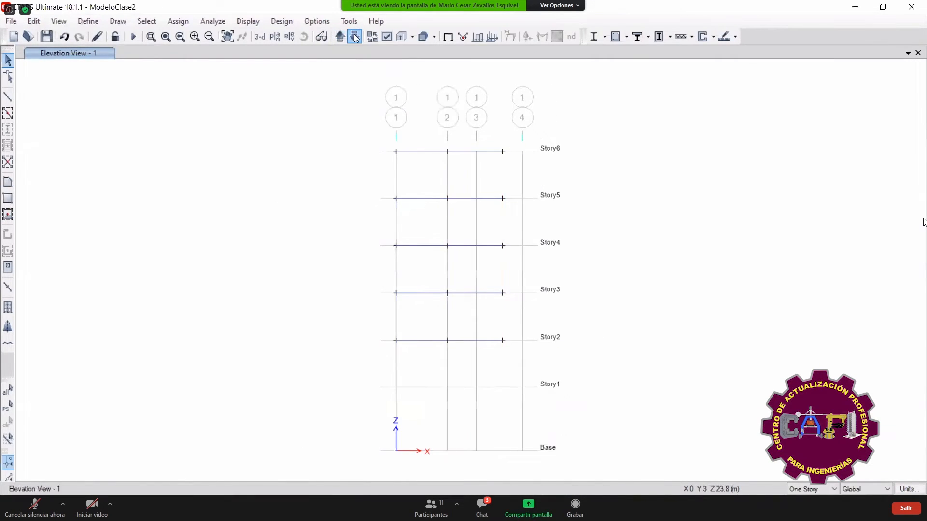
{"action": "left_click", "coordinate": [355, 37]}
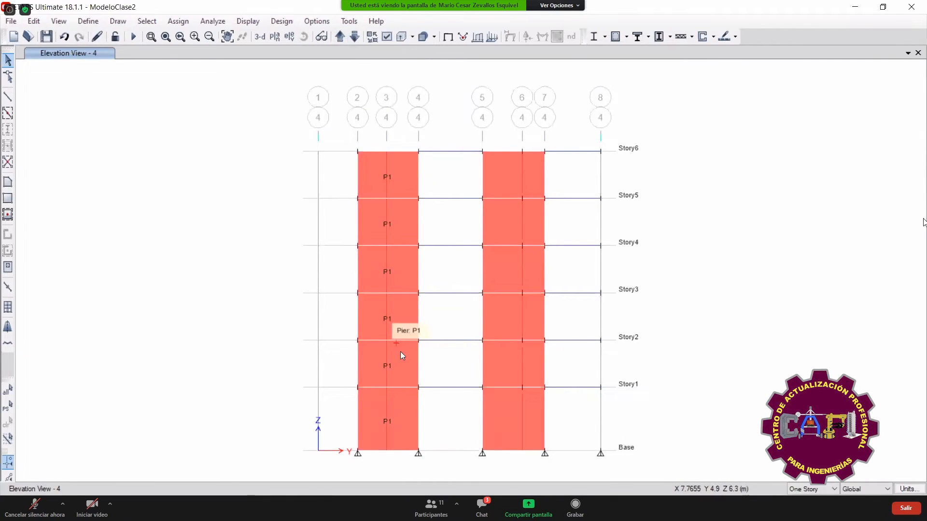
- Show the plan view of Story1 and enlarge the building plan
{"action": "left_click", "coordinate": [272, 40]}
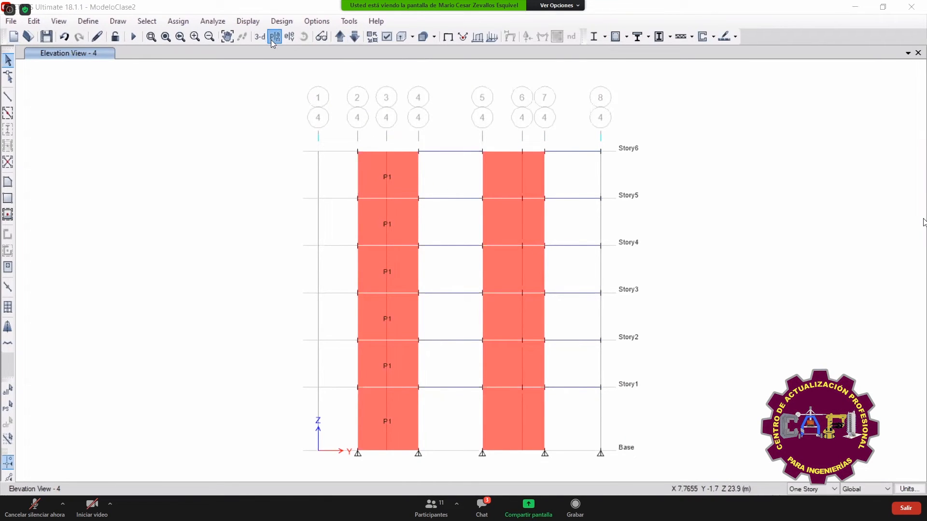
{"action": "left_click", "coordinate": [399, 254]}
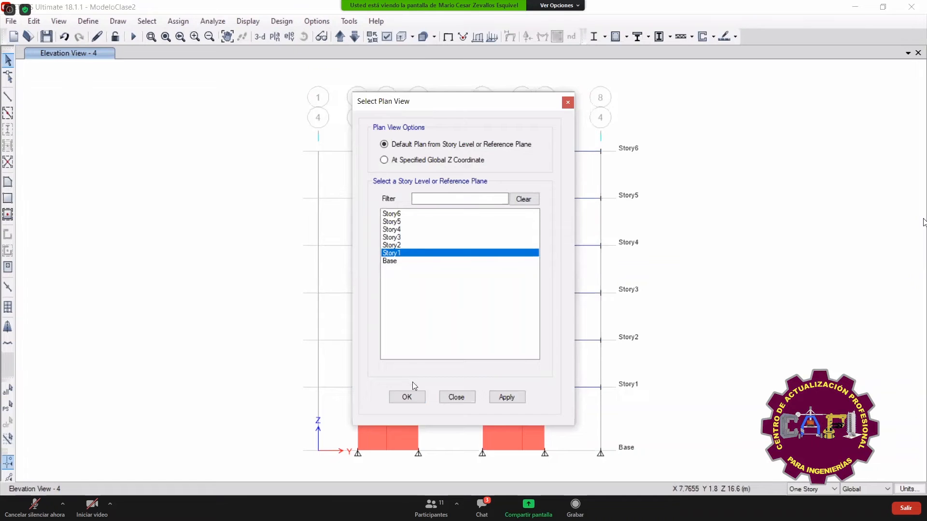
{"action": "left_click", "coordinate": [408, 397]}
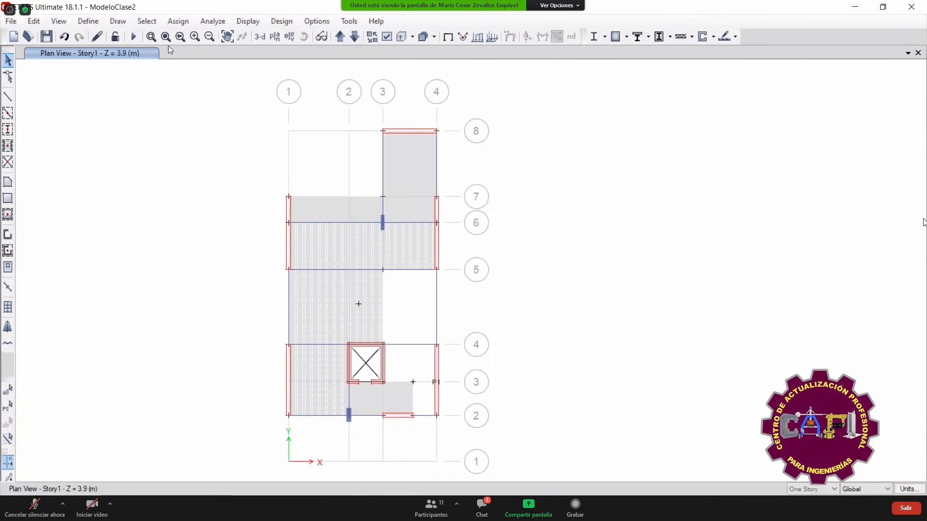
{"action": "left_click", "coordinate": [151, 36]}
{"action": "left_click_drag", "start_coordinate": [277, 110], "coordinate": [462, 428]}
{"action": "left_click_drag", "start_coordinate": [576, 389], "coordinate": [437, 362]}
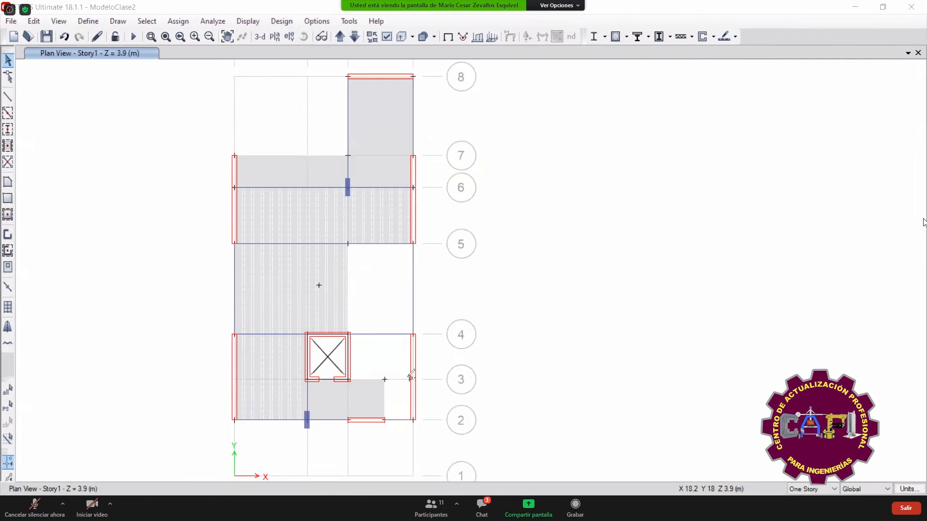
- Circle the labelled pier and mark the four Y-direction walls on the plan as Py1, Py2, Py3 and Py4
{"action": "left_click_drag", "start_coordinate": [421, 380], "coordinate": [423, 366]}
{"action": "left_click_drag", "start_coordinate": [503, 370], "coordinate": [505, 358]}
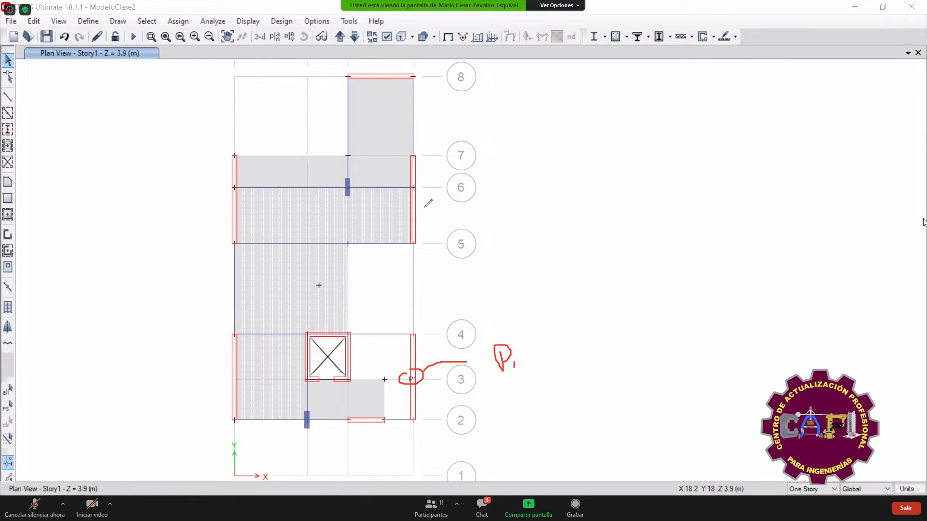
{"action": "mouse_move", "coordinate": [401, 211]}
{"action": "left_mouse_down"}
{"action": "mouse_move", "coordinate": [472, 193]}
{"action": "mouse_move", "coordinate": [459, 207]}
{"action": "mouse_move", "coordinate": [487, 209]}
{"action": "mouse_move", "coordinate": [478, 227]}
{"action": "left_mouse_up"}
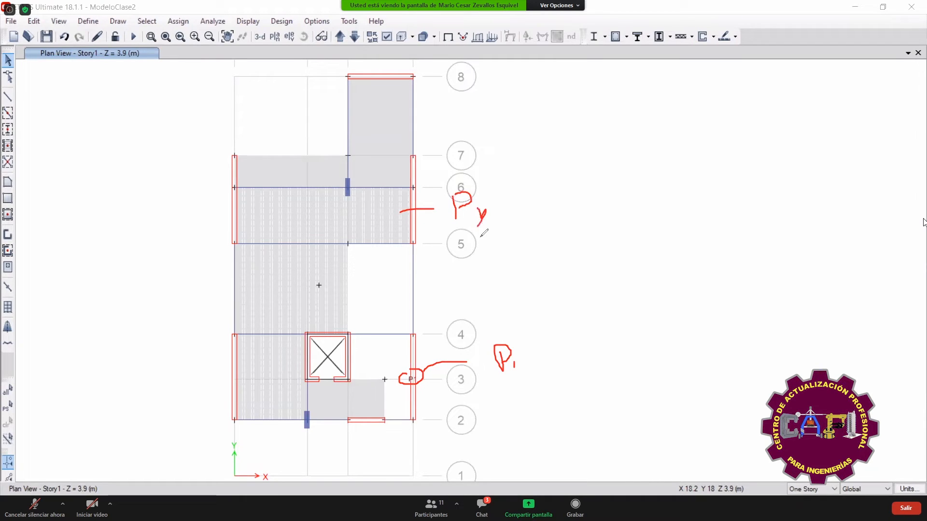
{"action": "mouse_move", "coordinate": [516, 362]}
{"action": "left_mouse_down"}
{"action": "mouse_move", "coordinate": [517, 373]}
{"action": "mouse_move", "coordinate": [524, 363]}
{"action": "mouse_move", "coordinate": [505, 382]}
{"action": "mouse_move", "coordinate": [539, 382]}
{"action": "left_mouse_up"}
{"action": "left_click_drag", "start_coordinate": [503, 215], "coordinate": [503, 228]}
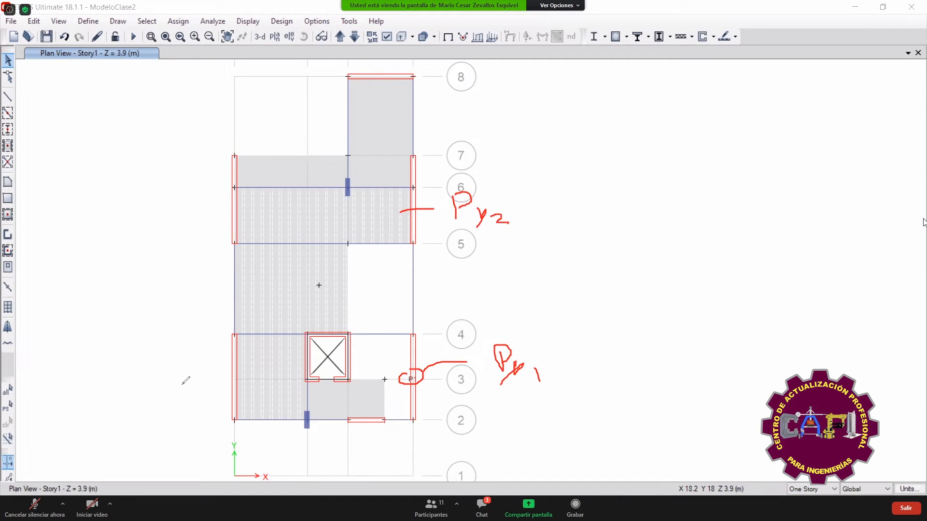
{"action": "mouse_move", "coordinate": [191, 350]}
{"action": "left_mouse_down"}
{"action": "mouse_move", "coordinate": [192, 379]}
{"action": "mouse_move", "coordinate": [211, 366]}
{"action": "mouse_move", "coordinate": [205, 377]}
{"action": "left_mouse_up"}
{"action": "mouse_move", "coordinate": [198, 195]}
{"action": "left_mouse_down"}
{"action": "mouse_move", "coordinate": [201, 219]}
{"action": "mouse_move", "coordinate": [200, 208]}
{"action": "mouse_move", "coordinate": [233, 218]}
{"action": "left_mouse_up"}
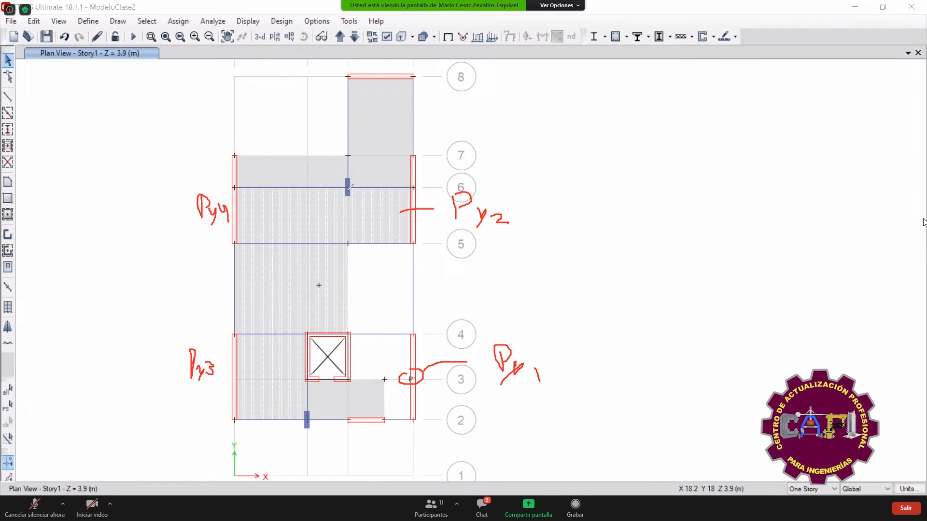
- Mark the X-direction walls on axes 8 and 2 as Px2 and circle the elevator core, then clear the annotations
{"action": "mouse_move", "coordinate": [375, 90]}
{"action": "left_mouse_down"}
{"action": "mouse_move", "coordinate": [377, 111]}
{"action": "mouse_move", "coordinate": [372, 98]}
{"action": "mouse_move", "coordinate": [400, 109]}
{"action": "left_mouse_up"}
{"action": "left_click_drag", "start_coordinate": [408, 104], "coordinate": [427, 115]}
{"action": "mouse_move", "coordinate": [363, 426]}
{"action": "left_mouse_down"}
{"action": "mouse_move", "coordinate": [363, 438]}
{"action": "mouse_move", "coordinate": [392, 444]}
{"action": "left_mouse_up"}
{"action": "mouse_move", "coordinate": [320, 322]}
{"action": "left_mouse_down"}
{"action": "mouse_move", "coordinate": [308, 338]}
{"action": "mouse_move", "coordinate": [332, 313]}
{"action": "mouse_move", "coordinate": [303, 345]}
{"action": "mouse_move", "coordinate": [332, 383]}
{"action": "mouse_move", "coordinate": [342, 324]}
{"action": "mouse_move", "coordinate": [286, 336]}
{"action": "left_mouse_up"}
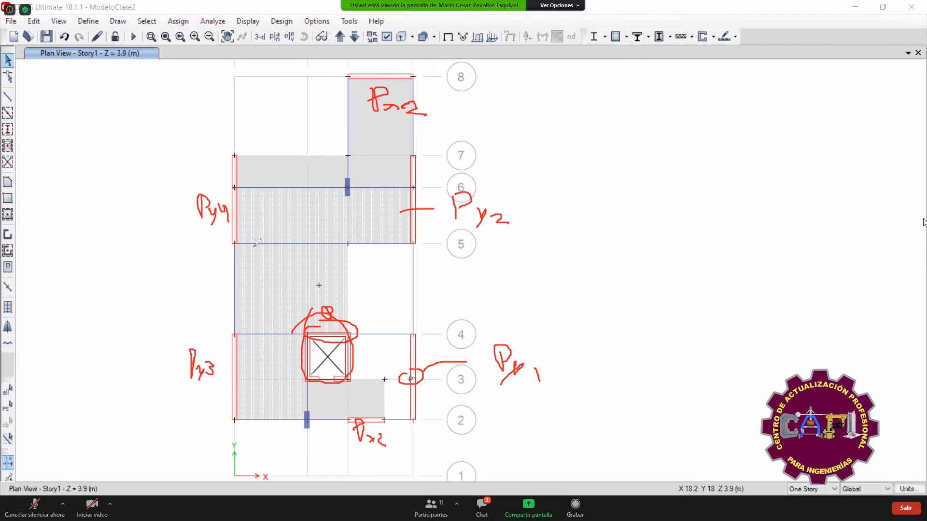
{"action": "left_click", "coordinate": [649, 103]}
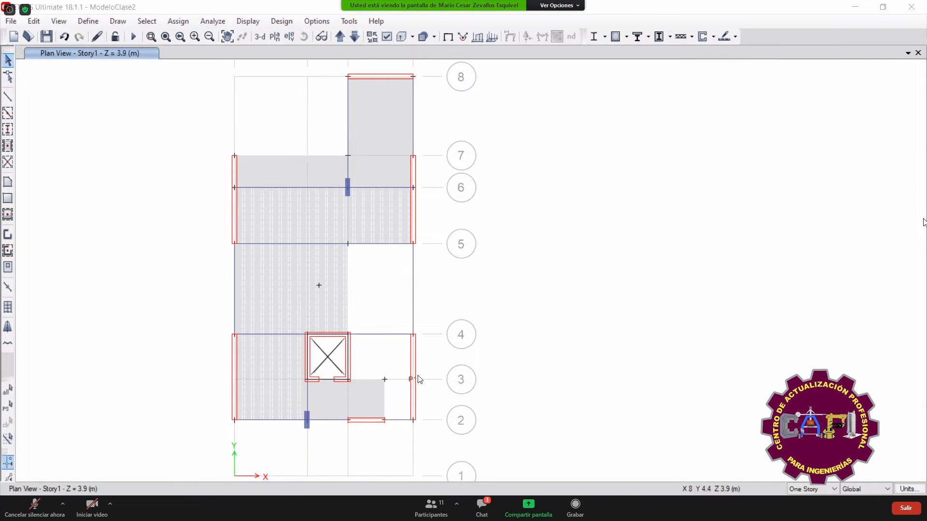
- Show elevation view 4 with the pier-labelled walls and run the analysis of the model
{"action": "scroll", "coordinate": [418, 372], "scroll_direction": "down", "scroll_amount": 2}
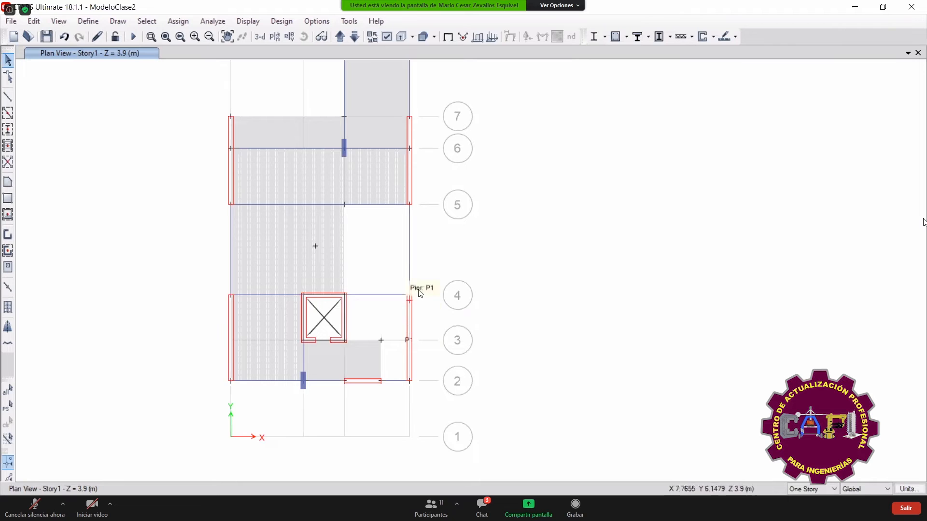
{"action": "scroll", "coordinate": [413, 324], "scroll_direction": "up", "scroll_amount": 3}
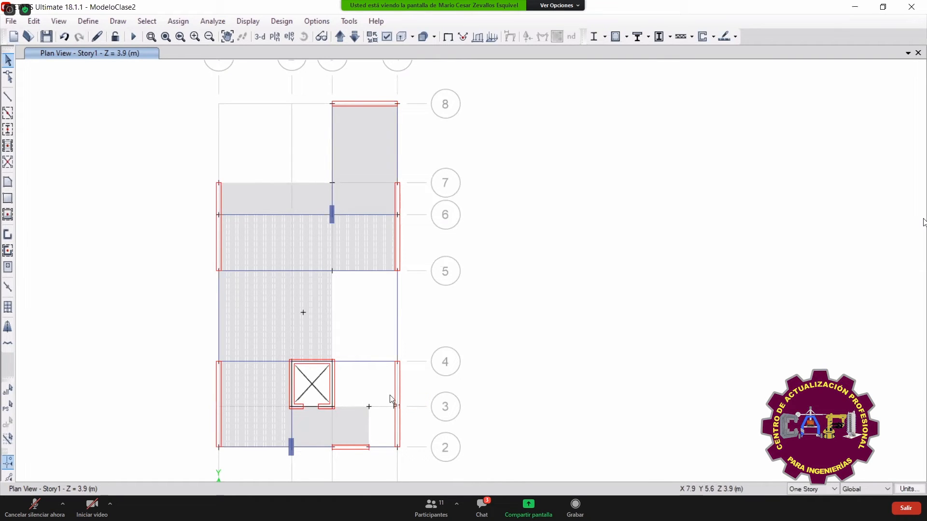
{"action": "left_click", "coordinate": [289, 36]}
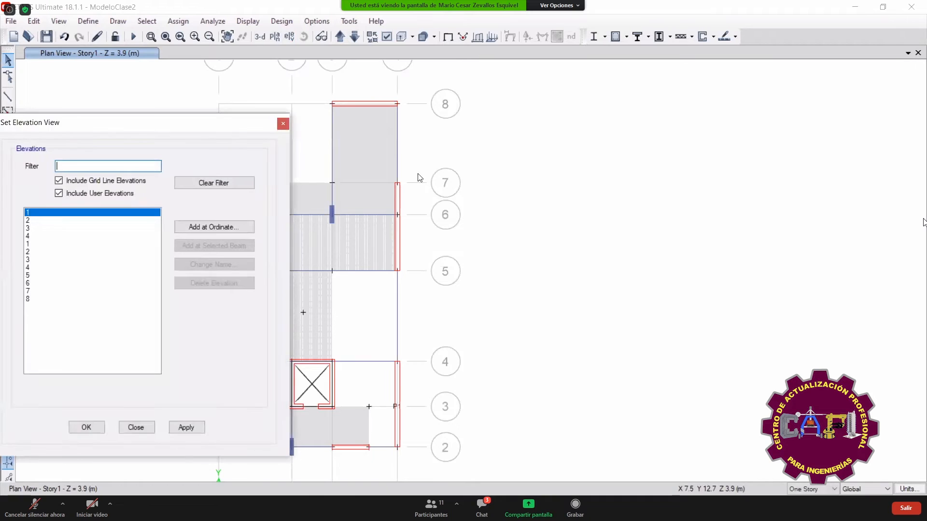
{"action": "left_click", "coordinate": [53, 236]}
{"action": "left_click", "coordinate": [187, 427]}
{"action": "left_click", "coordinate": [136, 428]}
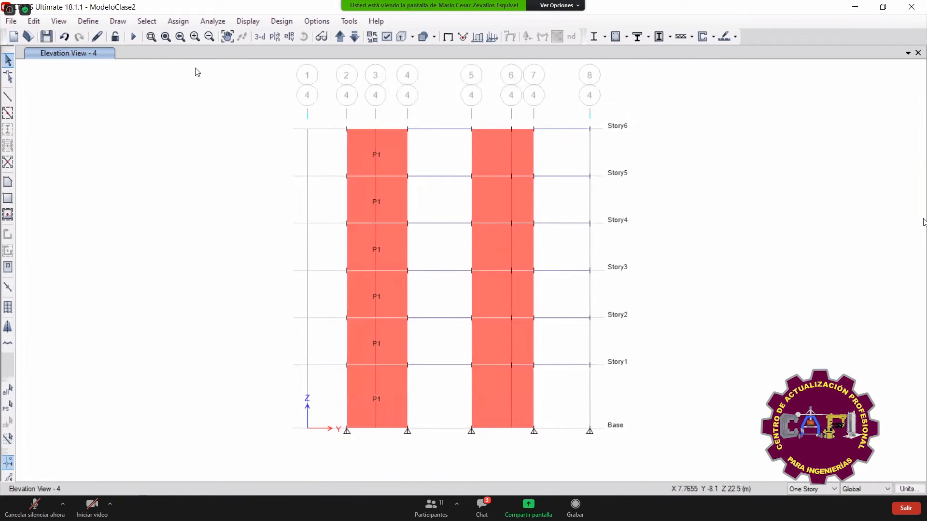
{"action": "left_click", "coordinate": [134, 37]}
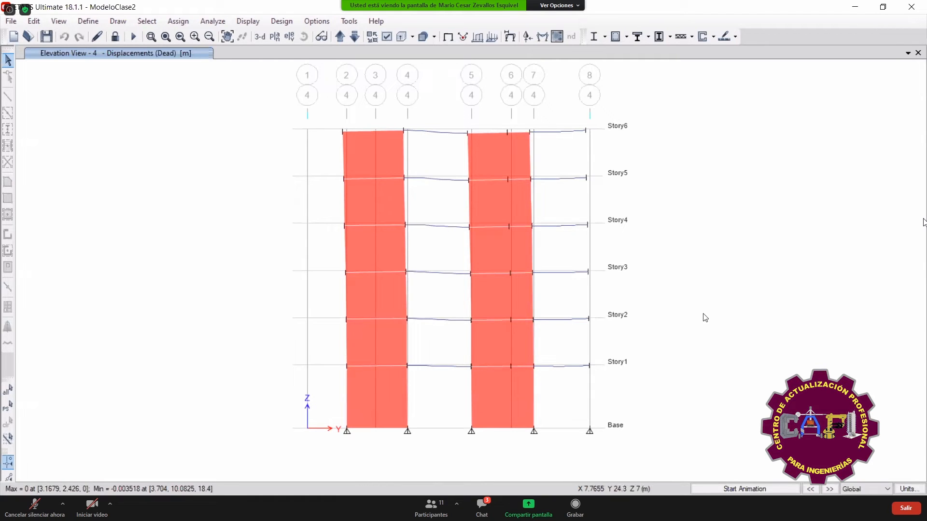
- Display the Shear 2-2 diagram for load case SY on piers only, without frames, showing values at controlling stations
{"action": "left_click", "coordinate": [542, 37]}
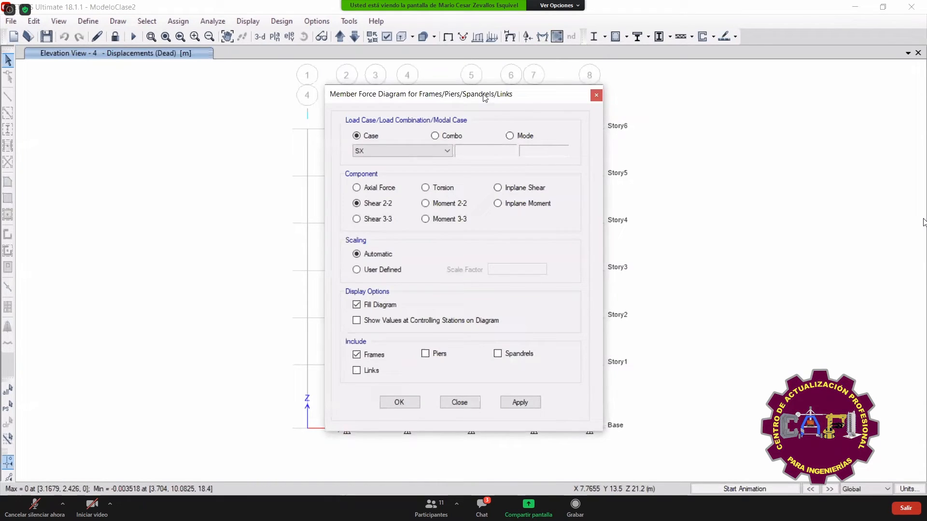
{"action": "left_click_drag", "start_coordinate": [496, 98], "coordinate": [721, 124]}
{"action": "left_click", "coordinate": [672, 178]}
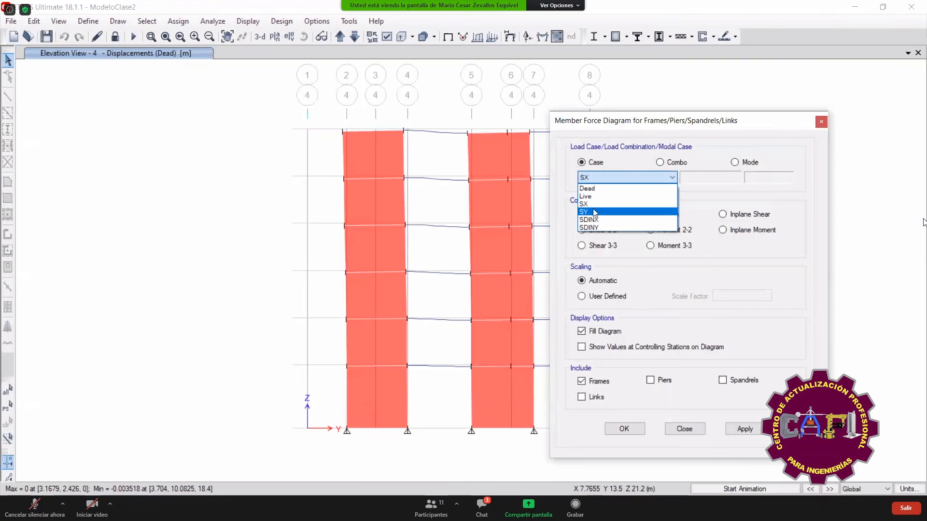
{"action": "left_click", "coordinate": [608, 206]}
{"action": "left_click", "coordinate": [661, 381]}
{"action": "left_click", "coordinate": [598, 381]}
{"action": "left_click", "coordinate": [593, 349]}
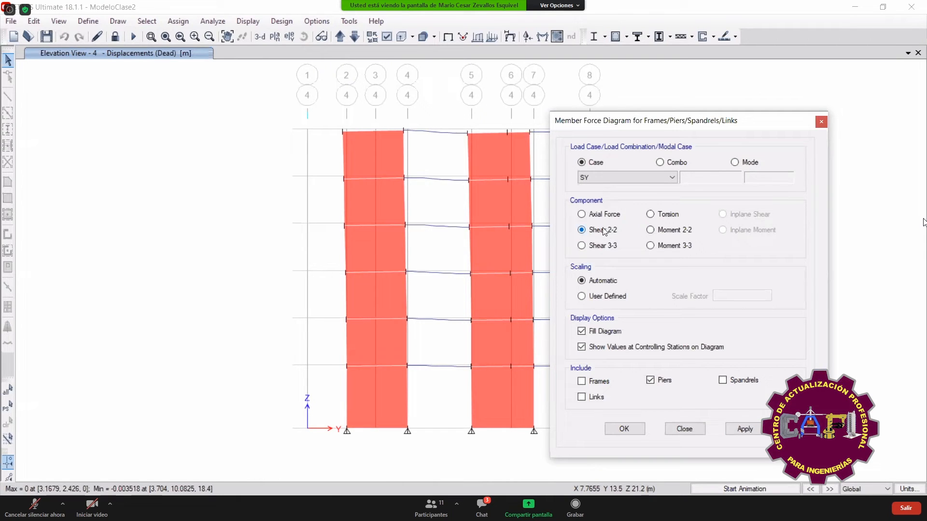
{"action": "left_click", "coordinate": [743, 429]}
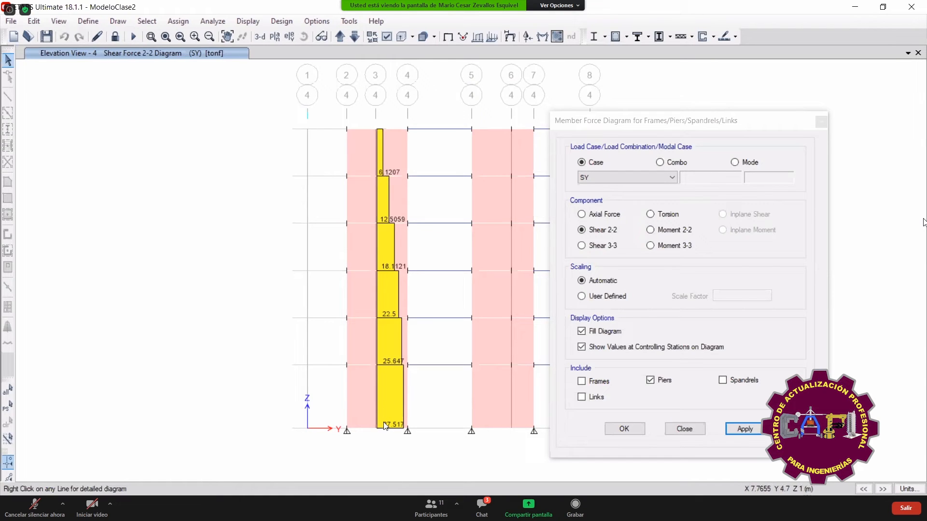
- Switch to the Excel irregularities workbook and set the element shear in the "Aplica dicontinuidad?" check to 27.52 tonf
{"action": "key", "text": "alt+Tab"}
{"action": "left_click", "coordinate": [434, 423]}
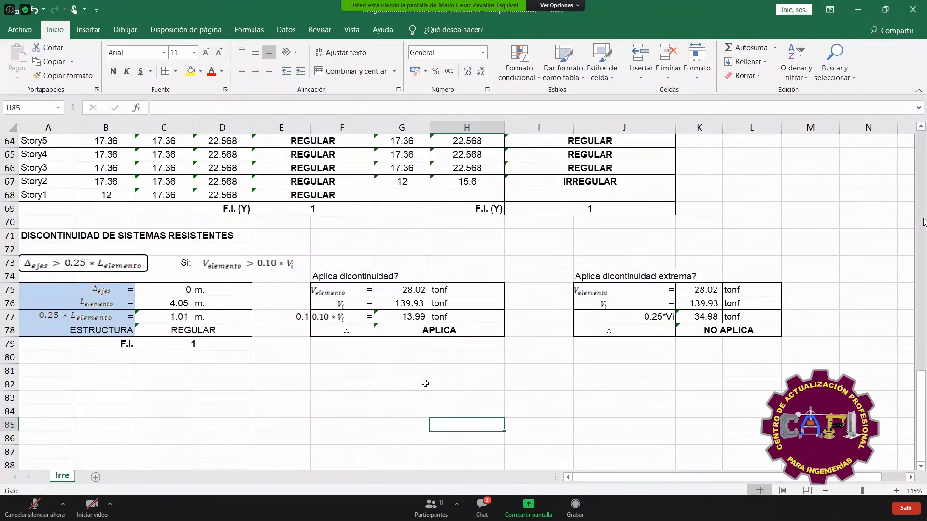
{"action": "left_click", "coordinate": [401, 294]}
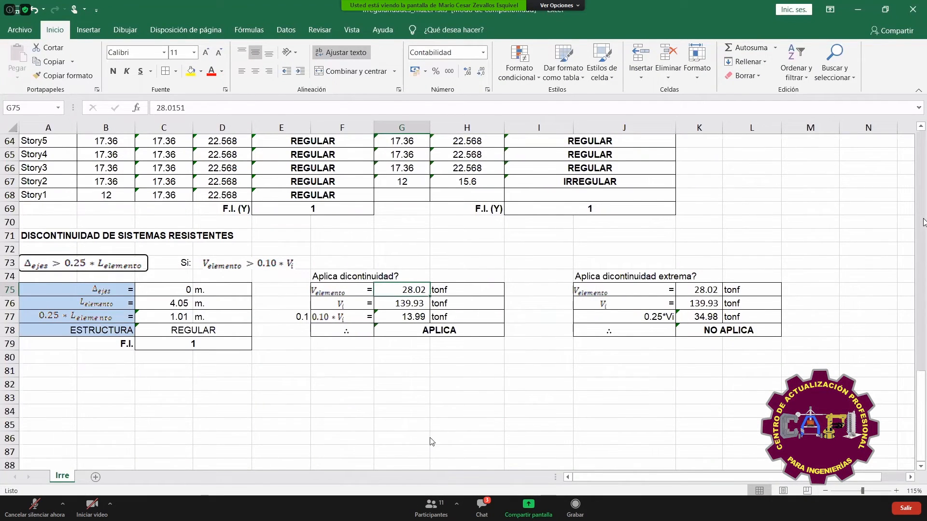
{"action": "key", "text": "alt+Tab"}
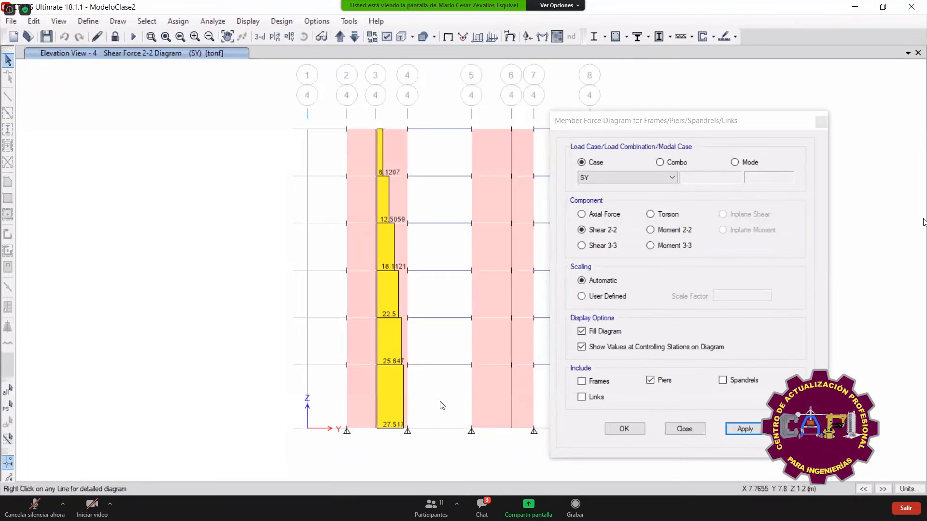
{"action": "key", "text": "alt+Tab"}
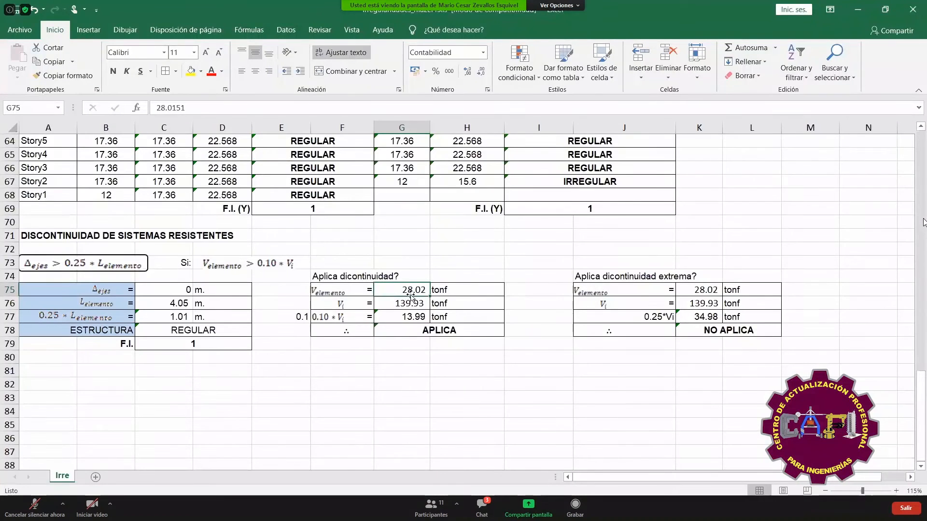
{"action": "key", "text": "alt+Tab"}
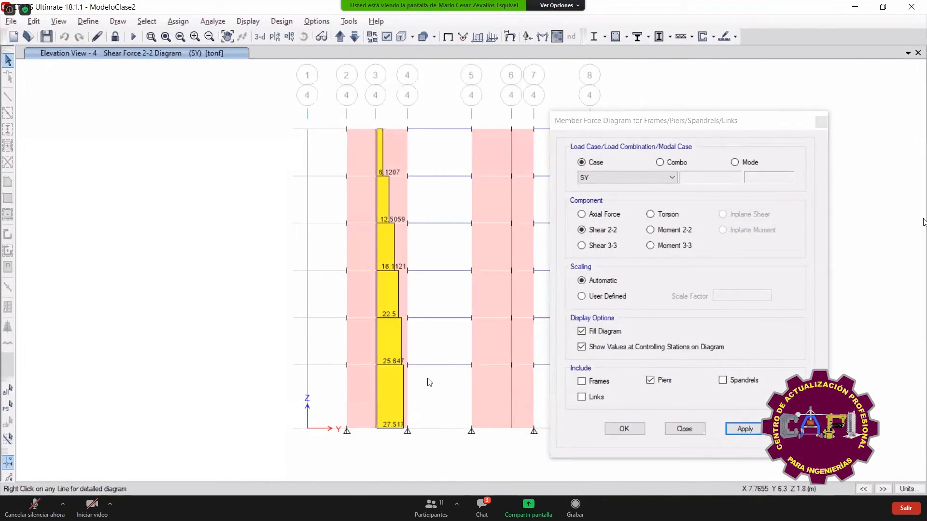
{"action": "key", "text": "alt+Tab"}
{"action": "type", "text": "27.52"}
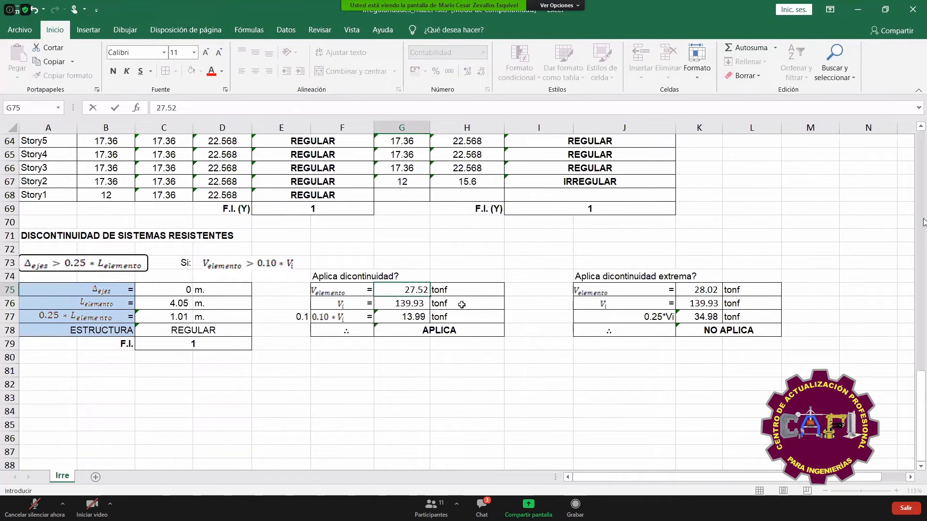
{"action": "key", "text": "Return"}
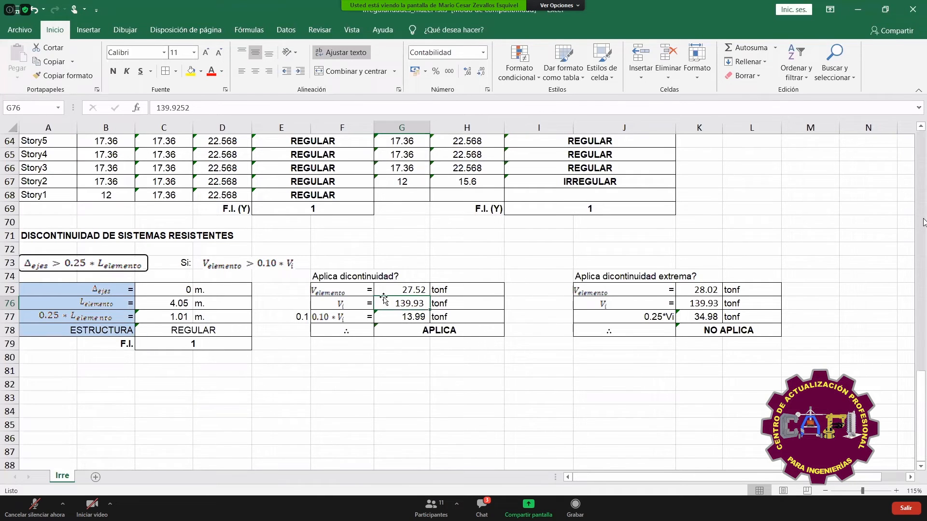
- Review the "Aplica dicontinuidad?" block and its verdict formula, undoing the stray move of the element shear label image
{"action": "left_click_drag", "start_coordinate": [339, 277], "coordinate": [482, 332]}
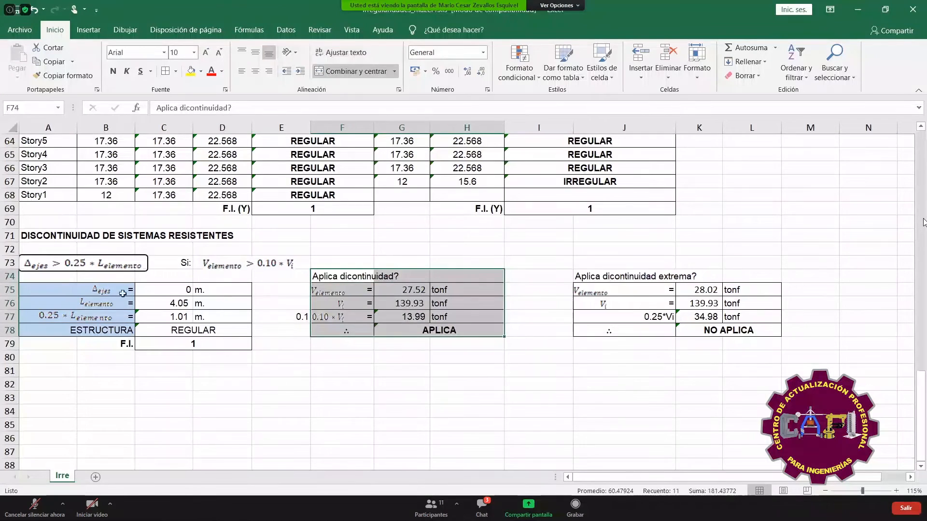
{"action": "left_click_drag", "start_coordinate": [333, 290], "coordinate": [397, 303]}
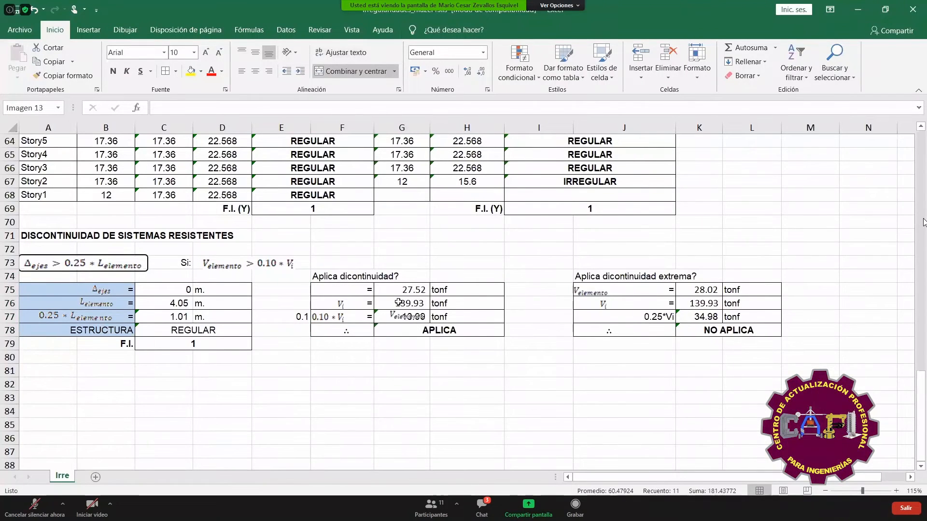
{"action": "key", "text": "ctrl+z"}
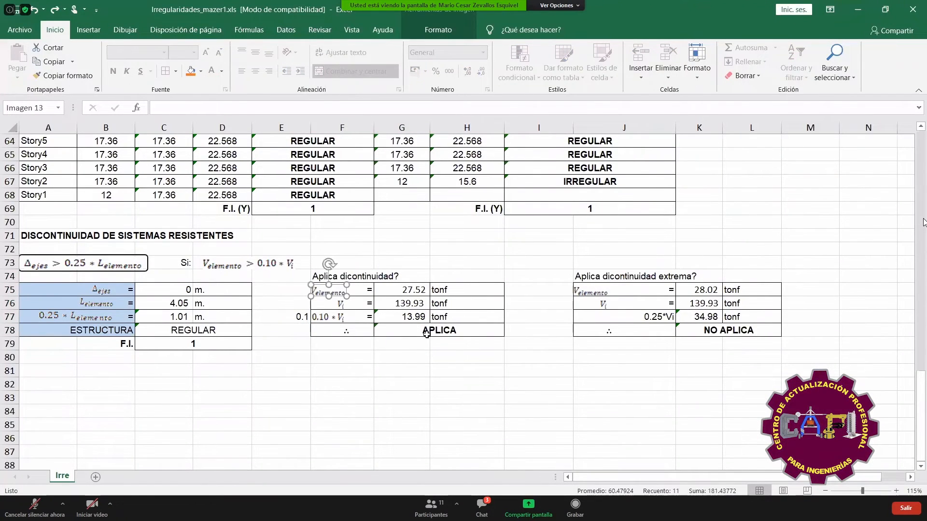
{"action": "left_click", "coordinate": [427, 333]}
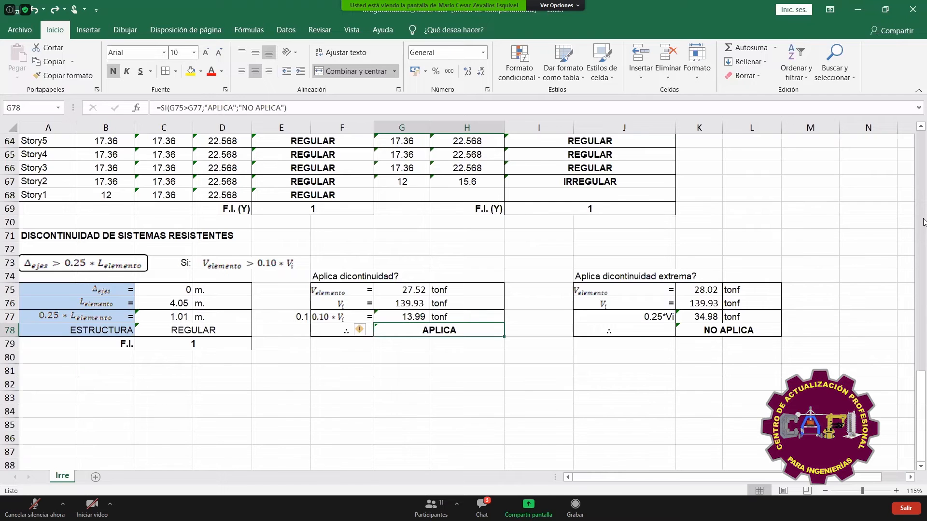
- Switch back to ETABS, close the force diagram settings, and check which output cases the Story Forces table offers before closing it
{"action": "key", "text": "alt+Tab"}
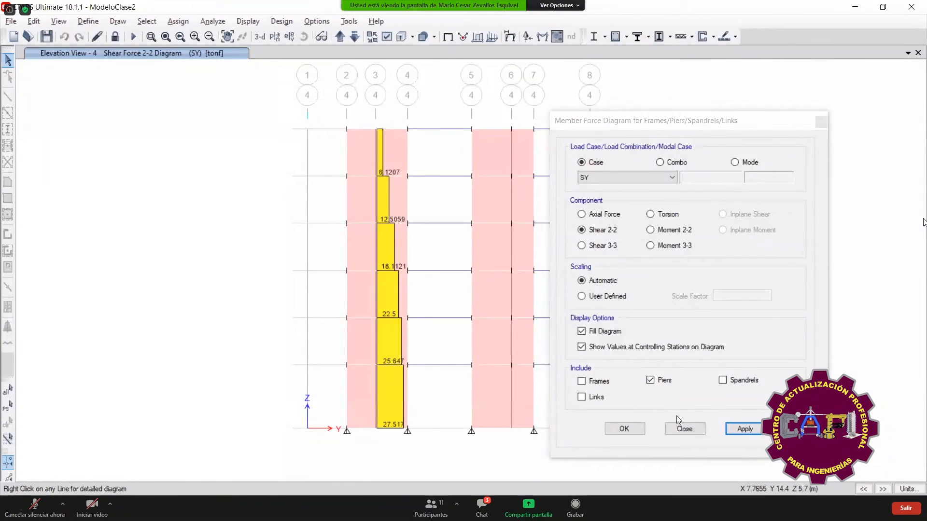
{"action": "left_click", "coordinate": [687, 426]}
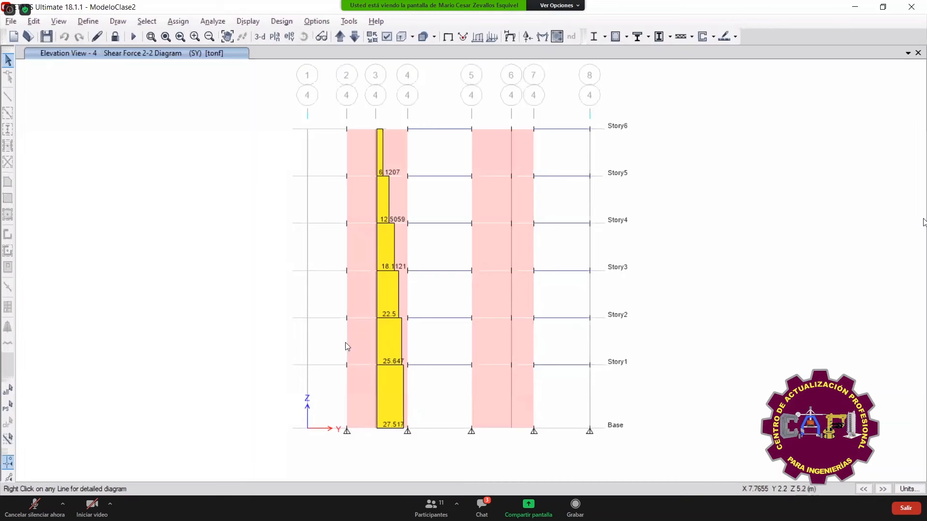
{"action": "key", "text": "ctrl+t"}
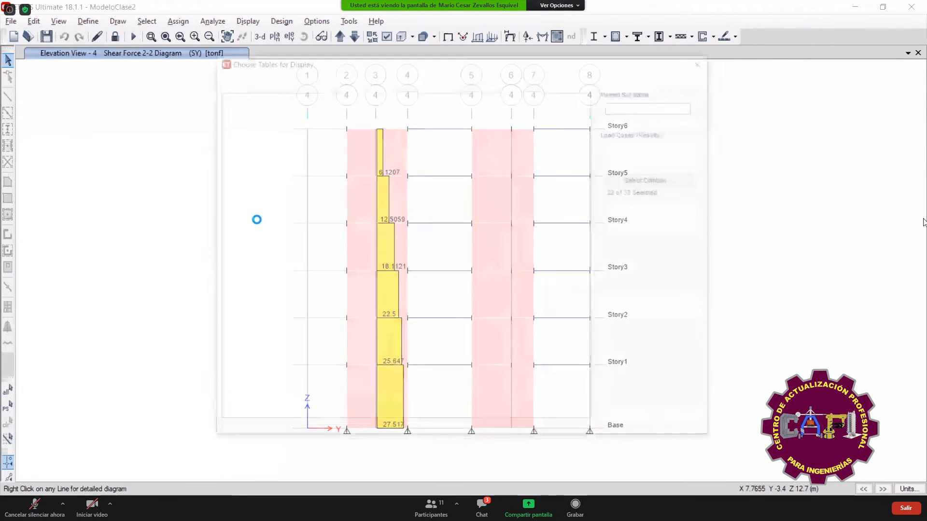
{"action": "left_click", "coordinate": [233, 251]}
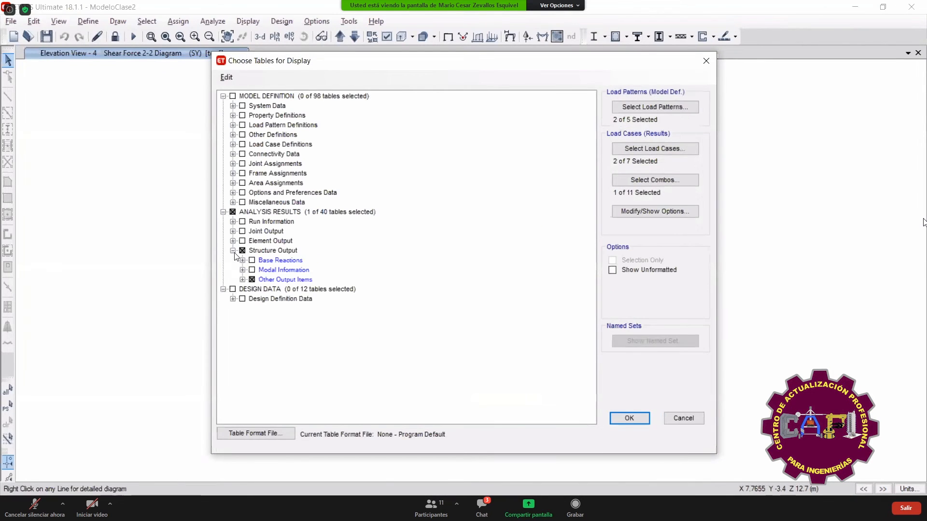
{"action": "left_click", "coordinate": [243, 280]}
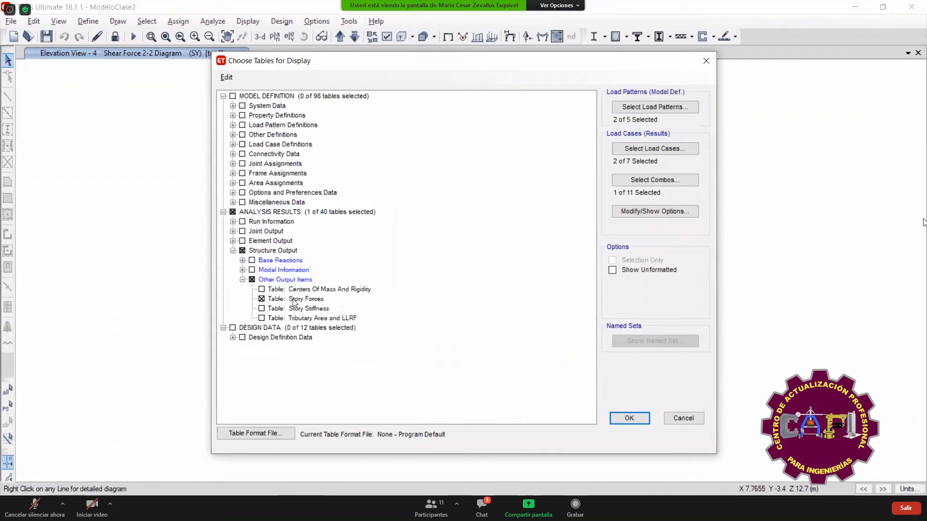
{"action": "left_click", "coordinate": [630, 418]}
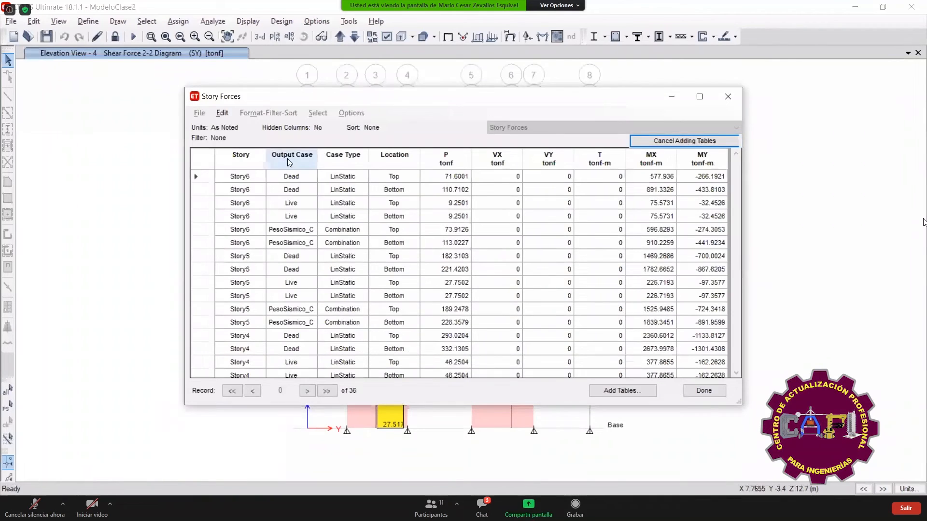
{"action": "right_click", "coordinate": [289, 158]}
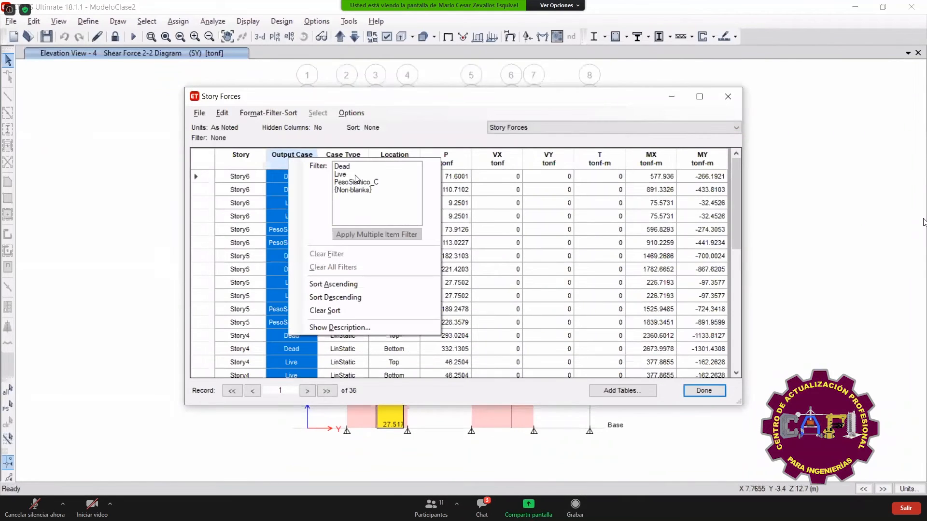
{"action": "left_click", "coordinate": [463, 155]}
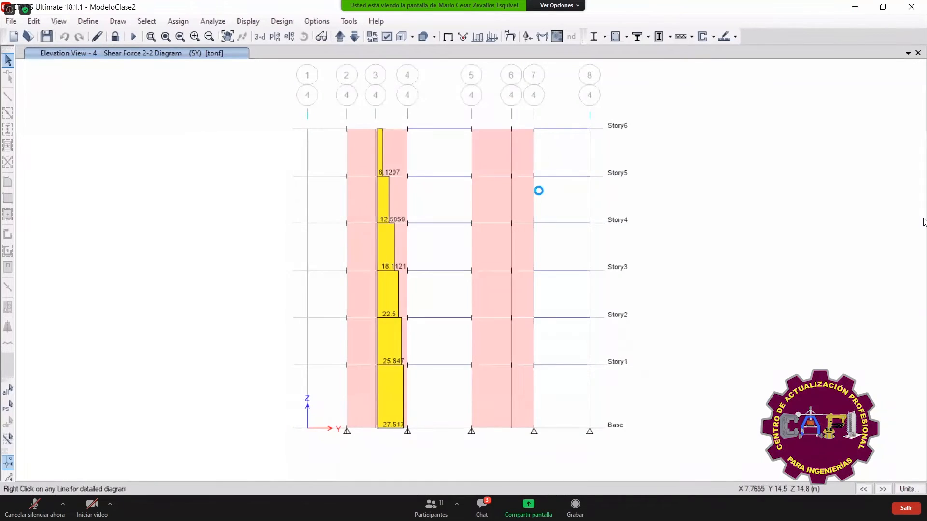
- Reopen the table selection and include all five load patterns and all seven load cases in the results
{"action": "key", "text": "ctrl+t"}
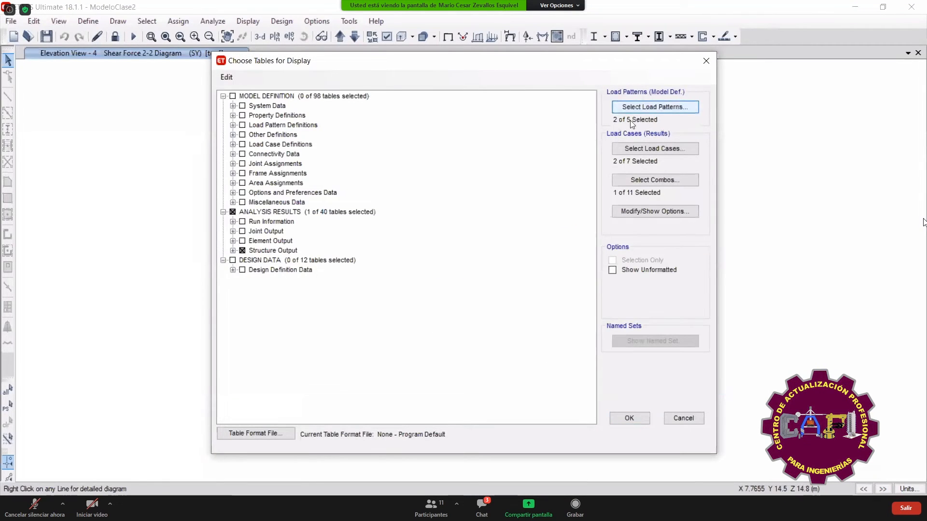
{"action": "left_click", "coordinate": [654, 109]}
{"action": "left_click_drag", "start_coordinate": [441, 218], "coordinate": [490, 258]}
{"action": "left_click", "coordinate": [532, 240]}
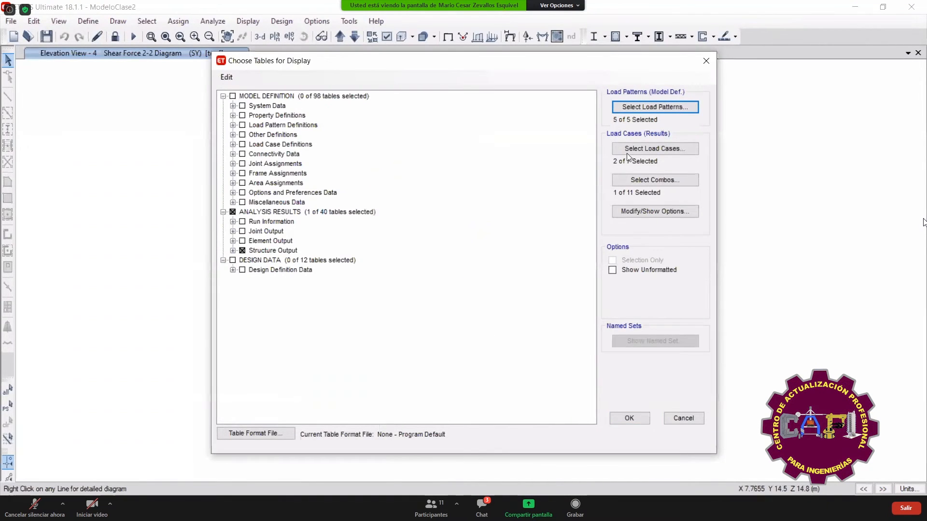
{"action": "left_click", "coordinate": [628, 152]}
{"action": "left_click_drag", "start_coordinate": [448, 201], "coordinate": [372, 183]}
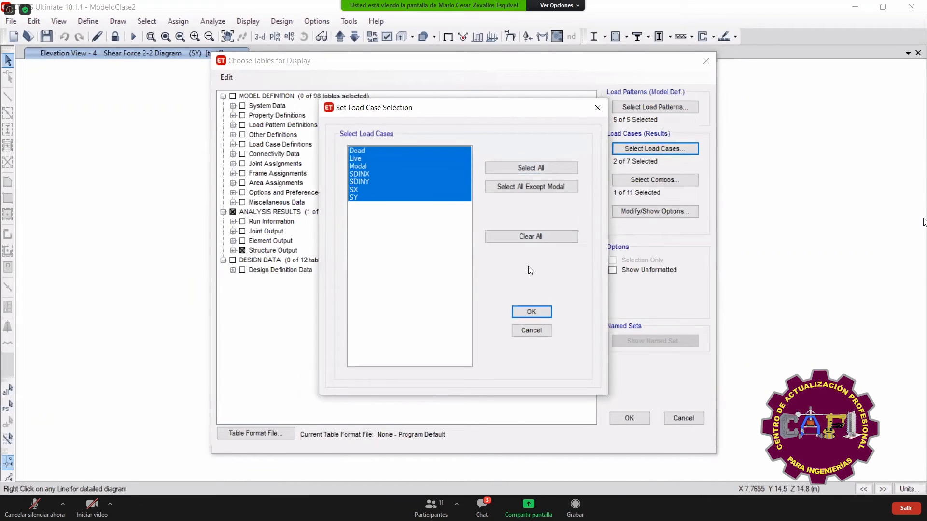
{"action": "left_click", "coordinate": [549, 310]}
- Include all eleven load combinations in the results and display the Story Forces table
{"action": "left_click", "coordinate": [651, 180]}
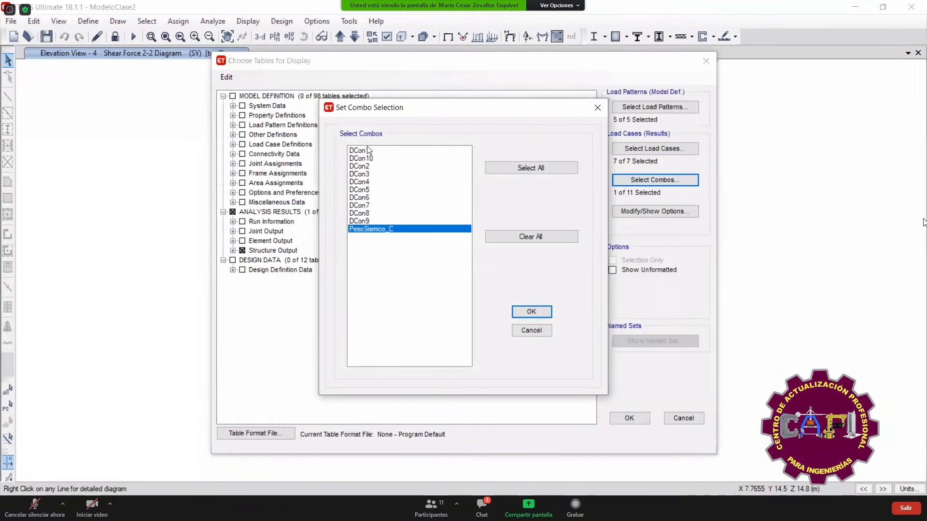
{"action": "left_click", "coordinate": [531, 311]}
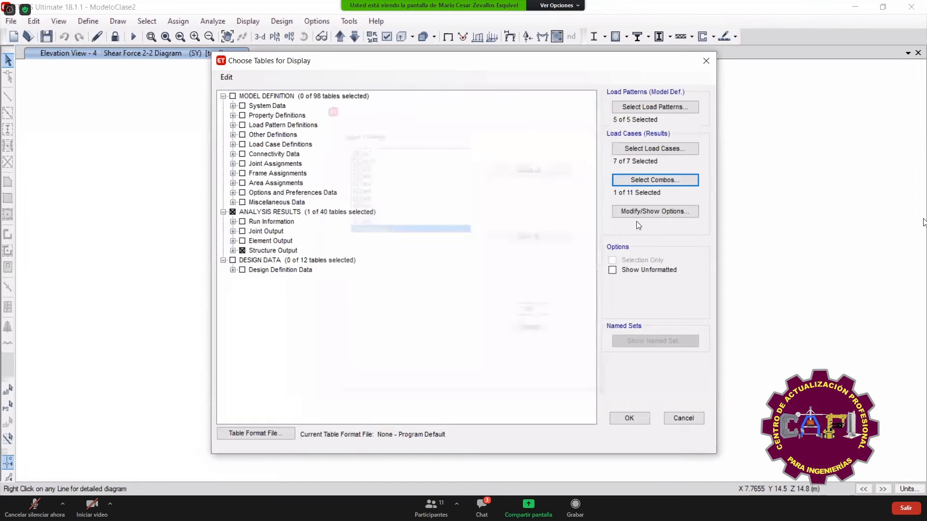
{"action": "left_click", "coordinate": [656, 178]}
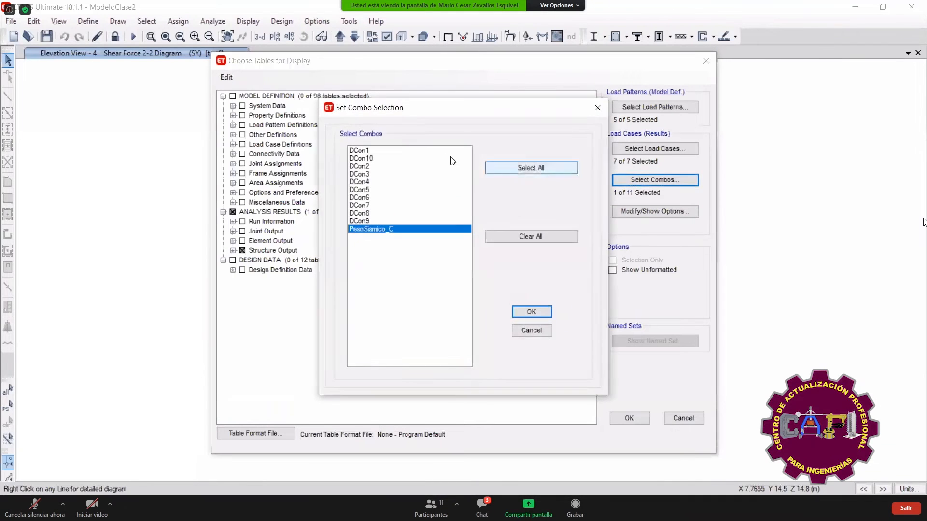
{"action": "left_click_drag", "start_coordinate": [379, 154], "coordinate": [384, 242]}
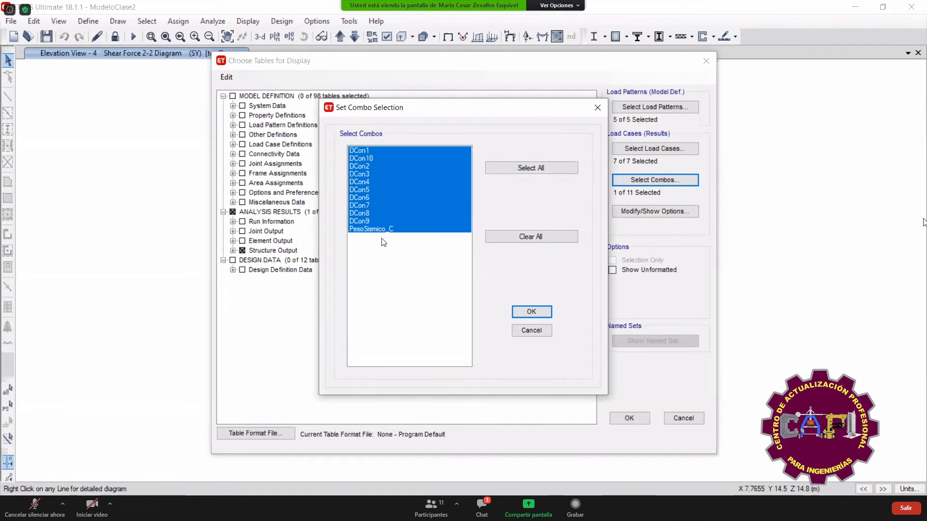
{"action": "left_click", "coordinate": [544, 313]}
{"action": "left_click", "coordinate": [627, 418]}
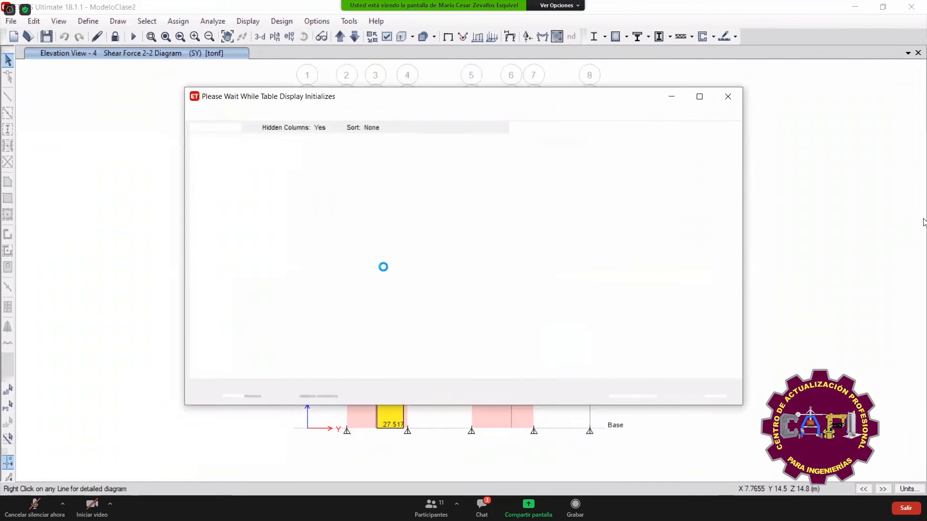
- Filter the Story Forces table to output case SY and story Story1
{"action": "left_click", "coordinate": [288, 159]}
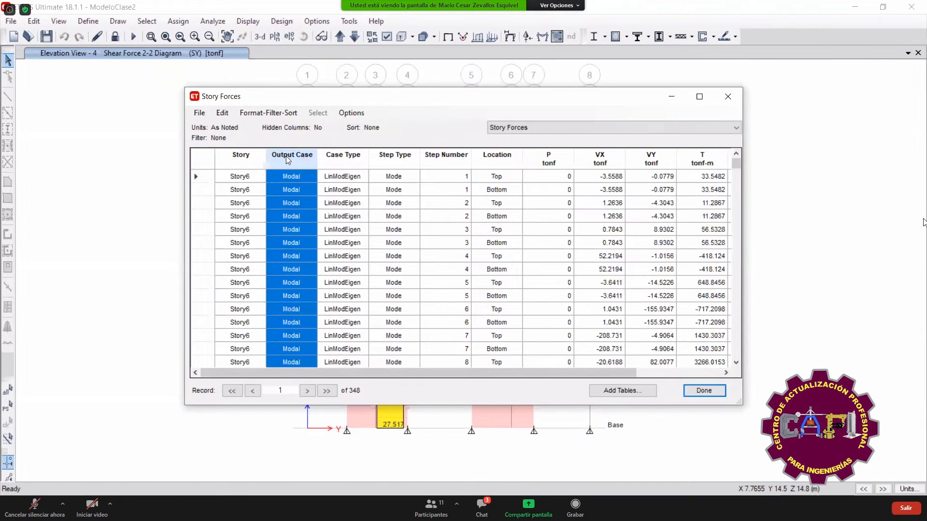
{"action": "right_click", "coordinate": [287, 159]}
{"action": "left_click_drag", "start_coordinate": [414, 183], "coordinate": [414, 215]}
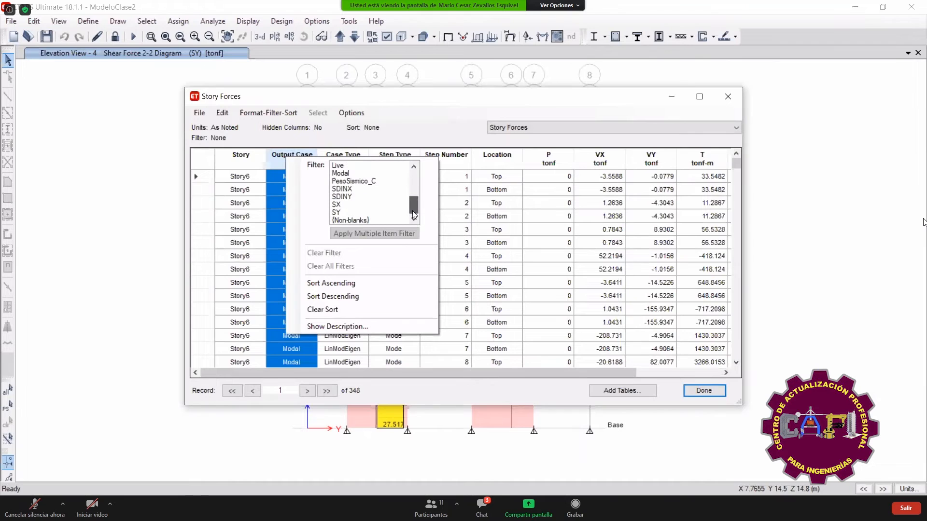
{"action": "left_click", "coordinate": [338, 212]}
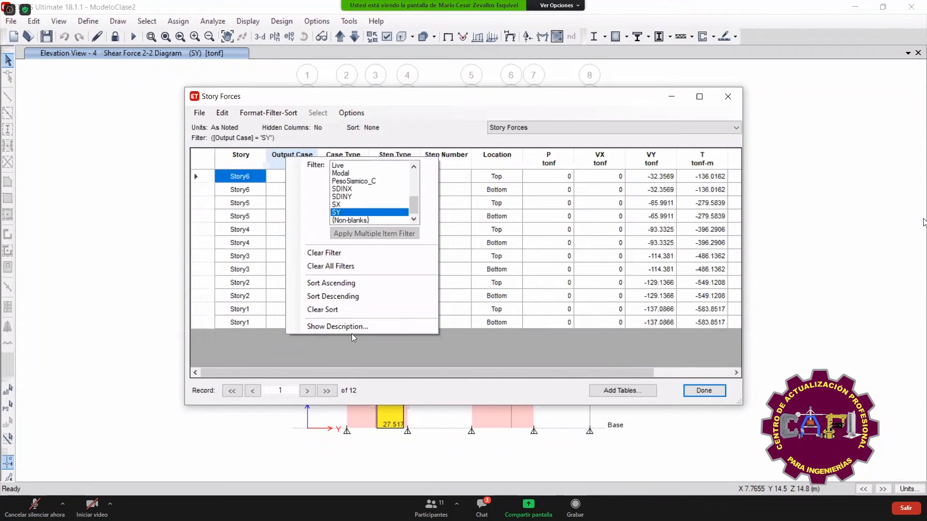
{"action": "left_click", "coordinate": [339, 361]}
{"action": "left_click", "coordinate": [249, 157]}
{"action": "right_click", "coordinate": [248, 157]}
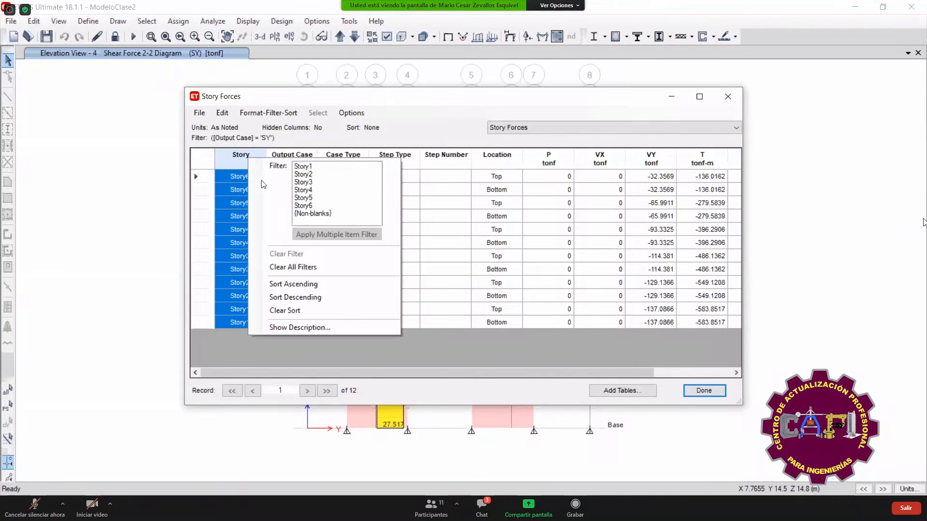
{"action": "left_click", "coordinate": [303, 166]}
{"action": "left_click", "coordinate": [491, 303]}
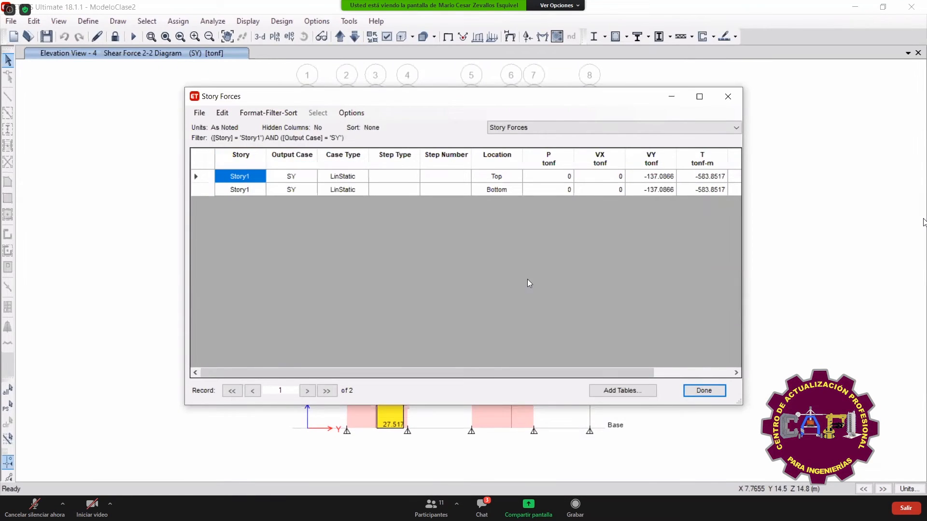
- Copy the VY value at the bottom of Story1 and paste it into Excel as Vi of the "Aplica dicontinuidad?" block
{"action": "left_click", "coordinate": [666, 192]}
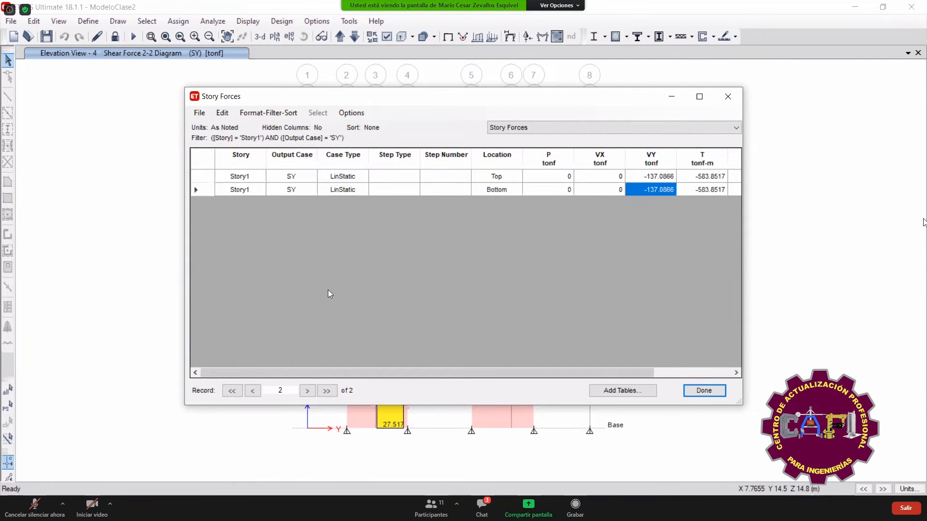
{"action": "right_click", "coordinate": [654, 189]}
{"action": "left_click", "coordinate": [631, 273]}
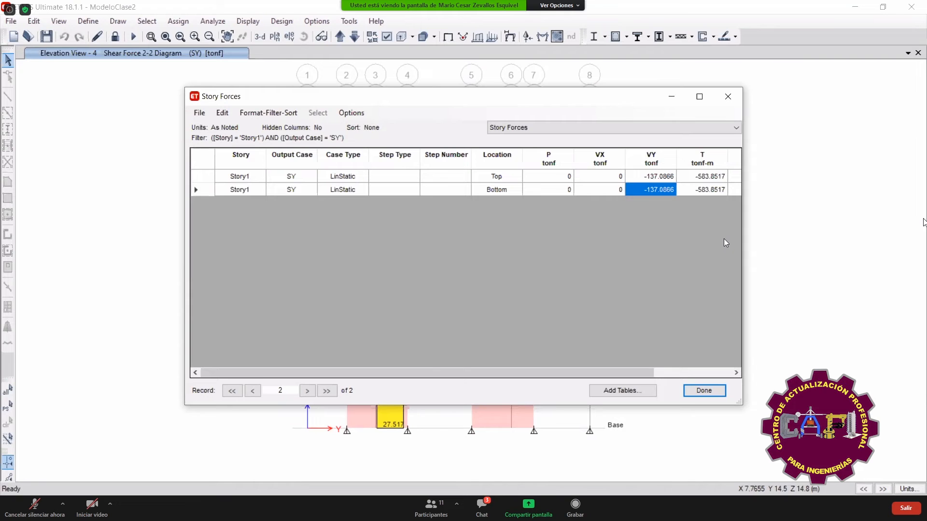
{"action": "key", "text": "alt+Tab"}
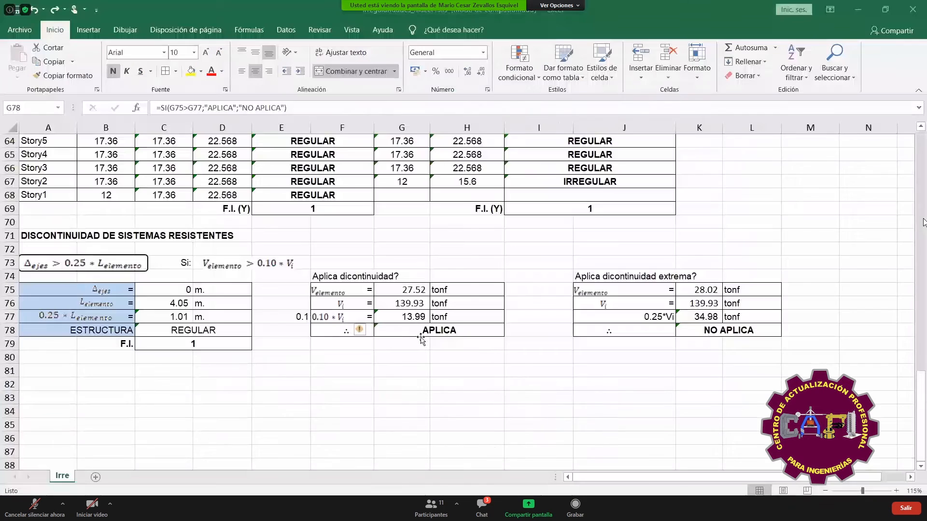
{"action": "left_click", "coordinate": [401, 303]}
{"action": "type", "text": "-137.0866"}
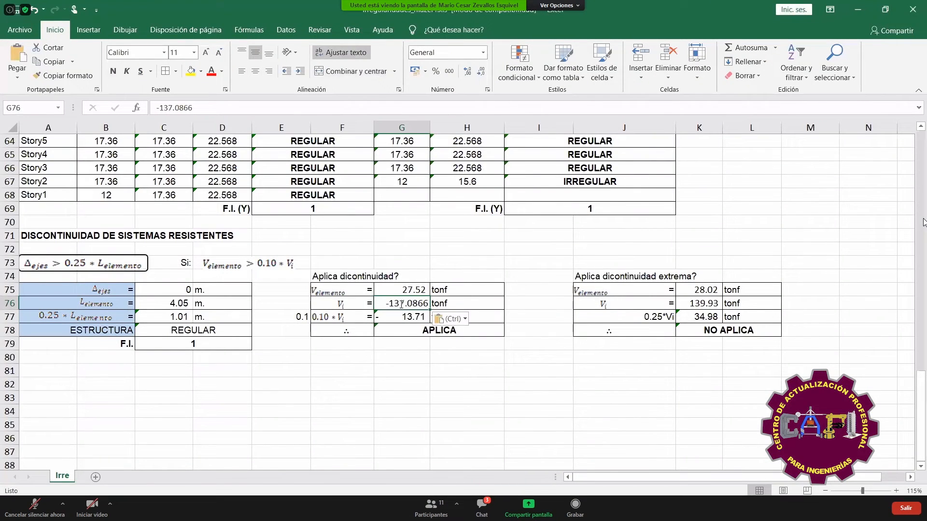
- Remove the minus sign from the pasted story shear Vi so it reads 137.0866
{"action": "double_click", "coordinate": [401, 303]}
{"action": "key", "text": "Home"}
{"action": "key", "text": "Delete"}
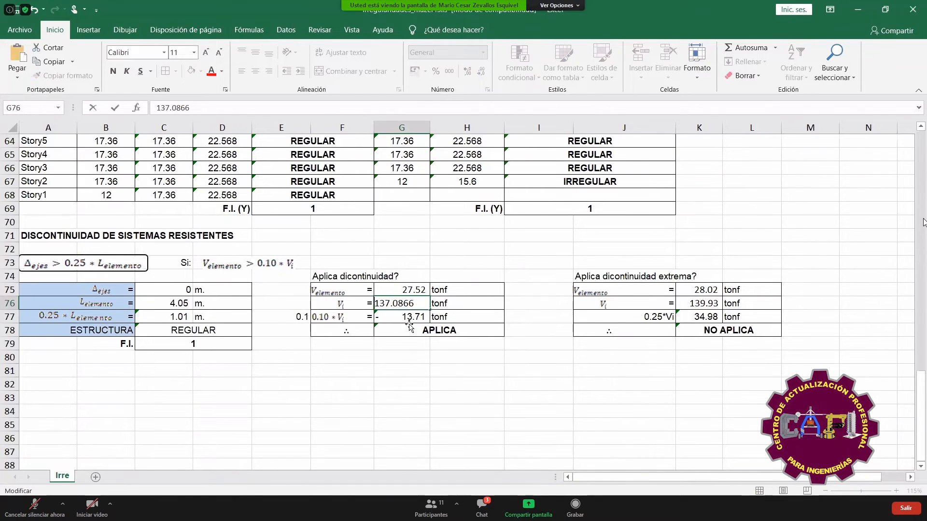
{"action": "key", "text": "Return"}
{"action": "left_click", "coordinate": [290, 385]}
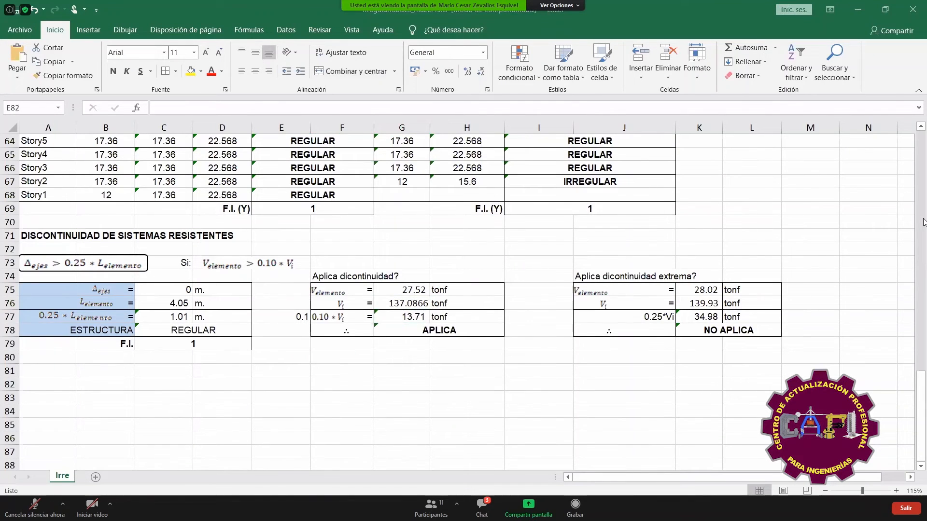
- Compare the PowerPoint slide on discontinuity with the Excel check, examining the 0.10*Vi formula, the element shear and the verdict formula
{"action": "key", "text": "alt+Tab"}
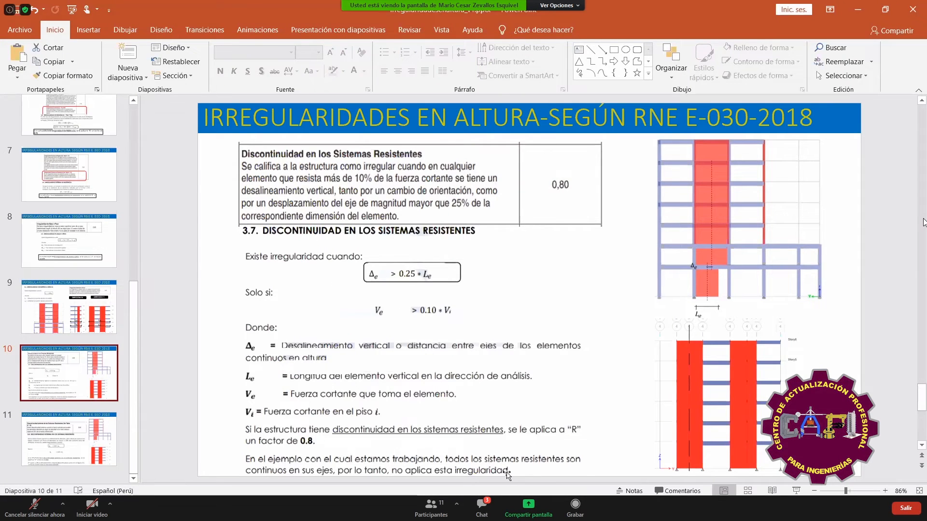
{"action": "key", "text": "alt+Tab"}
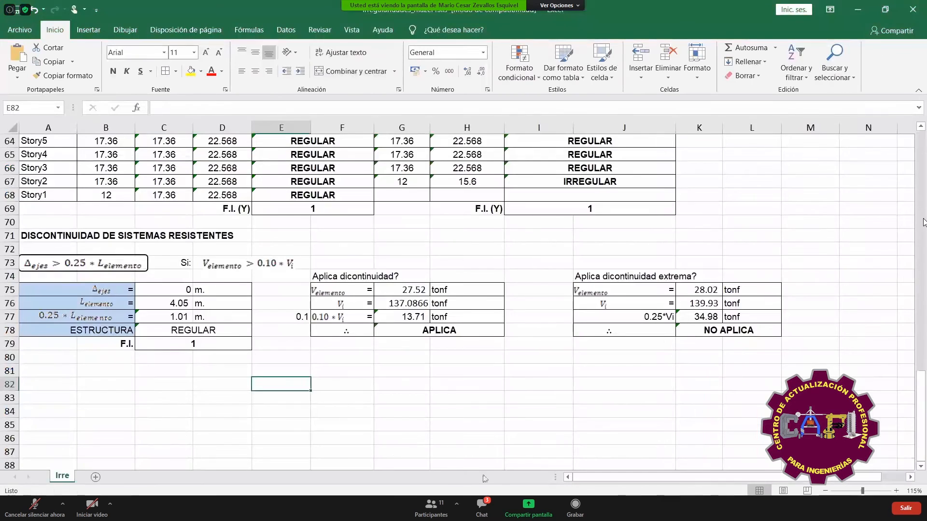
{"action": "left_click", "coordinate": [416, 317]}
{"action": "double_click", "coordinate": [417, 316]}
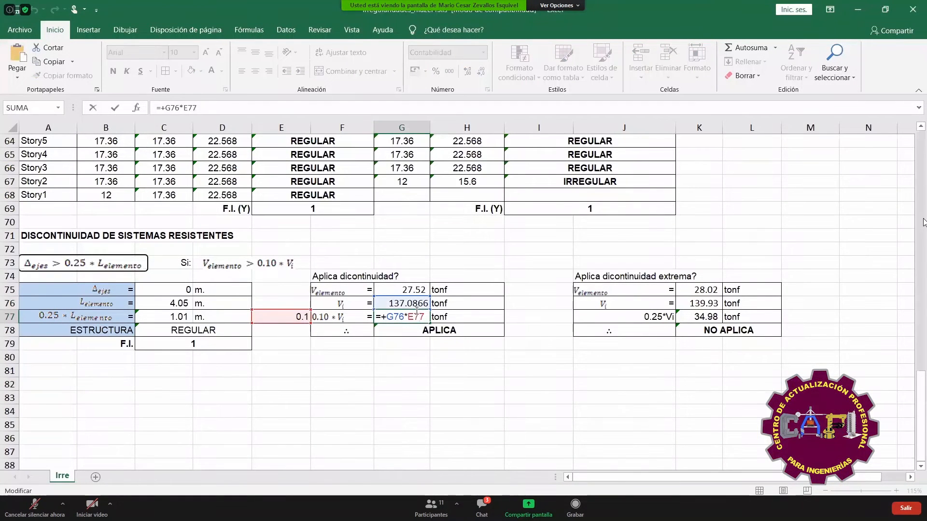
{"action": "key", "text": "Escape"}
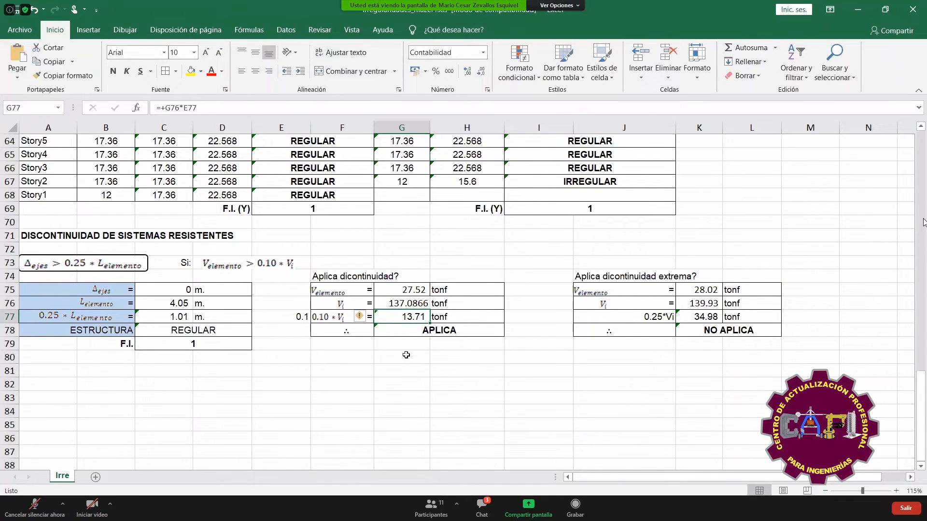
{"action": "left_click", "coordinate": [403, 286]}
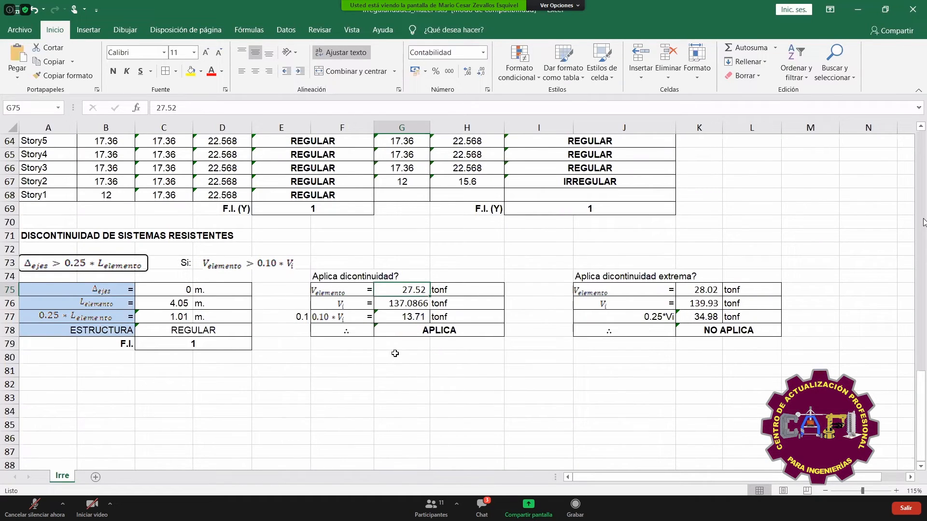
{"action": "double_click", "coordinate": [408, 331]}
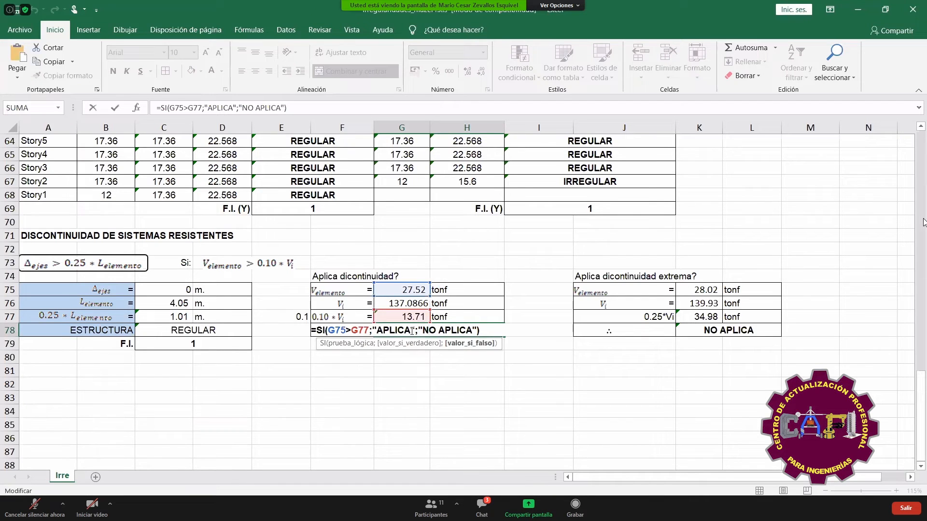
{"action": "key", "text": "ctrl+Return"}
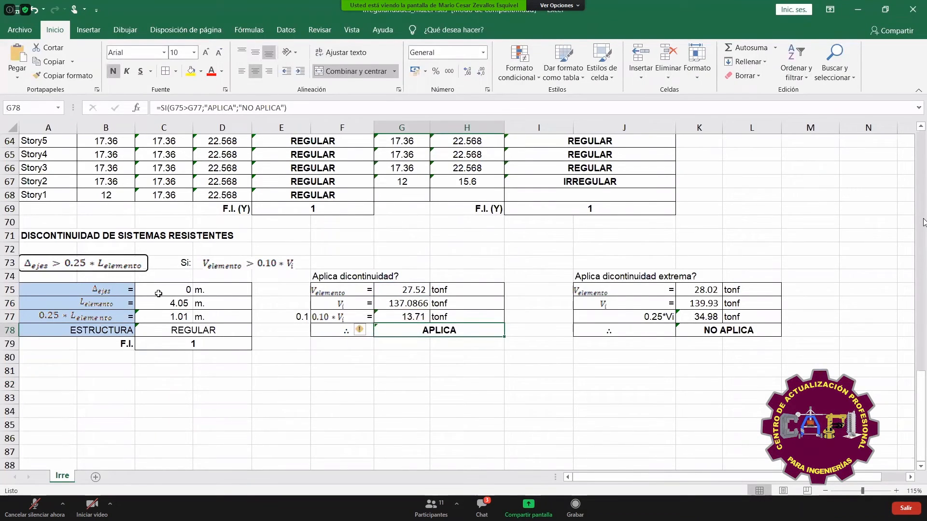
- Set the element length in the DISCONTINUIDAD DE SISTEMAS RESISTENTES block to 3.9 m and check the 0.25*L limit and ESTRUCTURA verdict
{"action": "left_click", "coordinate": [152, 293]}
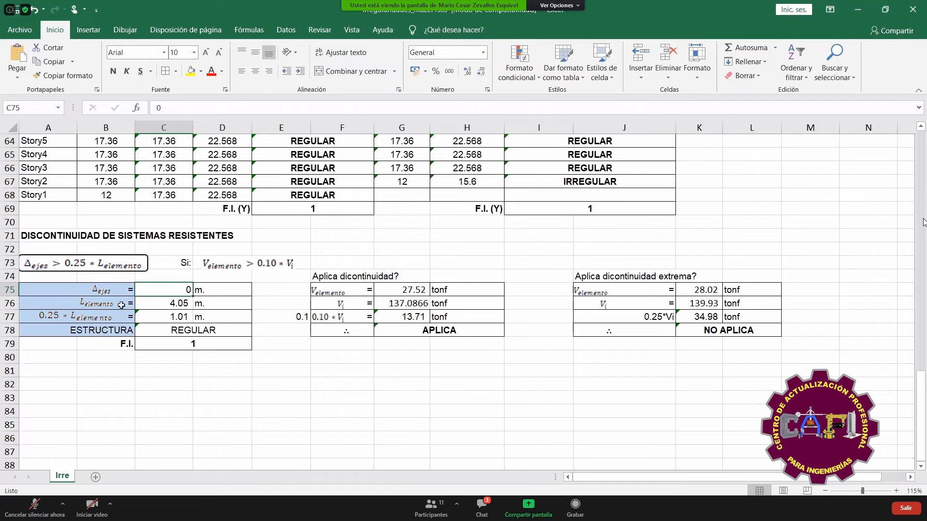
{"action": "left_click", "coordinate": [161, 302]}
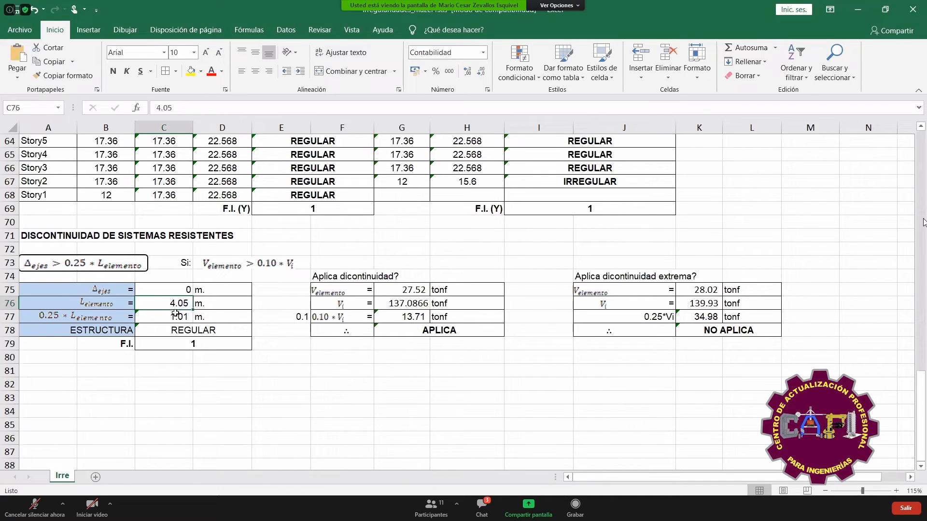
{"action": "type", "text": "3."}
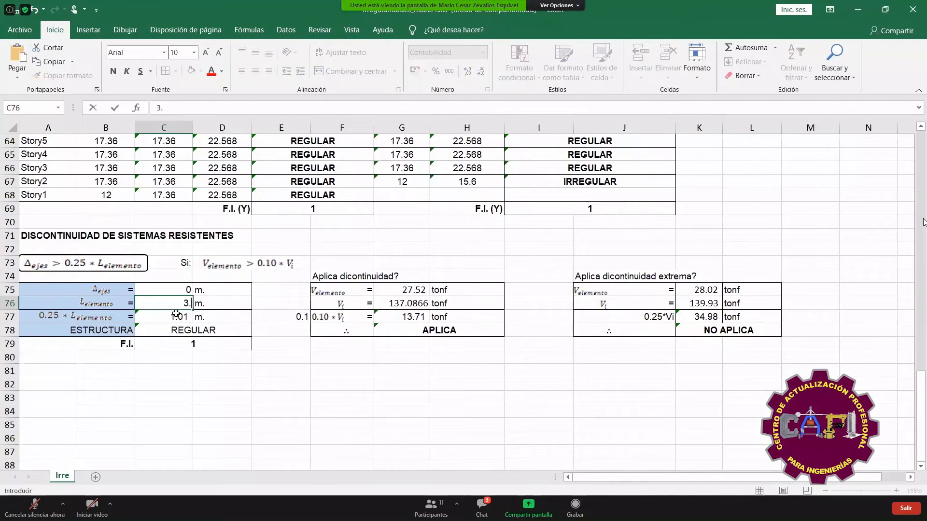
{"action": "type", "text": "9"}
{"action": "key", "text": "Return"}
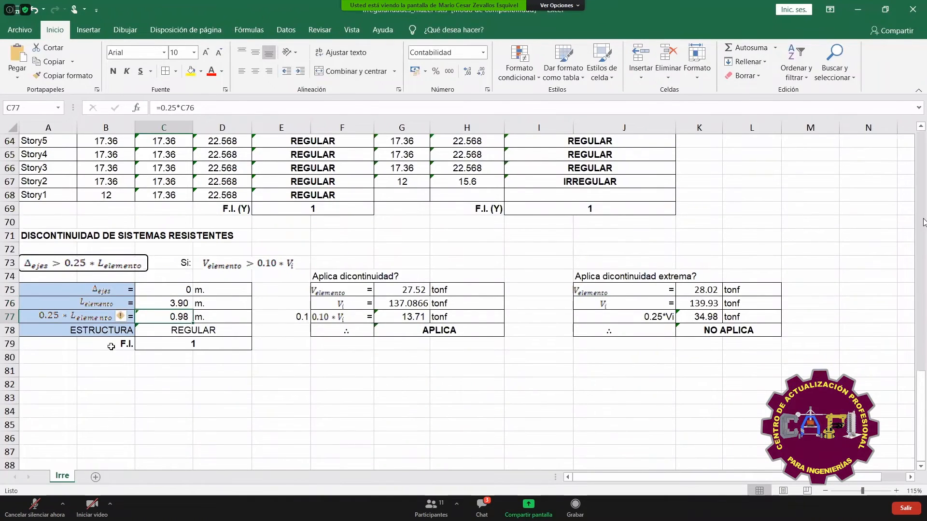
{"action": "left_click", "coordinate": [78, 318]}
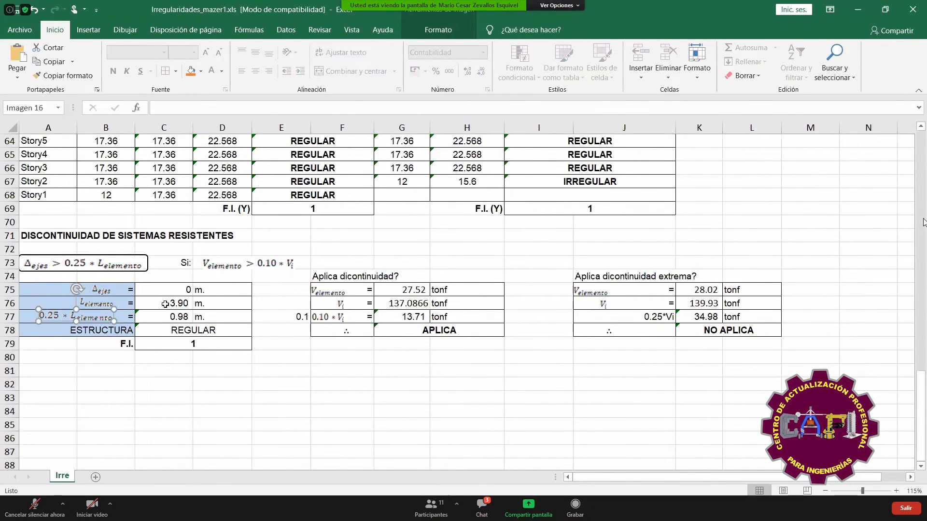
{"action": "left_click", "coordinate": [187, 321]}
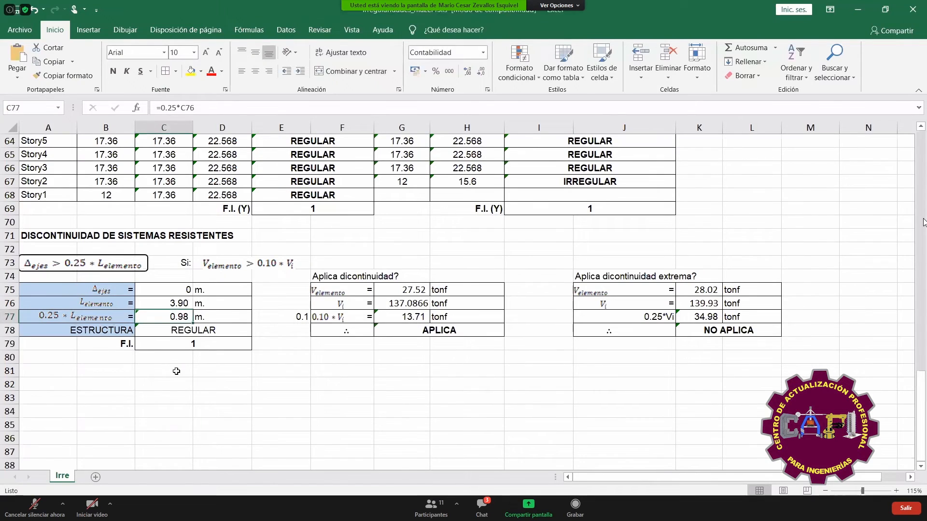
{"action": "left_click", "coordinate": [171, 331]}
- Consult the discontinuity slide in PowerPoint, return to Excel, set the axis offset Δejes to 1 m and check the ESTRUCTURA verdict formula
{"action": "left_click", "coordinate": [176, 290]}
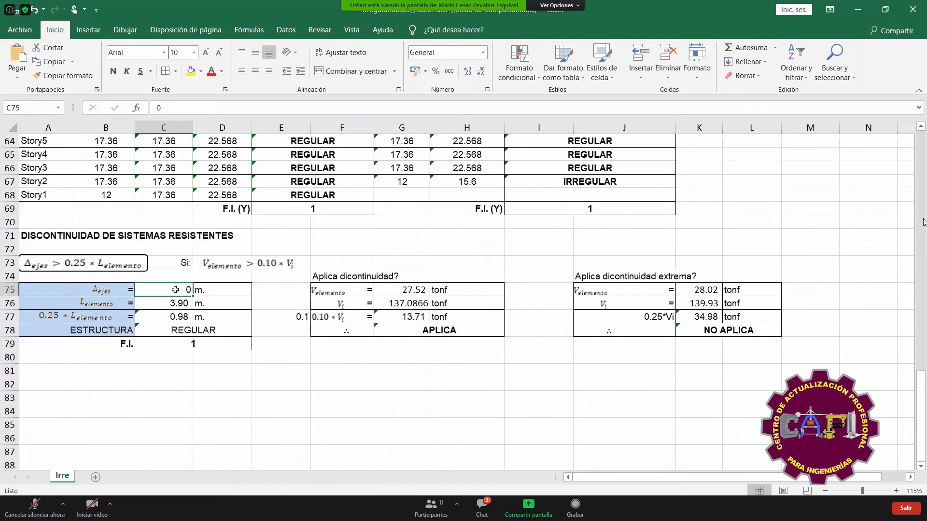
{"action": "key", "text": "alt+Tab"}
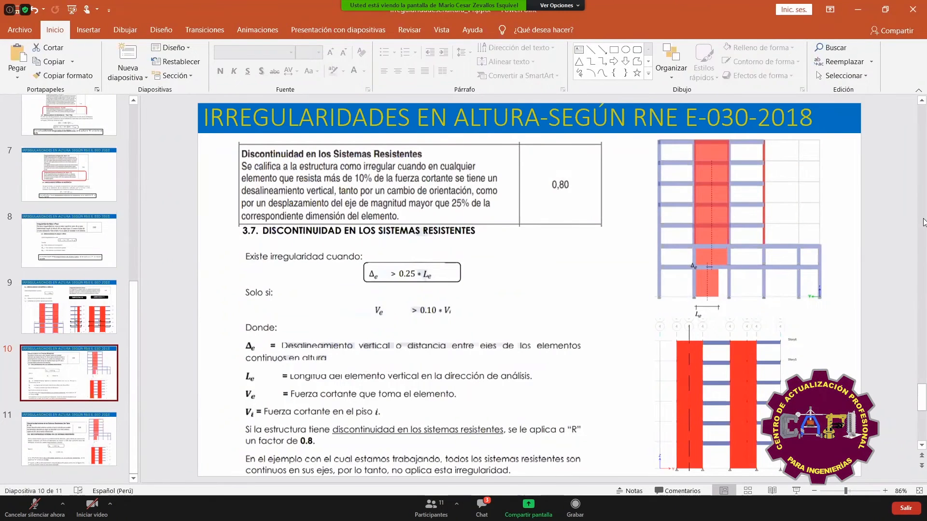
{"action": "key", "text": "alt+Tab"}
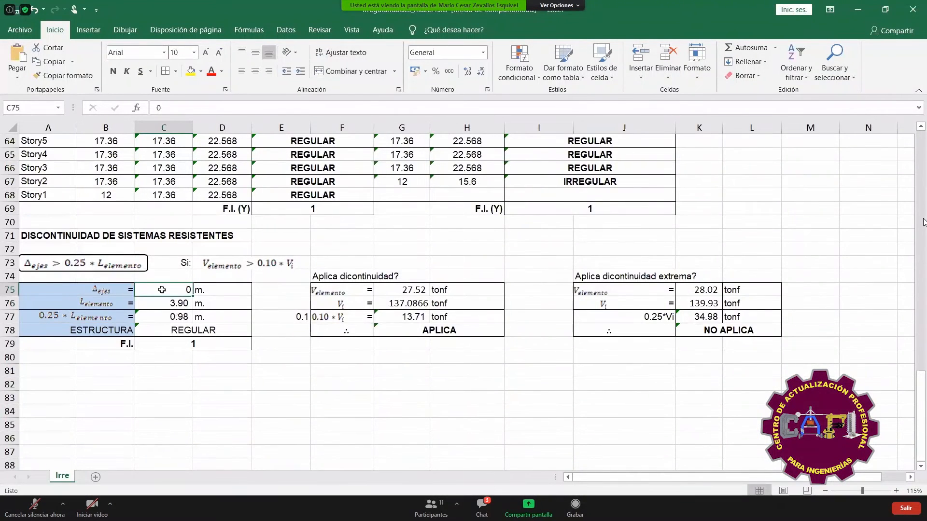
{"action": "type", "text": "1"}
{"action": "key", "text": "Return"}
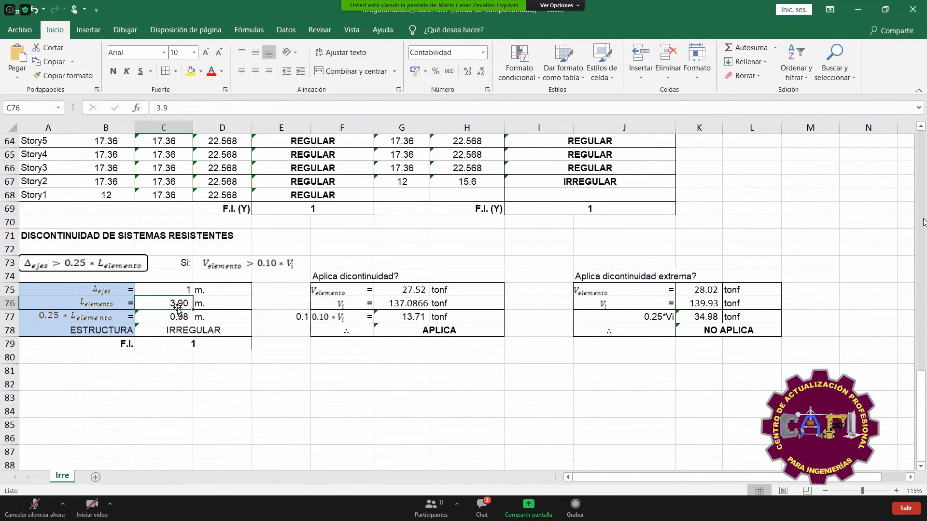
{"action": "left_click", "coordinate": [177, 332]}
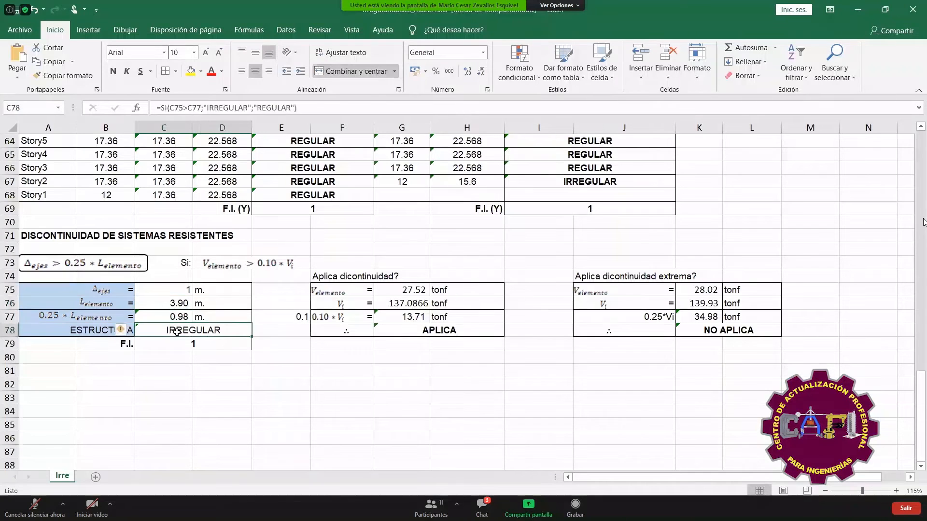
{"action": "left_click", "coordinate": [595, 235]}
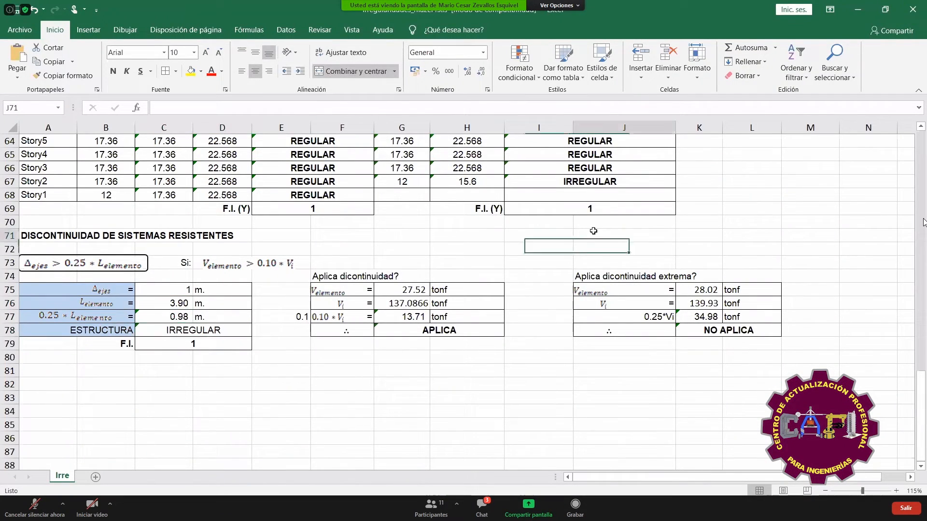
- Consult the discontinuity slide in PowerPoint, return to Excel and enter 1 in J71, on the DISCONTINUIDAD DE SISTEMAS RESISTENTES heading row
{"action": "left_click", "coordinate": [398, 504]}
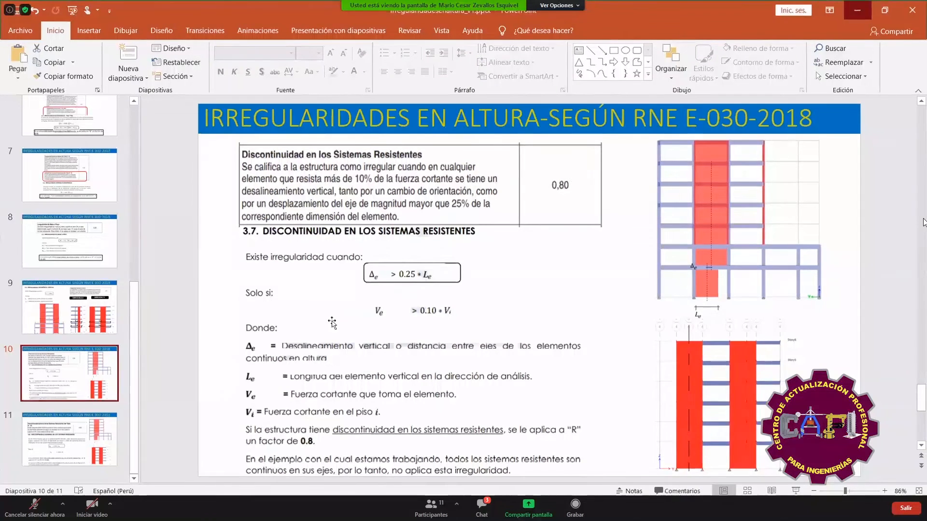
{"action": "key", "text": "alt+Tab"}
{"action": "type", "text": "1"}
{"action": "key", "text": "Return"}
- Copy the F.I. (Y) label from row 69 into cell I71 and shorten the copy to "F.I."
{"action": "left_click", "coordinate": [483, 214]}
{"action": "key", "text": "ctrl+c"}
{"action": "left_click", "coordinate": [551, 239]}
{"action": "key", "text": "ctrl+v"}
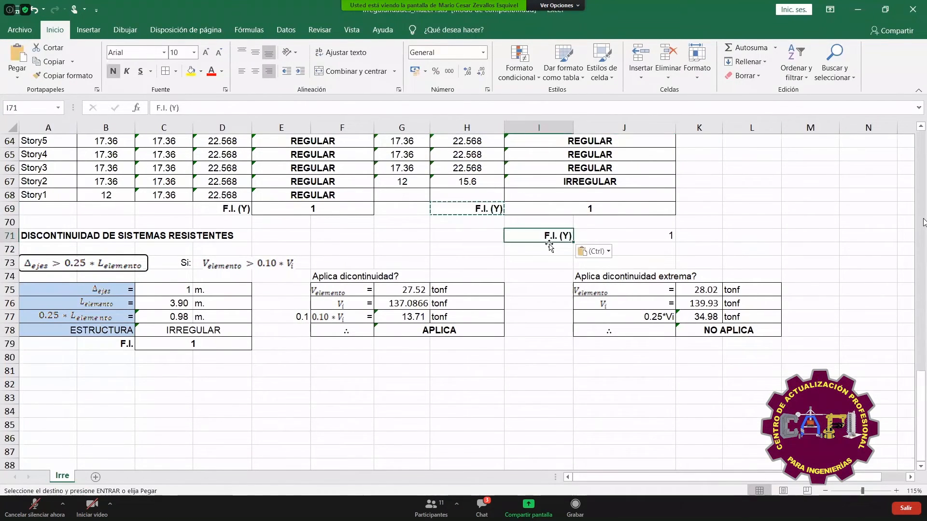
{"action": "key", "text": "Escape"}
{"action": "left_click", "coordinate": [548, 227]}
{"action": "double_click", "coordinate": [553, 237]}
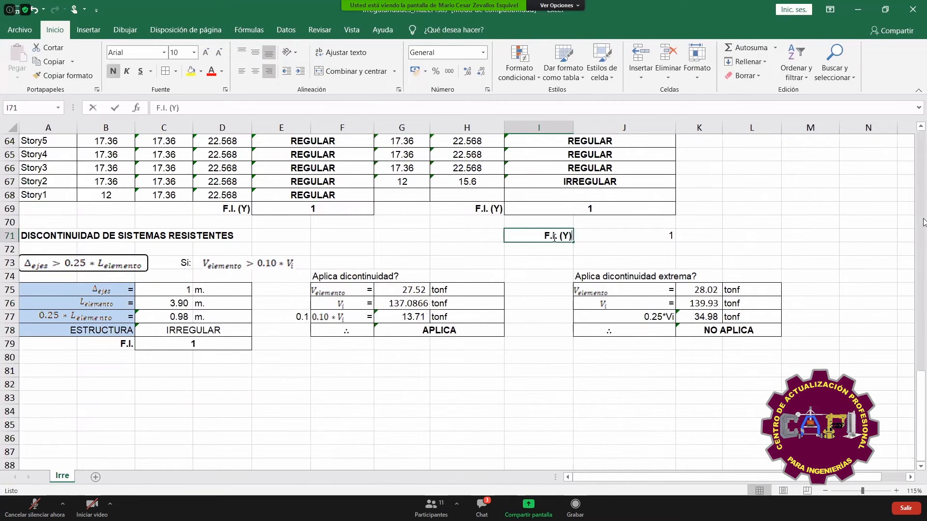
{"action": "key", "text": "BackSpace"}
{"action": "key", "text": "BackSpace"}
{"action": "key", "text": "BackSpace"}
{"action": "key", "text": "BackSpace"}
{"action": "key", "text": "Return"}
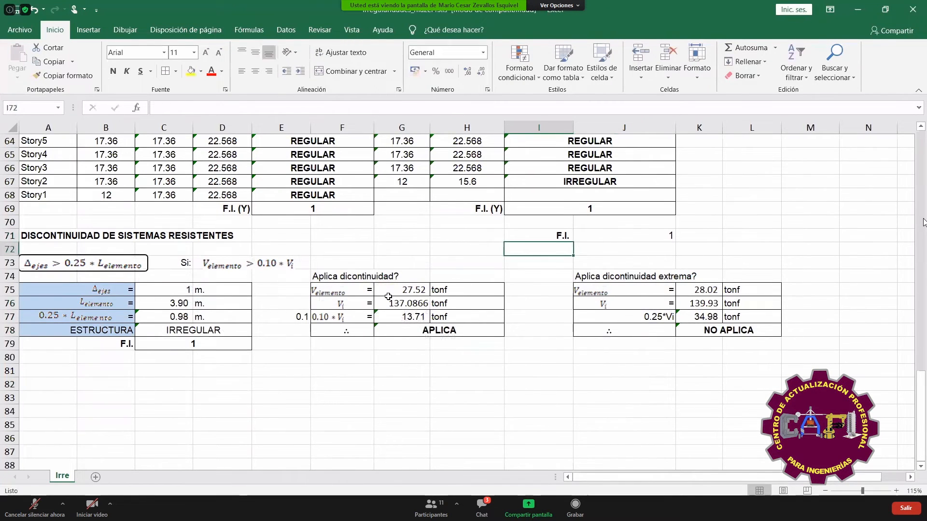
- Set the axis offset Δejes to 0 m and check the ESTRUCTURA verdict and the F.I. factor below it
{"action": "left_click", "coordinate": [389, 299]}
{"action": "left_click", "coordinate": [213, 396]}
{"action": "left_click", "coordinate": [170, 292]}
{"action": "type", "text": "0"}
{"action": "key", "text": "Return"}
{"action": "left_click", "coordinate": [173, 334]}
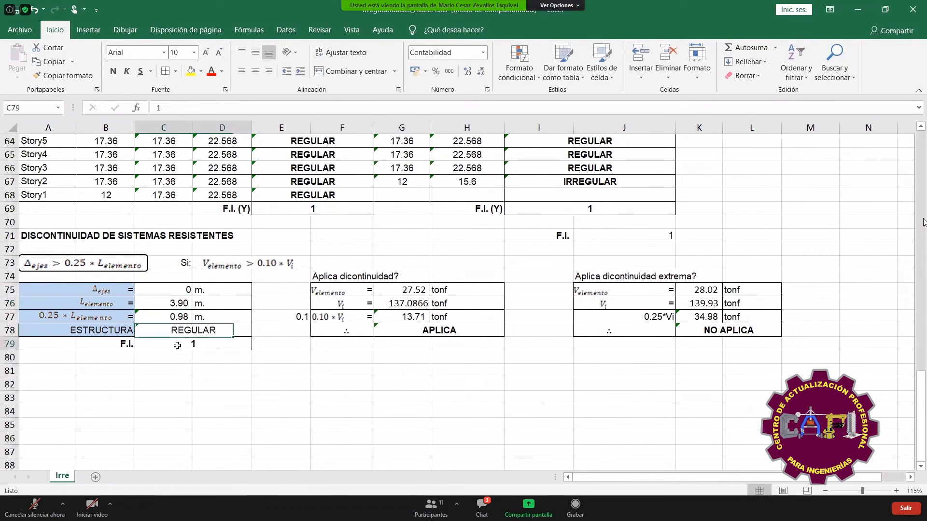
{"action": "left_click", "coordinate": [179, 346]}
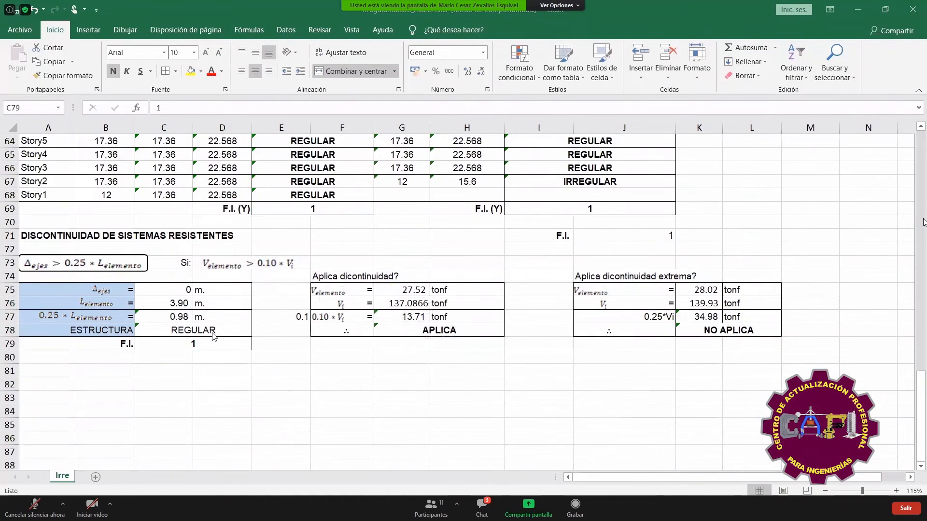
- Consult slide 11 on extreme discontinuity in PowerPoint, and in Excel select the axis offset check cells B75:D79
{"action": "key", "text": "alt+Tab"}
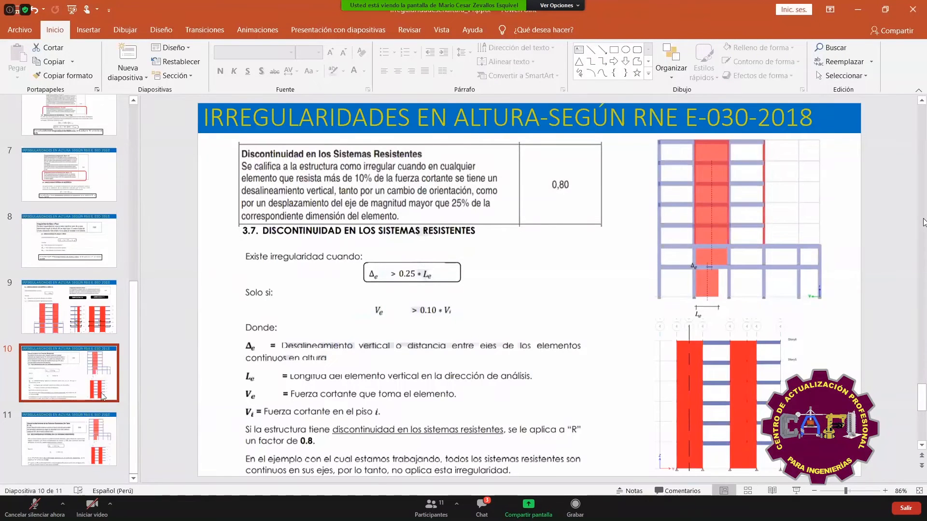
{"action": "left_click", "coordinate": [84, 451]}
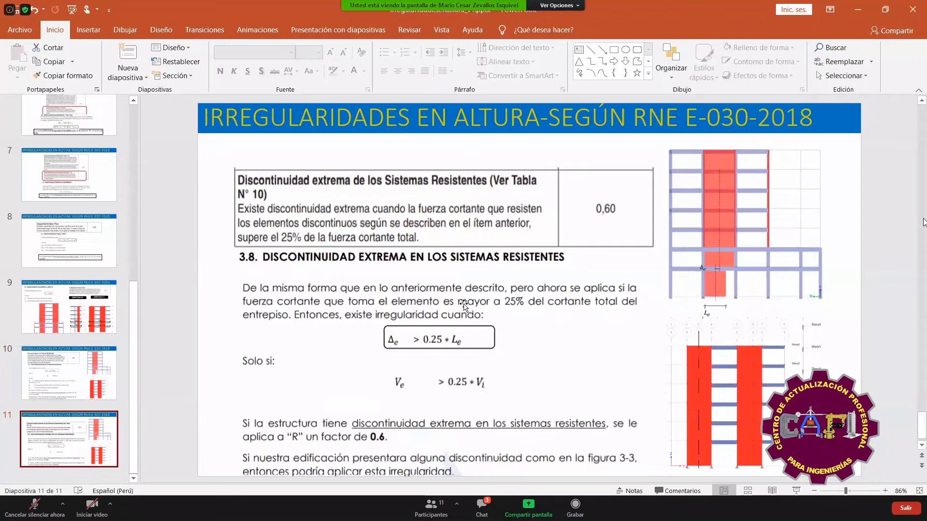
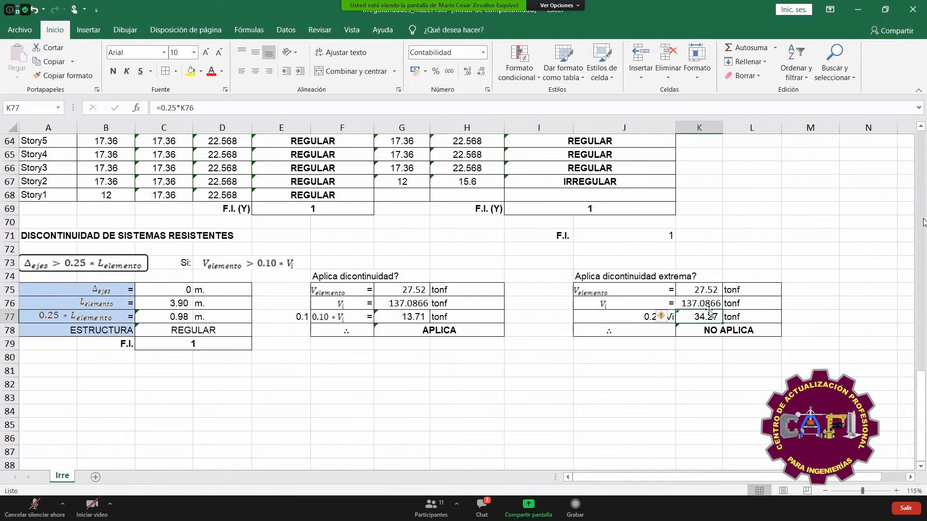
{"action": "left_click_drag", "start_coordinate": [88, 291], "coordinate": [244, 345]}
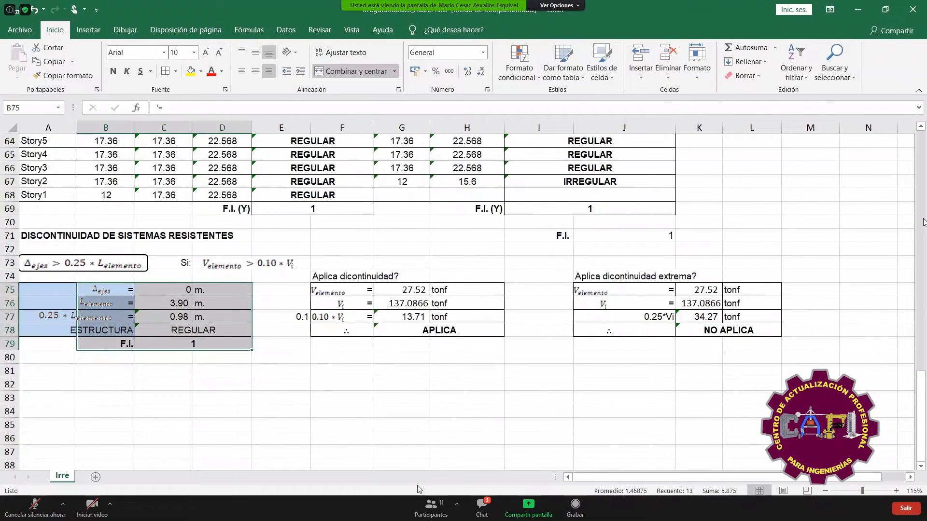
- Switch to ETABS, close the Story Forces table and display the Story6 plan view
{"action": "key", "text": "alt+Tab"}
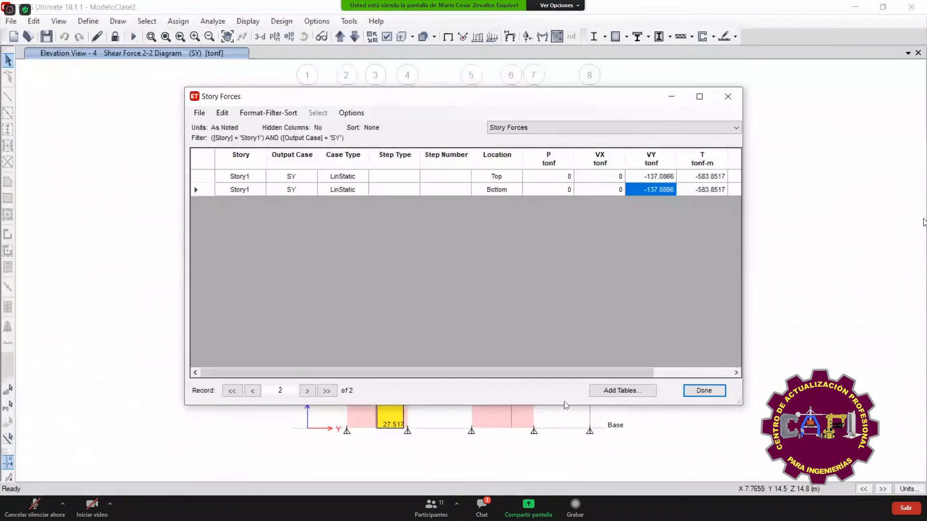
{"action": "left_click", "coordinate": [702, 391]}
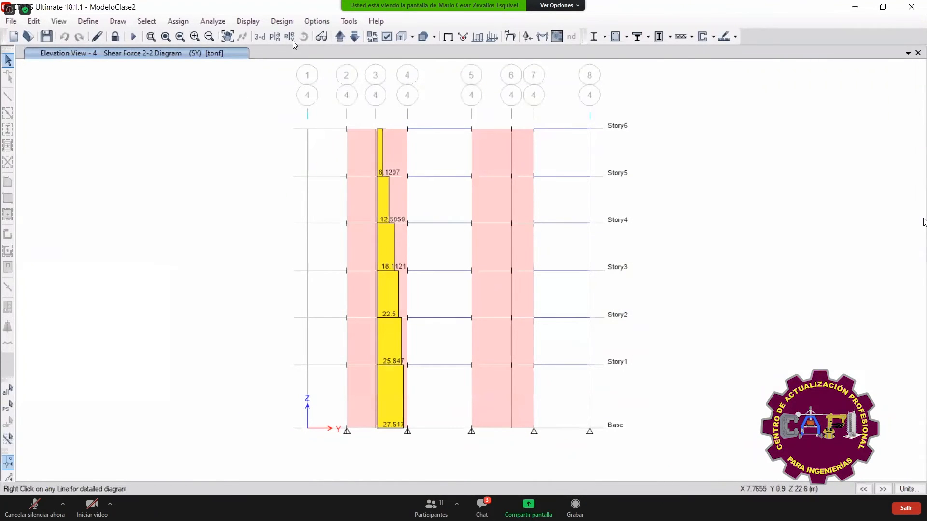
{"action": "left_click", "coordinate": [275, 36]}
{"action": "left_click", "coordinate": [506, 397]}
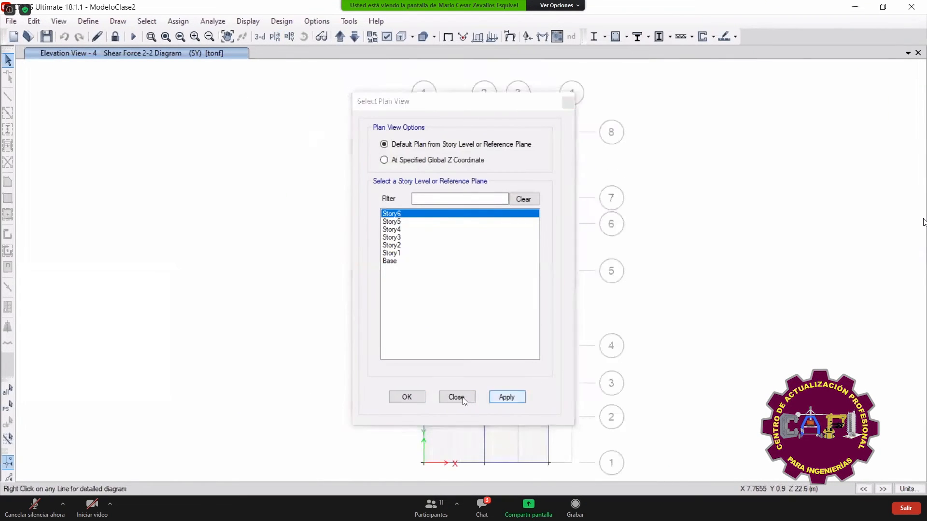
{"action": "left_click", "coordinate": [460, 397]}
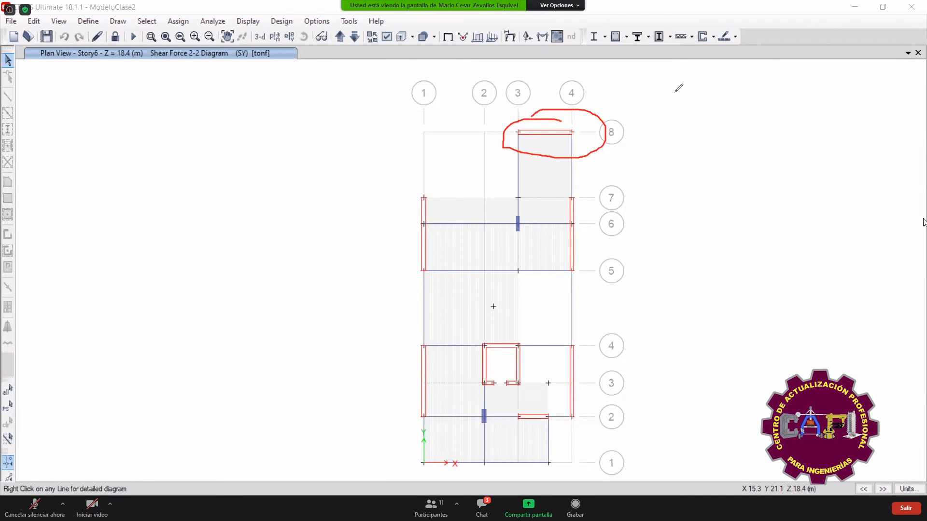
- Clear the pen markup from the plan and display the elevation view of grid line 8
{"action": "key", "text": "Escape"}
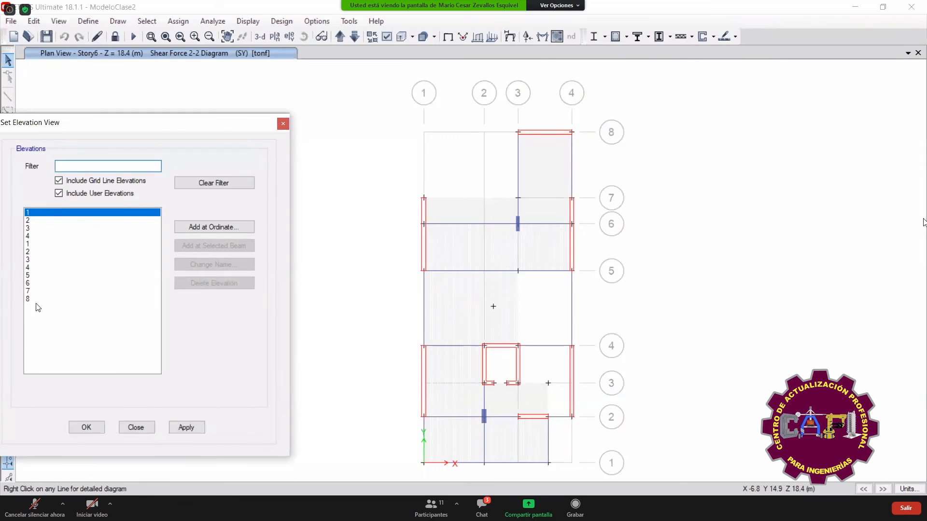
{"action": "left_click", "coordinate": [30, 300]}
{"action": "left_click", "coordinate": [91, 431]}
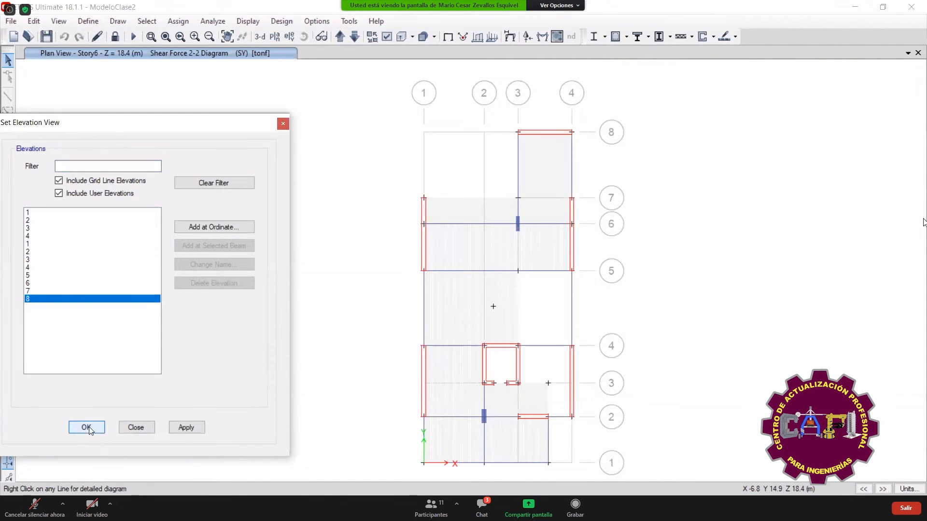
{"action": "left_click_drag", "start_coordinate": [536, 234], "coordinate": [393, 204]}
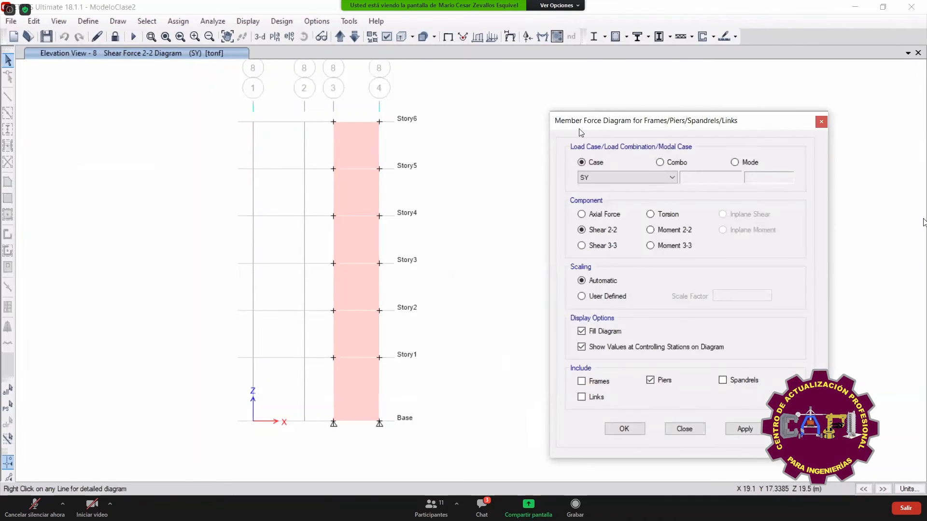
- Apply the Shear 2-2 pier diagram for case SX on elevation 8, and open the Shell Forces/Stresses settings
{"action": "left_click", "coordinate": [732, 430]}
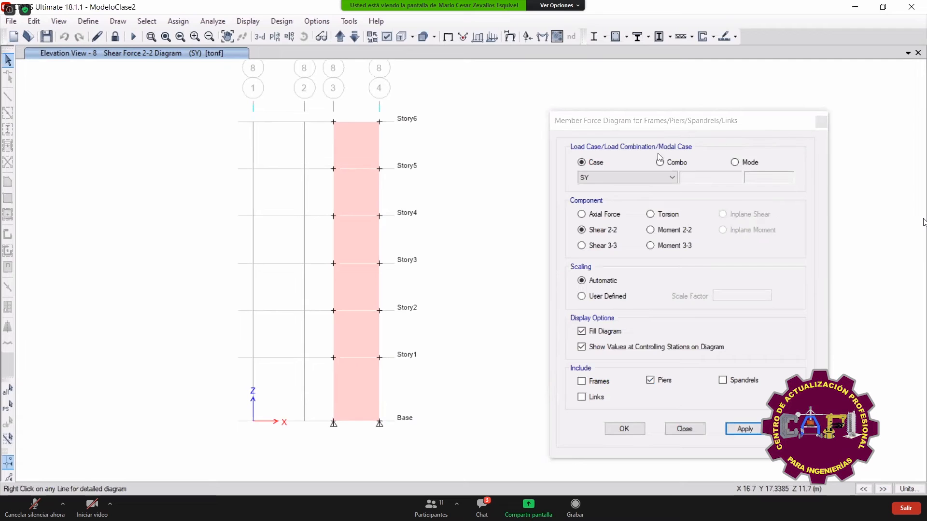
{"action": "left_click", "coordinate": [595, 175]}
{"action": "left_click", "coordinate": [597, 216]}
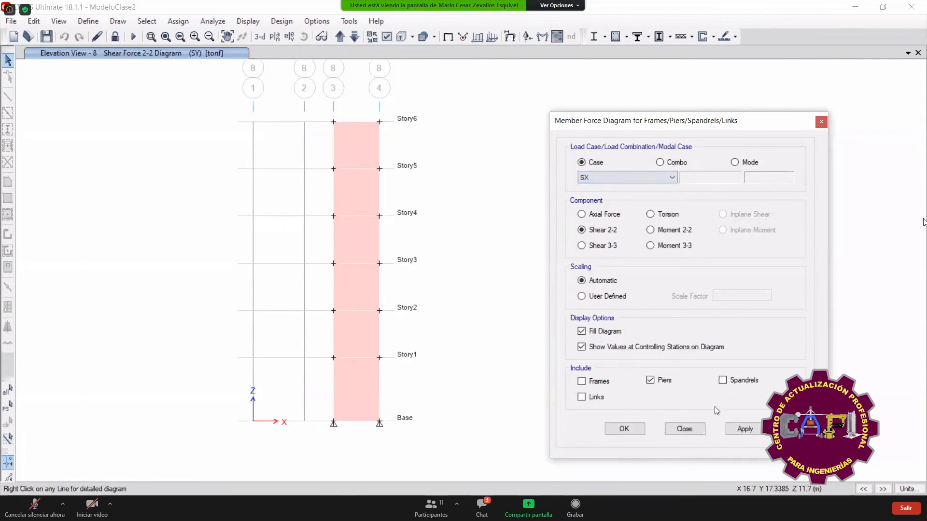
{"action": "left_click", "coordinate": [744, 429]}
{"action": "left_click", "coordinate": [821, 122]}
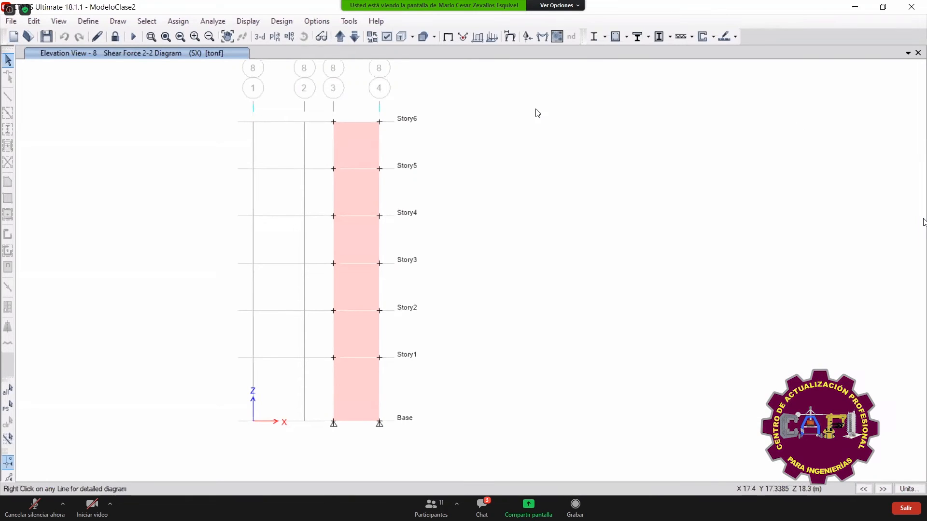
{"action": "left_click", "coordinate": [557, 37]}
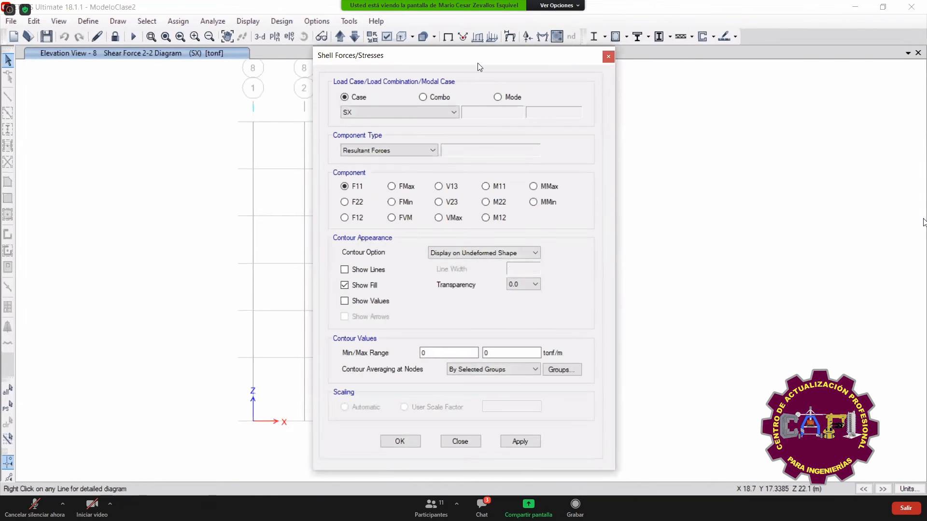
- Show the V13 shell resultant for case SX and inspect the Story1 wall's values in its area diagram
{"action": "left_click_drag", "start_coordinate": [477, 63], "coordinate": [661, 71]}
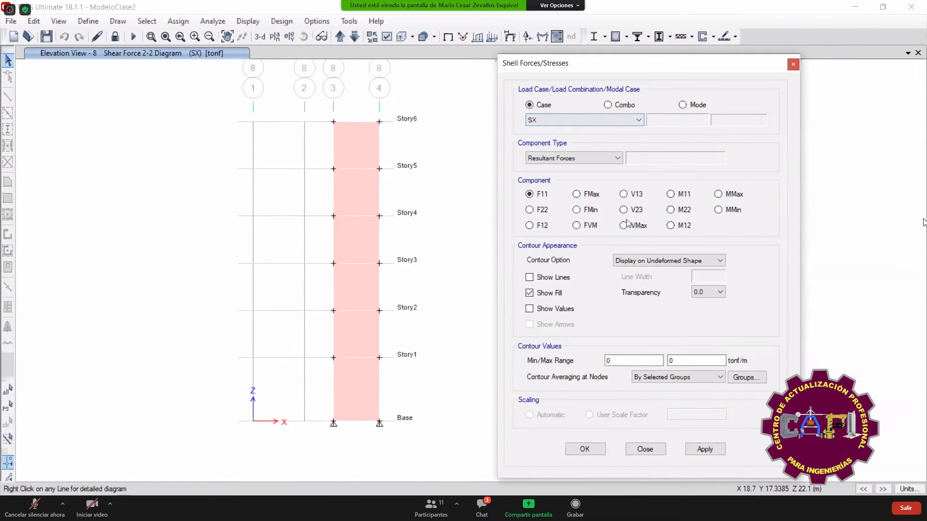
{"action": "left_click", "coordinate": [637, 197]}
{"action": "left_click", "coordinate": [704, 449]}
{"action": "mouse_move", "coordinate": [354, 381]}
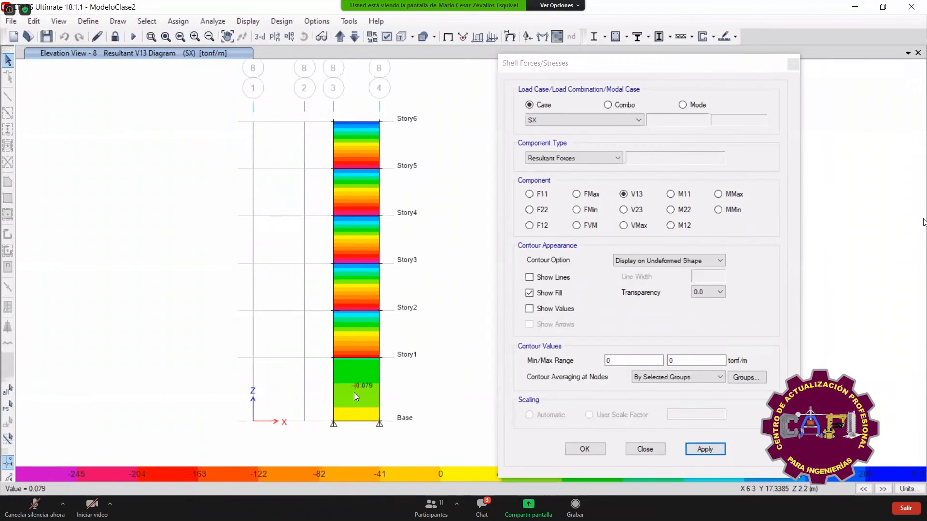
{"action": "right_click", "coordinate": [359, 419]}
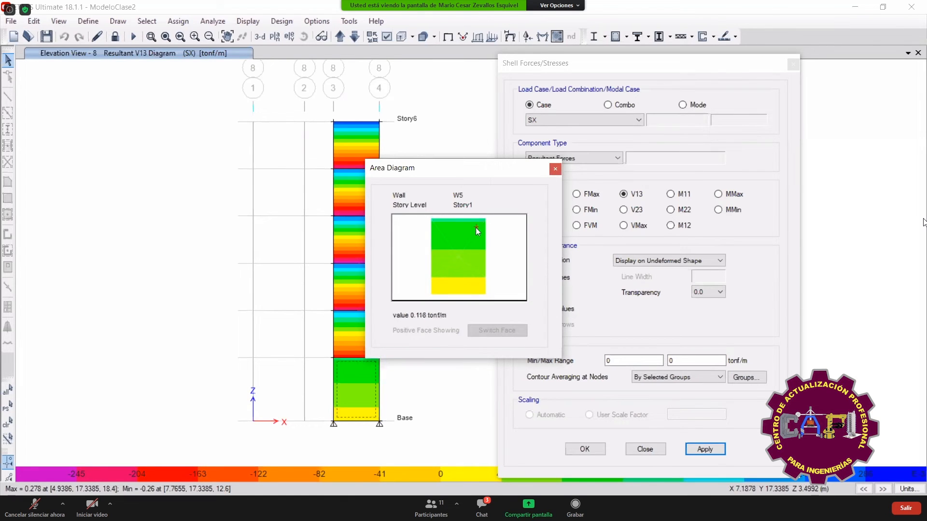
{"action": "left_click", "coordinate": [555, 169]}
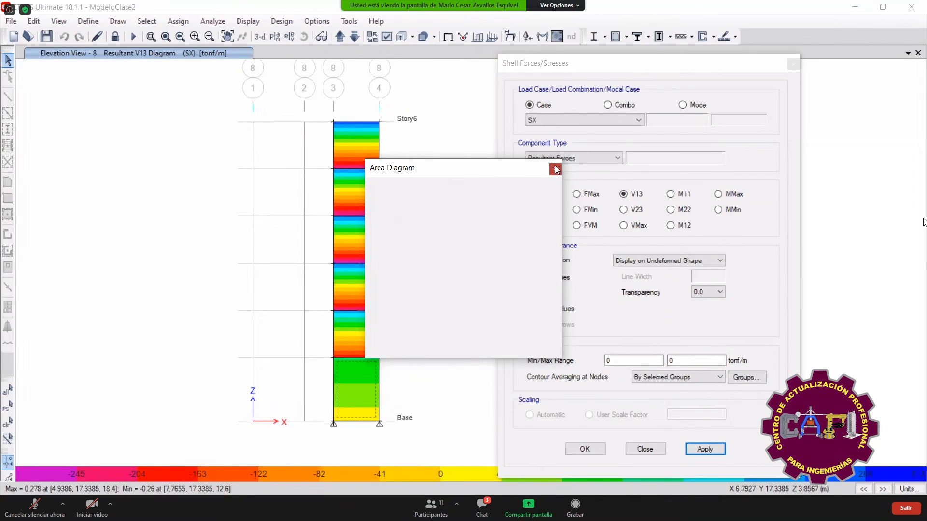
- Switch the shell contours to the V23 component for SX and inspect the Story1 wall's area diagram
{"action": "left_click", "coordinate": [623, 210]}
{"action": "left_click", "coordinate": [704, 449]}
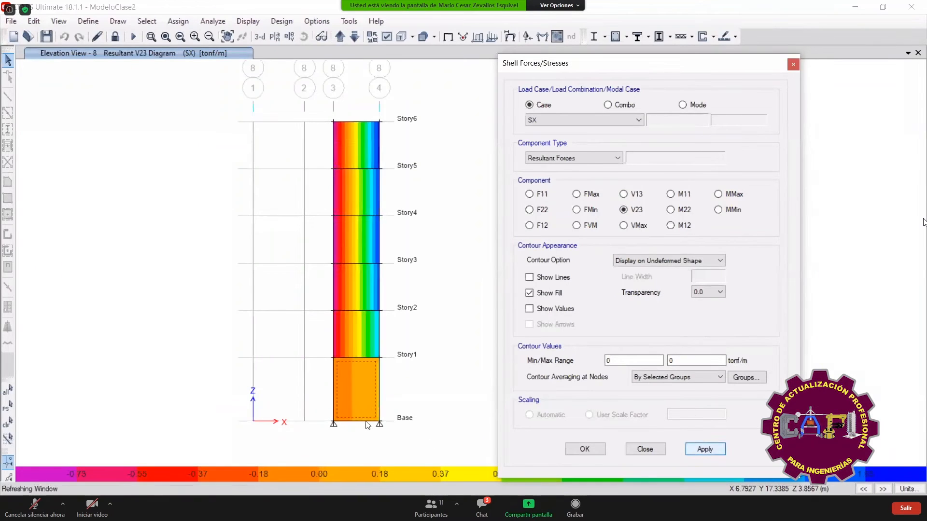
{"action": "right_click", "coordinate": [352, 405]}
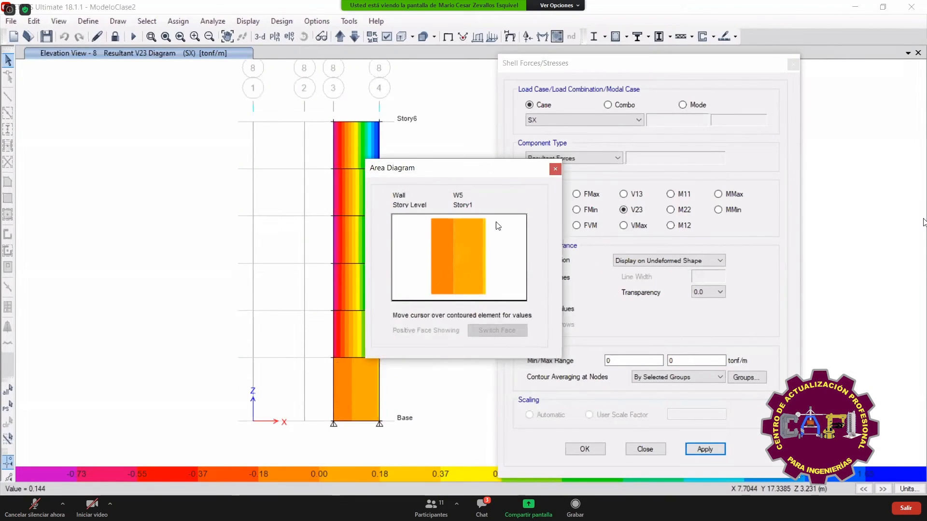
{"action": "left_click", "coordinate": [555, 169]}
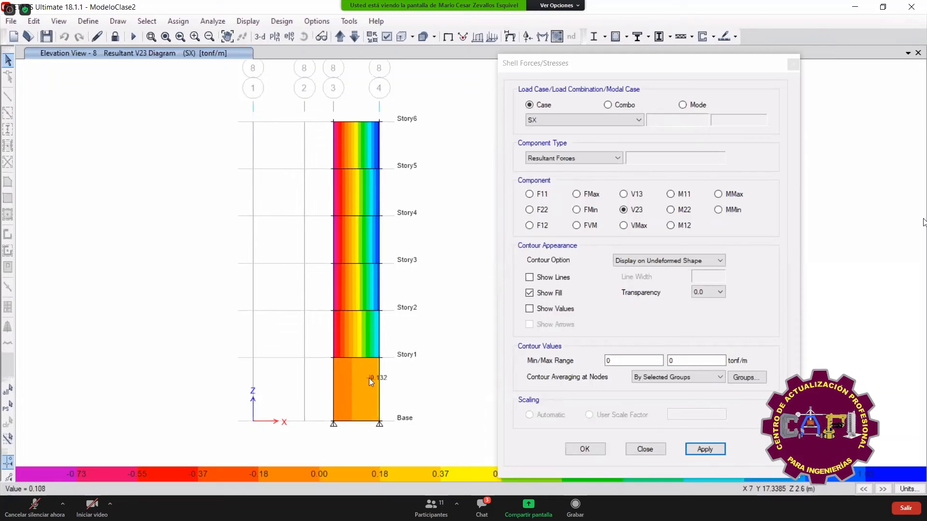
- Return the shell force display to the V13 component for SX and close the shell forces settings
{"action": "left_click", "coordinate": [624, 194]}
{"action": "left_click", "coordinate": [702, 448]}
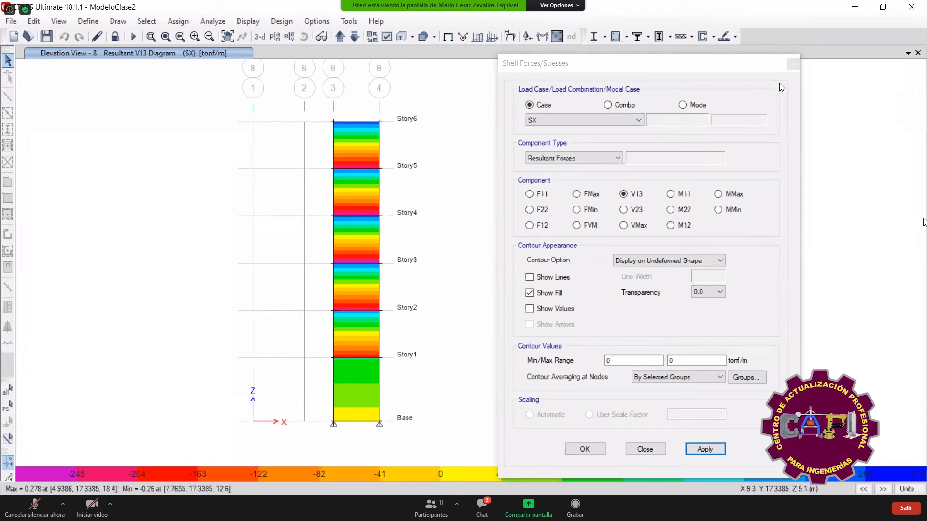
{"action": "left_click", "coordinate": [798, 67]}
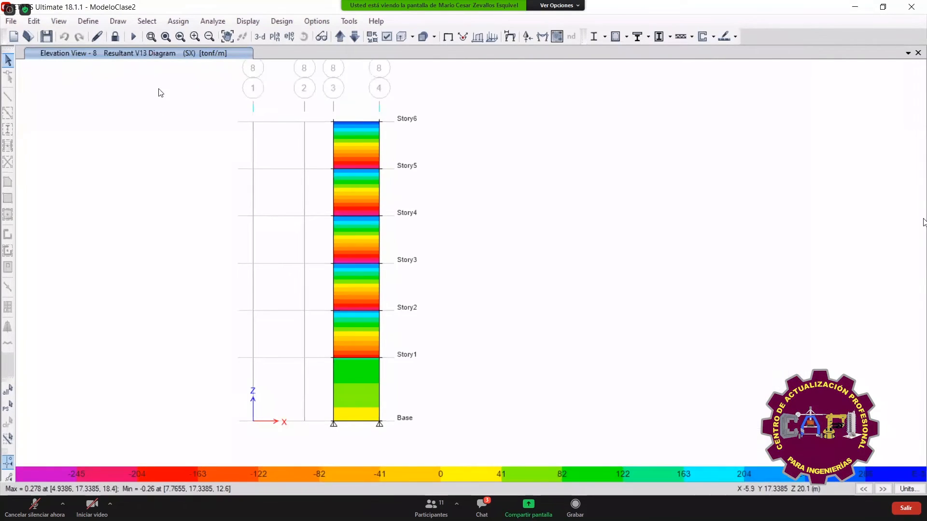
- Draw a horizontal section cut through the wall just above the base, at about Z 0.37 m, and read the integrated forces for SX
{"action": "left_click", "coordinate": [117, 22]}
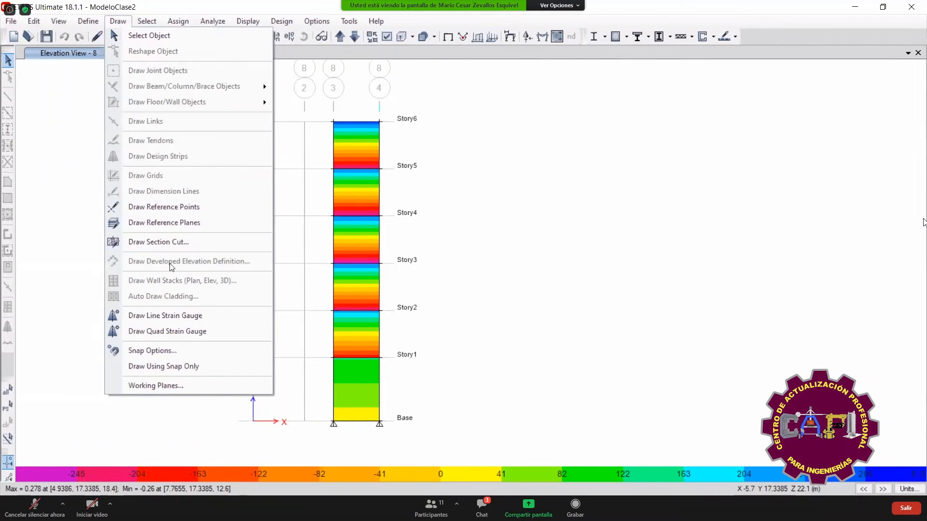
{"action": "left_click", "coordinate": [140, 245]}
{"action": "mouse_move", "coordinate": [299, 415]}
{"action": "left_mouse_down"}
{"action": "mouse_move", "coordinate": [420, 408]}
{"action": "mouse_move", "coordinate": [429, 416]}
{"action": "left_mouse_up"}
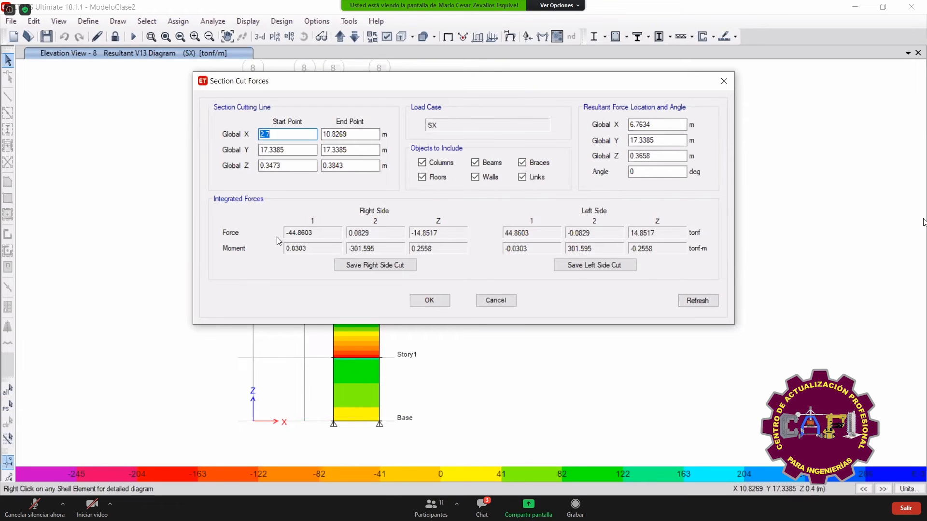
{"action": "left_click", "coordinate": [497, 301]}
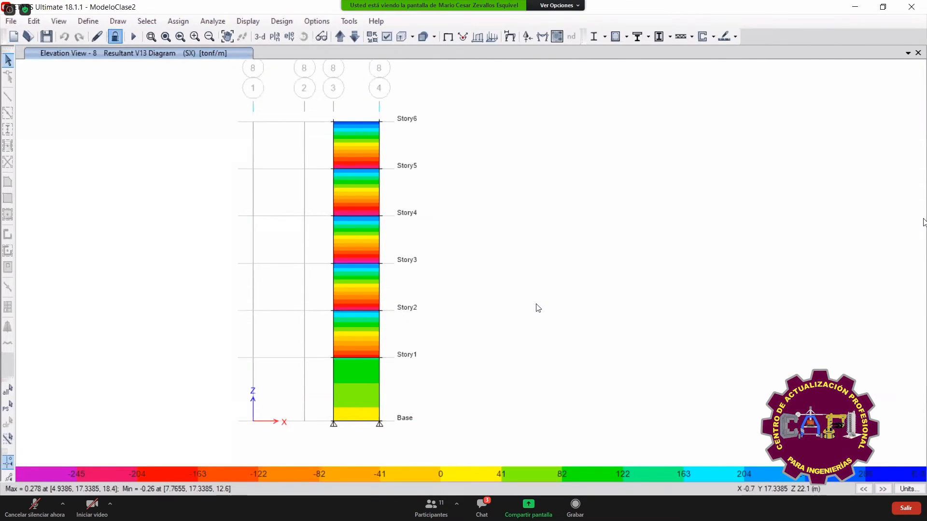
- Unlock the model and select the wall panels of all six stories on elevation 8
{"action": "left_click", "coordinate": [479, 300]}
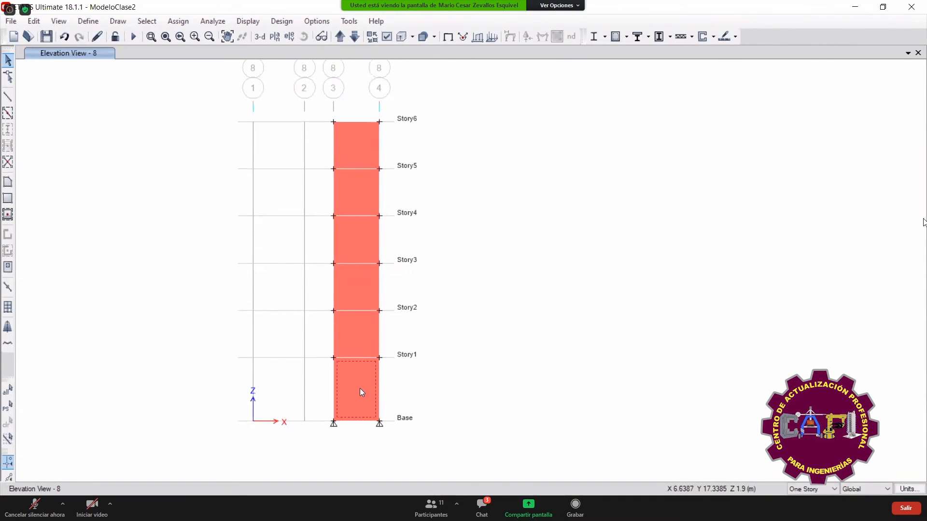
{"action": "left_click", "coordinate": [355, 329]}
{"action": "left_click", "coordinate": [356, 290]}
{"action": "left_click", "coordinate": [355, 255]}
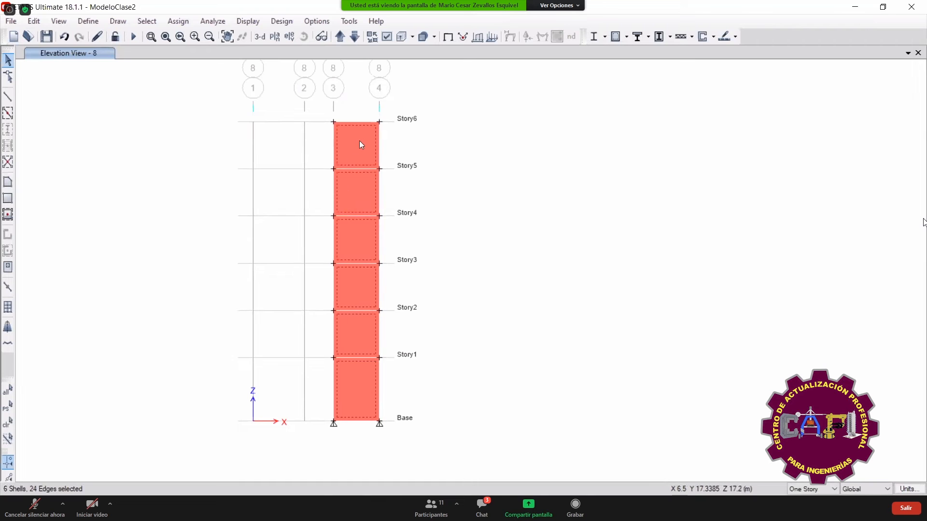
- Define a new wall pier label named PX1
{"action": "left_click", "coordinate": [89, 23]}
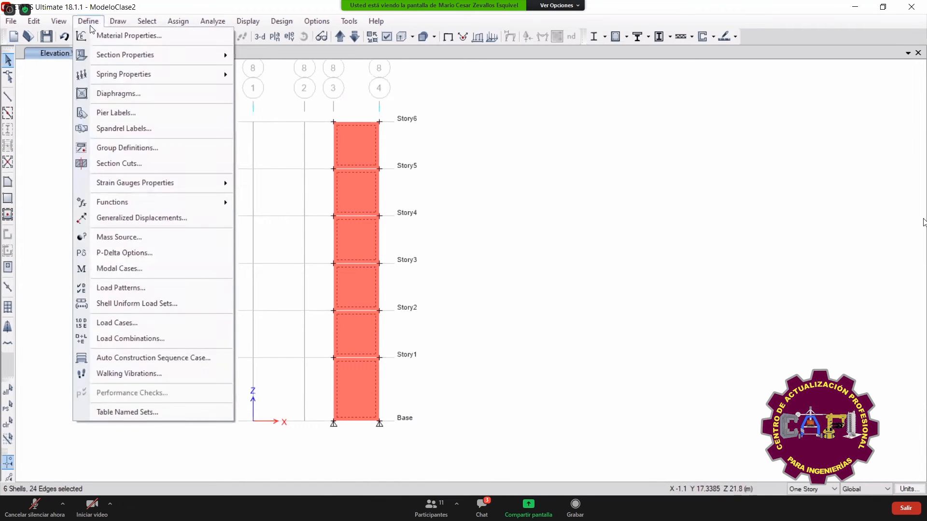
{"action": "left_click", "coordinate": [120, 113]}
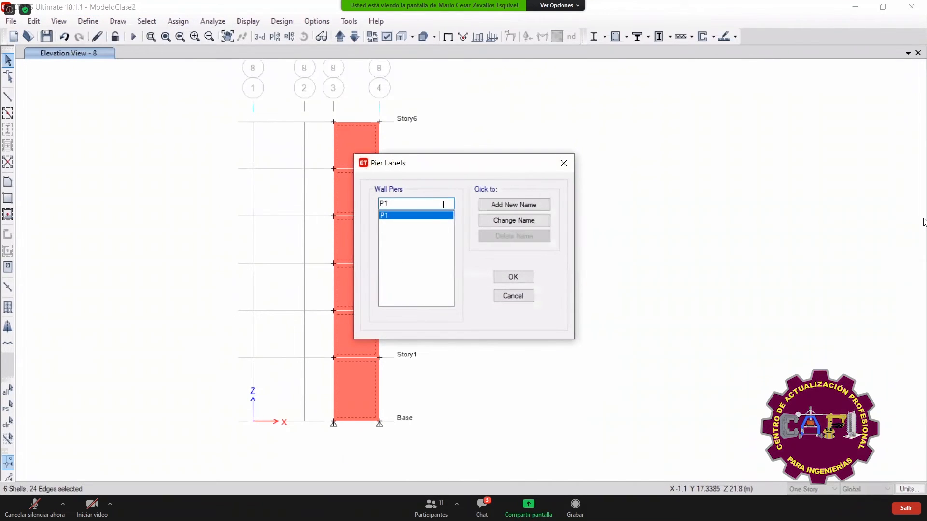
{"action": "type", "text": "P"}
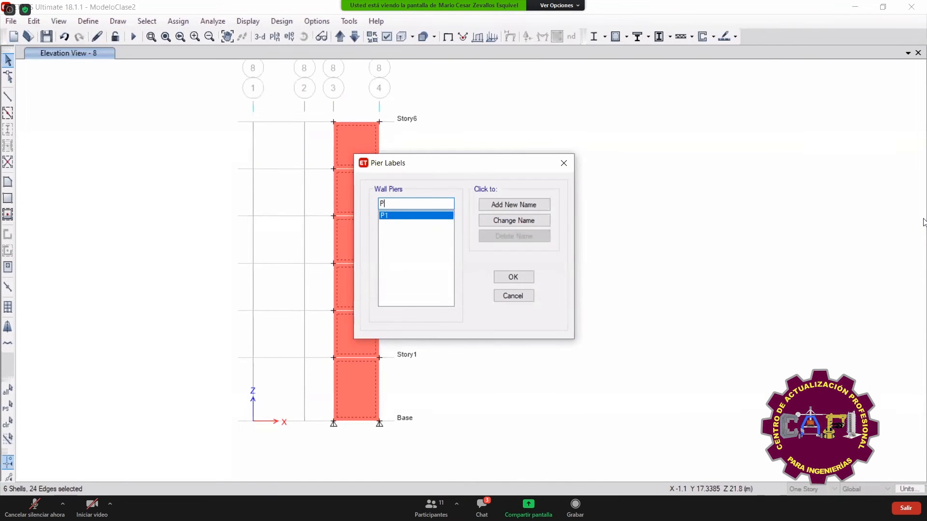
{"action": "left_click", "coordinate": [514, 204]}
{"action": "left_click", "coordinate": [513, 276]}
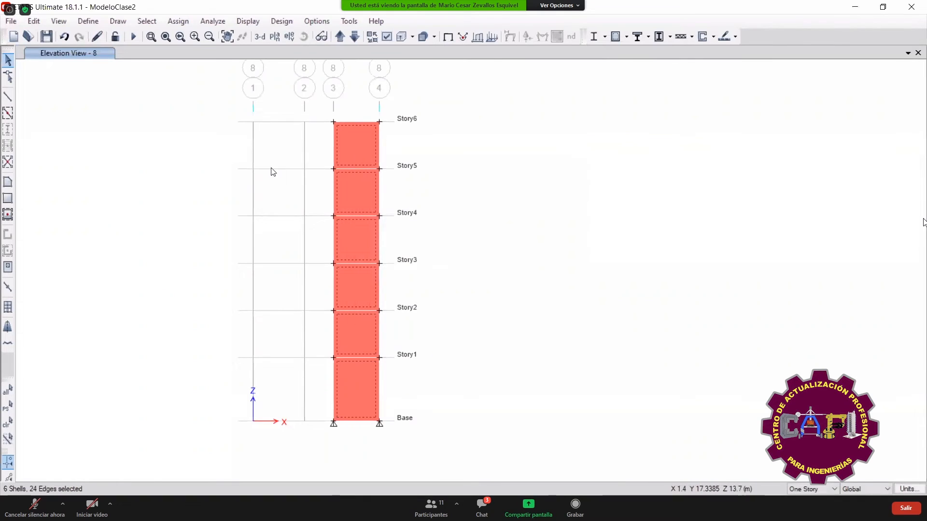
- Assign pier label PX1 to the six selected wall panels
{"action": "left_click", "coordinate": [178, 21]}
{"action": "mouse_move", "coordinate": [207, 66]}
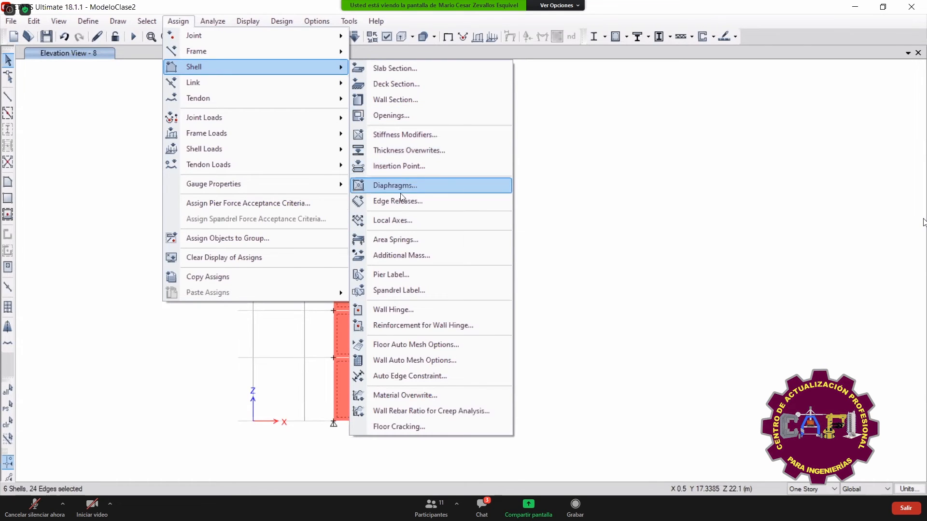
{"action": "left_click", "coordinate": [408, 279]}
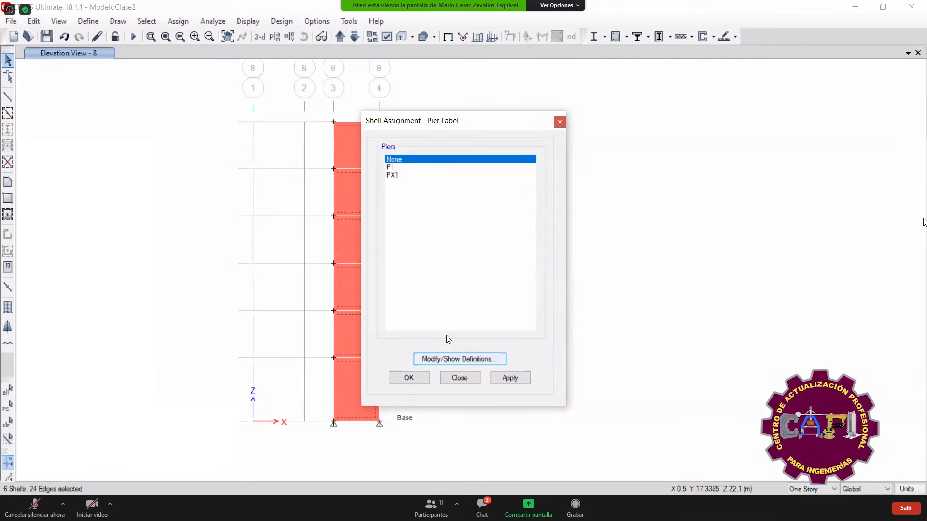
{"action": "left_click", "coordinate": [399, 189]}
{"action": "left_click", "coordinate": [513, 381]}
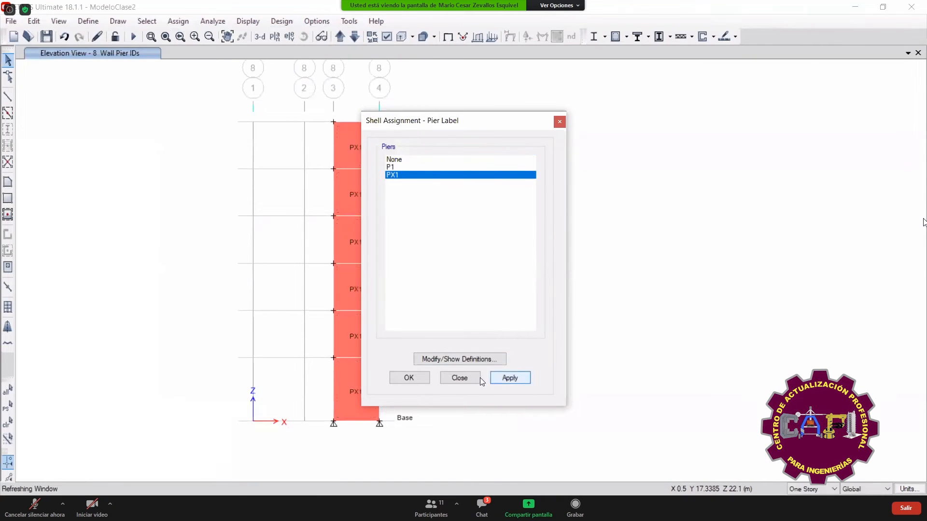
{"action": "left_click", "coordinate": [471, 382]}
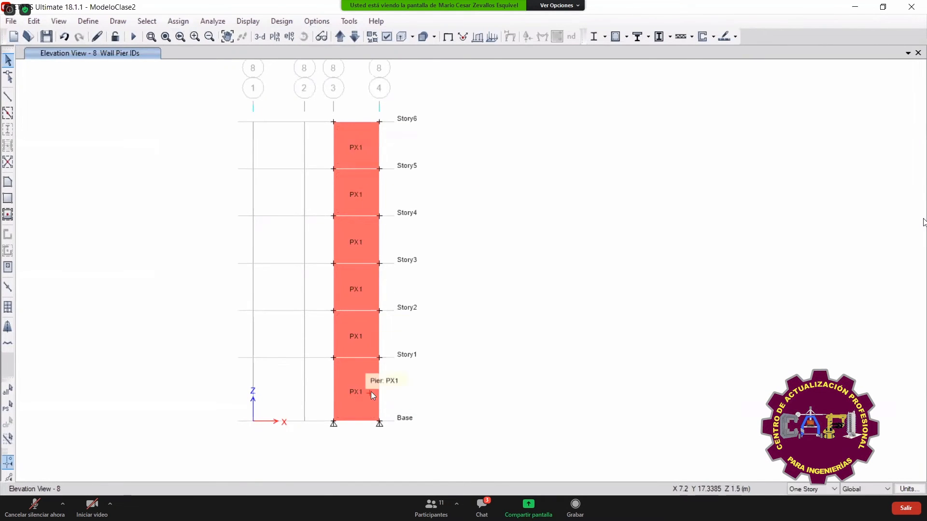
- Run the analysis and display the filled Shear 2-2 diagram with values for the piers under case SX
{"action": "key", "text": "F5"}
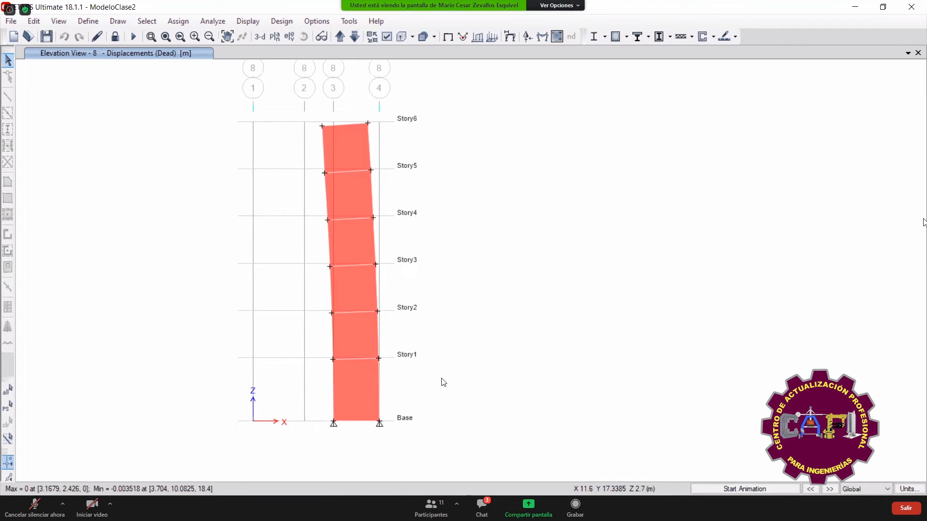
{"action": "key", "text": "Escape"}
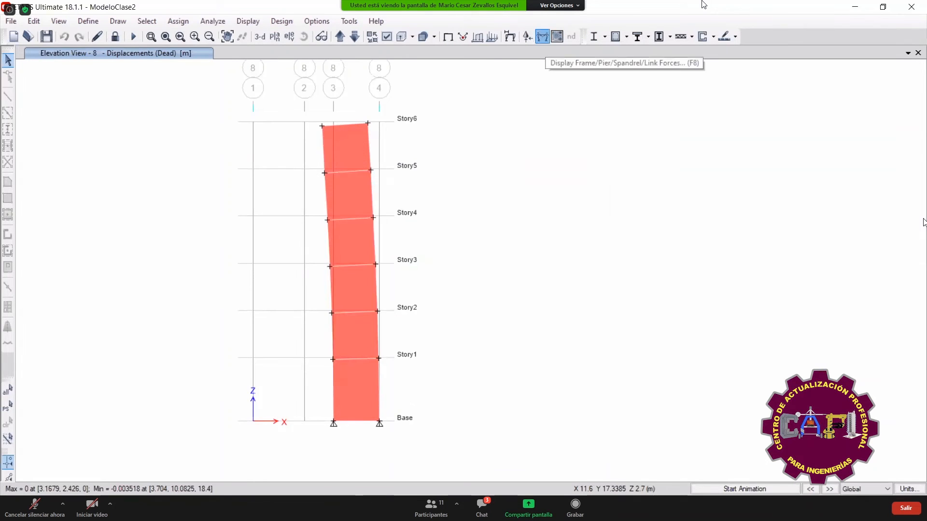
{"action": "left_click", "coordinate": [543, 36]}
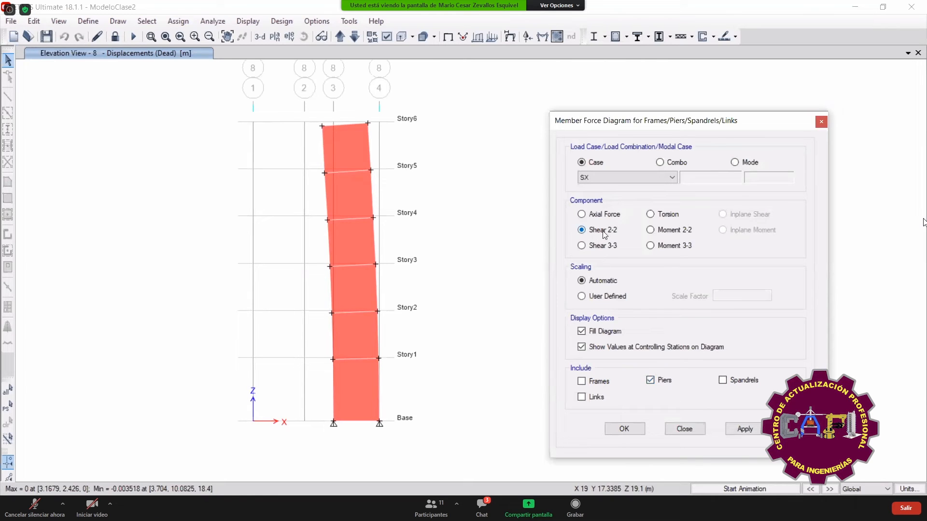
{"action": "left_click", "coordinate": [739, 426]}
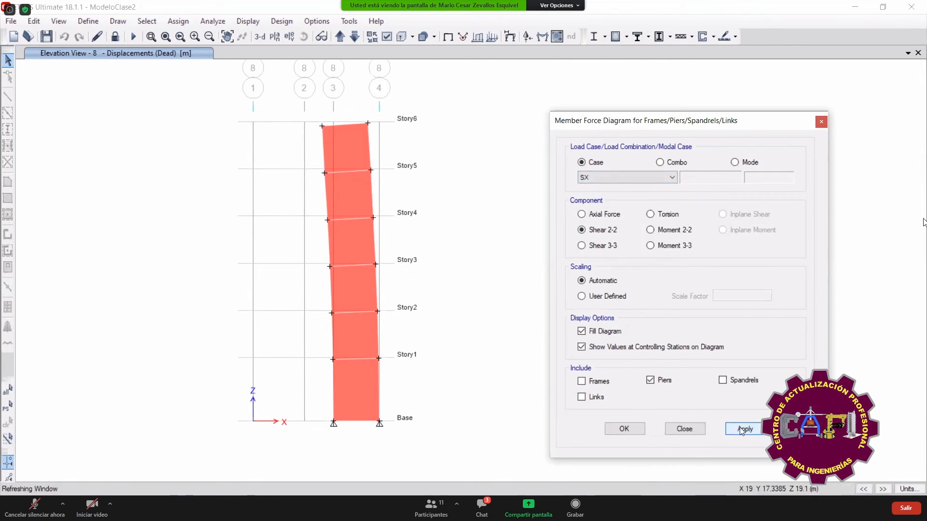
{"action": "left_click", "coordinate": [355, 421]}
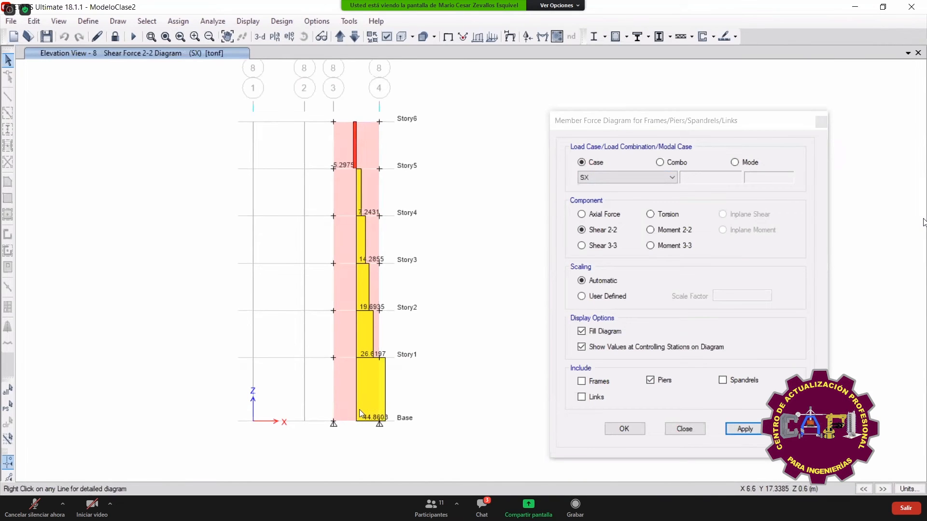
{"action": "left_click", "coordinate": [822, 122]}
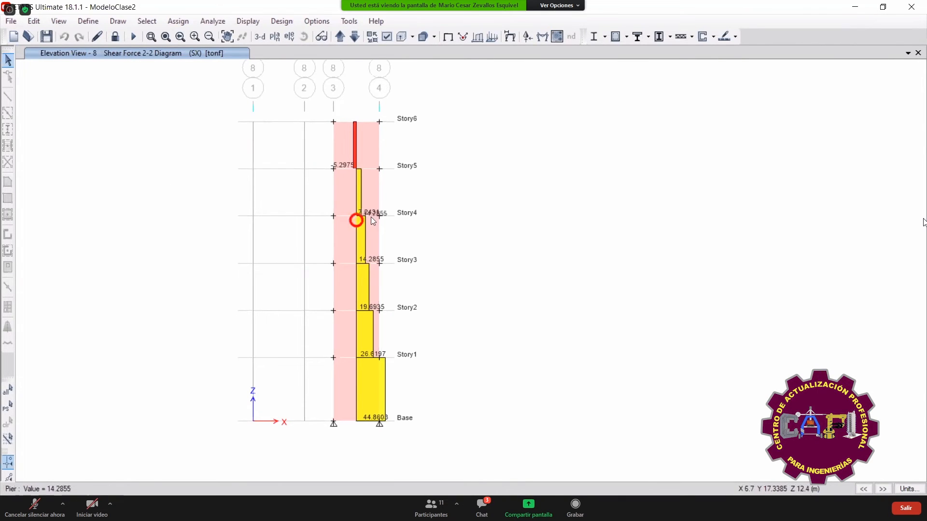
- Add a second view window and zoom the elevation 8 view in on the wall's shear diagram
{"action": "left_click", "coordinate": [907, 54]}
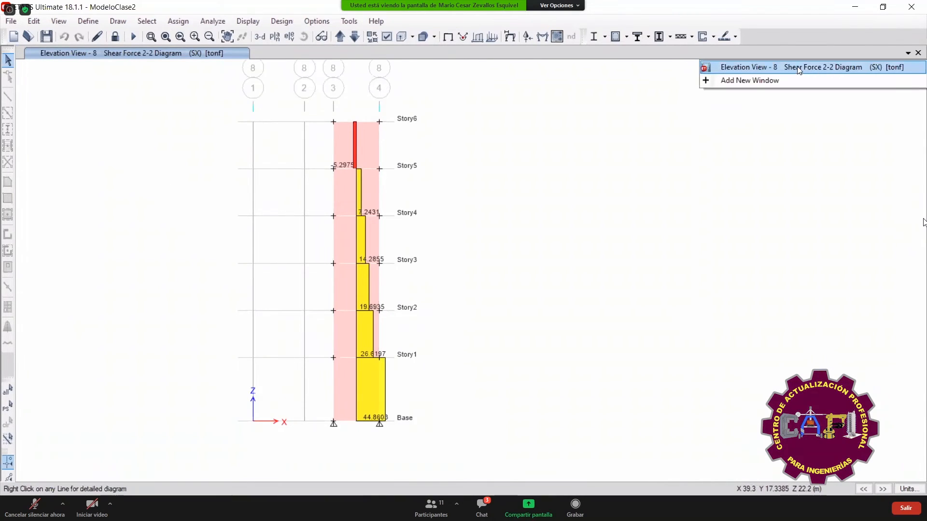
{"action": "left_click", "coordinate": [763, 79]}
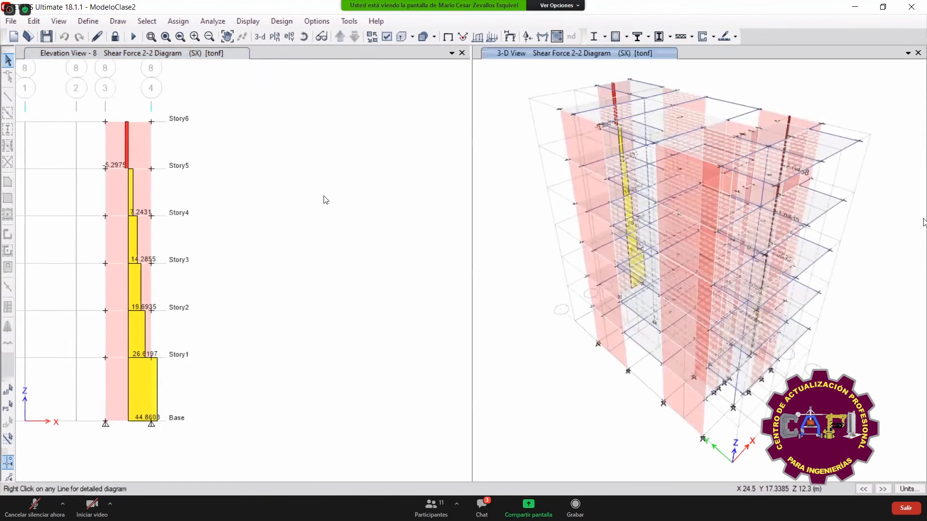
{"action": "left_click", "coordinate": [318, 161]}
{"action": "left_click", "coordinate": [151, 36]}
{"action": "left_click_drag", "start_coordinate": [89, 84], "coordinate": [296, 453]}
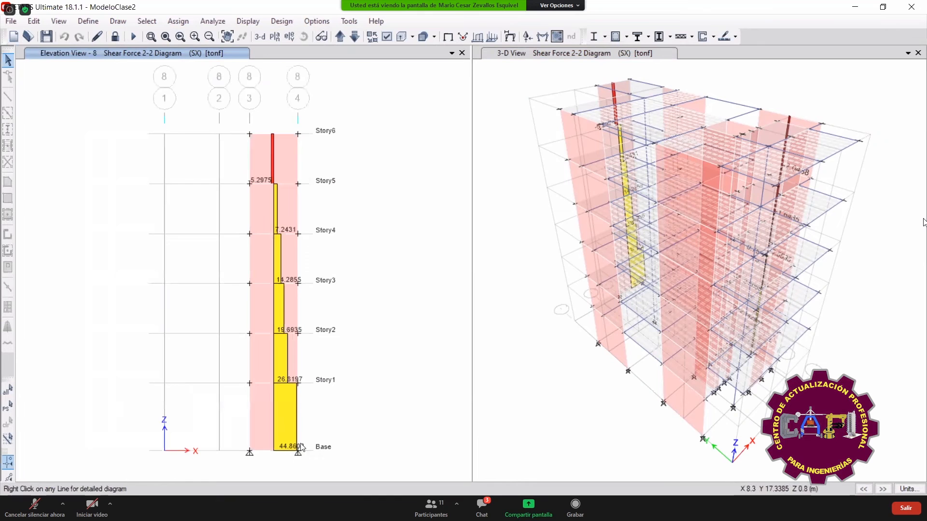
{"action": "left_click", "coordinate": [151, 36]}
{"action": "left_click_drag", "start_coordinate": [195, 100], "coordinate": [382, 442]}
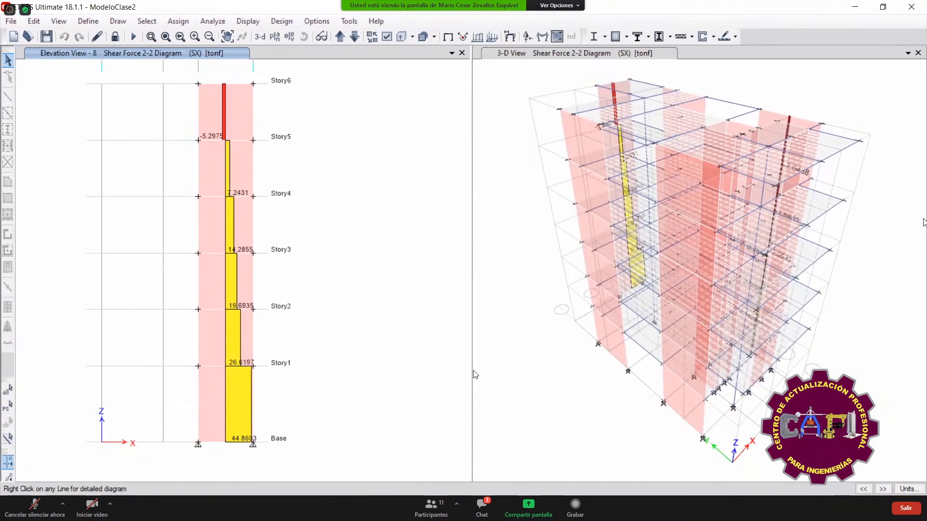
- Set the new 3-D window to show elevation 8
{"action": "left_click", "coordinate": [521, 395]}
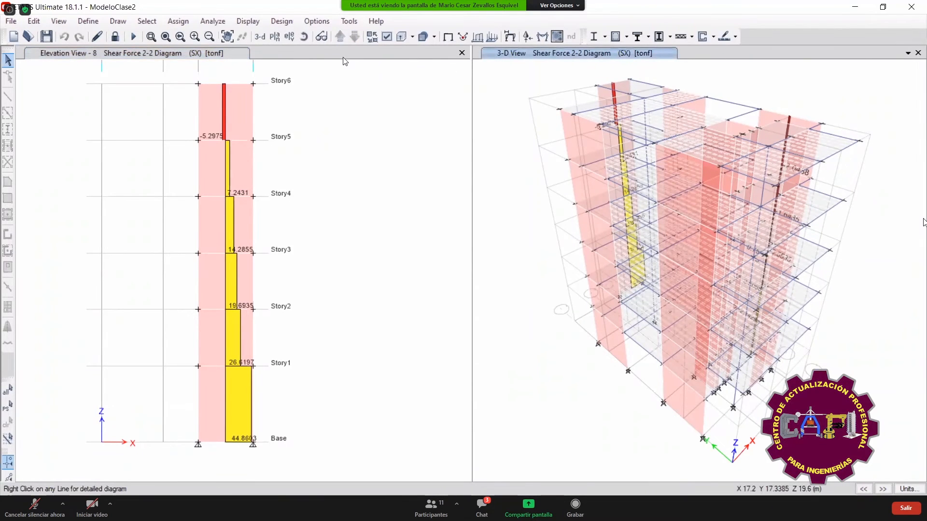
{"action": "left_click", "coordinate": [290, 37]}
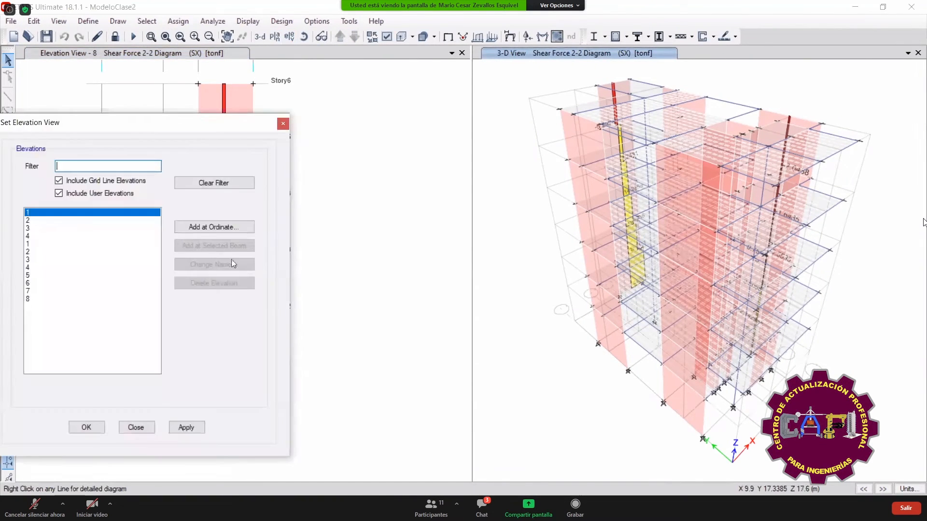
{"action": "left_click", "coordinate": [30, 298]}
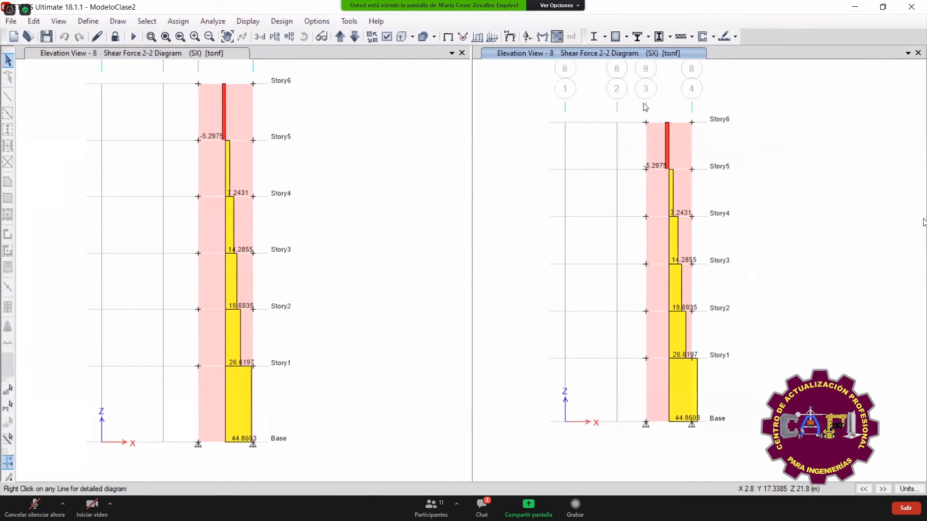
{"action": "left_click", "coordinate": [556, 36]}
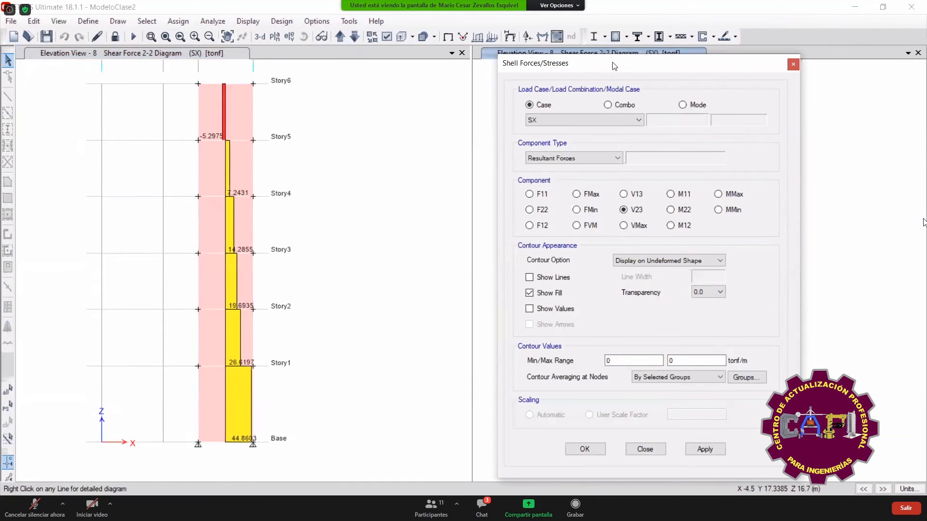
{"action": "left_click_drag", "start_coordinate": [608, 68], "coordinate": [357, 71]}
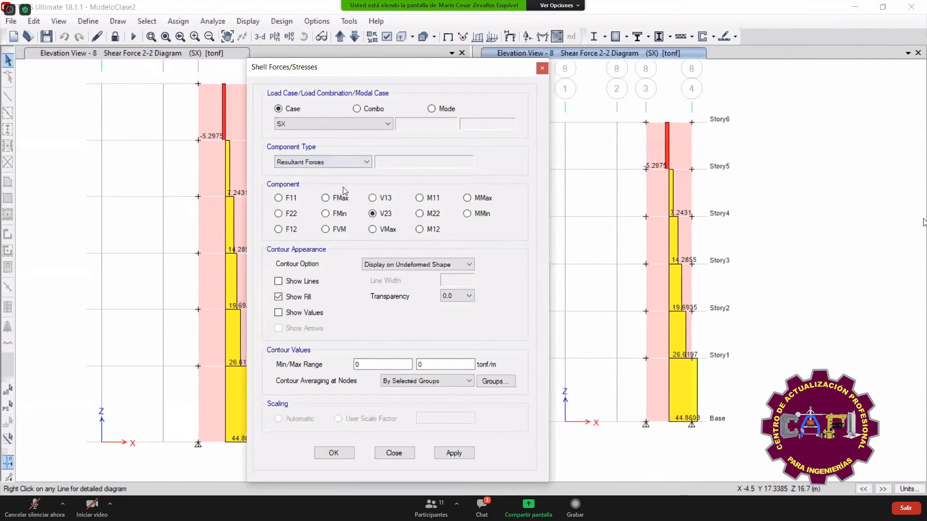
{"action": "left_click", "coordinate": [542, 68]}
- Return the second elevation 8 view to the undeformed shape, examine the wall shells' local axes and switch them off again
{"action": "left_click", "coordinate": [448, 36]}
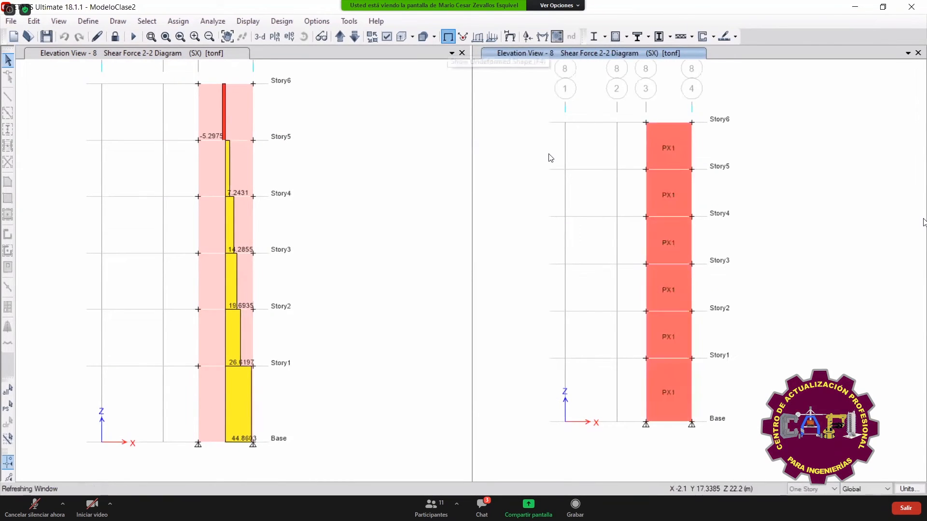
{"action": "left_click", "coordinate": [387, 36]}
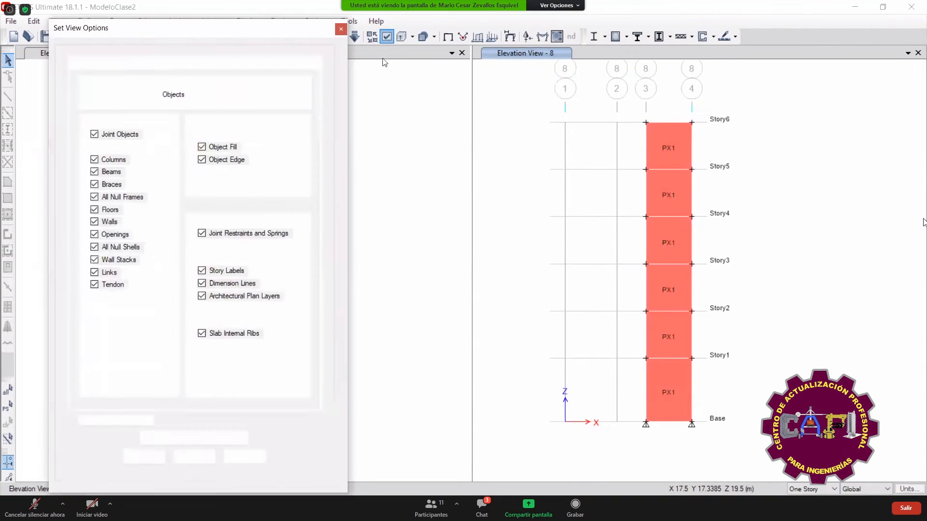
{"action": "left_click", "coordinate": [154, 64]}
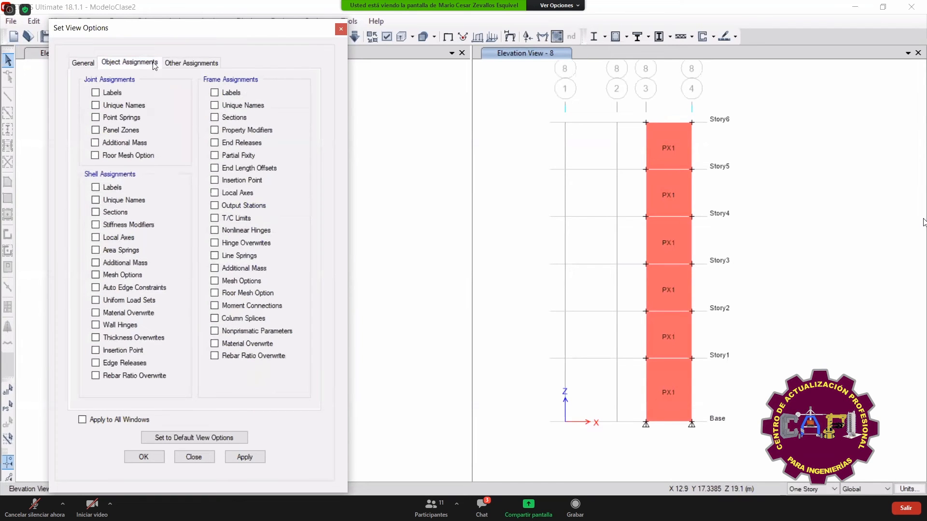
{"action": "left_click", "coordinate": [108, 240]}
{"action": "left_click", "coordinate": [245, 456]}
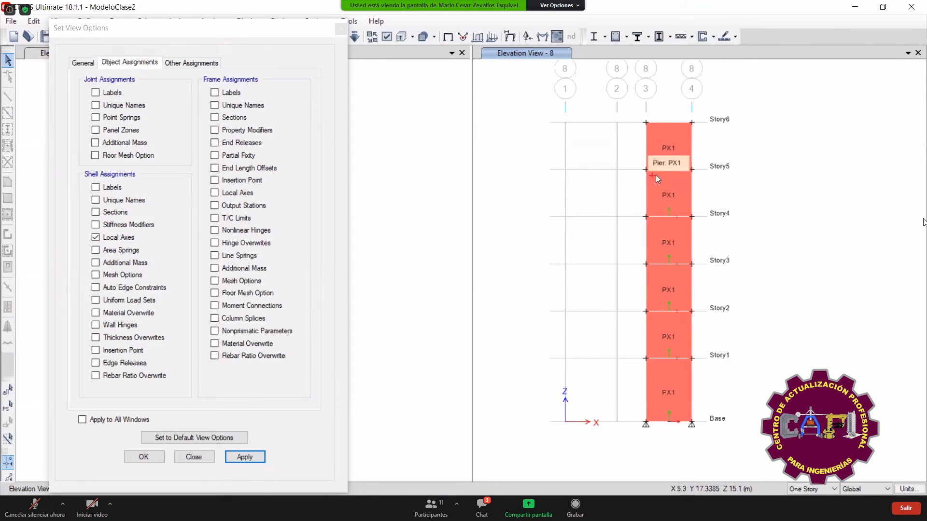
{"action": "left_click", "coordinate": [121, 237]}
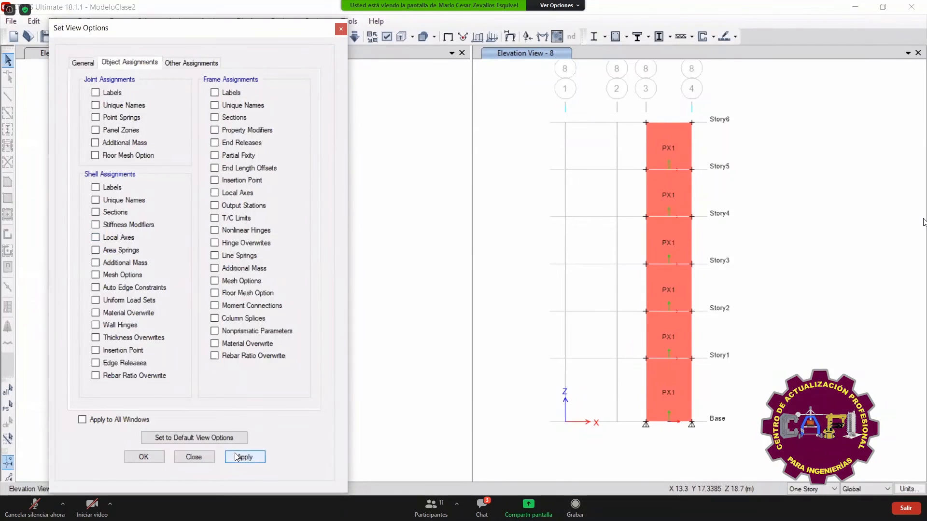
{"action": "left_click", "coordinate": [193, 455]}
- Display the shell resultant force V13 contour for case SX in the second elevation 8 view
{"action": "left_click", "coordinate": [557, 36]}
{"action": "left_click_drag", "start_coordinate": [461, 70], "coordinate": [480, 59]}
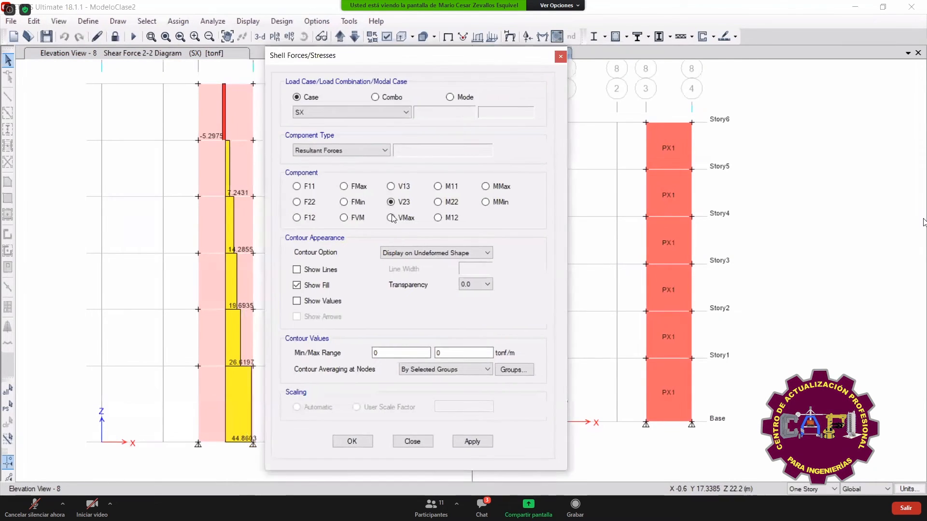
{"action": "left_click", "coordinate": [394, 187]}
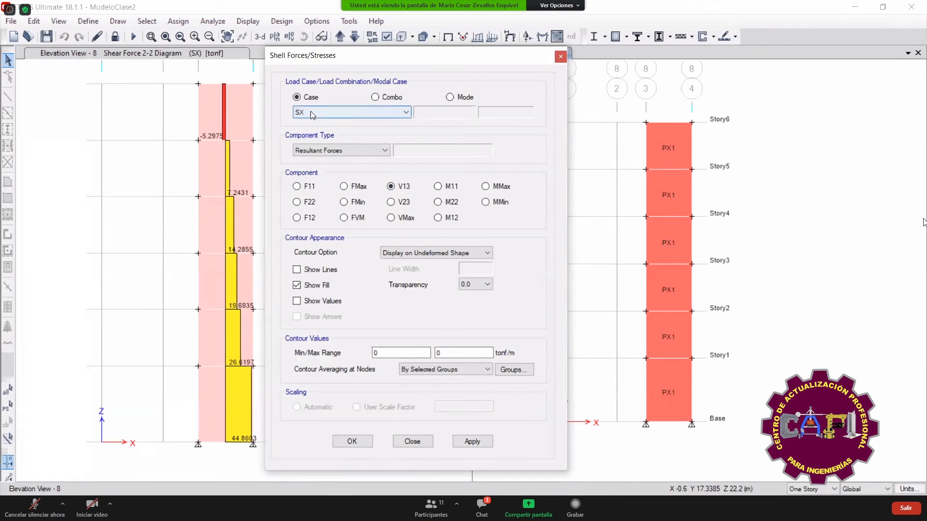
{"action": "left_click", "coordinate": [472, 442]}
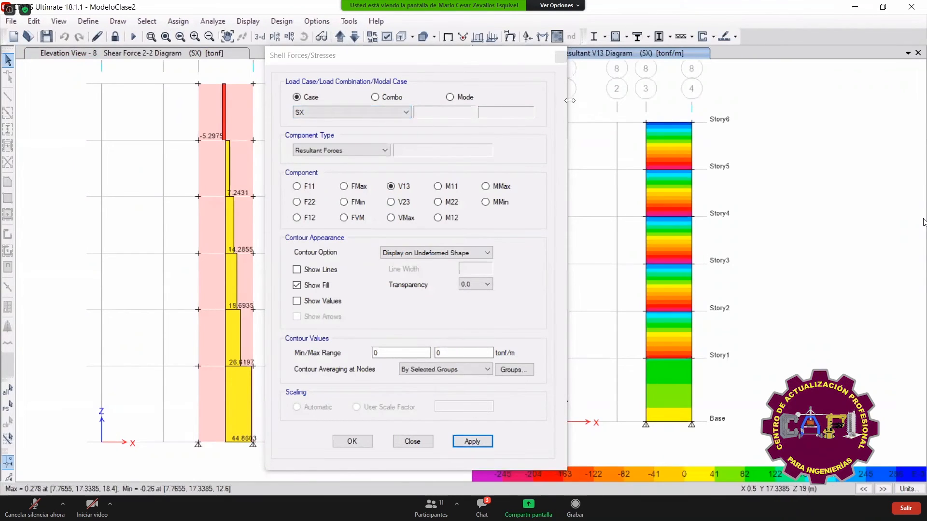
{"action": "left_click", "coordinate": [560, 57]}
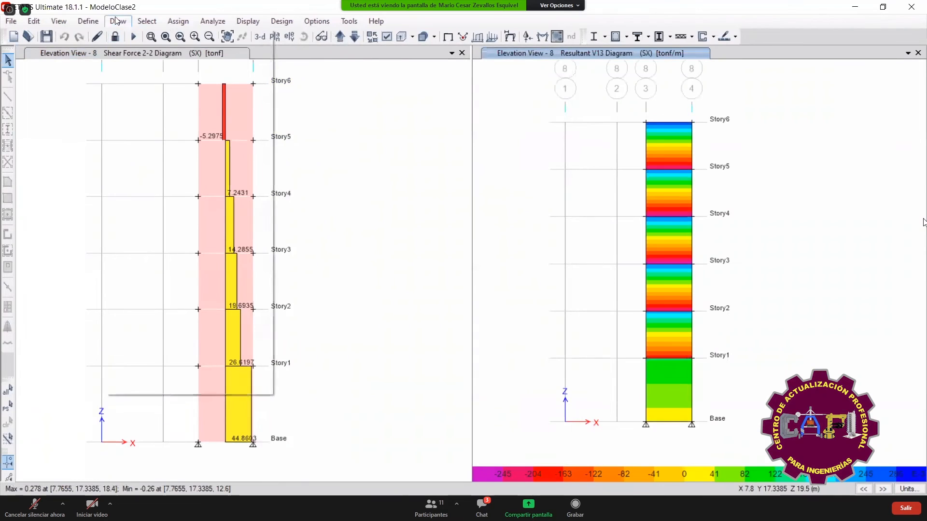
- Draw a section cut across the wall's base from X 4.3 to about X 8.8 m at about Z 0.2 m
{"action": "left_click", "coordinate": [117, 21]}
{"action": "left_click", "coordinate": [151, 246]}
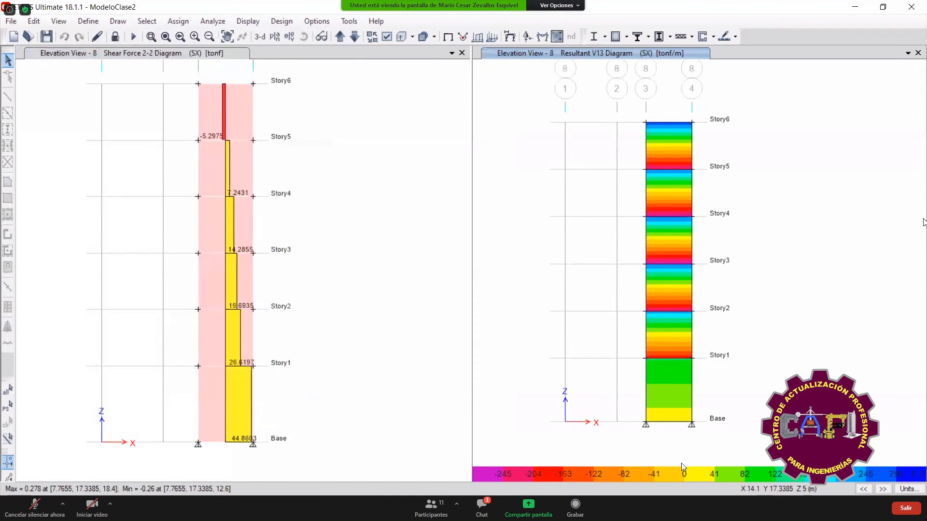
{"action": "left_click_drag", "start_coordinate": [637, 421], "coordinate": [711, 422]}
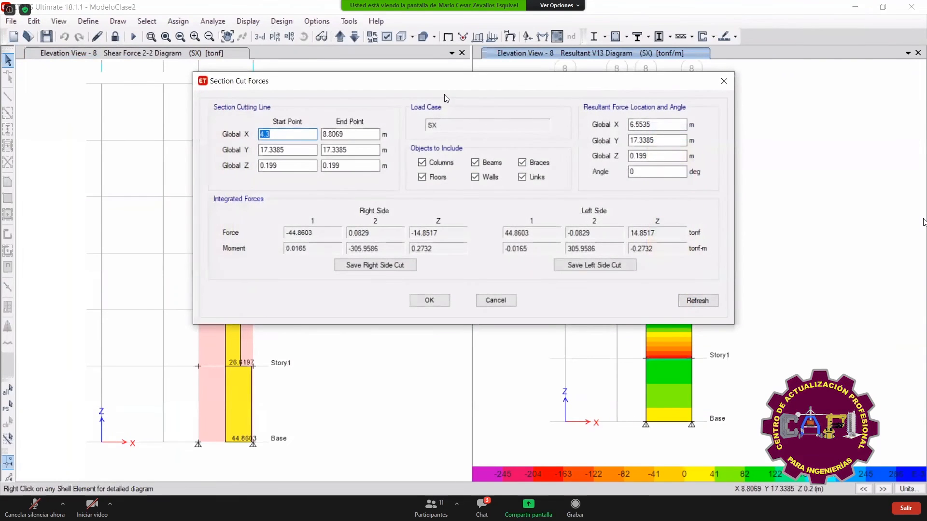
{"action": "left_click_drag", "start_coordinate": [447, 88], "coordinate": [543, 90]}
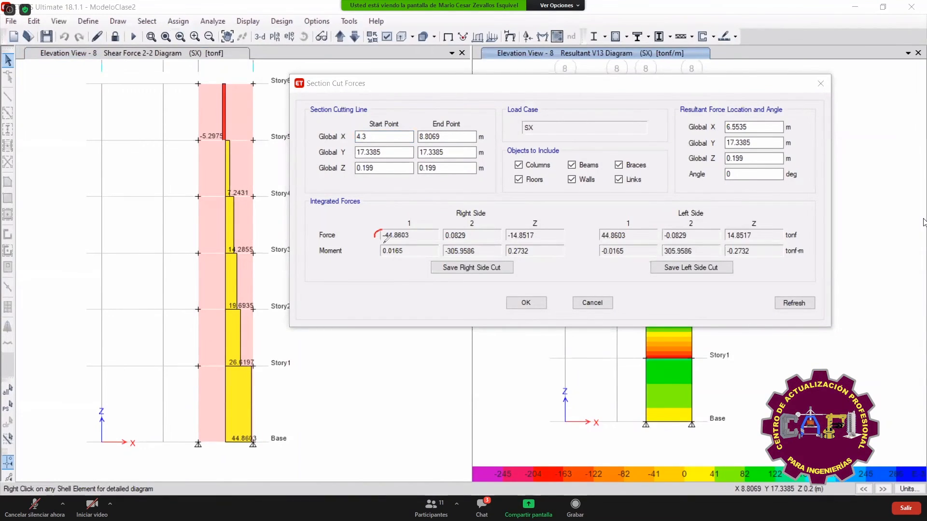
- Compare the section cut's direction 1 forces on both sides with the pier's base shear, and discard the cut
{"action": "mouse_move", "coordinate": [337, 324]}
{"action": "left_mouse_down"}
{"action": "mouse_move", "coordinate": [251, 401]}
{"action": "mouse_move", "coordinate": [233, 453]}
{"action": "mouse_move", "coordinate": [253, 419]}
{"action": "mouse_move", "coordinate": [225, 424]}
{"action": "left_mouse_up"}
{"action": "mouse_move", "coordinate": [614, 226]}
{"action": "left_mouse_down"}
{"action": "mouse_move", "coordinate": [597, 242]}
{"action": "mouse_move", "coordinate": [630, 216]}
{"action": "mouse_move", "coordinate": [605, 216]}
{"action": "mouse_move", "coordinate": [564, 282]}
{"action": "mouse_move", "coordinate": [266, 429]}
{"action": "left_mouse_up"}
{"action": "left_click", "coordinate": [476, 206]}
{"action": "left_click_drag", "start_coordinate": [665, 358], "coordinate": [663, 422]}
{"action": "mouse_move", "coordinate": [662, 389]}
{"action": "left_mouse_down"}
{"action": "mouse_move", "coordinate": [634, 395]}
{"action": "mouse_move", "coordinate": [421, 238]}
{"action": "left_mouse_up"}
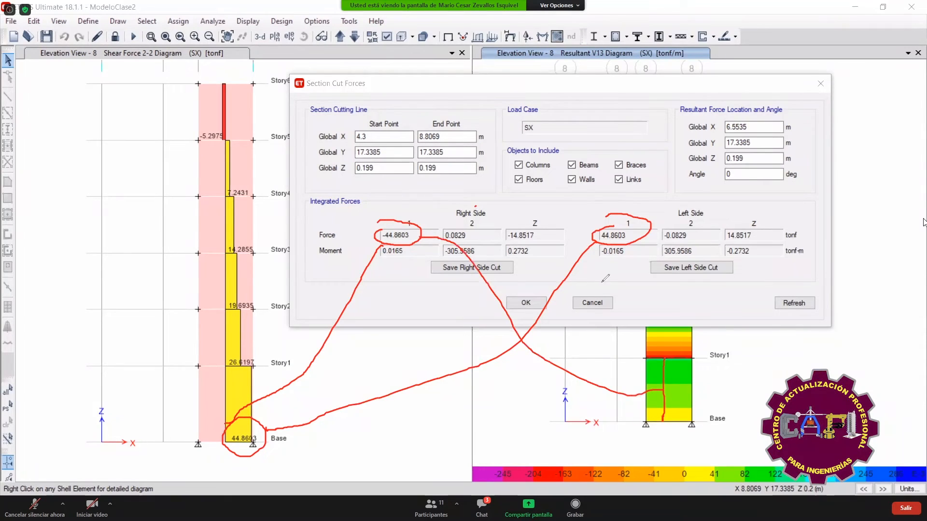
{"action": "mouse_move", "coordinate": [629, 233]}
{"action": "left_mouse_down"}
{"action": "mouse_move", "coordinate": [703, 261]}
{"action": "mouse_move", "coordinate": [680, 387]}
{"action": "left_mouse_up"}
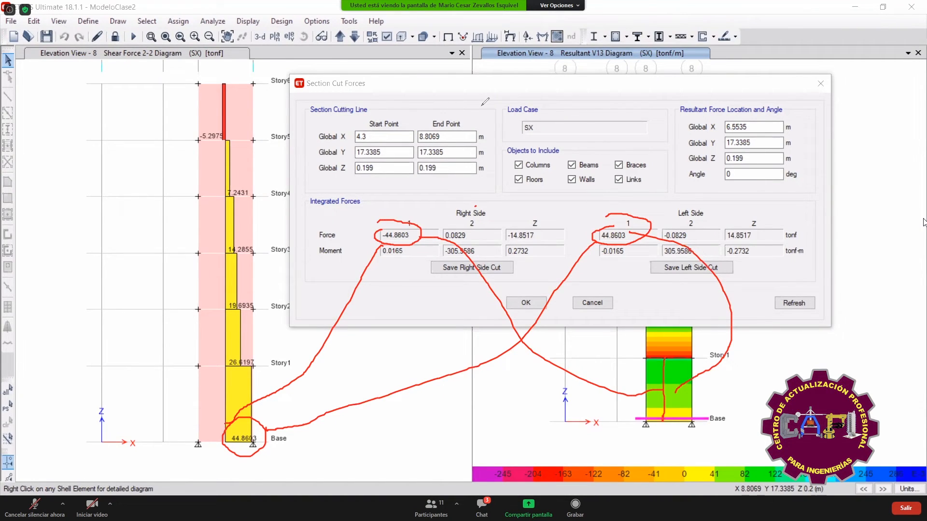
{"action": "left_click", "coordinate": [701, 79]}
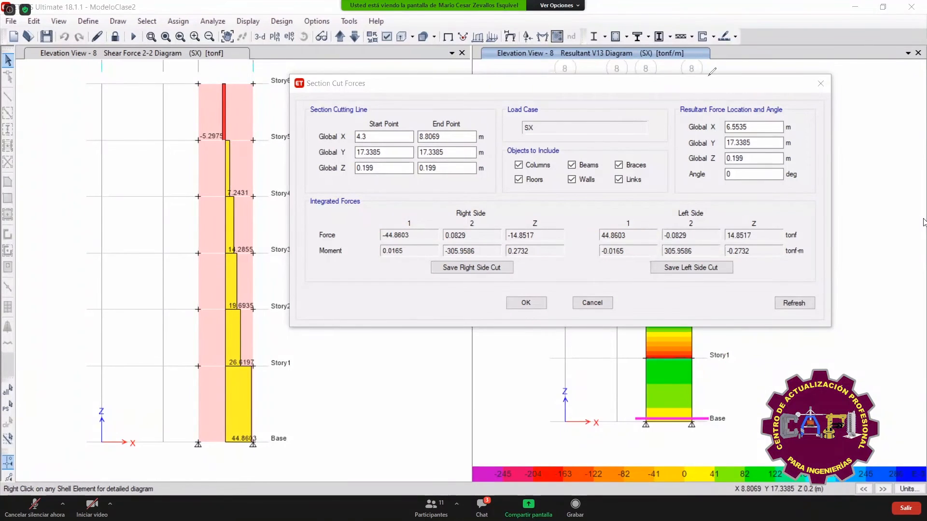
{"action": "left_click", "coordinate": [591, 303]}
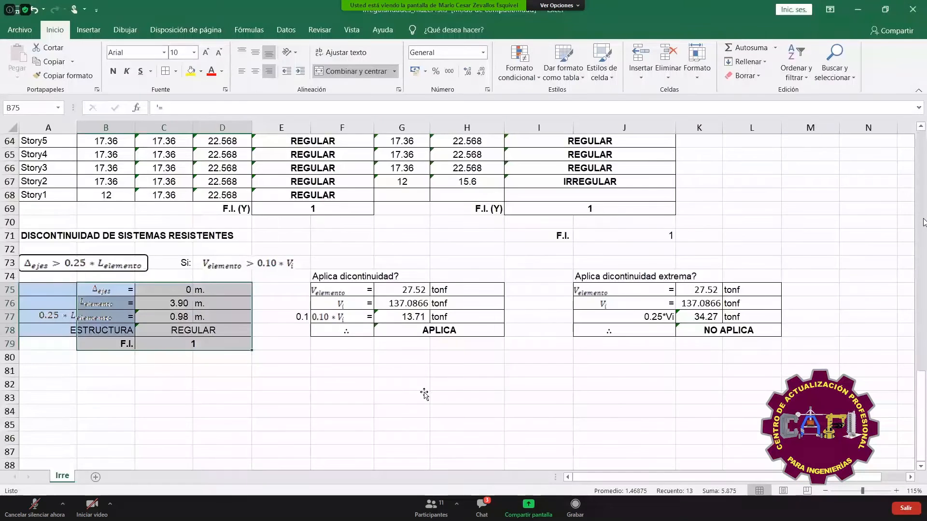
- Switch to the Excel workbook and copy the resisting-system discontinuity block A72:L79 to A81
{"action": "key", "text": "alt+Tab"}
{"action": "left_click", "coordinate": [26, 250]}
{"action": "left_click_drag", "start_coordinate": [31, 244], "coordinate": [738, 340]}
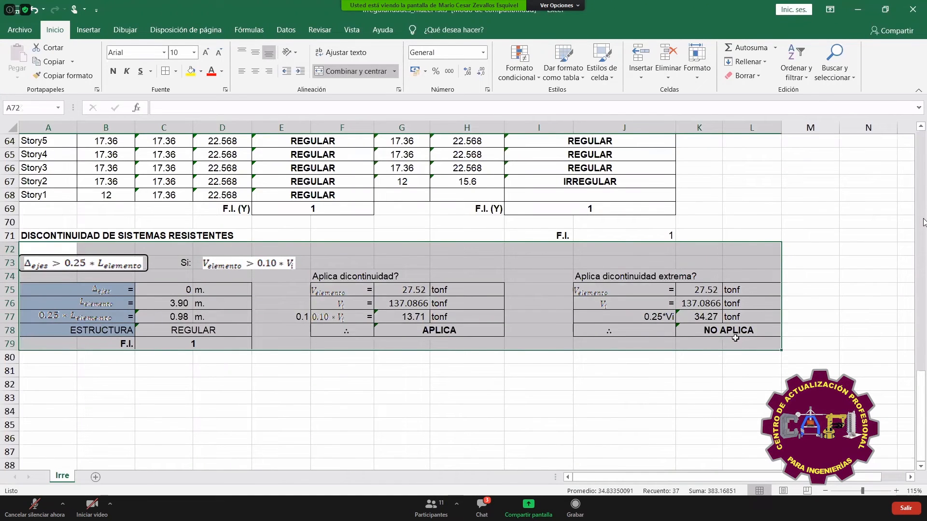
{"action": "key", "text": "ctrl+c"}
{"action": "left_click", "coordinate": [45, 370]}
{"action": "key", "text": "ctrl+v"}
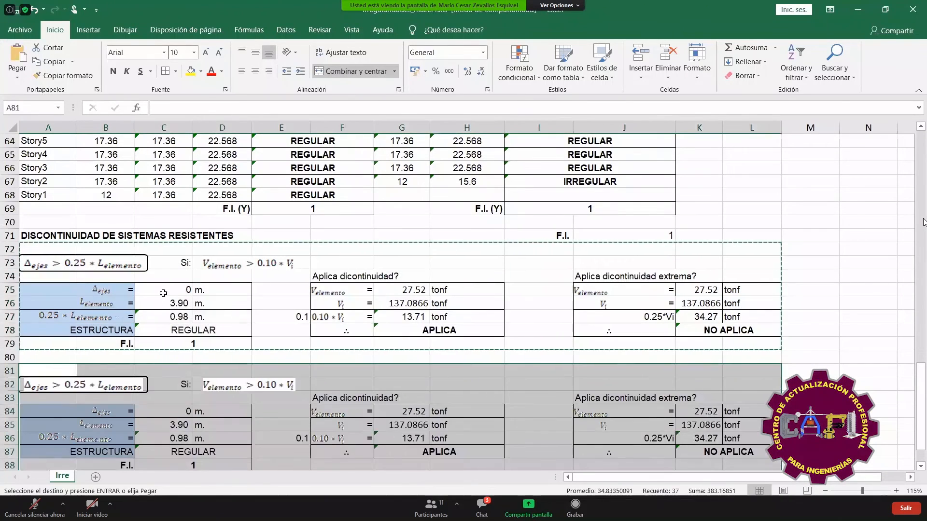
{"action": "key", "text": "Escape"}
- Title the original discontinuity block "ANALISIS DE LA DIRECCION YY" in cell A72
{"action": "left_click", "coordinate": [231, 249]}
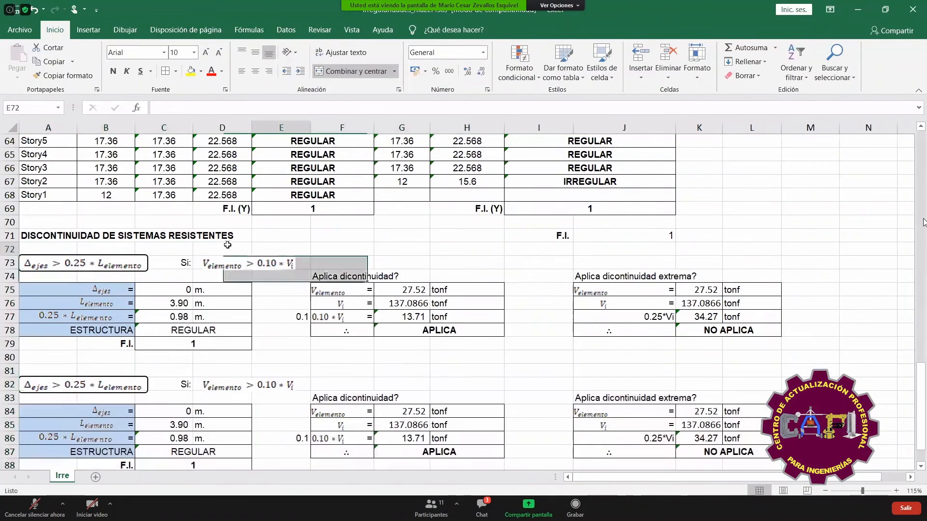
{"action": "left_click", "coordinate": [36, 248]}
{"action": "type", "text": "ANALI"}
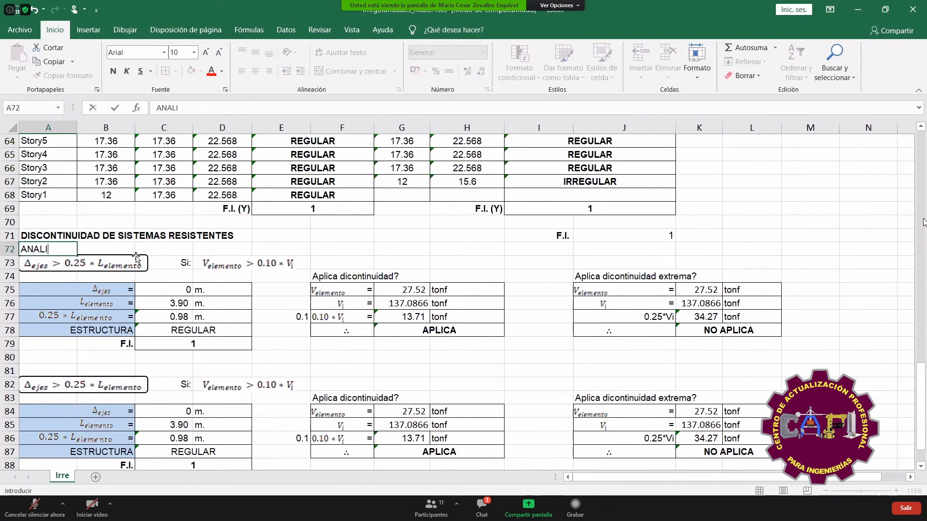
{"action": "type", "text": "SIS DE LA DRIE"}
{"action": "key", "text": "BackSpace"}
{"action": "key", "text": "BackSpace"}
{"action": "type", "text": "IRECCION"}
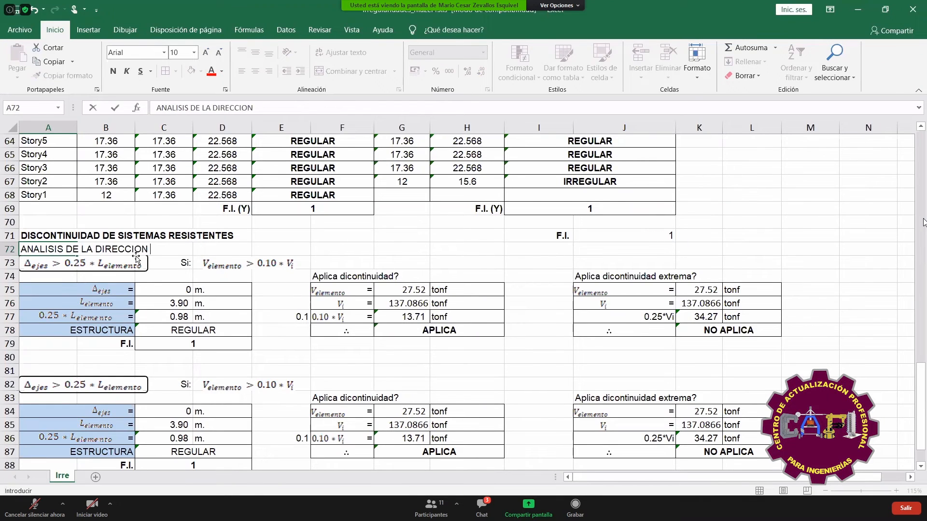
{"action": "type", "text": " YY"}
{"action": "key", "text": "Return"}
- Title the copied discontinuity block "ANALISIS DE LA DIRECCION XX" in cell A81
{"action": "key", "text": "Page_Down"}
{"action": "key", "text": "Up"}
{"action": "key", "text": "Up"}
{"action": "key", "text": "Up"}
{"action": "key", "text": "Up"}
{"action": "key", "text": "Up"}
{"action": "key", "text": "Up"}
{"action": "key", "text": "Up"}
{"action": "key", "text": "Up"}
{"action": "key", "text": "Up"}
{"action": "key", "text": "Up"}
{"action": "key", "text": "Up"}
{"action": "key", "text": "Up"}
{"action": "key", "text": "Up"}
{"action": "key", "text": "Up"}
{"action": "key", "text": "Up"}
{"action": "key", "text": "Up"}
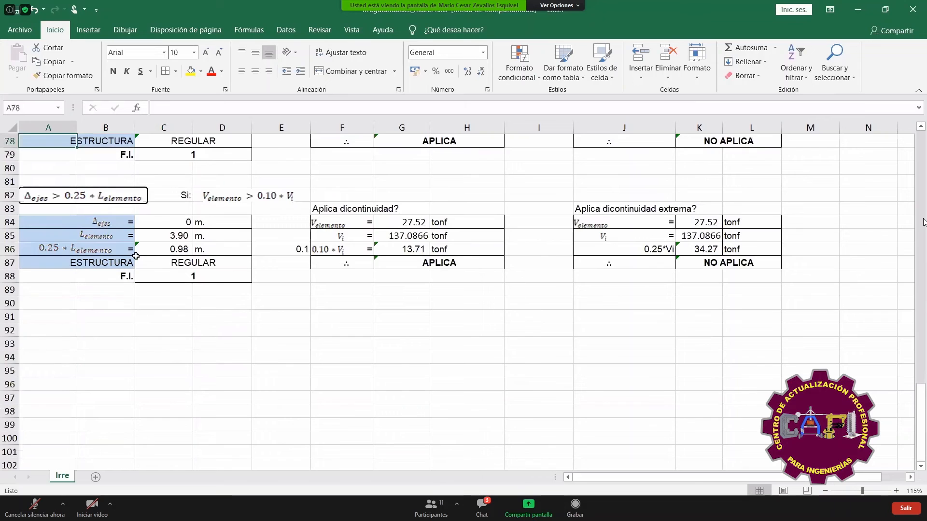
{"action": "type", "text": "ANALISIS DE L DIRE"}
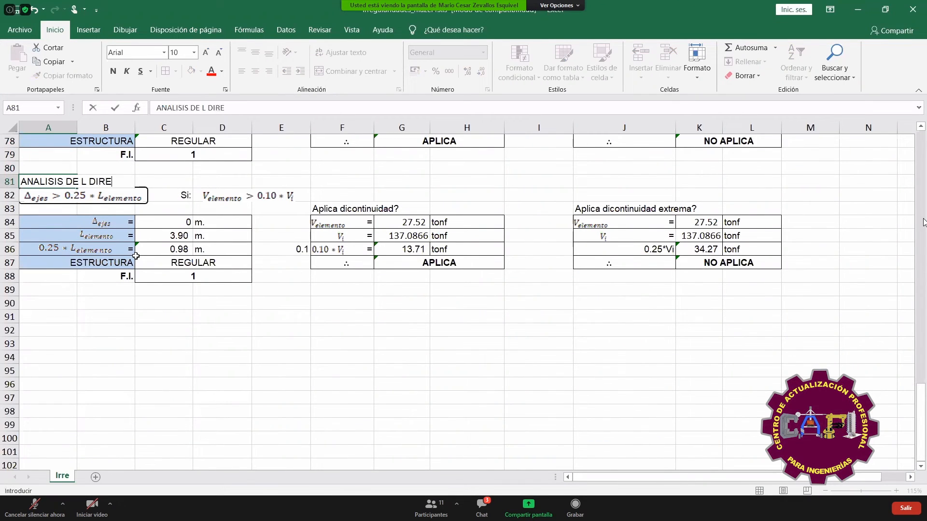
{"action": "key", "text": "BackSpace"}
{"action": "key", "text": "BackSpace"}
{"action": "key", "text": "BackSpace"}
{"action": "key", "text": "BackSpace"}
{"action": "key", "text": "BackSpace"}
{"action": "type", "text": "A DIRECCIO"}
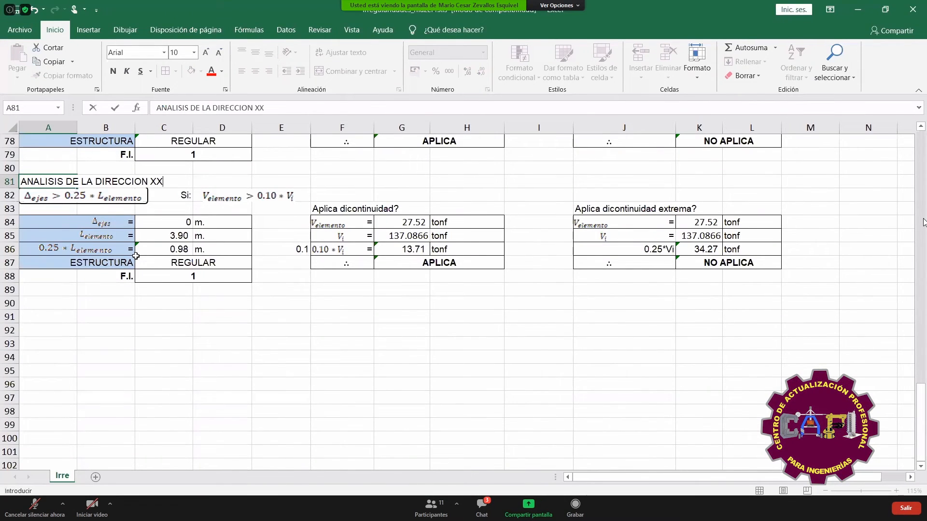
{"action": "type", "text": "N XX"}
{"action": "key", "text": "Return"}
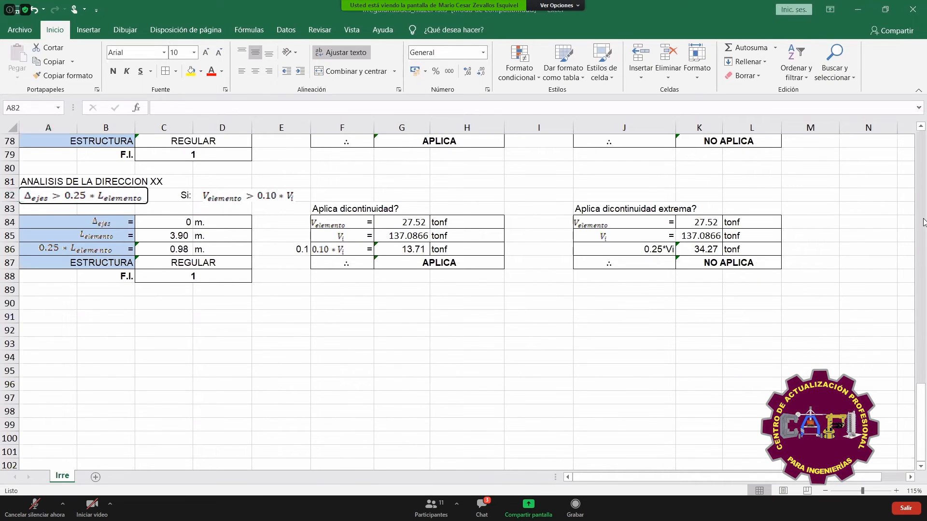
- Read the wall's base shear in ETABS and enter 44.86 as the element shear in cell G84 of the XX block
{"action": "key", "text": "alt+Tab"}
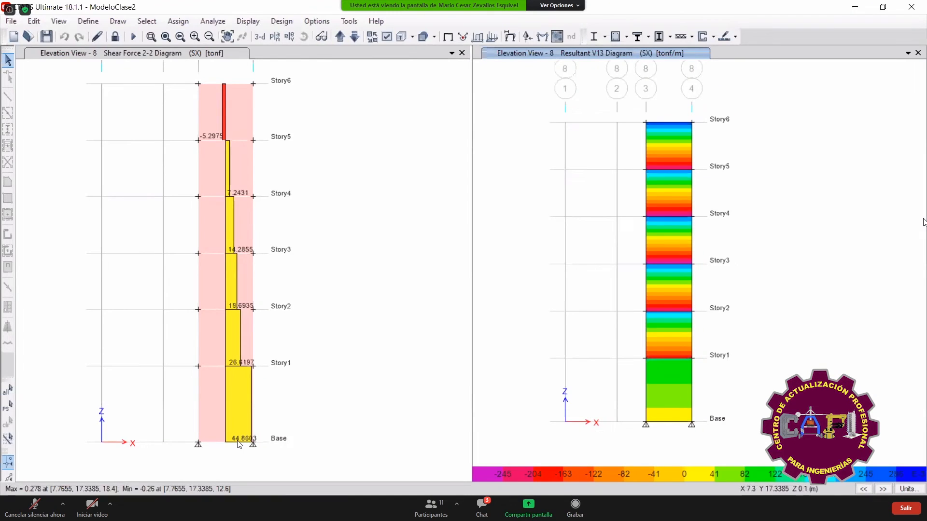
{"action": "key", "text": "alt+Tab"}
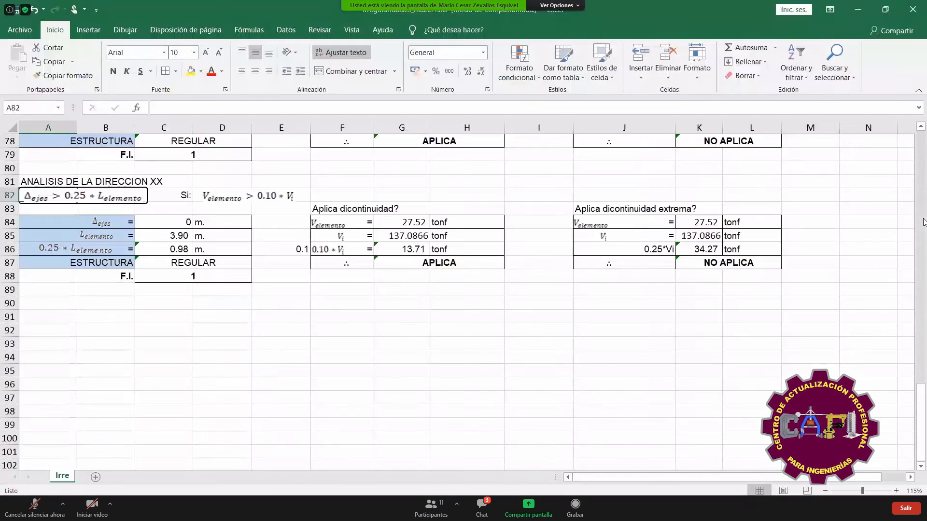
{"action": "left_click", "coordinate": [406, 223]}
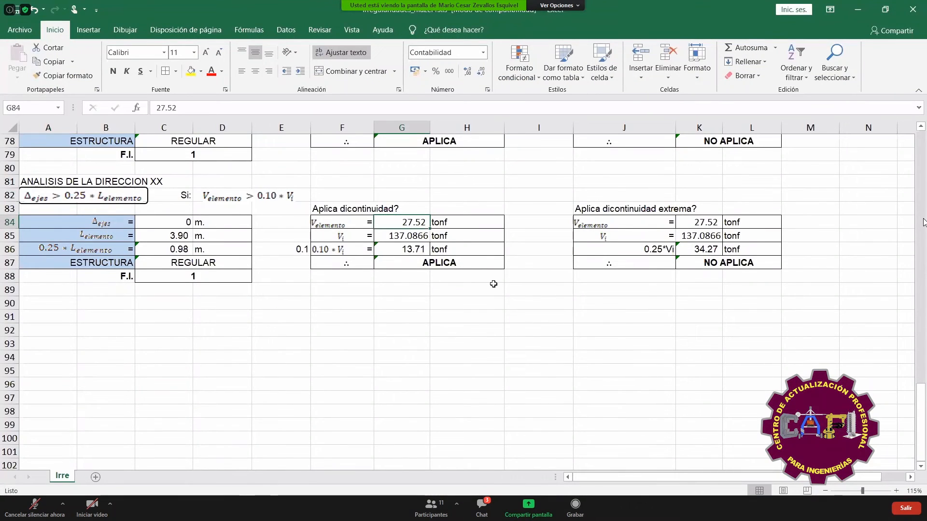
{"action": "type", "text": "44.86"}
{"action": "key", "text": "Return"}
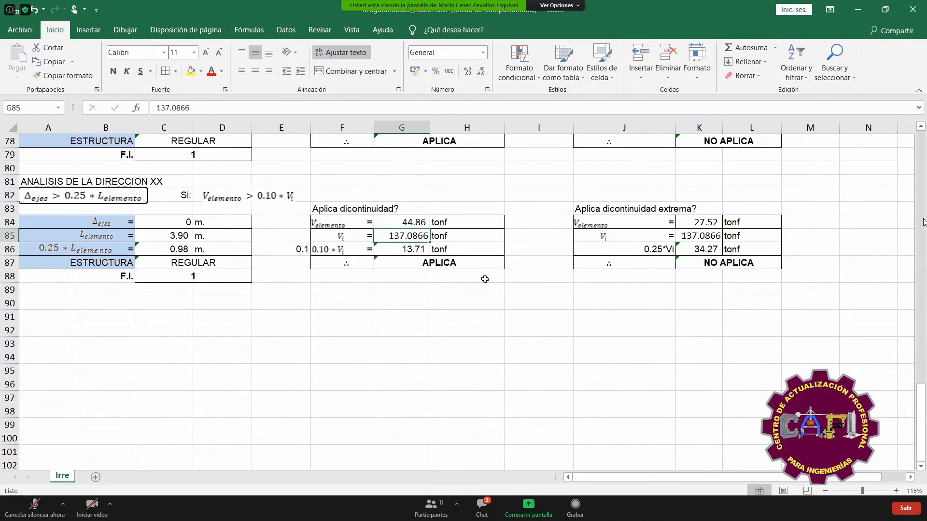
- Link the extreme discontinuity check's element shear K84 to G84 and its story shear K85 to G85
{"action": "left_click", "coordinate": [717, 222]}
{"action": "type", "text": "+"}
{"action": "left_click", "coordinate": [418, 223]}
{"action": "key", "text": "Return"}
{"action": "type", "text": "+"}
{"action": "left_click", "coordinate": [425, 235]}
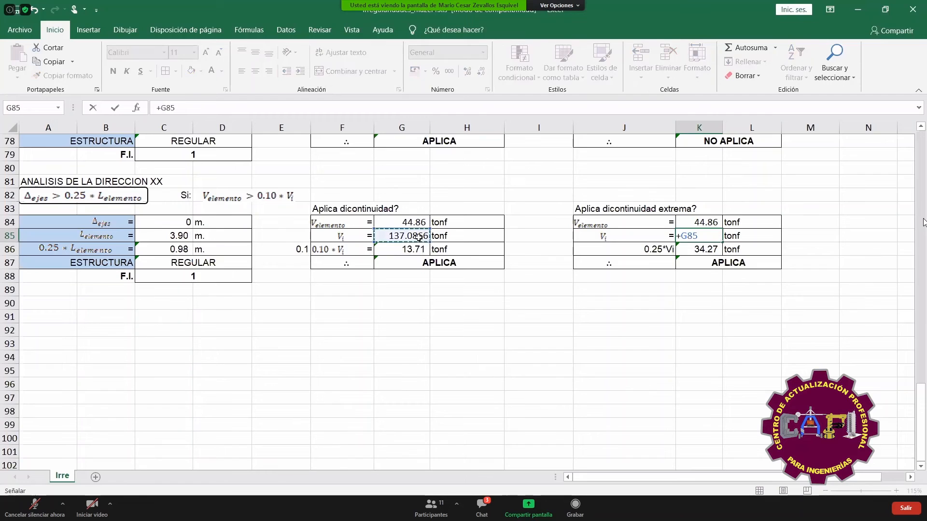
{"action": "key", "text": "Return"}
- Finish the K85 link to G85, and display the Story Forces structure output table in ETABS
{"action": "left_click", "coordinate": [417, 231]}
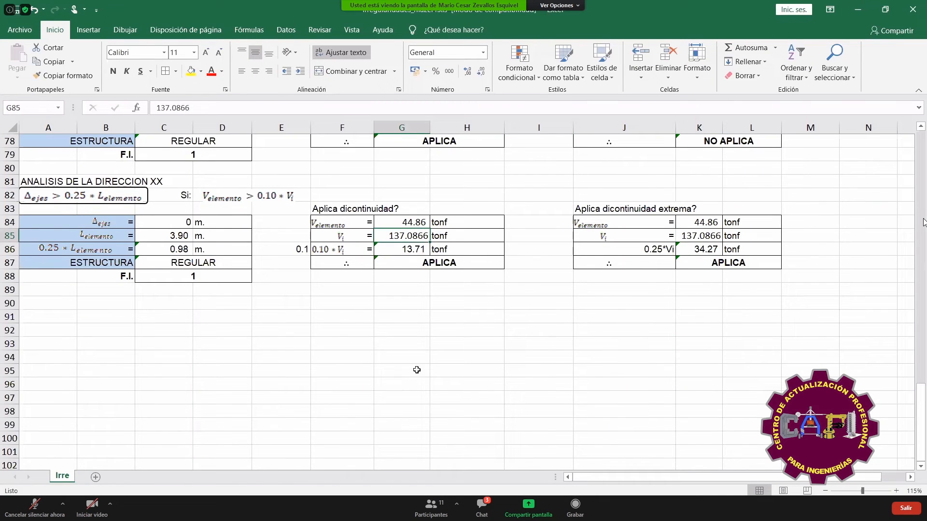
{"action": "left_click", "coordinate": [376, 504]}
{"action": "left_click", "coordinate": [409, 265]}
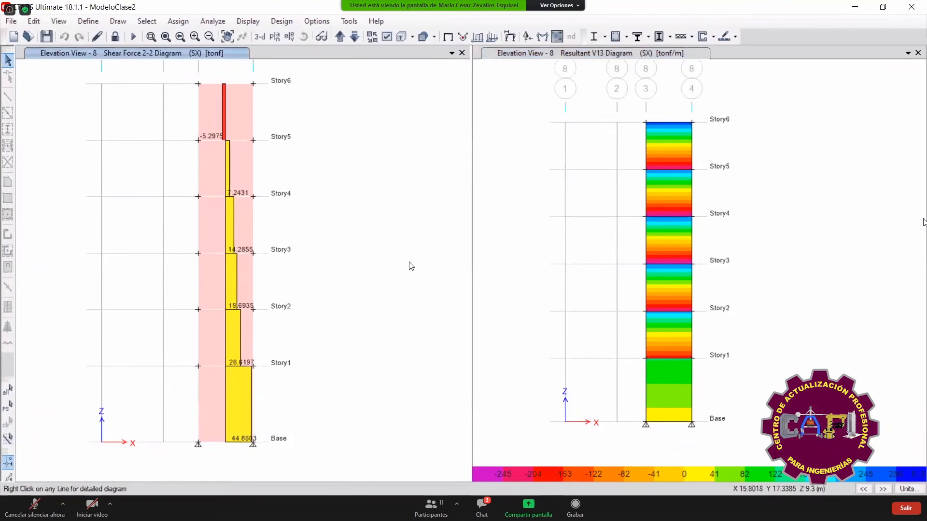
{"action": "key", "text": "ctrl+t"}
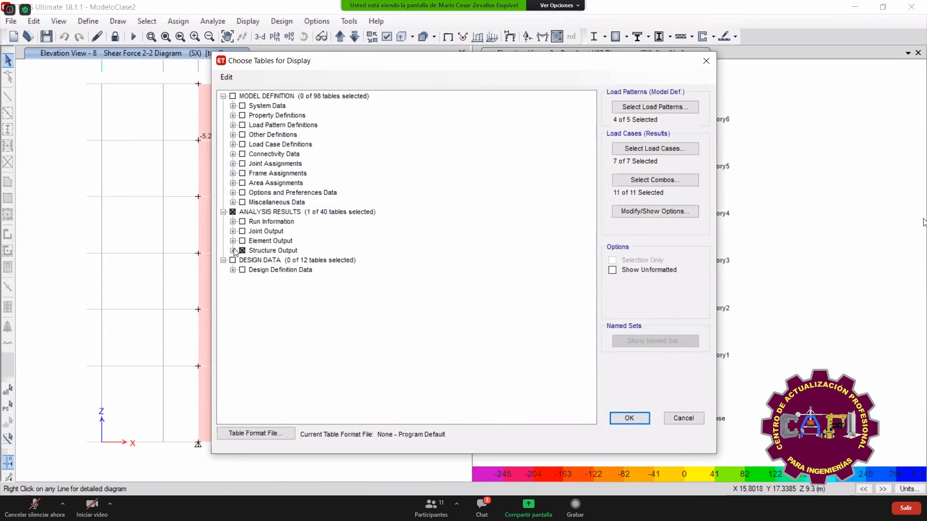
{"action": "left_click", "coordinate": [233, 251]}
{"action": "left_click", "coordinate": [242, 279]}
{"action": "left_click", "coordinate": [630, 416]}
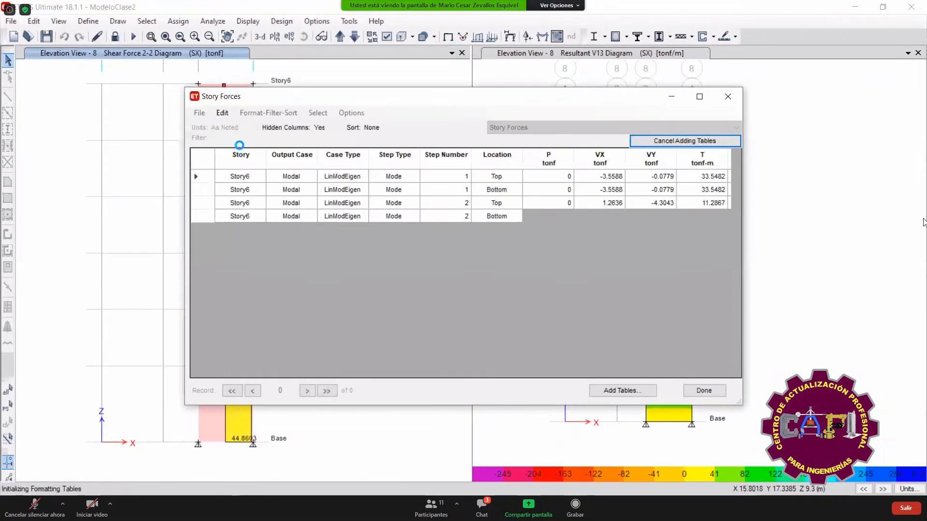
- Filter Story Forces to output case SX and Story1, and compare the bottom VX shear with Excel cell G85
{"action": "left_click", "coordinate": [292, 164]}
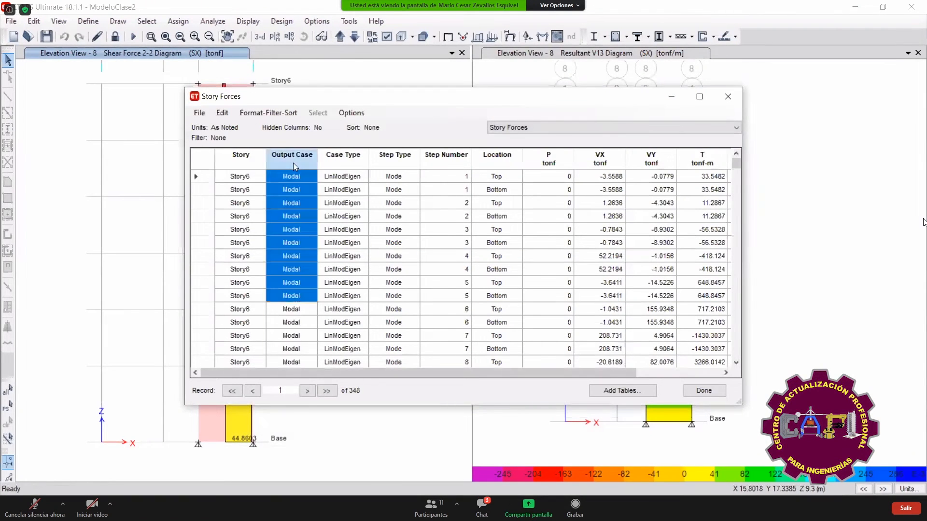
{"action": "right_click", "coordinate": [293, 163]}
{"action": "scroll", "coordinate": [350, 204], "scroll_direction": "down", "scroll_amount": 6}
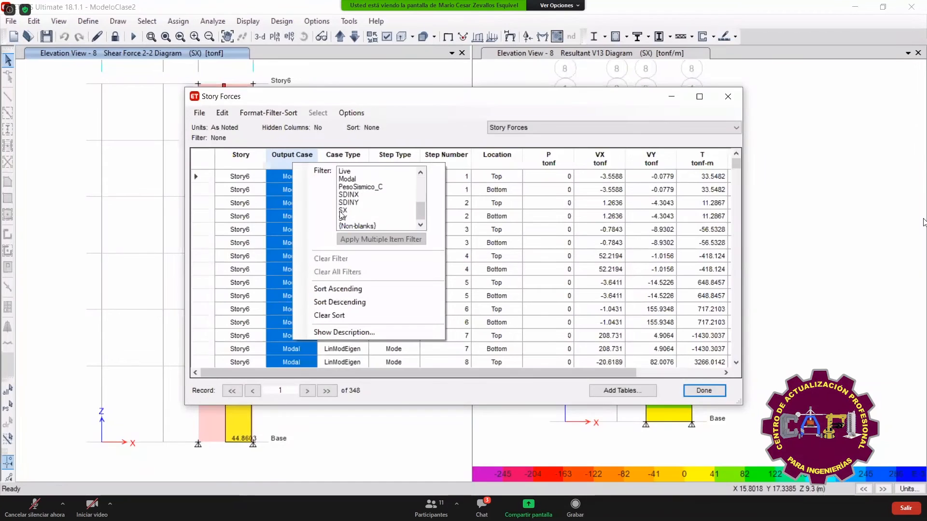
{"action": "left_click", "coordinate": [348, 211]}
{"action": "left_click", "coordinate": [241, 157]}
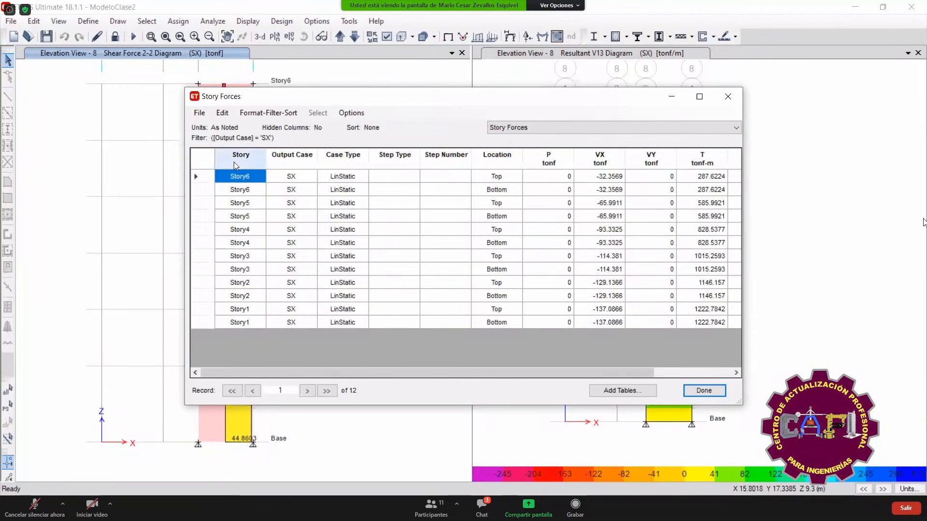
{"action": "right_click", "coordinate": [236, 163]}
{"action": "left_click", "coordinate": [296, 171]}
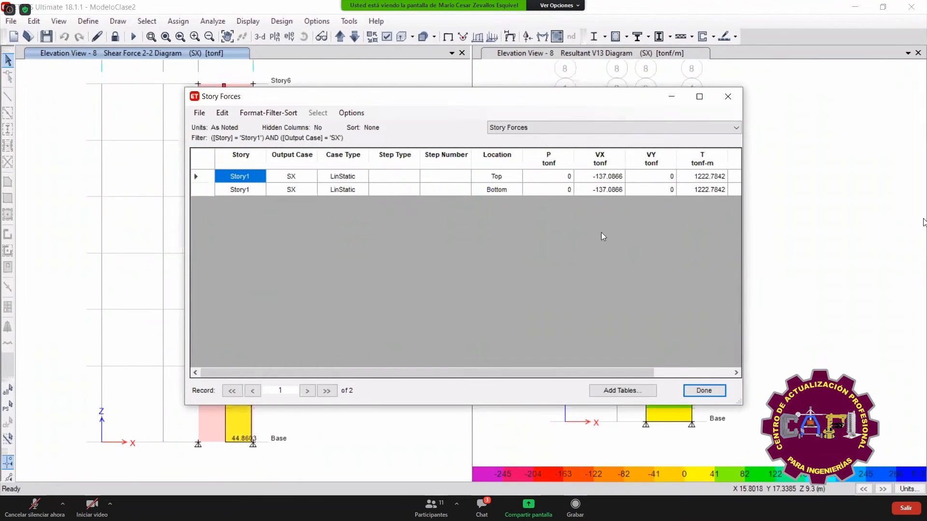
{"action": "left_click", "coordinate": [610, 191]}
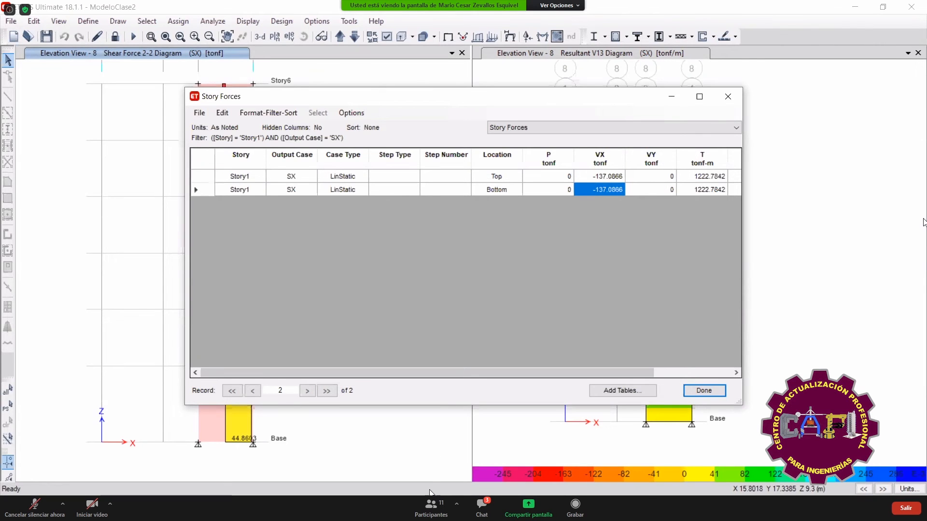
{"action": "key", "text": "alt+Tab"}
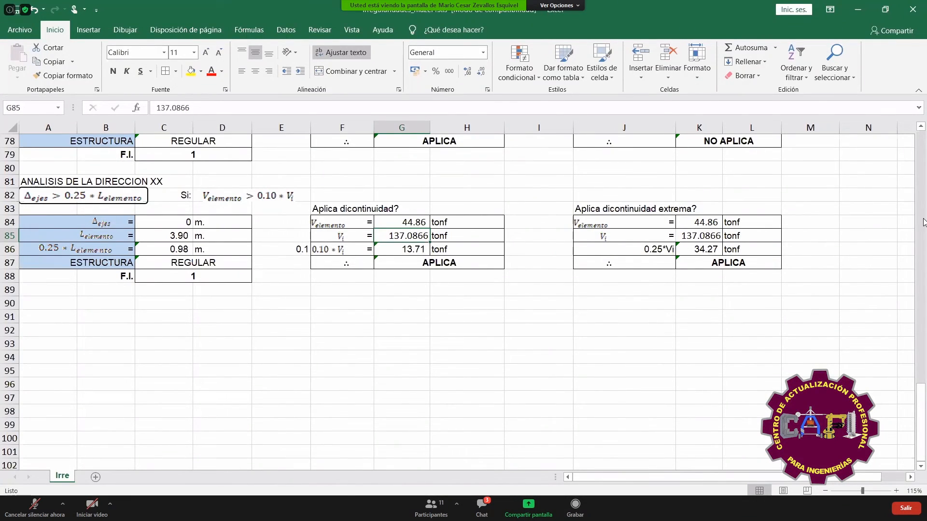
{"action": "key", "text": "alt+Tab"}
{"action": "left_click", "coordinate": [710, 392]}
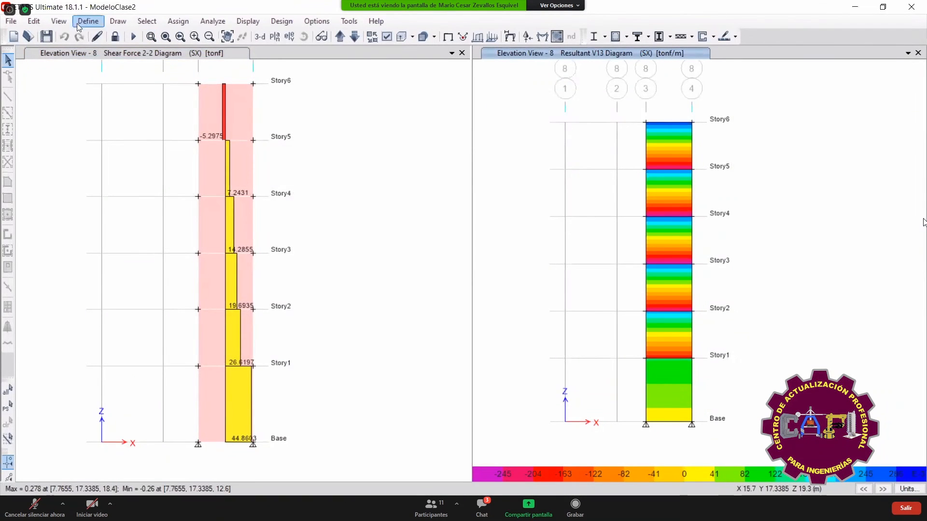
- Change the V13 resultant diagram window from elevation 8 to a flat 3-D view facing the XZ plane
{"action": "left_click", "coordinate": [58, 26]}
{"action": "left_click", "coordinate": [76, 39]}
{"action": "left_click_drag", "start_coordinate": [401, 316], "coordinate": [383, 316]}
{"action": "type", "text": "0"}
{"action": "left_click", "coordinate": [434, 355]}
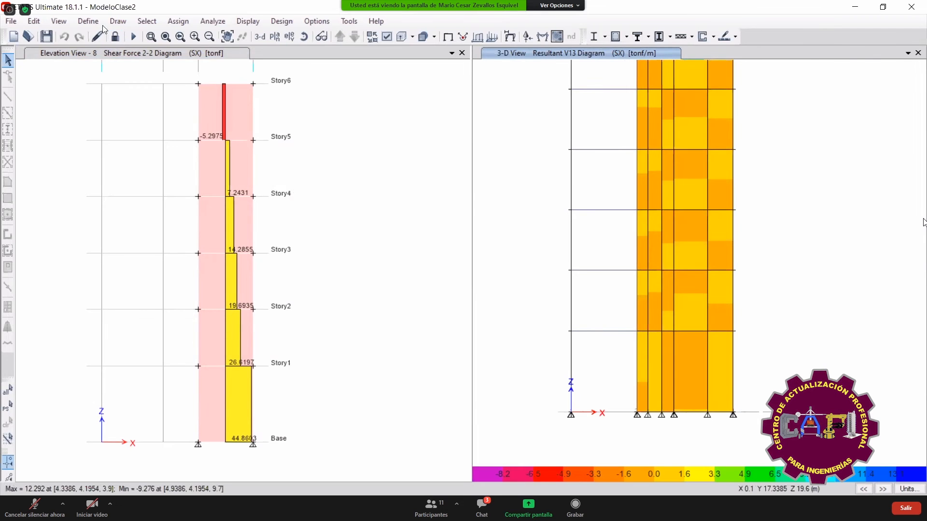
- Draw a section cut just above the base from about X = -0.81 m to 8.98 m and compare its SX shear with Excel cell G85
{"action": "left_click", "coordinate": [117, 21]}
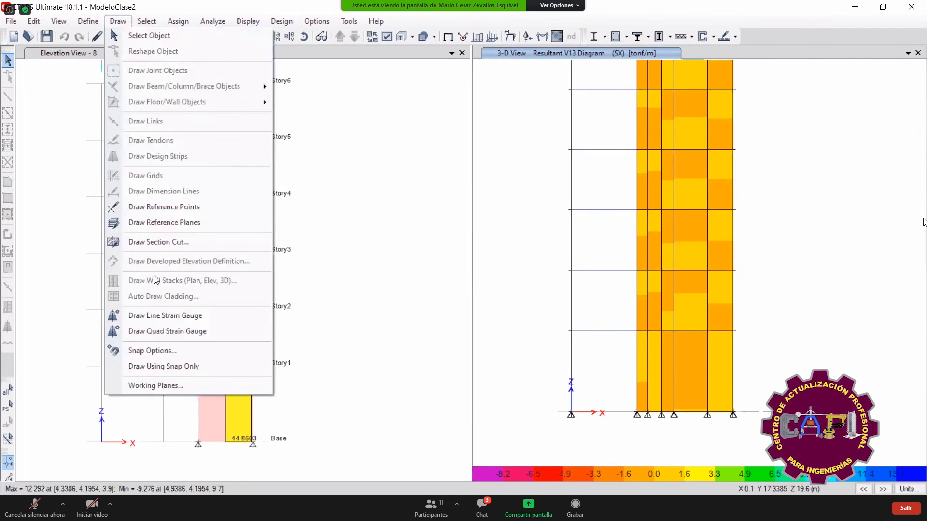
{"action": "left_click", "coordinate": [146, 247]}
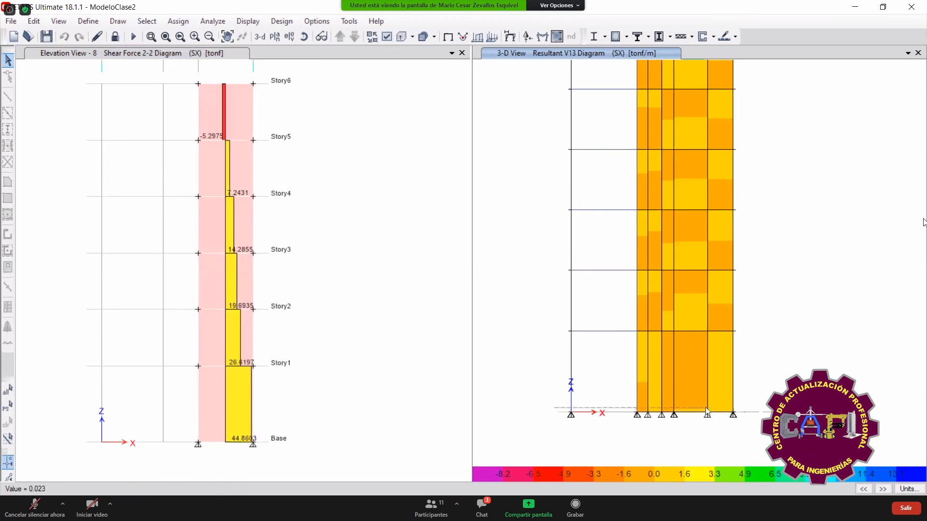
{"action": "left_click_drag", "start_coordinate": [555, 408], "coordinate": [760, 413]}
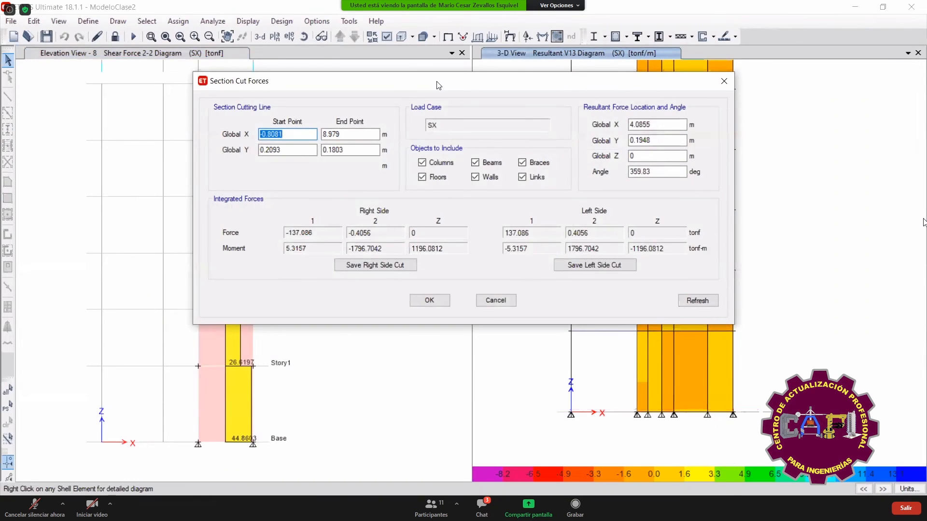
{"action": "left_click_drag", "start_coordinate": [439, 86], "coordinate": [608, 108]}
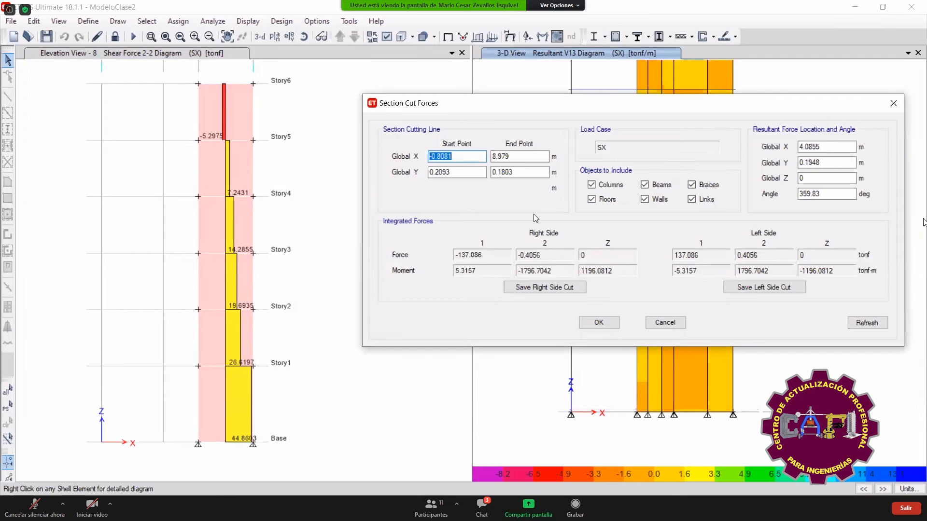
{"action": "key", "text": "alt+Tab"}
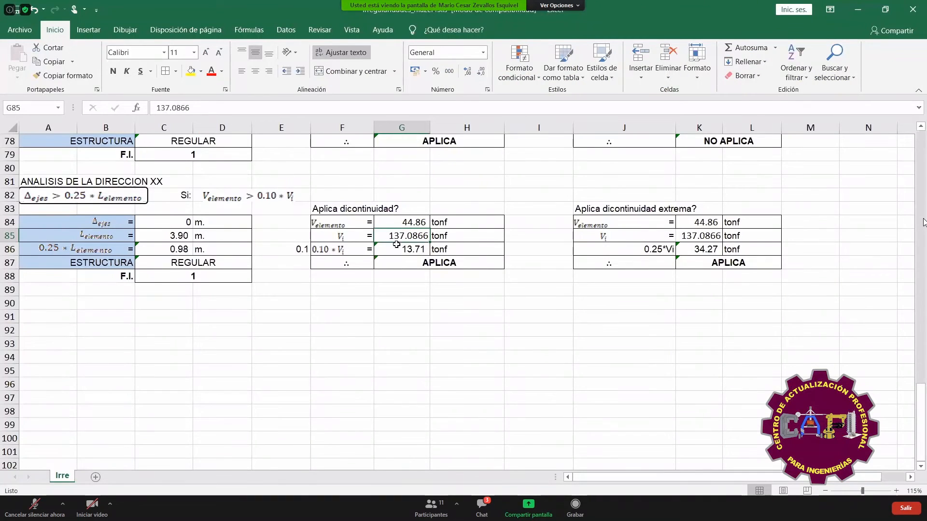
{"action": "key", "text": "alt+Tab"}
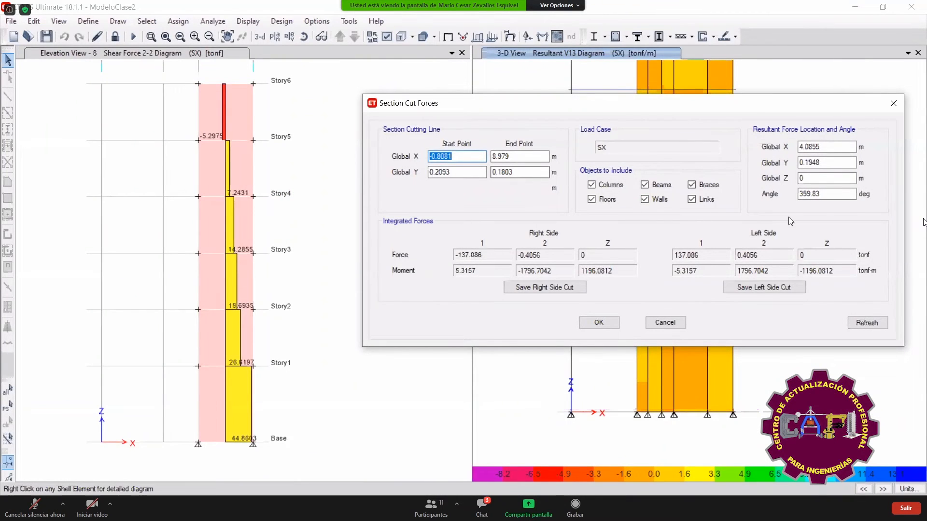
{"action": "left_click", "coordinate": [672, 325]}
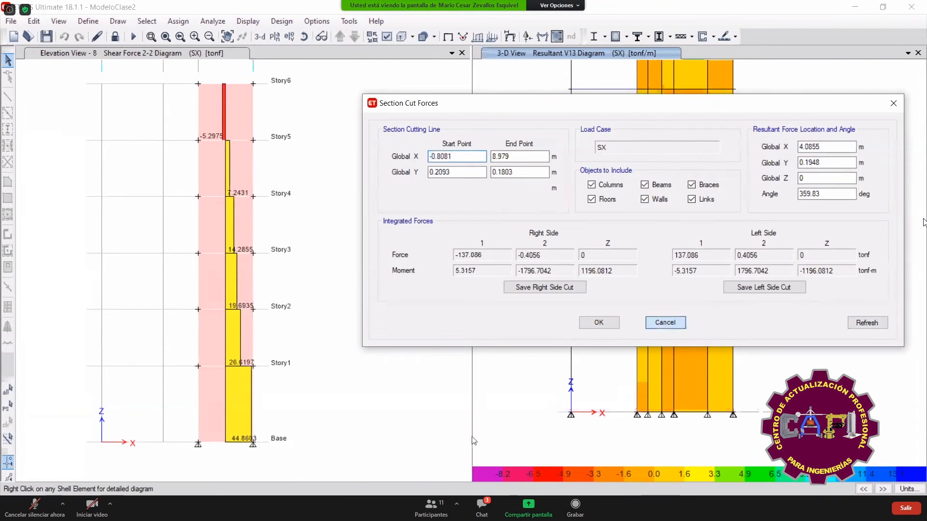
- Return to Excel and compare the YY and XX element shears, examining the XX discontinuity check against 10% of the story shear
{"action": "key", "text": "alt+Tab"}
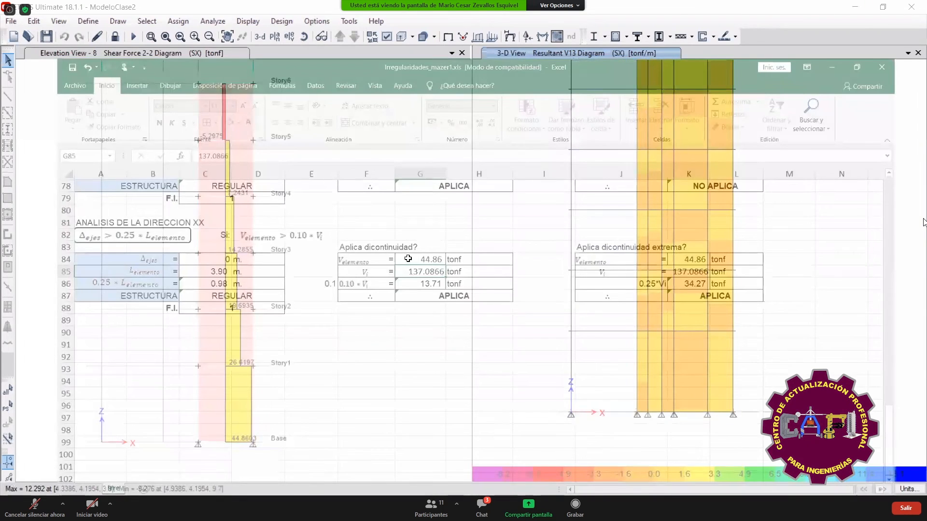
{"action": "scroll", "coordinate": [397, 358], "scroll_direction": "up", "scroll_amount": 1}
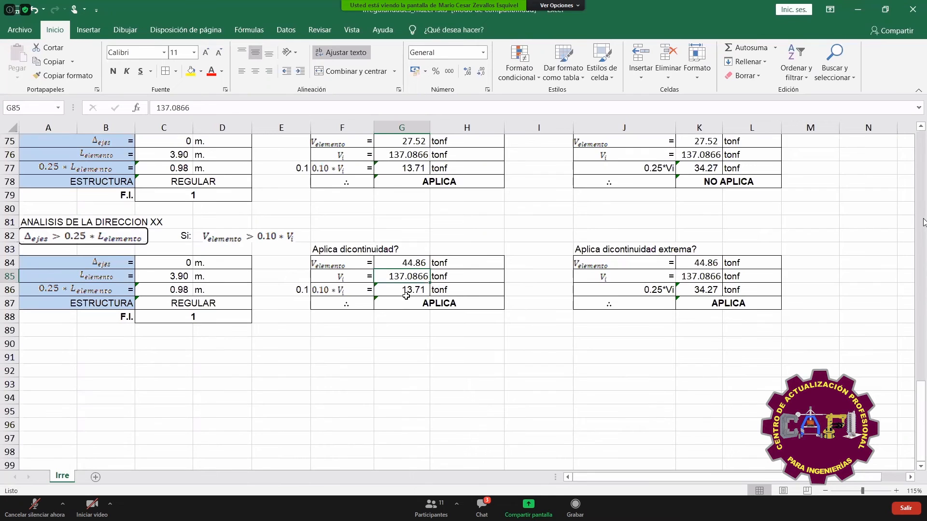
{"action": "left_click", "coordinate": [410, 264]}
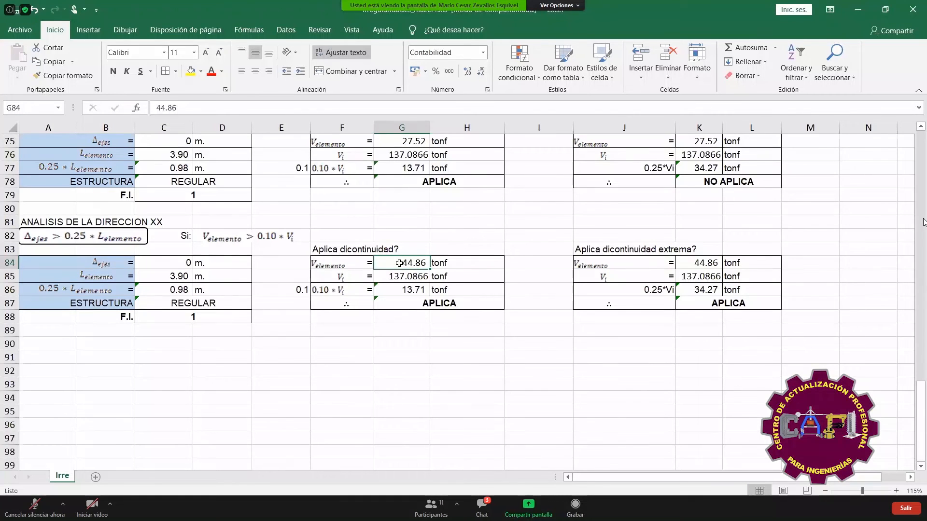
{"action": "scroll", "coordinate": [401, 269], "scroll_direction": "up", "scroll_amount": 1}
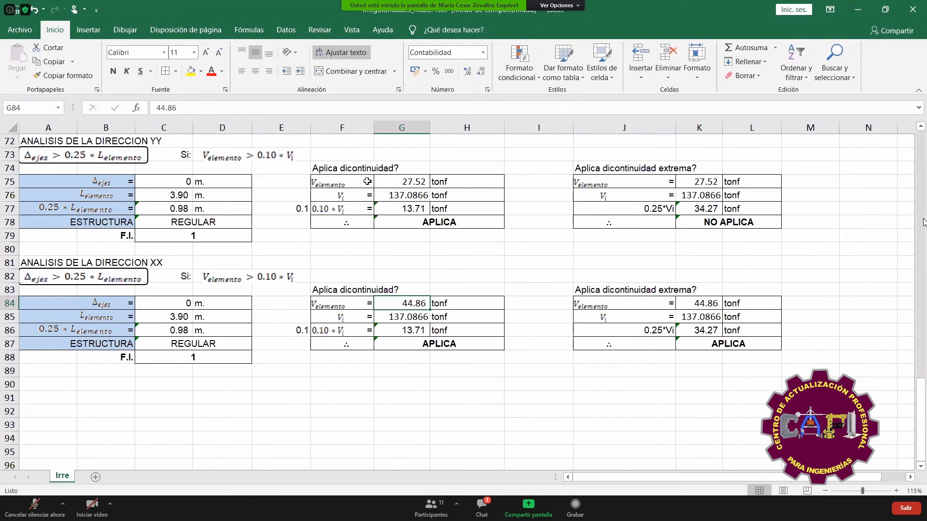
{"action": "left_click", "coordinate": [408, 184]}
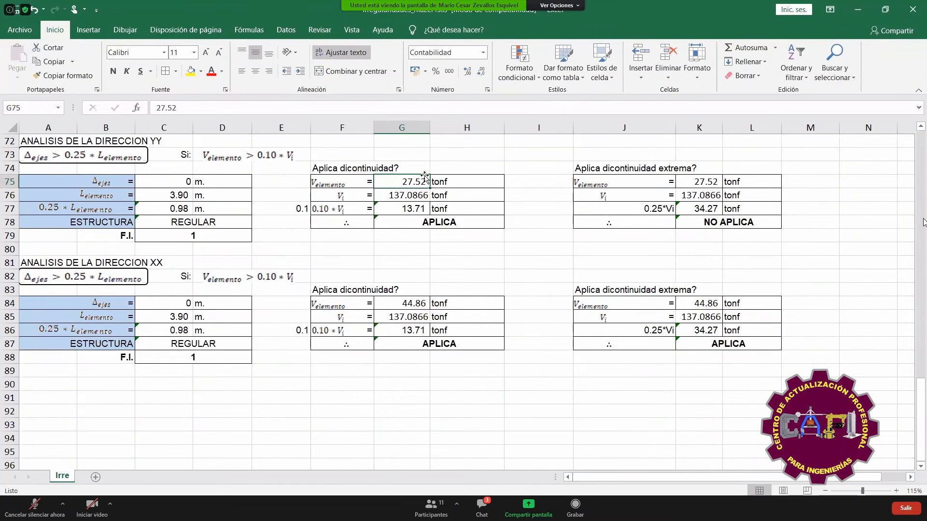
{"action": "left_click", "coordinate": [413, 304]}
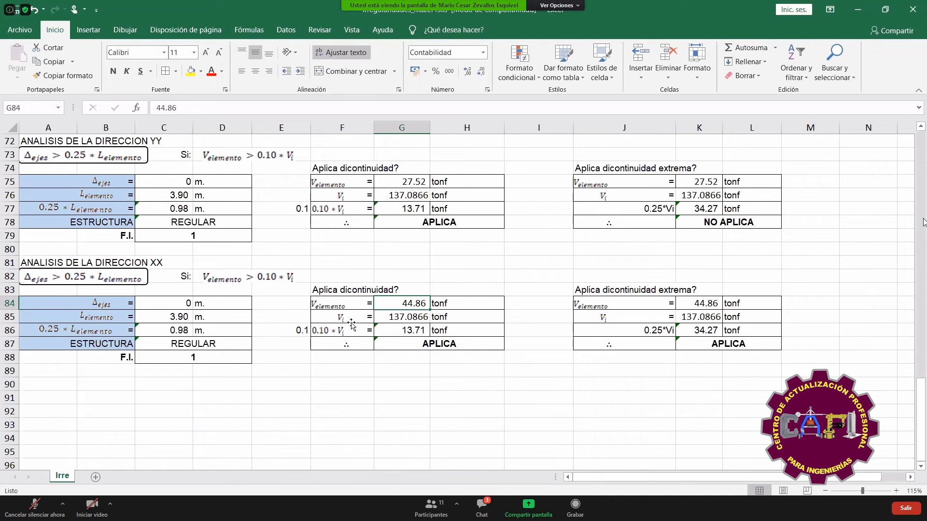
{"action": "left_click", "coordinate": [436, 347]}
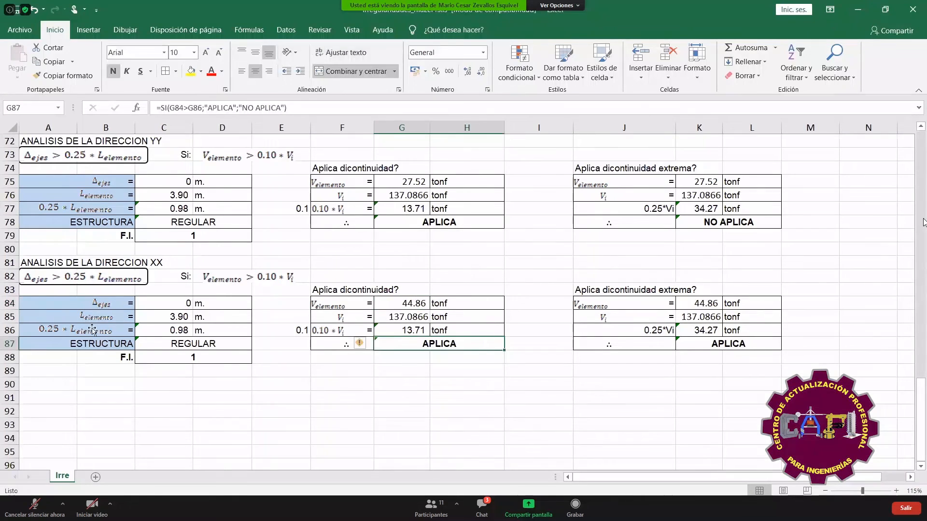
{"action": "left_click", "coordinate": [76, 309]}
- Examine the XX extreme discontinuity check, including the 0.25*Vi formula in K86 and the result formula in K87
{"action": "left_click", "coordinate": [596, 292]}
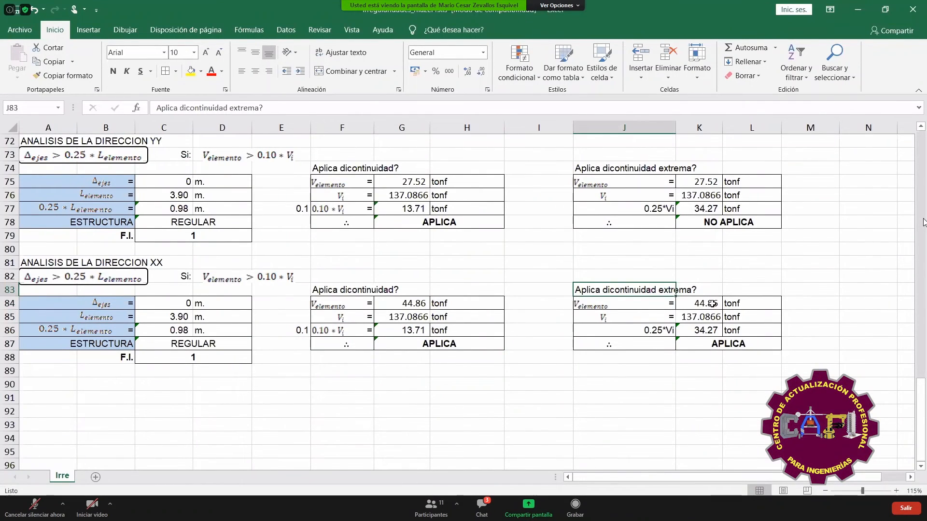
{"action": "double_click", "coordinate": [695, 331]}
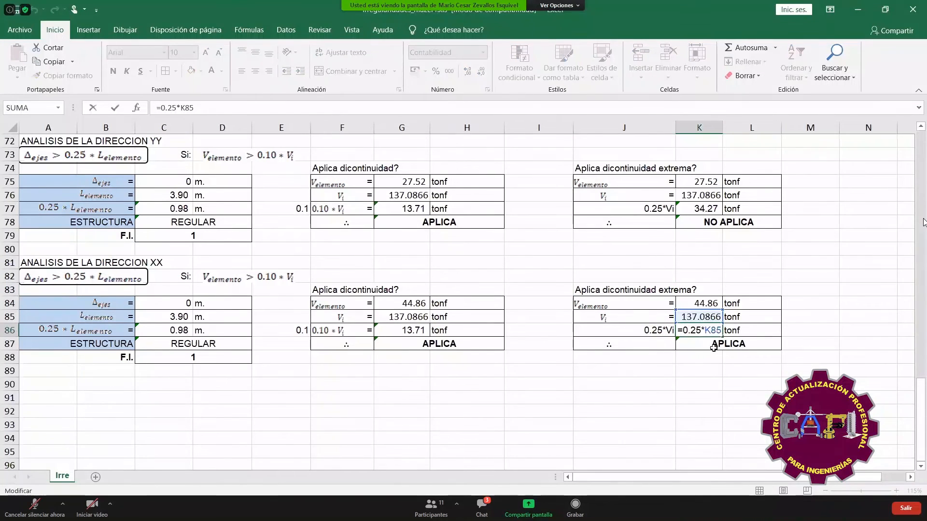
{"action": "left_click", "coordinate": [739, 343]}
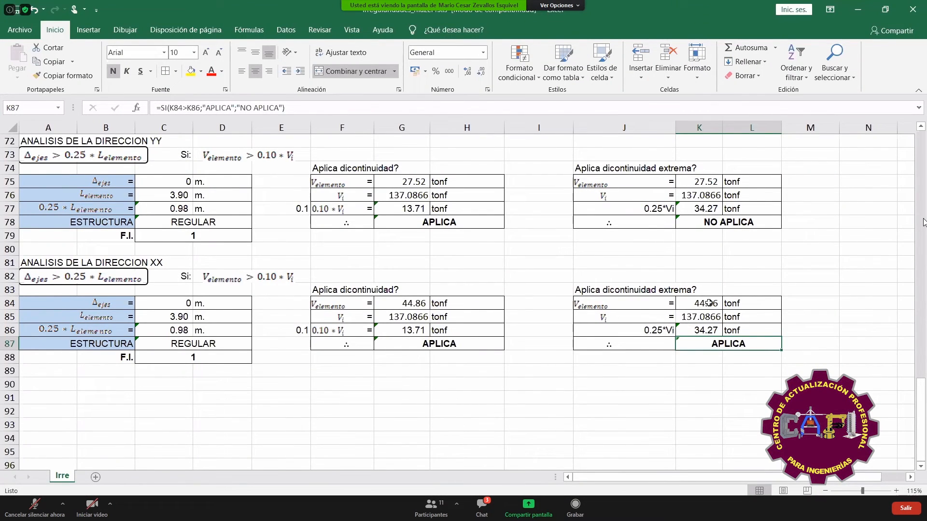
{"action": "left_click_drag", "start_coordinate": [586, 289], "coordinate": [754, 341]}
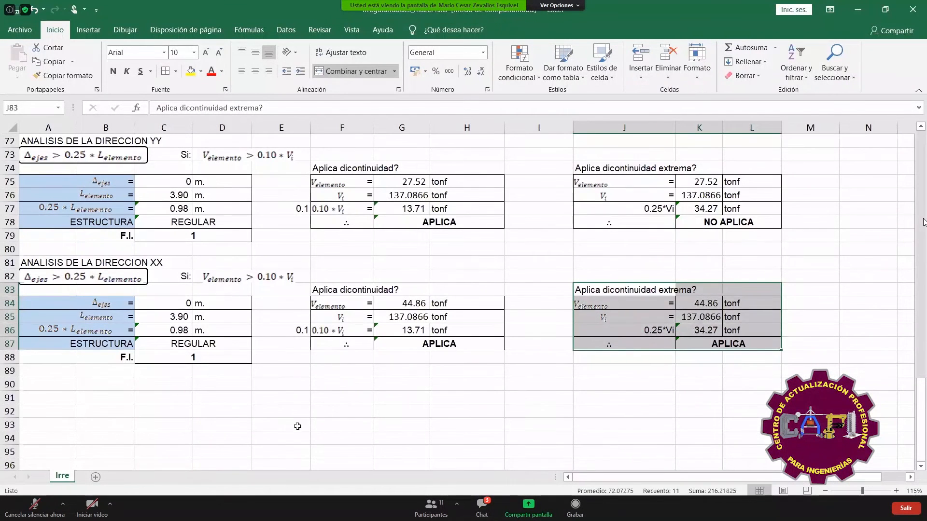
{"action": "left_click", "coordinate": [264, 436]}
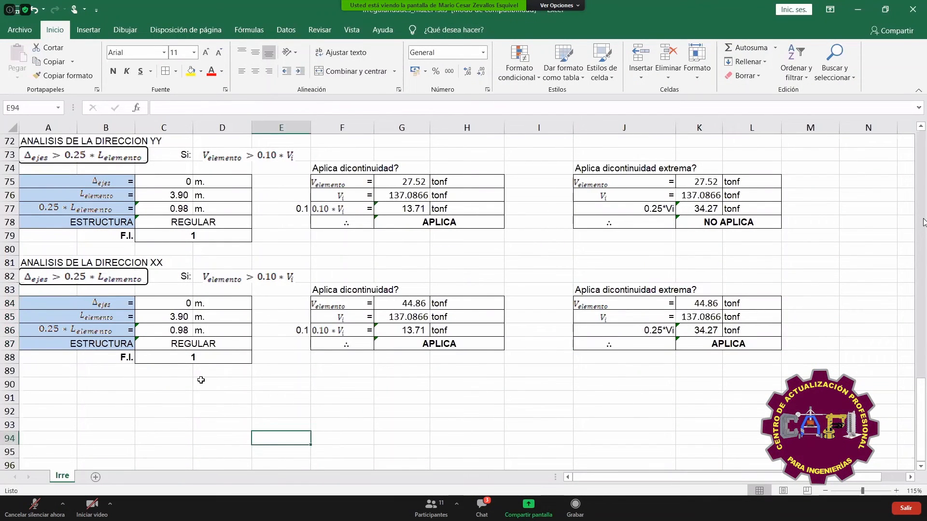
- Set the XX block's axis offset in C84 to 1 m, and switch to the PowerPoint slide on extreme discontinuity
{"action": "scroll", "coordinate": [155, 174], "scroll_direction": "up", "scroll_amount": 1}
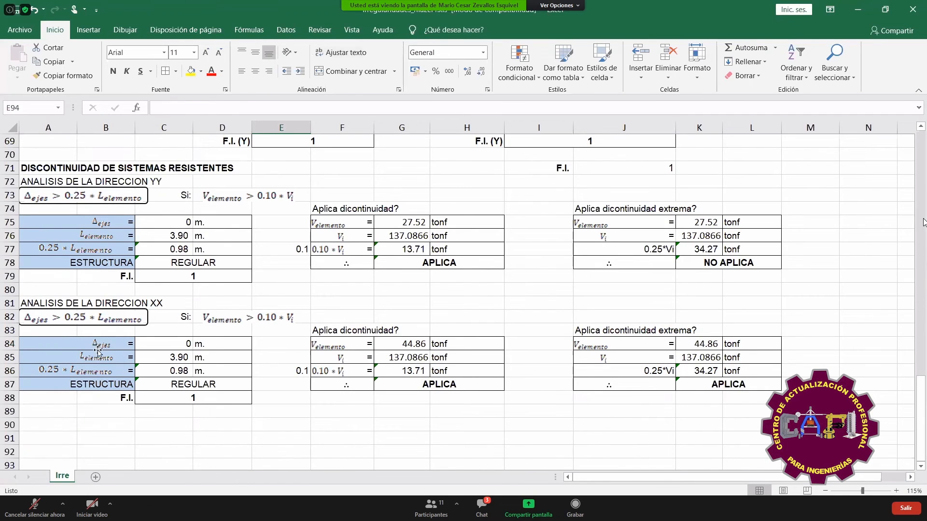
{"action": "left_click", "coordinate": [155, 343]}
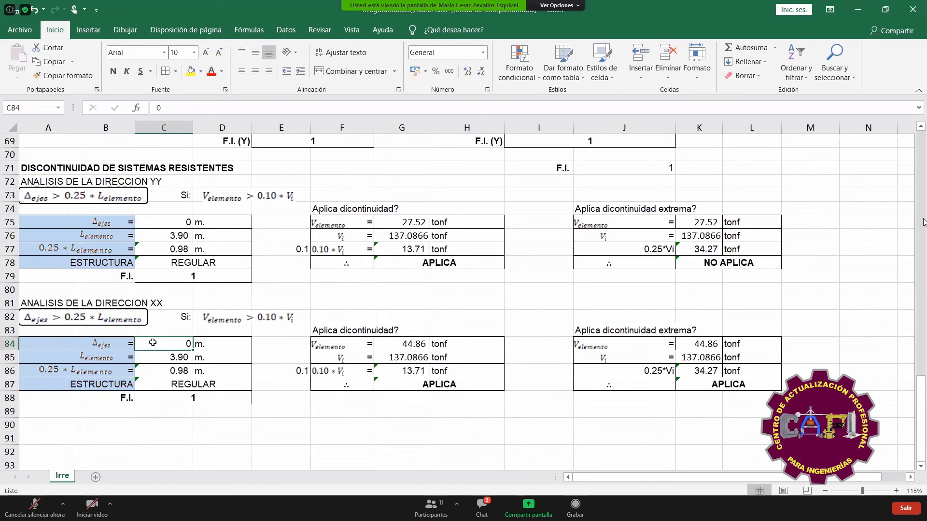
{"action": "type", "text": "1"}
{"action": "key", "text": "Return"}
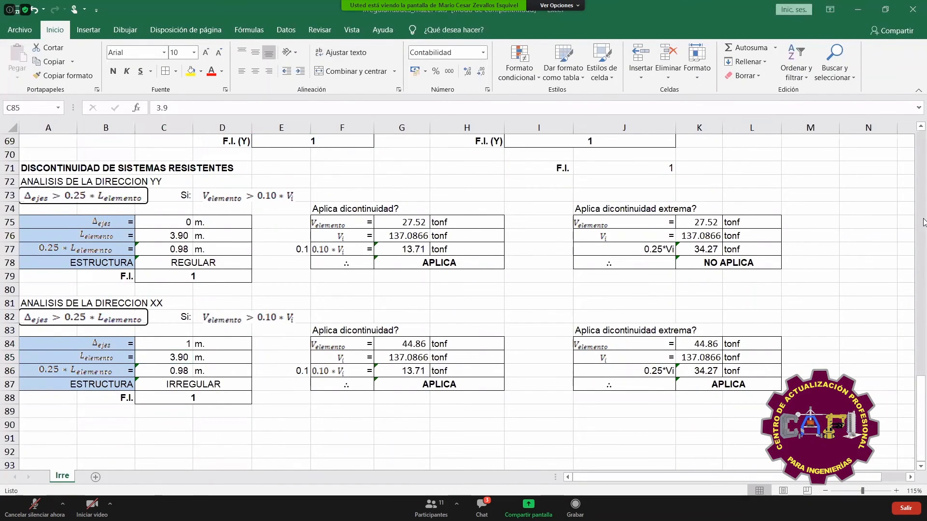
{"action": "key", "text": "alt+Tab"}
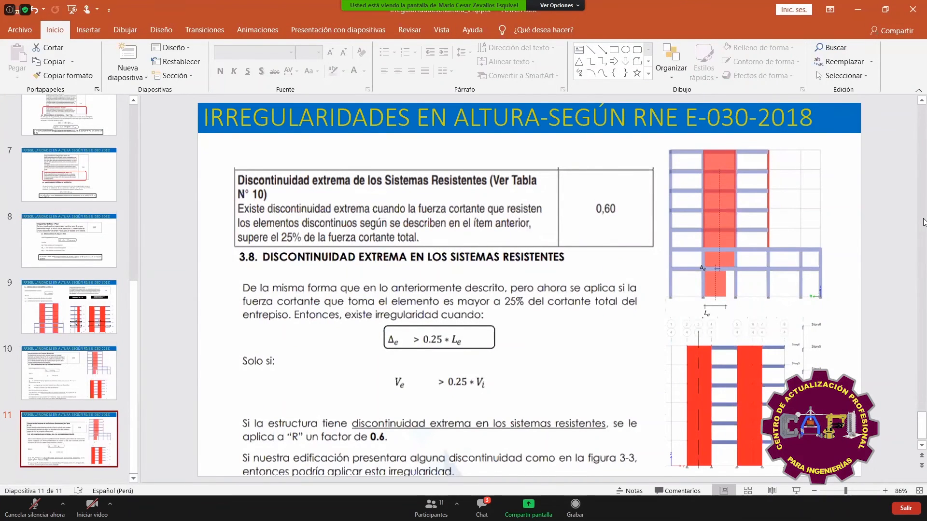
- Return to Excel and set the axis offset in C84 of the XX discontinuity block to 0 m
{"action": "key", "text": "alt+Tab"}
{"action": "left_click", "coordinate": [315, 434]}
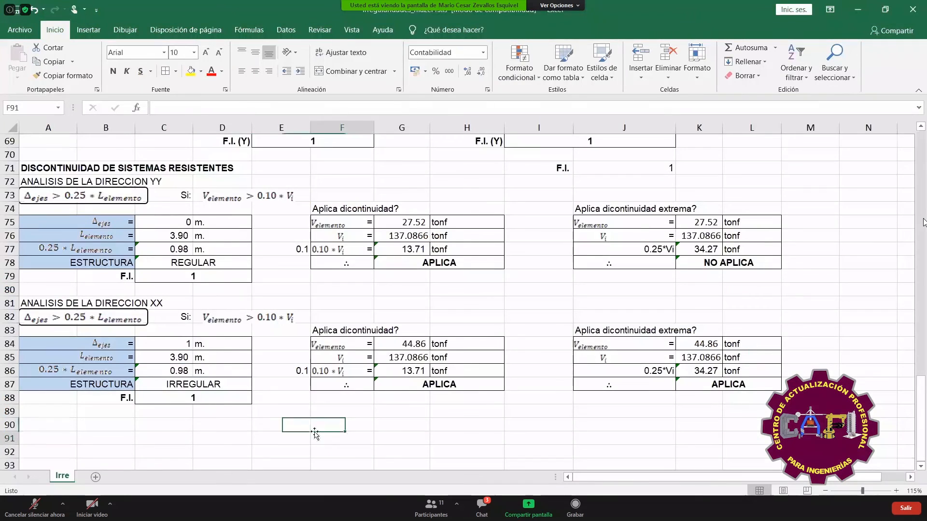
{"action": "left_click", "coordinate": [177, 343]}
{"action": "type", "text": "0"}
{"action": "key", "text": "Return"}
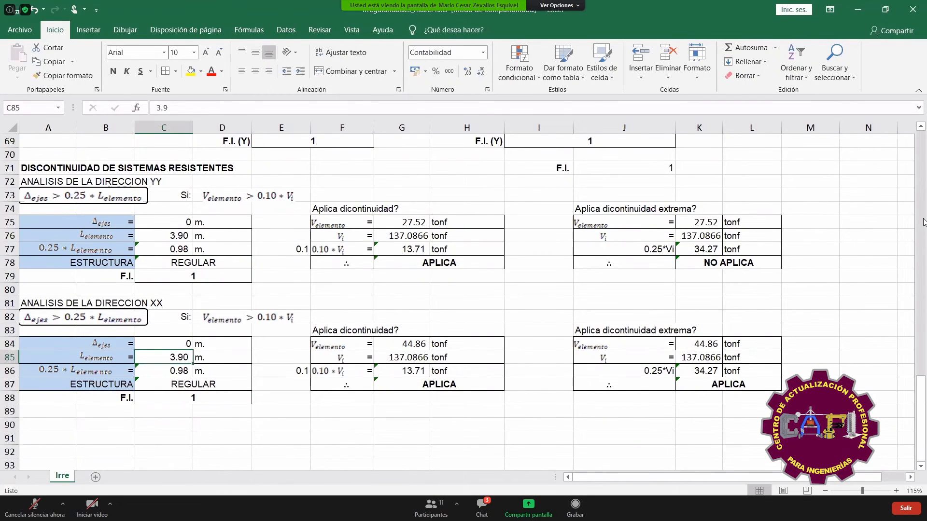
- Switch to ETABS and display Elevation View 8 without force diagrams to check the PX1 wall's axis alignment from Base to Story6
{"action": "key", "text": "alt+Tab"}
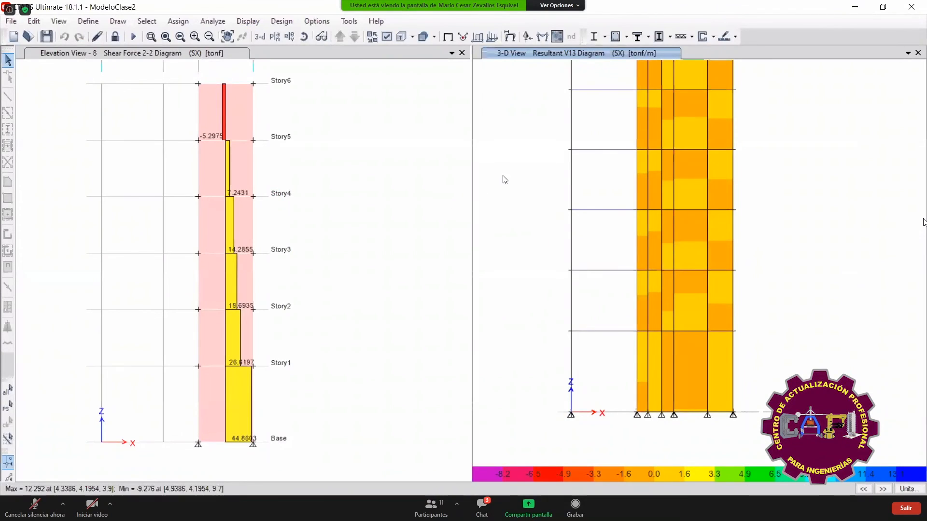
{"action": "left_click", "coordinate": [446, 181]}
{"action": "left_click", "coordinate": [528, 176]}
{"action": "left_click", "coordinate": [403, 122]}
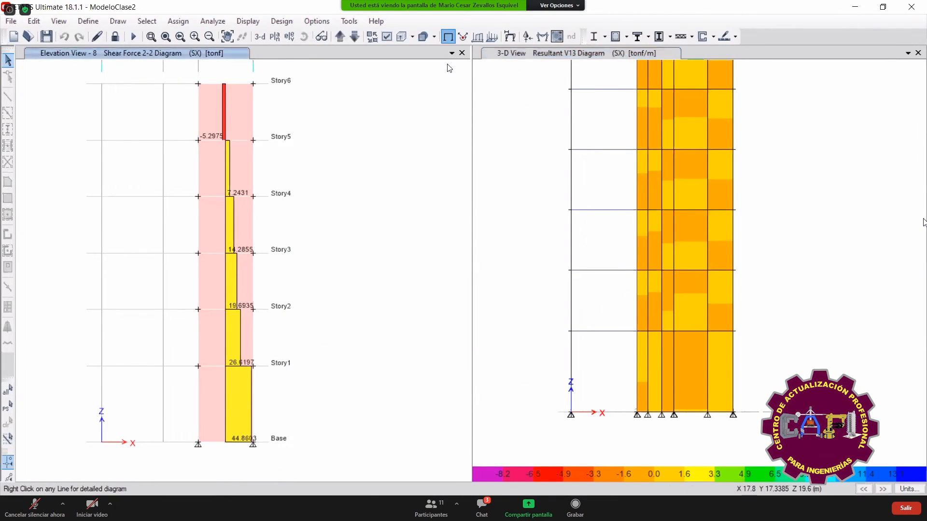
{"action": "left_click", "coordinate": [448, 36]}
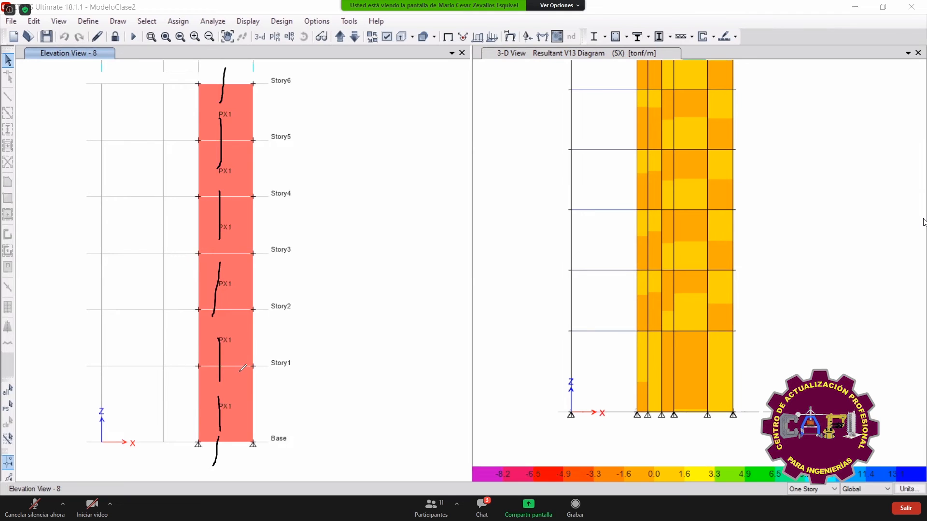
{"action": "left_click", "coordinate": [703, 79]}
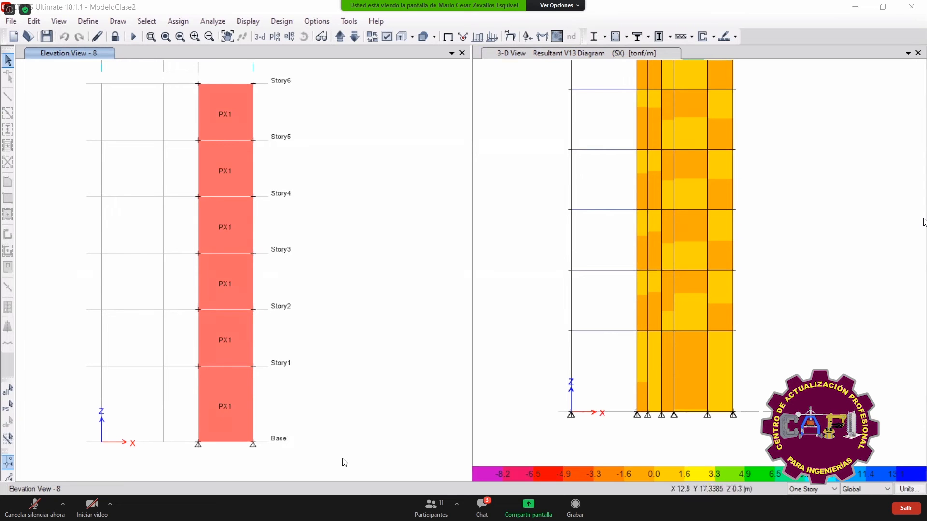
- Return to Excel and look back through the irregularity tables up to the story stiffness table in row 1
{"action": "left_click", "coordinate": [357, 510]}
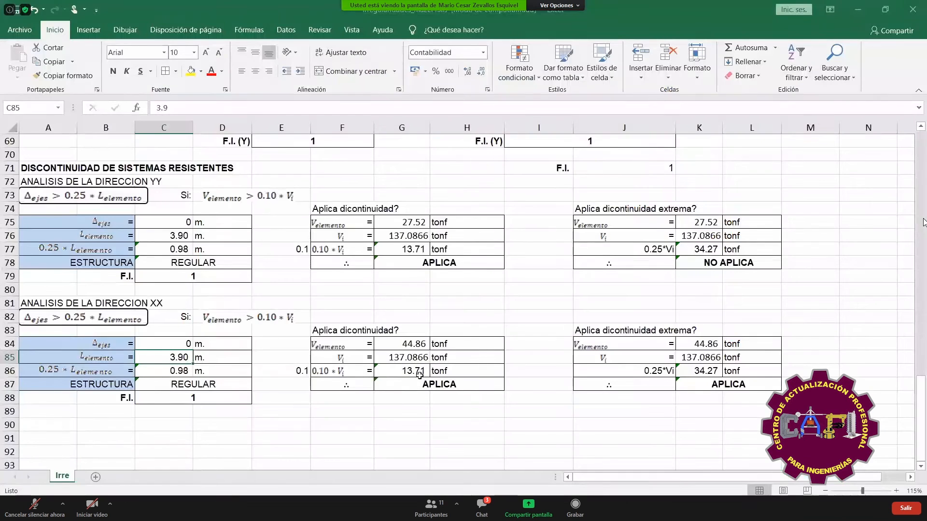
{"action": "left_click", "coordinate": [191, 409]}
{"action": "scroll", "coordinate": [203, 411], "scroll_direction": "up", "scroll_amount": 18}
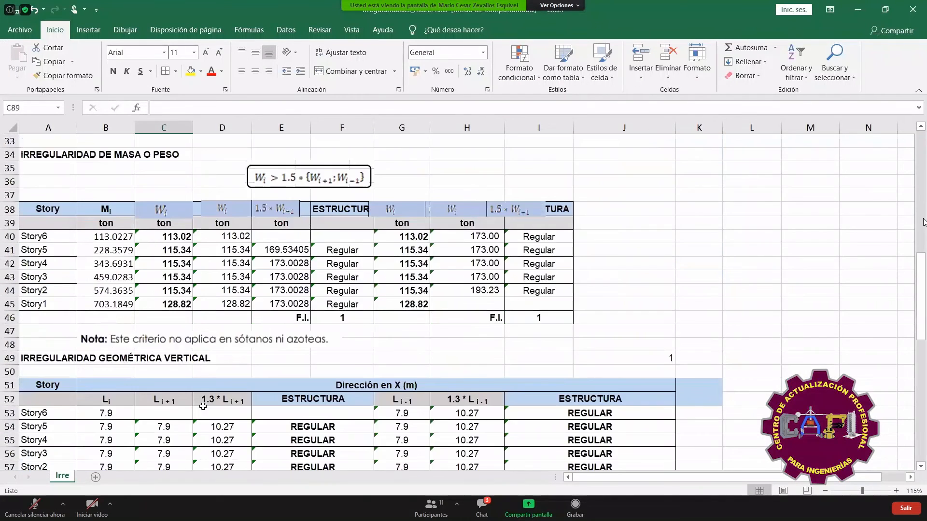
{"action": "scroll", "coordinate": [384, 377], "scroll_direction": "up", "scroll_amount": 5}
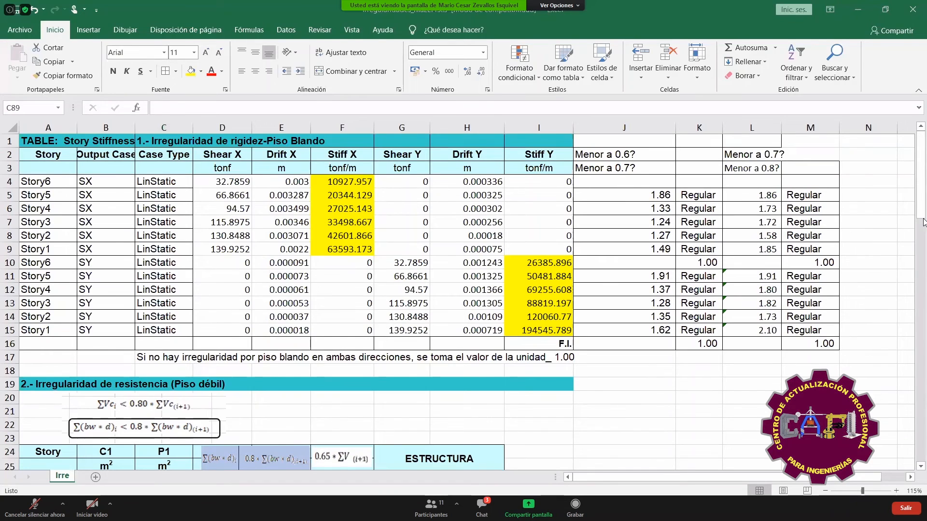
- Open the workbook ESPECTRO E030.2014_DS-003-2016.xlsx from the Curso CAPI Ingeniería_ subfolder 1. Diseño Sismoresistente
{"action": "key", "text": "alt+Tab"}
{"action": "left_click", "coordinate": [420, 12]}
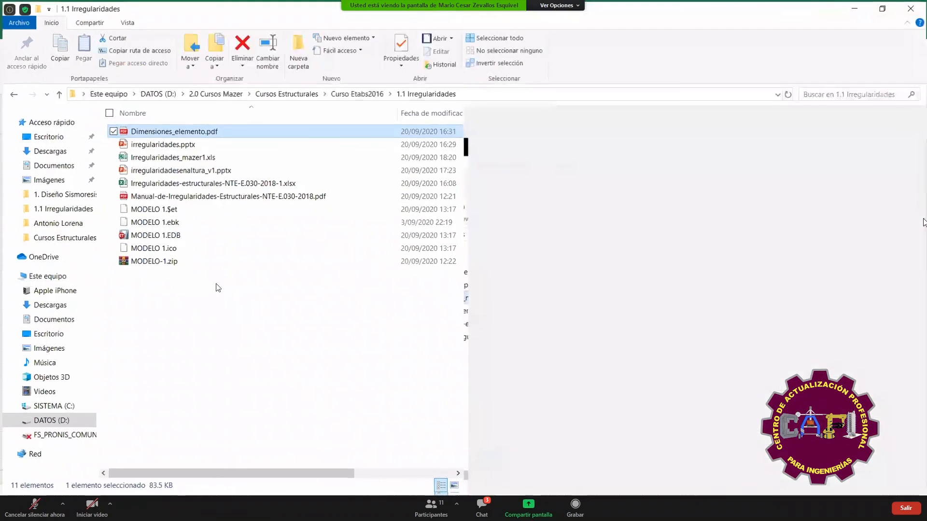
{"action": "left_click", "coordinate": [216, 284]}
{"action": "left_click", "coordinate": [14, 94]}
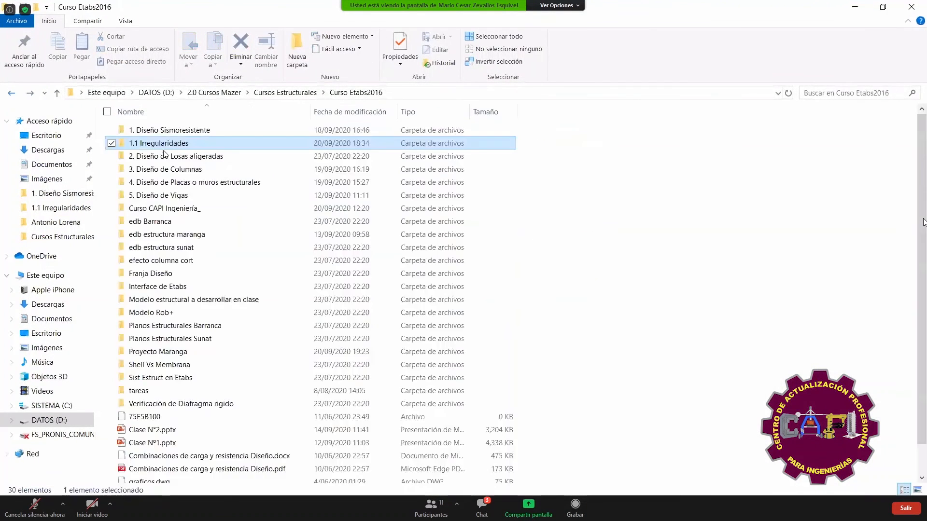
{"action": "double_click", "coordinate": [169, 209]}
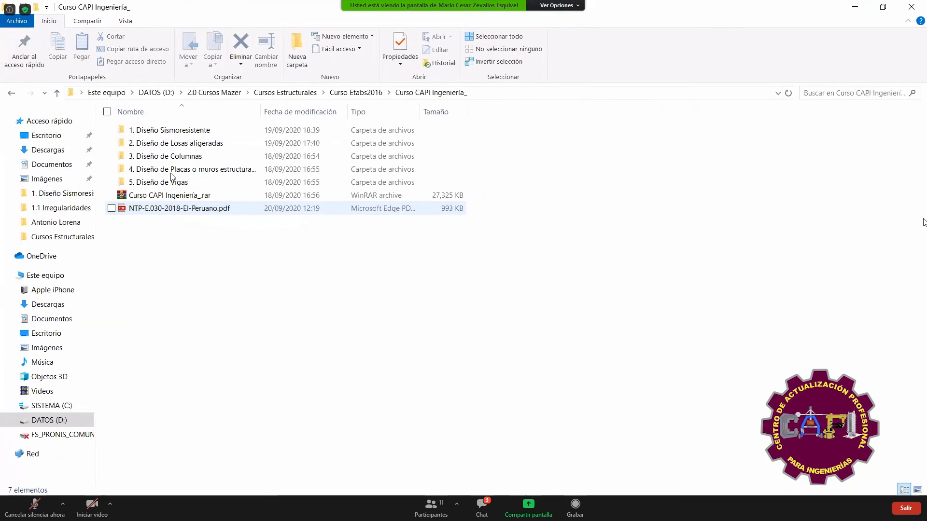
{"action": "double_click", "coordinate": [169, 130]}
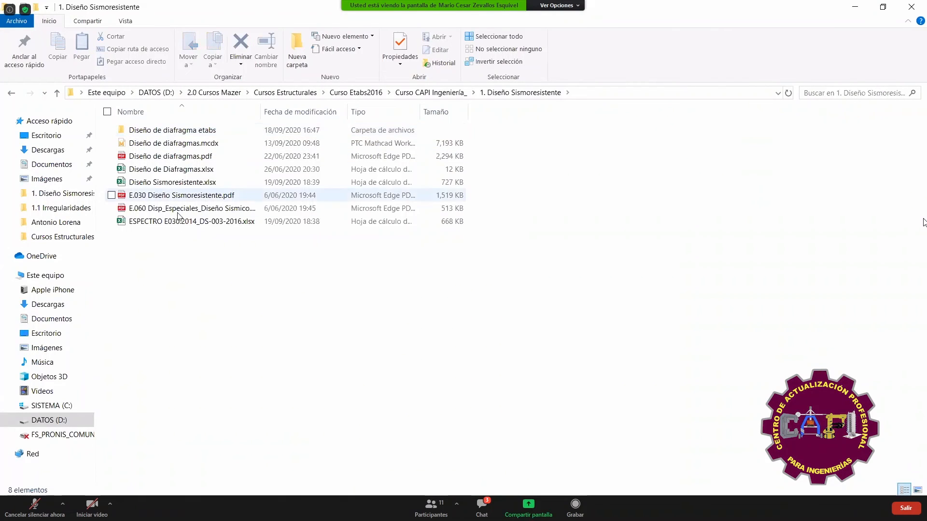
{"action": "left_click", "coordinate": [179, 220]}
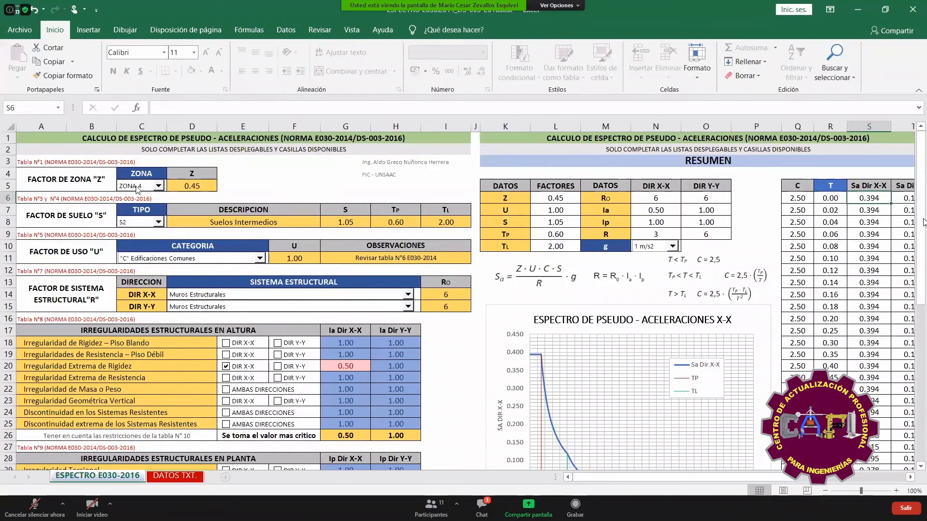
- Keep ZONA 4 and Muros Estructurales in the spectrum sheet, and clear Irregularidad Extrema de Rigidez for DIR X-X
{"action": "left_click", "coordinate": [138, 187]}
{"action": "left_click", "coordinate": [137, 195]}
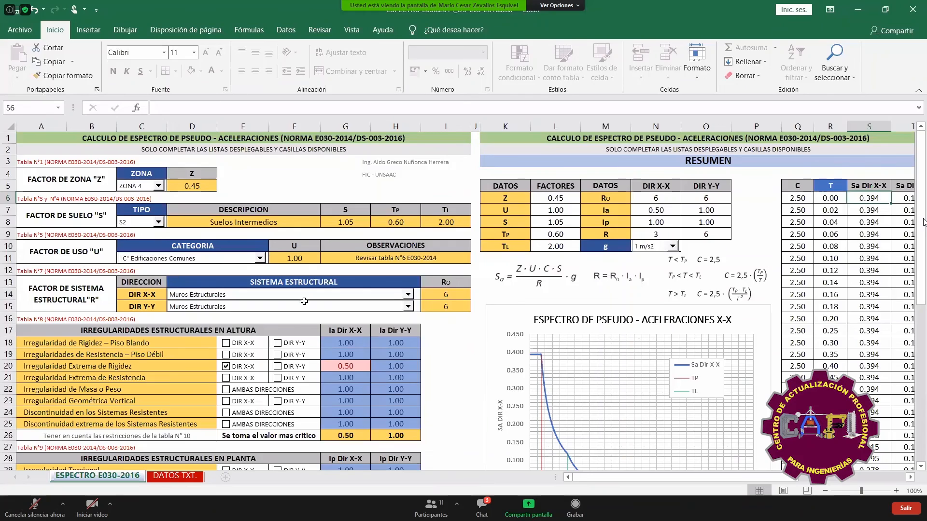
{"action": "scroll", "coordinate": [82, 265], "scroll_direction": "up", "scroll_amount": 2, "text": "ctrl"}
{"action": "scroll", "coordinate": [379, 235], "scroll_direction": "left", "scroll_amount": 2}
{"action": "scroll", "coordinate": [379, 234], "scroll_direction": "down", "scroll_amount": 1}
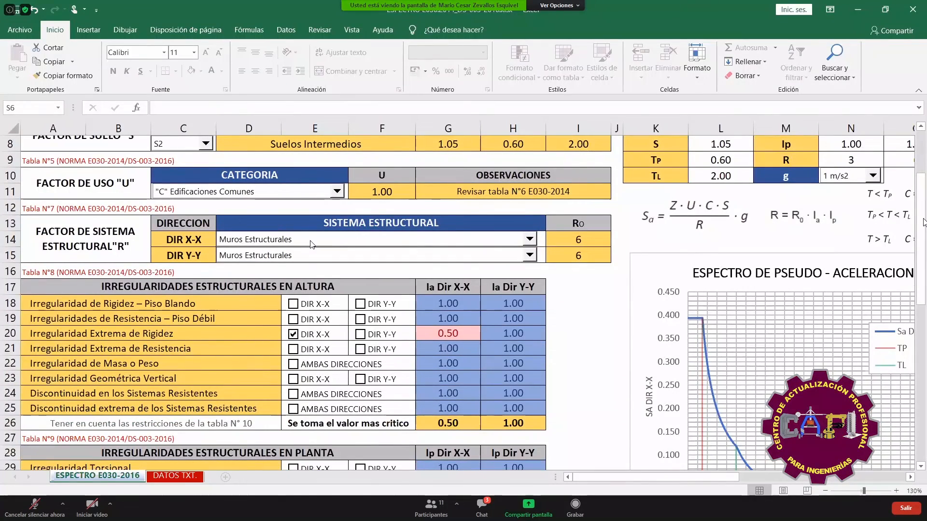
{"action": "scroll", "coordinate": [307, 240], "scroll_direction": "down", "scroll_amount": 3}
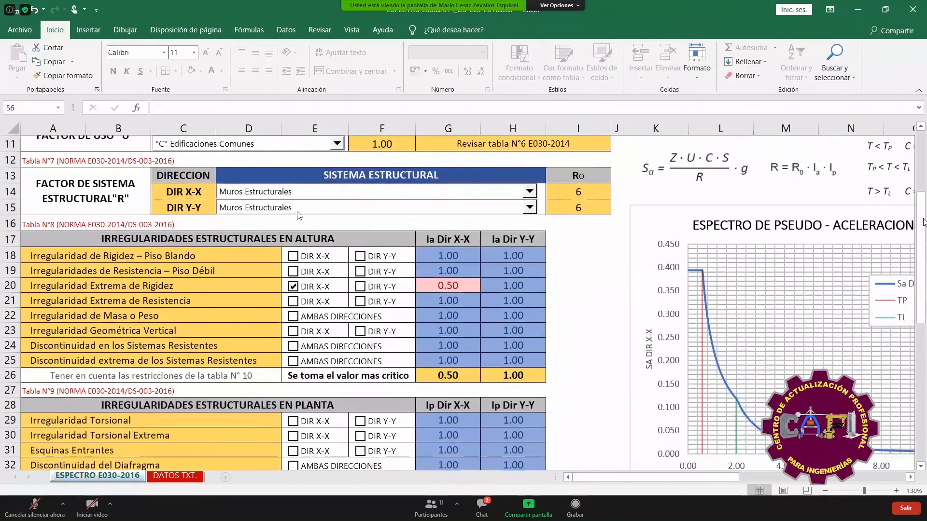
{"action": "left_click", "coordinate": [290, 193]}
{"action": "scroll", "coordinate": [283, 198], "scroll_direction": "up", "scroll_amount": 1}
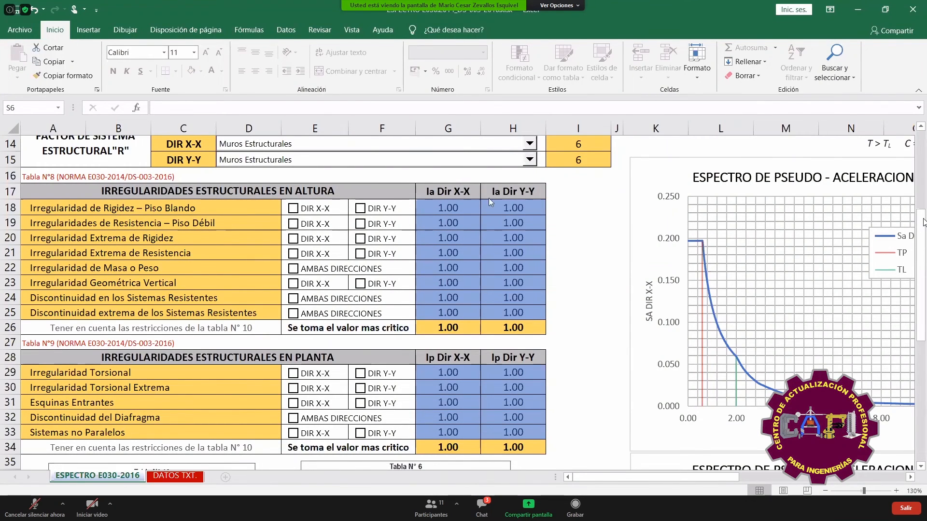
- Arrange the spectrum and irregularities workbooks side by side, zoomed to 100% and 70% respectively
{"action": "key", "text": "super+Left"}
{"action": "left_click", "coordinate": [570, 147]}
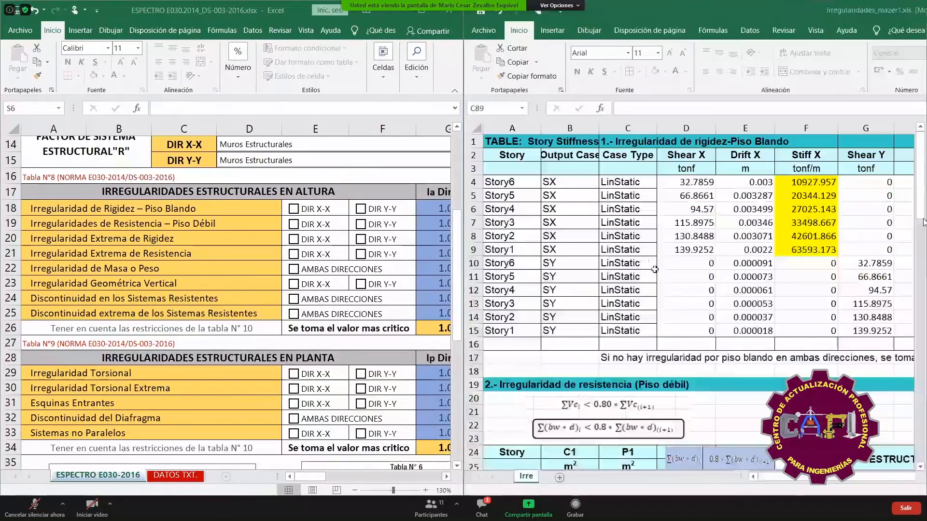
{"action": "scroll", "coordinate": [225, 267], "scroll_direction": "down", "scroll_amount": 3}
{"action": "scroll", "coordinate": [221, 289], "scroll_direction": "down", "scroll_amount": 1}
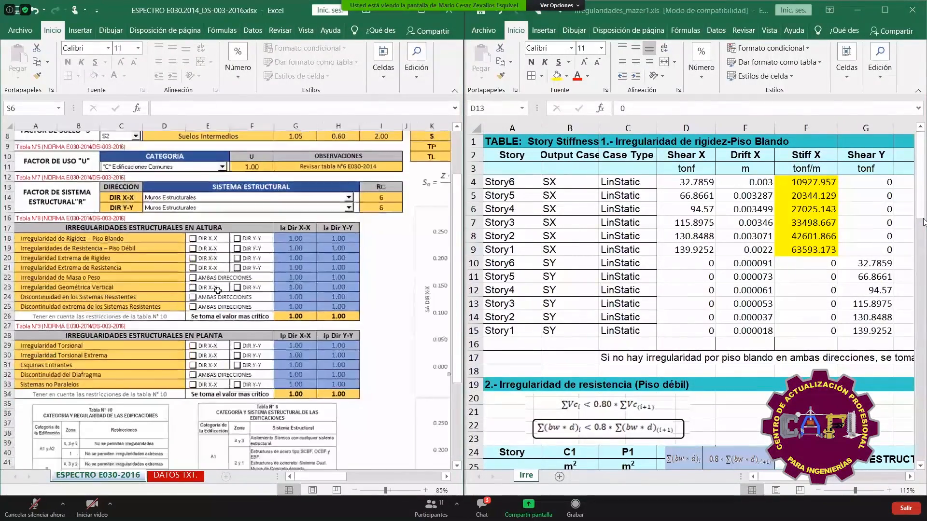
{"action": "scroll", "coordinate": [725, 302], "scroll_direction": "up", "scroll_amount": 1}
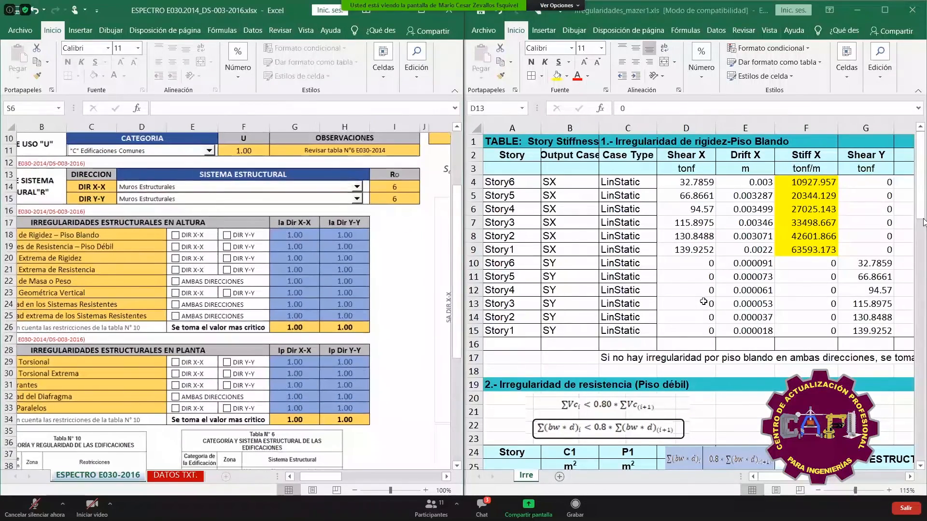
{"action": "scroll", "coordinate": [708, 299], "scroll_direction": "down", "scroll_amount": 1}
{"action": "scroll", "coordinate": [711, 296], "scroll_direction": "down", "scroll_amount": 2}
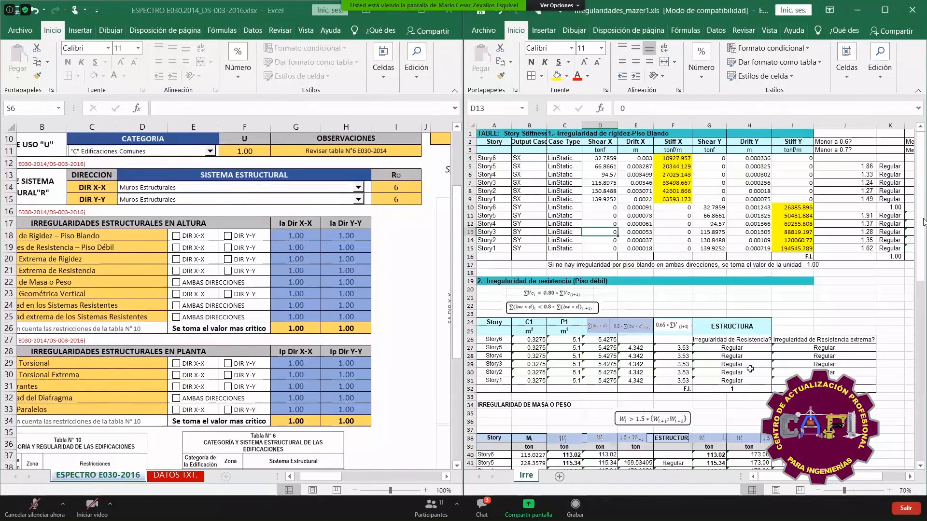
- Examine the soft-story limits in row 3, the formula in K5 and the stiffness check results in K5:M15
{"action": "left_click_drag", "start_coordinate": [861, 476], "coordinate": [870, 477]}
{"action": "scroll", "coordinate": [799, 369], "scroll_direction": "down", "scroll_amount": 2}
{"action": "scroll", "coordinate": [781, 347], "scroll_direction": "up", "scroll_amount": 2}
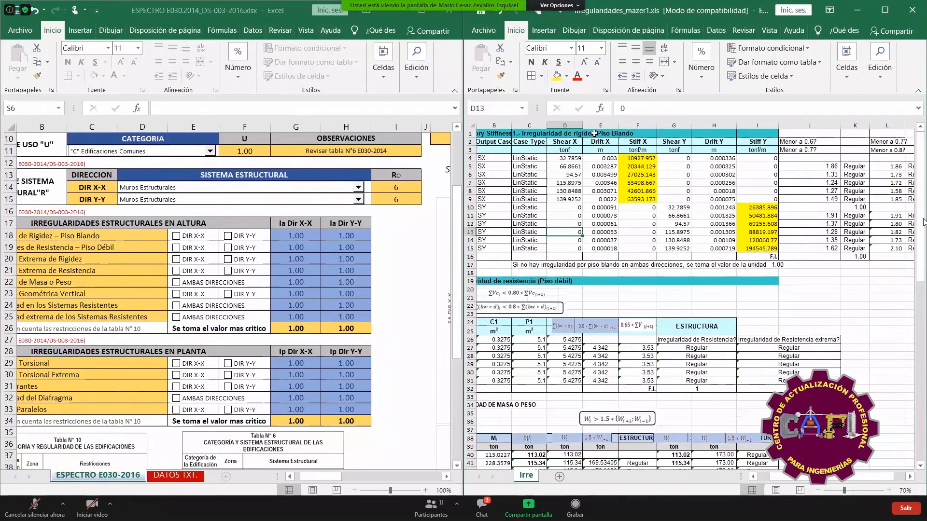
{"action": "left_click", "coordinate": [909, 476]}
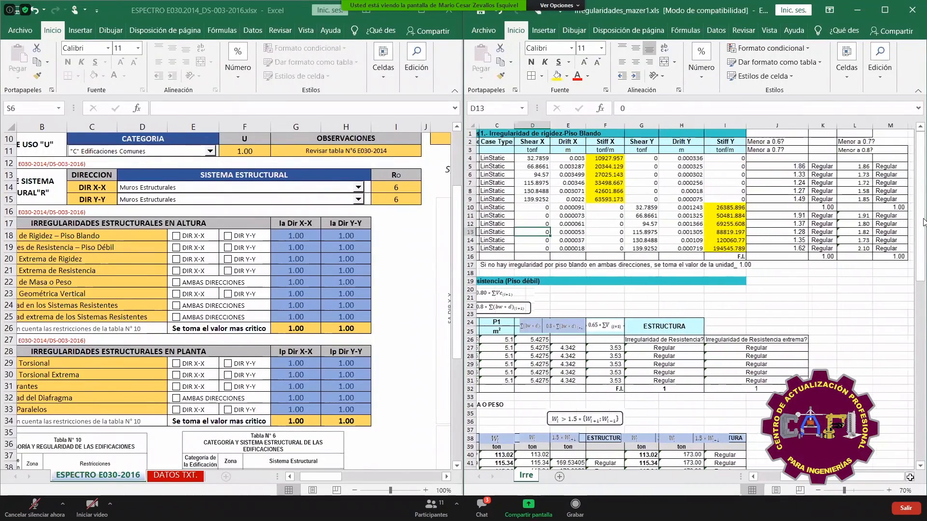
{"action": "left_click", "coordinate": [910, 476]}
{"action": "left_click_drag", "start_coordinate": [724, 150], "coordinate": [810, 151]}
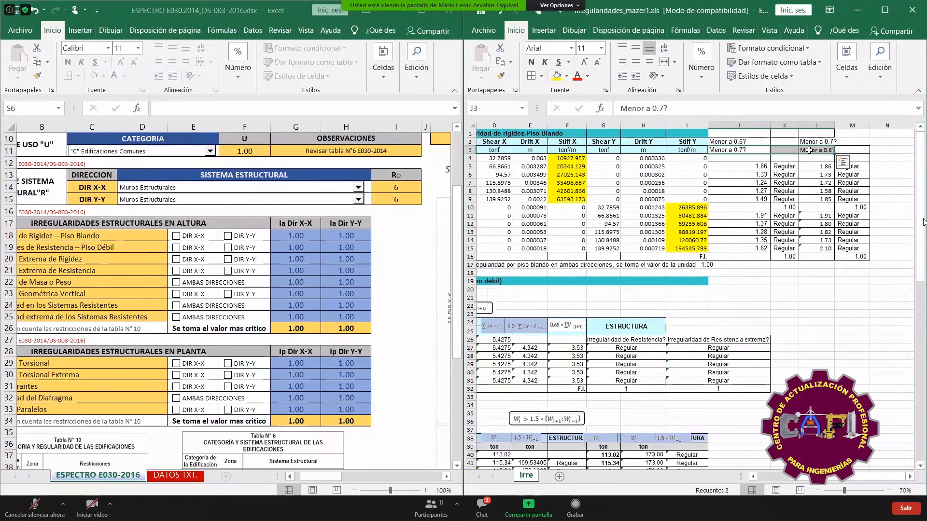
{"action": "left_click", "coordinate": [785, 167]}
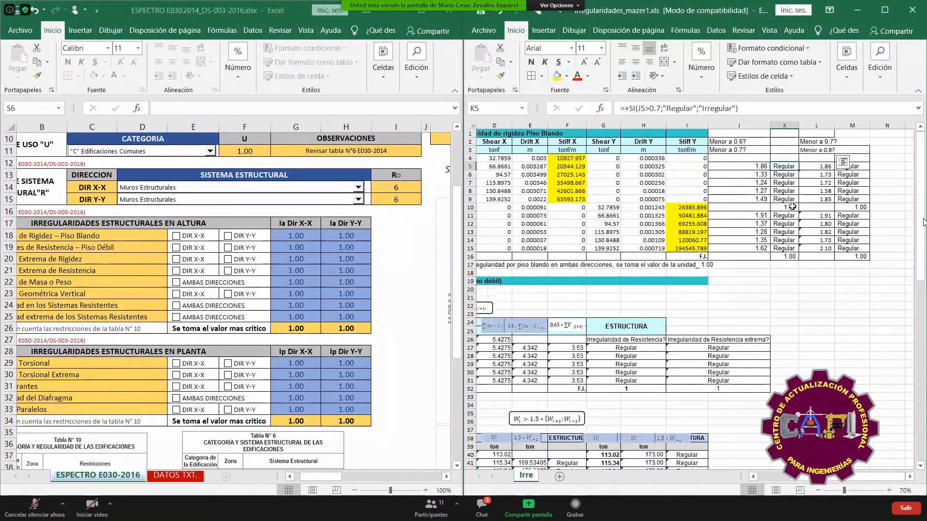
{"action": "left_click_drag", "start_coordinate": [820, 237], "coordinate": [844, 248]}
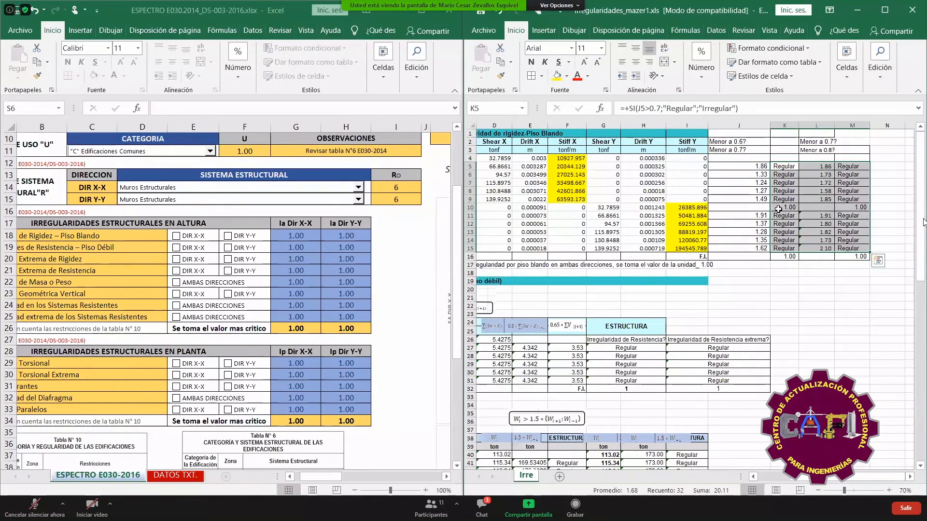
- Try Irregularidad de Rigidez – Piso Blando for DIR X-X, compare its factor with PowerPoint slide 4, and clear it again
{"action": "left_click", "coordinate": [175, 239]}
{"action": "left_click", "coordinate": [176, 238]}
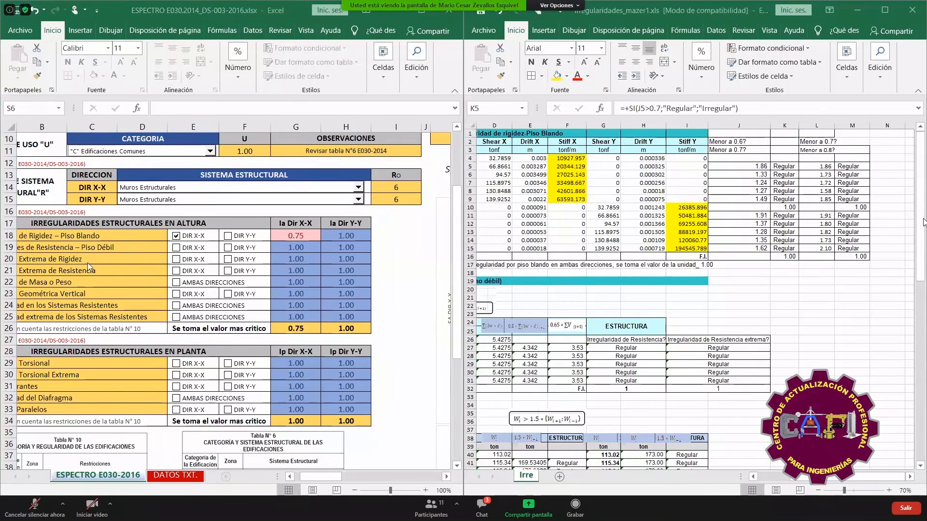
{"action": "key", "text": "alt+Tab"}
{"action": "scroll", "coordinate": [102, 286], "scroll_direction": "up", "scroll_amount": 6}
{"action": "left_click", "coordinate": [98, 320]}
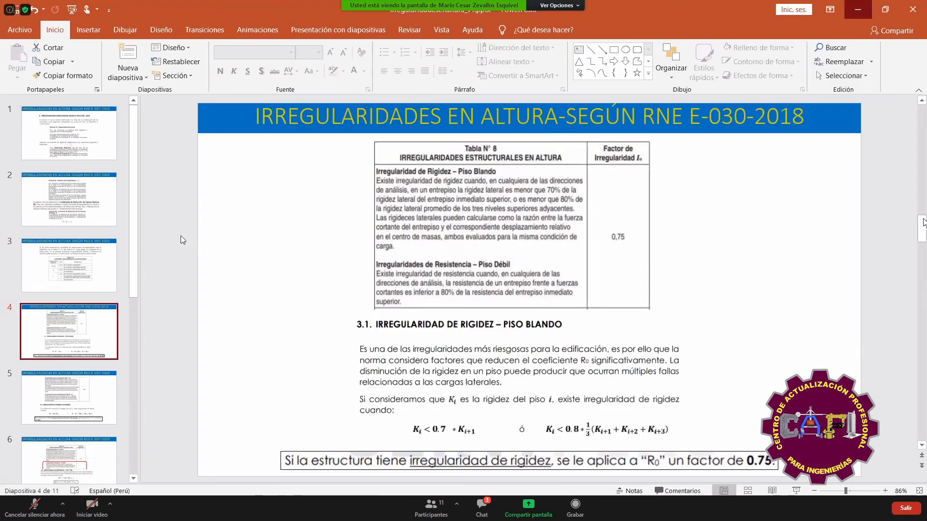
{"action": "left_click", "coordinate": [858, 9]}
{"action": "left_click", "coordinate": [176, 236]}
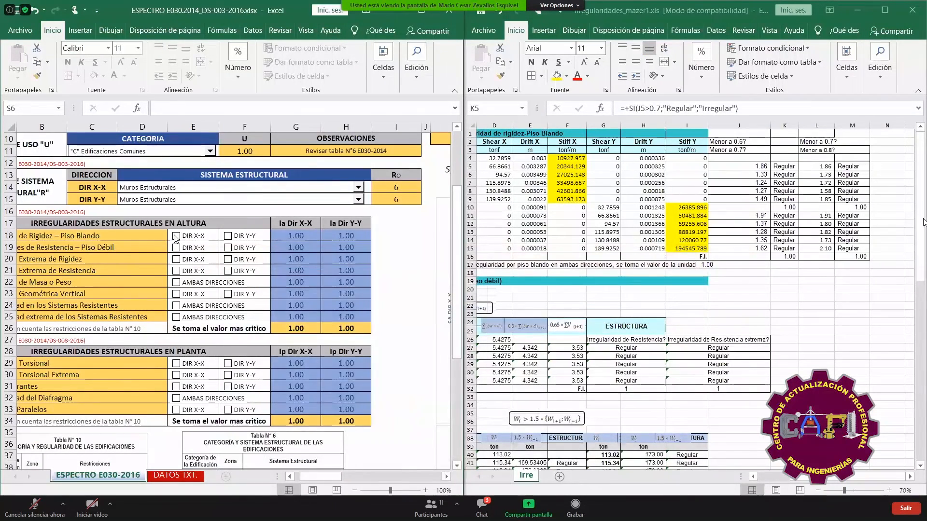
- Review the Stiff X and Stiff Y columns, and examine the weak-story resistance table for the Irregularidades de Resistencia row
{"action": "left_click_drag", "start_coordinate": [568, 141], "coordinate": [572, 199]}
{"action": "left_click_drag", "start_coordinate": [687, 142], "coordinate": [693, 247]}
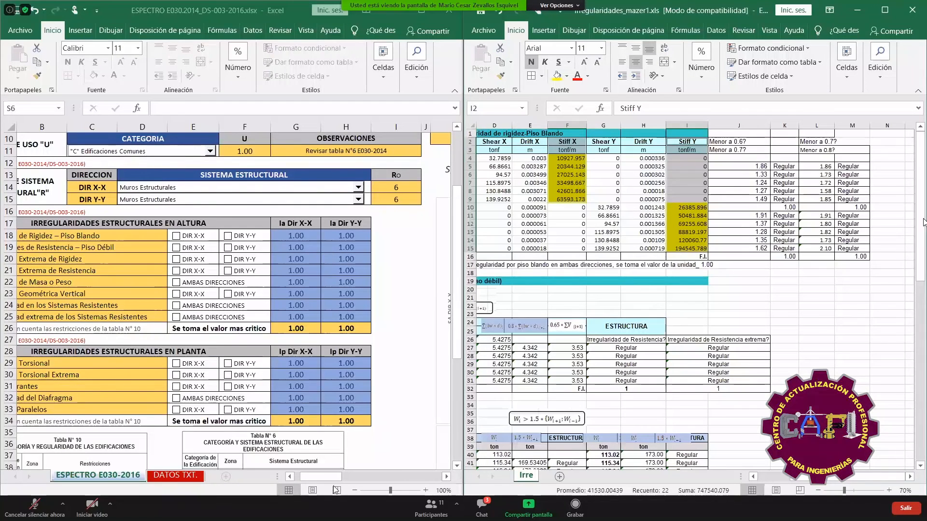
{"action": "left_click_drag", "start_coordinate": [320, 480], "coordinate": [312, 481]}
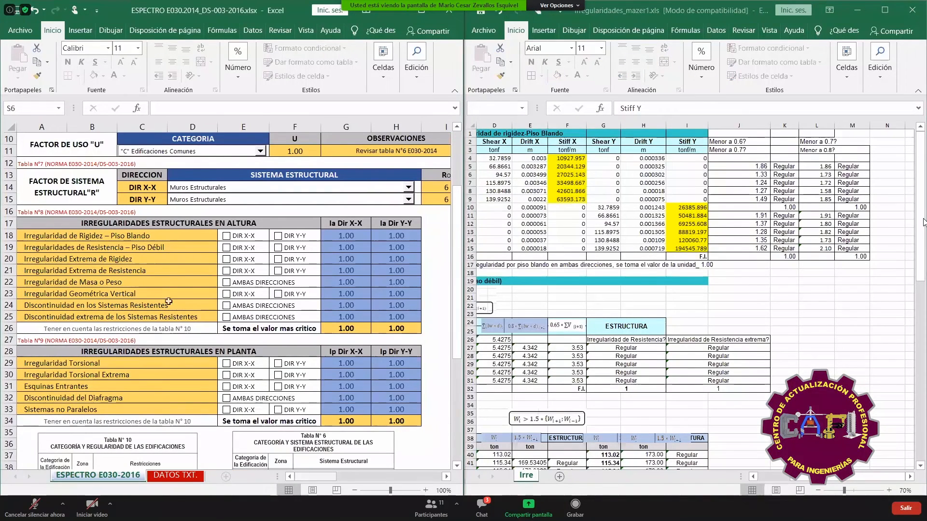
{"action": "left_click", "coordinate": [65, 253]}
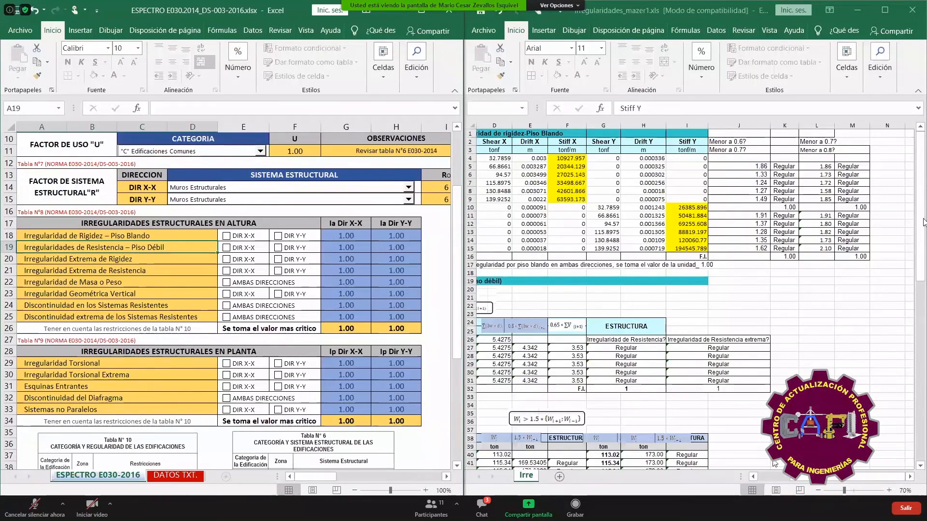
{"action": "left_click_drag", "start_coordinate": [805, 477], "coordinate": [767, 477]}
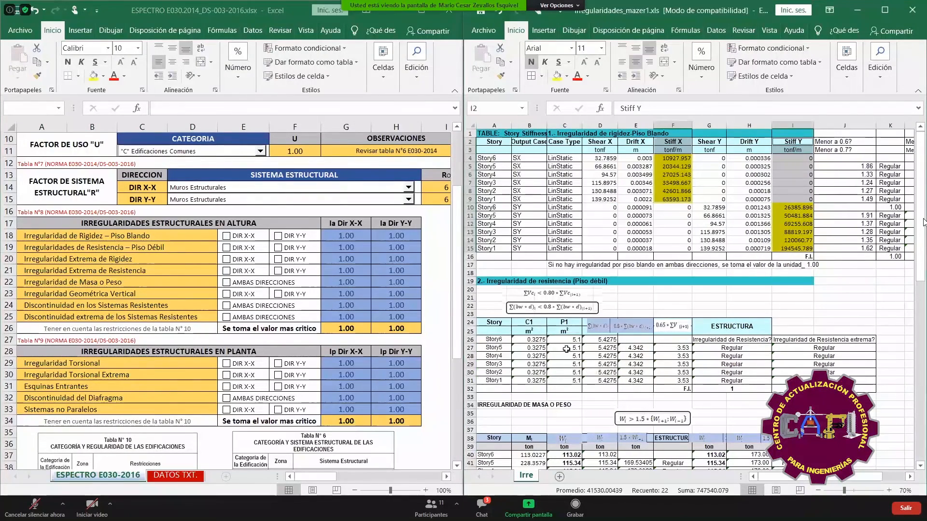
{"action": "left_click", "coordinate": [565, 364]}
{"action": "left_click_drag", "start_coordinate": [522, 280], "coordinate": [622, 365]}
{"action": "scroll", "coordinate": [618, 360], "scroll_direction": "down", "scroll_amount": 1}
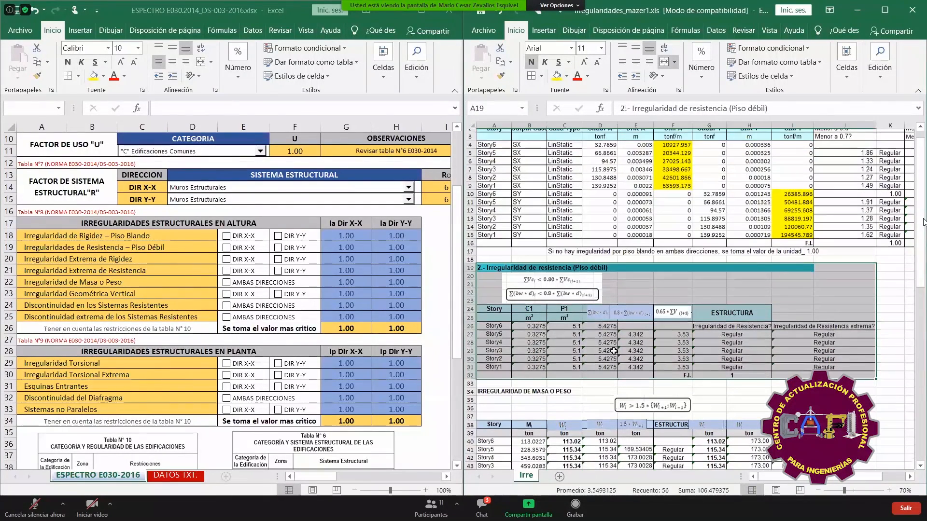
- Examine the weak-story table in rows 19 to 32, including the Irregularidad de Resistencia extrema results in I27:I31
{"action": "scroll", "coordinate": [611, 351], "scroll_direction": "up", "scroll_amount": 3}
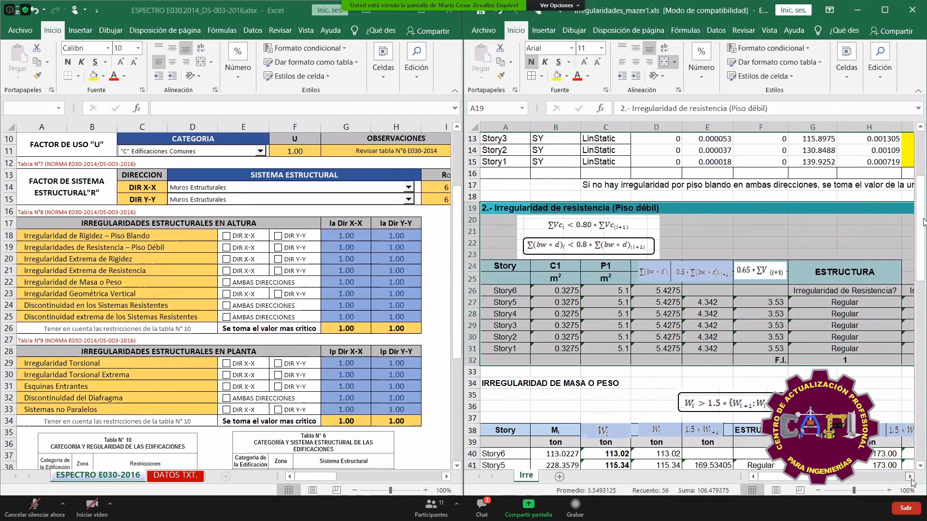
{"action": "left_click", "coordinate": [909, 477]}
{"action": "left_click", "coordinate": [910, 477]}
{"action": "left_click", "coordinate": [909, 477]}
{"action": "left_click", "coordinate": [910, 477]}
{"action": "left_click_drag", "start_coordinate": [767, 303], "coordinate": [770, 348]}
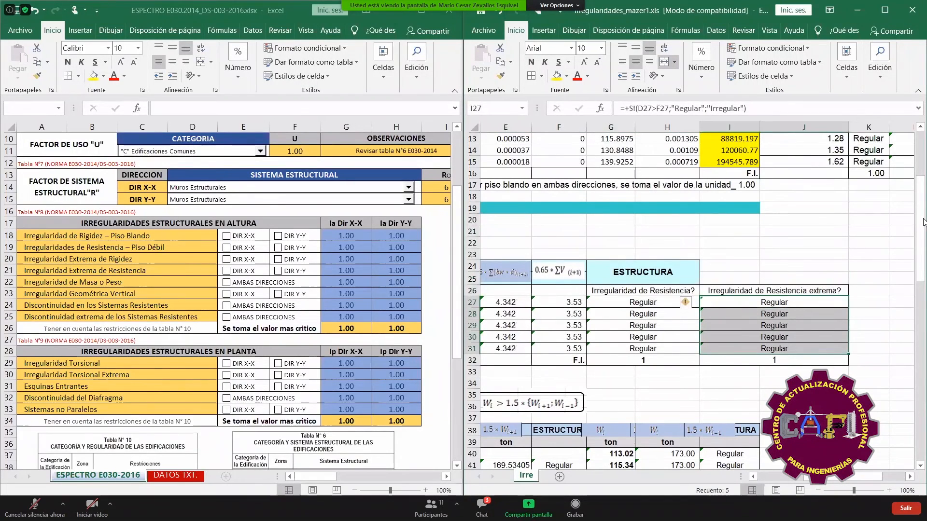
{"action": "left_click_drag", "start_coordinate": [830, 478], "coordinate": [783, 486]}
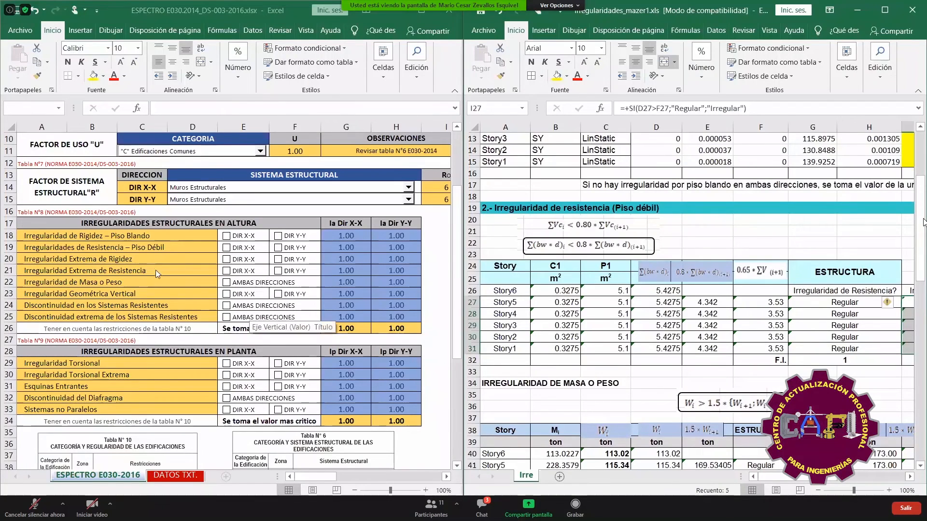
- Try all eight height irregularities, using DIR X-X or AMBAS DIRECCIONES, and examine the critical factor in G26
{"action": "left_click", "coordinate": [231, 268]}
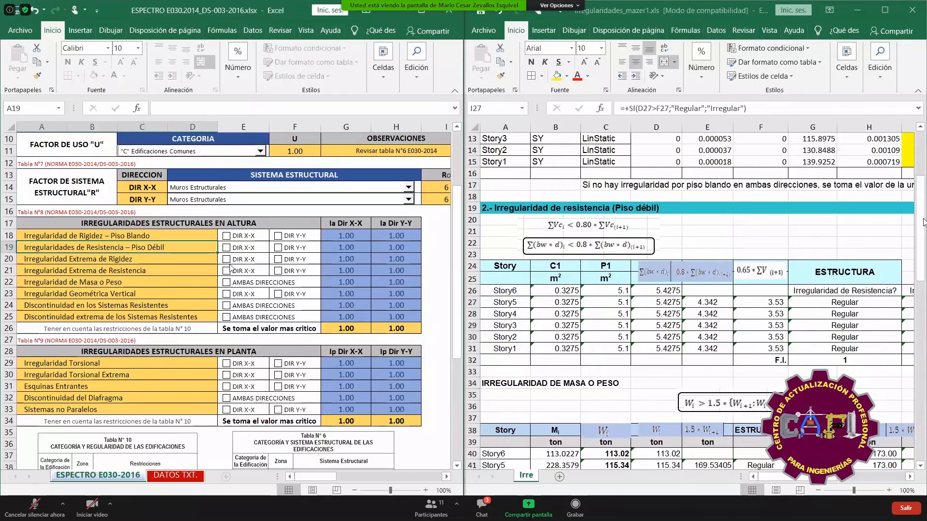
{"action": "left_click", "coordinate": [227, 260]}
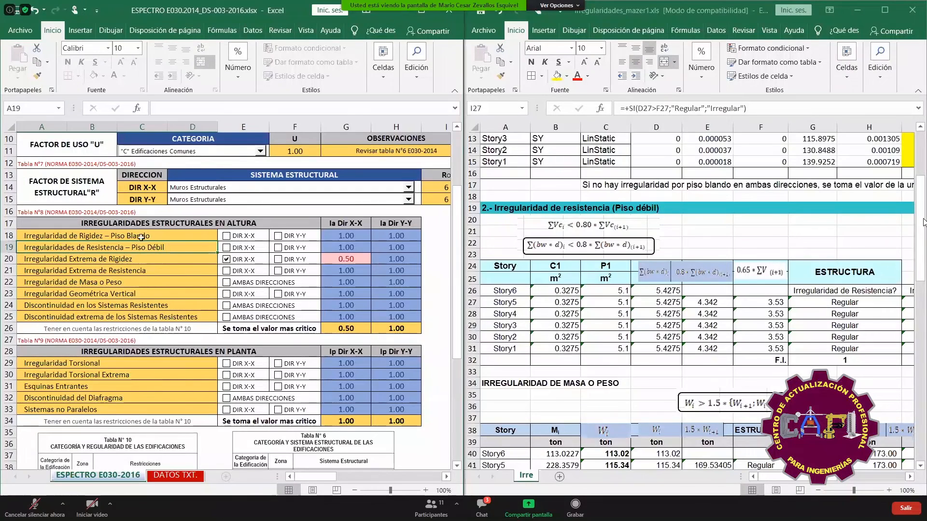
{"action": "left_click", "coordinate": [250, 330]}
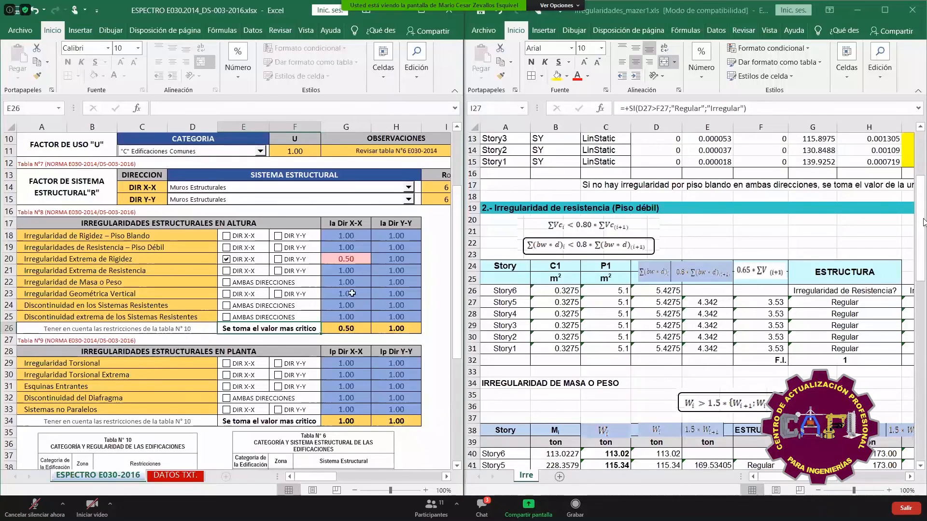
{"action": "left_click", "coordinate": [226, 237]}
{"action": "left_click", "coordinate": [225, 247]}
{"action": "left_click", "coordinate": [226, 270]}
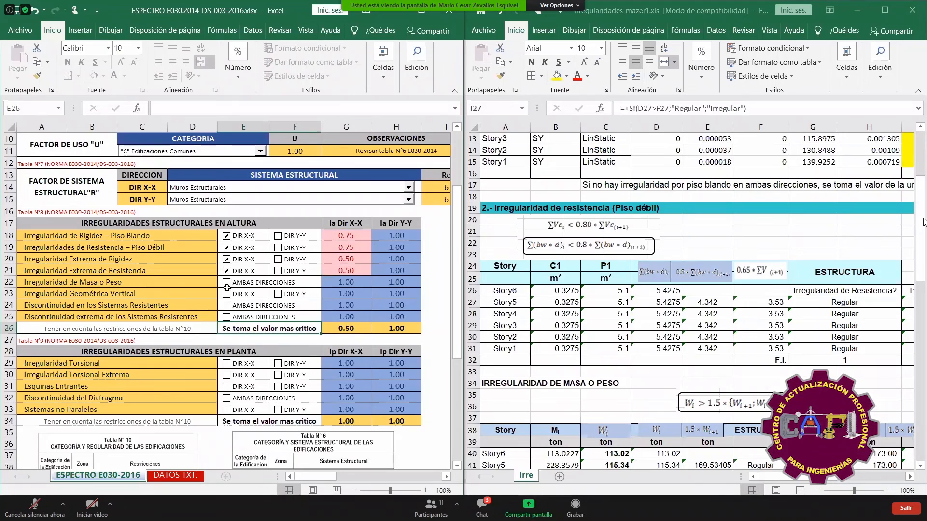
{"action": "left_click", "coordinate": [226, 283]}
{"action": "left_click", "coordinate": [226, 295]}
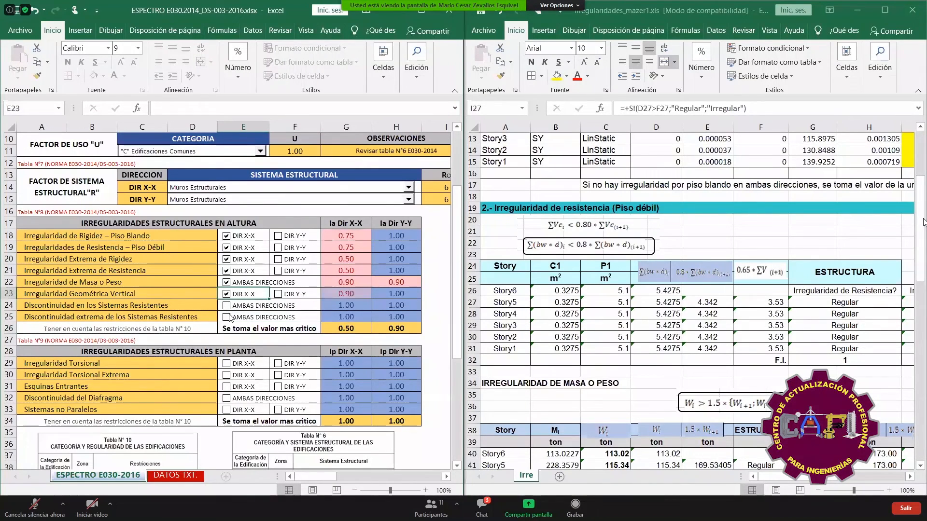
{"action": "left_click", "coordinate": [226, 306]}
{"action": "left_click", "coordinate": [226, 317]}
{"action": "left_click", "coordinate": [345, 329]}
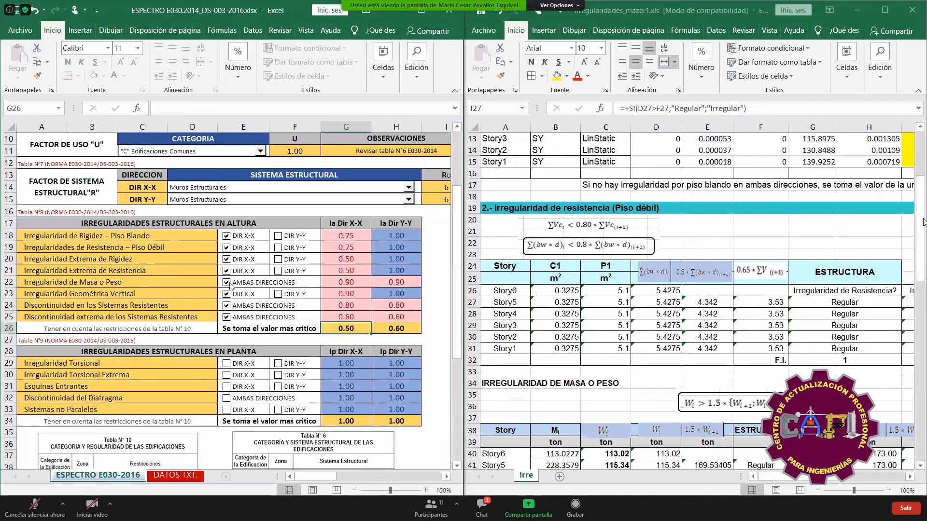
- Clear all eight trial height irregularities, from Piso Blando to Discontinuidad extrema de los Sistemas Resistentes
{"action": "left_click", "coordinate": [227, 236]}
{"action": "left_click", "coordinate": [227, 247]}
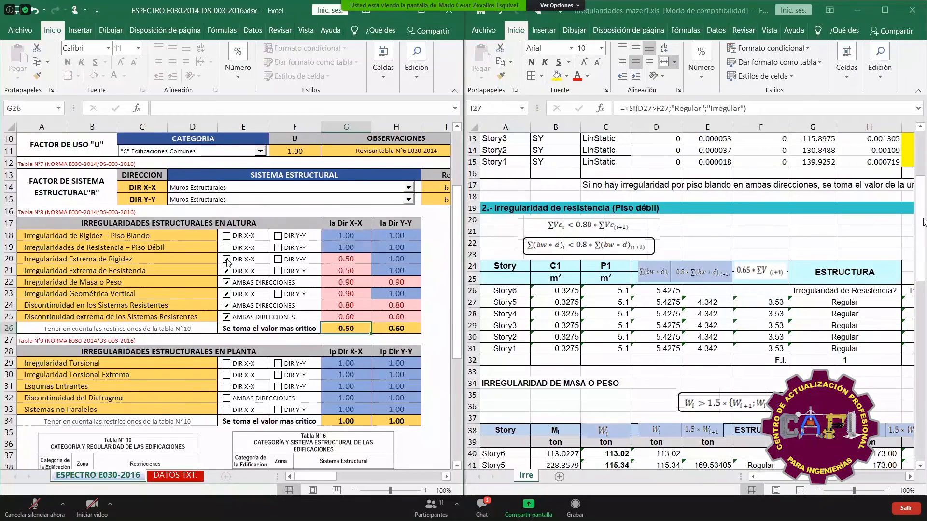
{"action": "left_click", "coordinate": [227, 259]}
{"action": "left_click", "coordinate": [227, 271]}
{"action": "left_click", "coordinate": [226, 283]}
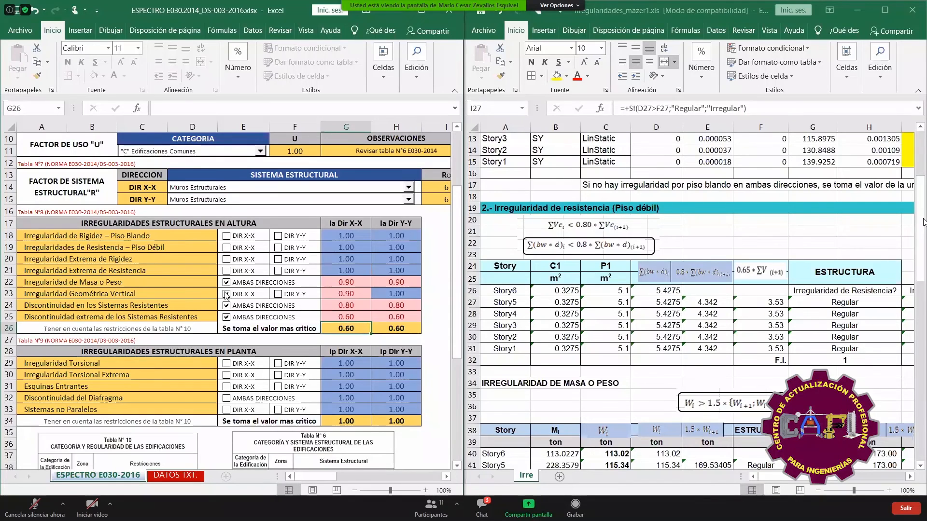
{"action": "left_click", "coordinate": [227, 294]}
{"action": "left_click", "coordinate": [226, 305]}
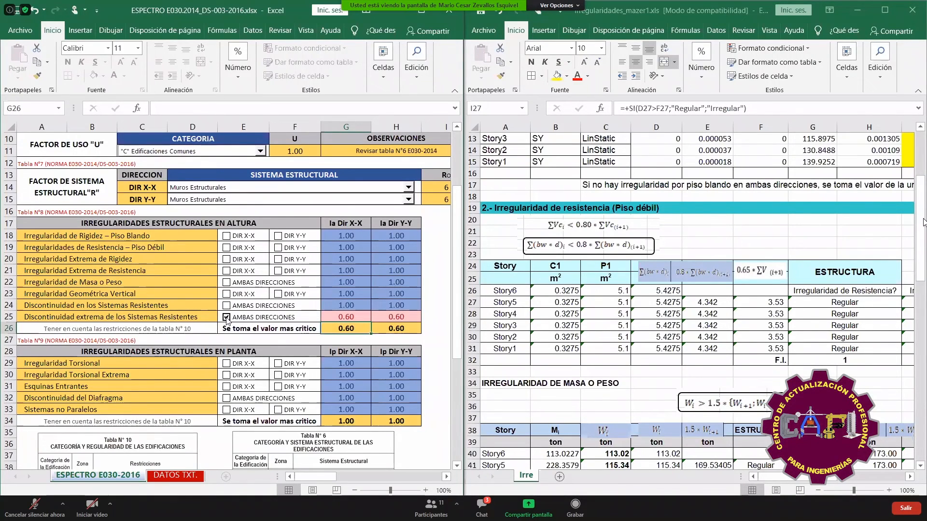
{"action": "left_click", "coordinate": [226, 317]}
- Examine the IRREGULARIDAD DE MASA O PESO table in the irregularities workbook at 85% zoom
{"action": "scroll", "coordinate": [642, 297], "scroll_direction": "down", "scroll_amount": 3}
{"action": "scroll", "coordinate": [628, 300], "scroll_direction": "up", "scroll_amount": 1}
{"action": "scroll", "coordinate": [604, 301], "scroll_direction": "down", "scroll_amount": 1}
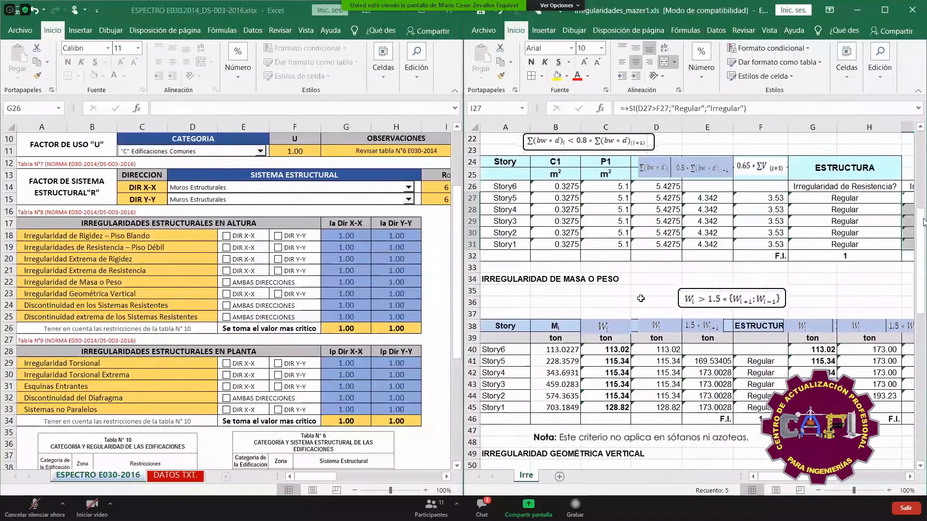
{"action": "left_click", "coordinate": [538, 279]}
{"action": "scroll", "coordinate": [555, 285], "scroll_direction": "down", "scroll_amount": 1}
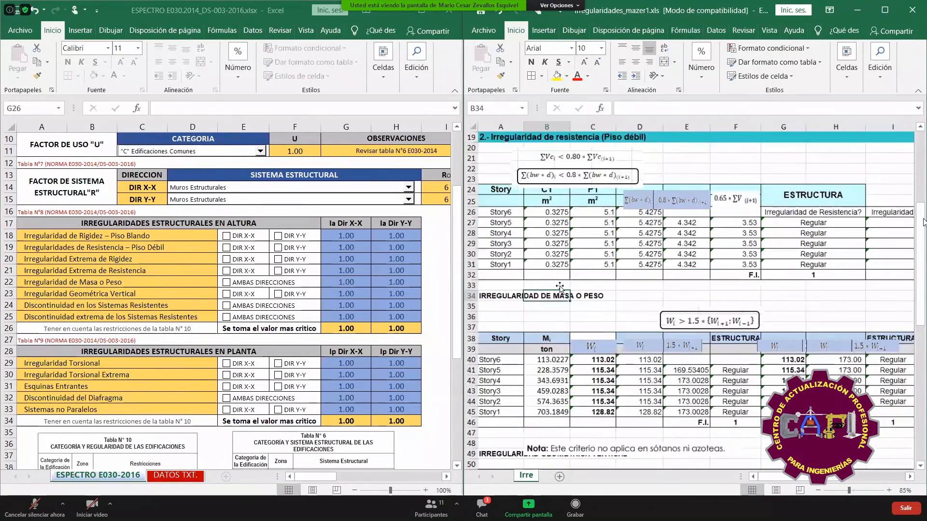
{"action": "scroll", "coordinate": [560, 285], "scroll_direction": "down", "scroll_amount": 1}
{"action": "scroll", "coordinate": [628, 309], "scroll_direction": "down", "scroll_amount": 1}
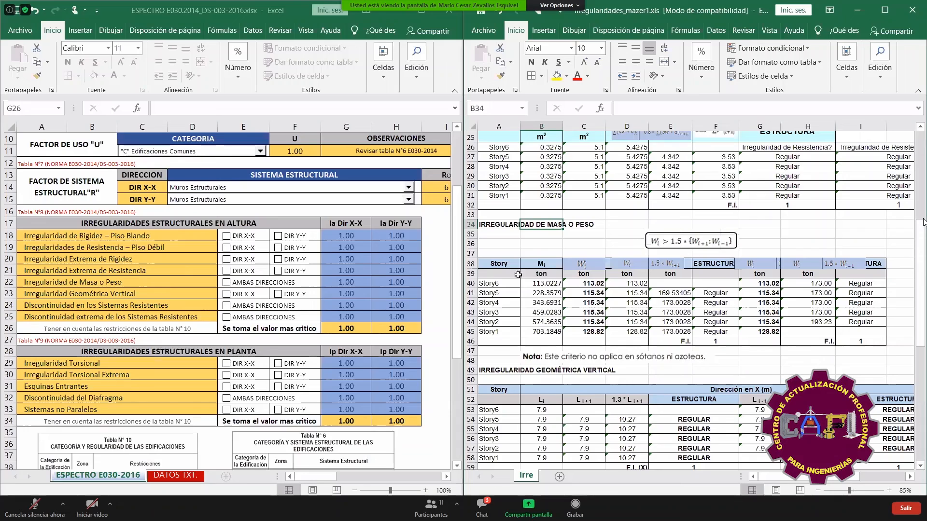
- Try Irregularidad de Masa o Peso for AMBAS DIRECCIONES and clear it again
{"action": "left_click", "coordinate": [228, 289]}
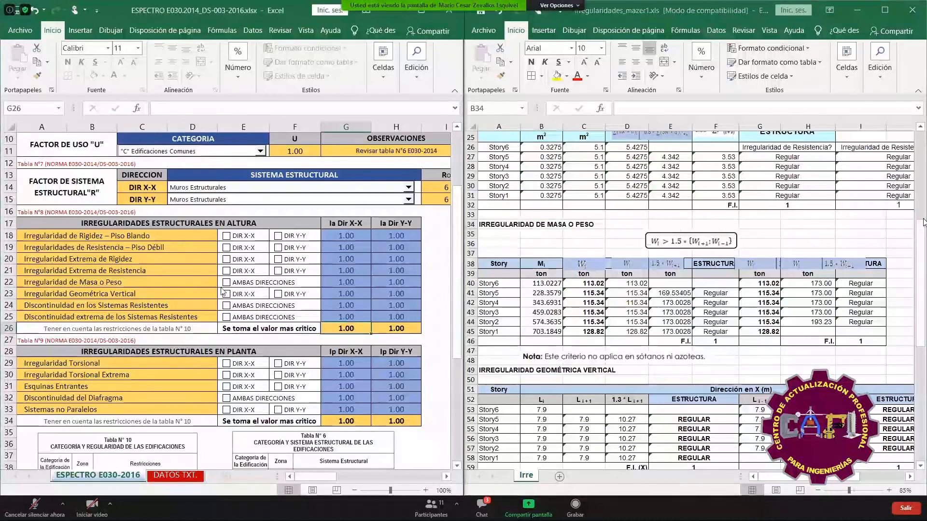
{"action": "left_click", "coordinate": [228, 285]}
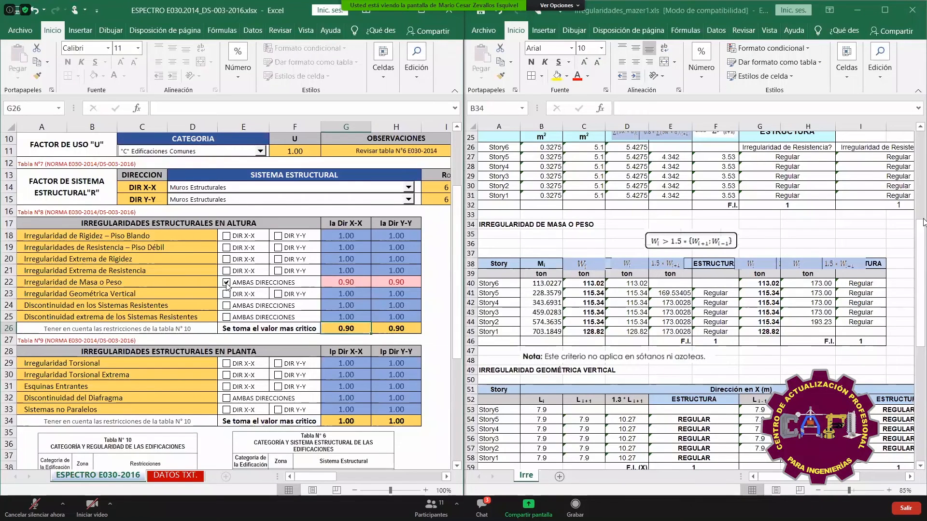
{"action": "left_click", "coordinate": [227, 283]}
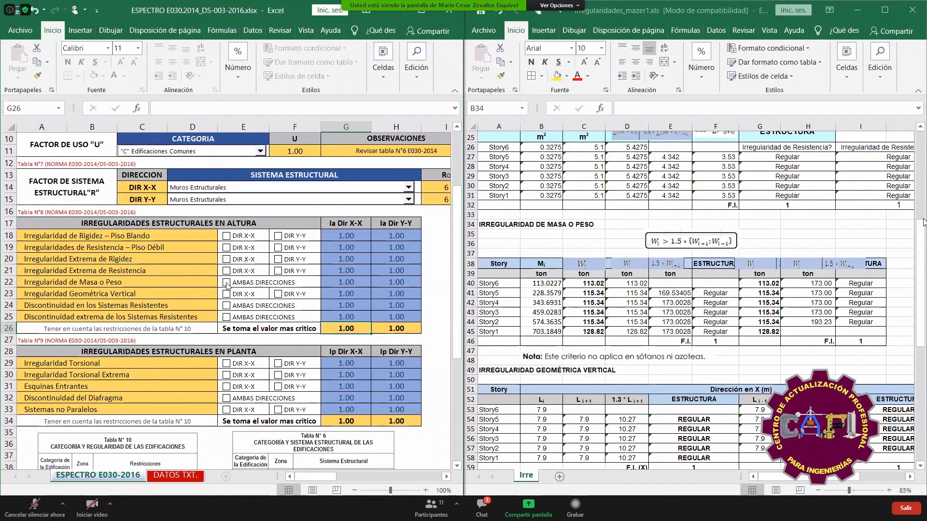
- Examine the vertical geometric irregularity tables for X and Y, checking the Story1 length in B68 and the Story2 formula in I67
{"action": "left_click", "coordinate": [104, 295]}
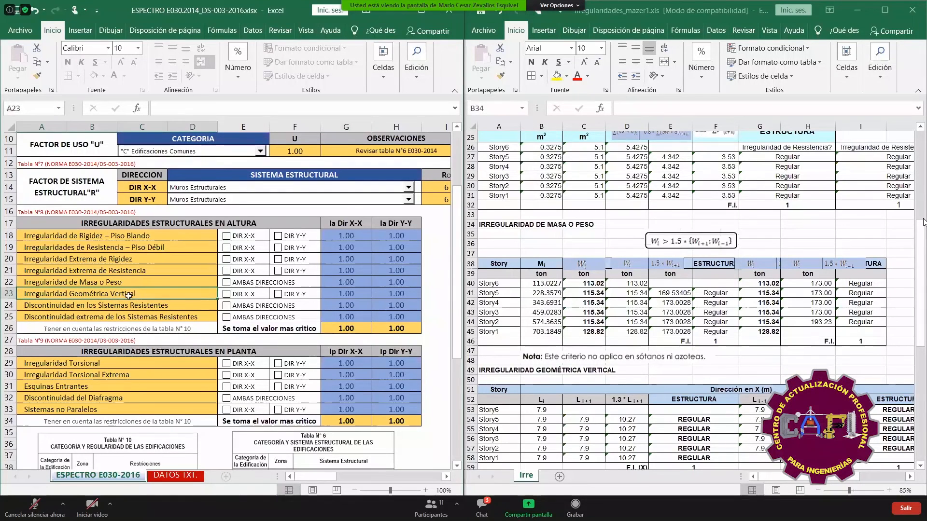
{"action": "left_click", "coordinate": [556, 343]}
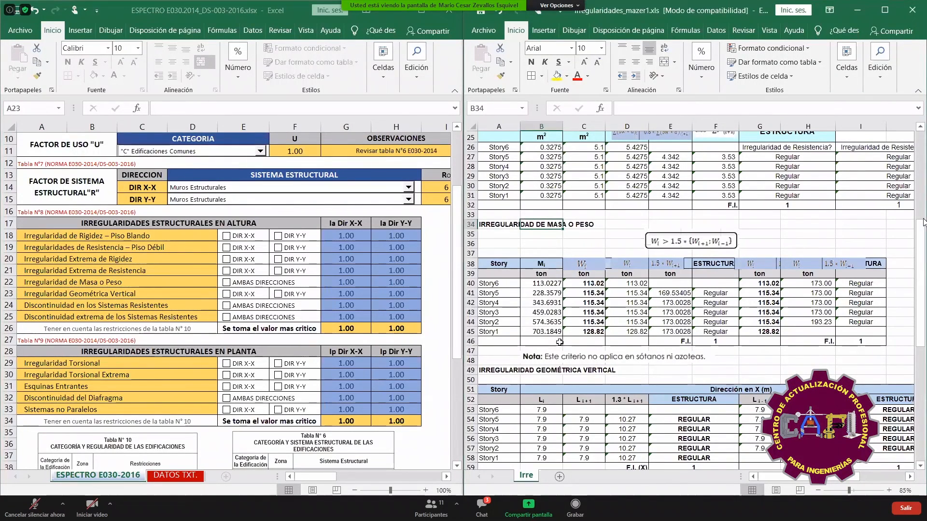
{"action": "scroll", "coordinate": [557, 343], "scroll_direction": "down", "scroll_amount": 4}
{"action": "scroll", "coordinate": [516, 288], "scroll_direction": "down", "scroll_amount": 3}
{"action": "scroll", "coordinate": [516, 288], "scroll_direction": "down", "scroll_amount": 1}
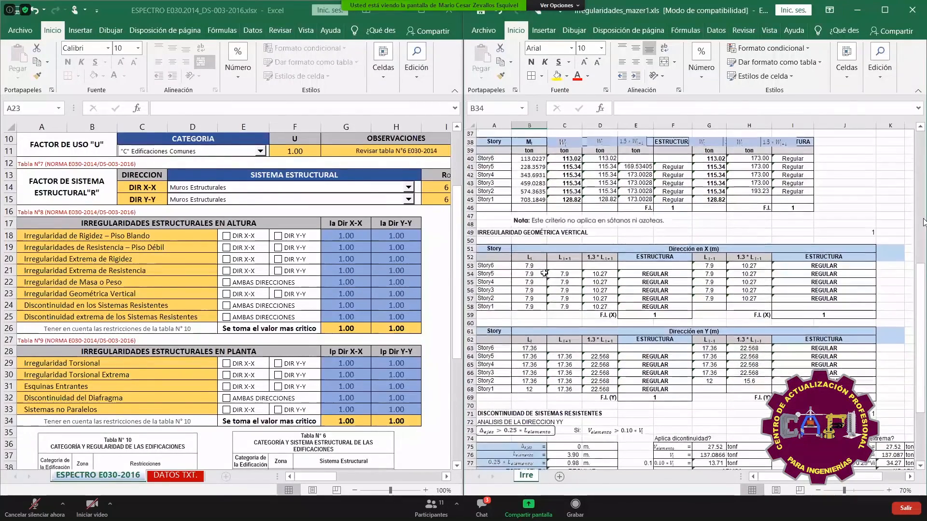
{"action": "left_click_drag", "start_coordinate": [536, 265], "coordinate": [543, 303]}
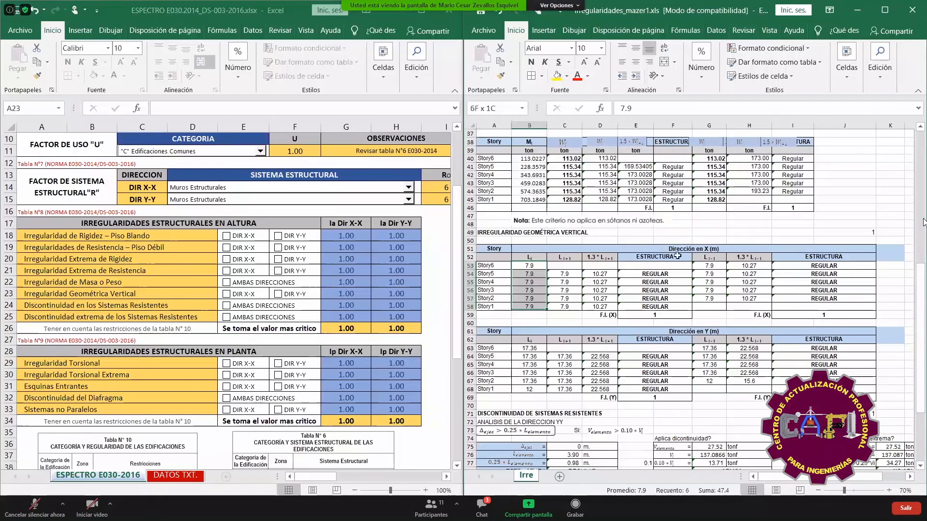
{"action": "left_click", "coordinate": [692, 331]}
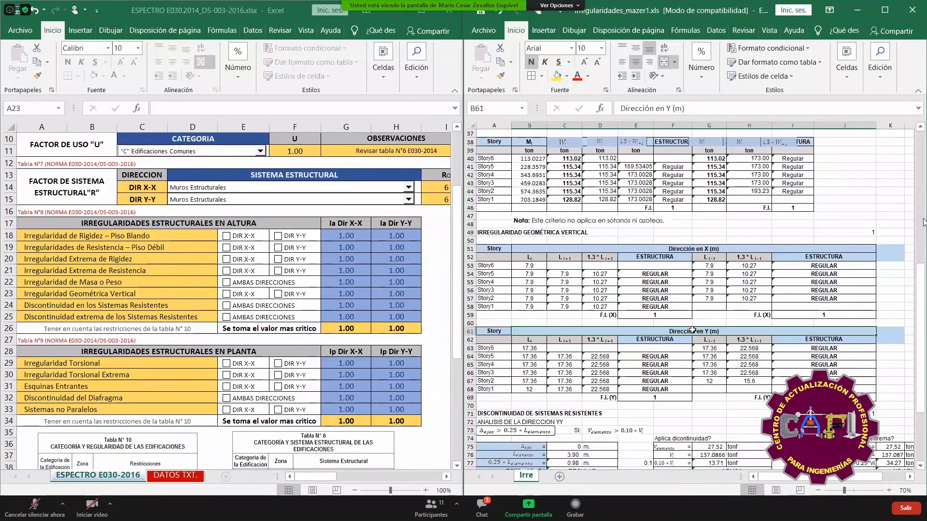
{"action": "scroll", "coordinate": [682, 303], "scroll_direction": "down", "scroll_amount": 1}
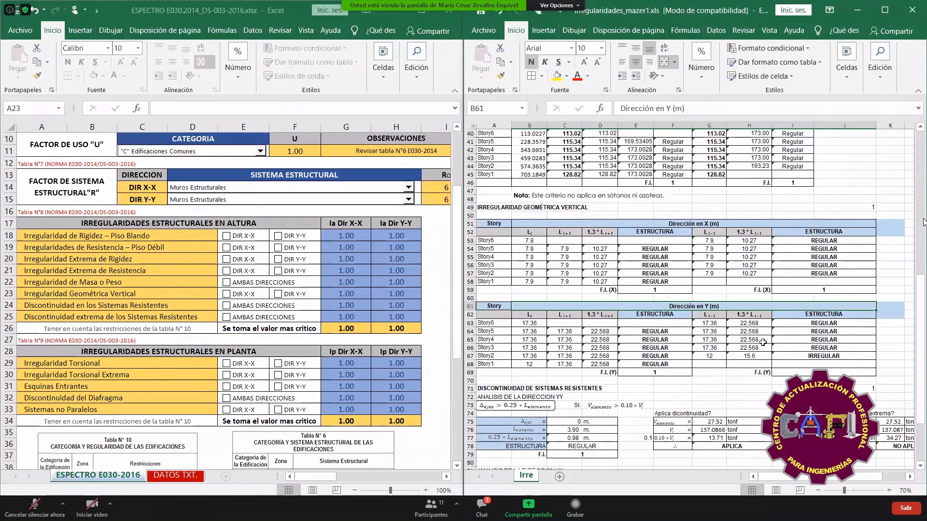
{"action": "left_click", "coordinate": [536, 365]}
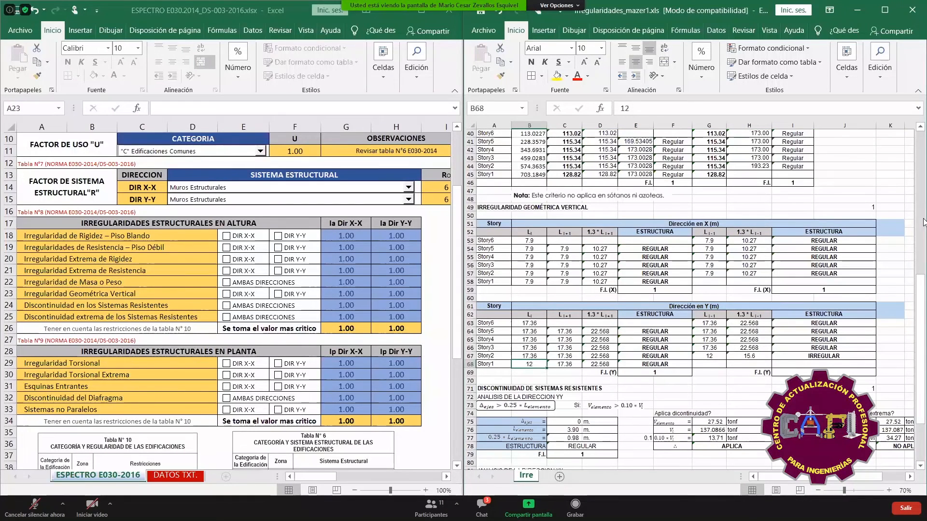
{"action": "left_click", "coordinate": [834, 357]}
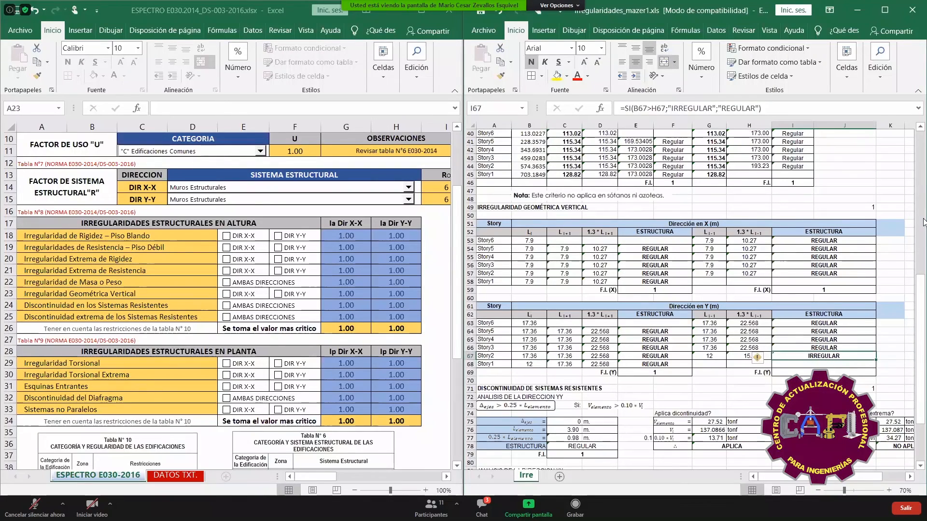
- Consult the wall dimensions in Dimensiones_elemento.pdf in the browser and return to the workbooks
{"action": "key", "text": "alt+Tab"}
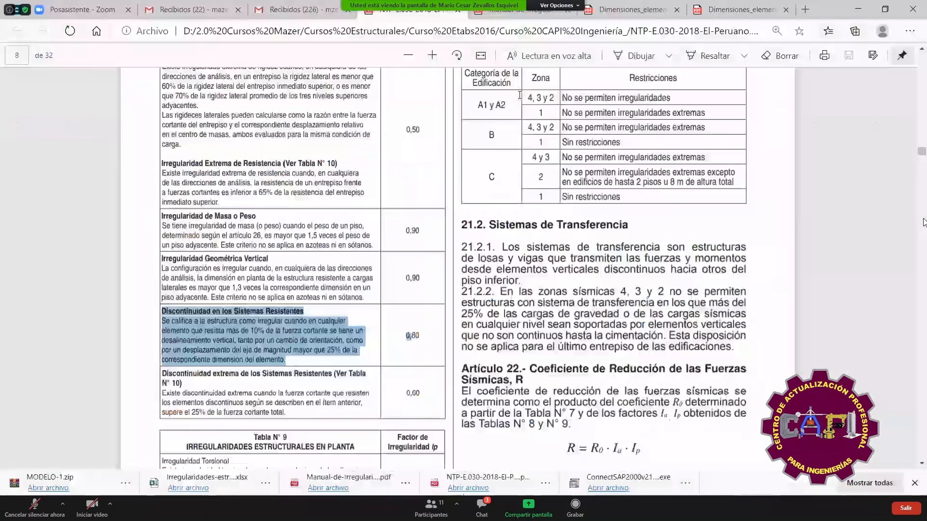
{"action": "left_click", "coordinate": [631, 10]}
{"action": "scroll", "coordinate": [553, 230], "scroll_direction": "down", "scroll_amount": 2}
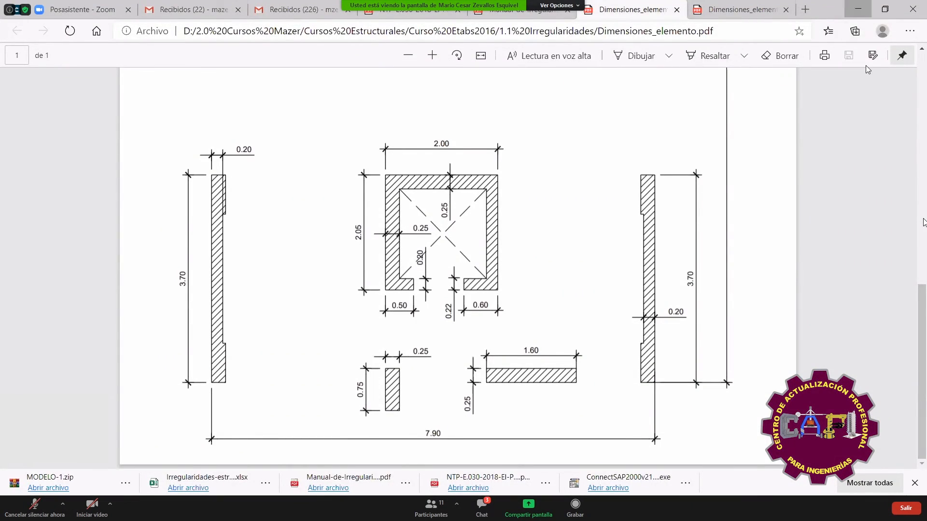
{"action": "left_click", "coordinate": [858, 9]}
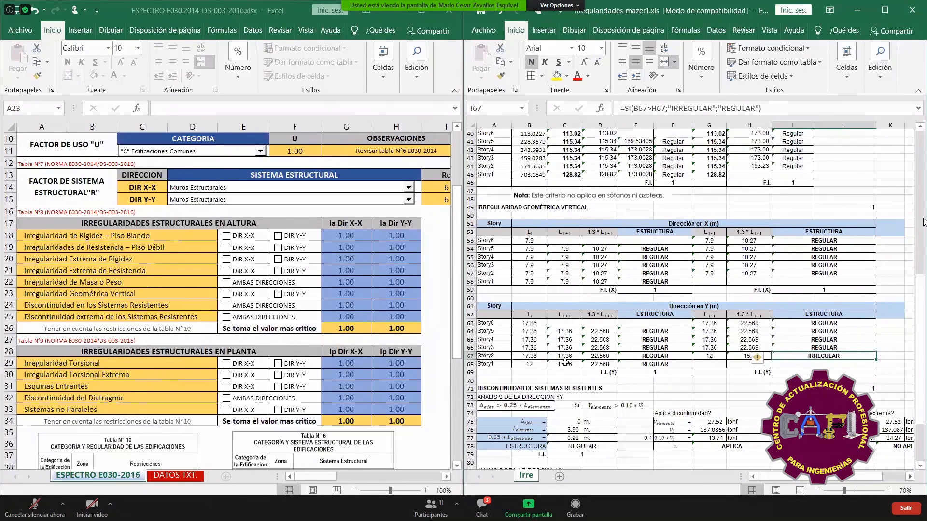
- Select the Story1 length in B68, switch to AutoCAD and locate the full Y-direction extent of the wall plan
{"action": "left_click", "coordinate": [537, 364]}
{"action": "left_click", "coordinate": [586, 509]}
{"action": "scroll", "coordinate": [546, 244], "scroll_direction": "down", "scroll_amount": 4}
{"action": "left_click_drag", "start_coordinate": [564, 315], "coordinate": [567, 260]}
{"action": "scroll", "coordinate": [525, 375], "scroll_direction": "up", "scroll_amount": 2}
{"action": "scroll", "coordinate": [574, 339], "scroll_direction": "down", "scroll_amount": 2}
{"action": "scroll", "coordinate": [569, 135], "scroll_direction": "up", "scroll_amount": 1}
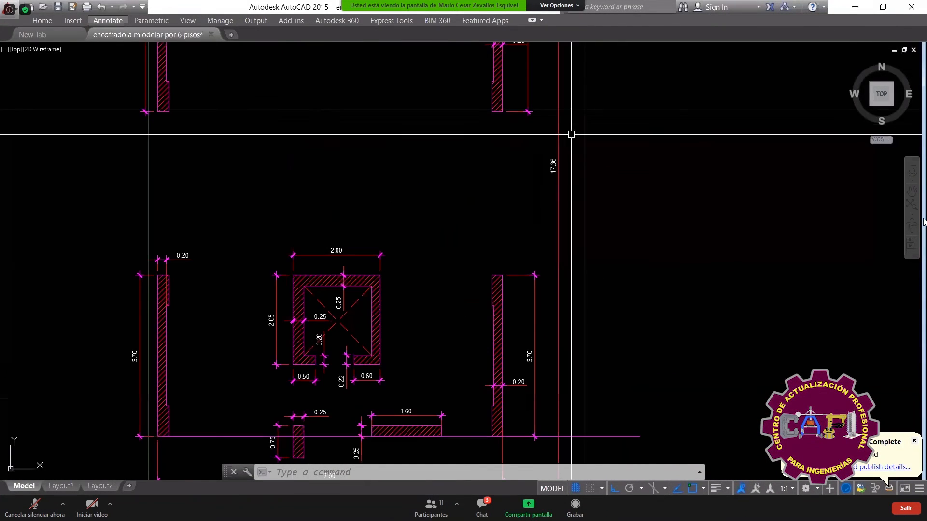
{"action": "scroll", "coordinate": [586, 190], "scroll_direction": "down", "scroll_amount": 1}
{"action": "left_click_drag", "start_coordinate": [631, 203], "coordinate": [517, 346]}
{"action": "type", "text": "sli"}
{"action": "key", "text": "Return"}
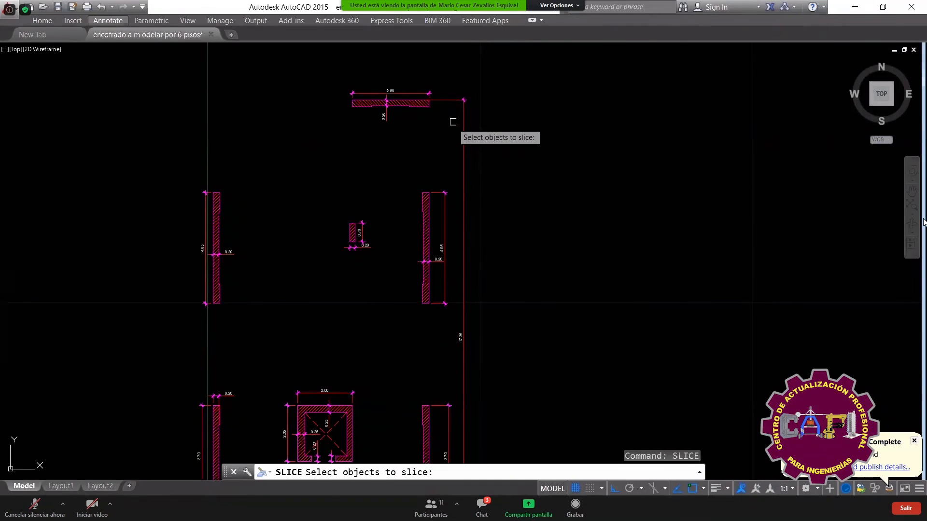
{"action": "key", "text": "Escape"}
- Add a vertical linear dimension from the uppermost wall to the base of the 3.70 m walls, outside the 17.36 dimension
{"action": "type", "text": "dli"}
{"action": "key", "text": "Return"}
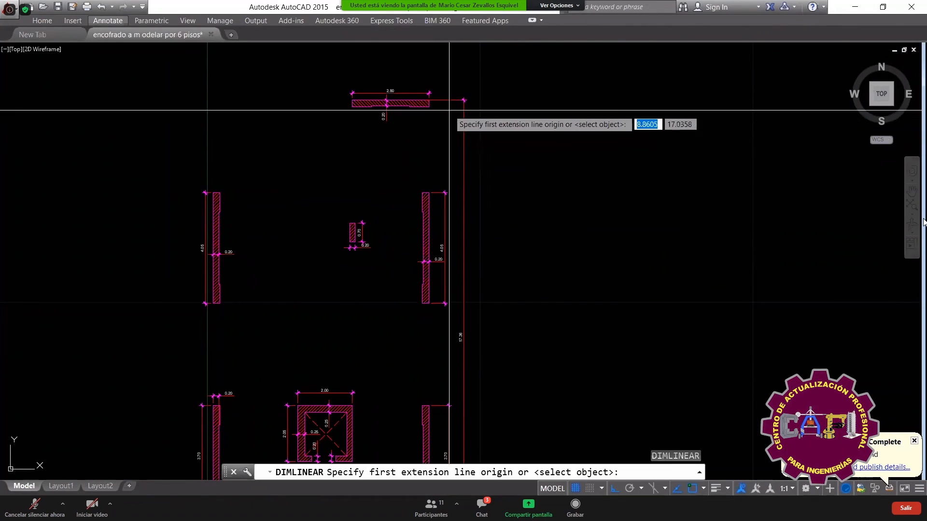
{"action": "left_click", "coordinate": [463, 100]}
{"action": "scroll", "coordinate": [471, 144], "scroll_direction": "down", "scroll_amount": 4}
{"action": "scroll", "coordinate": [484, 301], "scroll_direction": "up", "scroll_amount": 4}
{"action": "scroll", "coordinate": [483, 301], "scroll_direction": "up", "scroll_amount": 2}
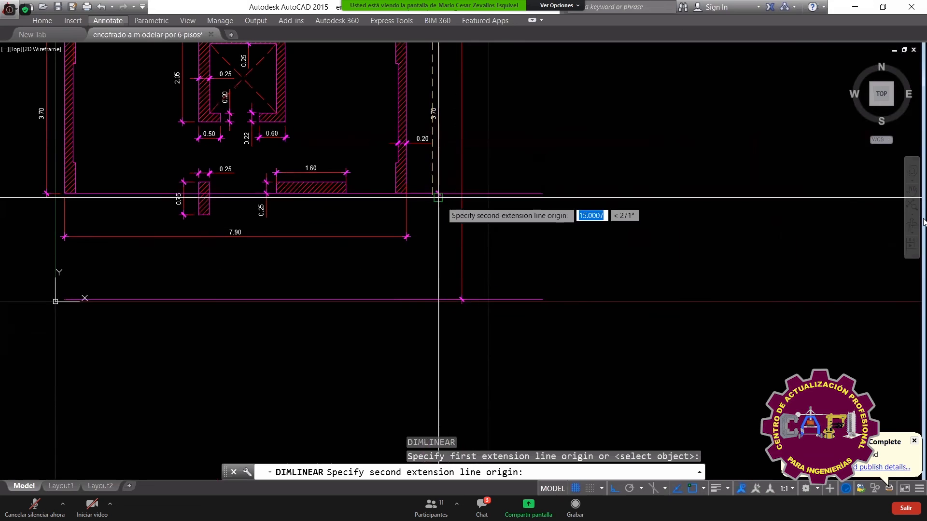
{"action": "left_click", "coordinate": [436, 196]}
{"action": "left_click", "coordinate": [516, 174]}
- Read the new Y-direction dimension up close and return to the Irregularidades_mazer1.xls workbook
{"action": "scroll", "coordinate": [539, 131], "scroll_direction": "up", "scroll_amount": 2}
{"action": "left_click_drag", "start_coordinate": [541, 132], "coordinate": [450, 343]}
{"action": "scroll", "coordinate": [457, 307], "scroll_direction": "down", "scroll_amount": 2}
{"action": "scroll", "coordinate": [434, 80], "scroll_direction": "up", "scroll_amount": 4}
{"action": "left_click_drag", "start_coordinate": [429, 70], "coordinate": [429, 217]}
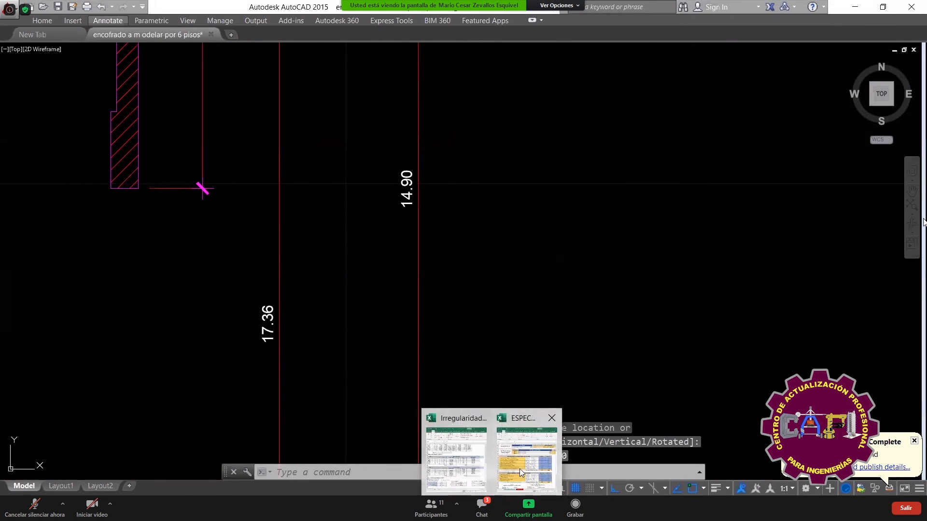
{"action": "left_click", "coordinate": [451, 435]}
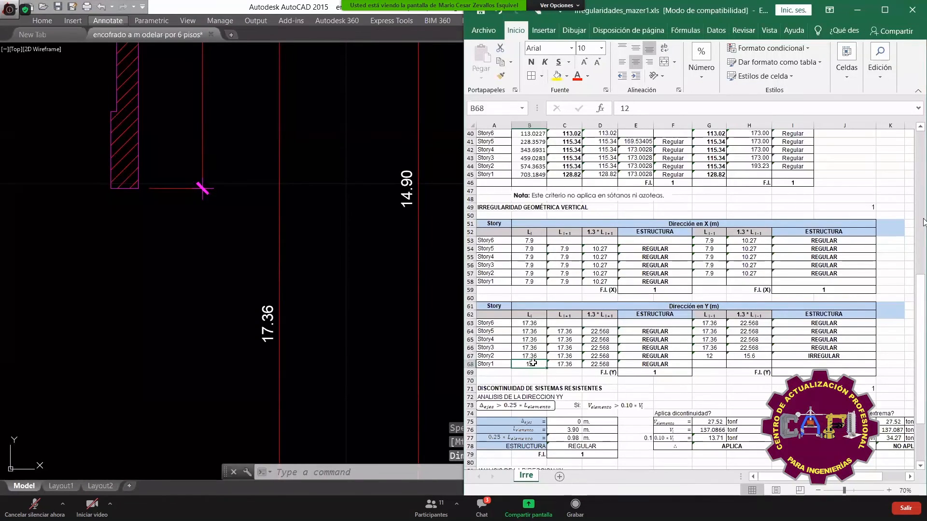
- Set the Story1 Y-direction length in B68 to 14.9 and check the resulting ESTRUCTURA columns
{"action": "scroll", "coordinate": [534, 365], "scroll_direction": "up", "scroll_amount": 1}
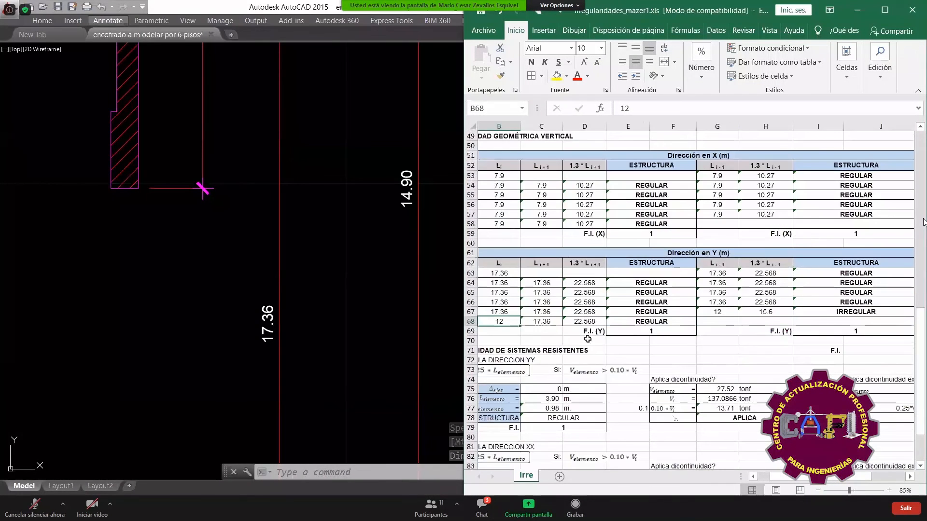
{"action": "scroll", "coordinate": [587, 339], "scroll_direction": "left", "scroll_amount": 1}
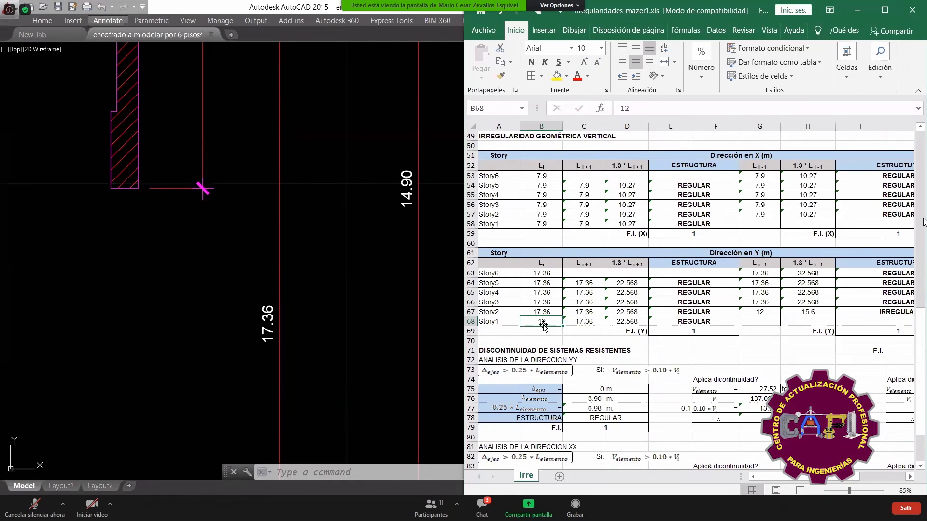
{"action": "type", "text": "14.9"}
{"action": "key", "text": "Return"}
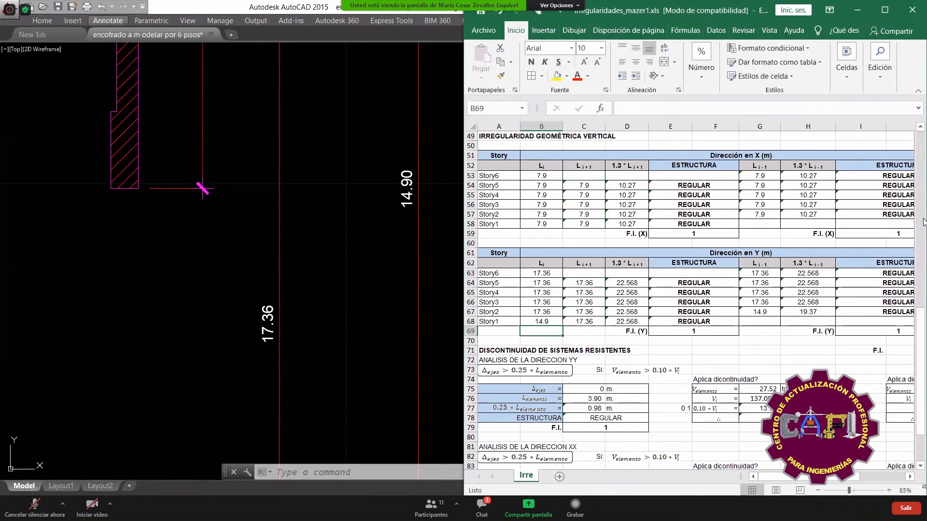
{"action": "scroll", "coordinate": [820, 297], "scroll_direction": "right", "scroll_amount": 2}
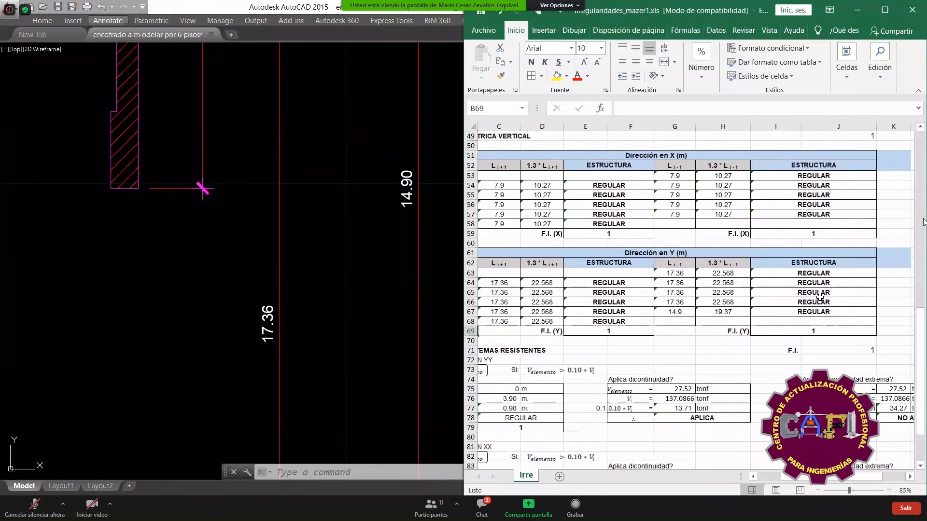
- Bring the ESPECTRO E030 workbook up beside the irregularities workbook and compare the vertical geometric irregularity results
{"action": "mouse_move", "coordinate": [486, 493]}
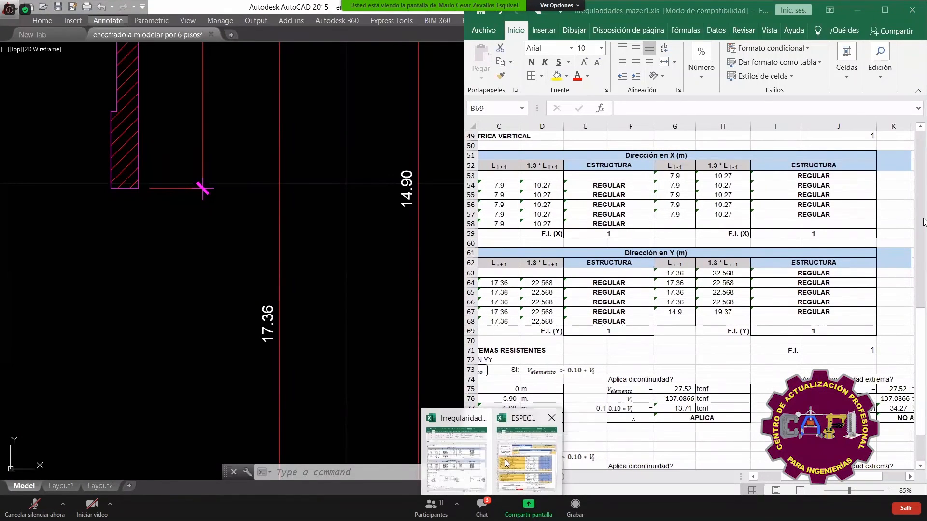
{"action": "left_click", "coordinate": [526, 459]}
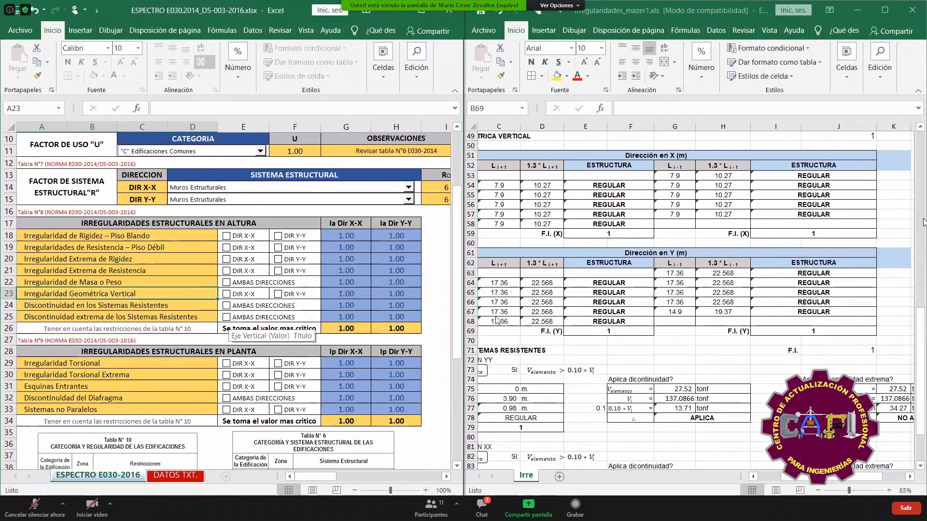
{"action": "left_click", "coordinate": [803, 321]}
{"action": "scroll", "coordinate": [803, 321], "scroll_direction": "left", "scroll_amount": 2}
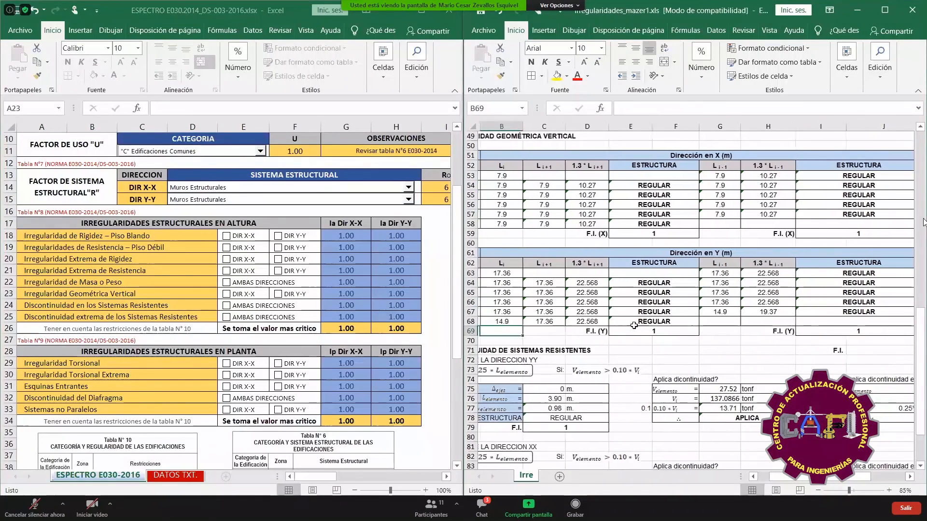
- Try marking Irregularidad Geométrica Vertical for DIR X-X in the spectrum workbook and clear the mark again
{"action": "left_click", "coordinate": [225, 295]}
{"action": "left_click", "coordinate": [226, 294]}
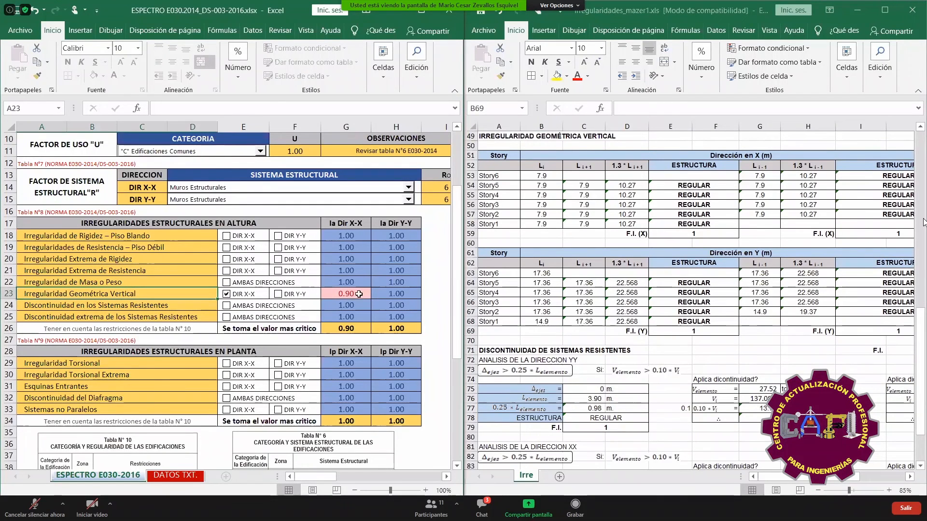
{"action": "left_click", "coordinate": [227, 294]}
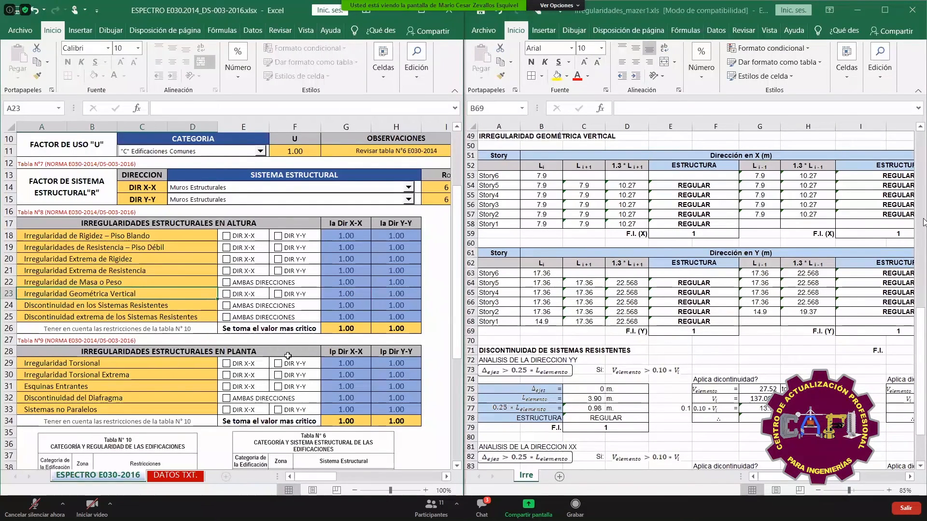
- Review the resisting-system discontinuity analyses for directions YY and XX in the irregularities workbook at full window size
{"action": "left_click", "coordinate": [120, 304]}
{"action": "scroll", "coordinate": [118, 291], "scroll_direction": "down", "scroll_amount": 1}
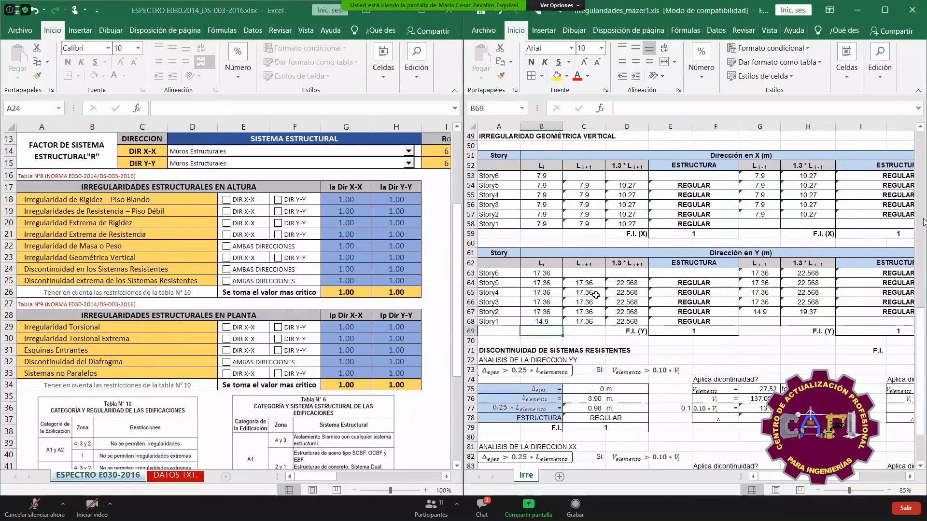
{"action": "scroll", "coordinate": [603, 304], "scroll_direction": "down", "scroll_amount": 4}
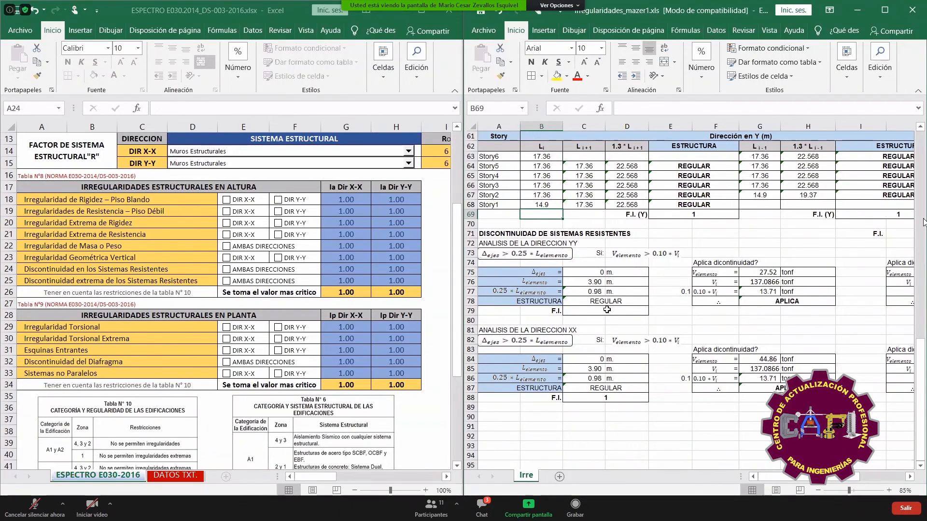
{"action": "scroll", "coordinate": [608, 312], "scroll_direction": "down", "scroll_amount": 1}
{"action": "scroll", "coordinate": [609, 312], "scroll_direction": "up", "scroll_amount": 1}
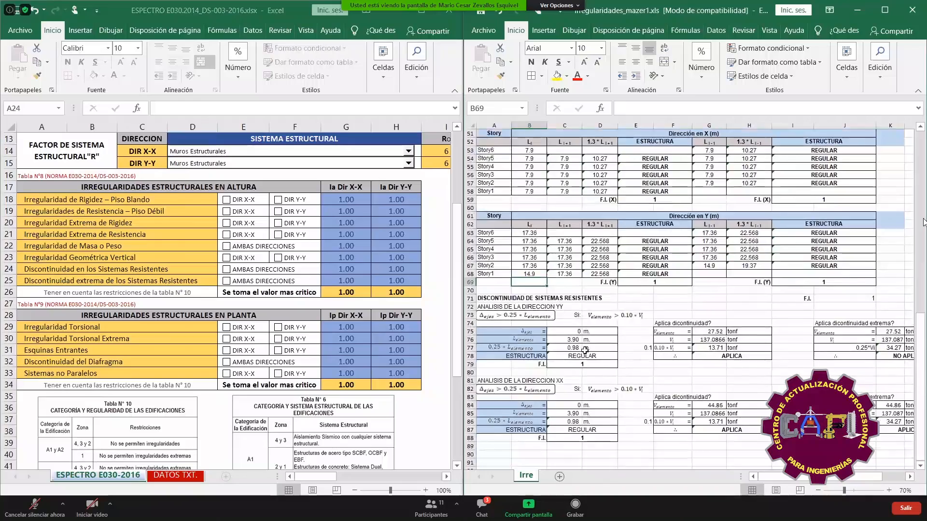
{"action": "scroll", "coordinate": [622, 354], "scroll_direction": "down", "scroll_amount": 2}
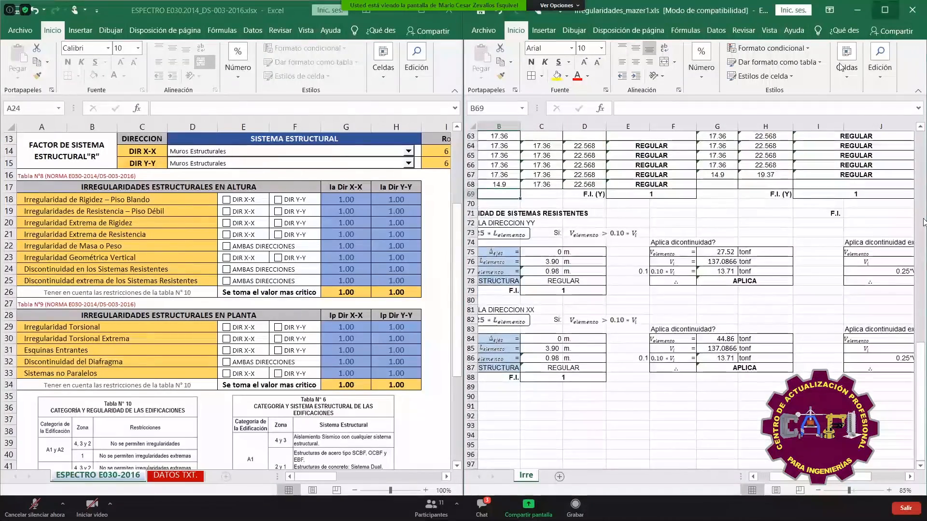
{"action": "left_click", "coordinate": [885, 9]}
{"action": "scroll", "coordinate": [243, 346], "scroll_direction": "up", "scroll_amount": 1}
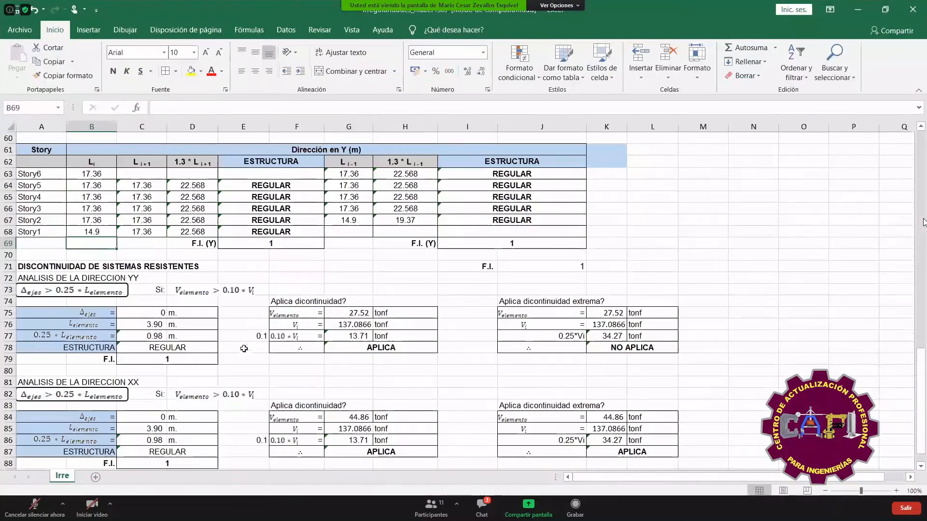
{"action": "scroll", "coordinate": [125, 333], "scroll_direction": "down", "scroll_amount": 1}
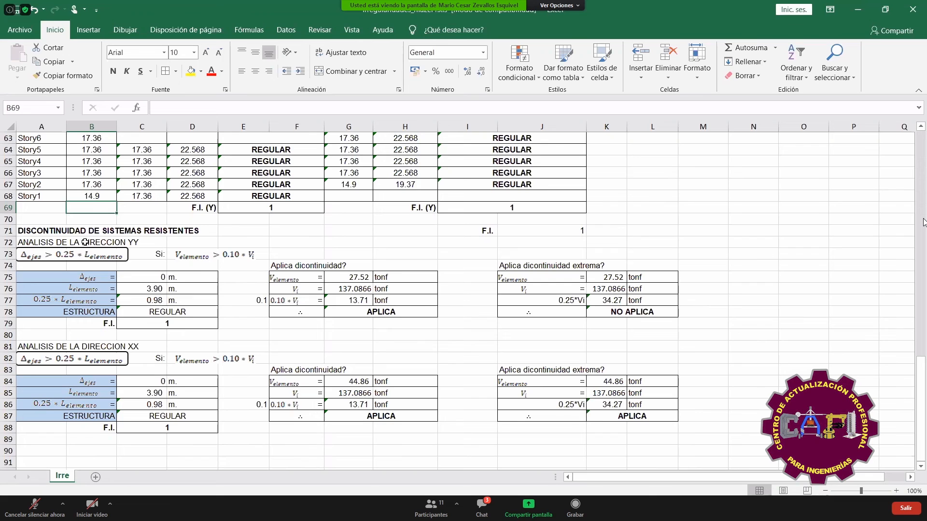
{"action": "scroll", "coordinate": [192, 300], "scroll_direction": "down", "scroll_amount": 1}
- Switch to ETABS, replace the V13 diagram with the undeformed 3-D model and examine the walls from above
{"action": "left_click", "coordinate": [381, 509]}
{"action": "left_click", "coordinate": [481, 74]}
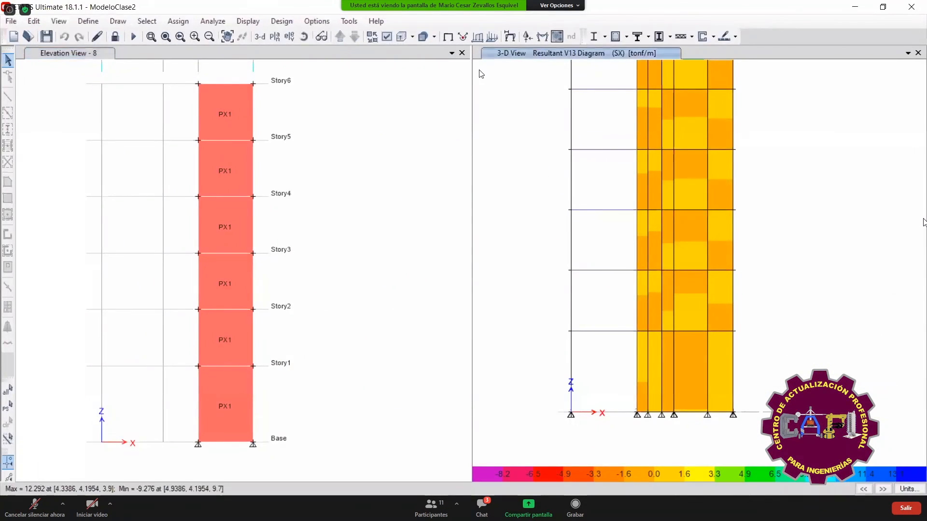
{"action": "left_click", "coordinate": [448, 37]}
{"action": "left_click", "coordinate": [261, 37]}
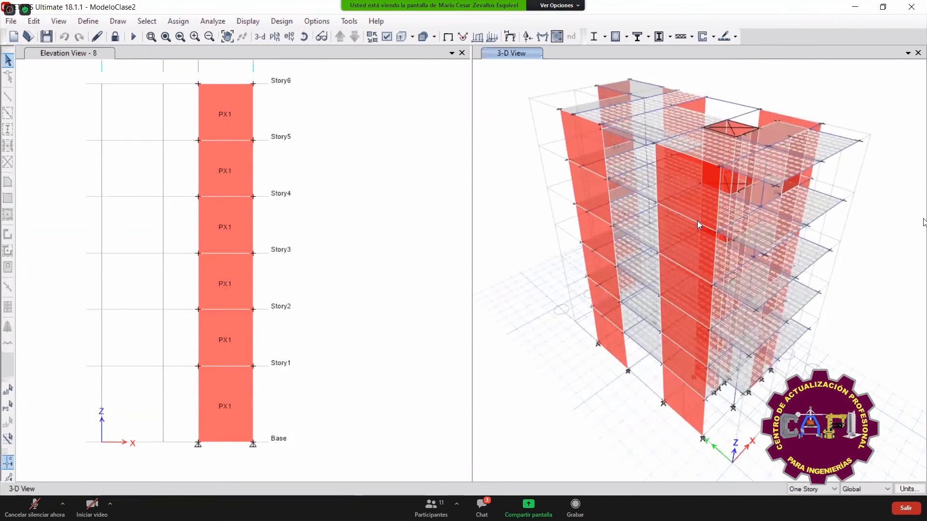
{"action": "left_click_drag", "start_coordinate": [612, 351], "coordinate": [738, 260]}
{"action": "left_click_drag", "start_coordinate": [710, 93], "coordinate": [725, 137]}
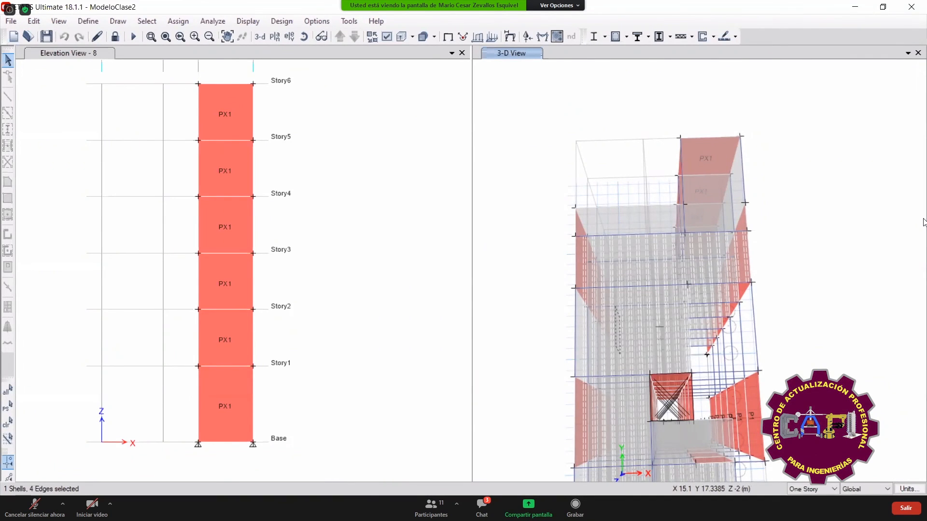
- Return to Irregularidades_mazer1.xls and examine the XX-direction extreme discontinuity values in K84:K86
{"action": "key", "text": "alt+Tab"}
{"action": "key", "text": "alt+Tab"}
{"action": "left_click", "coordinate": [491, 509]}
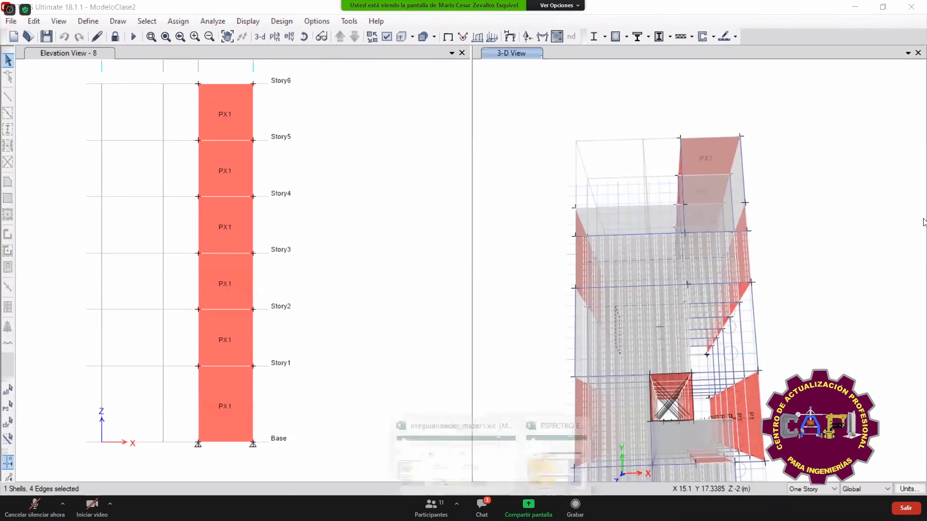
{"action": "left_click", "coordinate": [471, 474]}
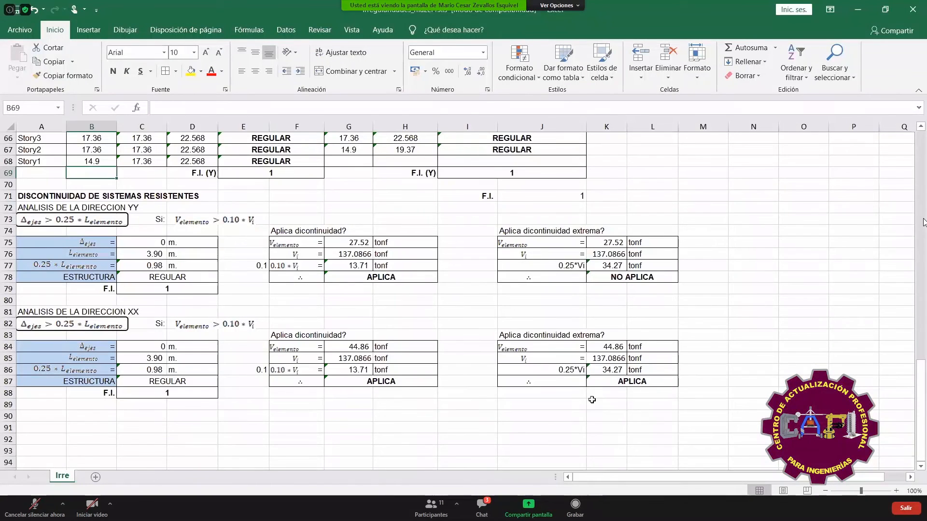
{"action": "left_click", "coordinate": [652, 370]}
{"action": "left_click", "coordinate": [616, 346]}
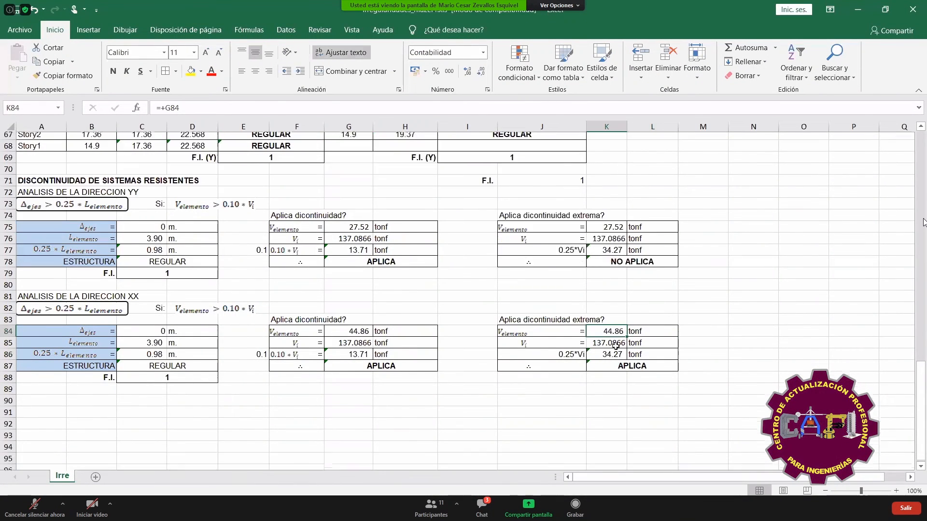
{"action": "scroll", "coordinate": [618, 338], "scroll_direction": "down", "scroll_amount": 3}
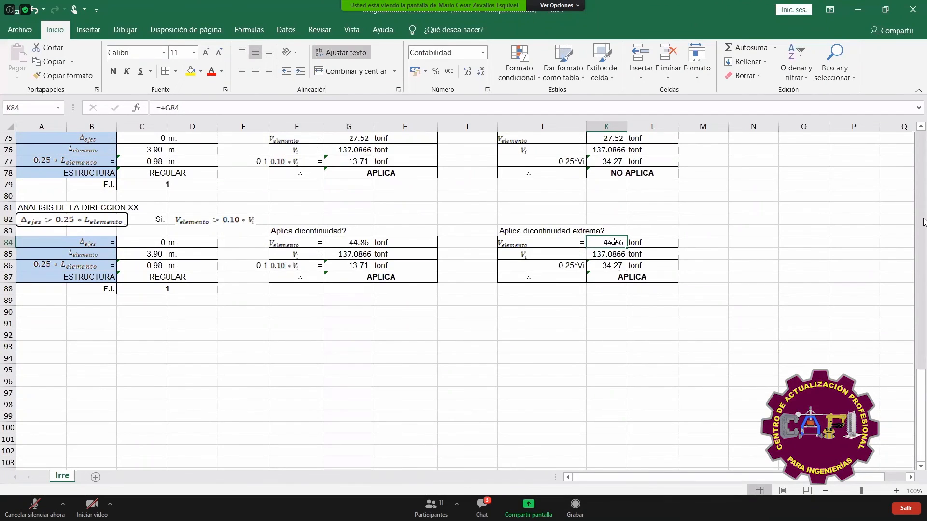
{"action": "mouse_move", "coordinate": [605, 255]}
{"action": "left_mouse_down"}
{"action": "mouse_move", "coordinate": [559, 255]}
{"action": "mouse_move", "coordinate": [610, 246]}
{"action": "mouse_move", "coordinate": [613, 268]}
{"action": "left_mouse_up"}
{"action": "left_click", "coordinate": [611, 268]}
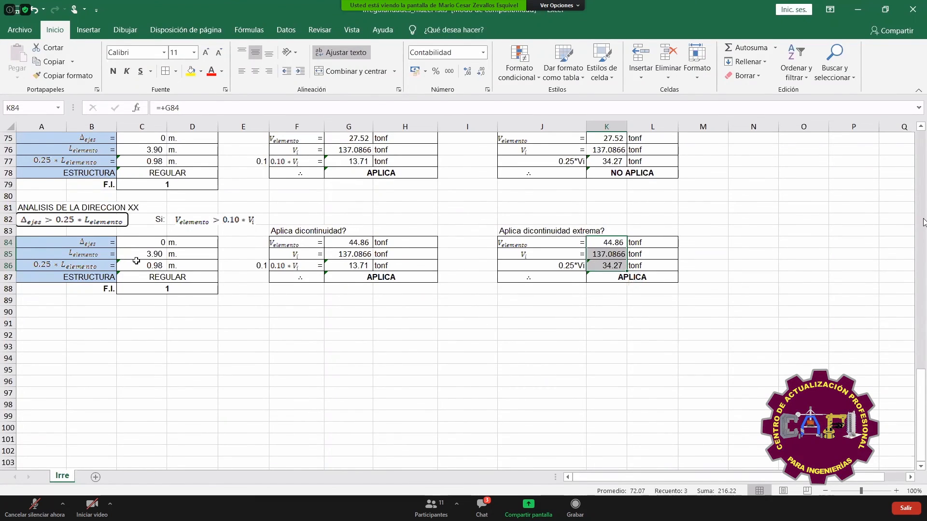
- Try 0.1 for the XX-direction 0.25*L_elemento value in C86 and undo the entry
{"action": "scroll", "coordinate": [254, 273], "scroll_direction": "up", "scroll_amount": 1}
{"action": "scroll", "coordinate": [254, 273], "scroll_direction": "up", "scroll_amount": 1}
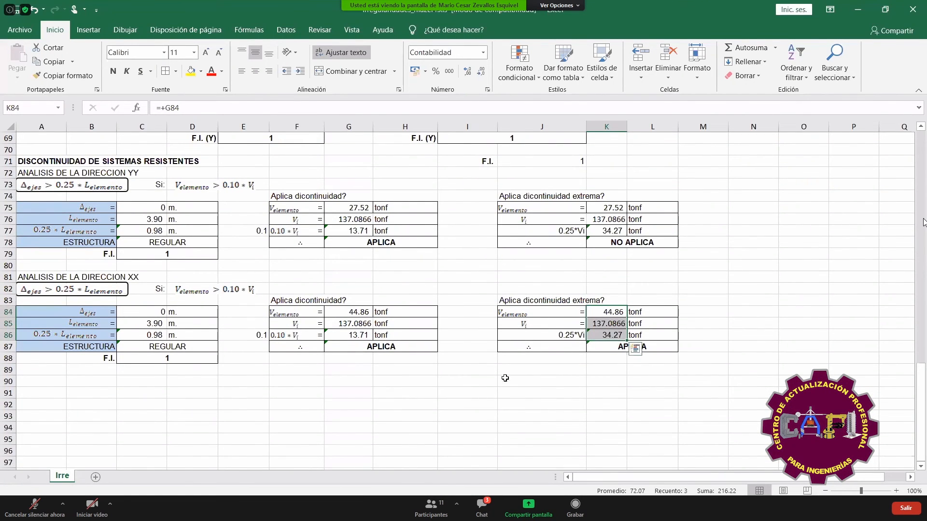
{"action": "left_click", "coordinate": [93, 315]}
{"action": "left_click", "coordinate": [144, 312]}
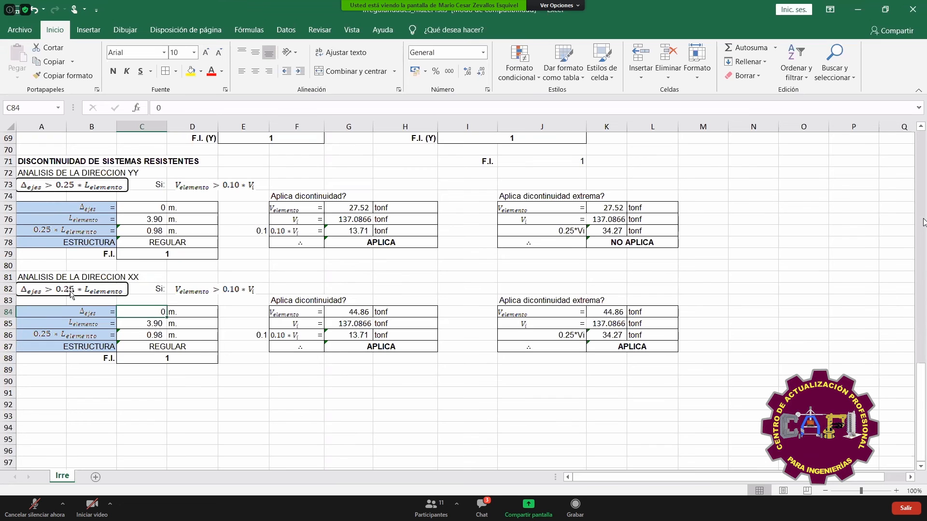
{"action": "left_click", "coordinate": [151, 334]}
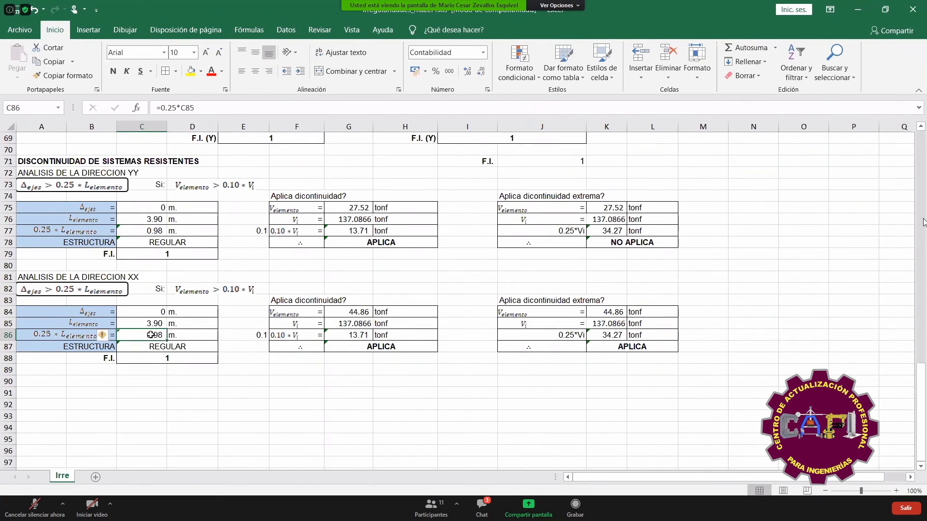
{"action": "type", "text": "0.1"}
{"action": "key", "text": "Return"}
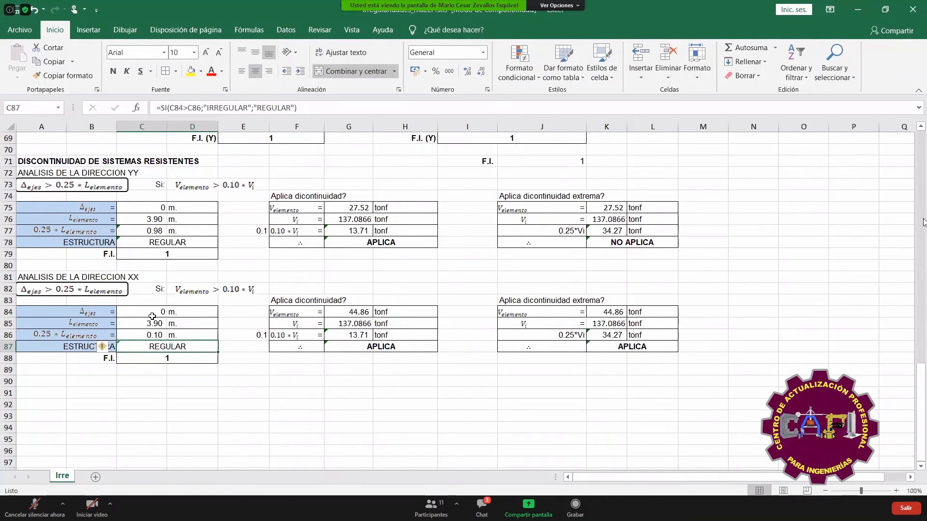
{"action": "key", "text": "ctrl+z"}
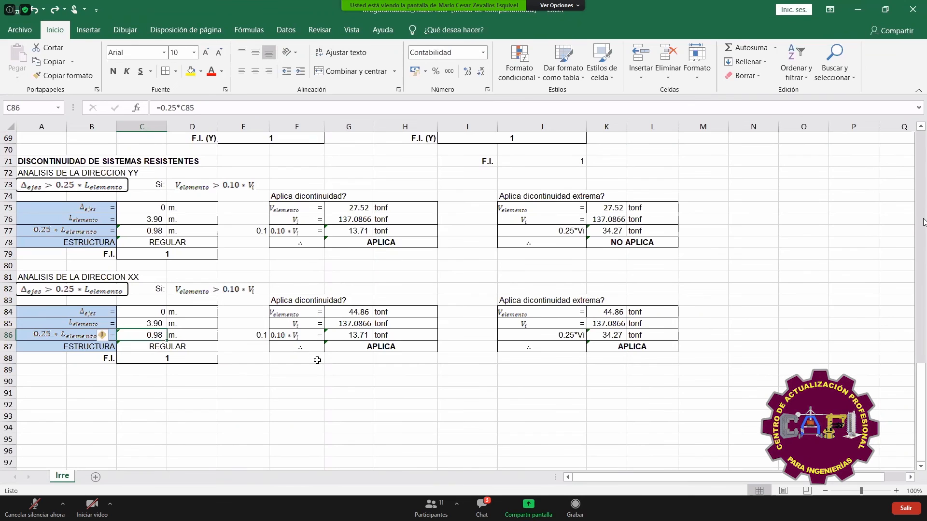
- Switch to the ESPECTRO E030 workbook and review the height irregularities table A17:H26 and the seismic factors
{"action": "scroll", "coordinate": [279, 358], "scroll_direction": "down", "scroll_amount": 1}
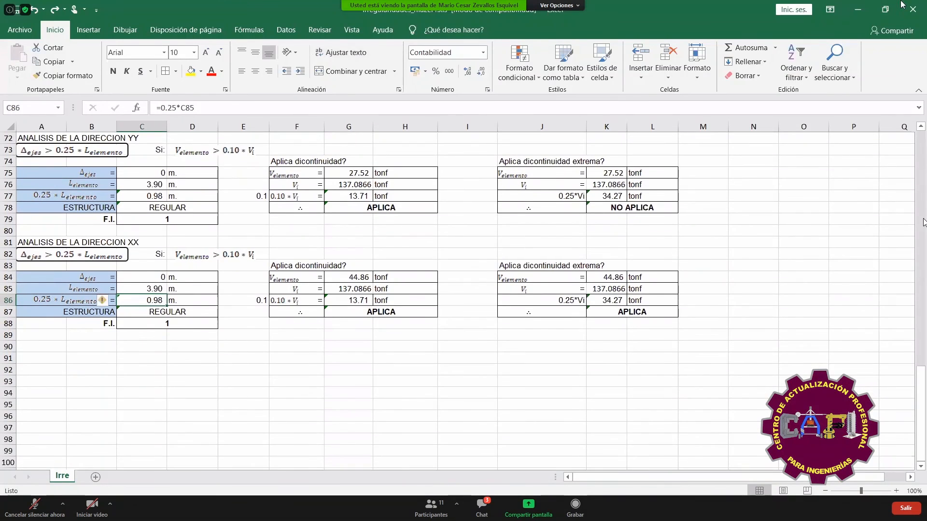
{"action": "left_click", "coordinate": [858, 10]}
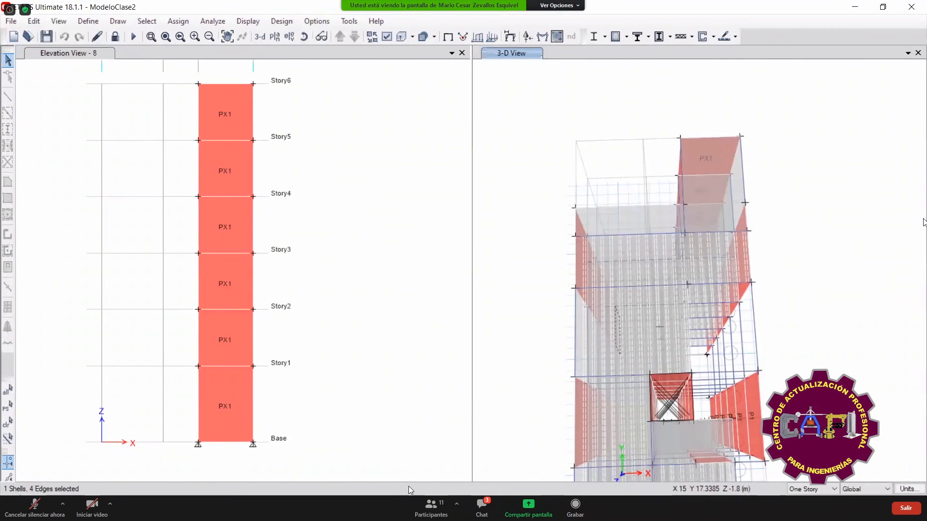
{"action": "mouse_move", "coordinate": [429, 479]}
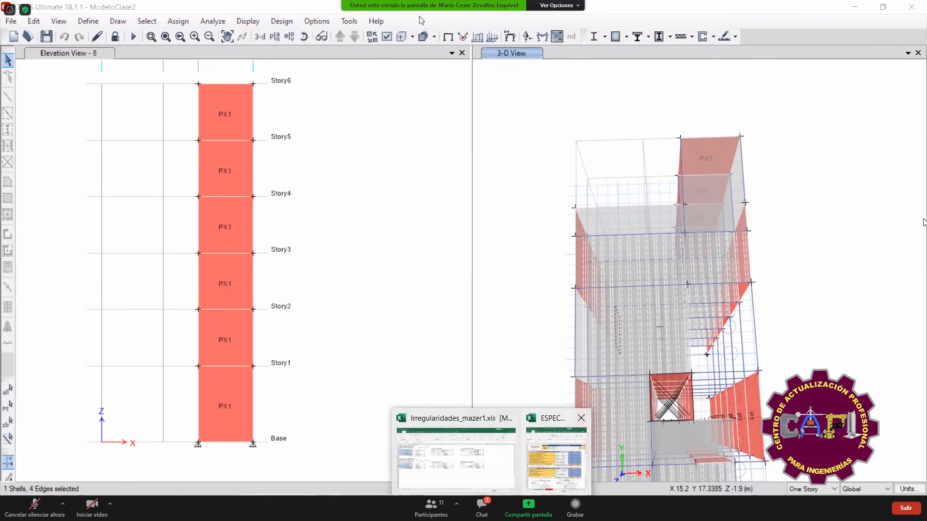
{"action": "left_click", "coordinate": [556, 459]}
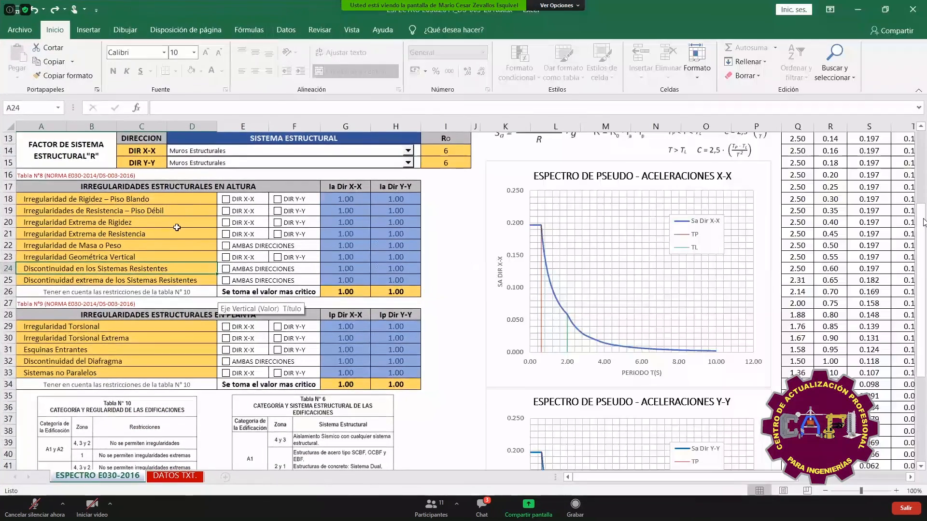
{"action": "left_click", "coordinate": [175, 224]}
{"action": "left_click_drag", "start_coordinate": [91, 187], "coordinate": [399, 290]}
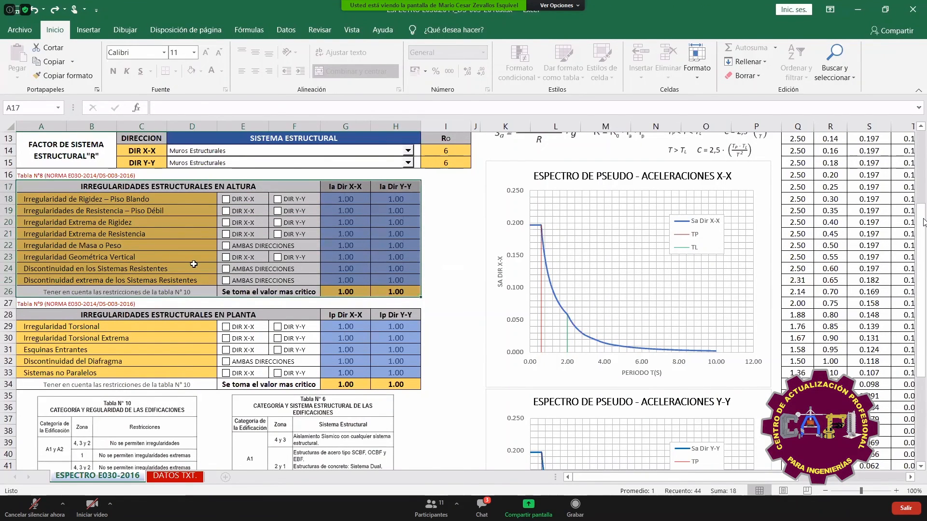
{"action": "scroll", "coordinate": [327, 460], "scroll_direction": "up", "scroll_amount": 3}
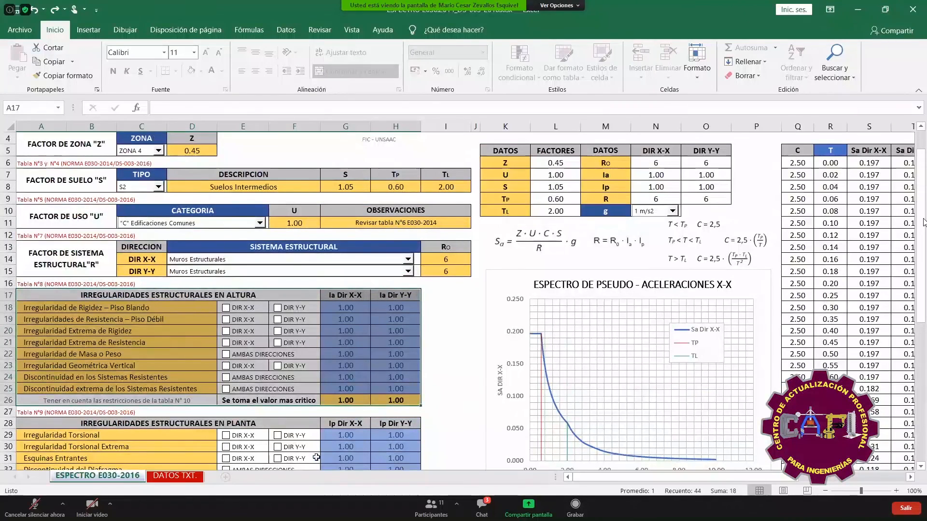
- Switch to ETABS and unlock the model, accepting the deletion of its analysis results
{"action": "left_click", "coordinate": [320, 506]}
{"action": "left_click", "coordinate": [115, 36]}
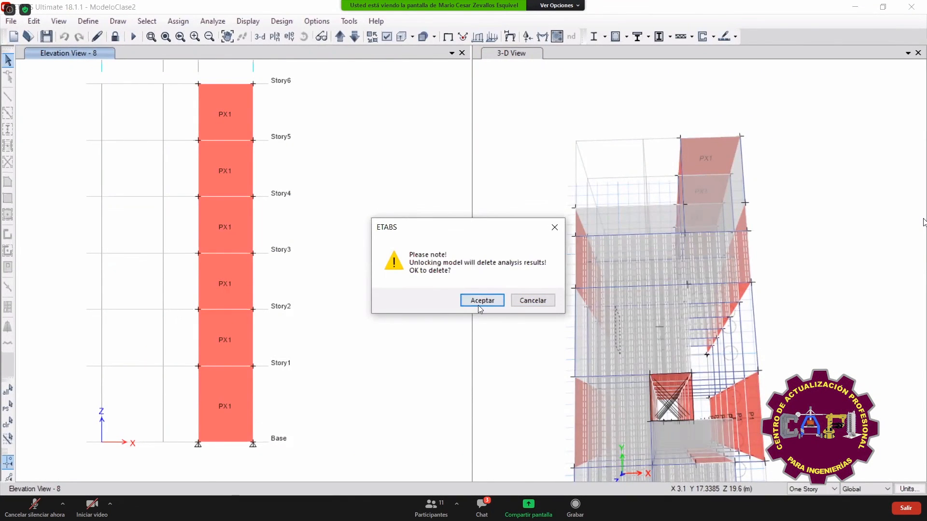
{"action": "left_click", "coordinate": [478, 305]}
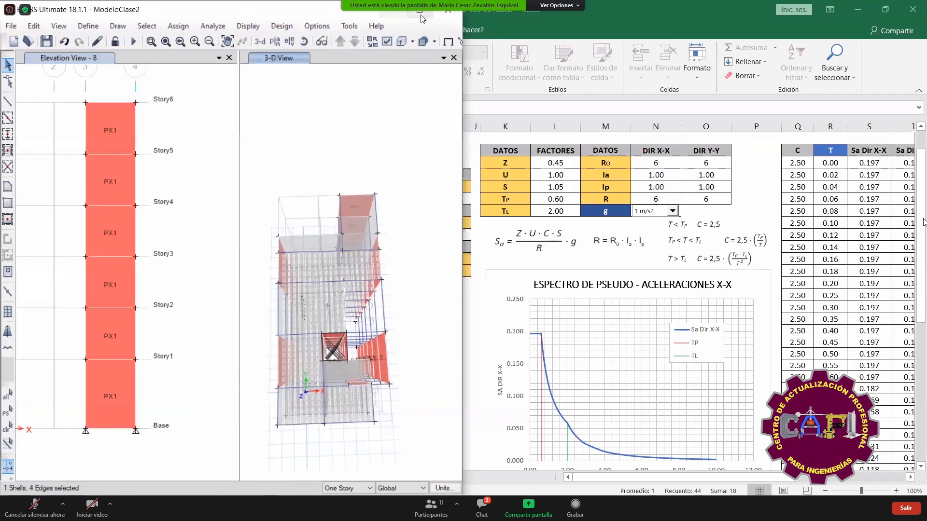
{"action": "left_click", "coordinate": [420, 11]}
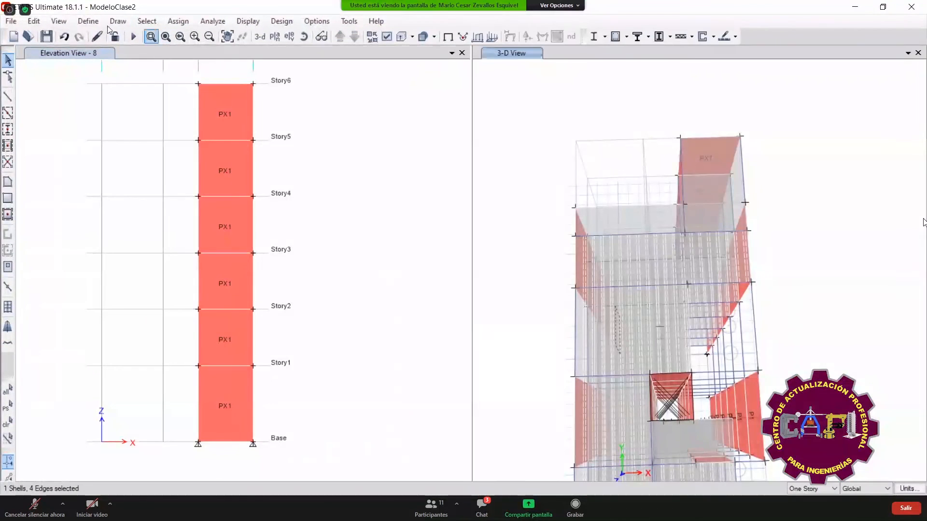
- Open the ESPECTRO response spectrum function for editing and select its irregularity factor Ia
{"action": "left_click", "coordinate": [87, 21]}
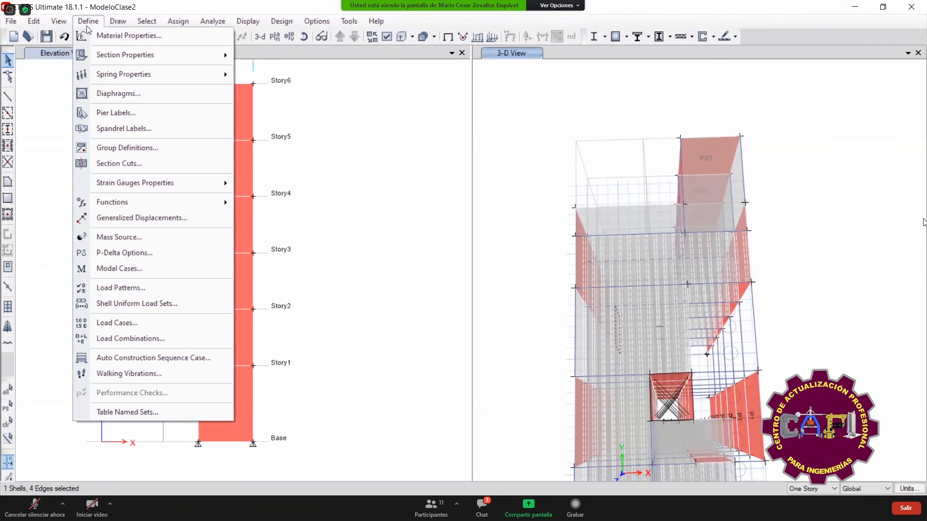
{"action": "mouse_move", "coordinate": [174, 200]}
{"action": "left_click", "coordinate": [316, 198]}
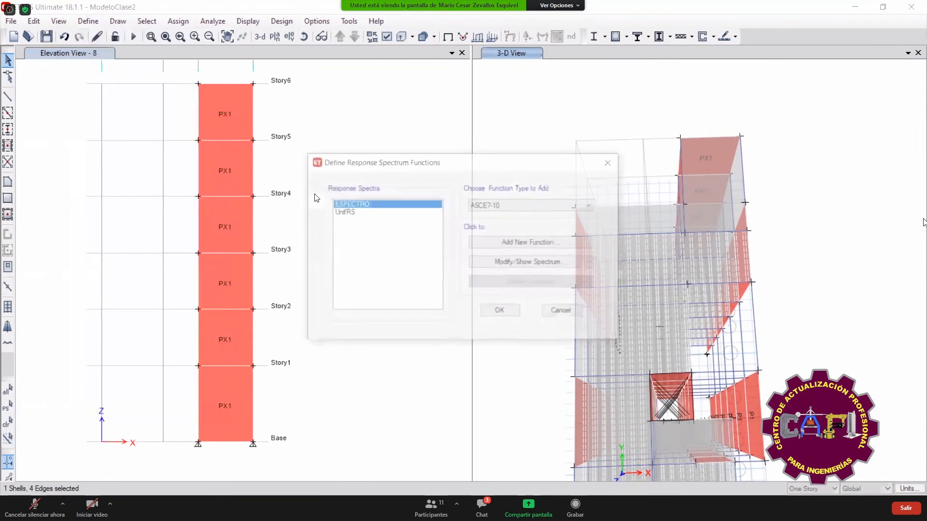
{"action": "left_click_drag", "start_coordinate": [370, 163], "coordinate": [177, 114]}
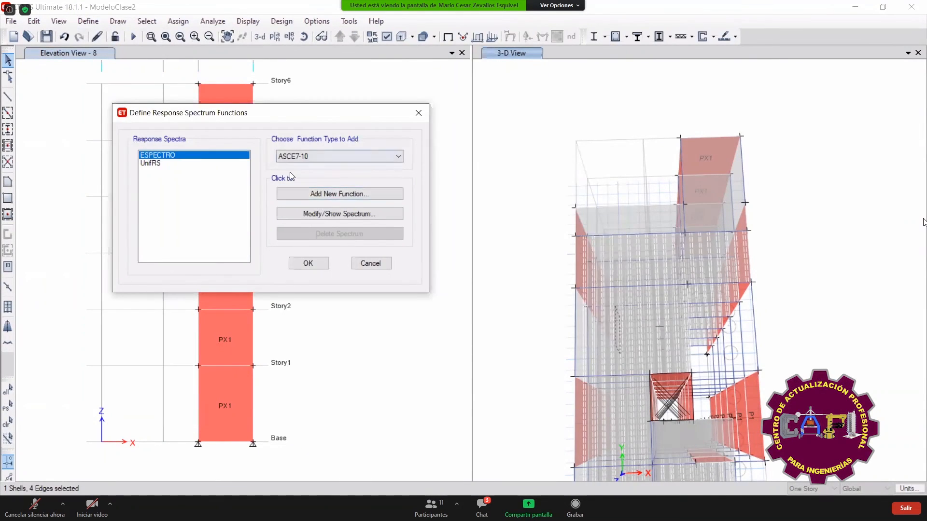
{"action": "left_click", "coordinate": [314, 213]}
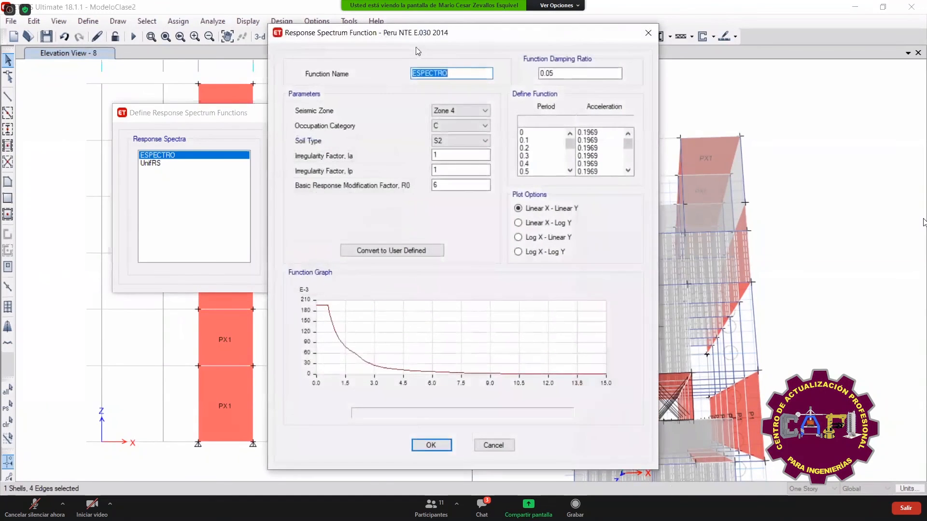
{"action": "left_click_drag", "start_coordinate": [403, 34], "coordinate": [250, 33]}
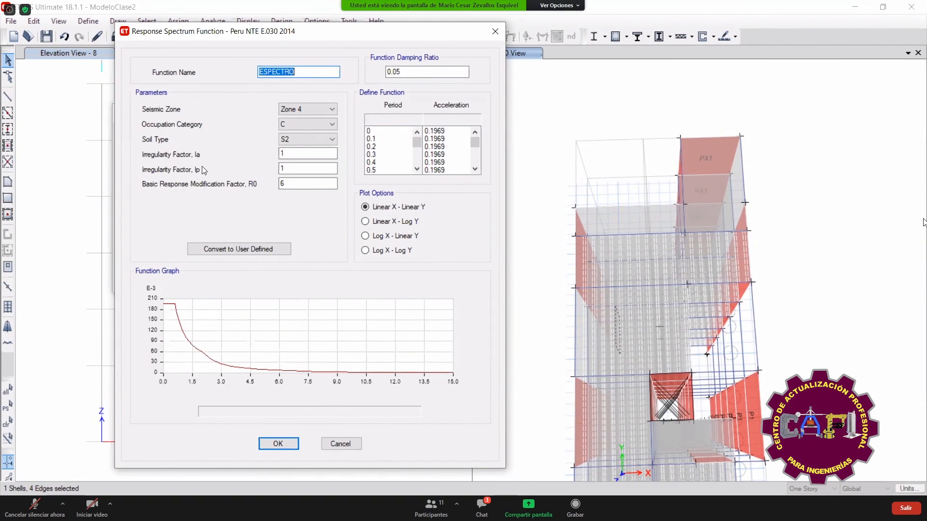
{"action": "left_click", "coordinate": [289, 157]}
{"action": "double_click", "coordinate": [289, 157]}
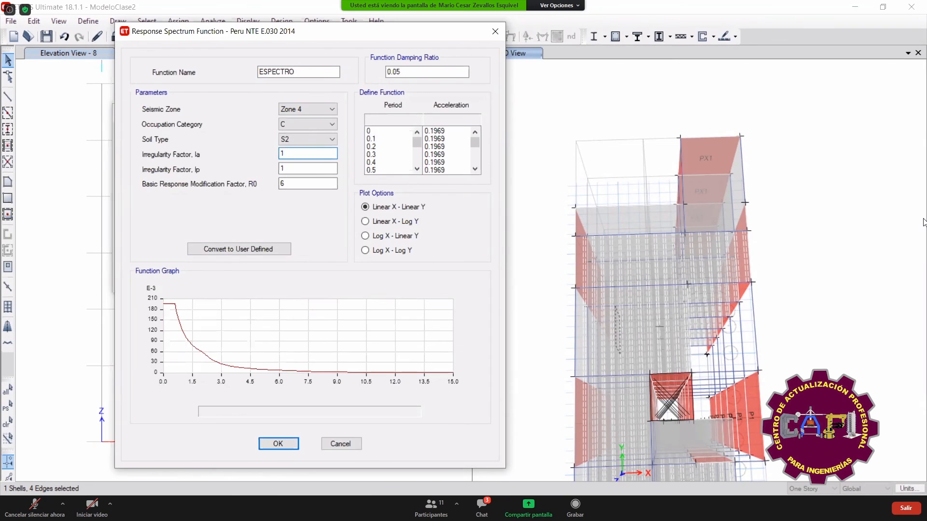
- In the ESPECTRO E030 workbook, mark Discontinuidad extrema de los Sistemas Resistentes as applying in both directions
{"action": "left_click", "coordinate": [494, 507]}
{"action": "left_click", "coordinate": [563, 469]}
{"action": "scroll", "coordinate": [242, 333], "scroll_direction": "down", "scroll_amount": 2}
{"action": "left_click", "coordinate": [212, 304]}
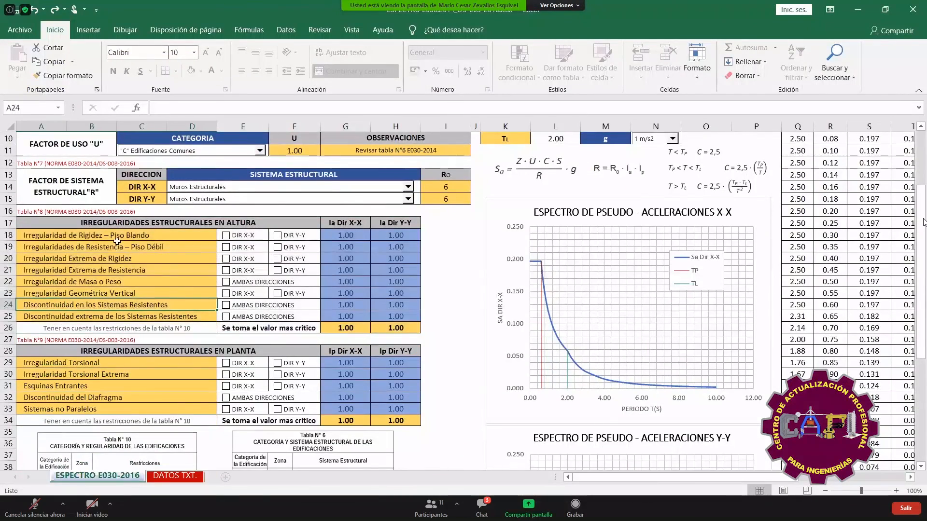
{"action": "left_click", "coordinate": [120, 319]}
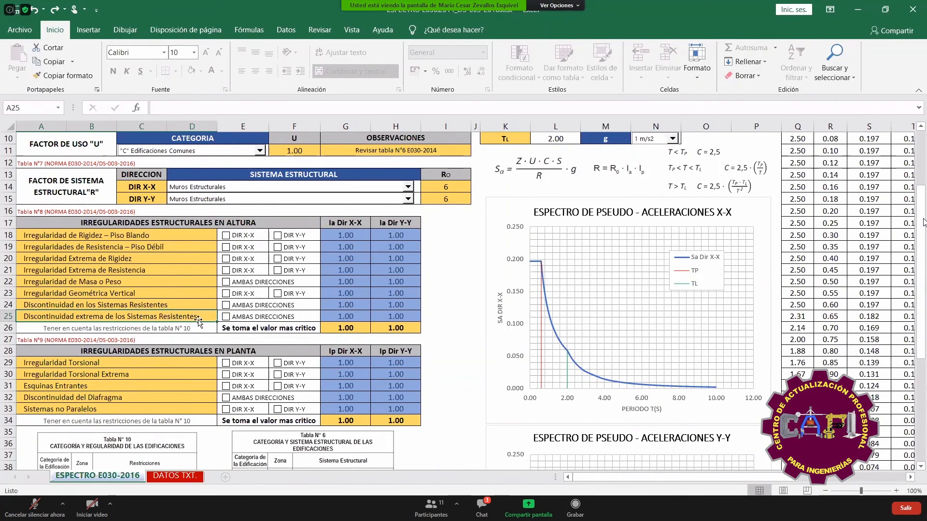
{"action": "left_click", "coordinate": [226, 317]}
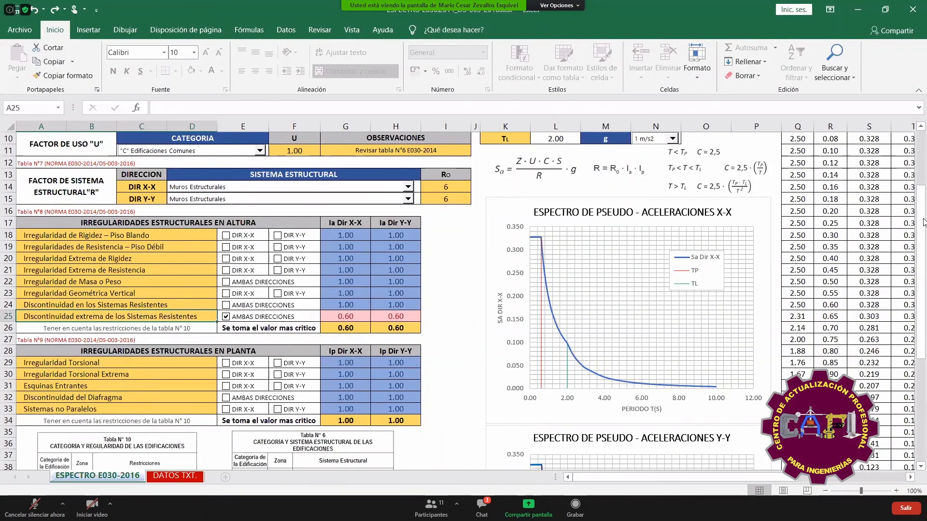
- Return to ETABS, try .6 for the ESPECTRO function's irregularity factor Ia, restore it to 1 and accept the definition
{"action": "key", "text": "alt+Tab"}
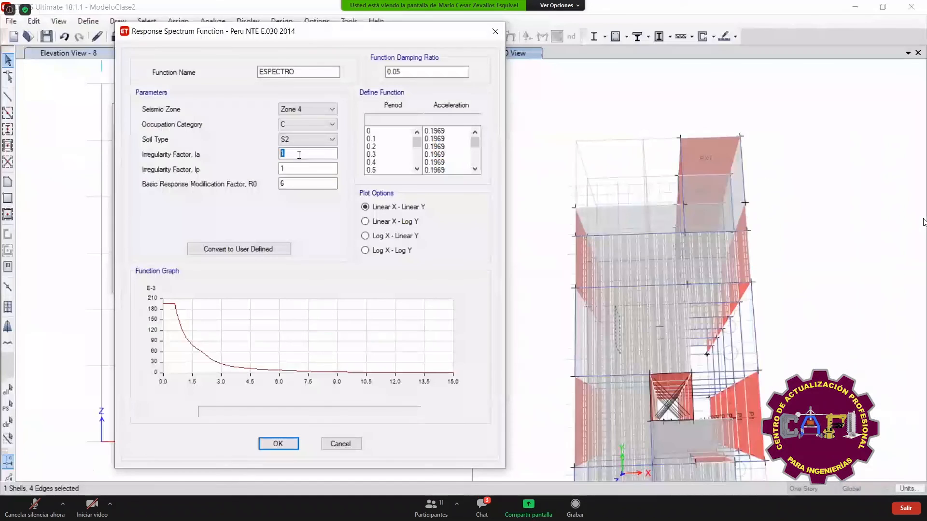
{"action": "type", "text": ".6"}
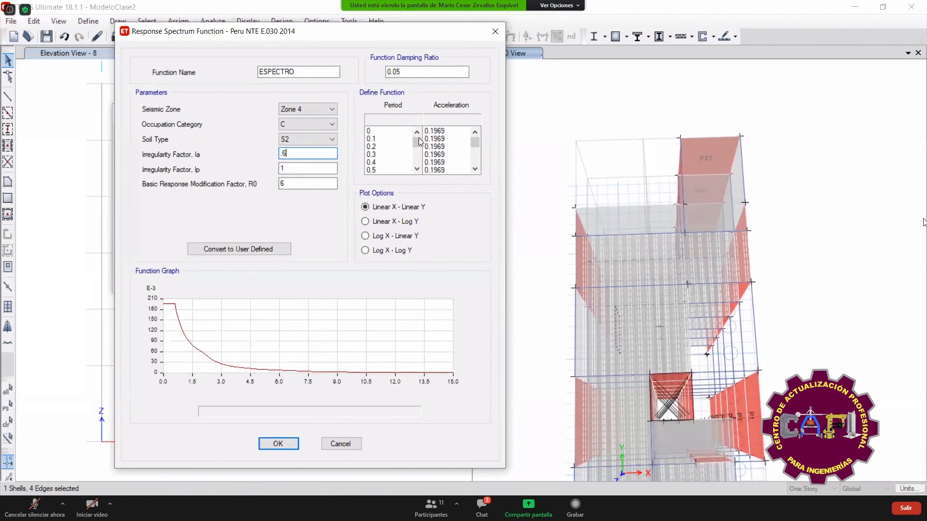
{"action": "left_click", "coordinate": [290, 166]}
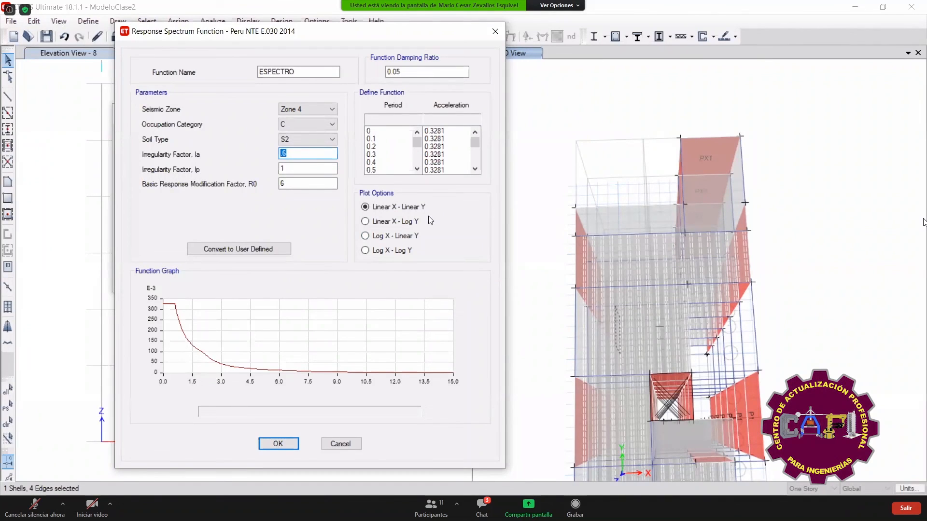
{"action": "type", "text": "1"}
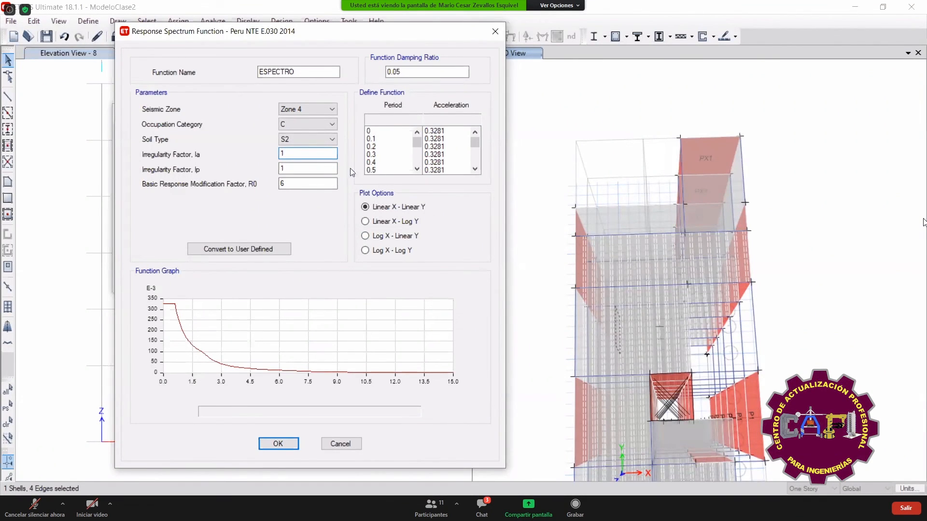
{"action": "left_click", "coordinate": [303, 170]}
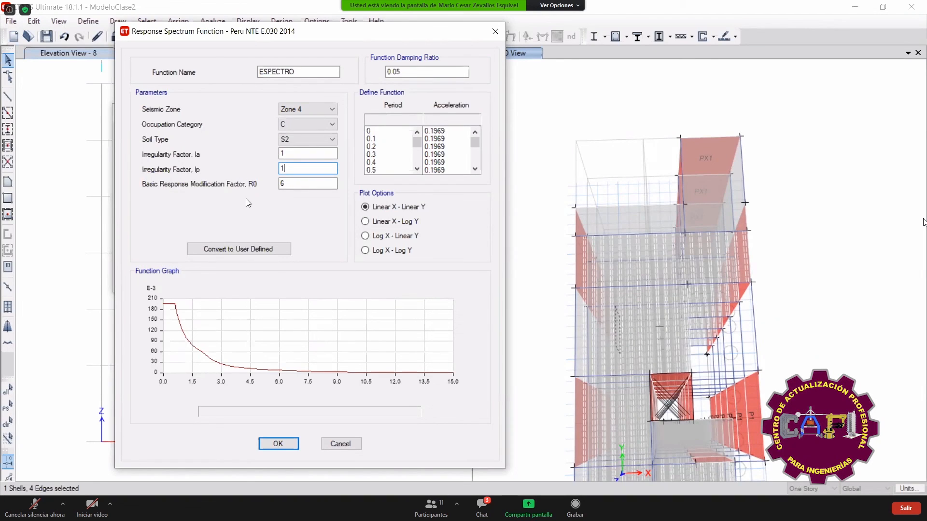
{"action": "left_click", "coordinate": [278, 444]}
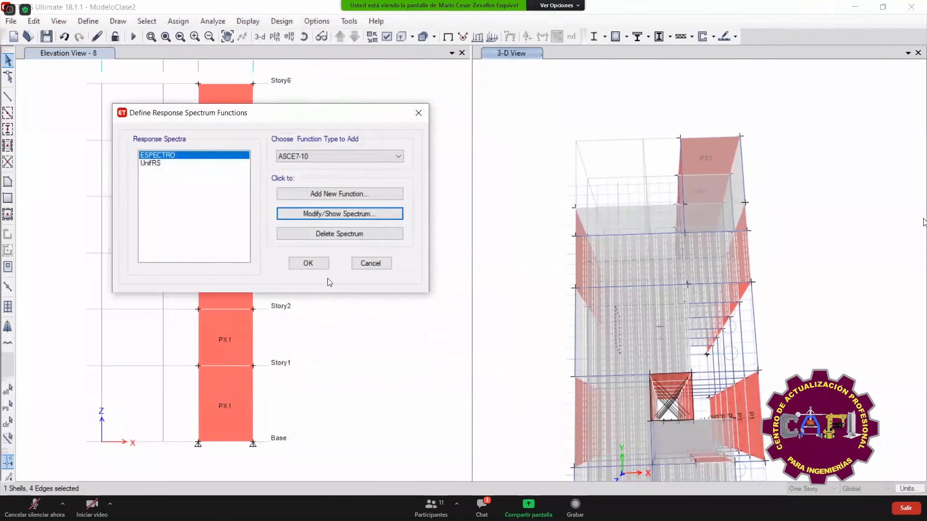
{"action": "left_click", "coordinate": [319, 261]}
- Switch to Irregularidades_mazer1.xls and review the irregularity checks from the XX-direction discontinuity analysis up to the story stiffness table
{"action": "mouse_move", "coordinate": [497, 472]}
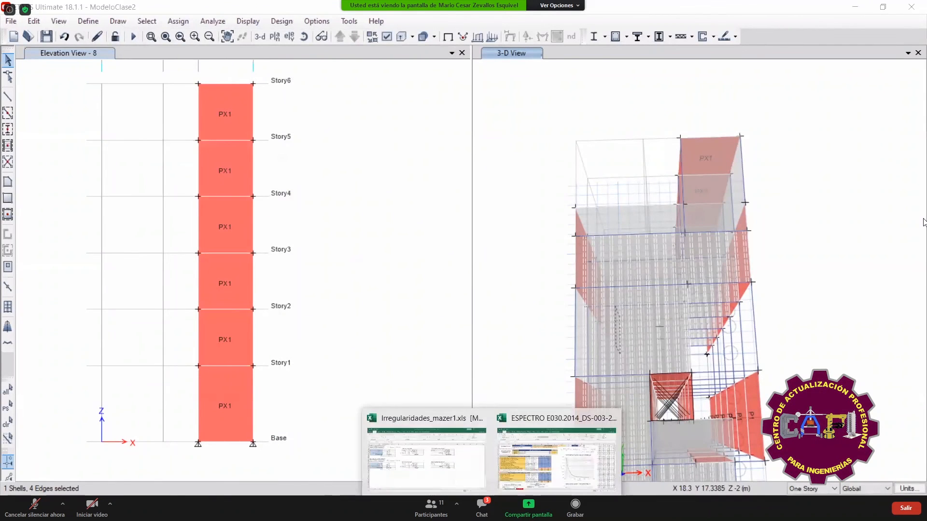
{"action": "left_click", "coordinate": [452, 451]}
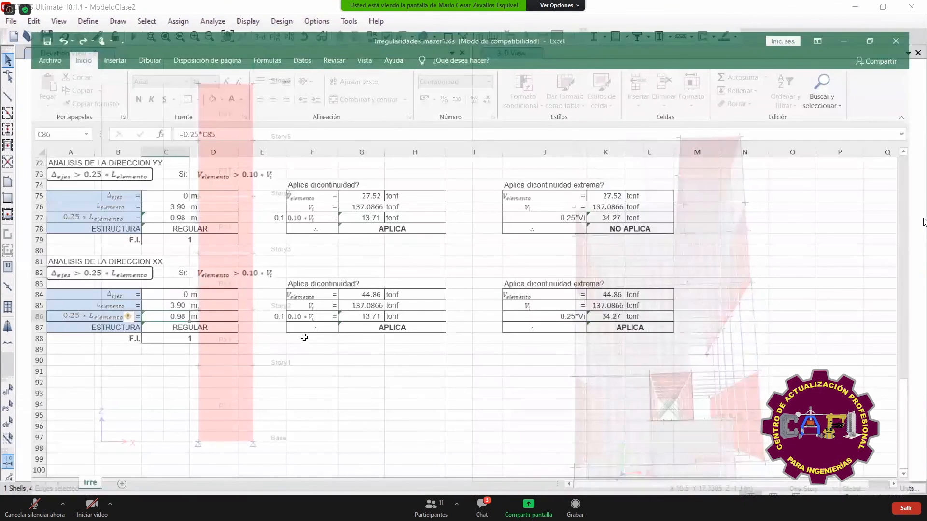
{"action": "scroll", "coordinate": [305, 337], "scroll_direction": "up", "scroll_amount": 5}
{"action": "scroll", "coordinate": [309, 311], "scroll_direction": "up", "scroll_amount": 18}
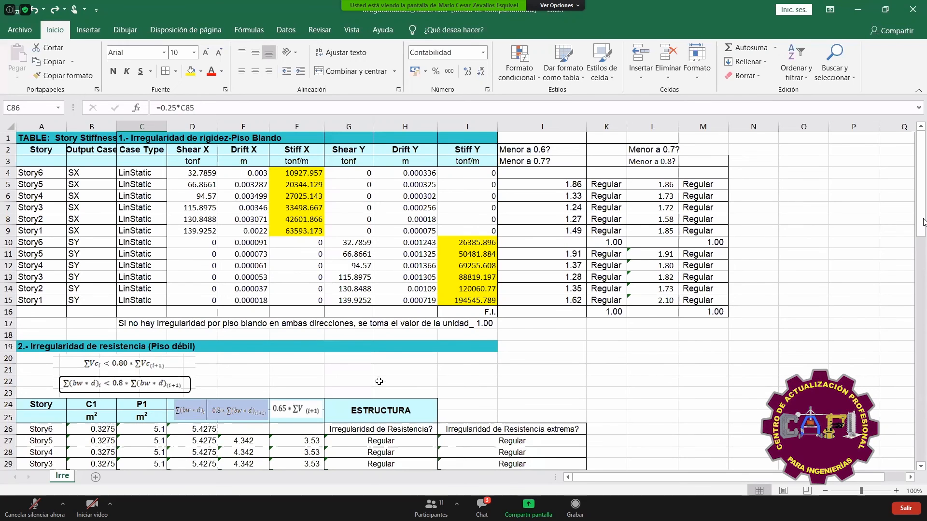
- Switch to the E.030 norm PDF in the browser and review Tabla N° 8 and the Irregularidad Torsional entry of Tabla N° 9
{"action": "left_click", "coordinate": [366, 509]}
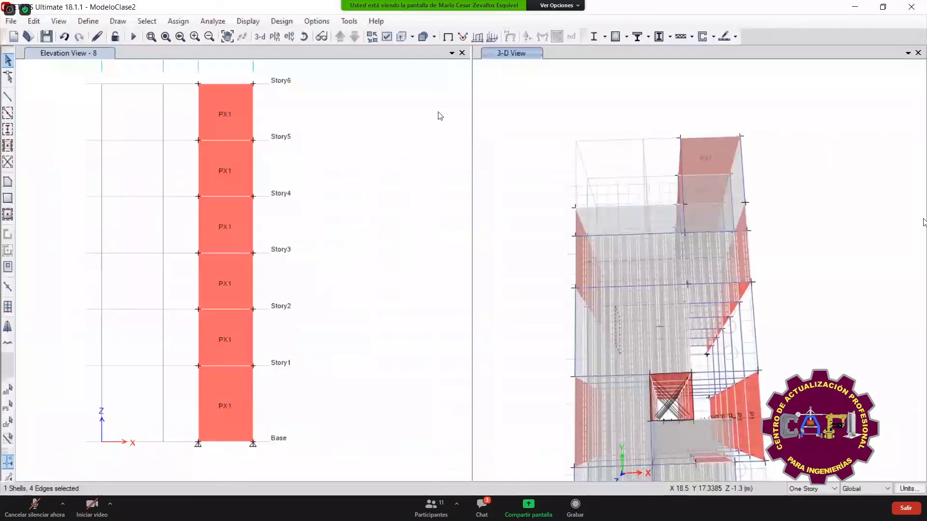
{"action": "left_click", "coordinate": [452, 53]}
{"action": "left_click", "coordinate": [323, 509]}
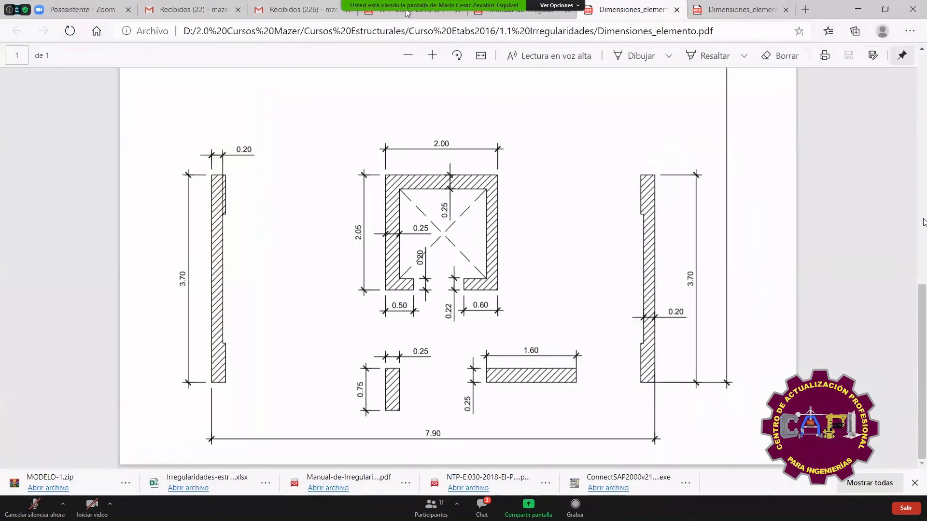
{"action": "left_click", "coordinate": [411, 9]}
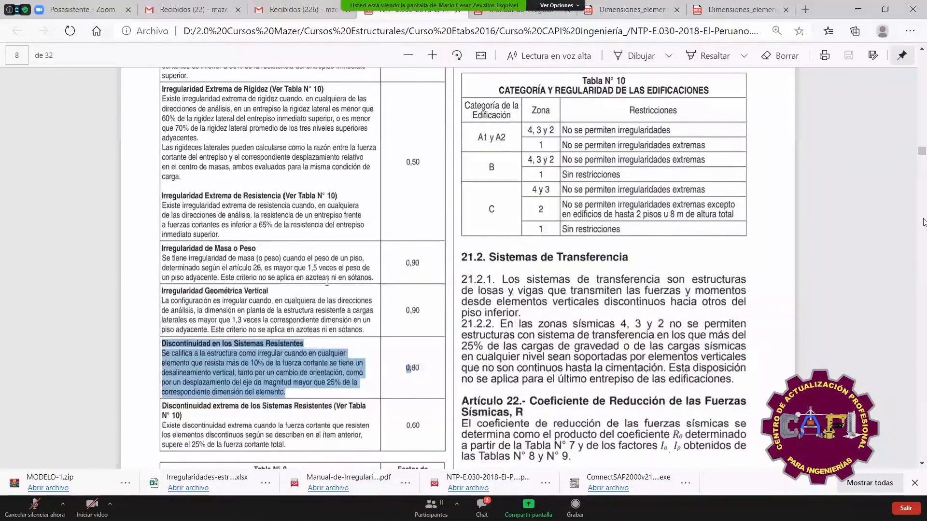
{"action": "scroll", "coordinate": [327, 282], "scroll_direction": "up", "scroll_amount": 1}
{"action": "scroll", "coordinate": [328, 283], "scroll_direction": "up", "scroll_amount": 5}
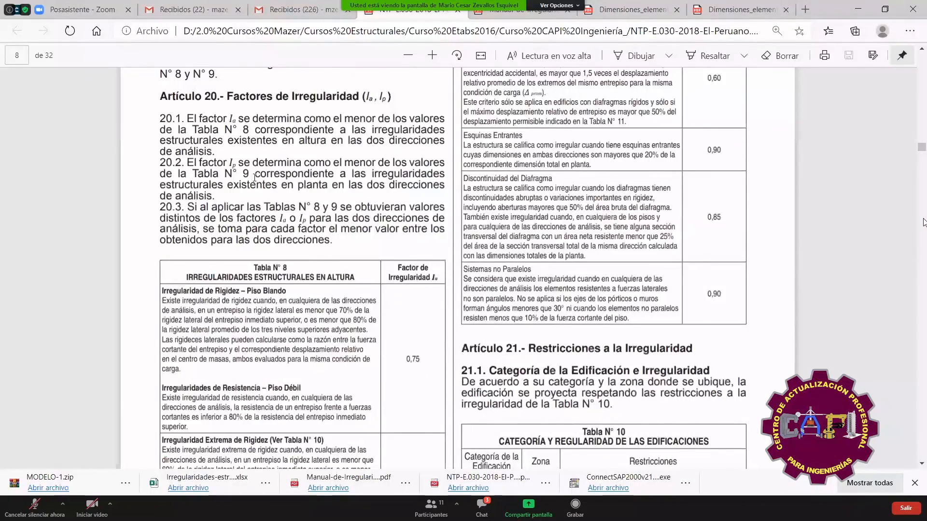
{"action": "scroll", "coordinate": [254, 178], "scroll_direction": "down", "scroll_amount": 8}
{"action": "left_click", "coordinate": [287, 228]}
{"action": "scroll", "coordinate": [287, 227], "scroll_direction": "down", "scroll_amount": 2}
{"action": "triple_click", "coordinate": [169, 204]}
{"action": "scroll", "coordinate": [288, 238], "scroll_direction": "up", "scroll_amount": 1}
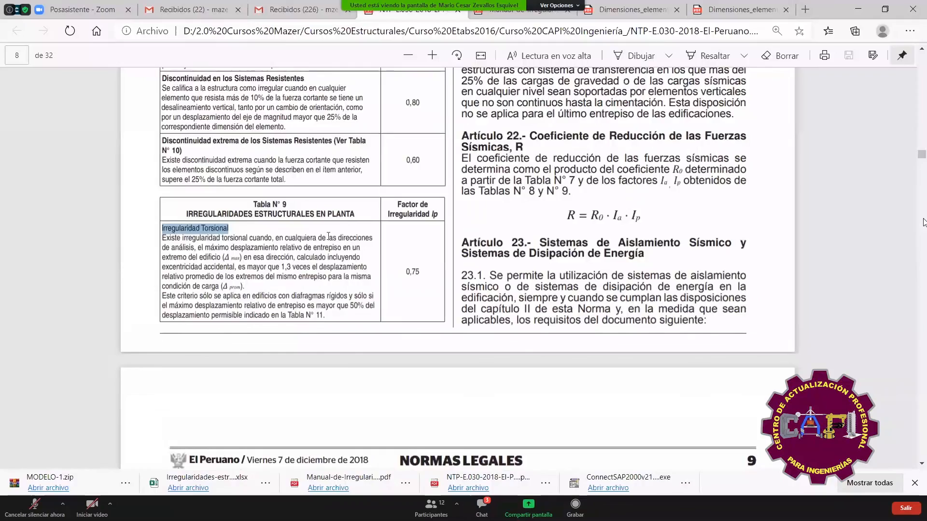
- Examine the other plan irregularities in Tabla N° 9: extreme torsional, Esquinas Entrantes, Discontinuidad del Diafragma and Sistemas no Paralelos
{"action": "scroll", "coordinate": [328, 236], "scroll_direction": "up", "scroll_amount": 2}
{"action": "scroll", "coordinate": [490, 172], "scroll_direction": "up", "scroll_amount": 1}
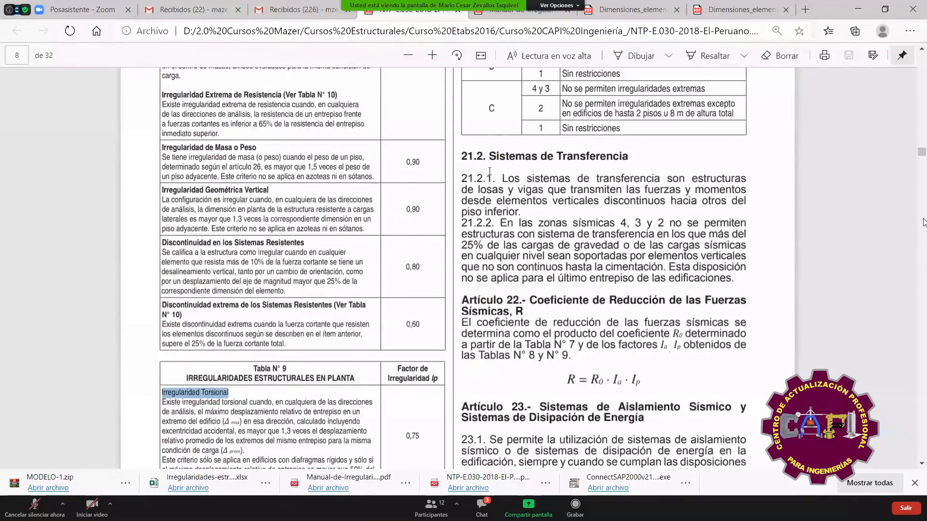
{"action": "scroll", "coordinate": [489, 171], "scroll_direction": "up", "scroll_amount": 8}
{"action": "left_click_drag", "start_coordinate": [463, 163], "coordinate": [602, 162]}
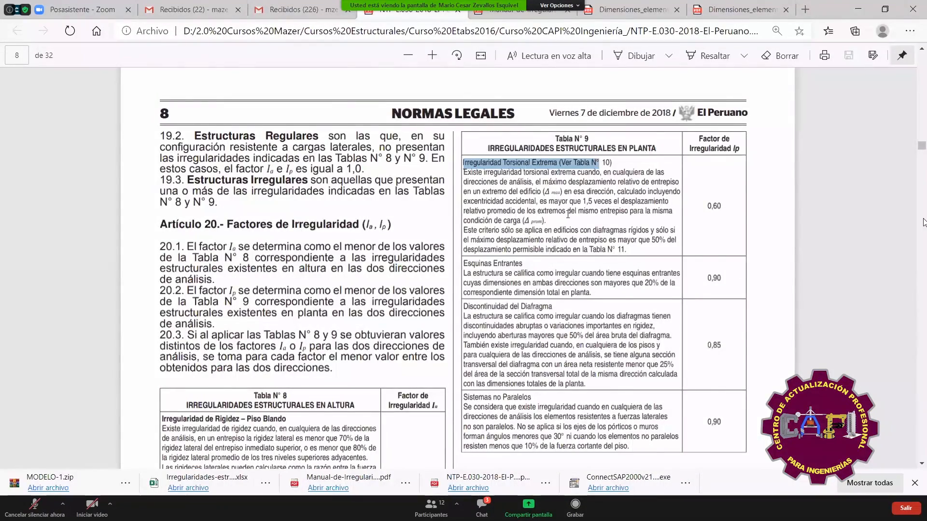
{"action": "scroll", "coordinate": [568, 215], "scroll_direction": "down", "scroll_amount": 2}
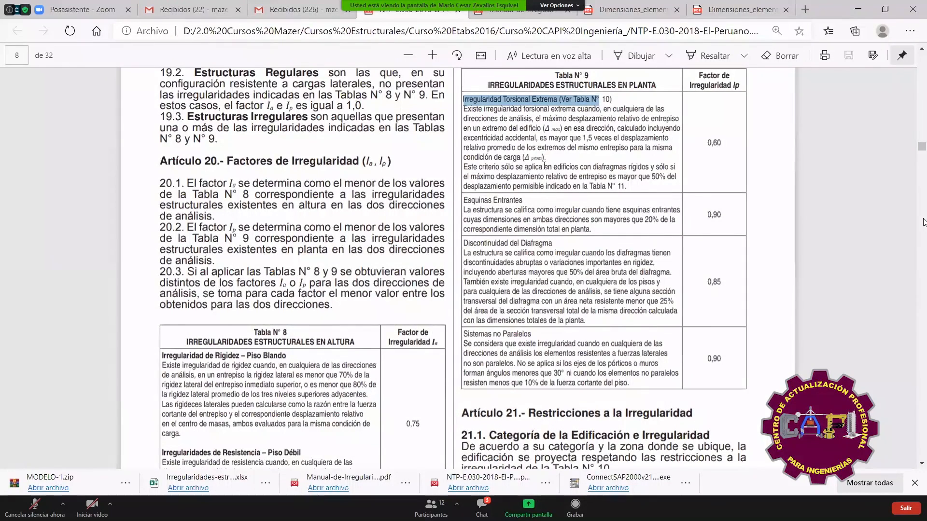
{"action": "scroll", "coordinate": [543, 165], "scroll_direction": "down", "scroll_amount": 2}
{"action": "left_click_drag", "start_coordinate": [467, 135], "coordinate": [523, 144]}
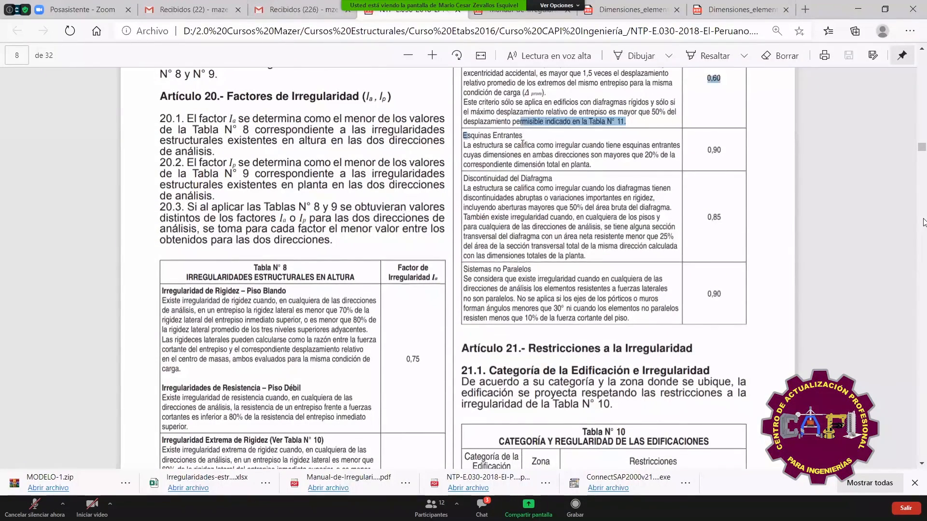
{"action": "left_click_drag", "start_coordinate": [463, 178], "coordinate": [573, 188]}
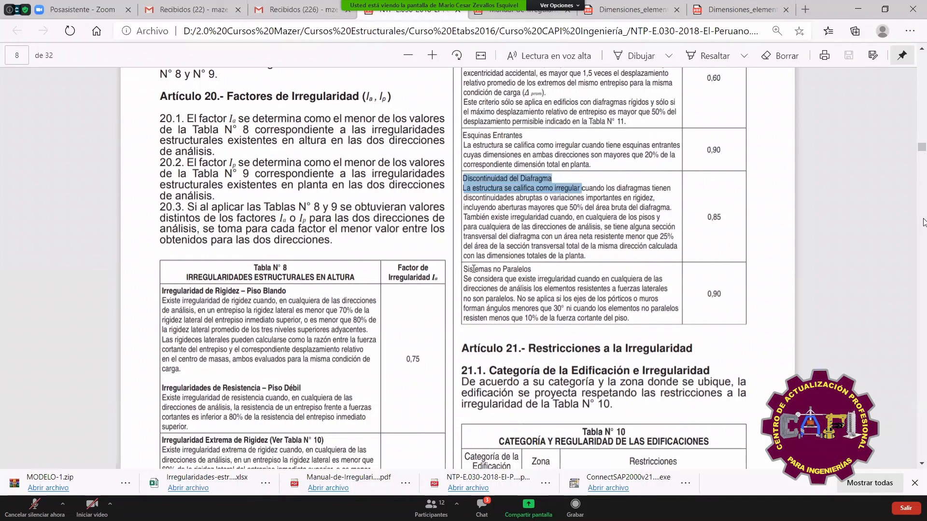
{"action": "left_click_drag", "start_coordinate": [463, 269], "coordinate": [537, 280]}
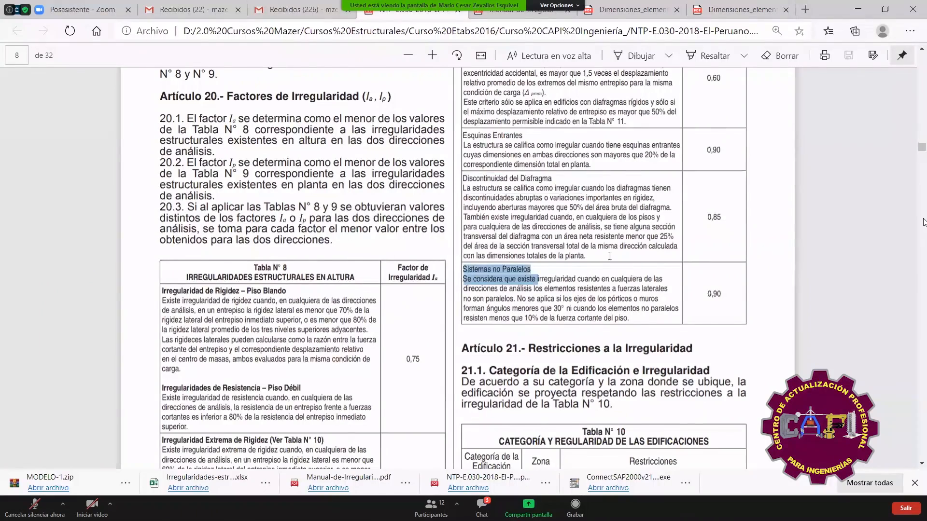
{"action": "scroll", "coordinate": [623, 233], "scroll_direction": "up", "scroll_amount": 3}
{"action": "scroll", "coordinate": [630, 212], "scroll_direction": "up", "scroll_amount": 1}
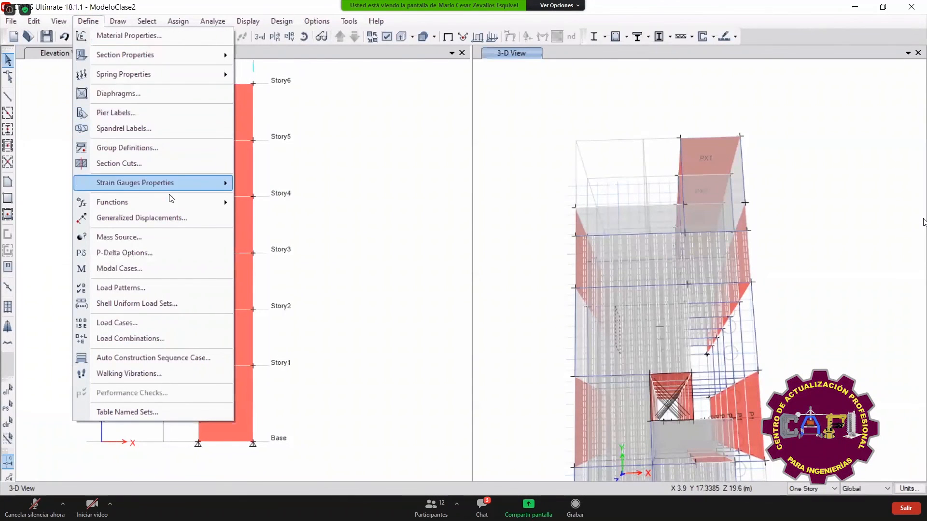
- Open the ESPECTRO response spectrum, try .6 for irregularity factor Ip, restore it to 1 and accept the definition
{"action": "mouse_move", "coordinate": [174, 201]}
{"action": "left_click", "coordinate": [274, 199]}
{"action": "left_click", "coordinate": [531, 263]}
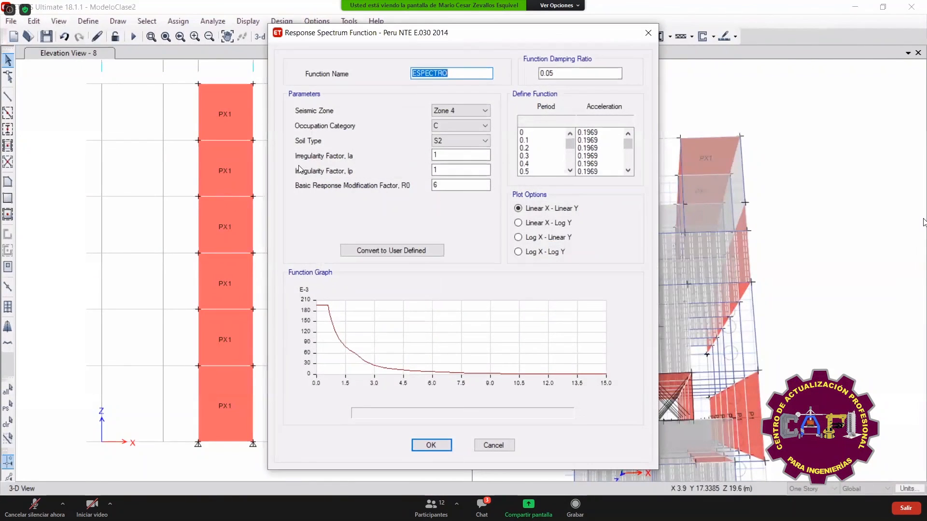
{"action": "left_click", "coordinate": [434, 170]}
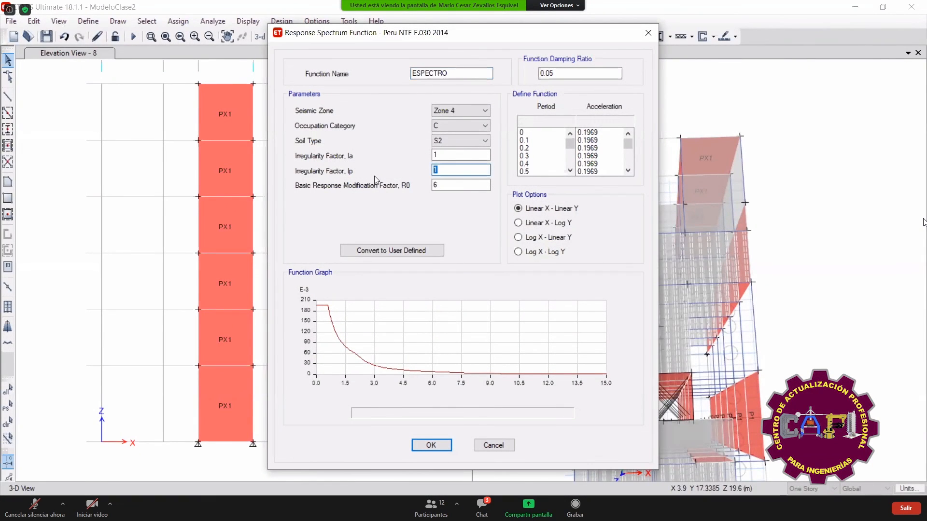
{"action": "left_click", "coordinate": [459, 155]}
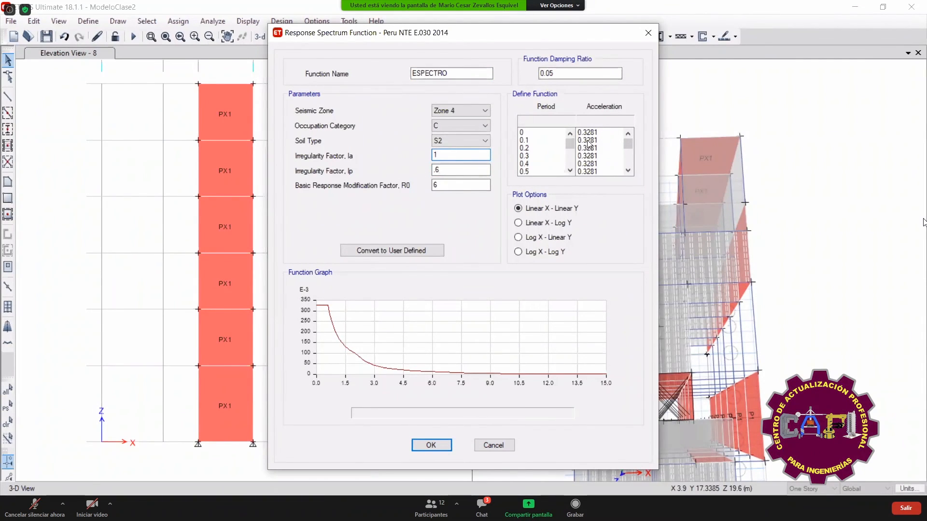
{"action": "left_click", "coordinate": [488, 170]}
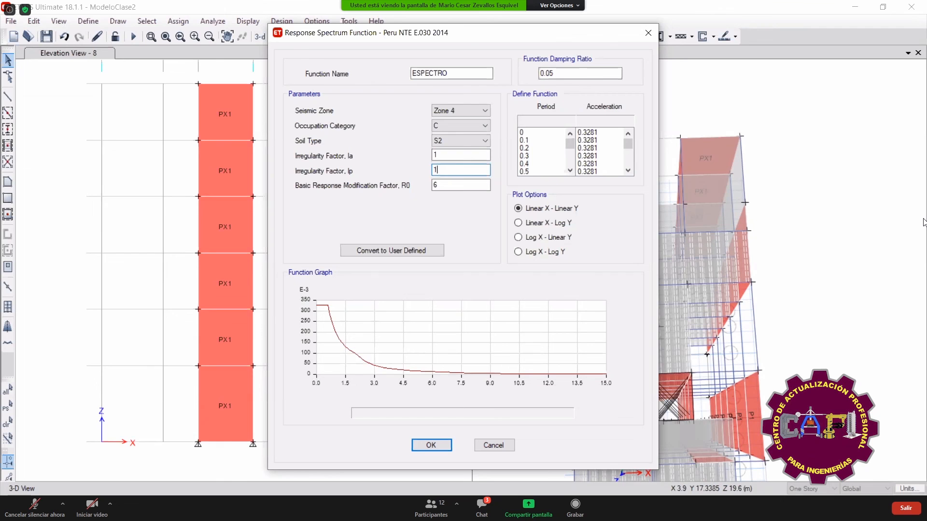
{"action": "left_click", "coordinate": [430, 445]}
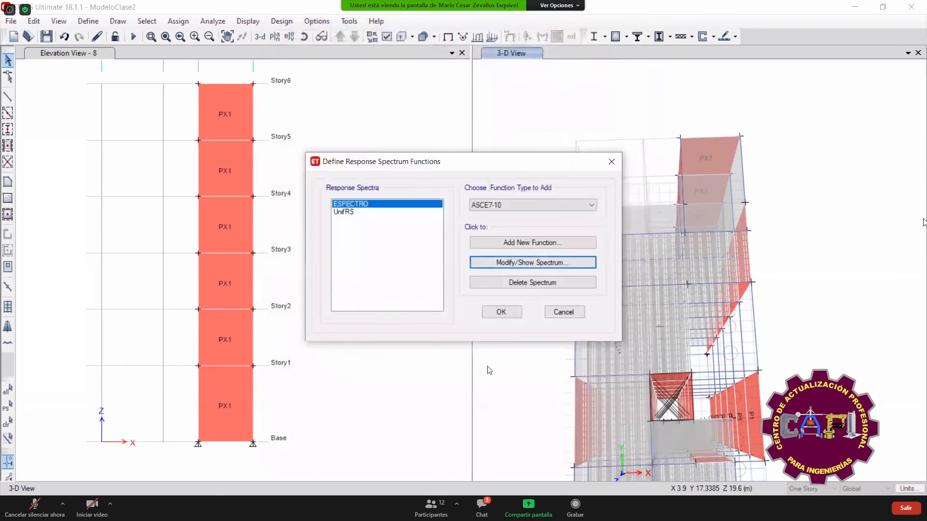
{"action": "left_click", "coordinate": [509, 319]}
{"action": "left_click", "coordinate": [408, 309]}
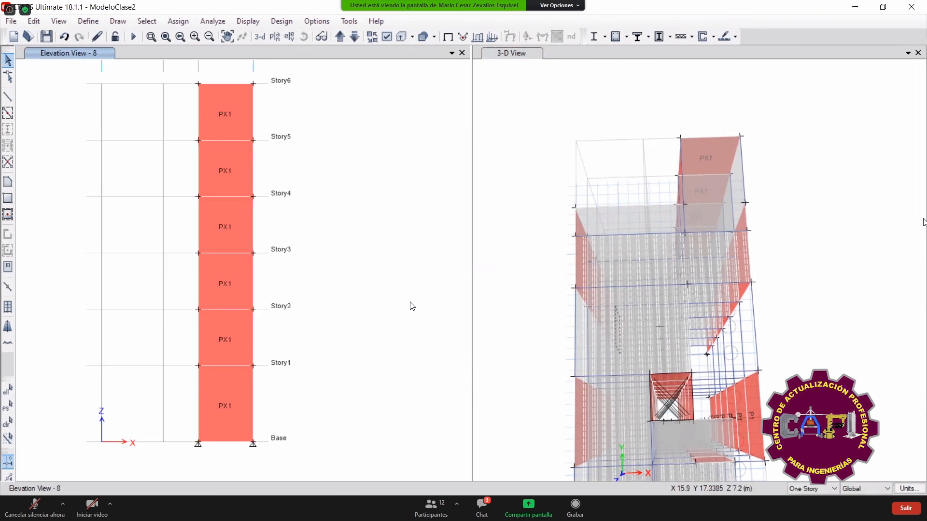
- Switch to Irregularidades_mazer1.xls and review the resistance, mass and vertical geometric irregularity tables
{"action": "left_click", "coordinate": [492, 508]}
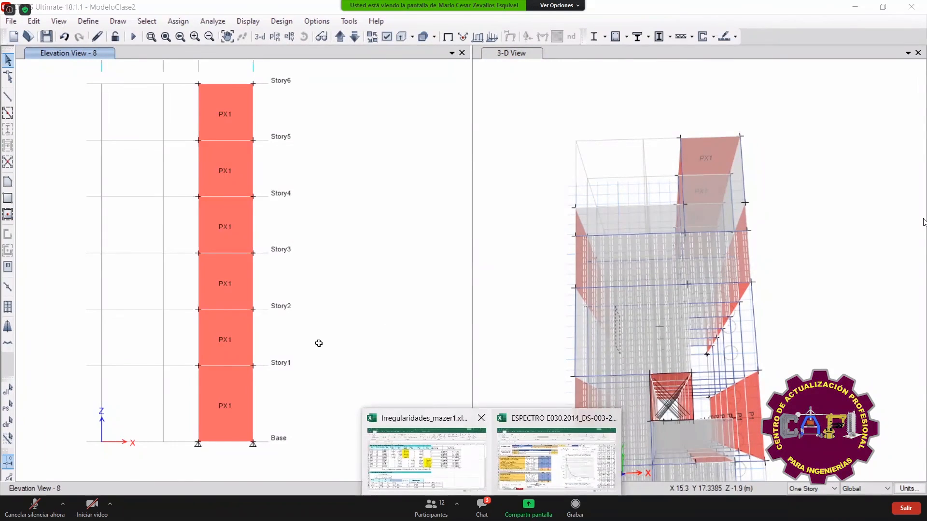
{"action": "left_click", "coordinate": [424, 457]}
{"action": "scroll", "coordinate": [344, 284], "scroll_direction": "down", "scroll_amount": 6}
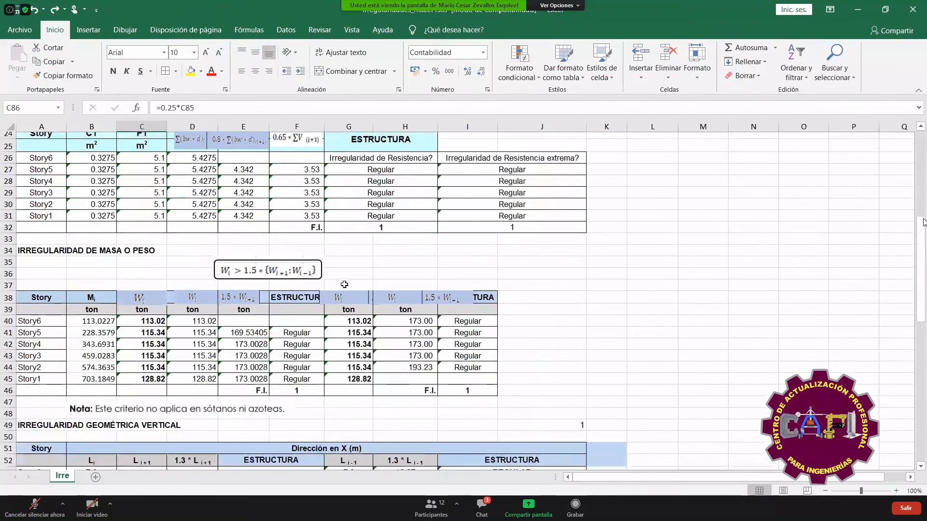
{"action": "scroll", "coordinate": [344, 285], "scroll_direction": "down", "scroll_amount": 5}
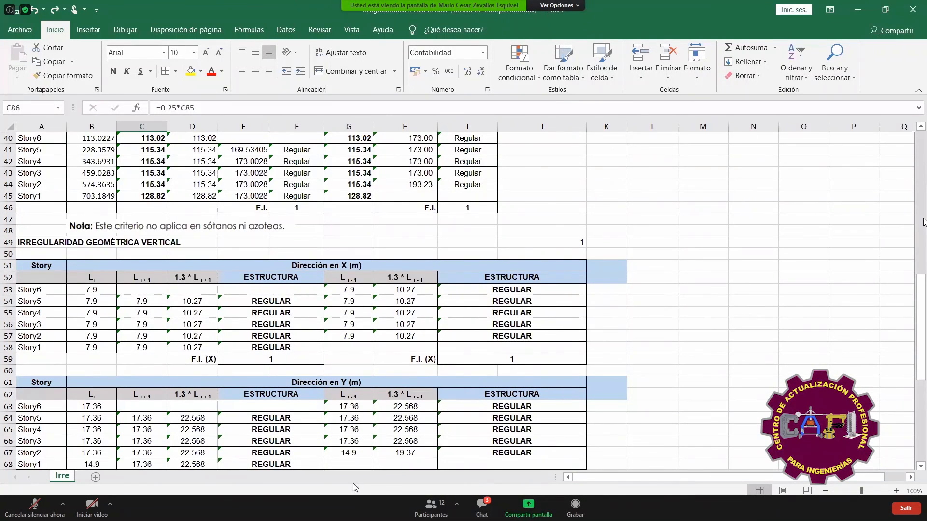
- Switch to the irregularidadesenaltura_v1.pptx presentation and show slide 9 on Irregularidad Geométrica Vertical
{"action": "left_click", "coordinate": [356, 508]}
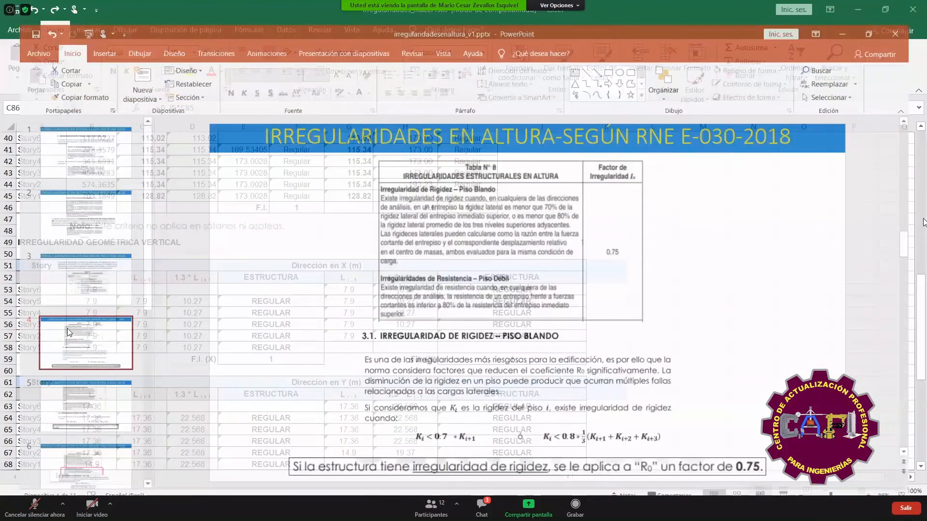
{"action": "scroll", "coordinate": [68, 330], "scroll_direction": "down", "scroll_amount": 5}
{"action": "left_click", "coordinate": [70, 346]}
{"action": "scroll", "coordinate": [70, 347], "scroll_direction": "down", "scroll_amount": 1}
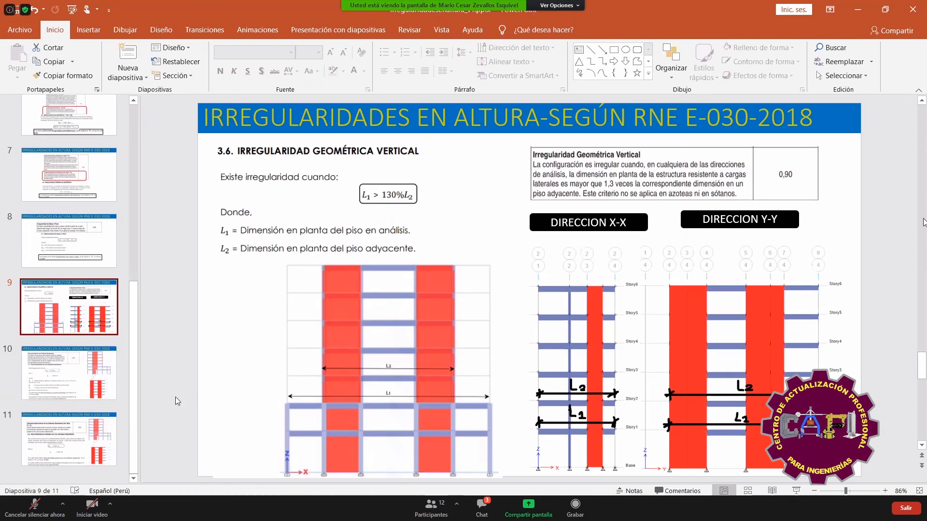
- Return to Irregularidades_mazer1.xls, save it despite the compatibility check and close the workbook
{"action": "mouse_move", "coordinate": [490, 509]}
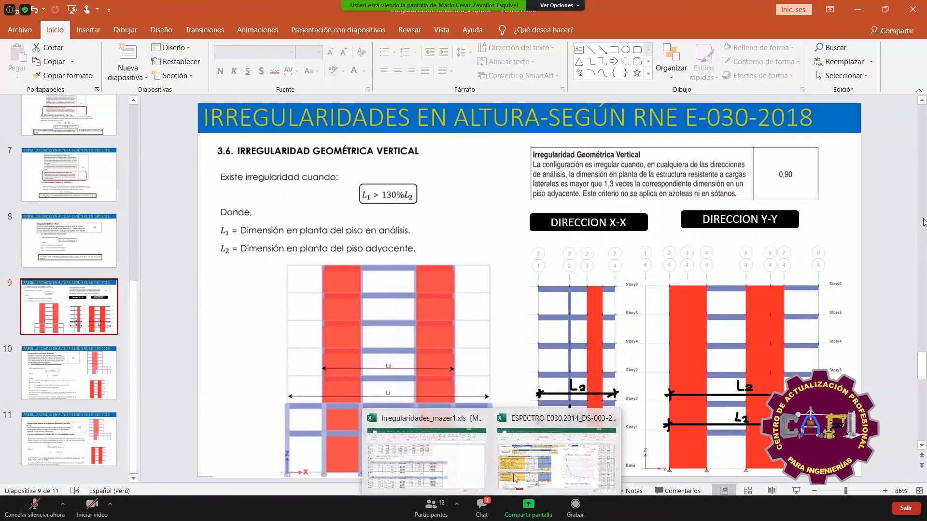
{"action": "left_click", "coordinate": [425, 451]}
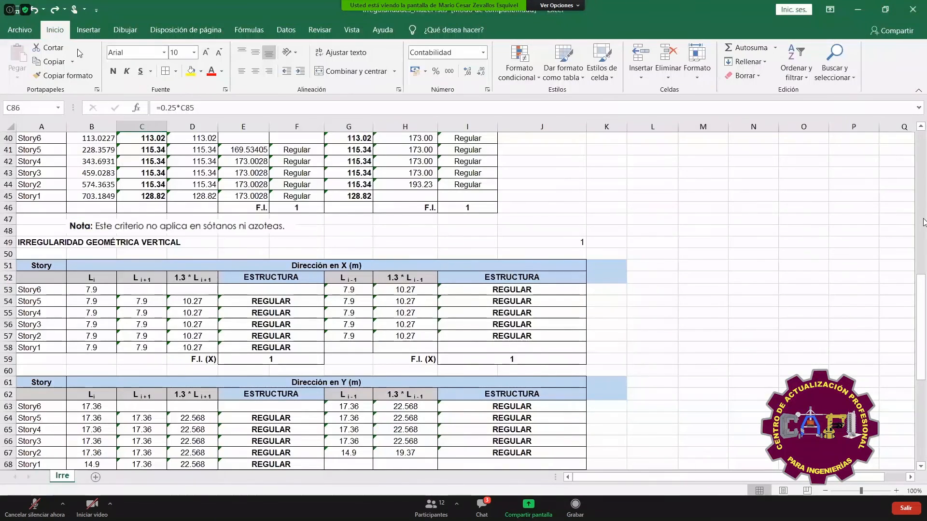
{"action": "left_click", "coordinate": [19, 9]}
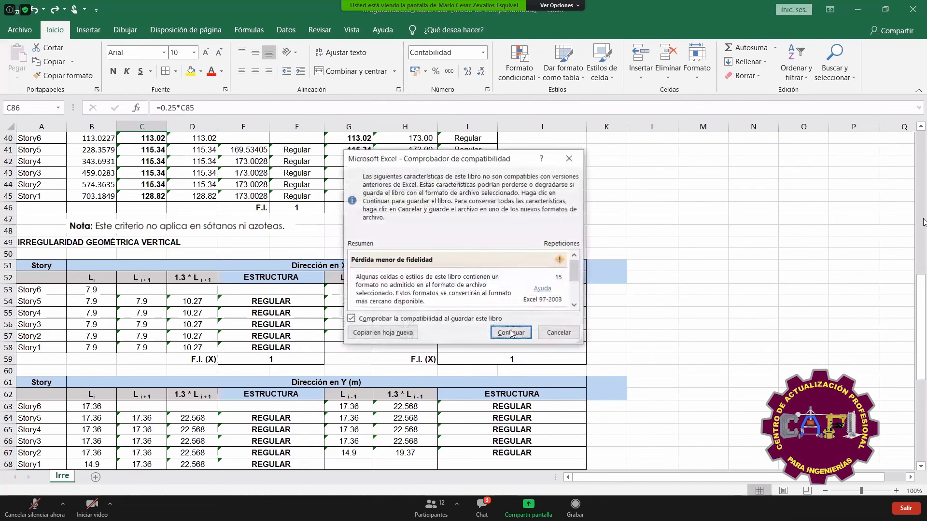
{"action": "left_click", "coordinate": [512, 332]}
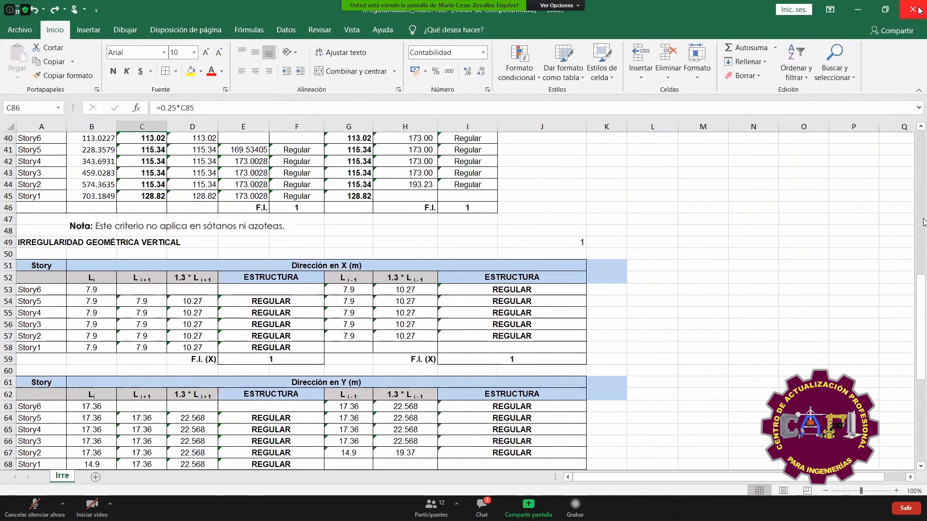
{"action": "left_click", "coordinate": [918, 11]}
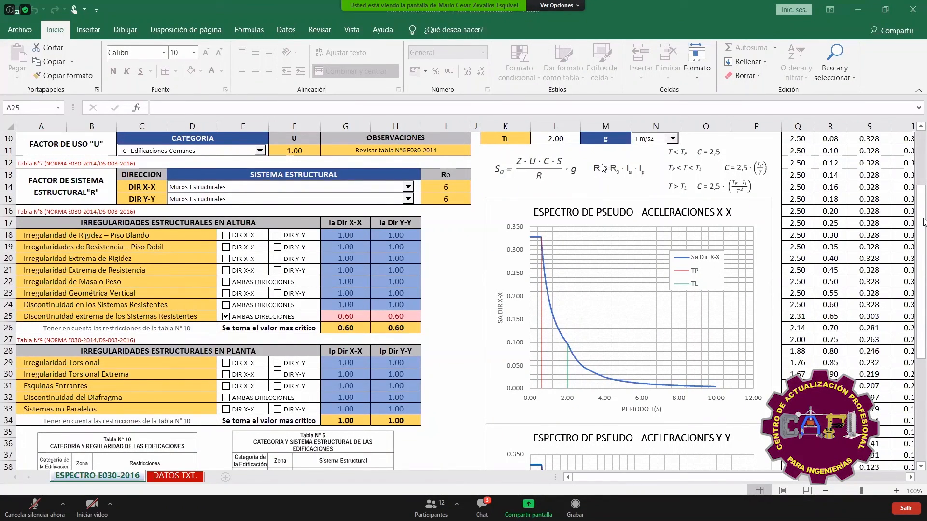
- Choose Irregularidades_mazer1.xls from the 1.1 Irregularidades folder as the file to send to the meeting participants
{"action": "left_click", "coordinate": [603, 168]}
{"action": "scroll", "coordinate": [492, 274], "scroll_direction": "down", "scroll_amount": 2}
{"action": "scroll", "coordinate": [492, 275], "scroll_direction": "up", "scroll_amount": 2}
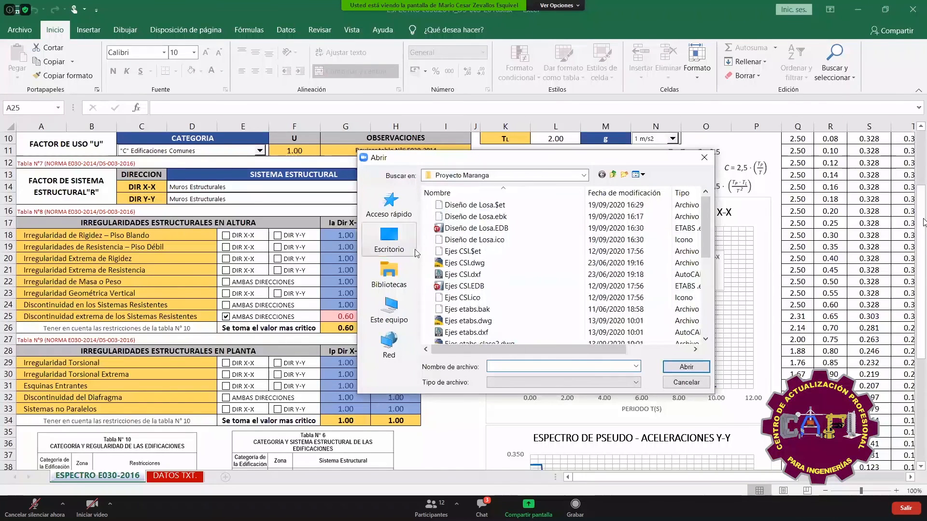
{"action": "left_click", "coordinate": [585, 178]}
{"action": "left_click", "coordinate": [488, 228]}
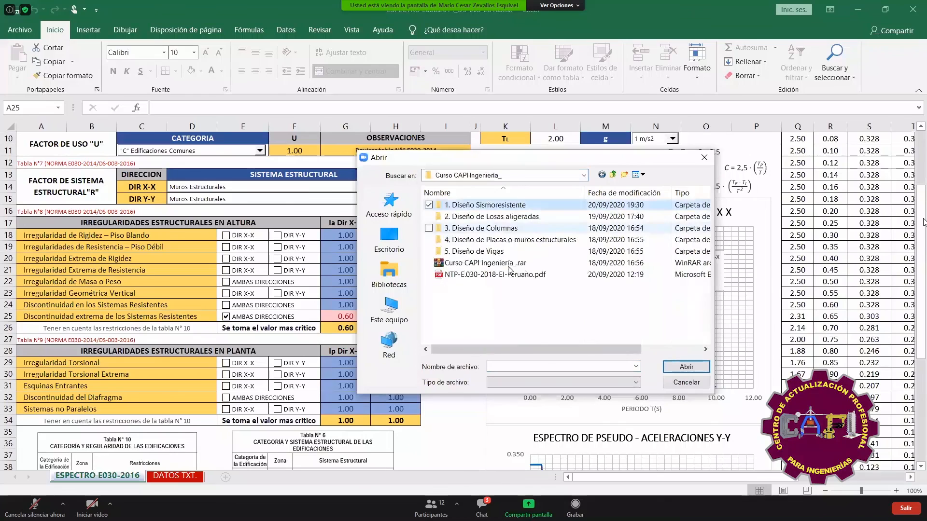
{"action": "key", "text": "BackSpace"}
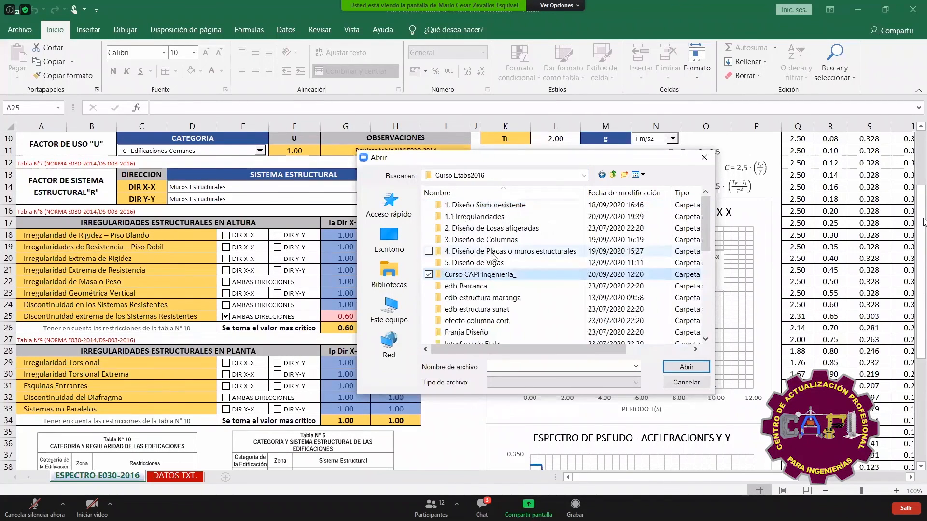
{"action": "double_click", "coordinate": [484, 216]}
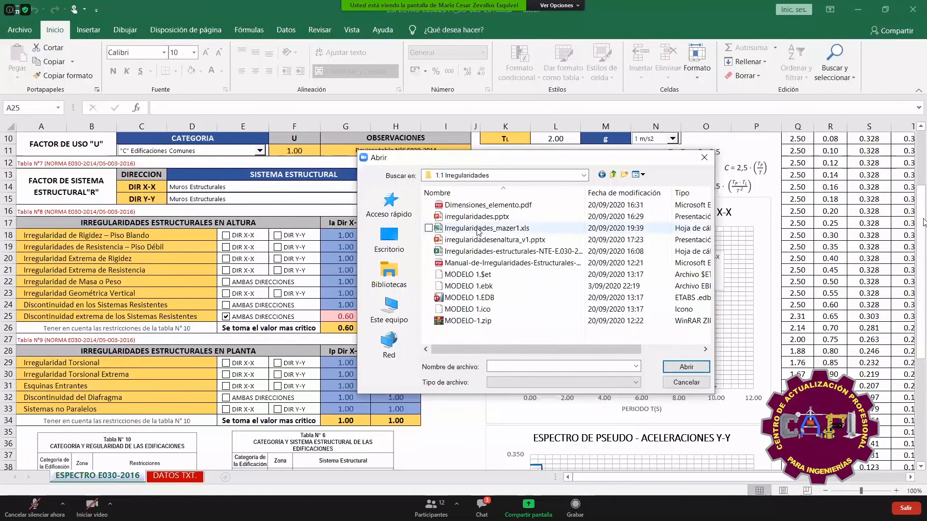
{"action": "left_click", "coordinate": [478, 229]}
{"action": "left_click", "coordinate": [677, 368]}
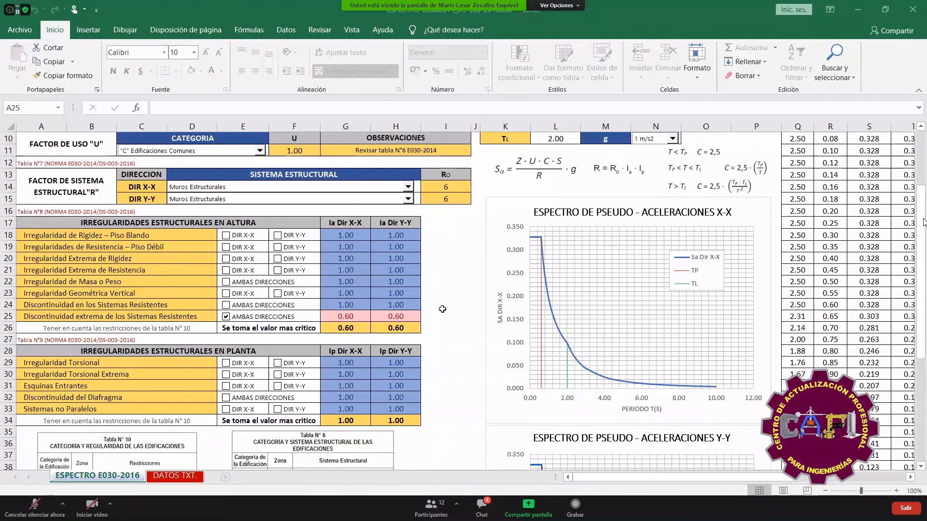
- Return to the ETABS model and show the whole building in perspective in the 3-D view
{"action": "scroll", "coordinate": [442, 309], "scroll_direction": "down", "scroll_amount": 1}
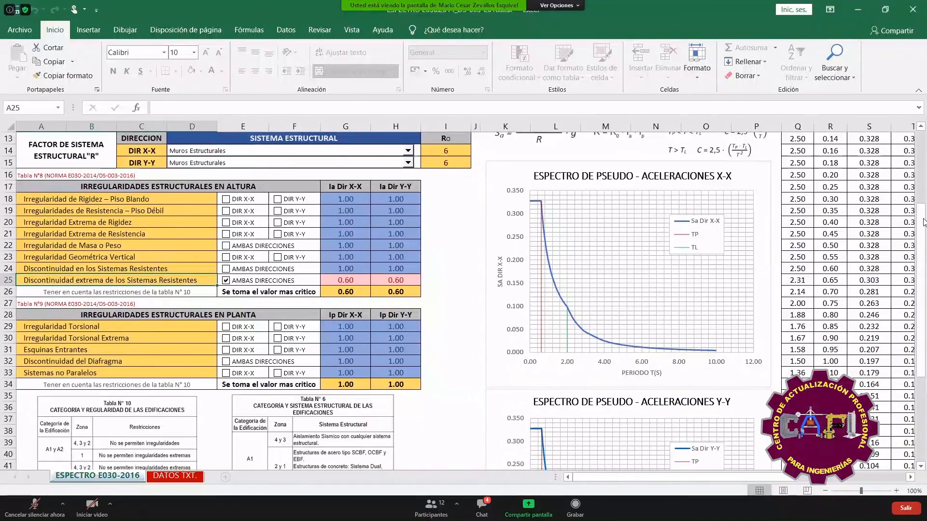
{"action": "key", "text": "alt+Tab"}
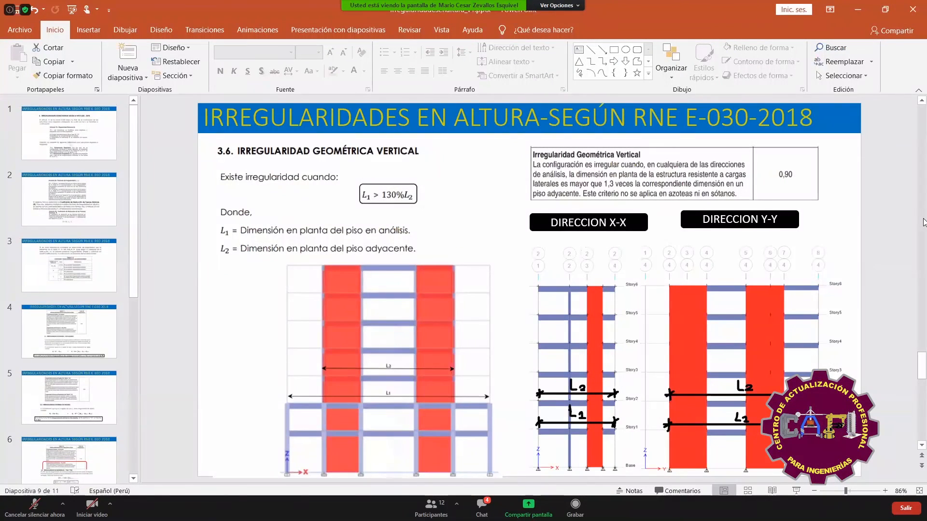
{"action": "key", "text": "alt+Tab"}
{"action": "left_click", "coordinate": [587, 213]}
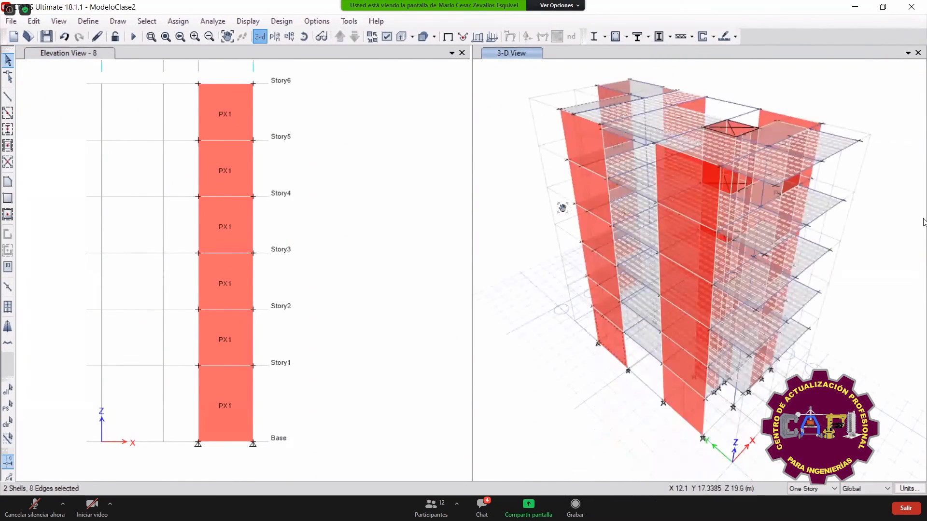
{"action": "left_click", "coordinate": [164, 64]}
- Reopen the ESPECTRO response spectrum function, review its irregularity factors Ia and Ip, and accept the definitions
{"action": "left_click", "coordinate": [96, 22]}
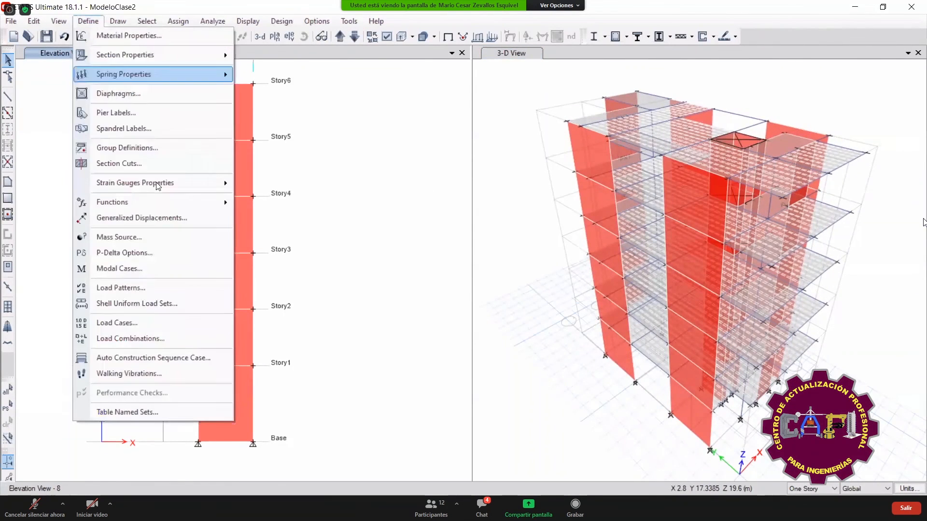
{"action": "mouse_move", "coordinate": [222, 202]}
{"action": "left_click", "coordinate": [279, 205]}
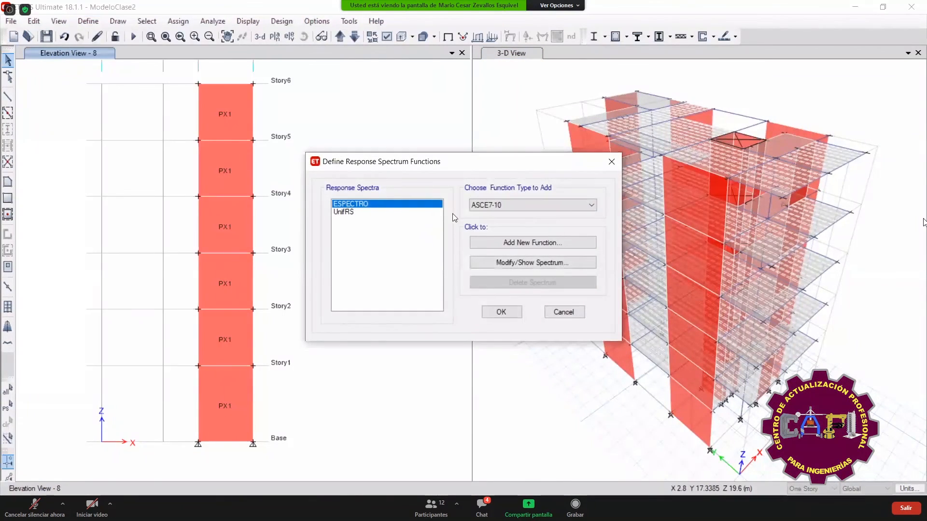
{"action": "left_click", "coordinate": [478, 205]}
{"action": "left_click", "coordinate": [374, 205]}
{"action": "left_click", "coordinate": [526, 262]}
{"action": "left_click_drag", "start_coordinate": [447, 169], "coordinate": [411, 163]}
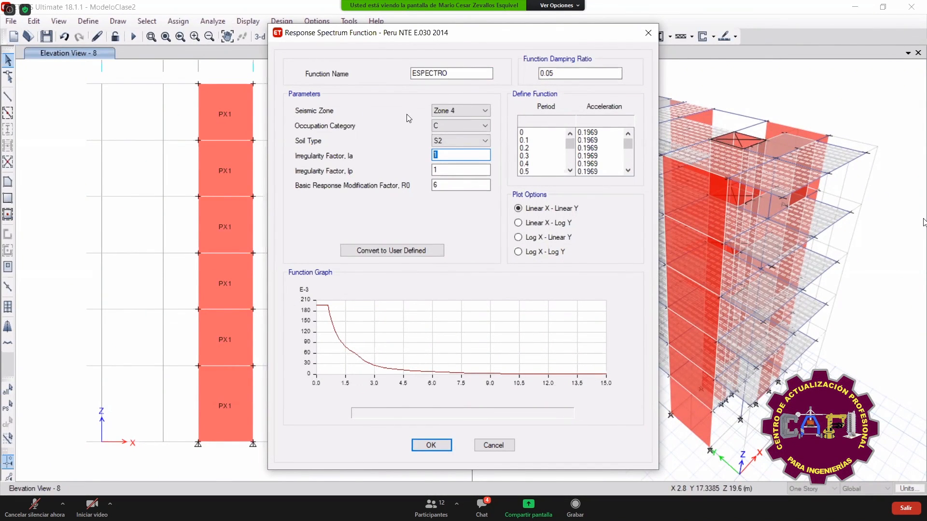
{"action": "left_click", "coordinate": [431, 445]}
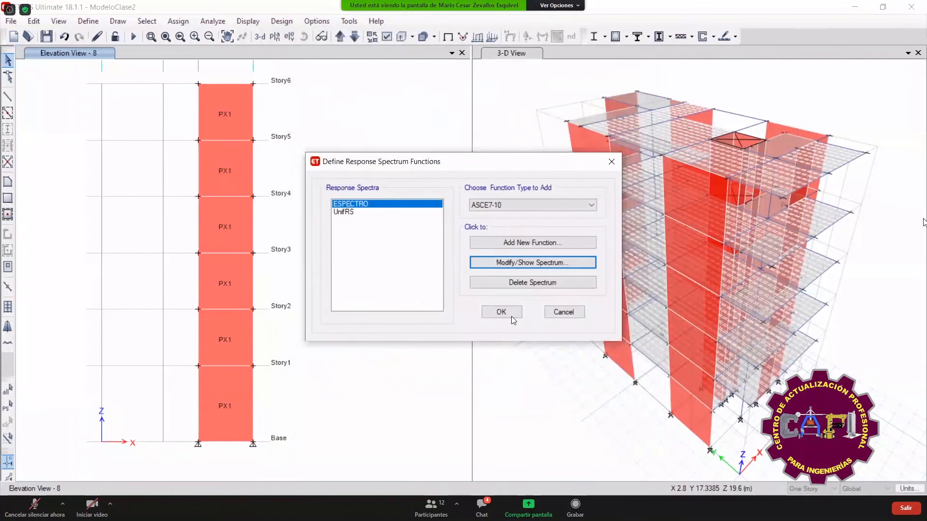
{"action": "left_click", "coordinate": [511, 316]}
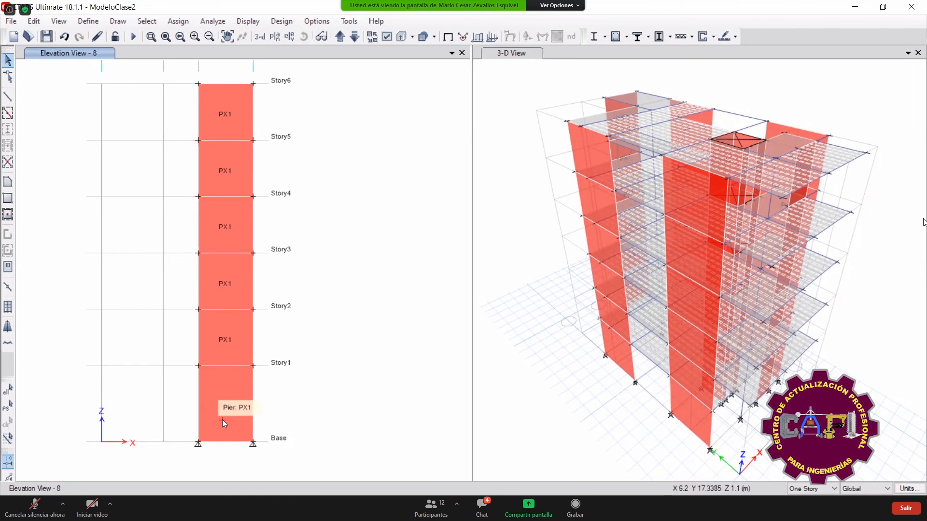
- Open Diseño Especial de muros.pdf from the folder 4. Diseño de Placas o muros estructurales and read sections 21.9.1 to 21.9.4
{"action": "left_click", "coordinate": [316, 509]}
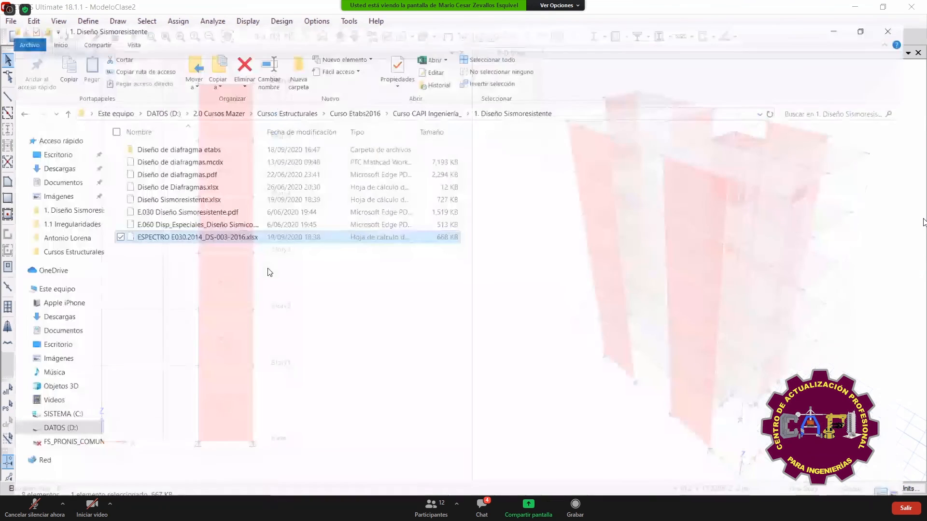
{"action": "key", "text": "BackSpace"}
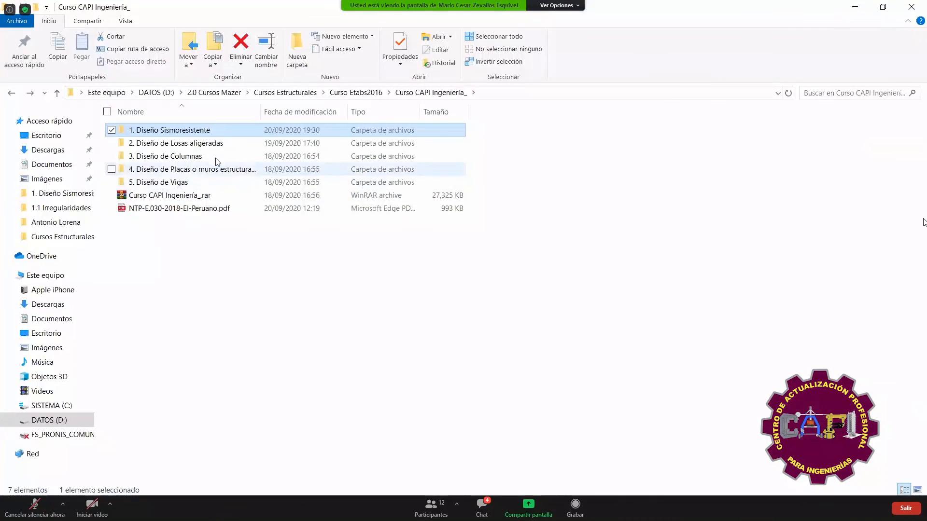
{"action": "double_click", "coordinate": [191, 172]}
{"action": "left_click", "coordinate": [241, 156]}
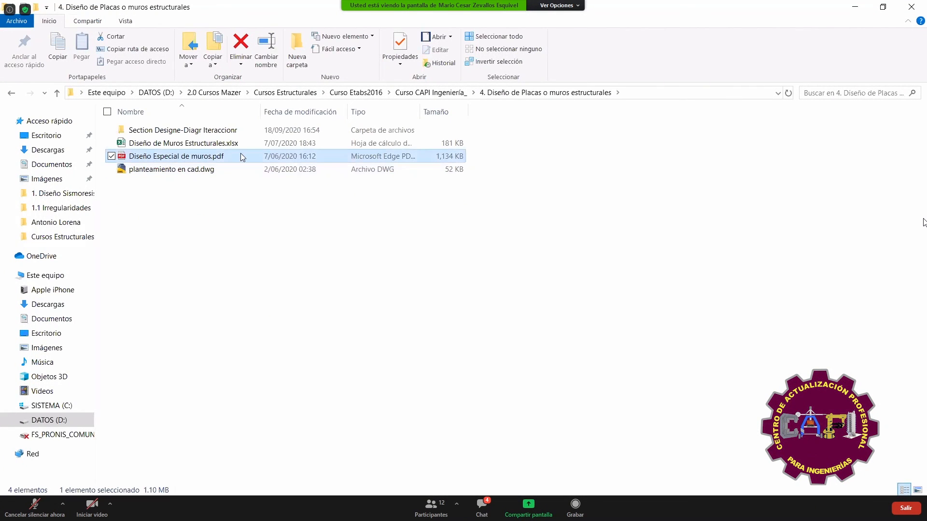
{"action": "double_click", "coordinate": [285, 157]}
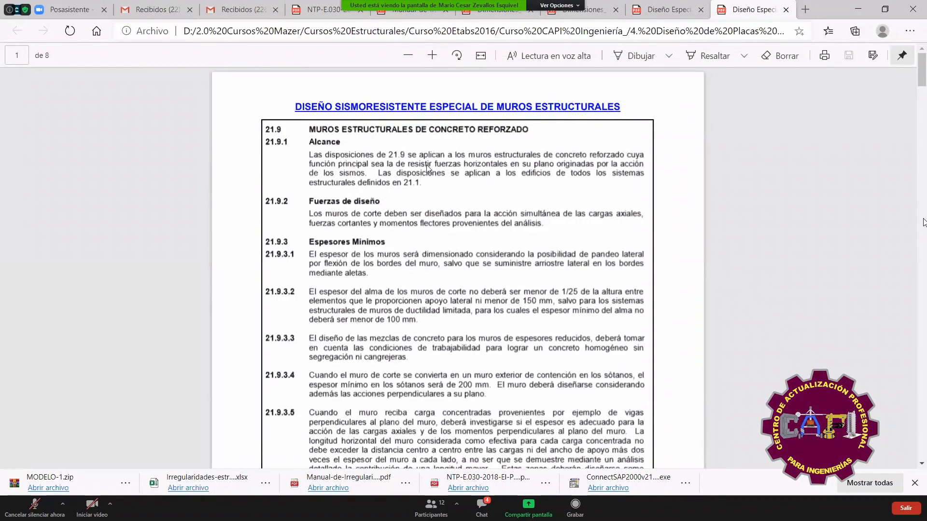
{"action": "scroll", "coordinate": [440, 174], "scroll_direction": "down", "scroll_amount": 8}
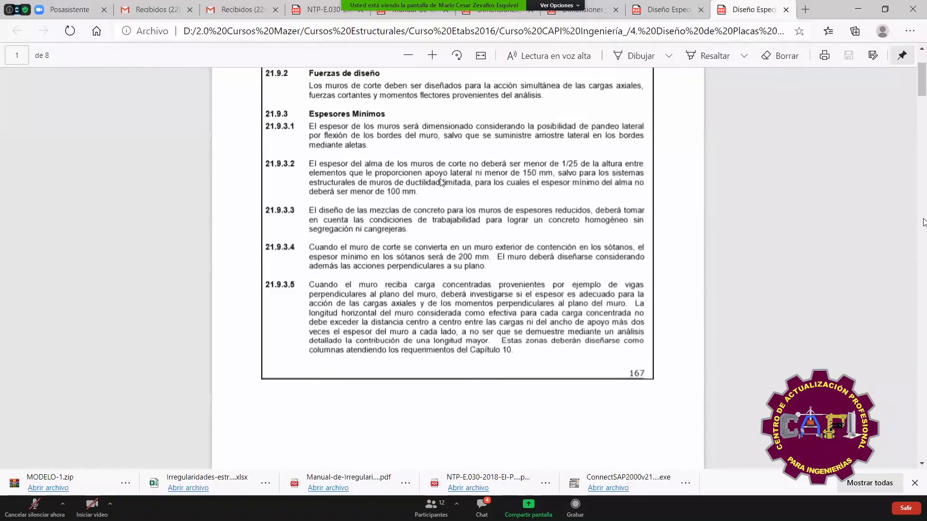
{"action": "scroll", "coordinate": [442, 183], "scroll_direction": "down", "scroll_amount": 5}
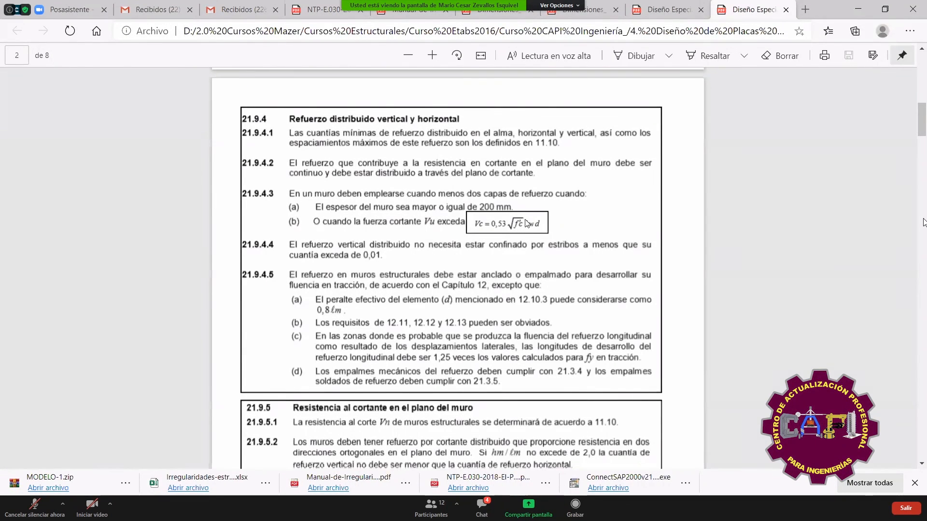
- Read the wall design PDF from distributed reinforcement 21.9.4 through shear, flexure and boundary elements to transverse reinforcement 21.6.4.3, and put the browser away
{"action": "scroll", "coordinate": [477, 225], "scroll_direction": "down", "scroll_amount": 1}
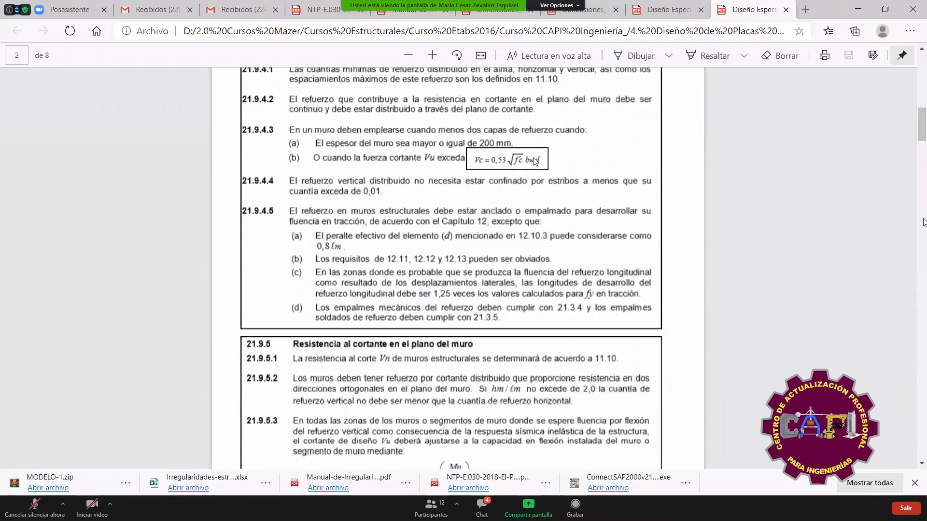
{"action": "scroll", "coordinate": [536, 160], "scroll_direction": "down", "scroll_amount": 4}
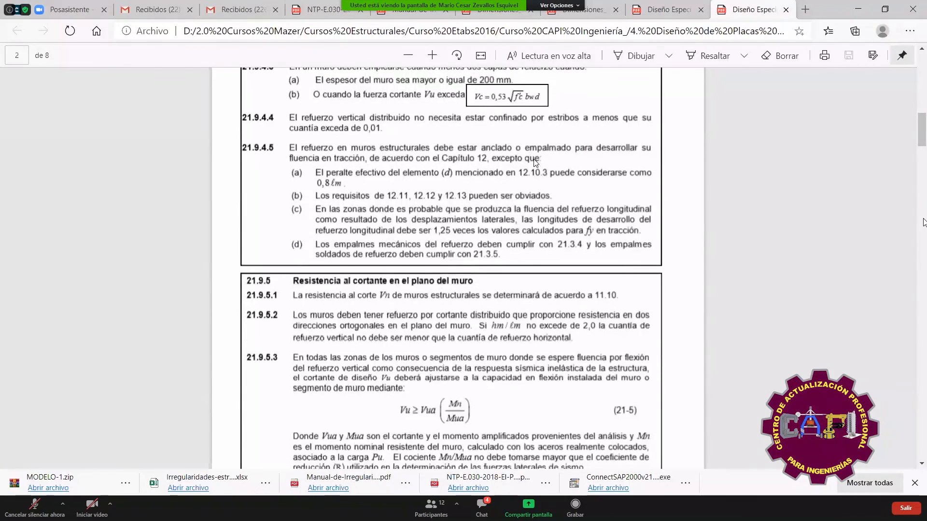
{"action": "scroll", "coordinate": [483, 189], "scroll_direction": "down", "scroll_amount": 2}
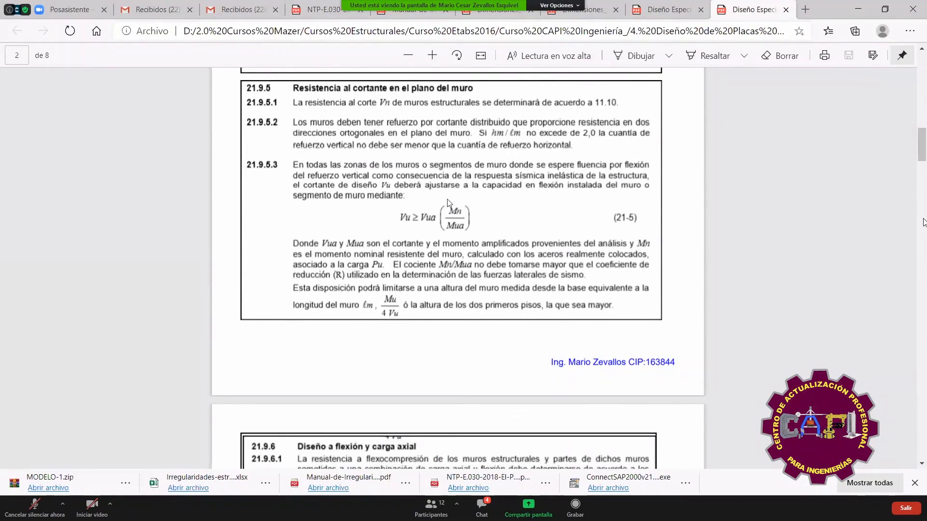
{"action": "scroll", "coordinate": [434, 168], "scroll_direction": "down", "scroll_amount": 4}
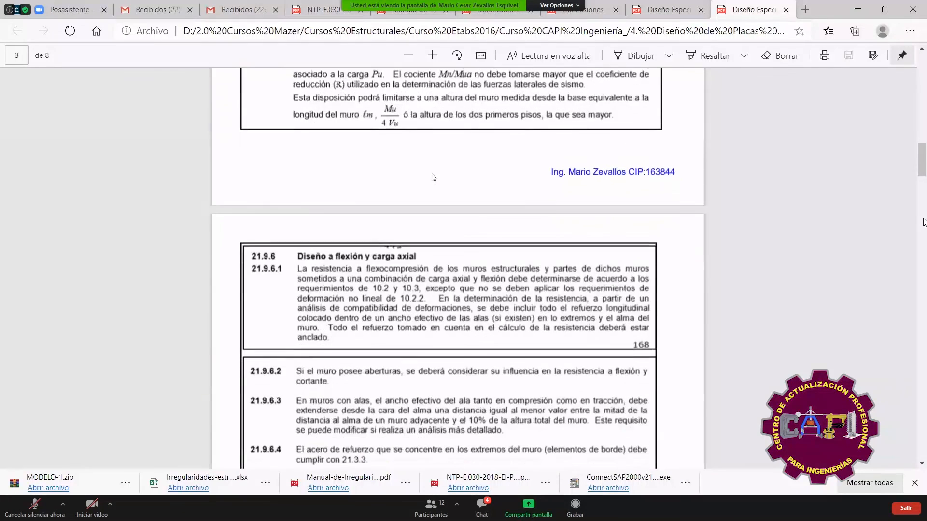
{"action": "scroll", "coordinate": [433, 176], "scroll_direction": "down", "scroll_amount": 4}
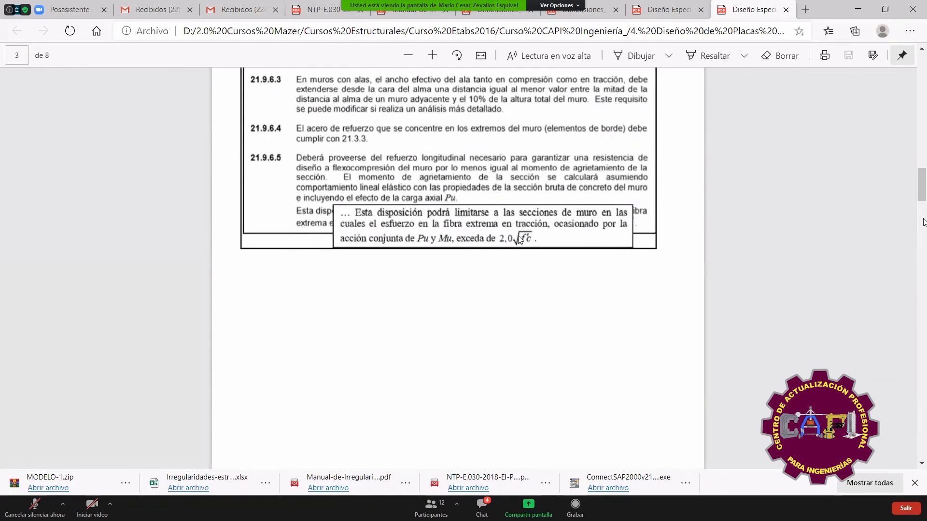
{"action": "scroll", "coordinate": [531, 237], "scroll_direction": "down", "scroll_amount": 4}
{"action": "scroll", "coordinate": [531, 240], "scroll_direction": "down", "scroll_amount": 10}
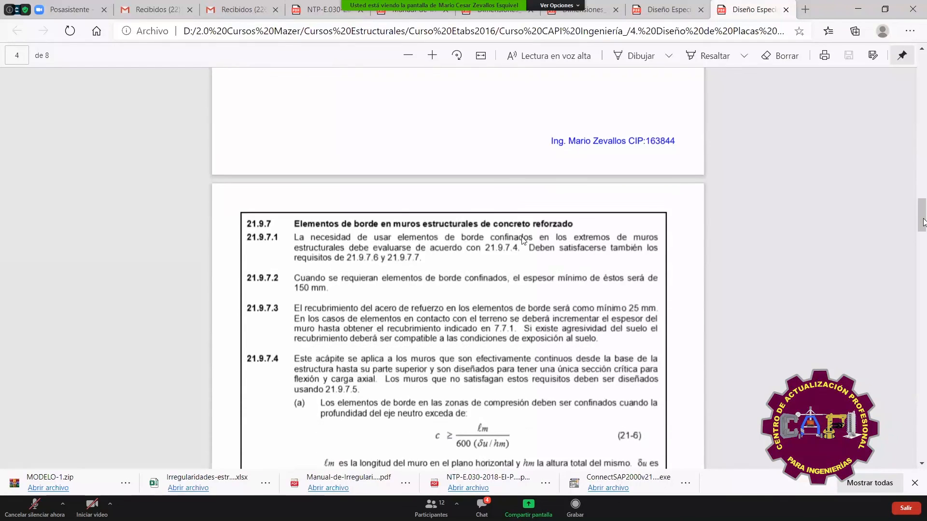
{"action": "scroll", "coordinate": [509, 242], "scroll_direction": "down", "scroll_amount": 20}
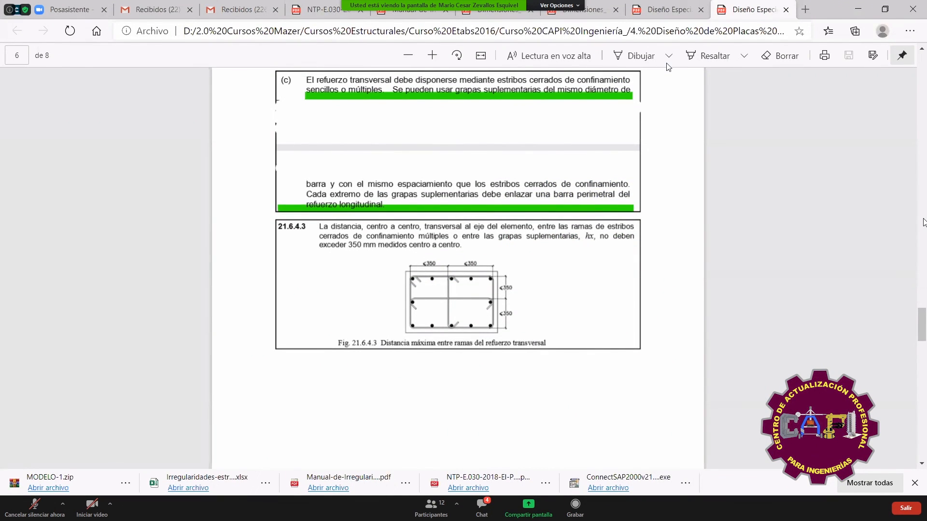
{"action": "left_click", "coordinate": [678, 6]}
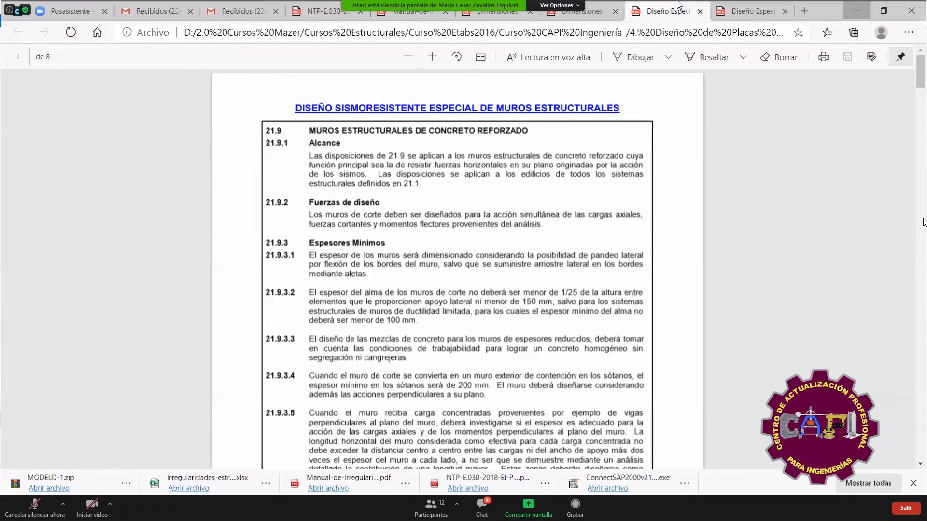
{"action": "left_click", "coordinate": [857, 11]}
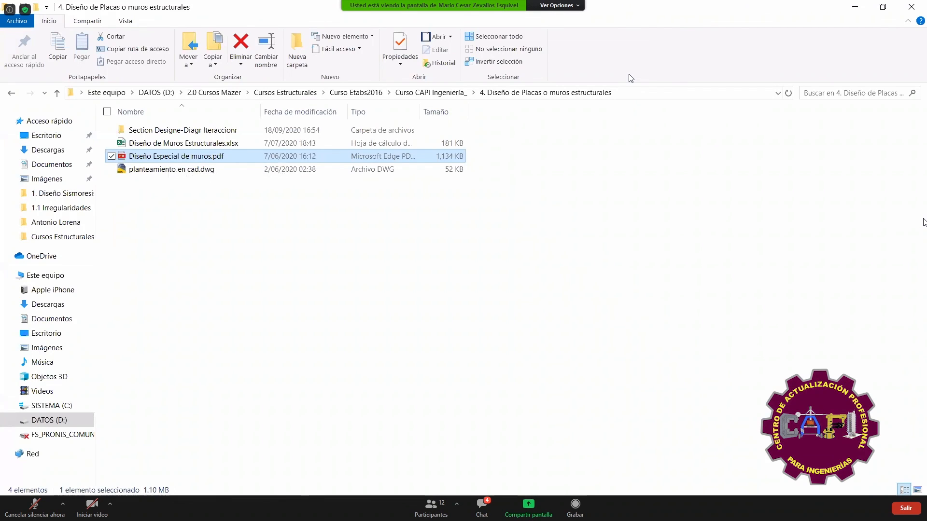
- Switch to the PowerPoint presentation on height irregularities and review slides 9 to 11, covering vertical geometric irregularity and discontinuity in the resisting systems
{"action": "left_click", "coordinate": [925, 223]}
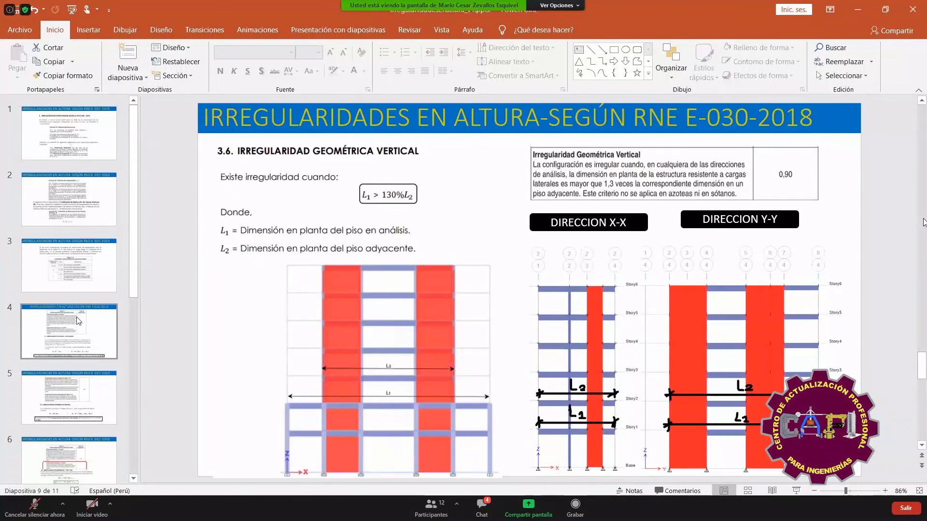
{"action": "scroll", "coordinate": [71, 281], "scroll_direction": "down", "scroll_amount": 3}
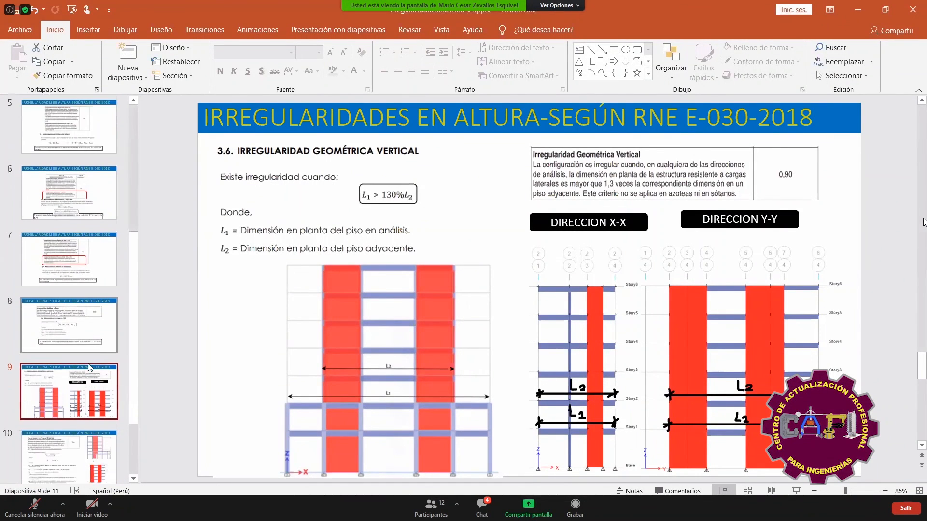
{"action": "left_click", "coordinate": [97, 356]}
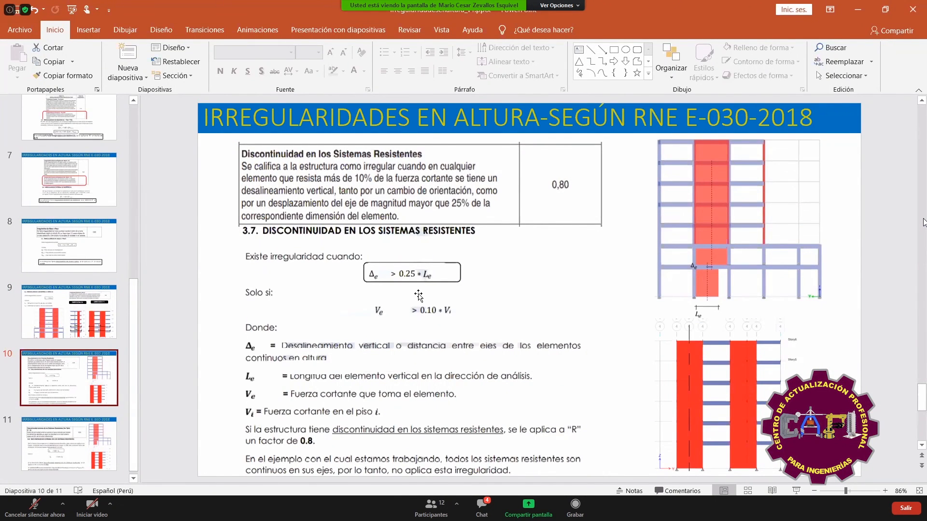
{"action": "scroll", "coordinate": [59, 337], "scroll_direction": "down", "scroll_amount": 1}
{"action": "left_click", "coordinate": [86, 437]}
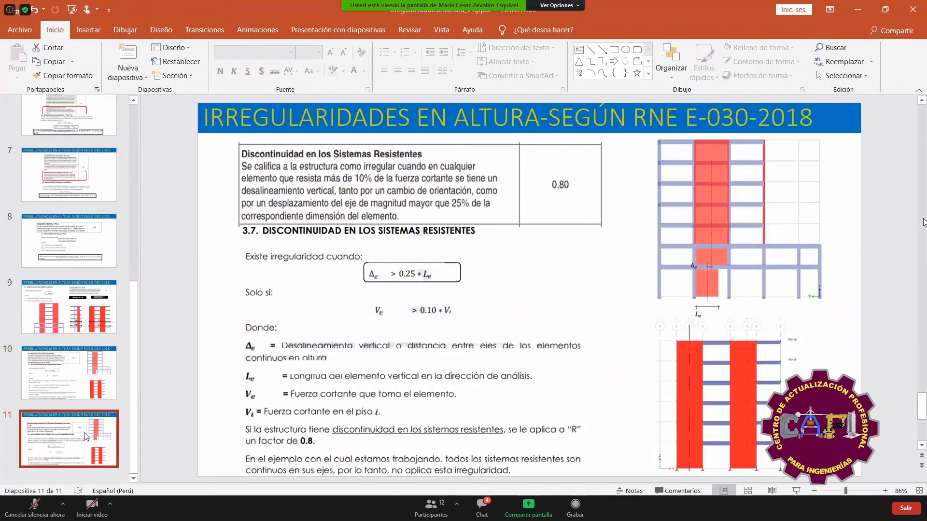